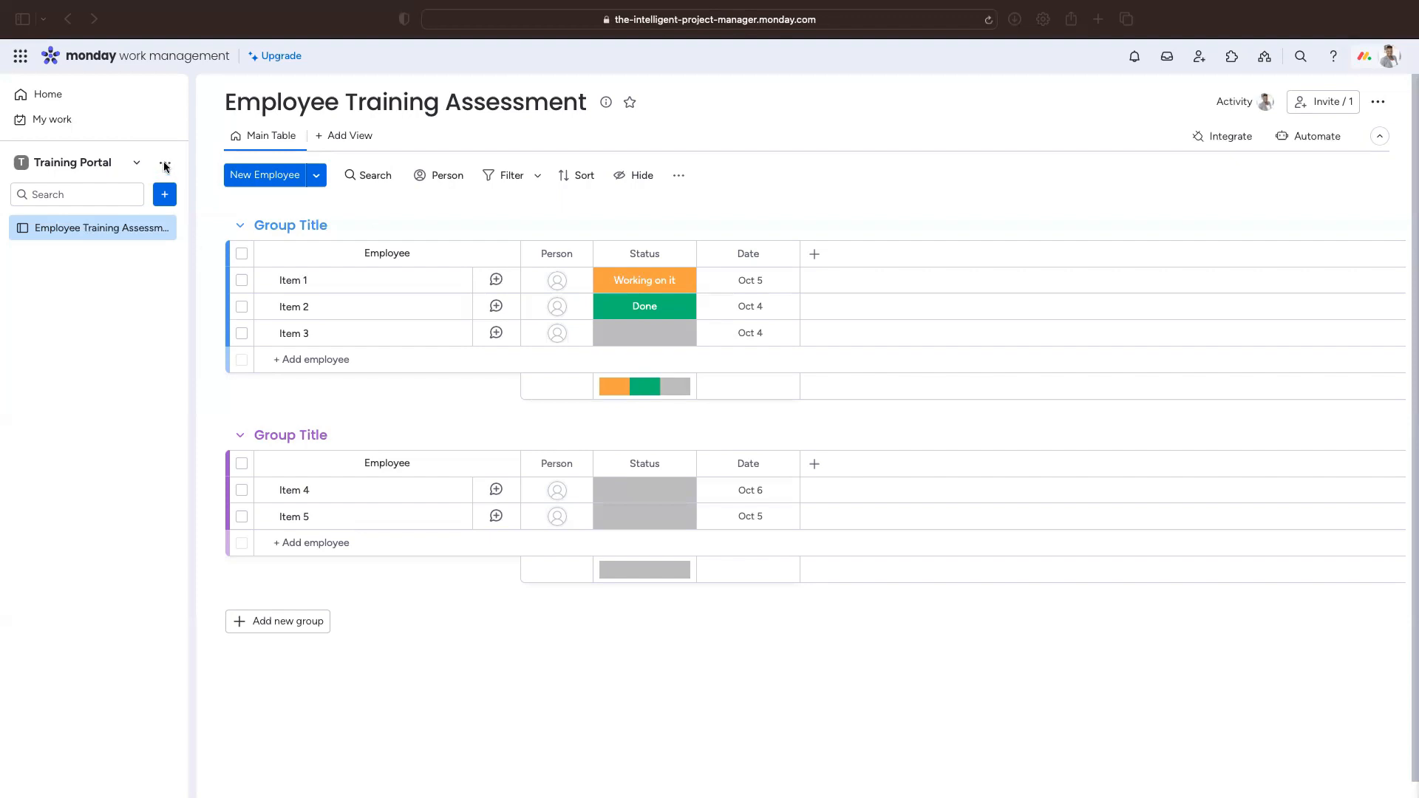
Step: Look through the installed products list, then close it
click(20, 58)
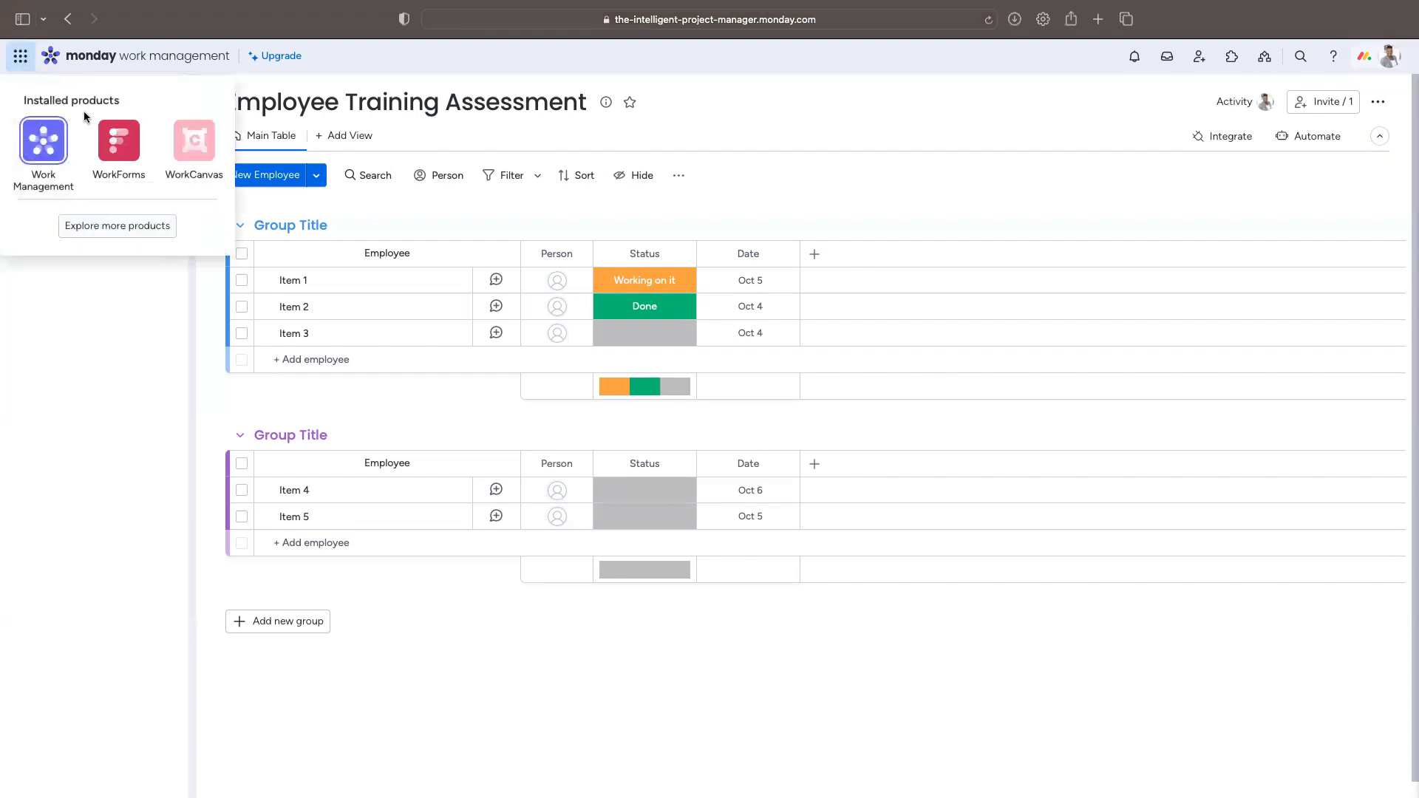
mouse_move(122, 171)
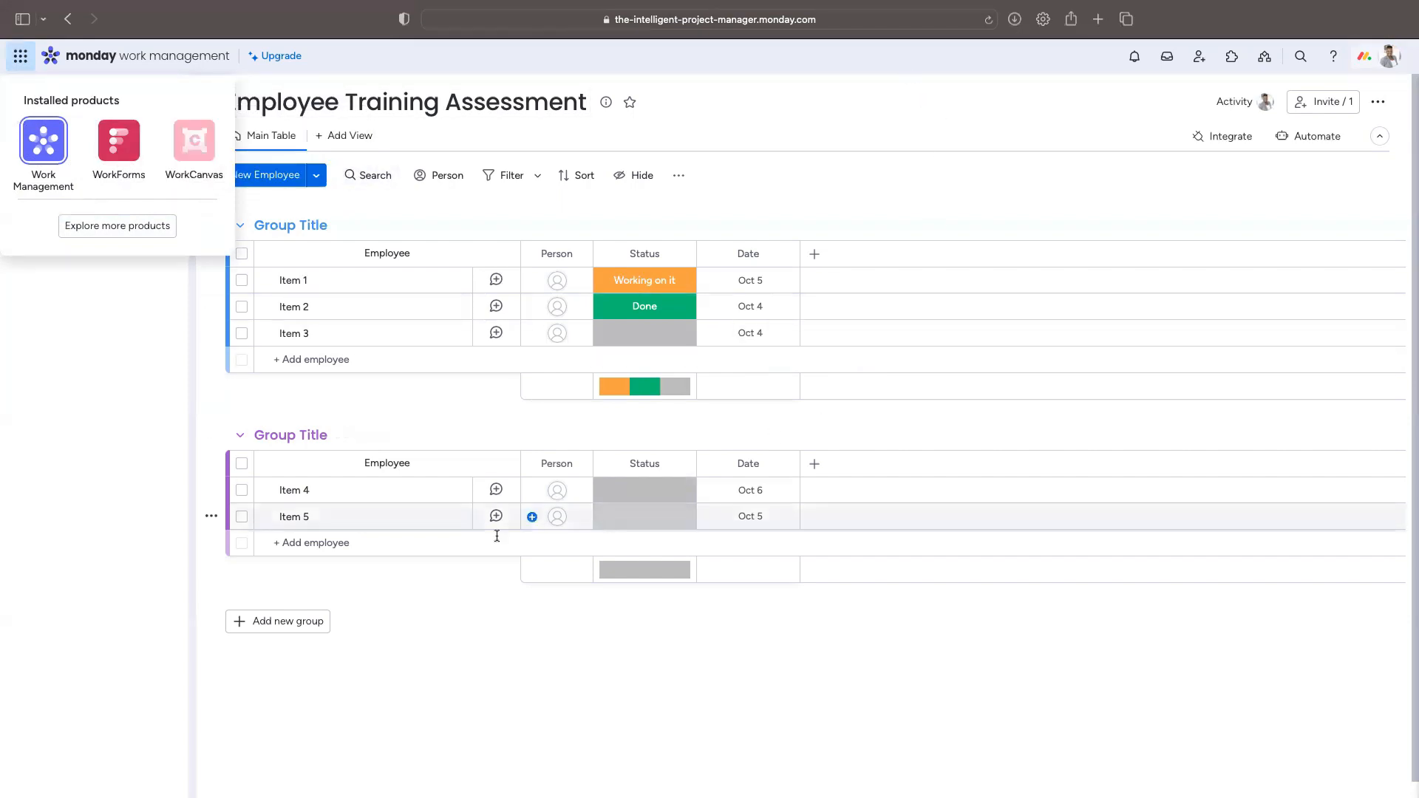
click(120, 538)
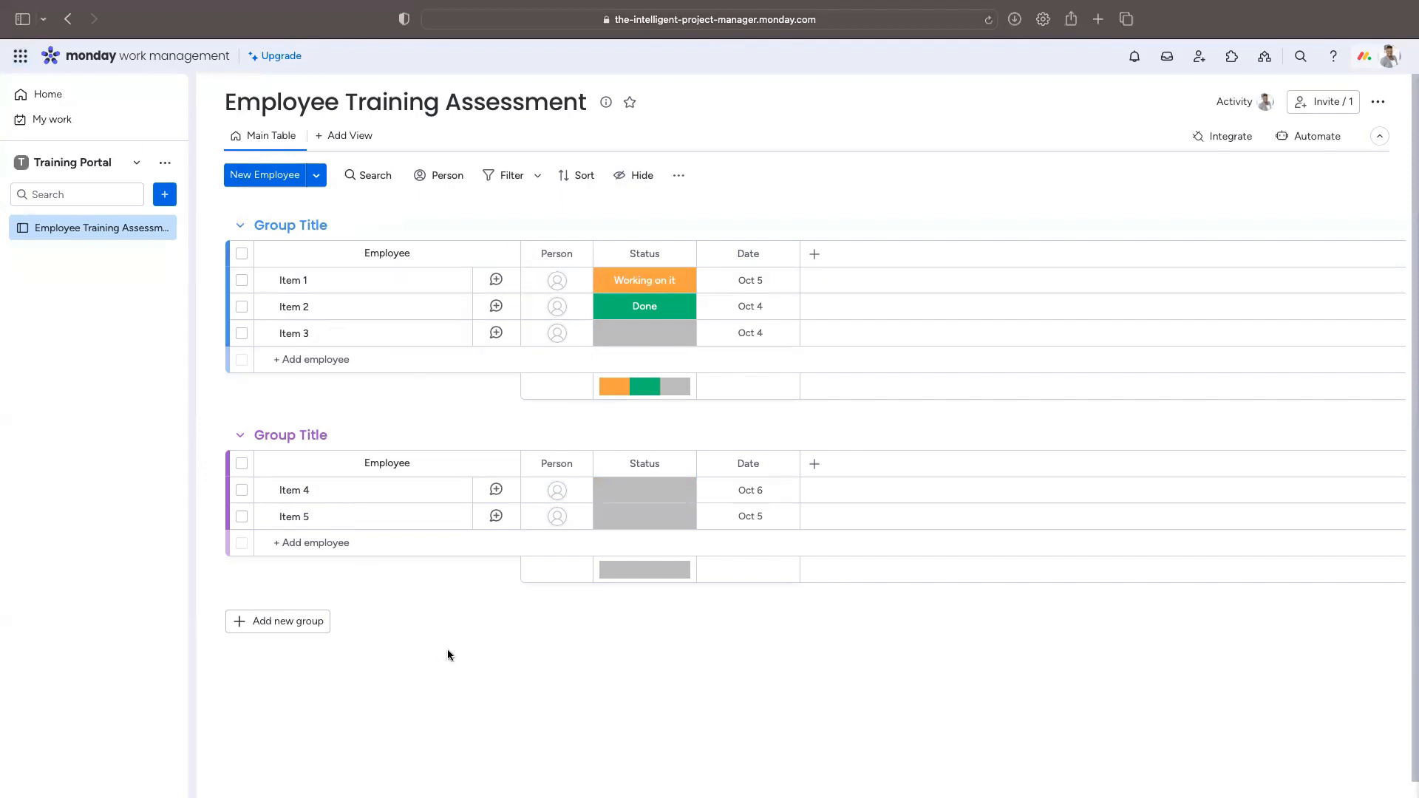
Step: Add a Form view to the board and name it Employee Training Assessment
click(346, 148)
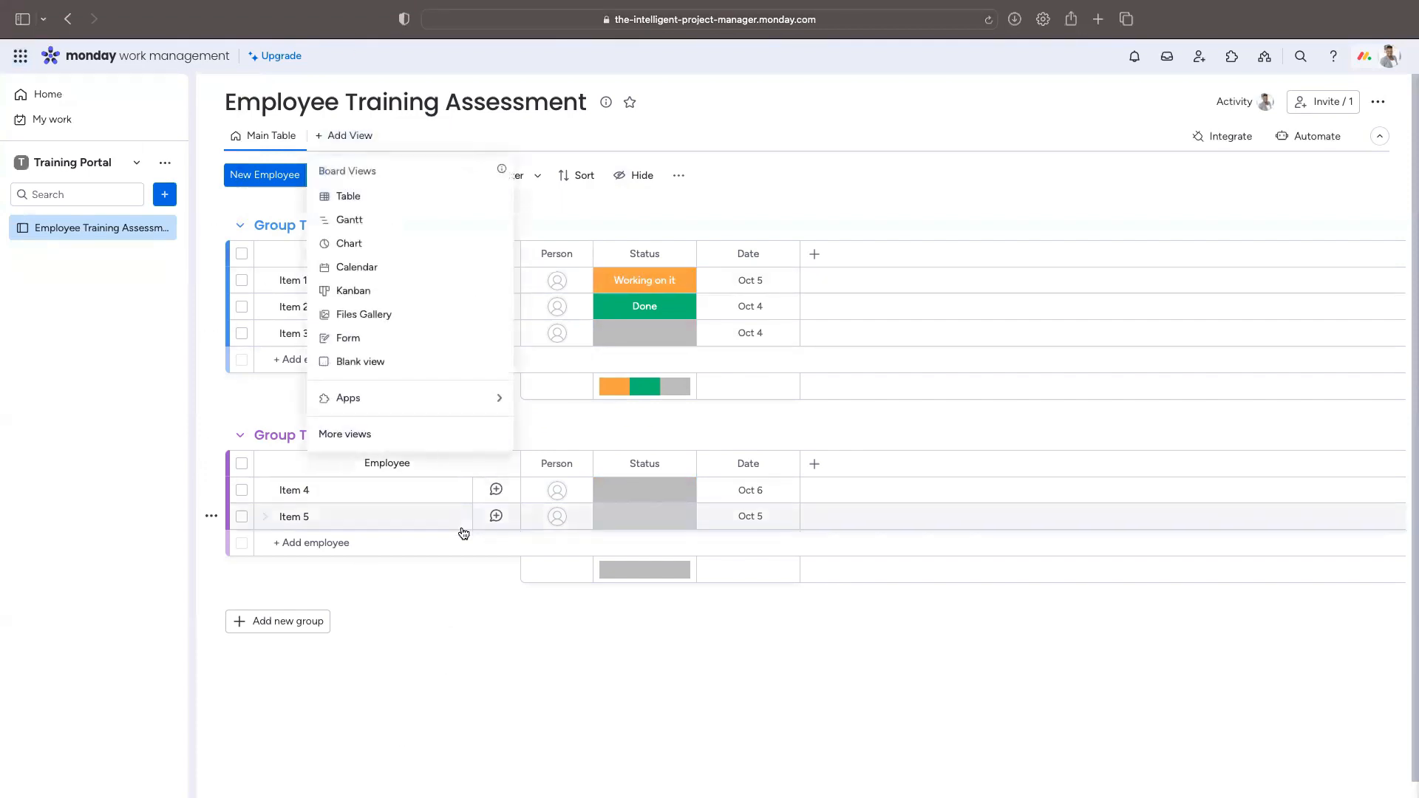
click(422, 350)
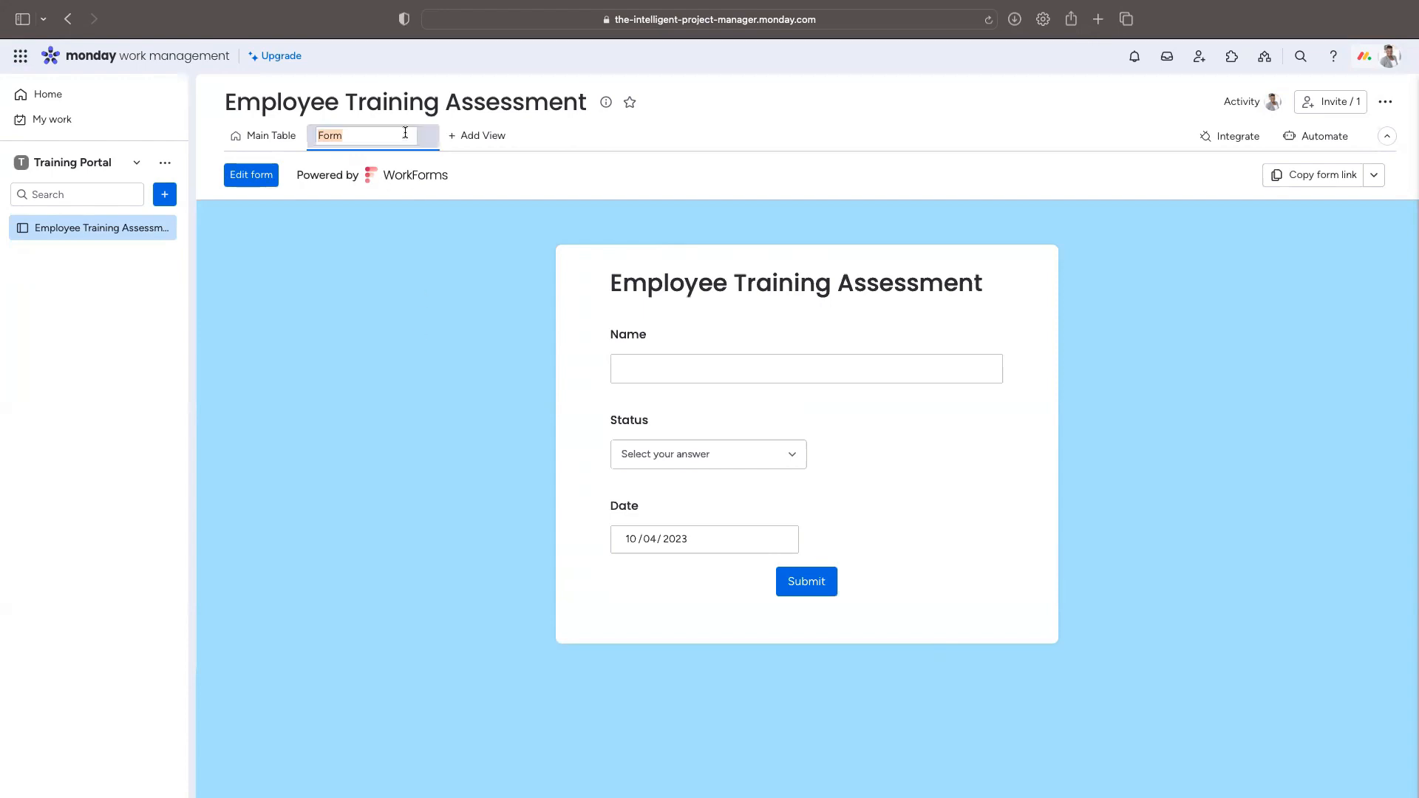
key(Left)
text(Employe)
text(e Trainin)
text(g )
text(Ass)
text(essment)
key(Return)
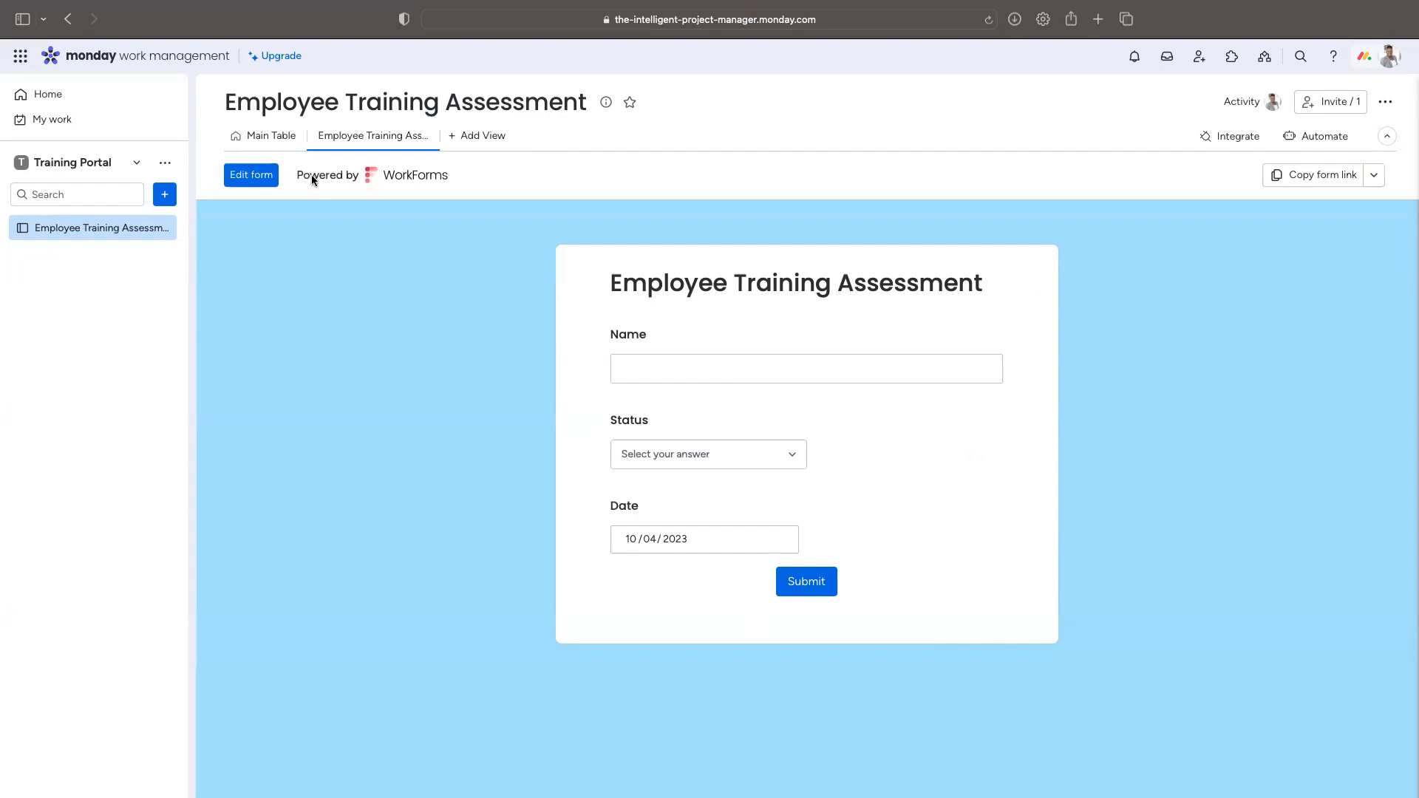
Step: On the main table, add a Text column named Test Text, then return to the assessment form view
click(264, 147)
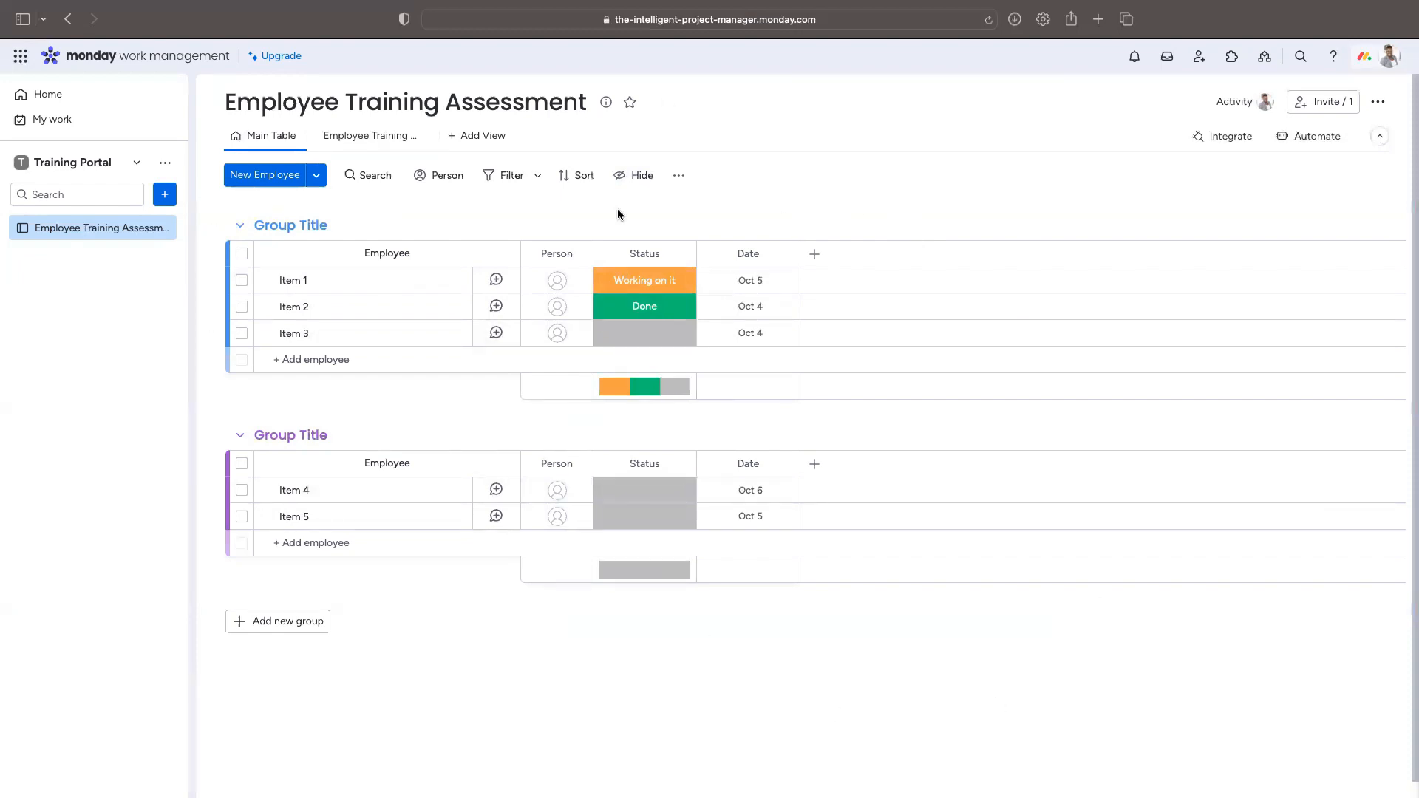
click(815, 255)
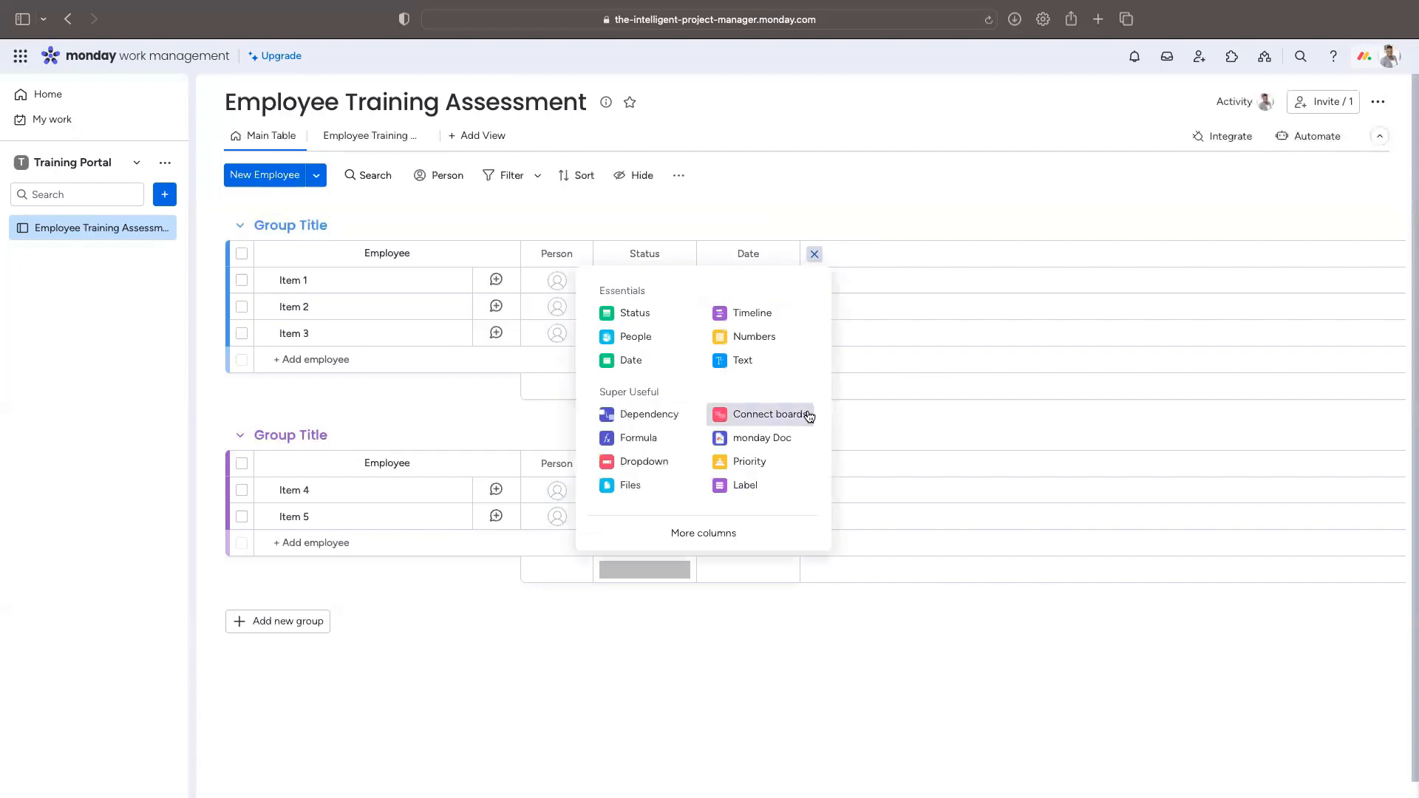
click(796, 364)
click(852, 255)
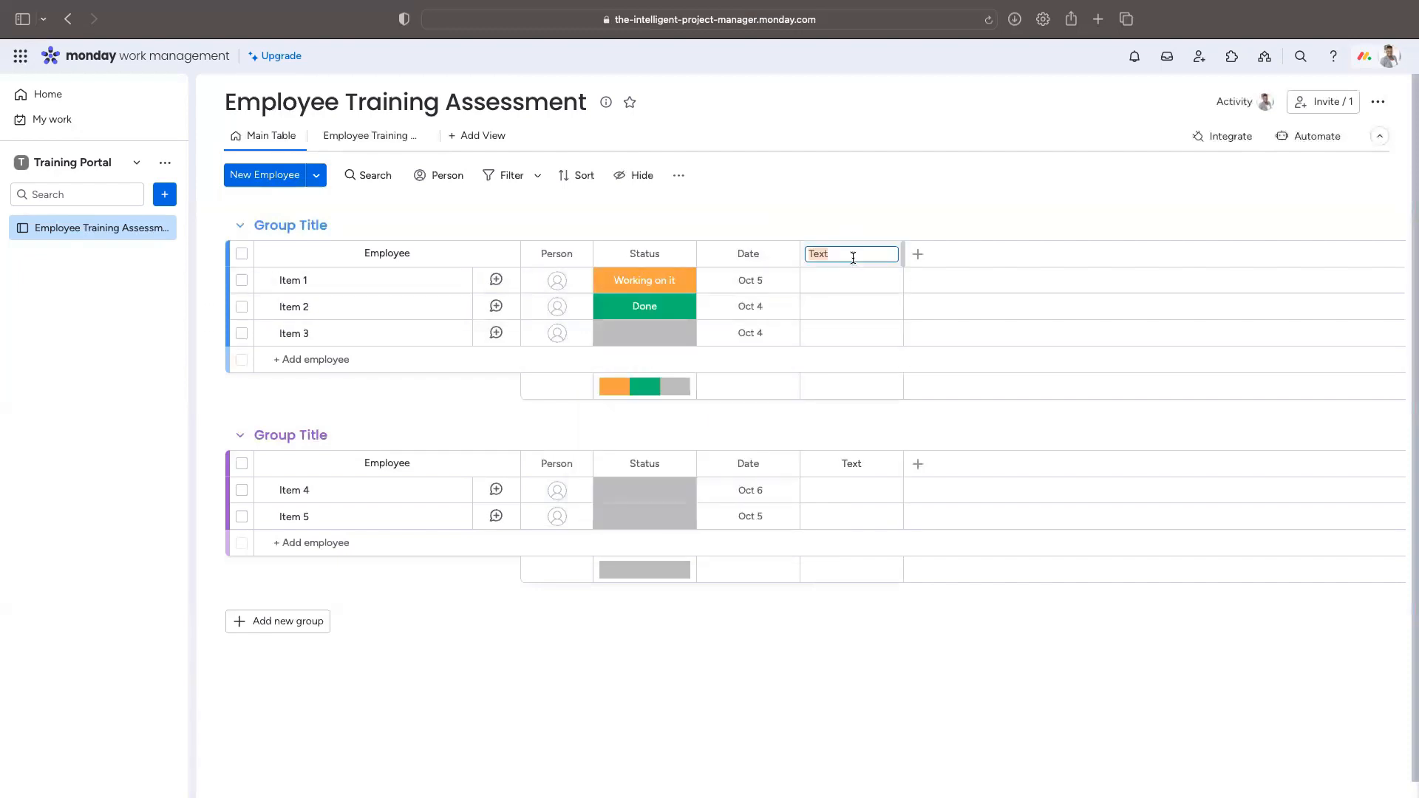
text(Test Text)
key(Return)
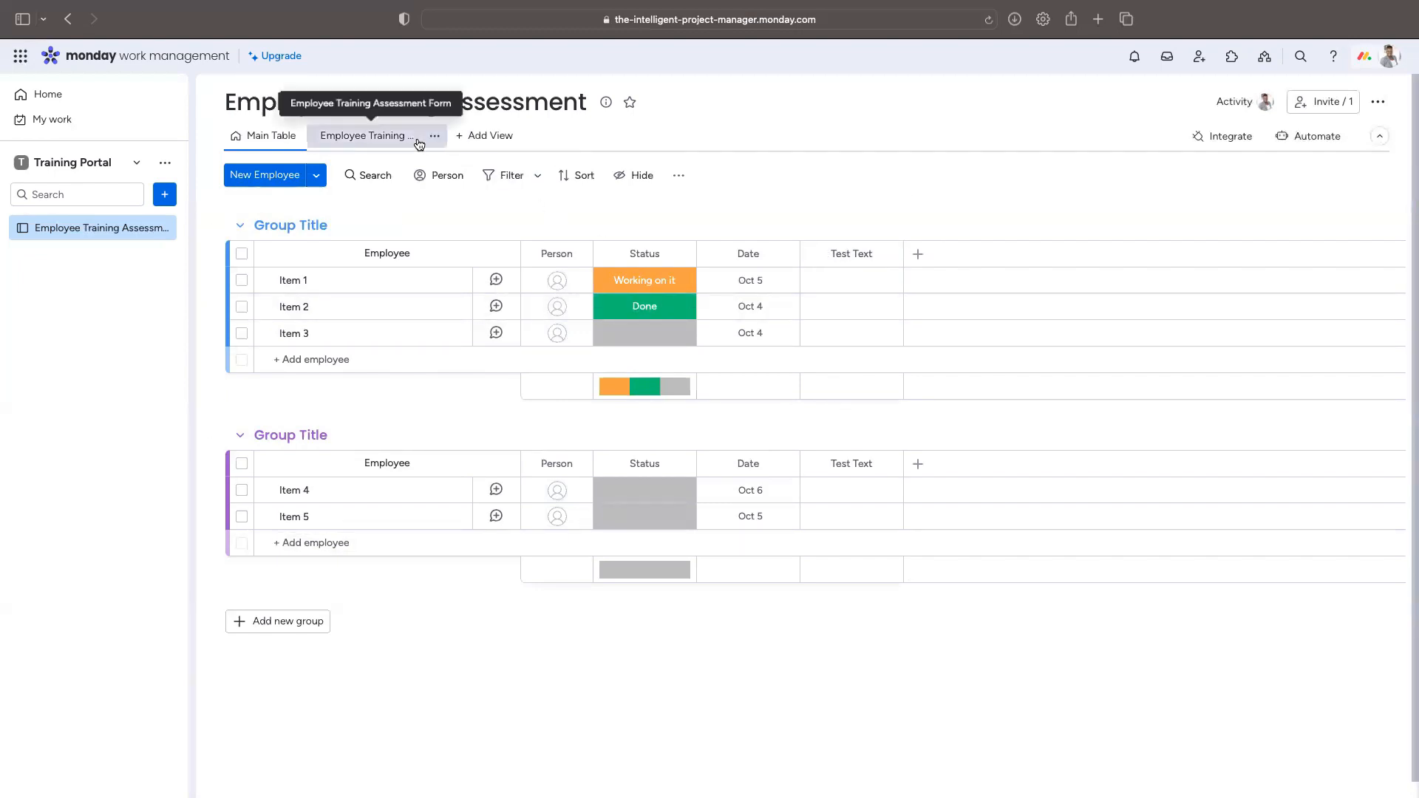
click(388, 141)
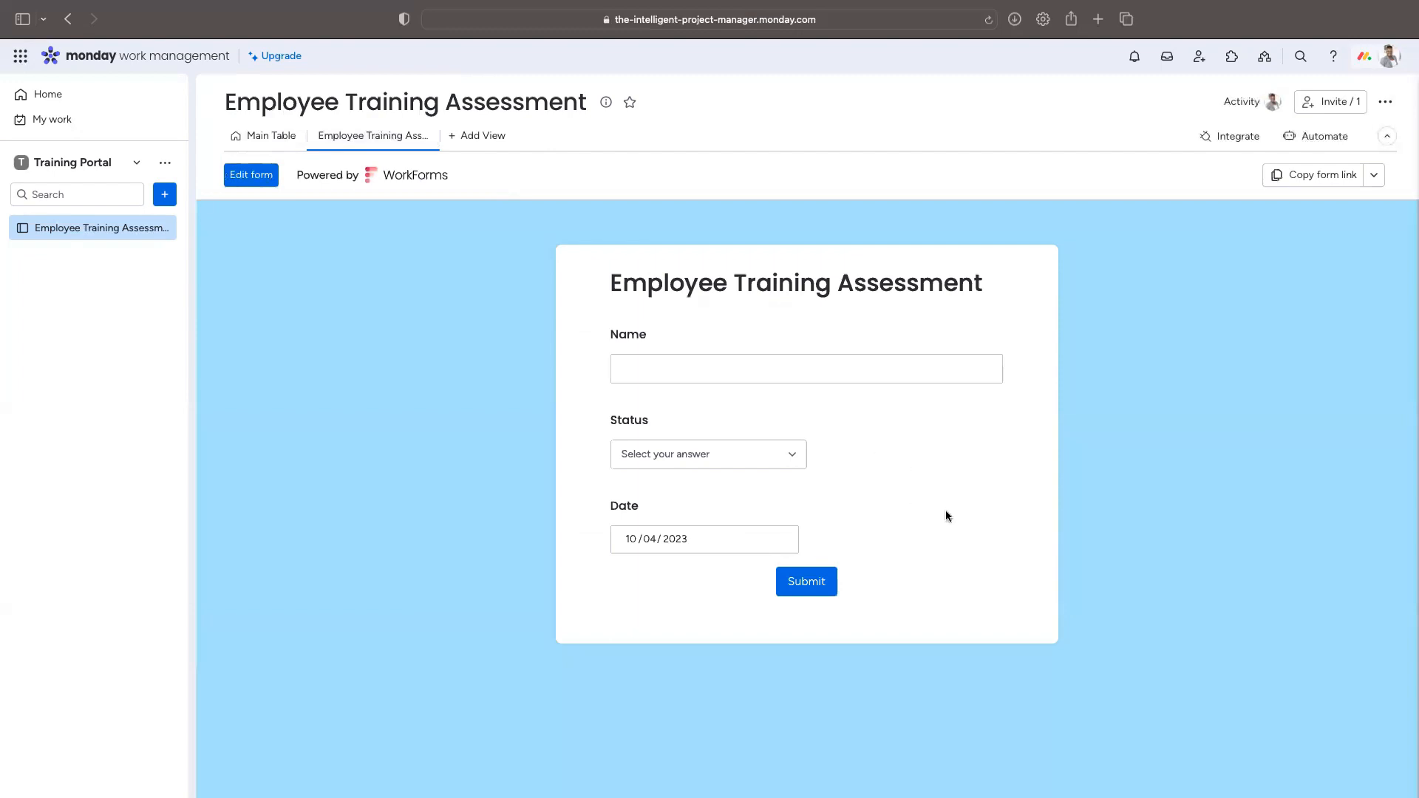
Step: Edit the form, delete the locked Person question, and review the remaining questions
click(252, 174)
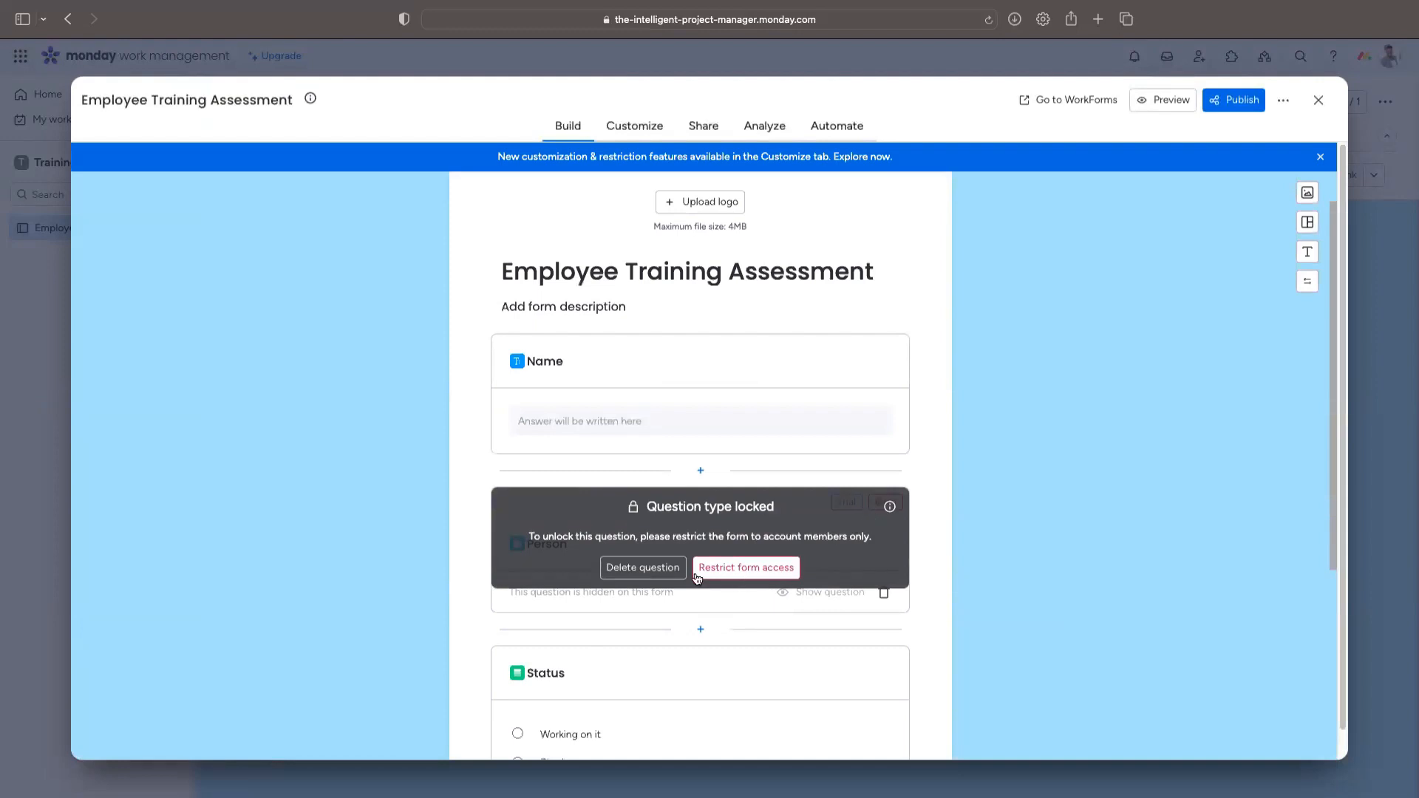
click(640, 568)
scroll(836, 551, down, 3)
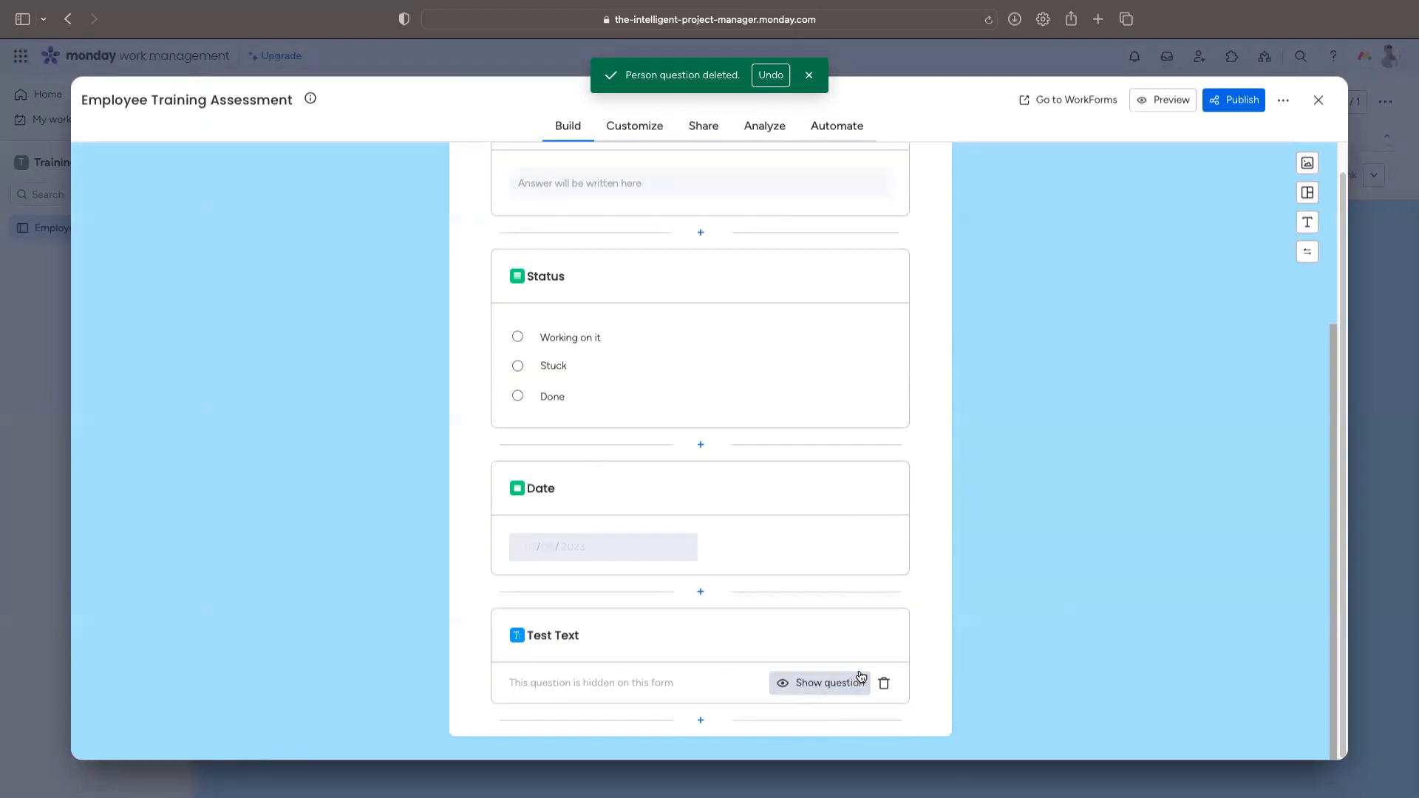
scroll(877, 402, up, 5)
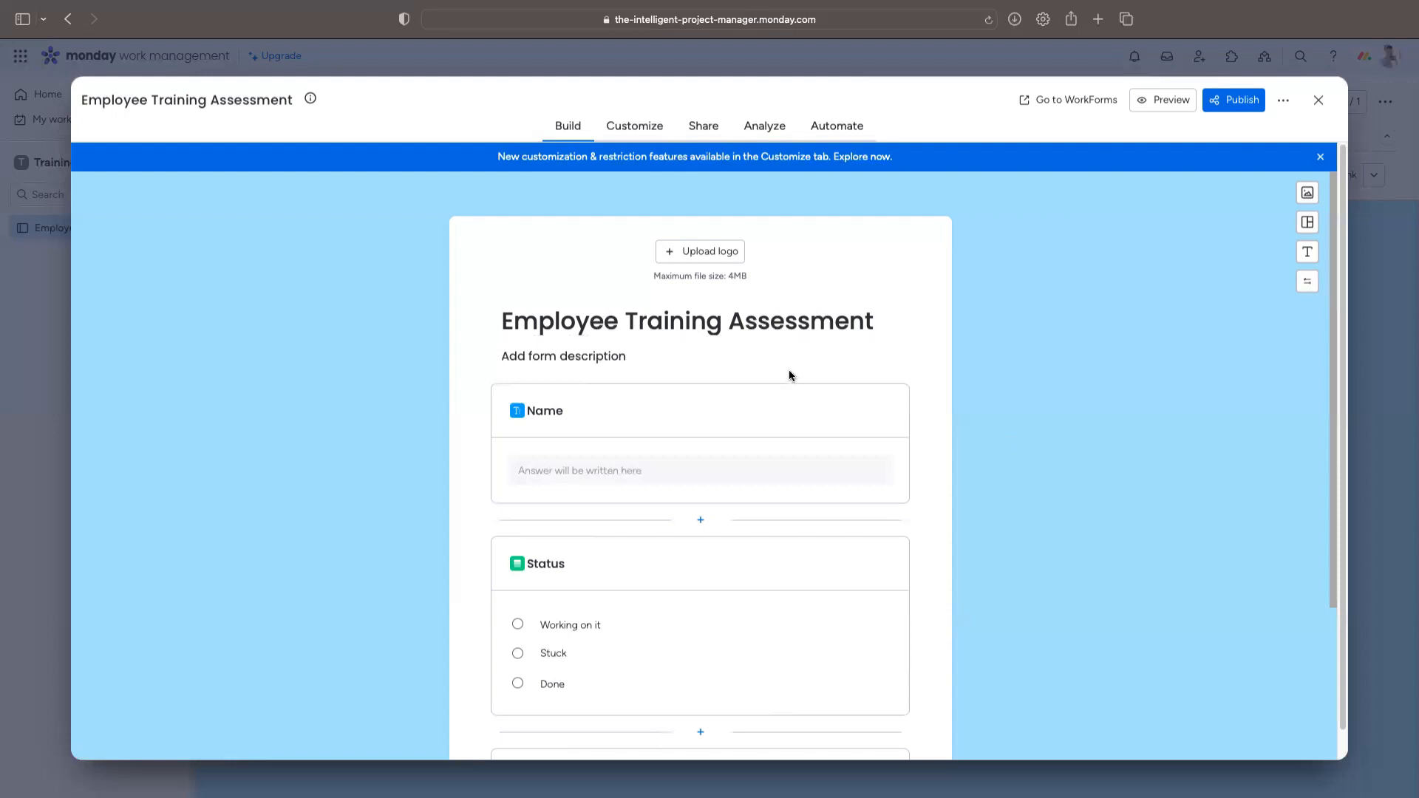
Step: Add the form description 'The Training Needs Assessment form helps us understand your training preferences and requirements.'
click(596, 356)
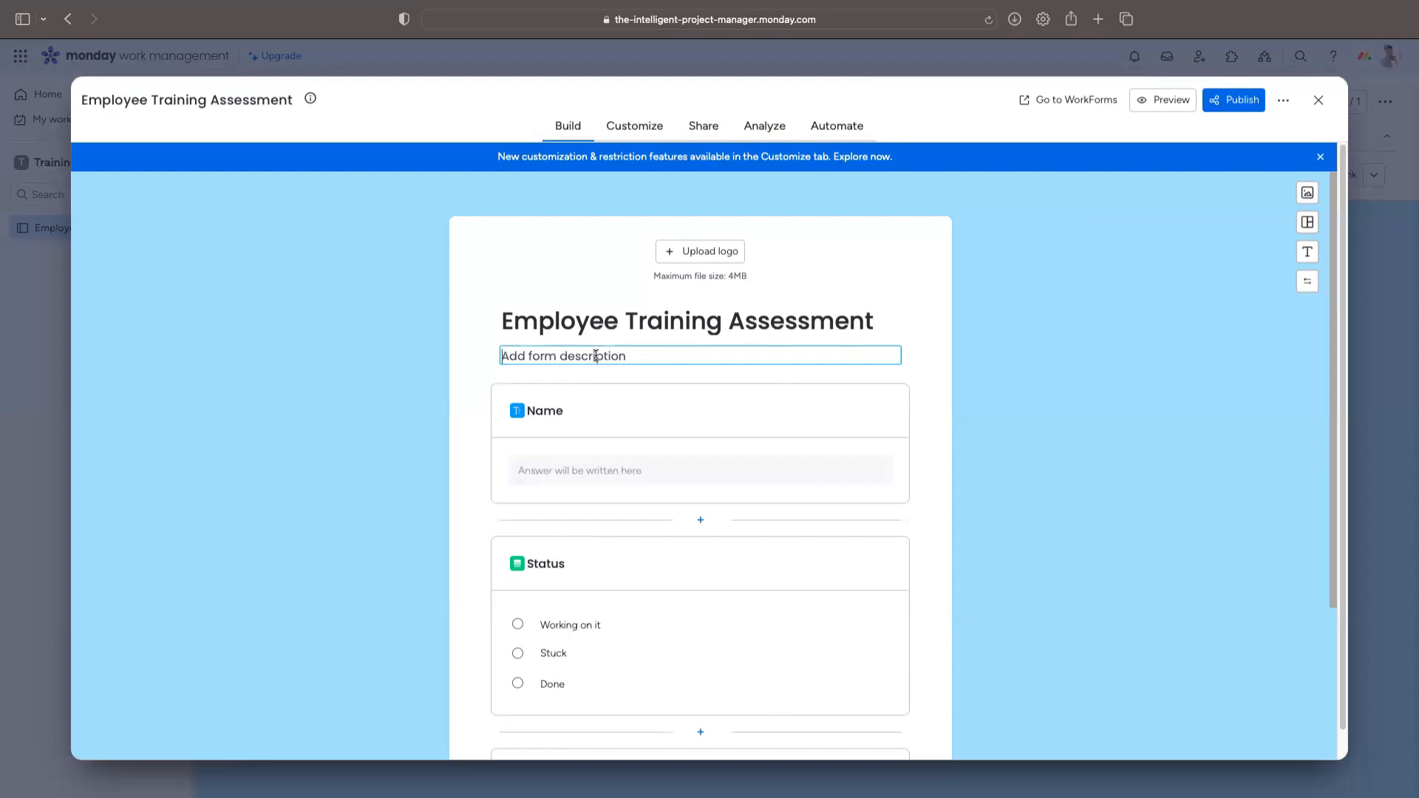
text(The training)
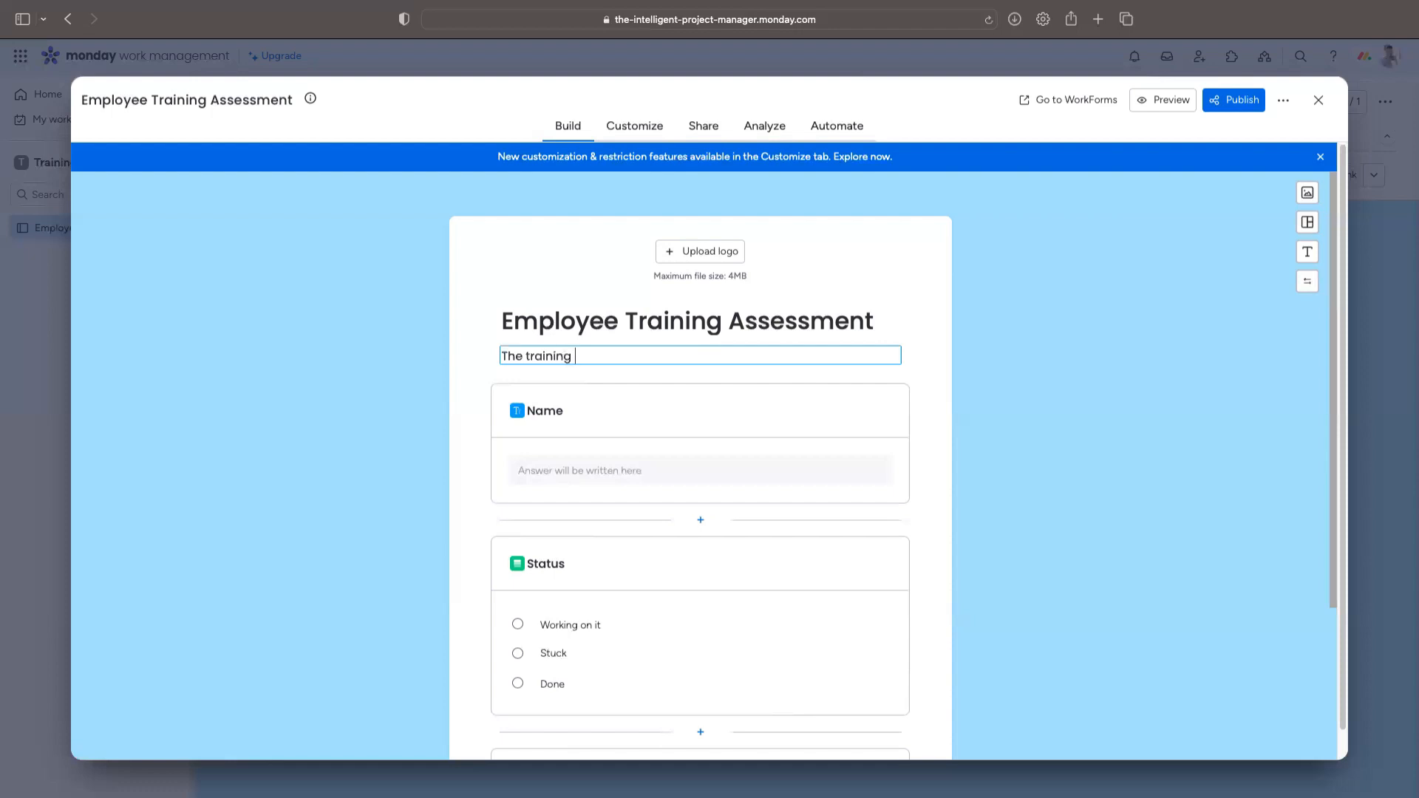
key(BackSpace)
key(BackSpace)
key(BackSpace)
key(BackSpace)
key(BackSpace)
key(BackSpace)
key(BackSpace)
key(BackSpace)
key(BackSpace)
text(Training Needs Assessment form helps us und)
key(BackSpace)
key(BackSpace)
text(nderstand your )
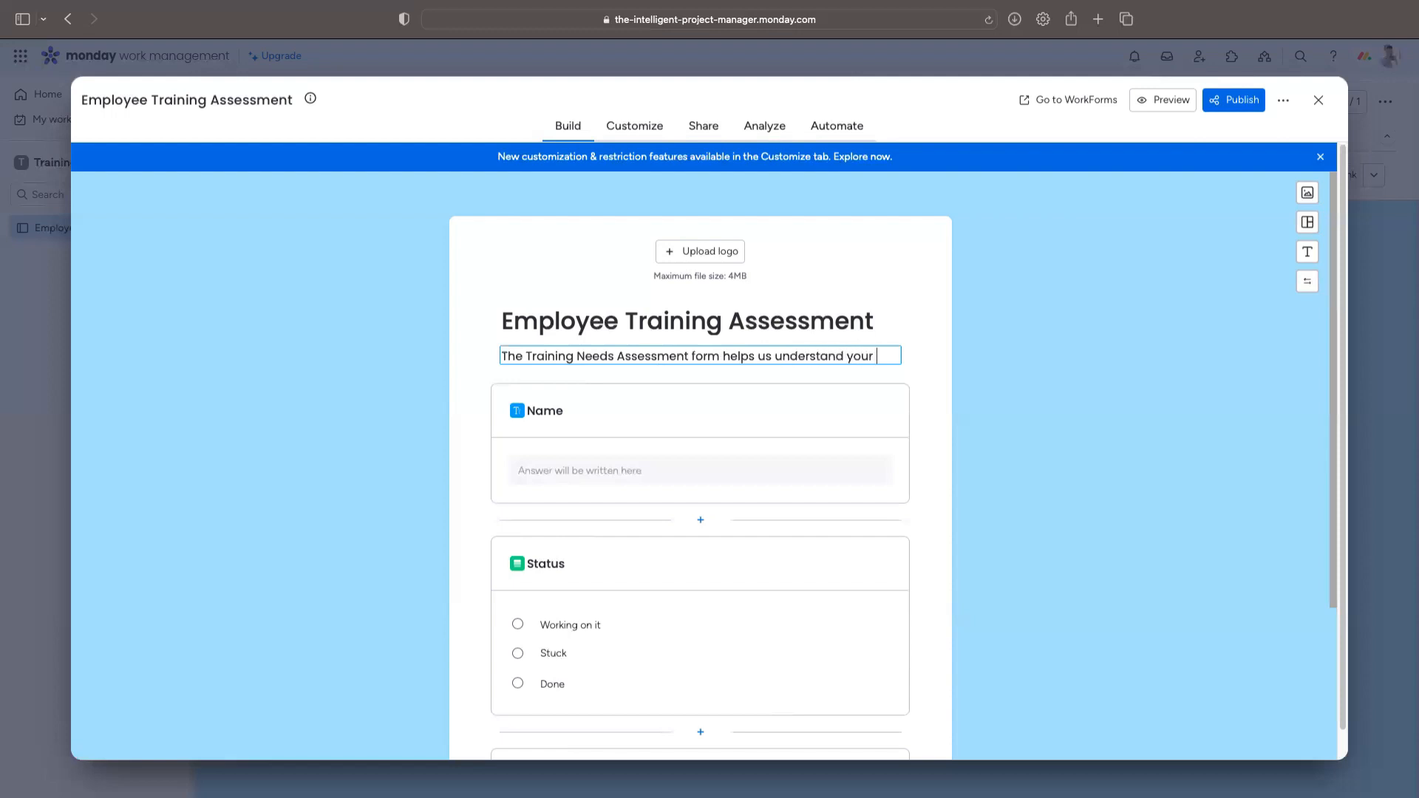
text(training pree)
key(BackSpace)
text(ferences and requirements./)
key(BackSpace)
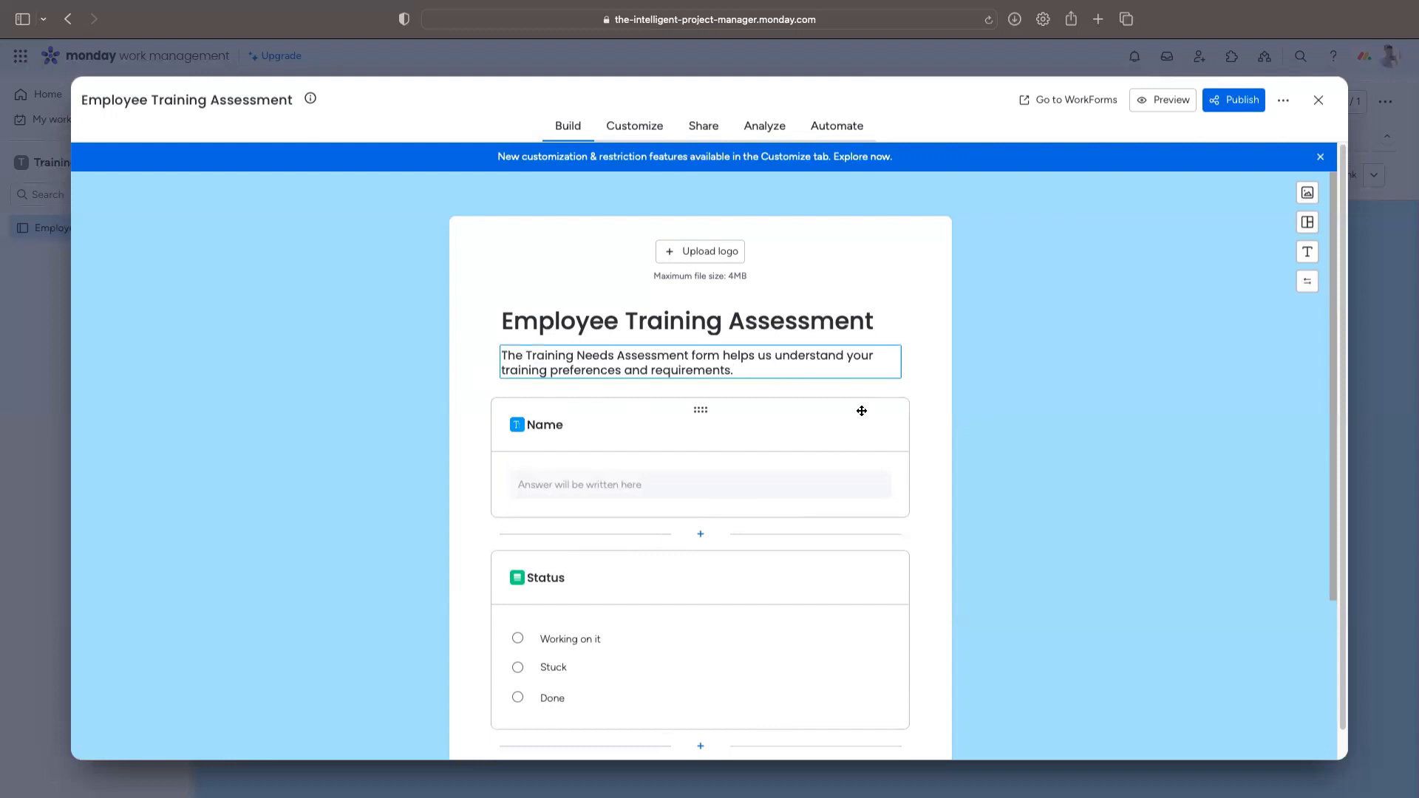
scroll(921, 334, down, 3)
scroll(742, 333, up, 1)
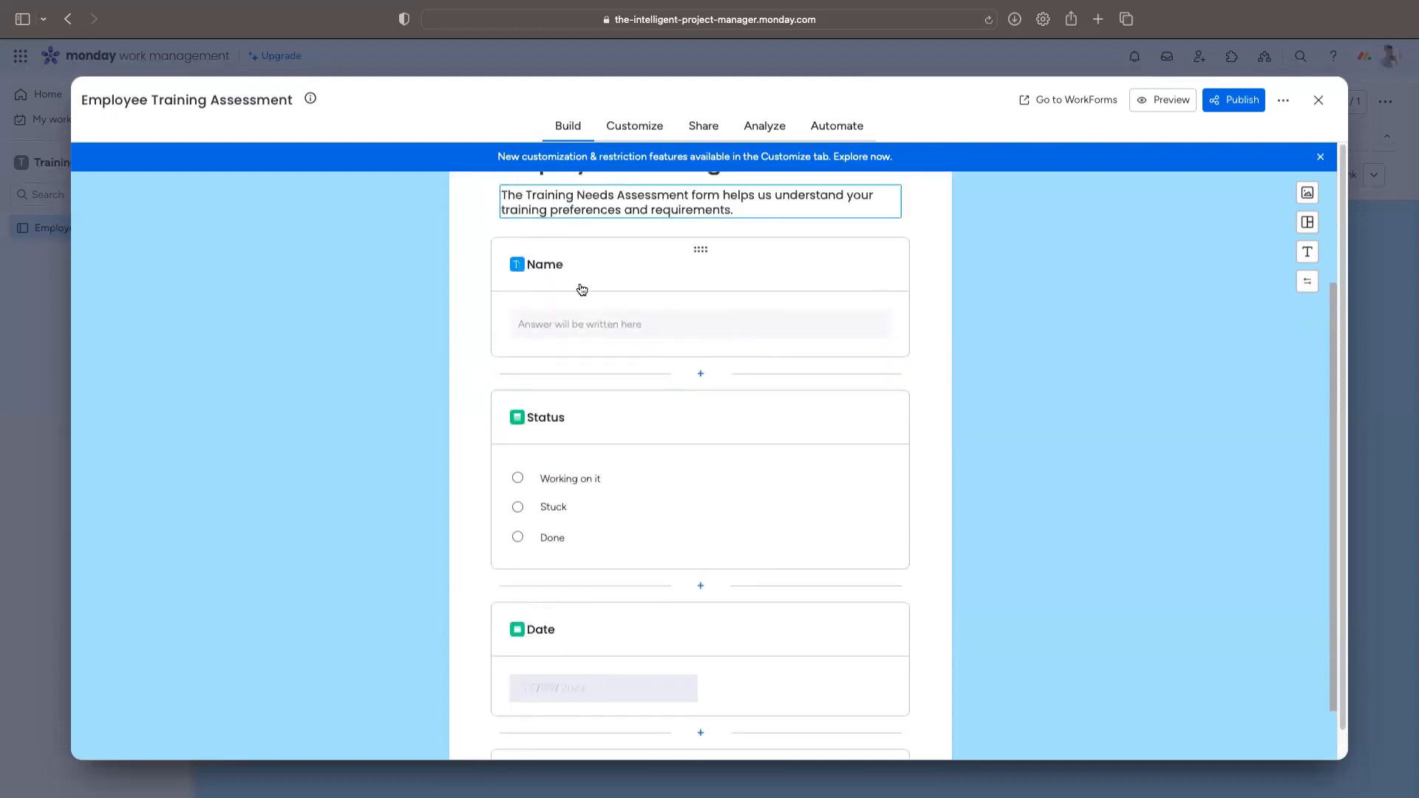
Step: Rename Name to Full Name with description 'Please enter your full name (e.g. John Smith)'
click(553, 265)
double_click(553, 254)
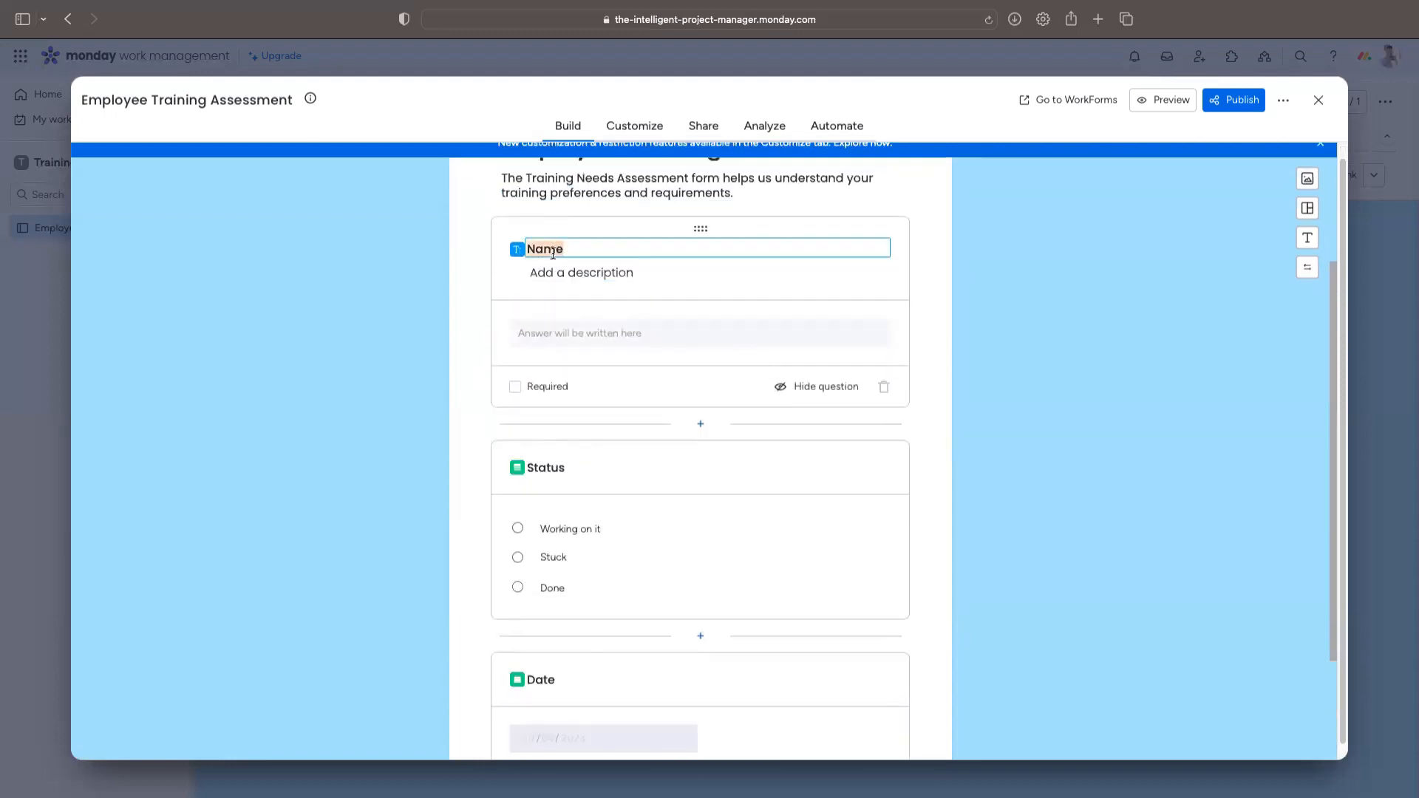
key(BackSpace)
text(Full Name)
click(595, 273)
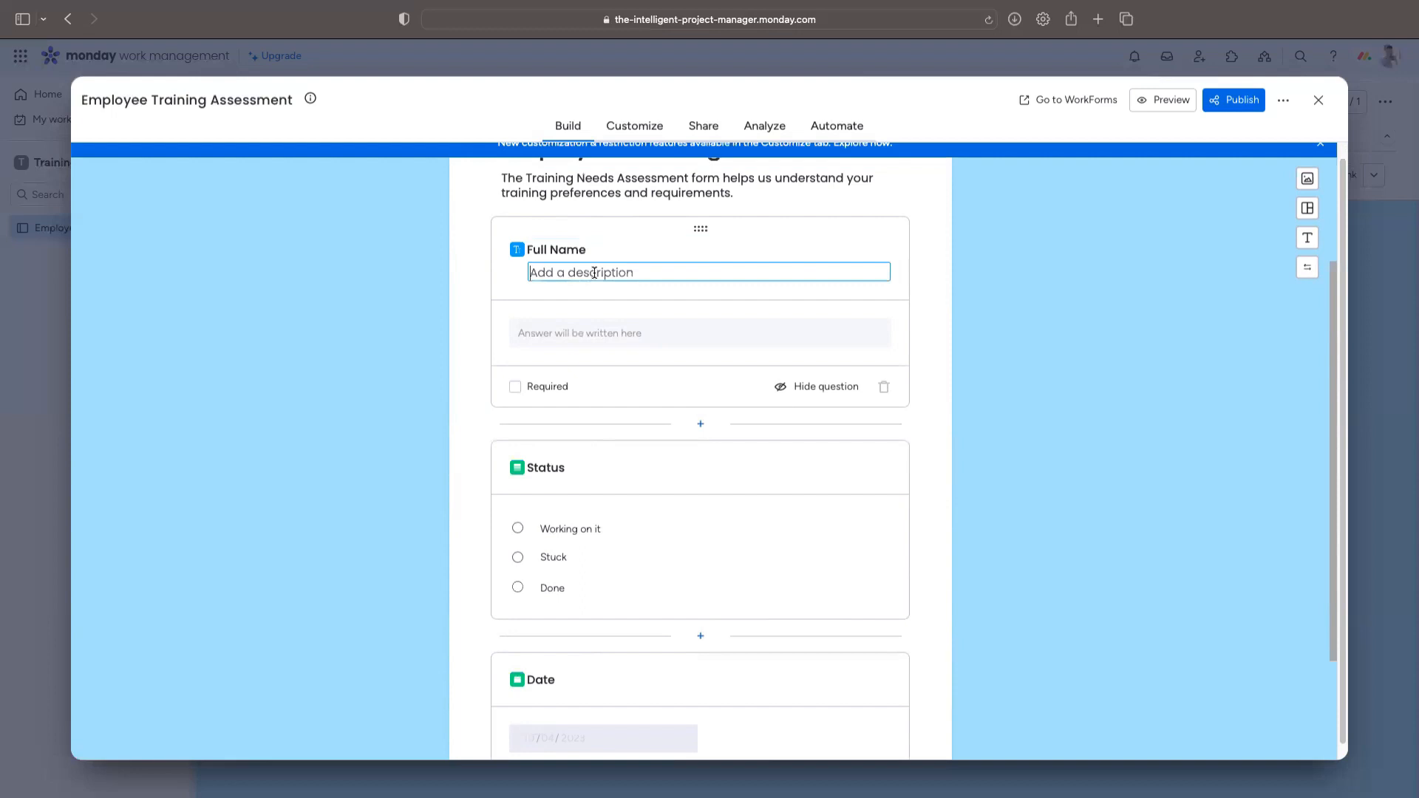
text(Please enter your full name)
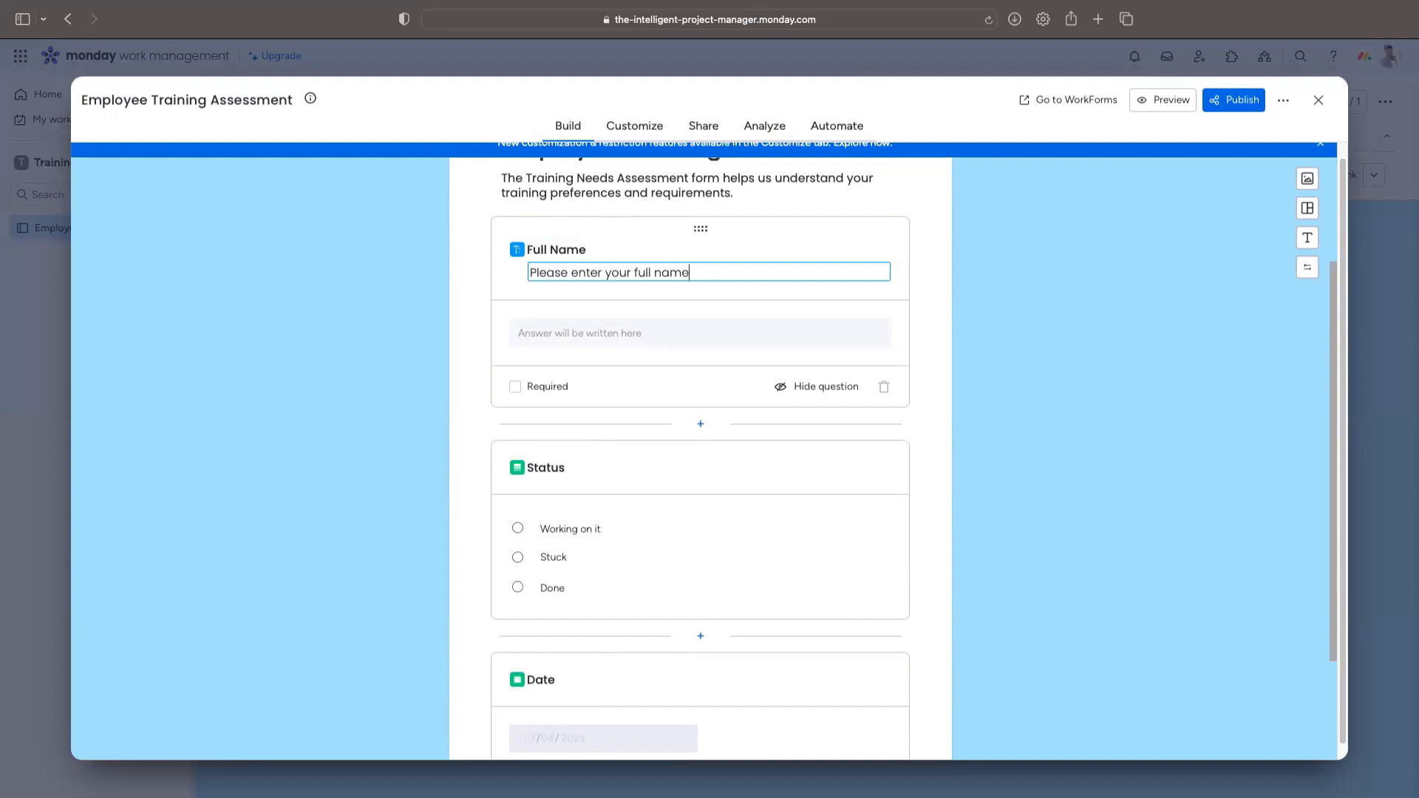
text( (e.g. Jon)
key(BackSpace)
text(hn Smith))
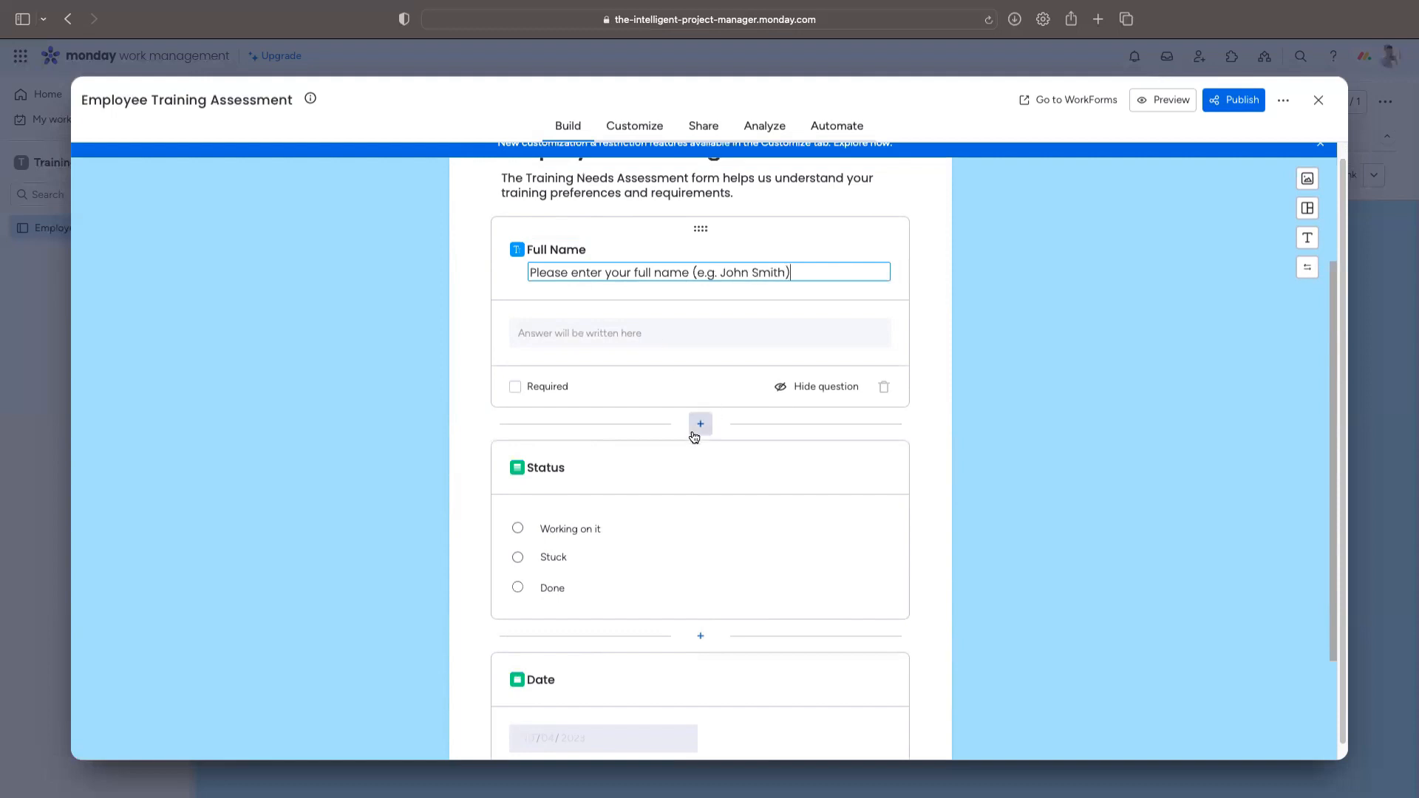
Step: Make Full Name required, then publish the form and close the editor
click(516, 391)
click(517, 389)
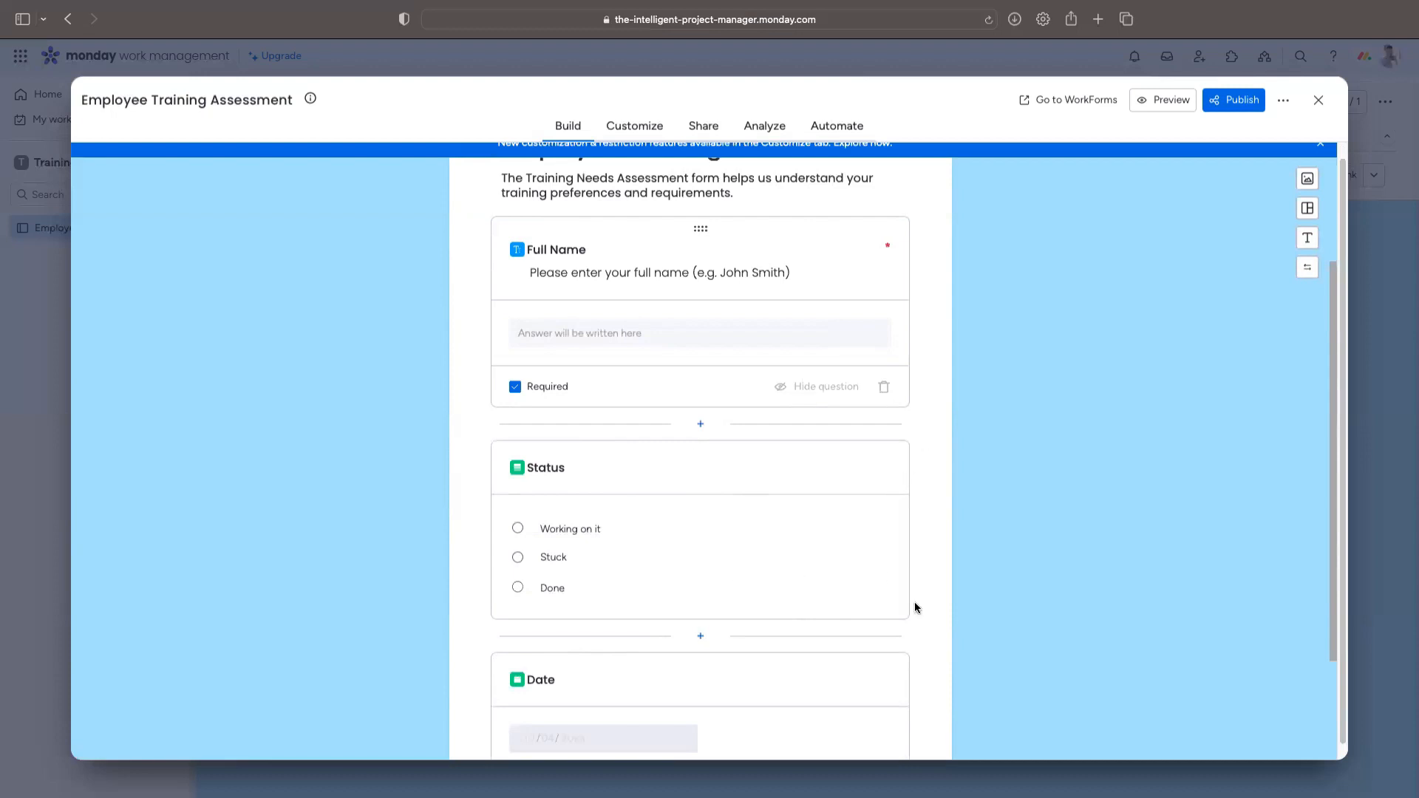
click(1241, 101)
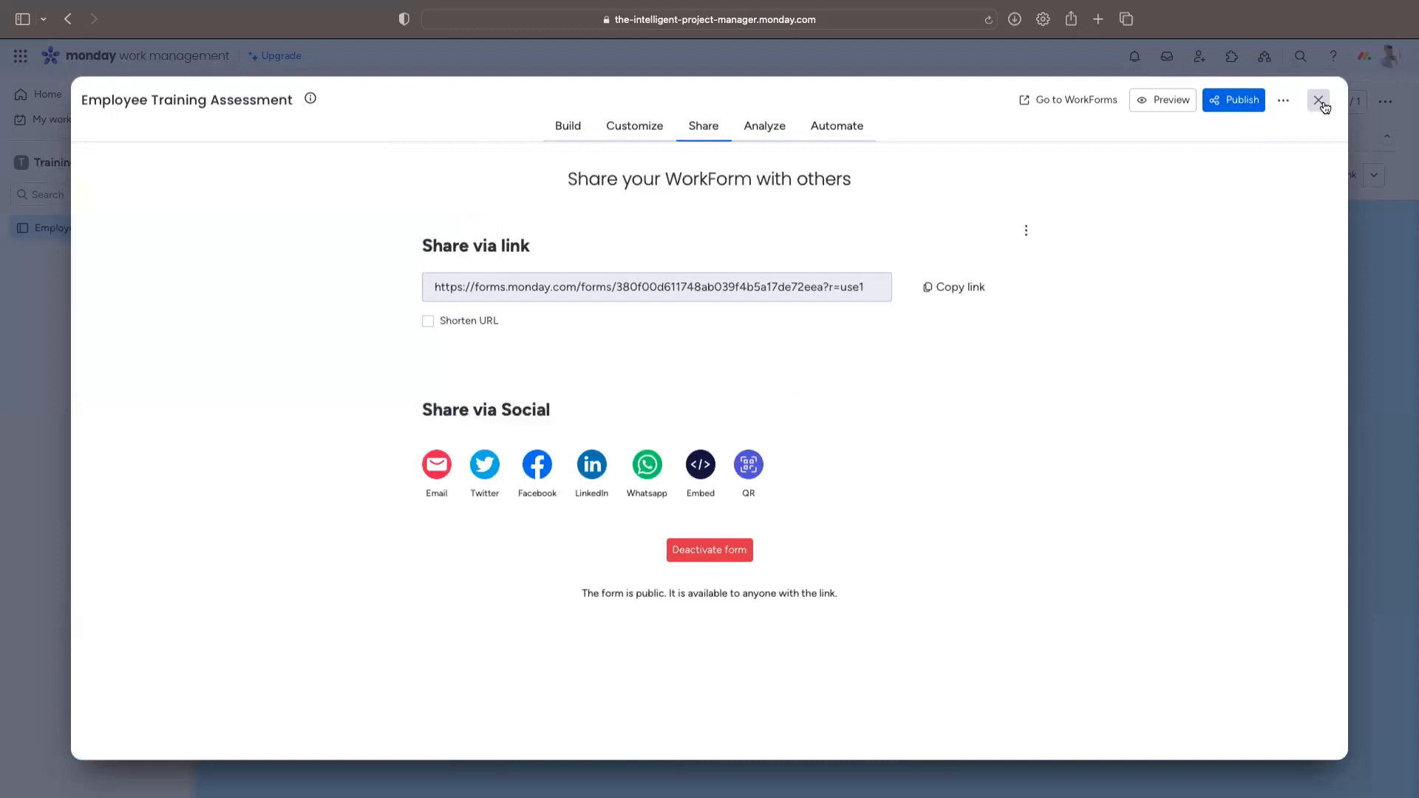
click(1323, 107)
Step: Delete the Status and Test Text columns from the main table
click(274, 136)
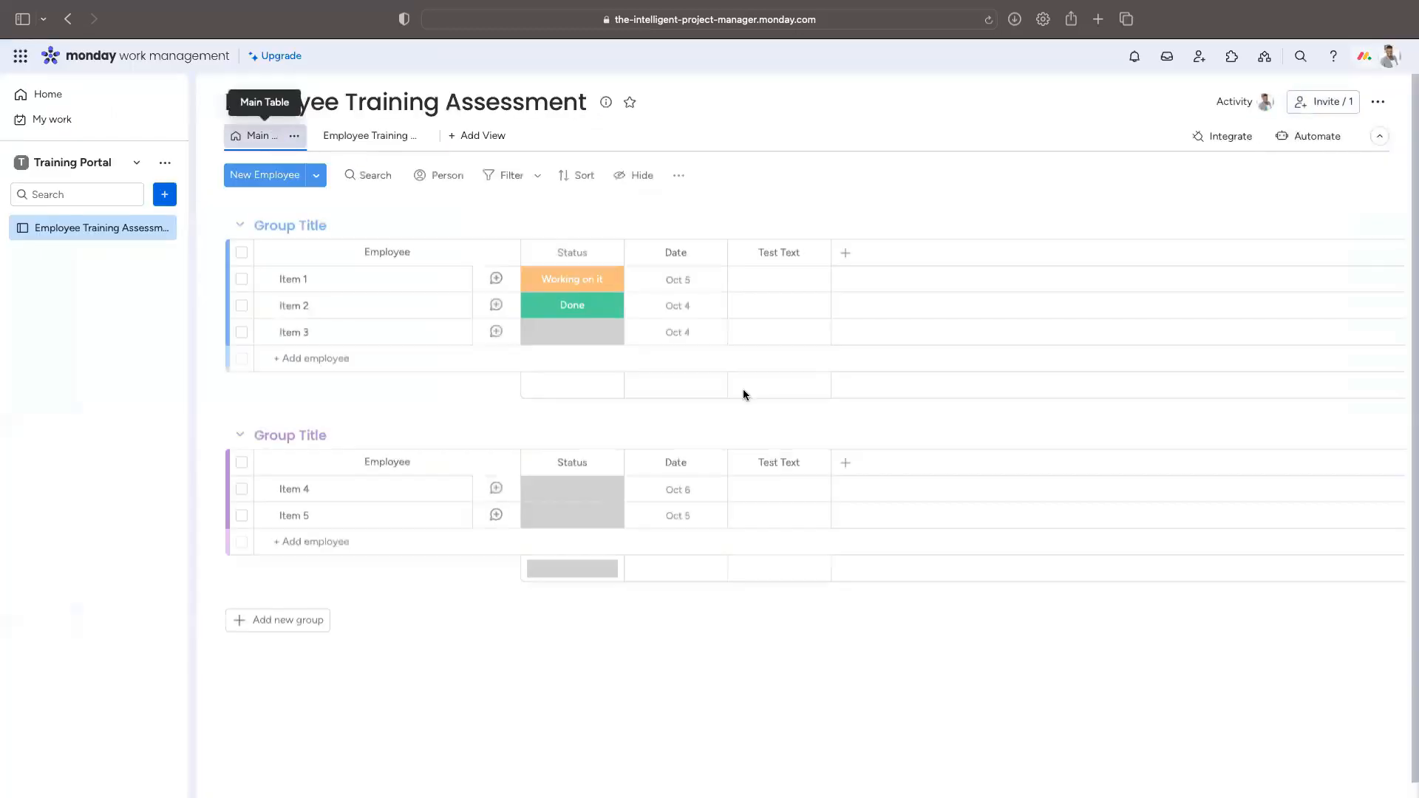
click(608, 255)
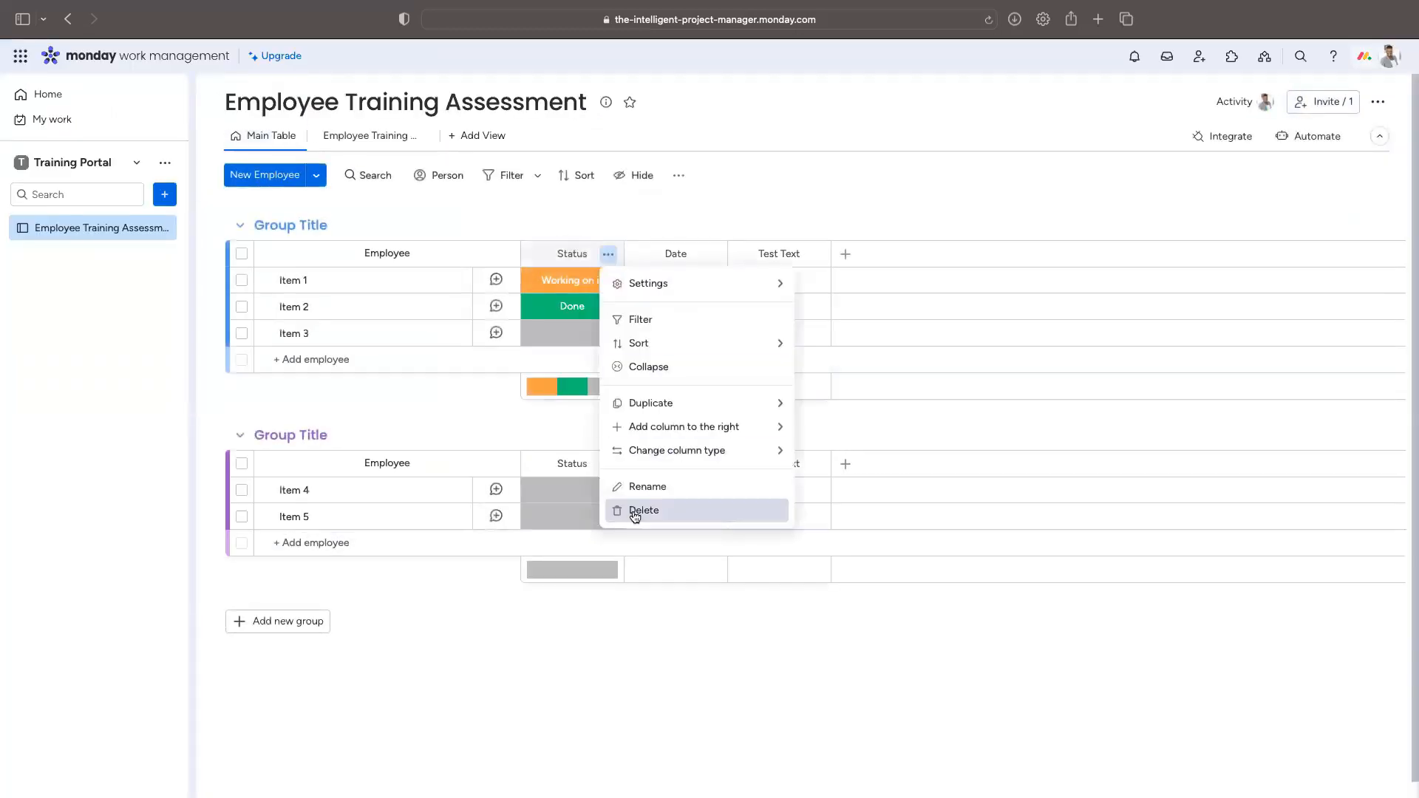
click(635, 513)
click(885, 156)
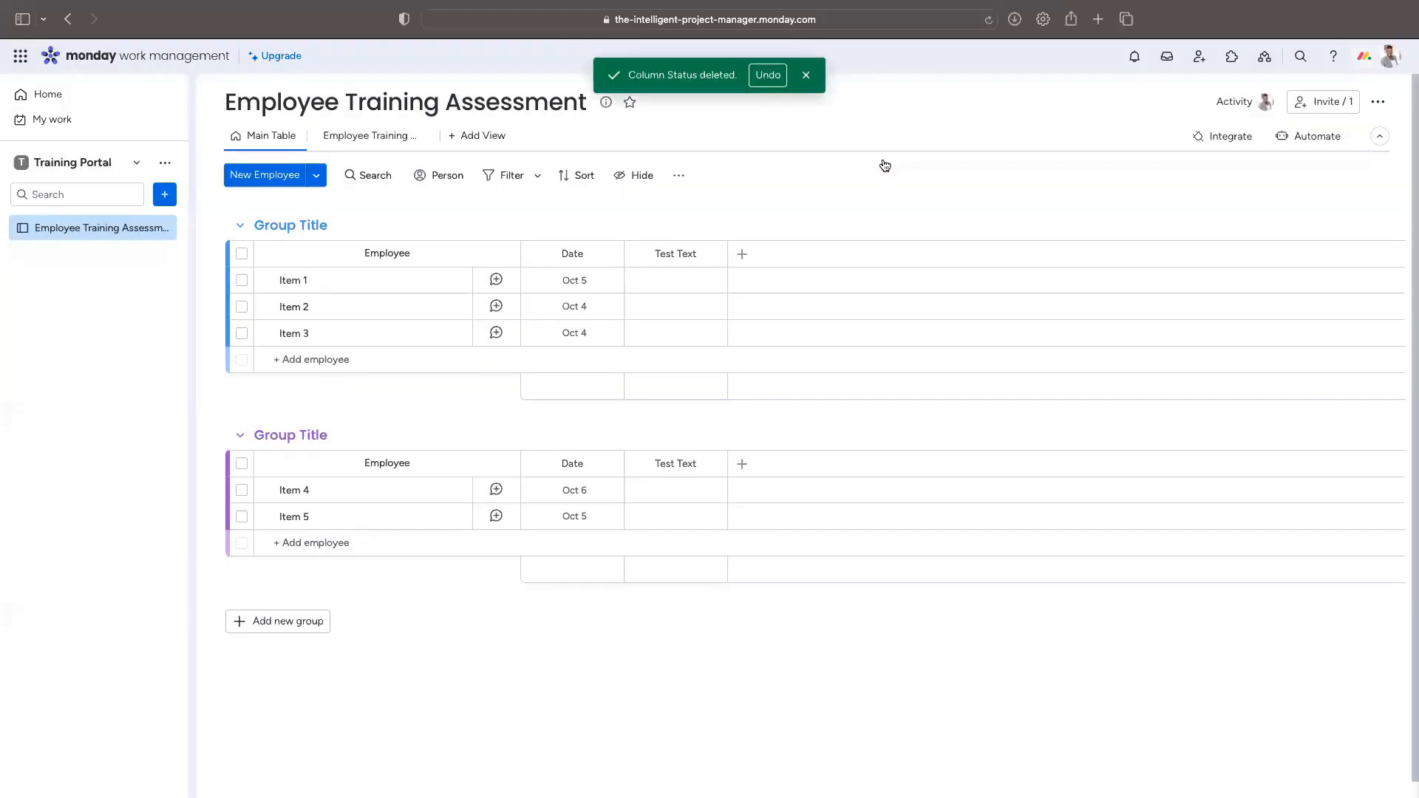
click(712, 254)
click(748, 518)
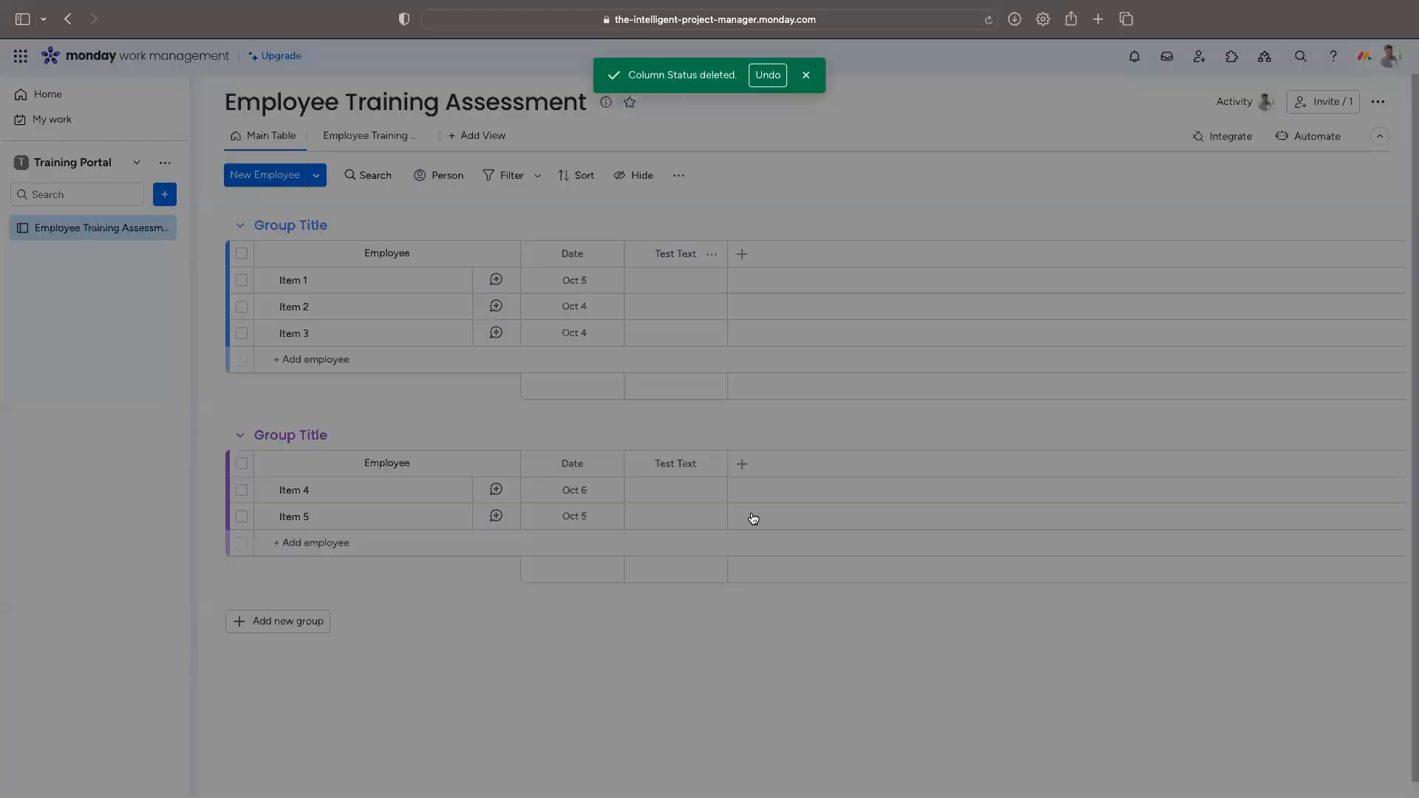
click(886, 152)
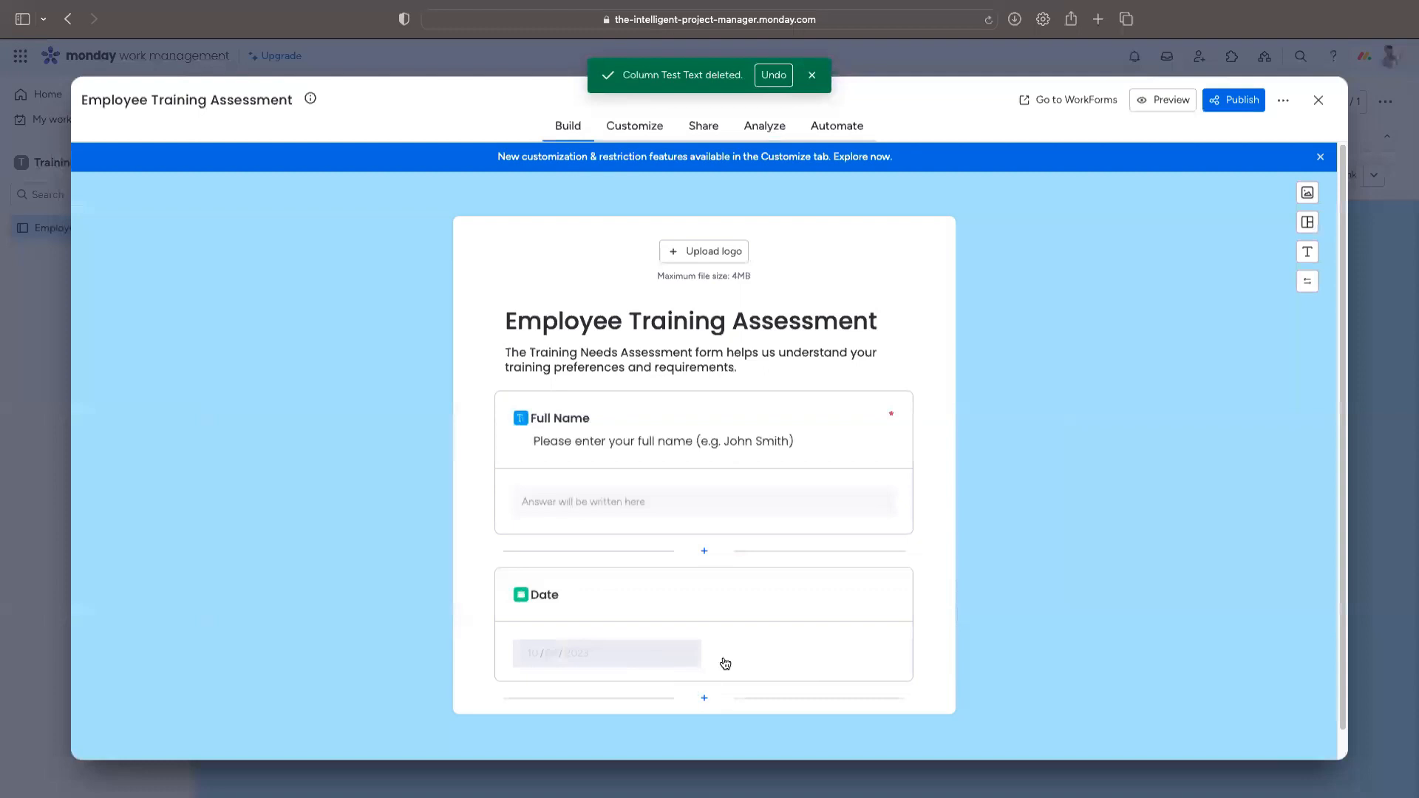
Step: Add a single-select Department question described 'Please enter your current department (e.g. Marketing)'
click(705, 699)
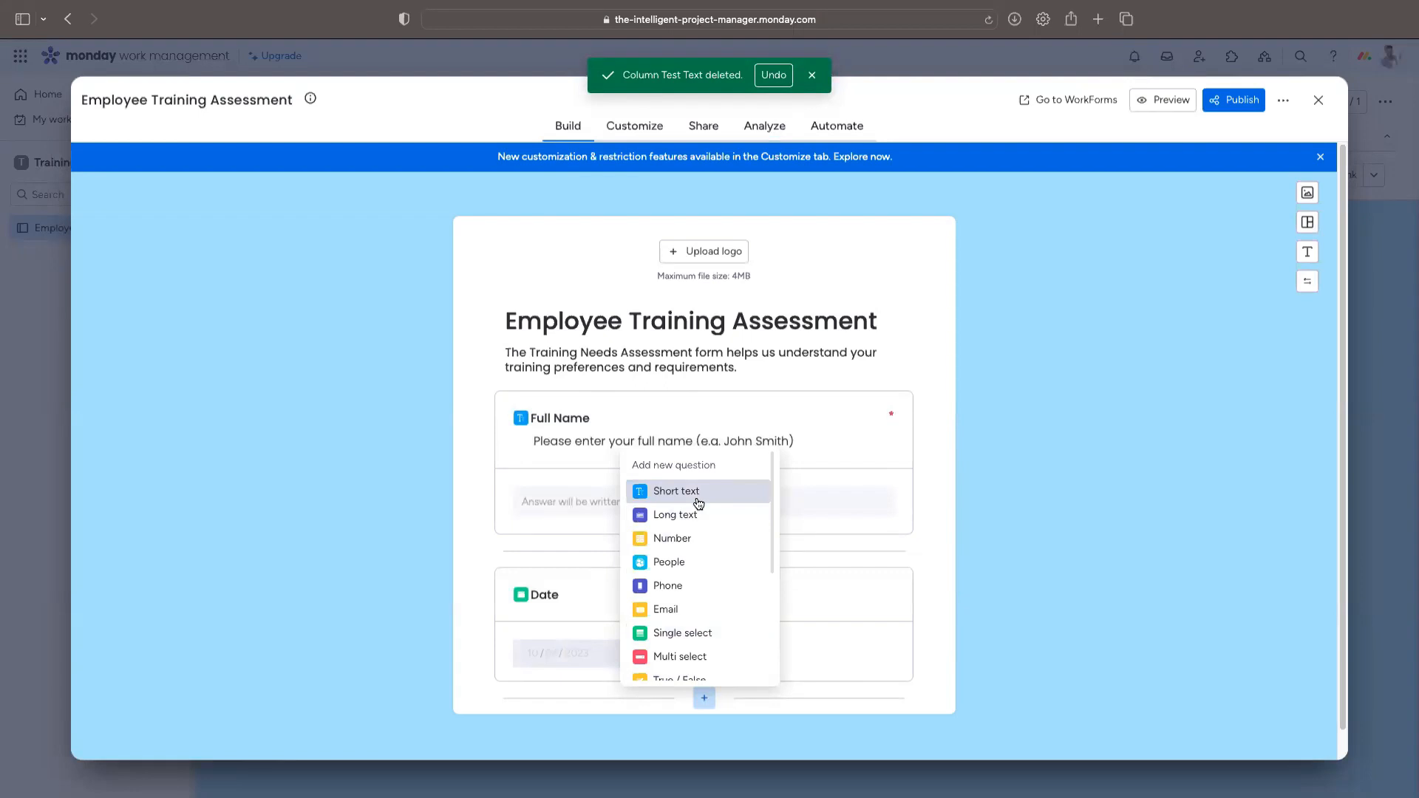
click(715, 640)
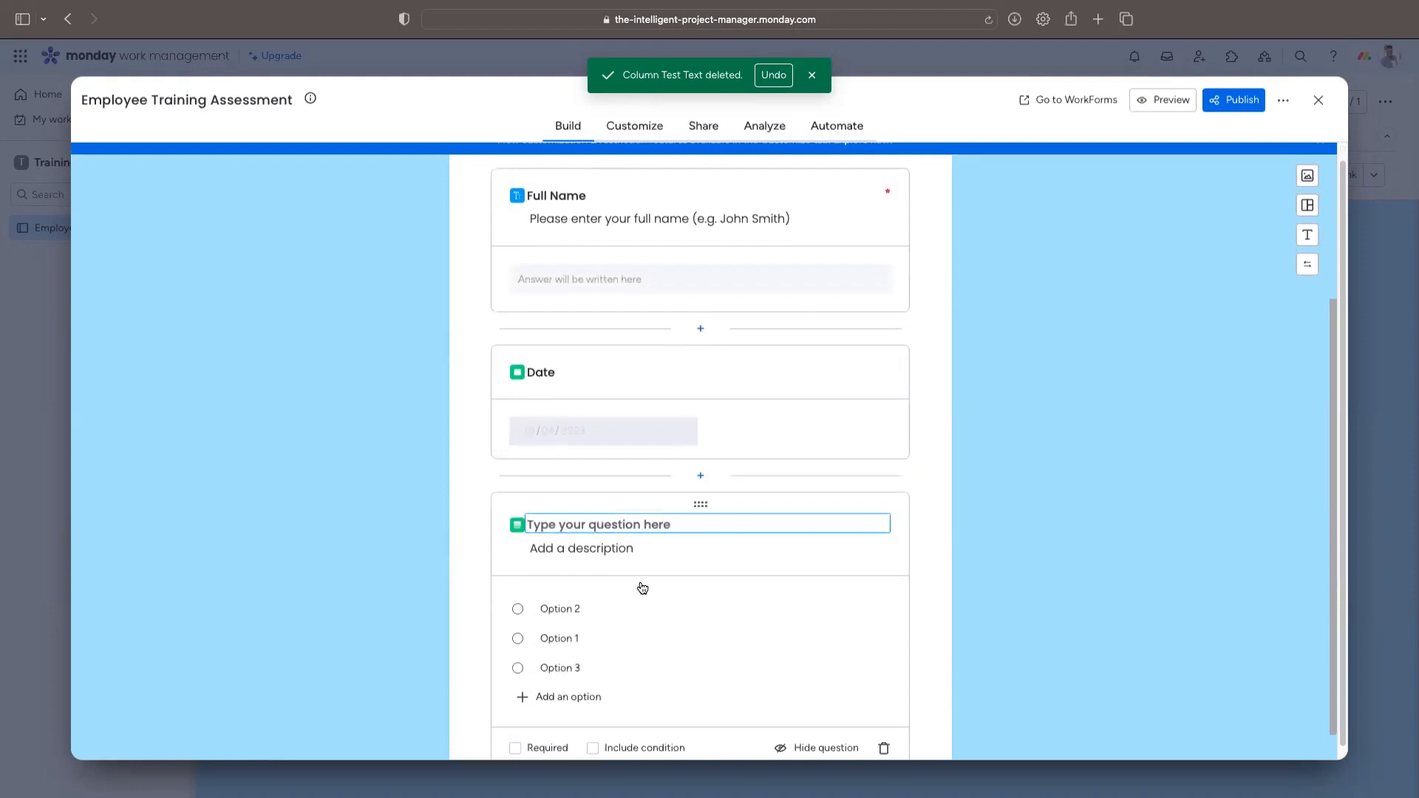
text(D)
key(BackSpace)
text(Depra)
key(BackSpace)
key(BackSpace)
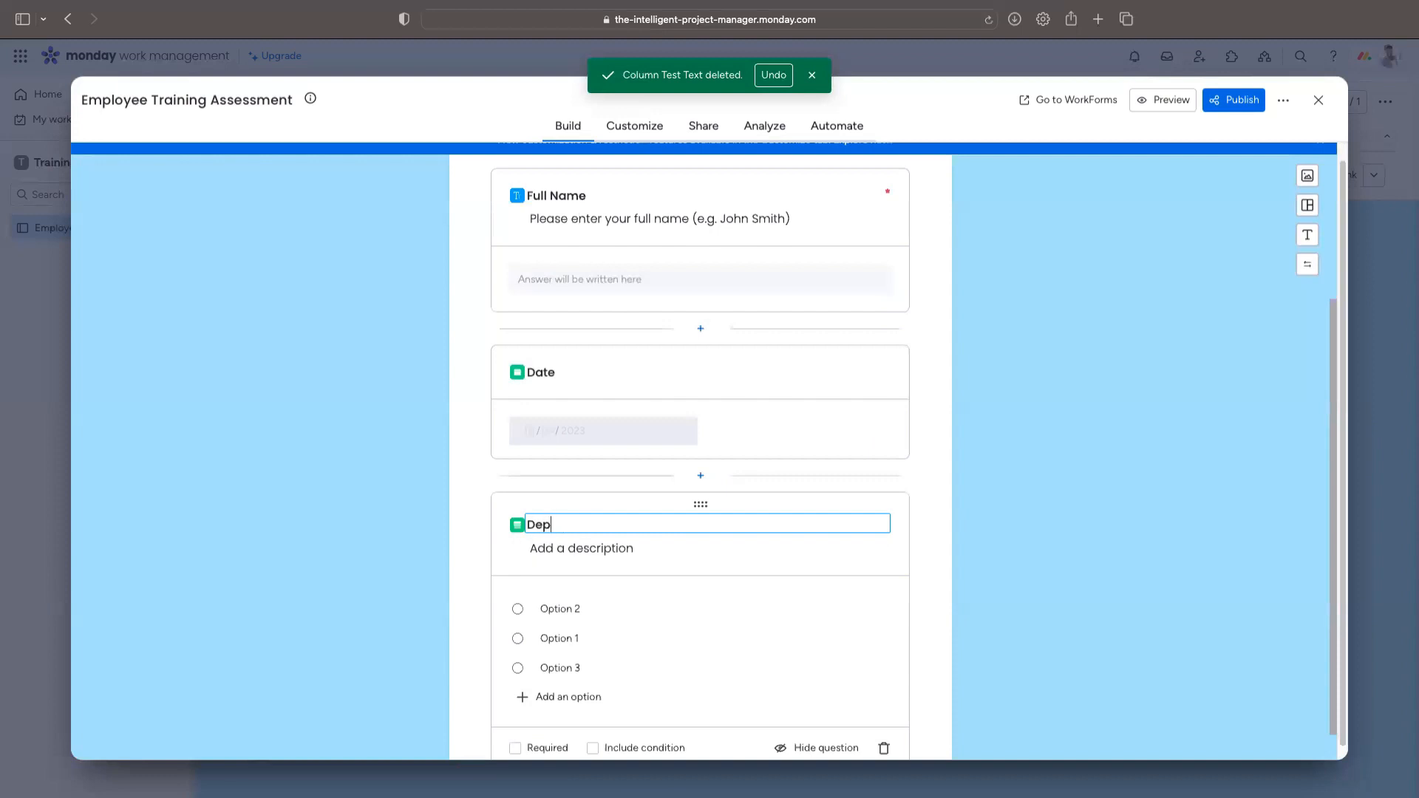
text(artment)
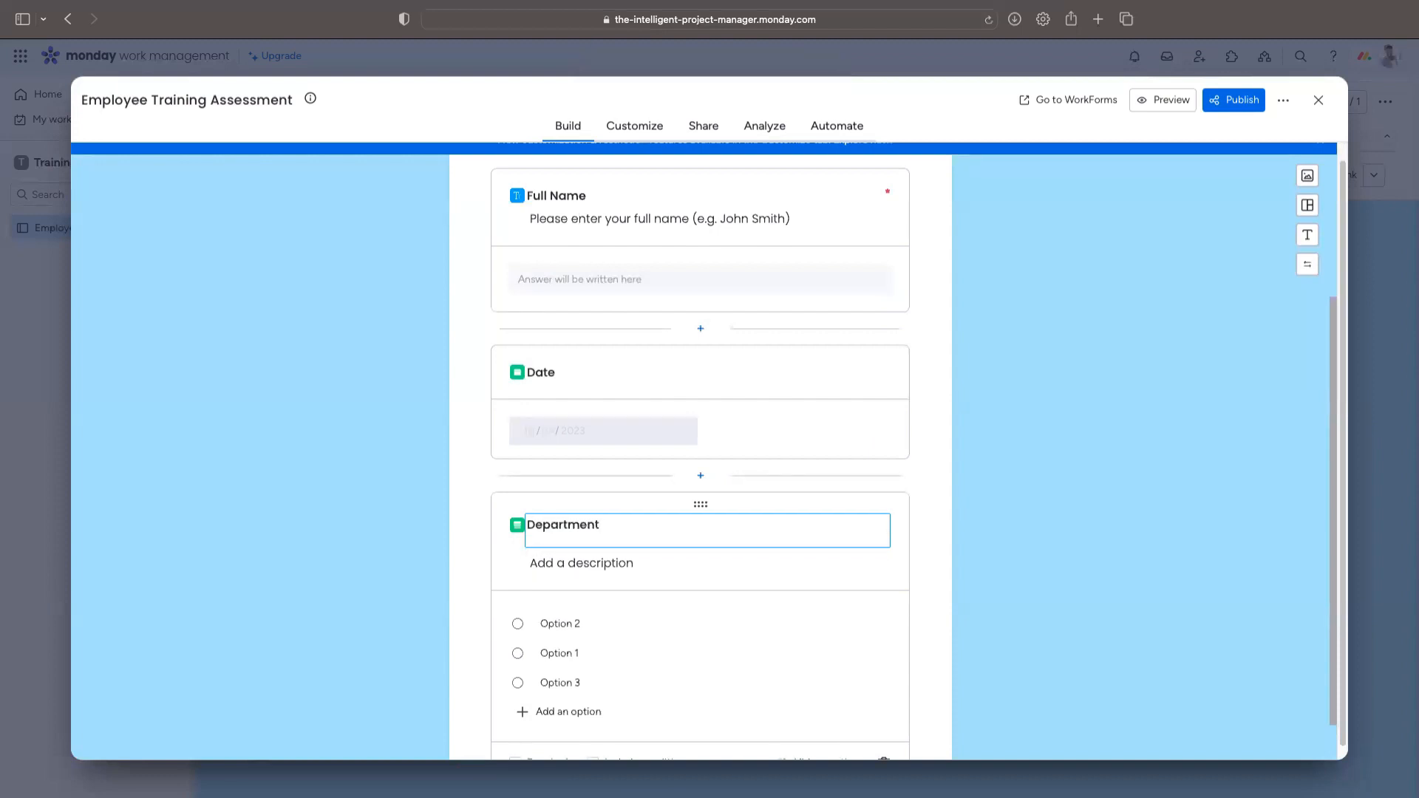
click(580, 550)
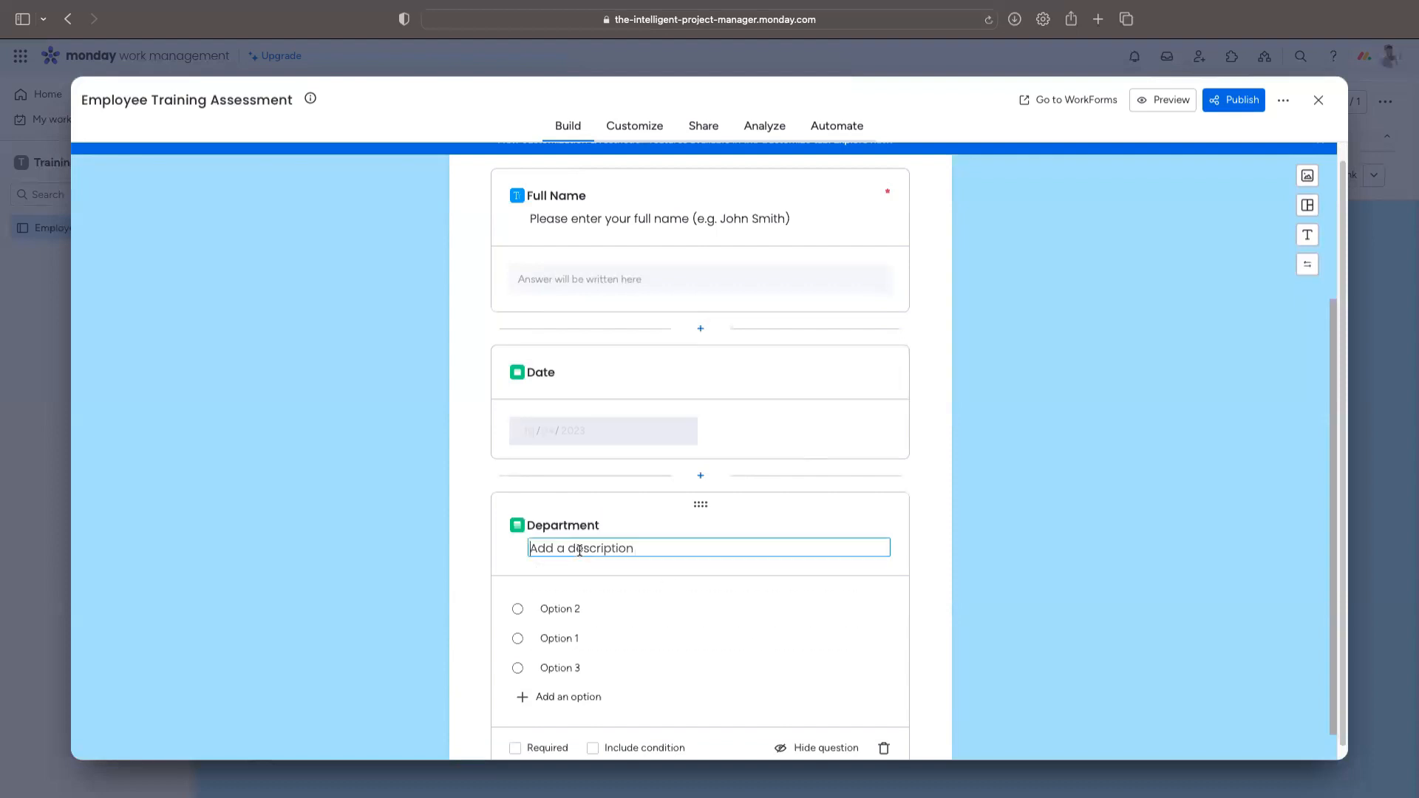
text(Please enter your department)
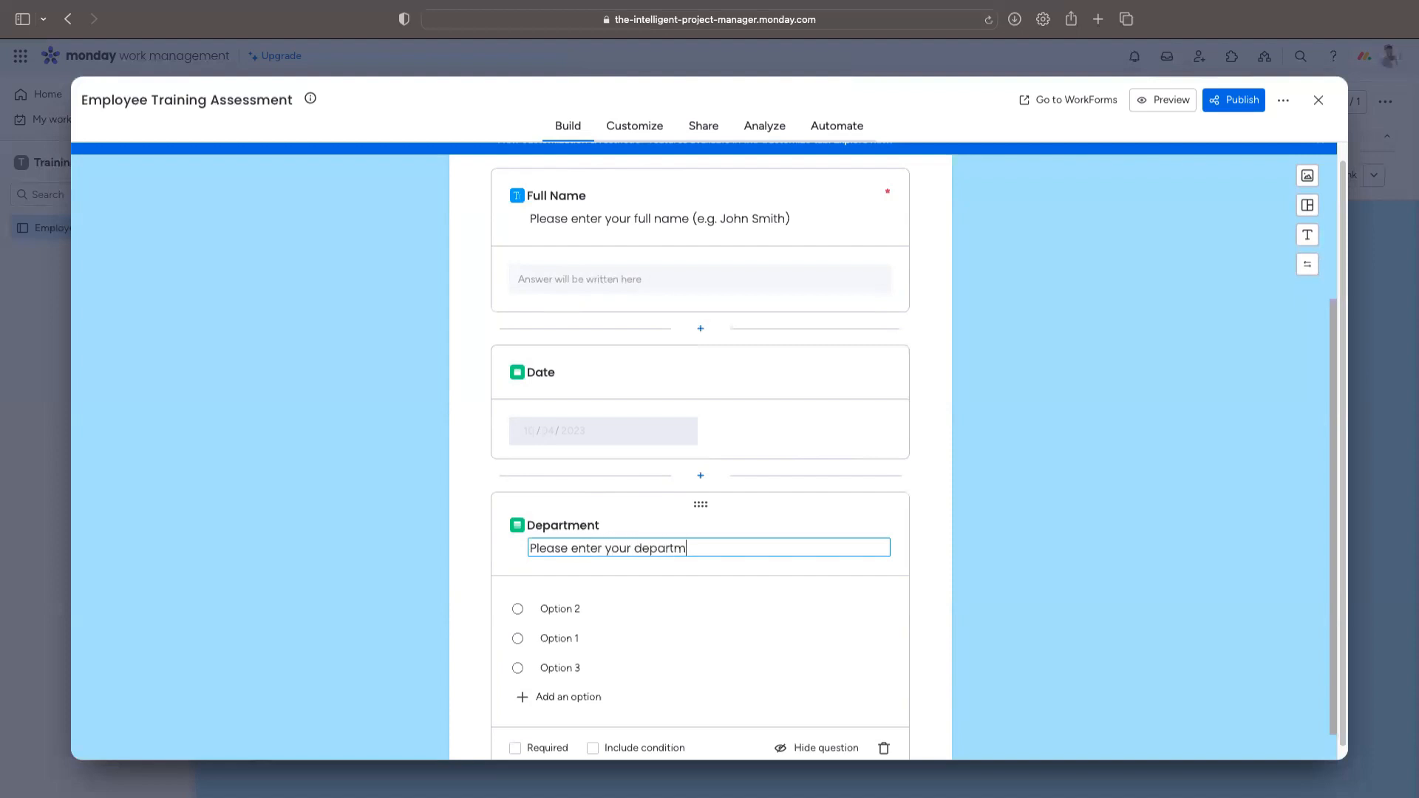
key(BackSpace)
key(BackSpace)
key(BackSpace)
key(BackSpace)
key(BackSpace)
key(BackSpace)
key(BackSpace)
key(BackSpace)
key(BackSpace)
key(BackSpace)
text(current department (e.g. Marketin)
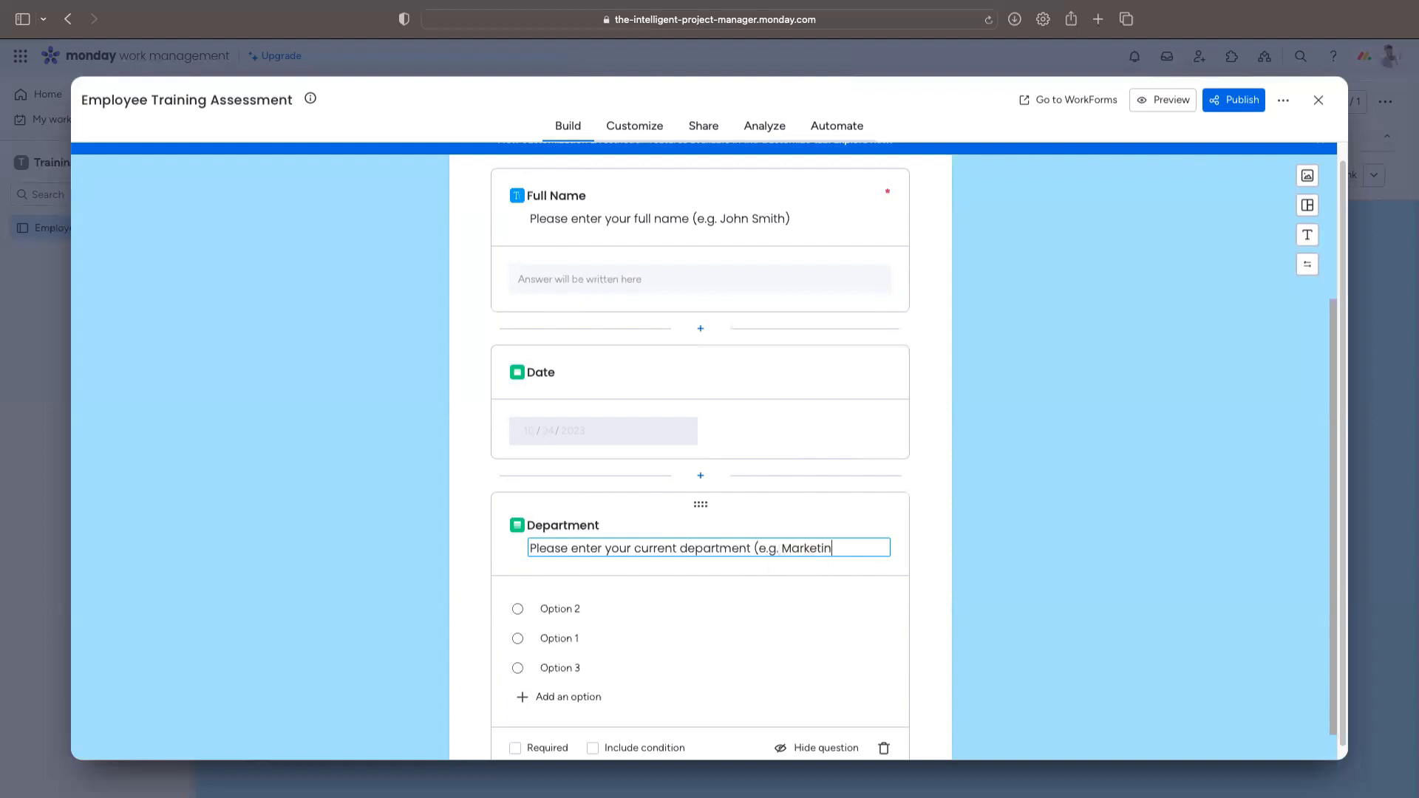
text(g))
Step: Set the first three Department options to Marketing, Finance and Human Resources
click(609, 609)
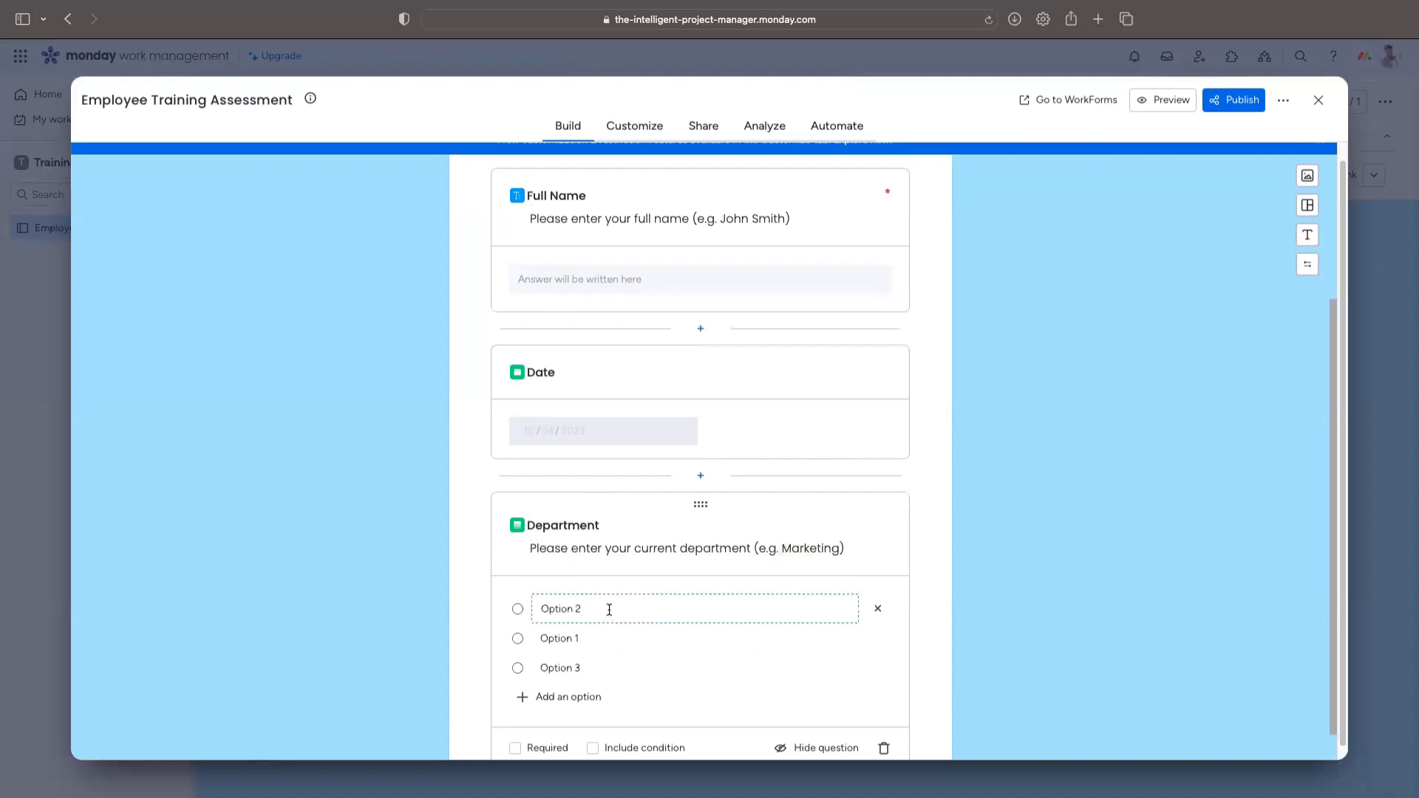
text(Market)
text(ing)
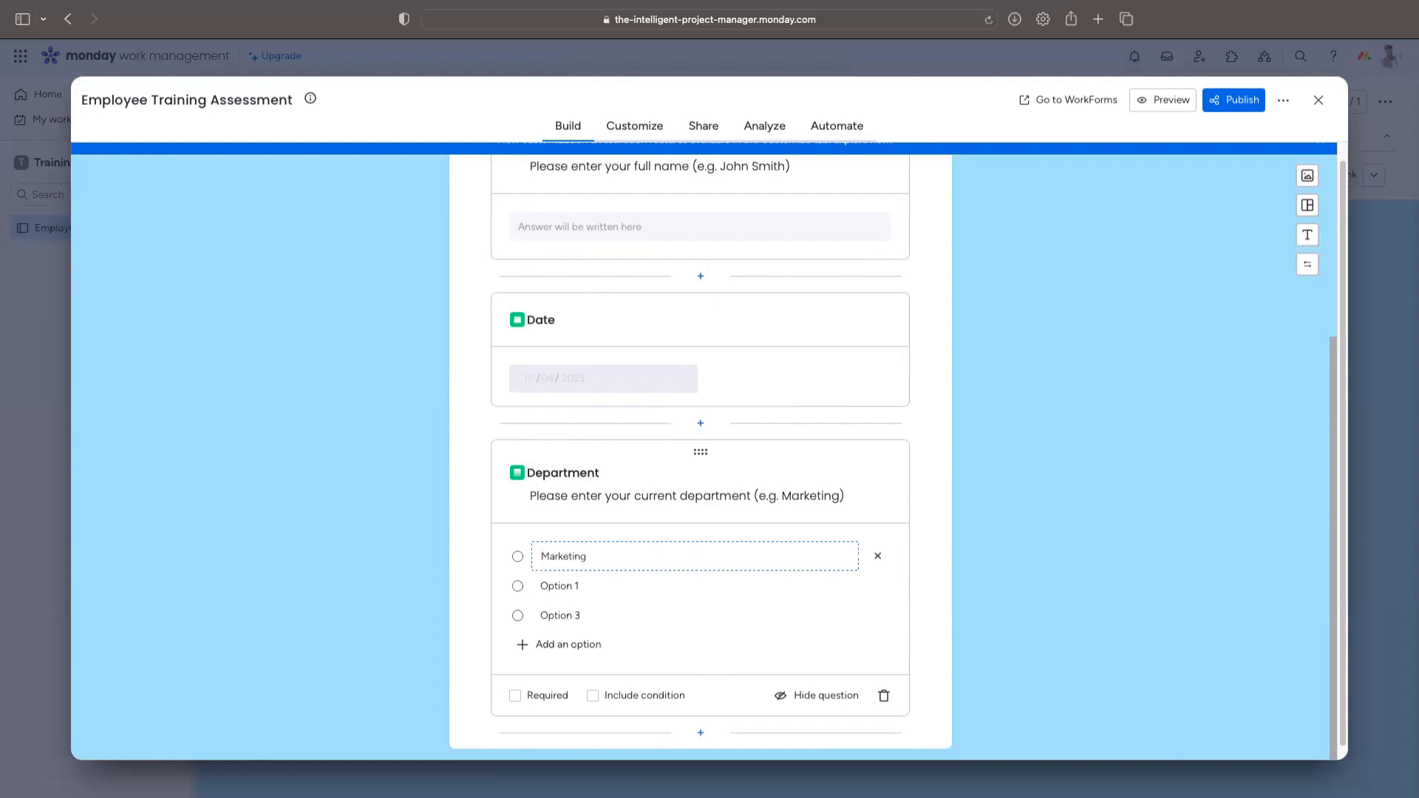
click(589, 584)
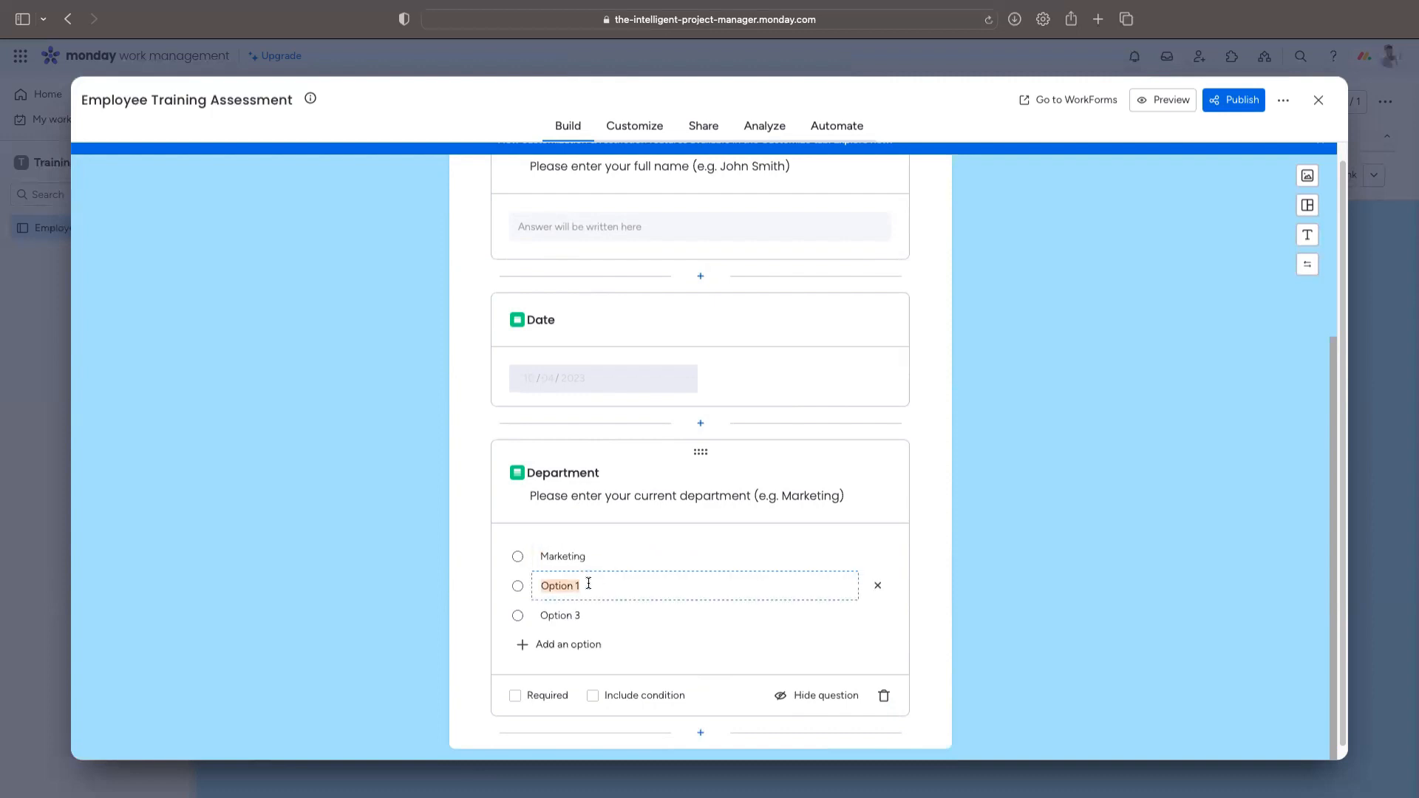
text(Fian)
key(BackSpace)
key(BackSpace)
key(BackSpace)
text(inance)
double_click(547, 616)
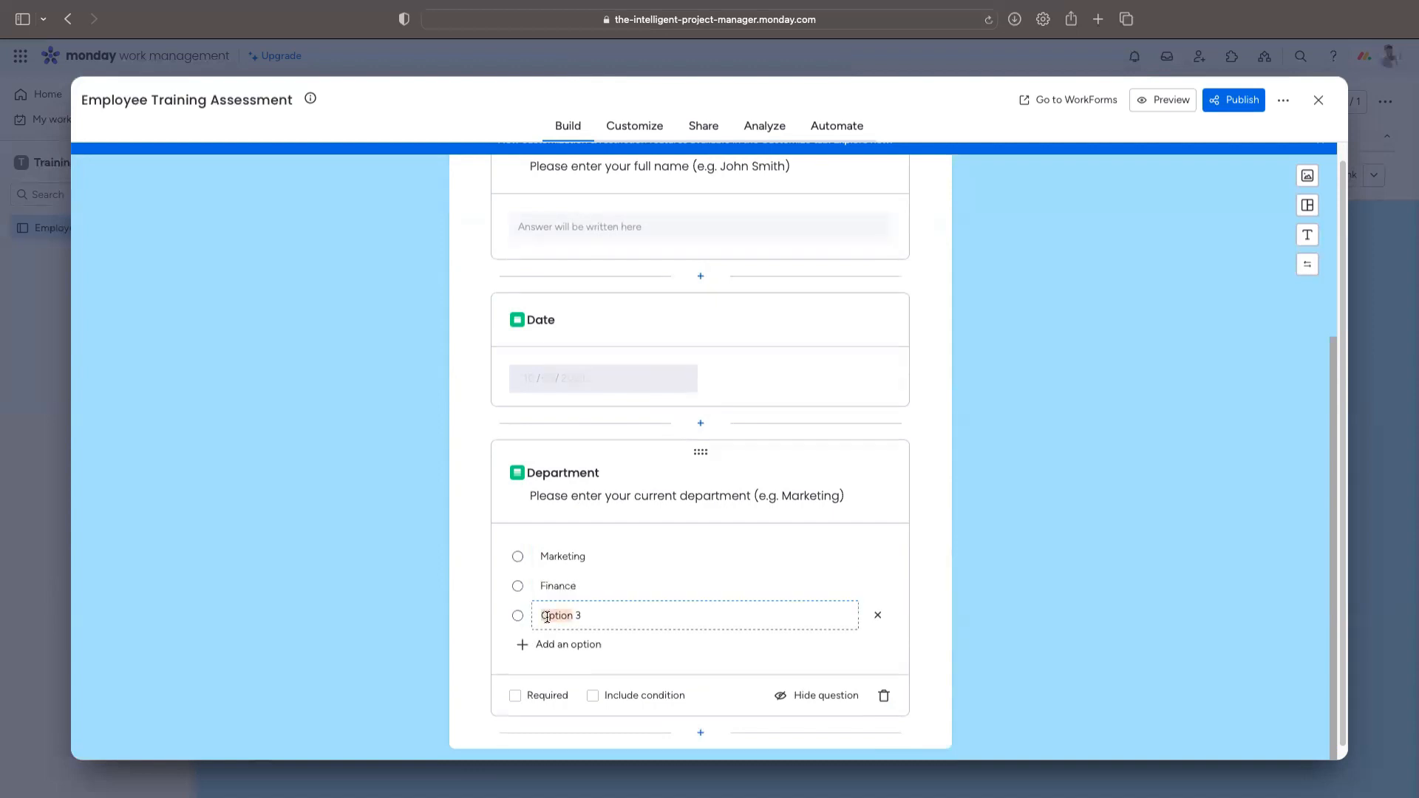
key(super+a)
text(Human Resources)
Step: Add two more Department options, Sales and Customer Support
click(564, 646)
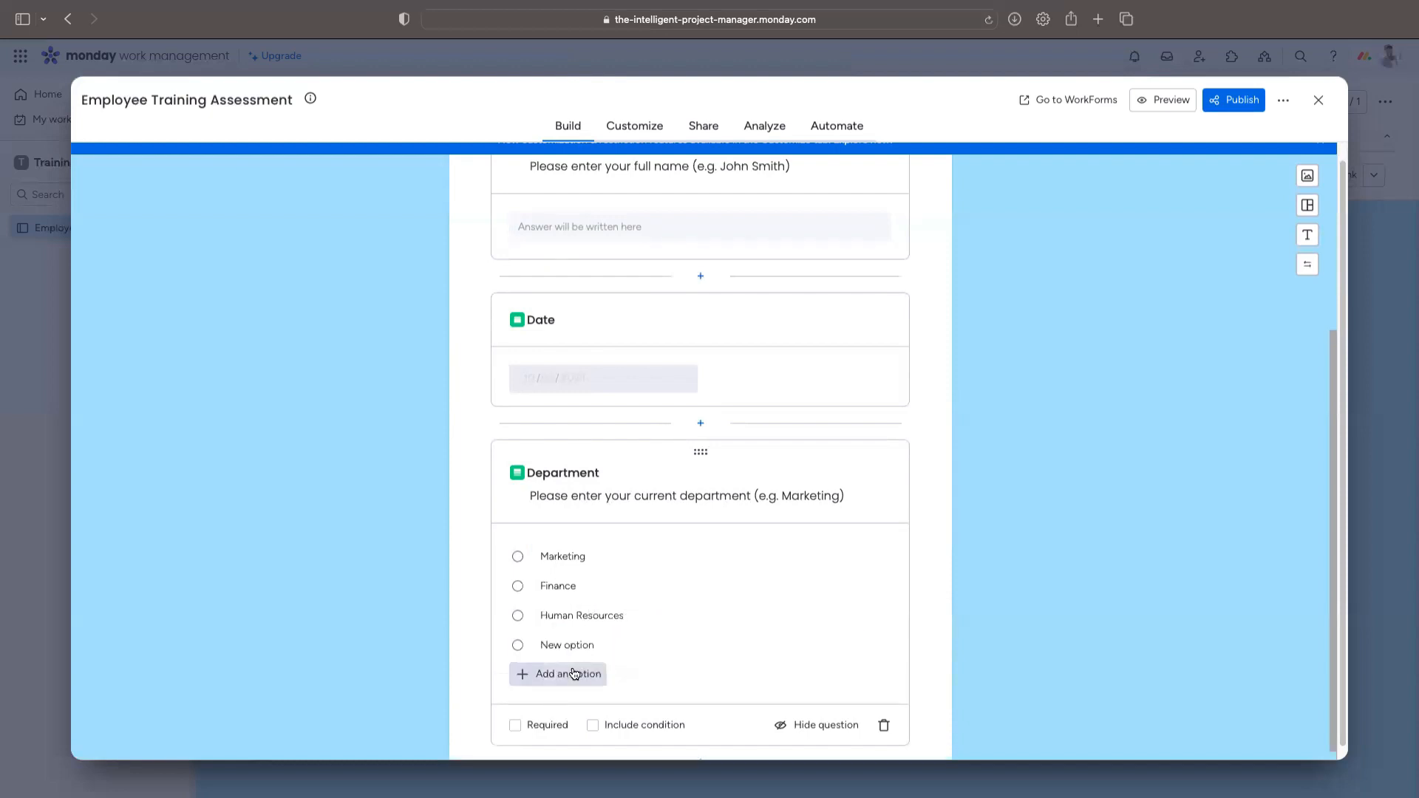
click(574, 673)
click(577, 645)
text(Sa)
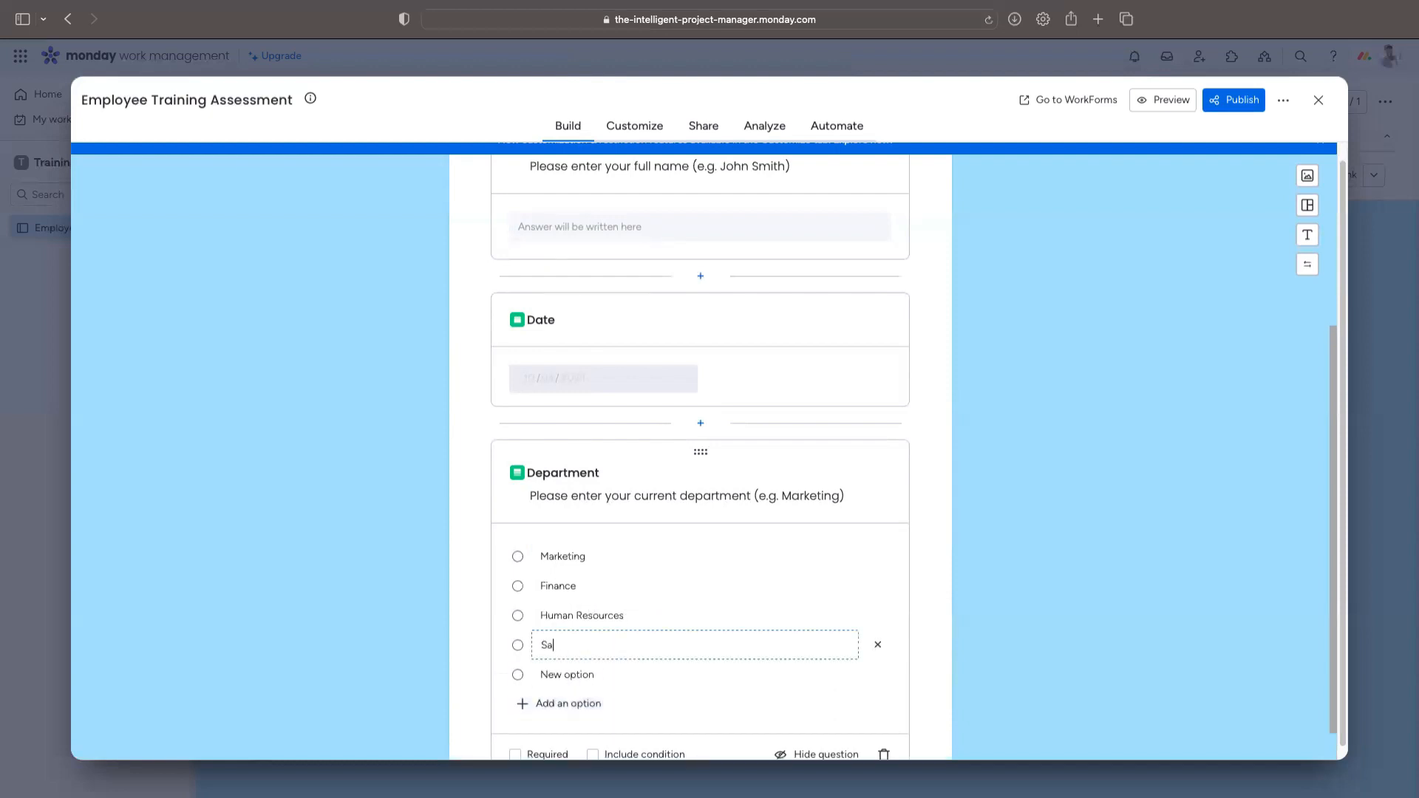
text(les)
click(572, 681)
text(C)
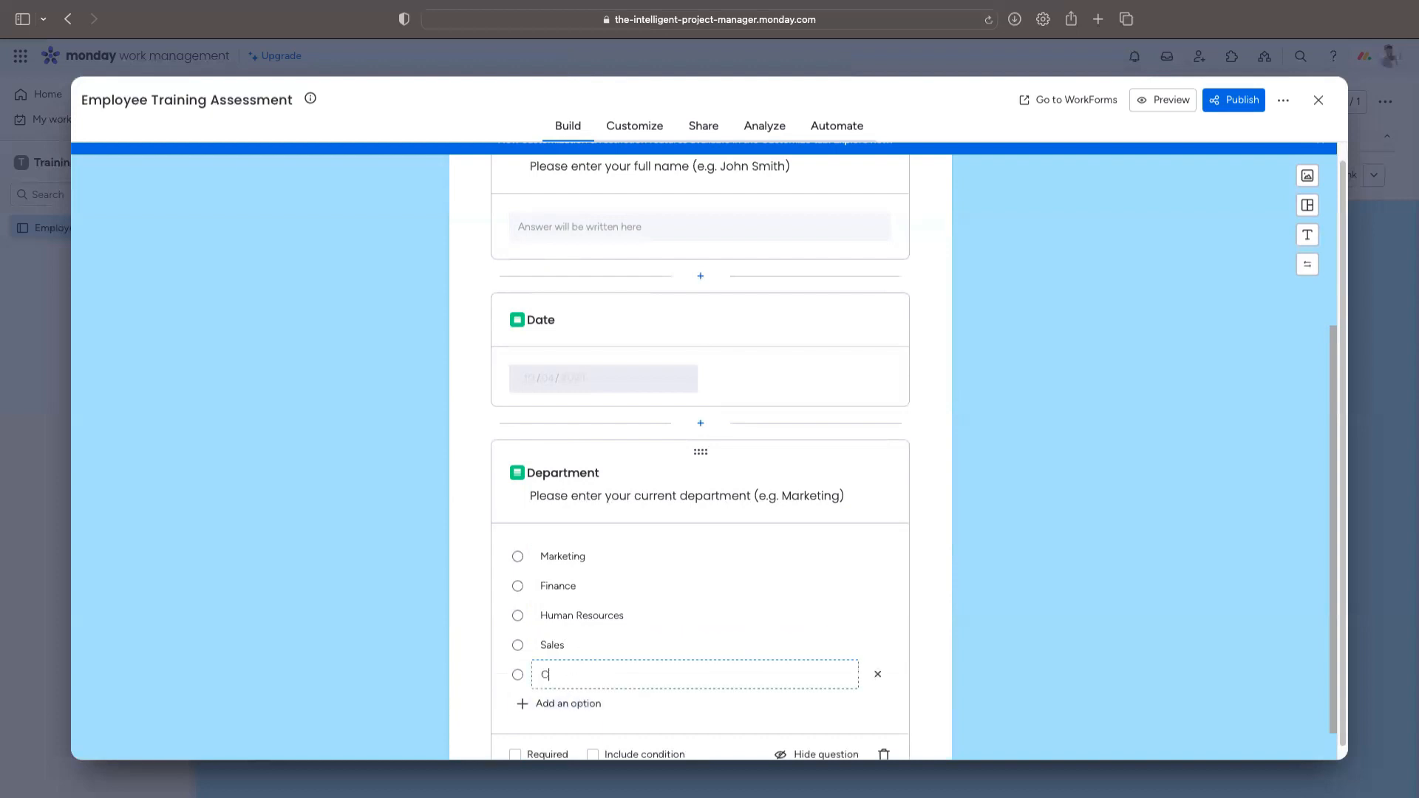
text(ustomer Support)
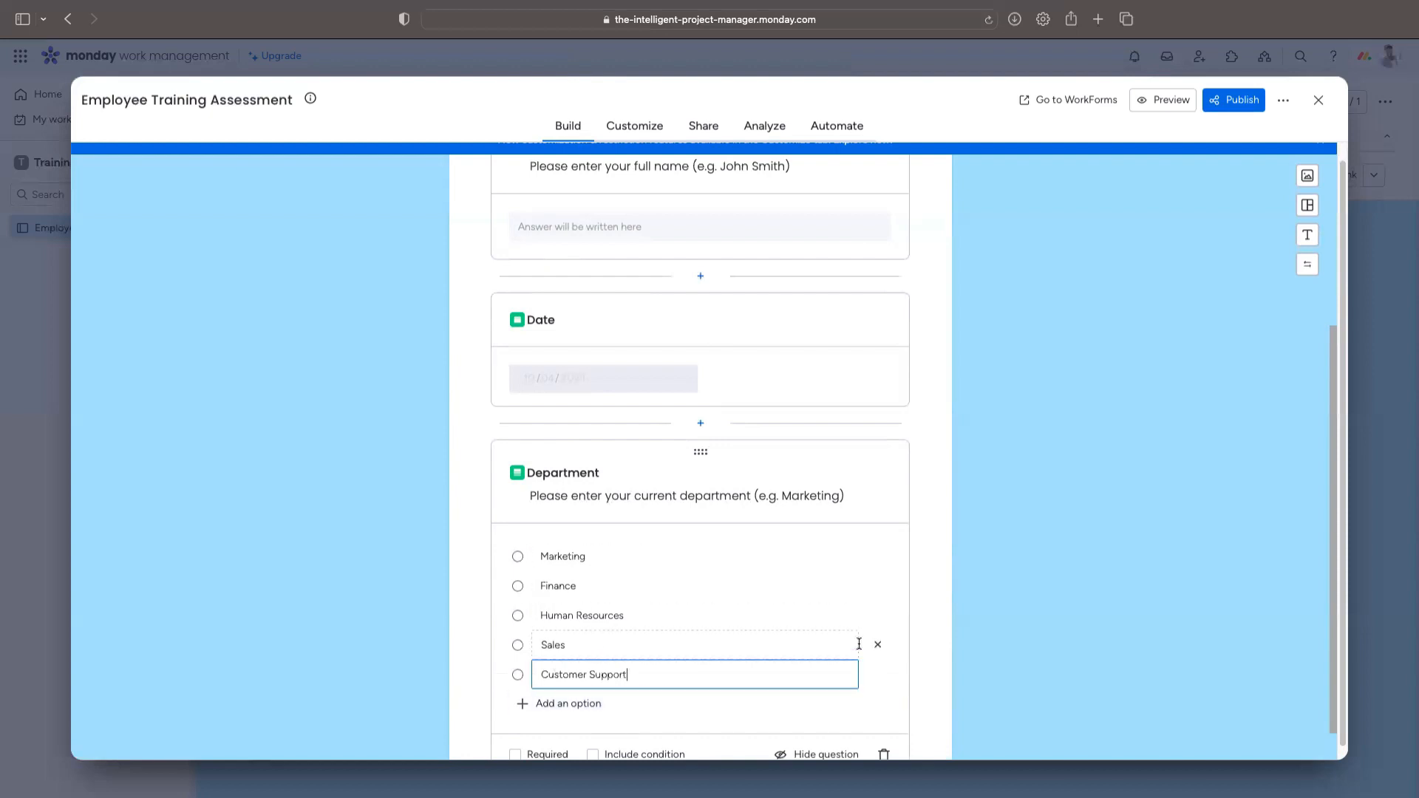
click(924, 592)
scroll(818, 630, down, 2)
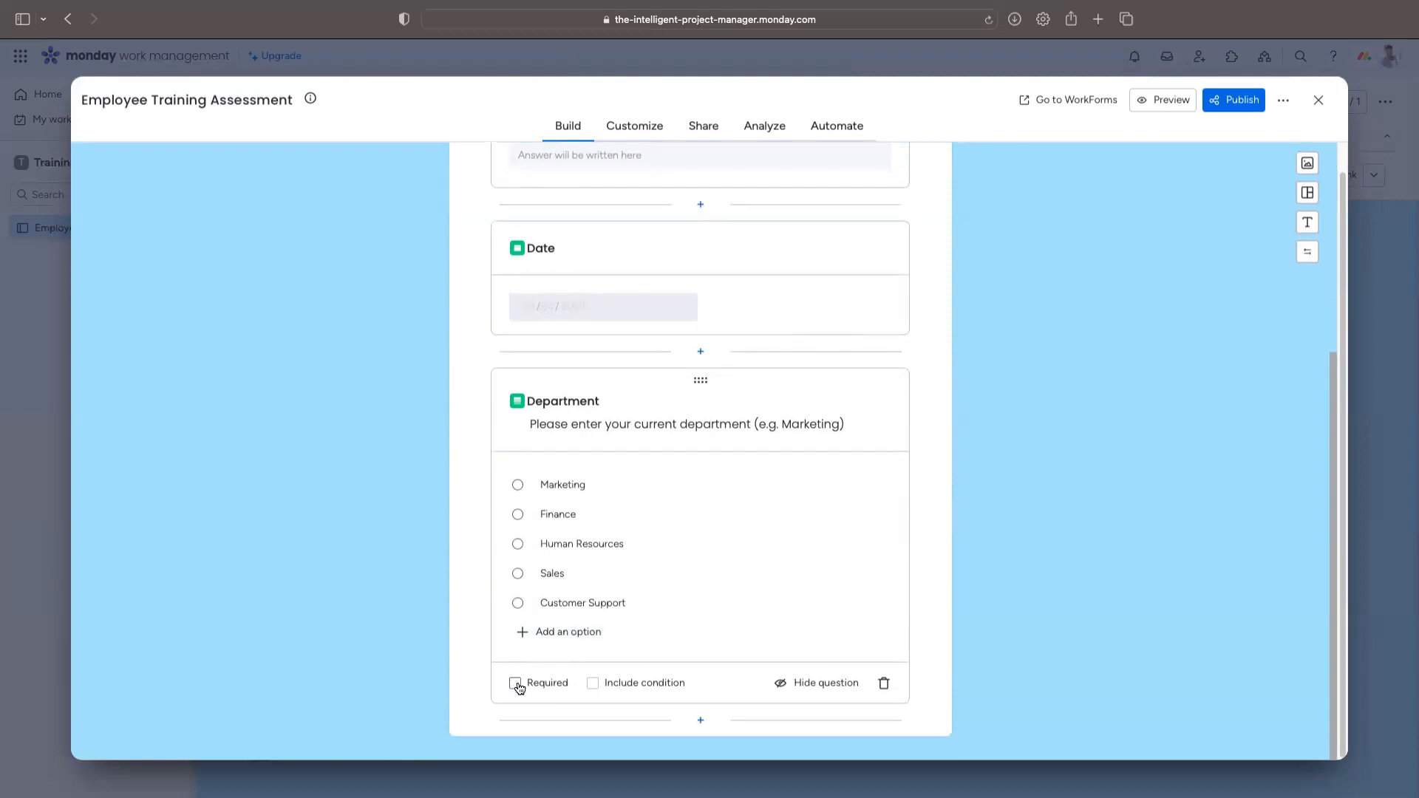
Step: Make Department required and enable conditions on it
click(515, 684)
click(593, 683)
scroll(651, 672, down, 3)
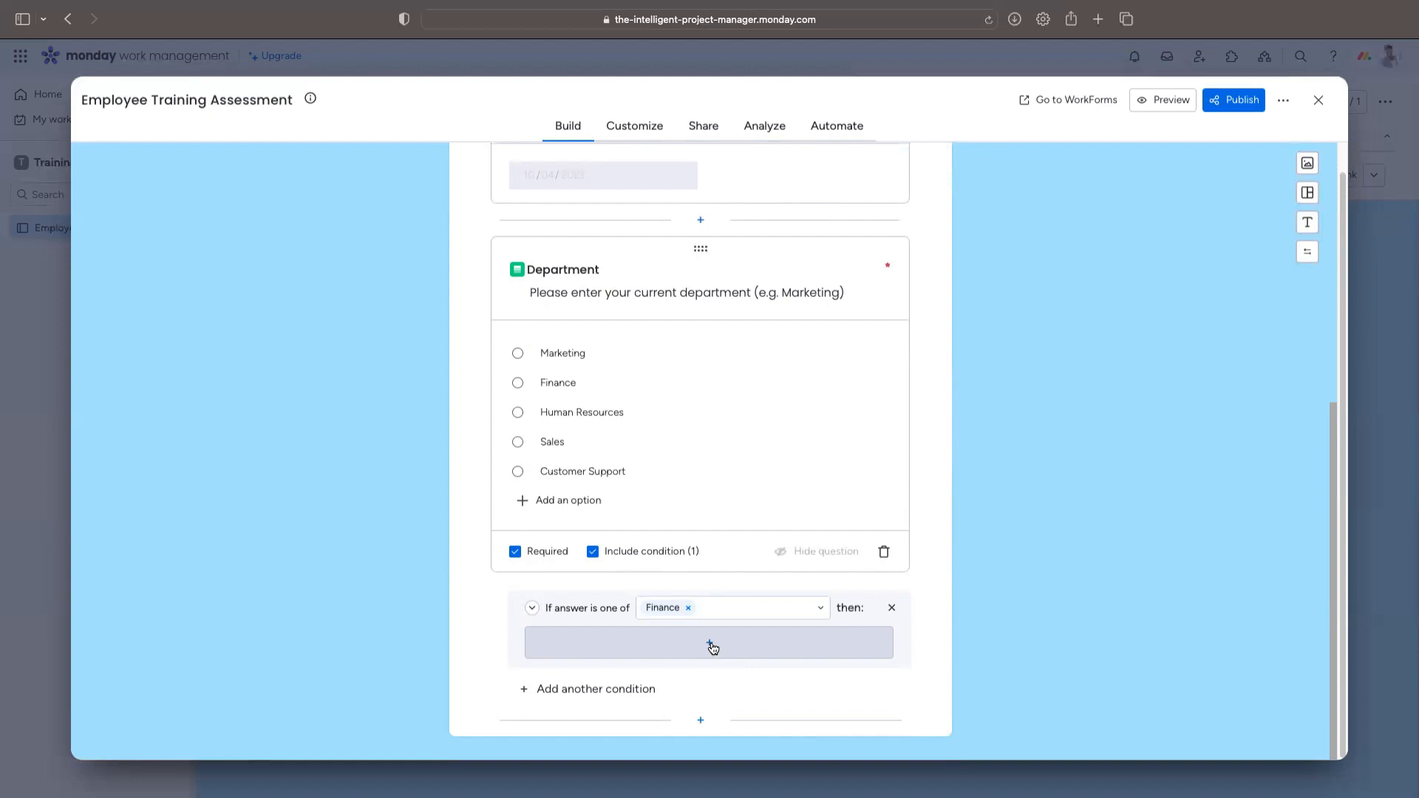
Step: Add a single-select Job Title follow-up question under the Finance condition
click(712, 646)
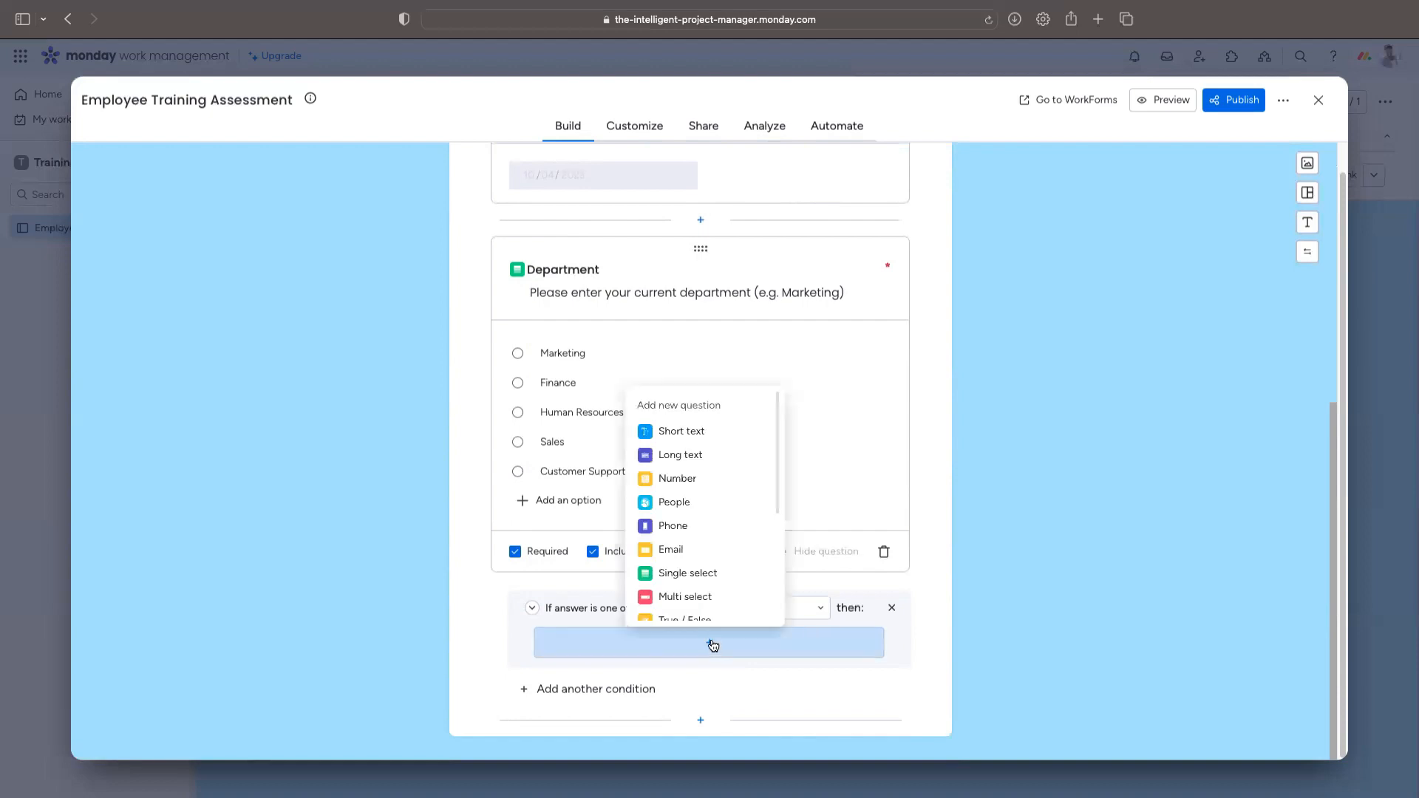
click(723, 577)
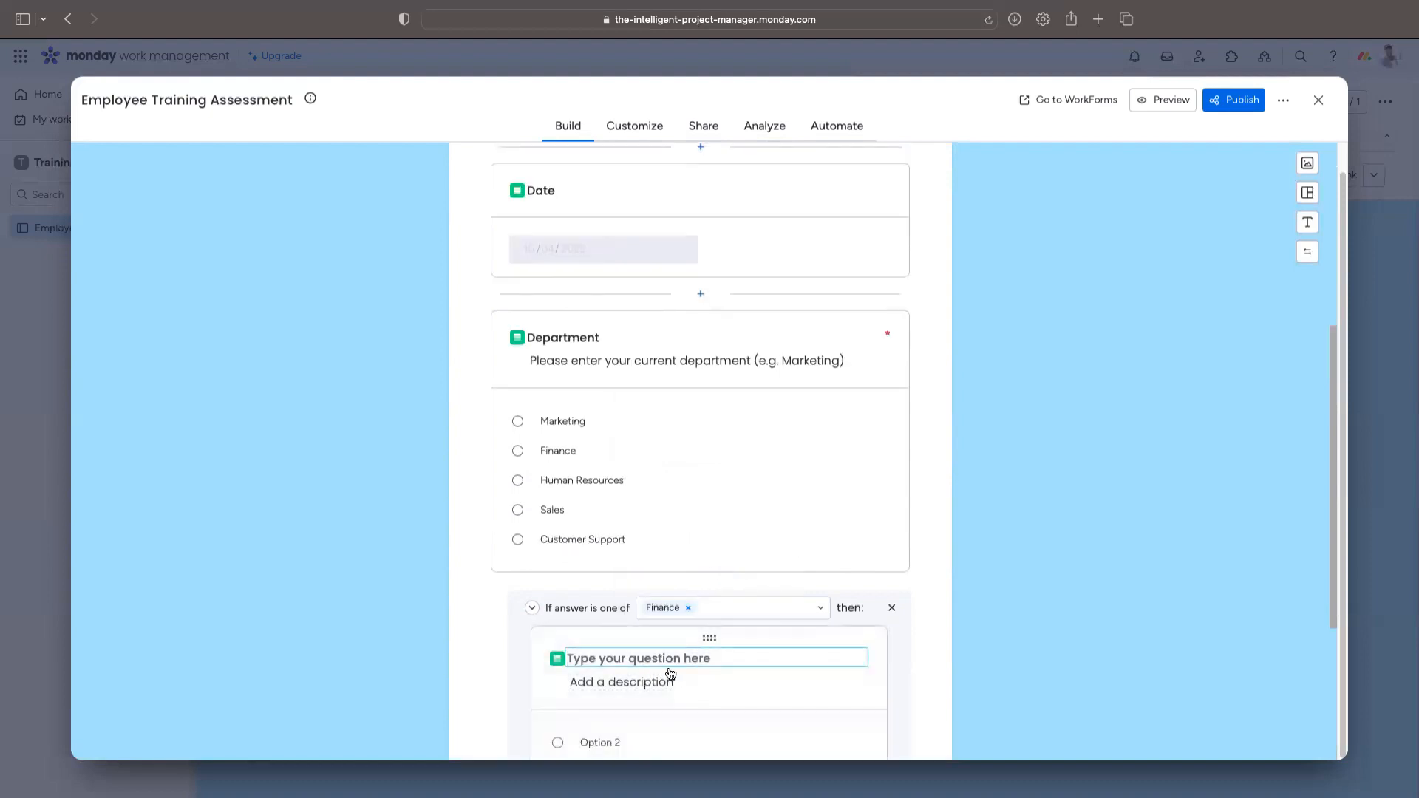
text(Please de)
key(BackSpace)
key(BackSpace)
text(s)
key(BackSpace)
key(BackSpace)
key(BackSpace)
key(BackSpace)
key(BackSpace)
key(BackSpace)
key(BackSpace)
key(BackSpace)
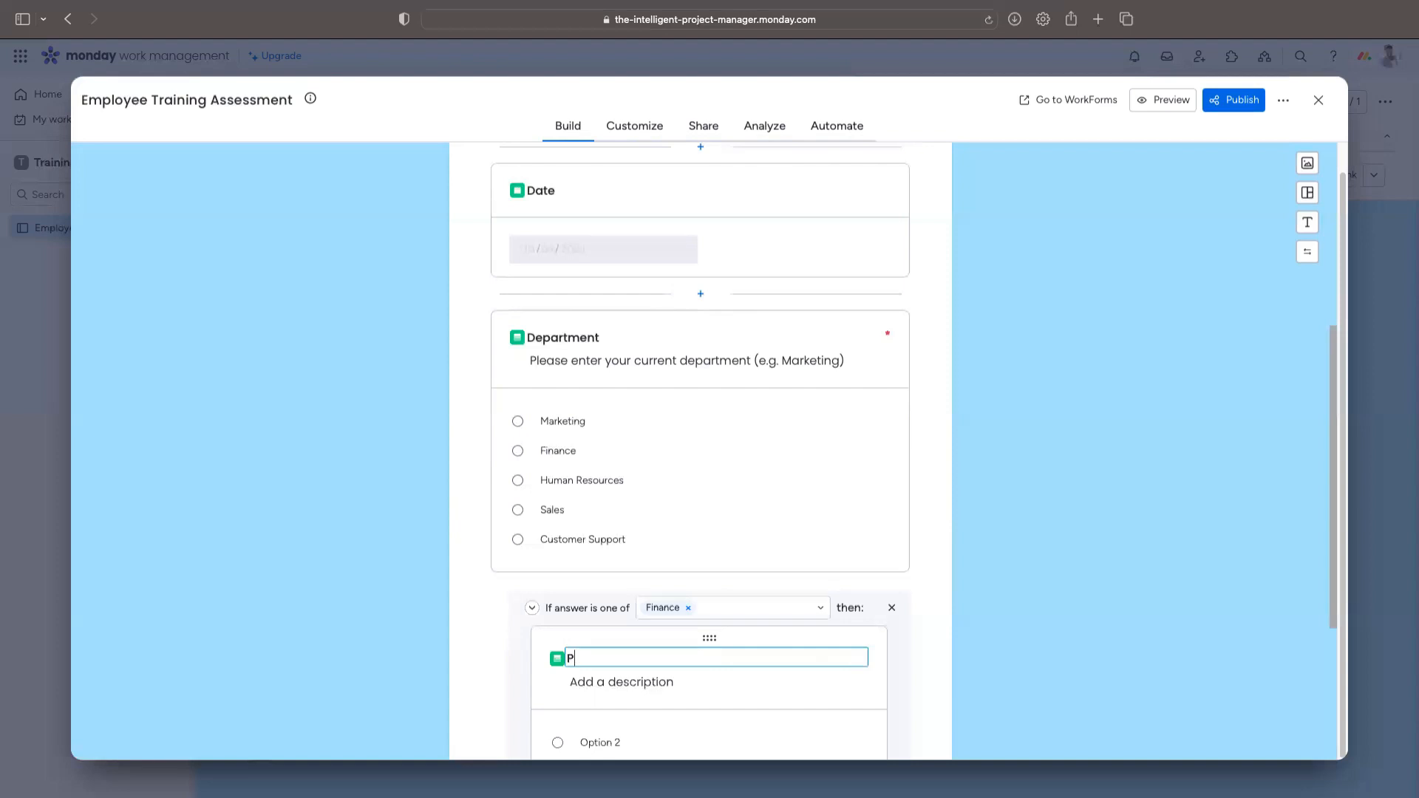
text(Job Title)
Step: Describe Job Title as 'Please select your current job title (e.g. Accountant)'
click(663, 683)
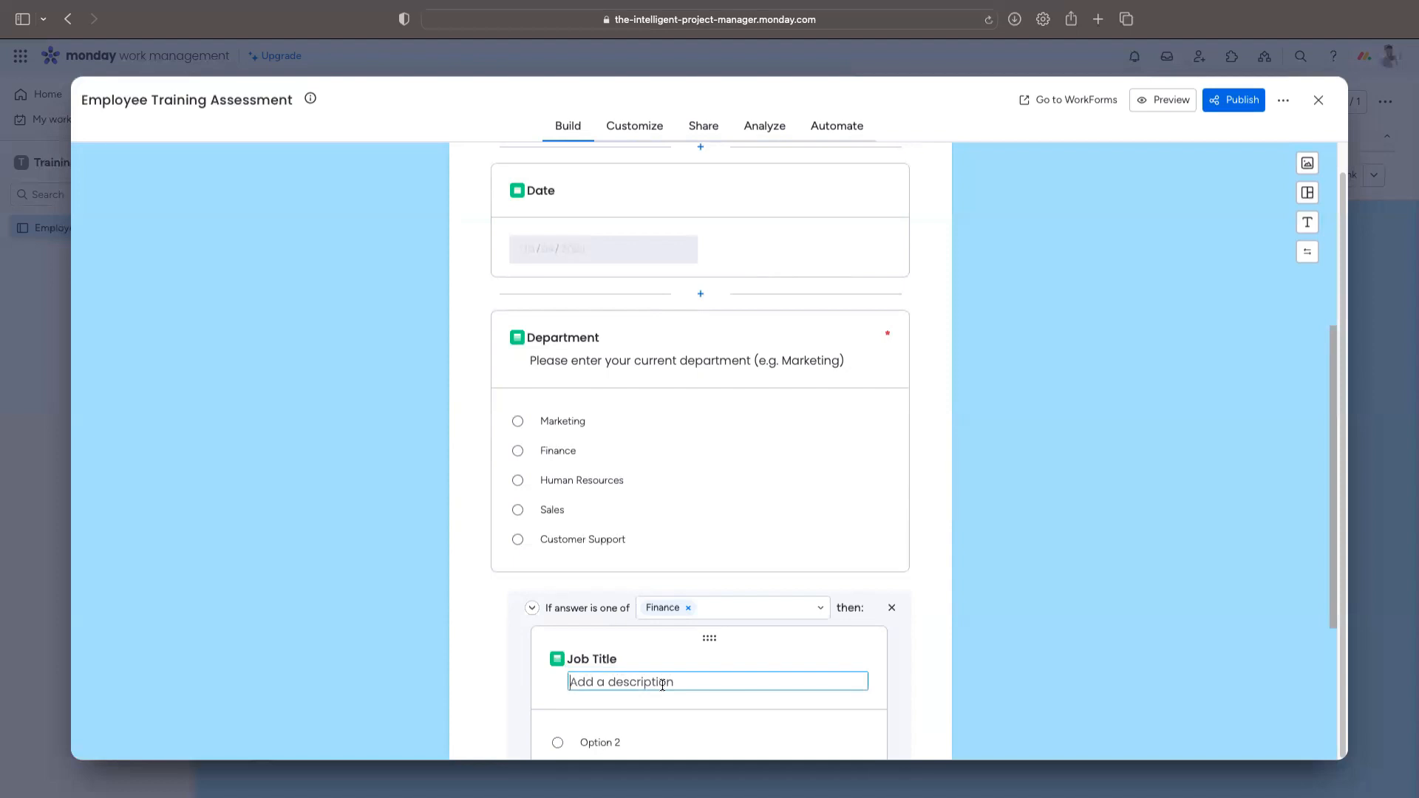
text(Please sle)
key(BackSpace)
key(BackSpace)
text(slec)
key(BackSpace)
key(BackSpace)
key(BackSpace)
text(el)
key(BackSpace)
text(lect your current job title ()
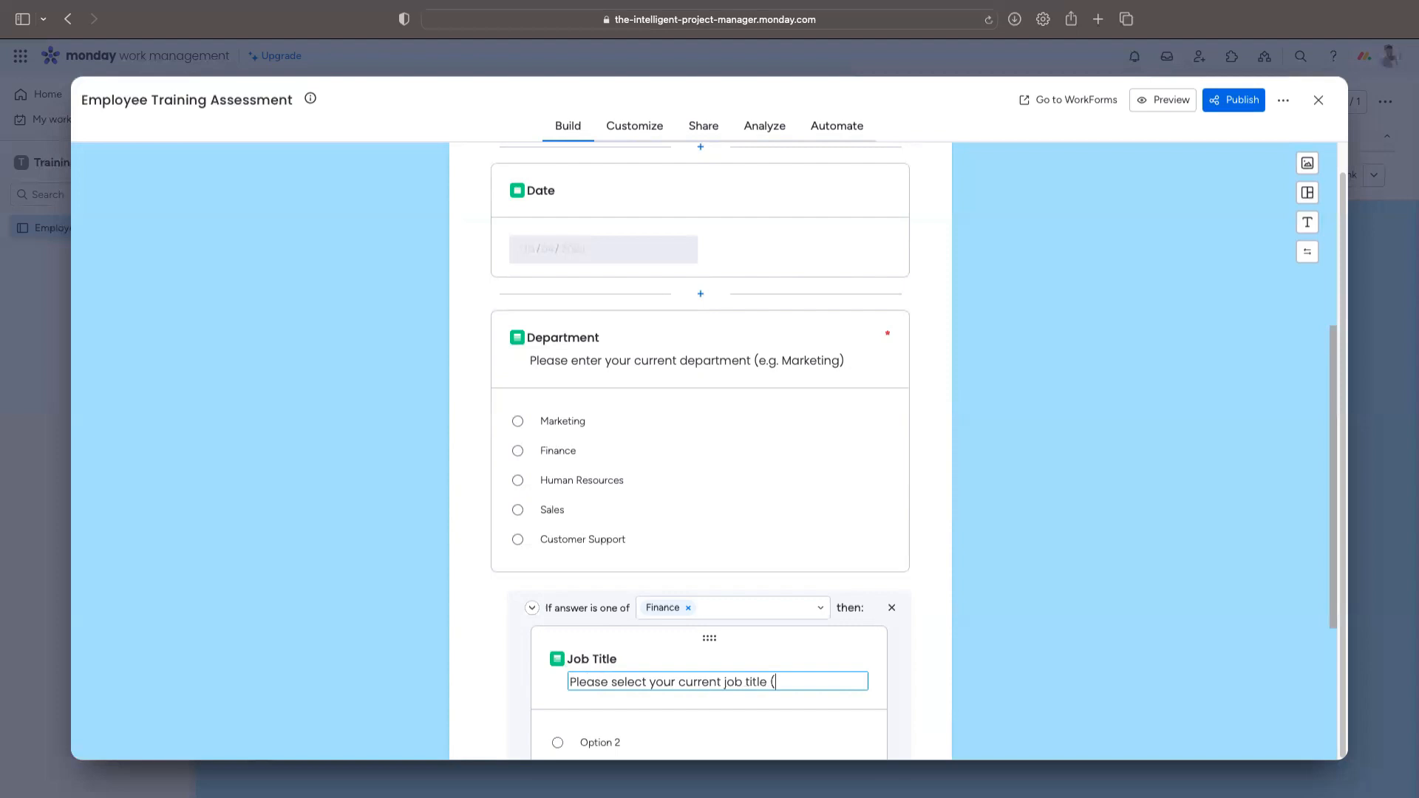
text(e.g.)
text(Accountant))
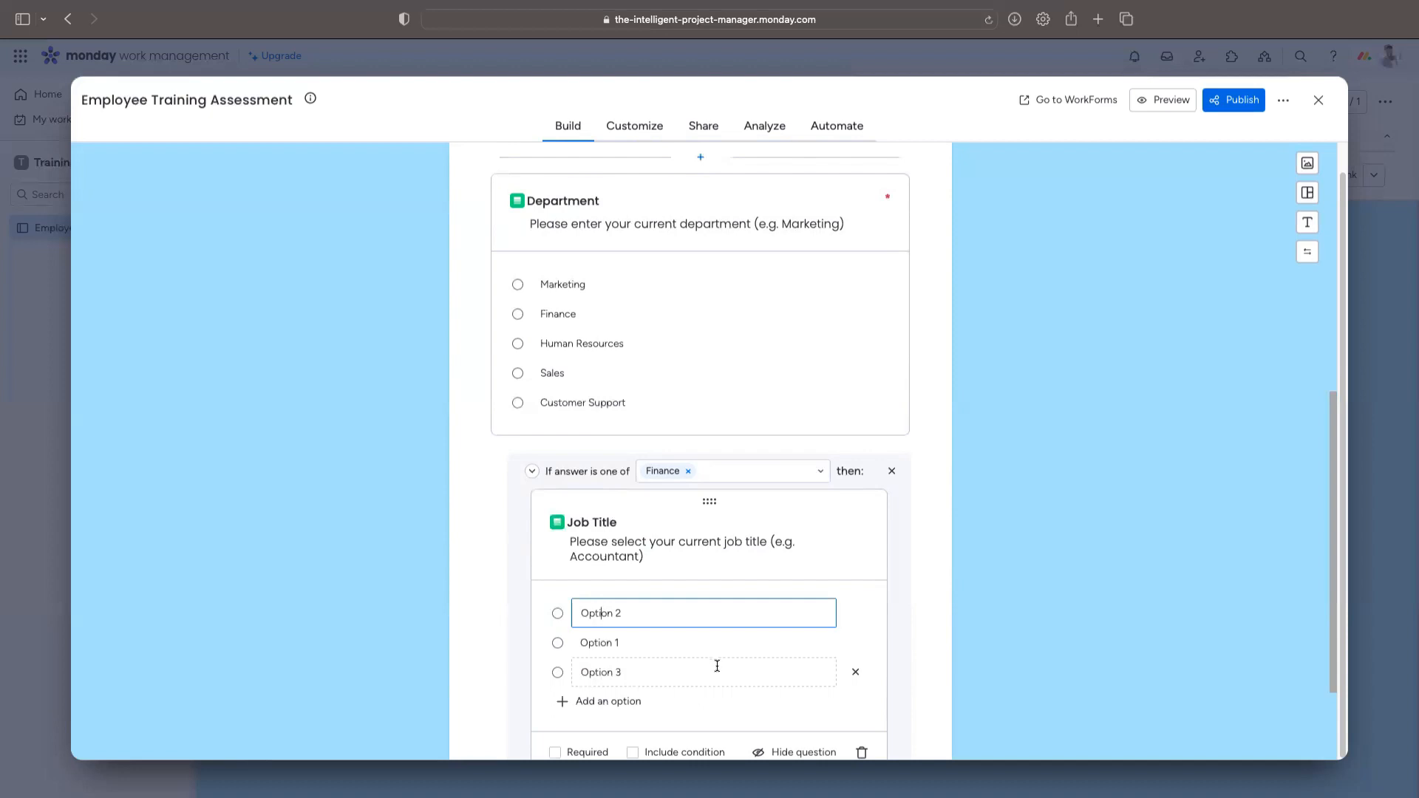
Step: Set Job Title options to Accountant, Financial Analyst and Portfolio Manager, and make it required
scroll(719, 674, down, 1)
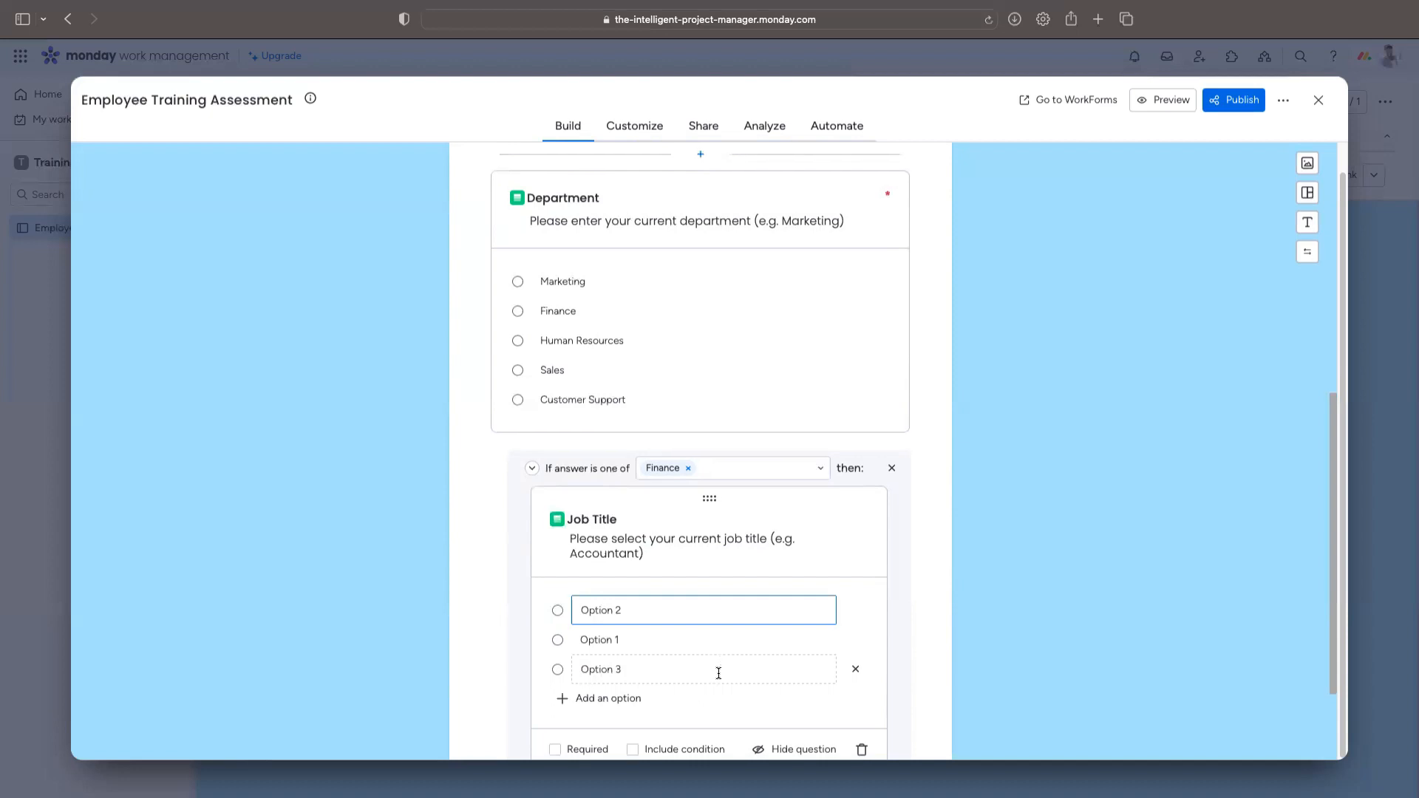
triple_click(695, 619)
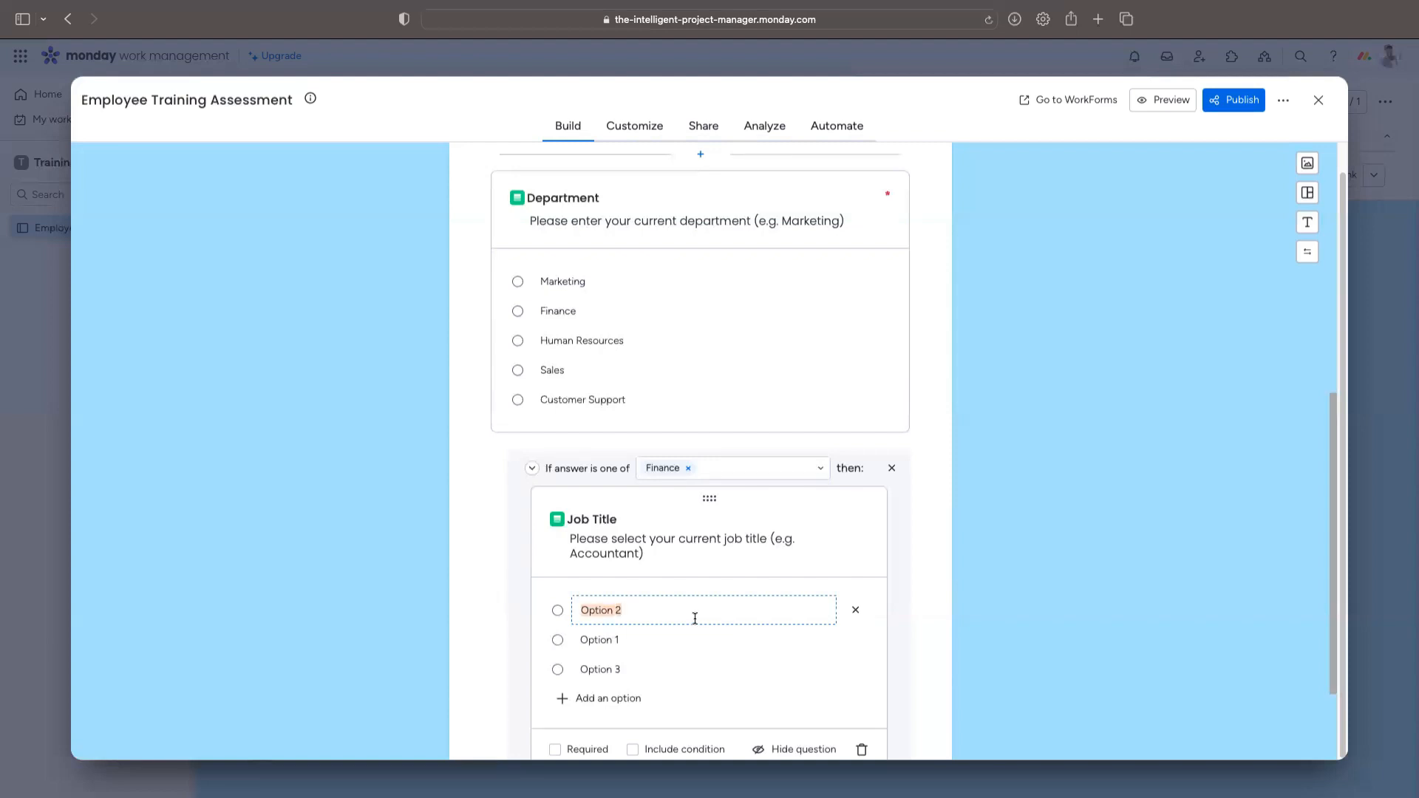
text(Accountant)
key(Tab)
text(Financial Analyst)
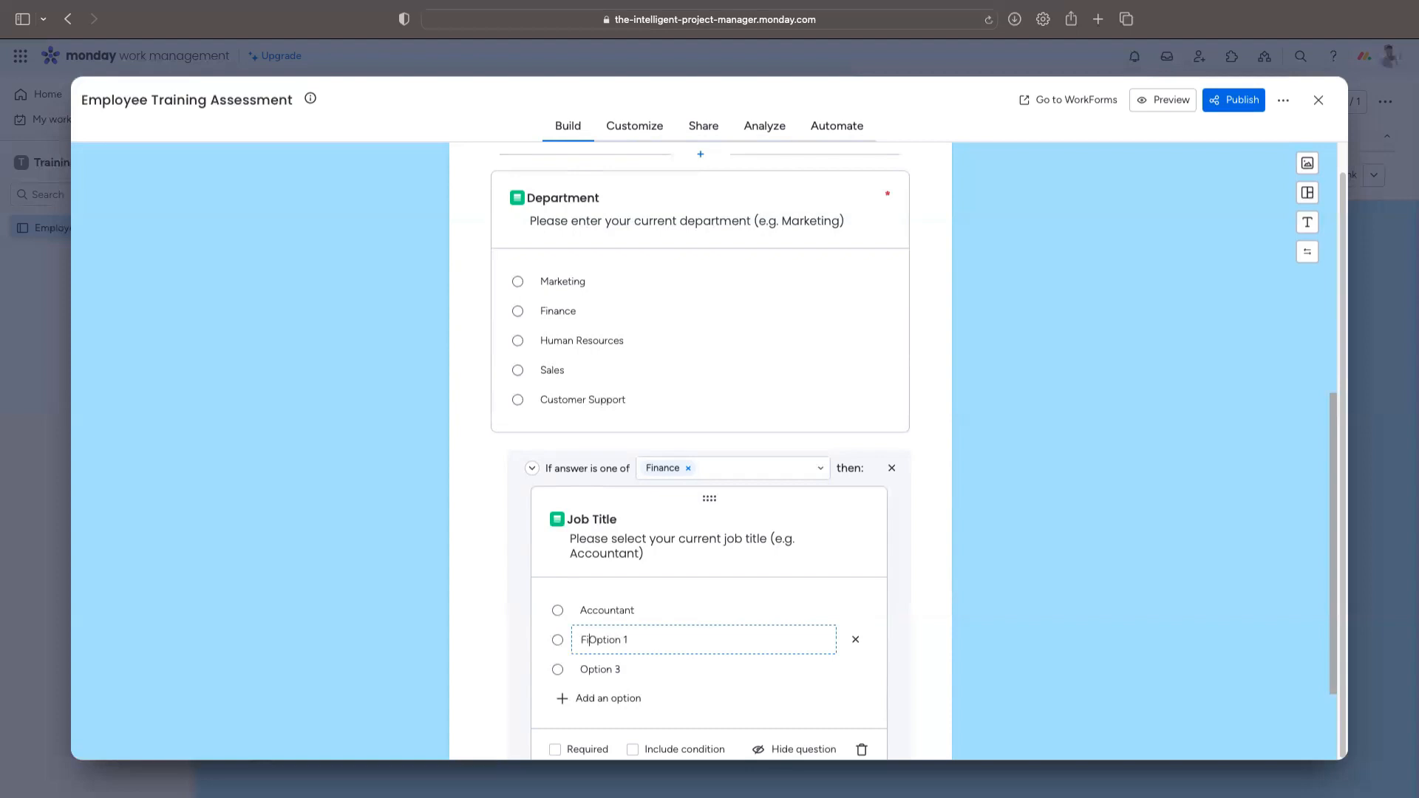
key(shift+End)
key(Delete)
key(Tab)
text(Invest)
key(BackSpace)
key(BackSpace)
key(BackSpace)
key(BackSpace)
key(BackSpace)
text(Portfolio Manager)
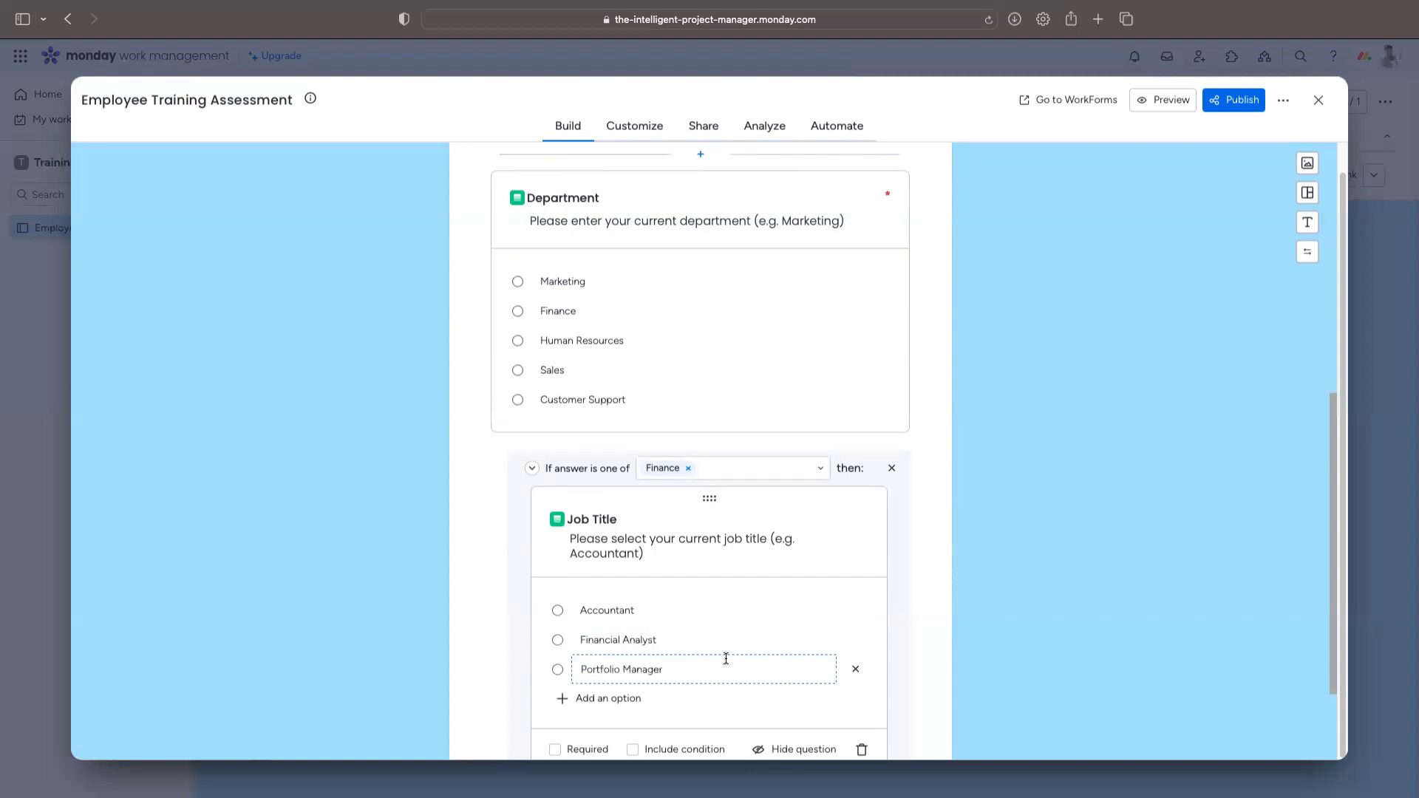
scroll(739, 651, down, 1)
click(555, 734)
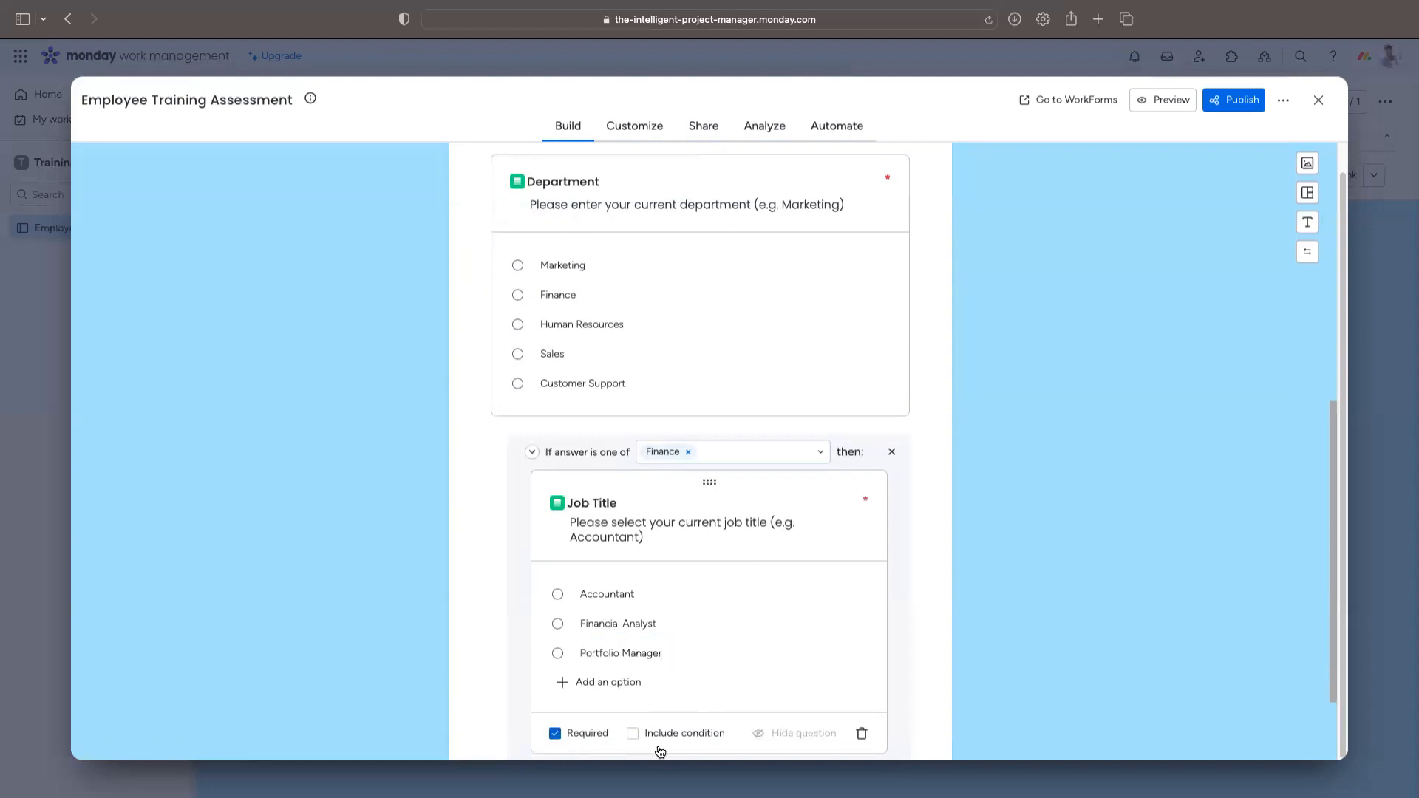
Step: Add a second Department condition triggered by Marketing
scroll(691, 618, down, 3)
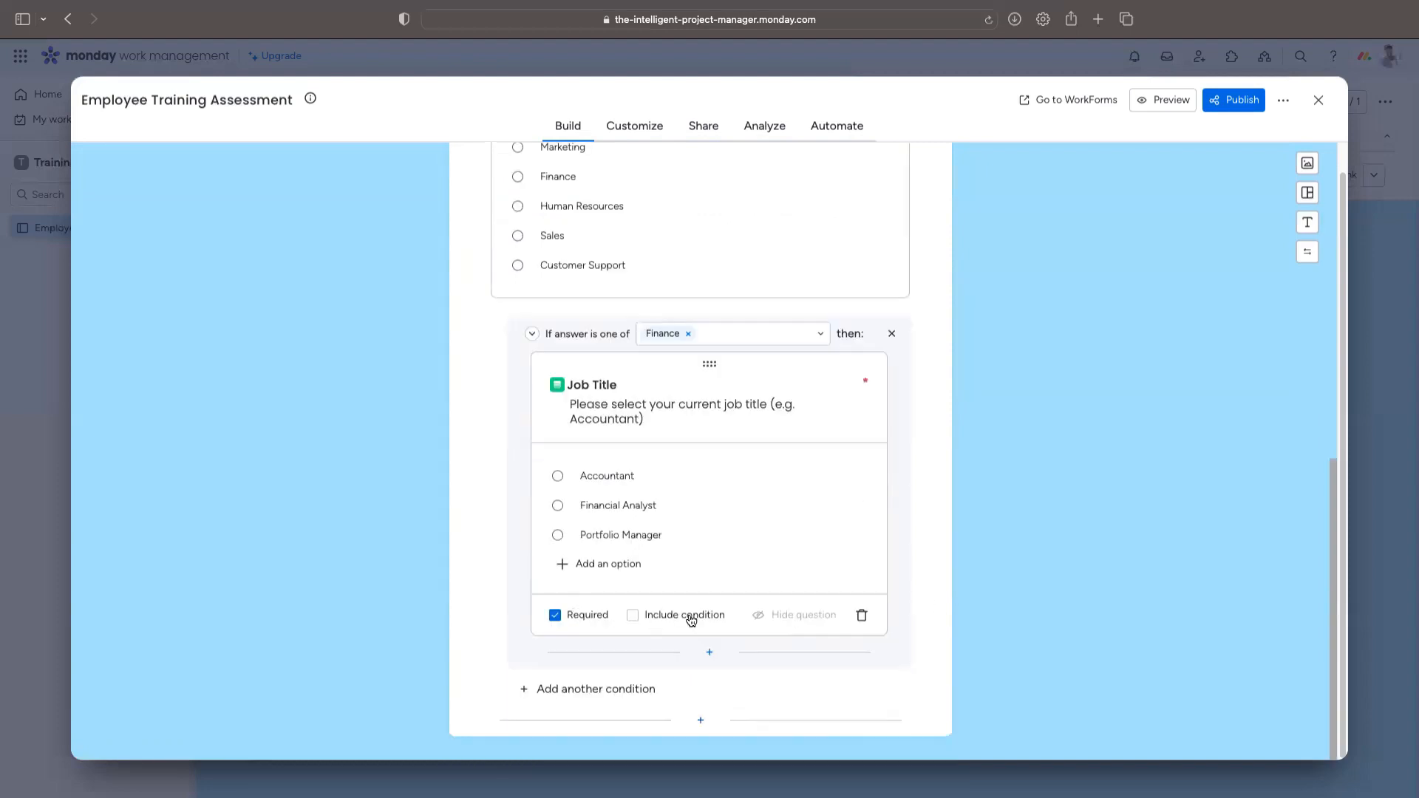
click(647, 690)
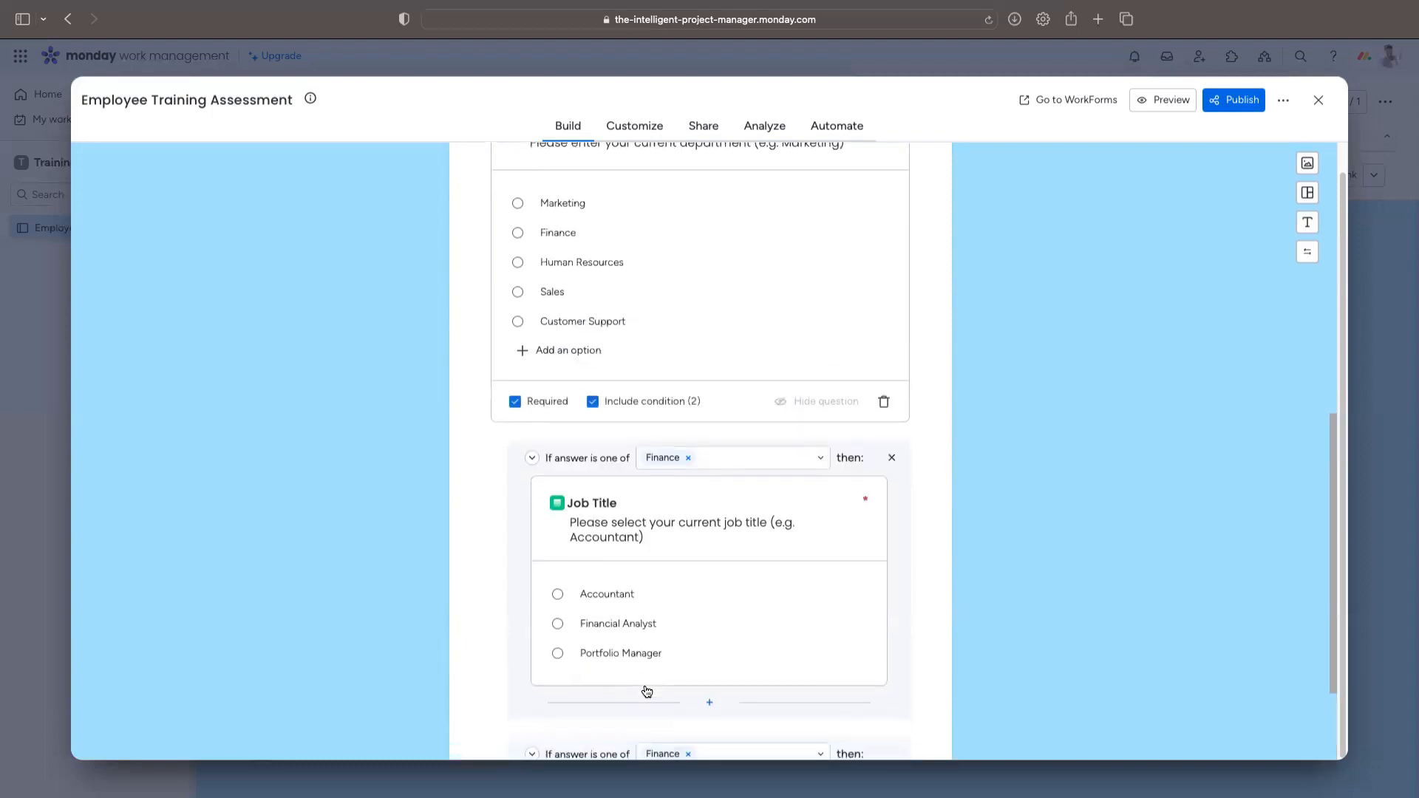
scroll(700, 570, down, 3)
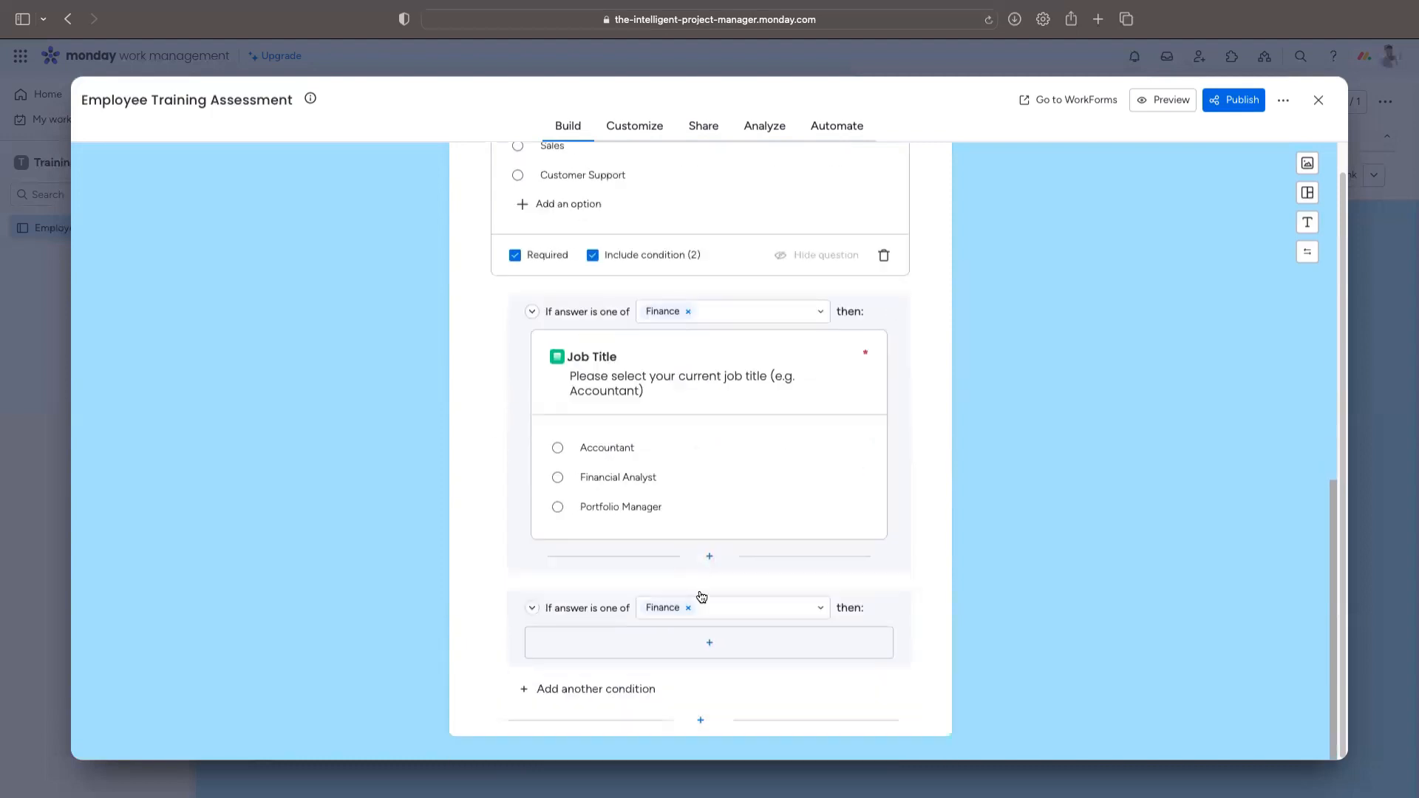
click(688, 609)
text(M)
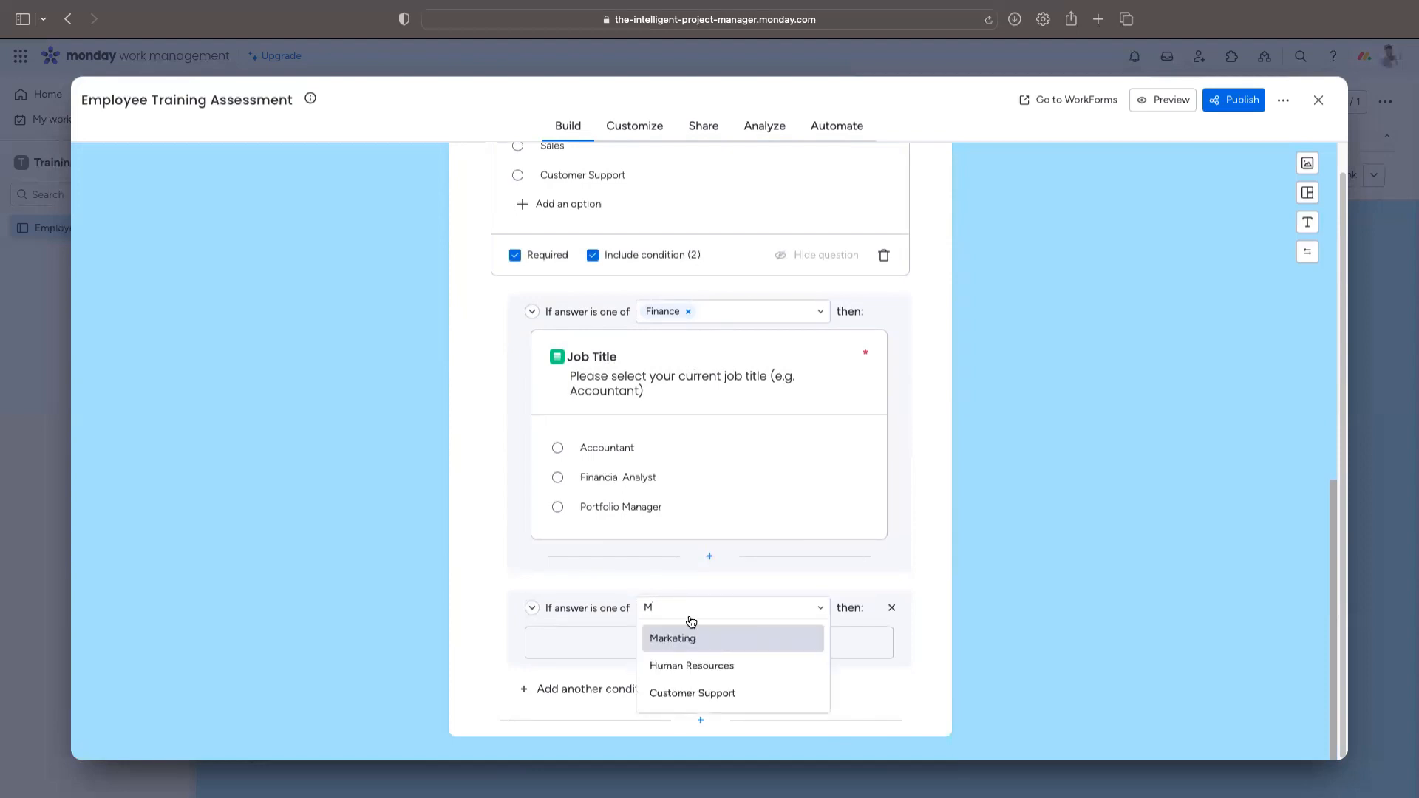
click(691, 637)
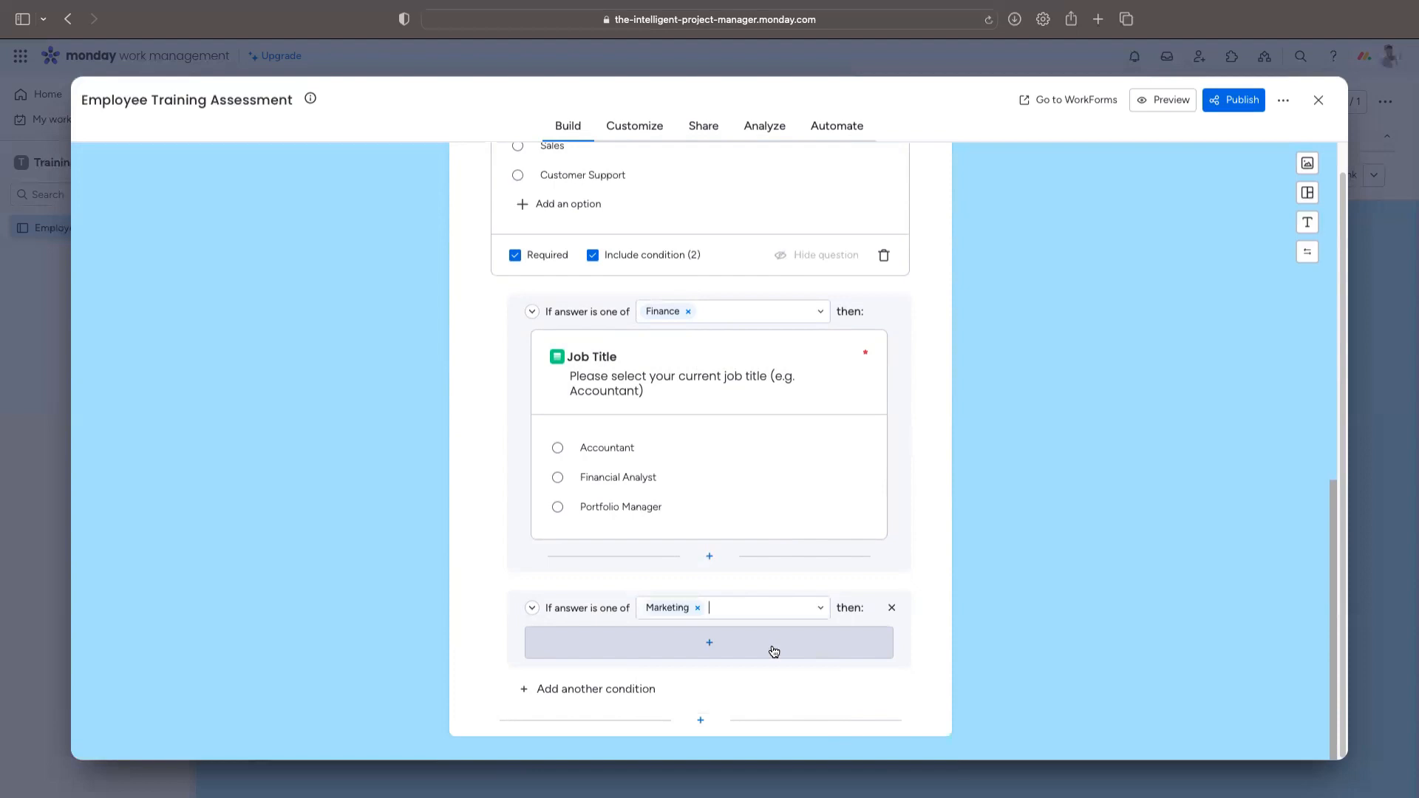
Step: Add a single-select follow-up question under the Marketing condition
scroll(795, 583, up, 5)
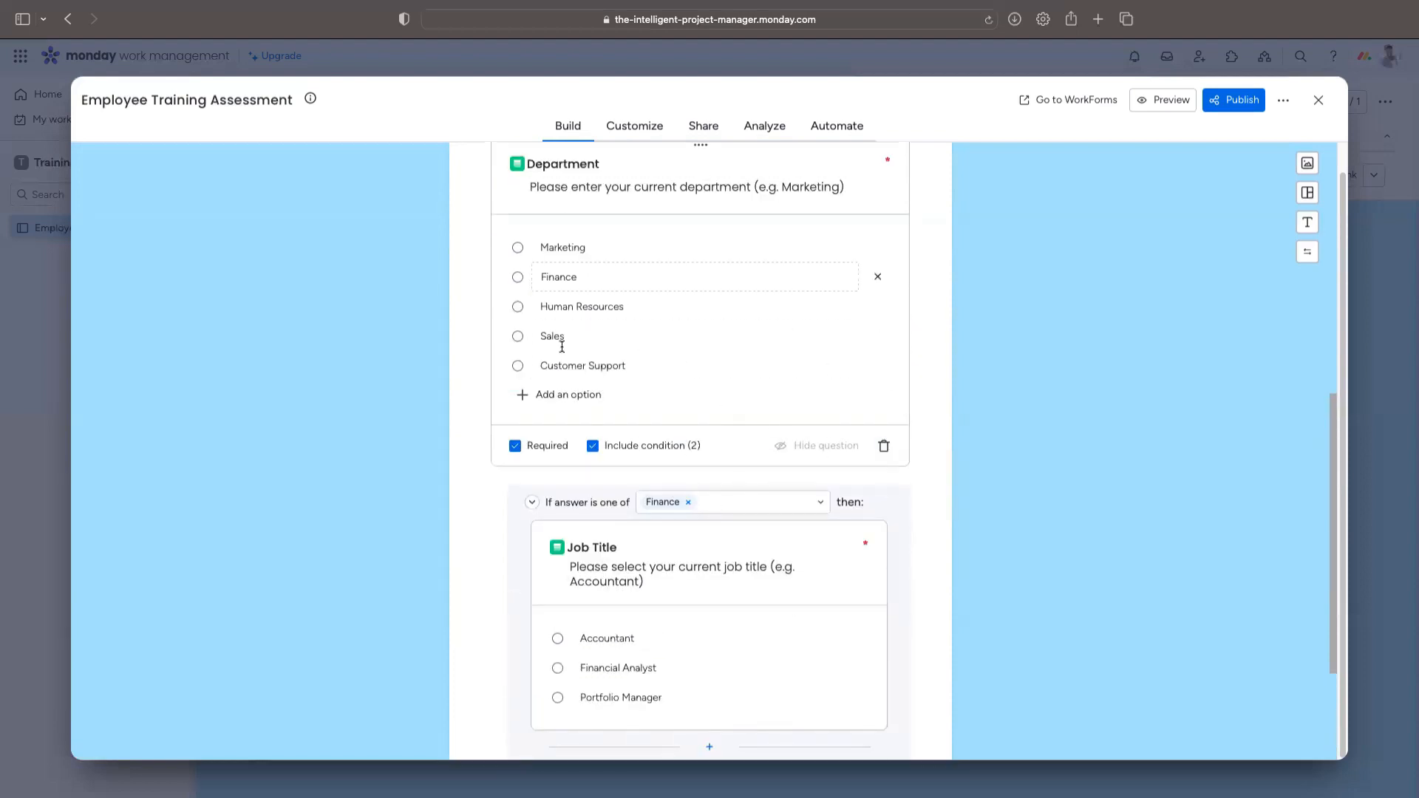
scroll(688, 430, down, 1)
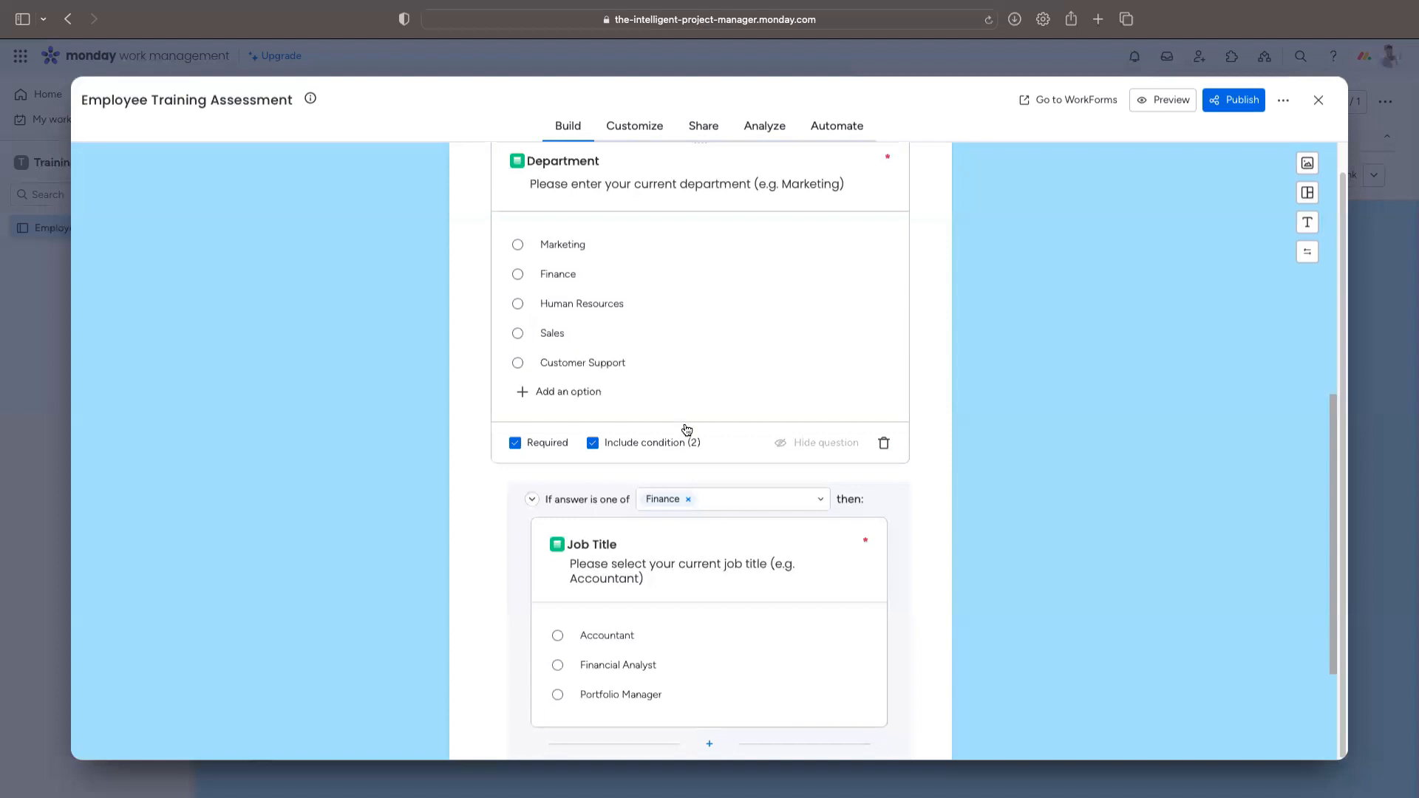
scroll(687, 431, down, 5)
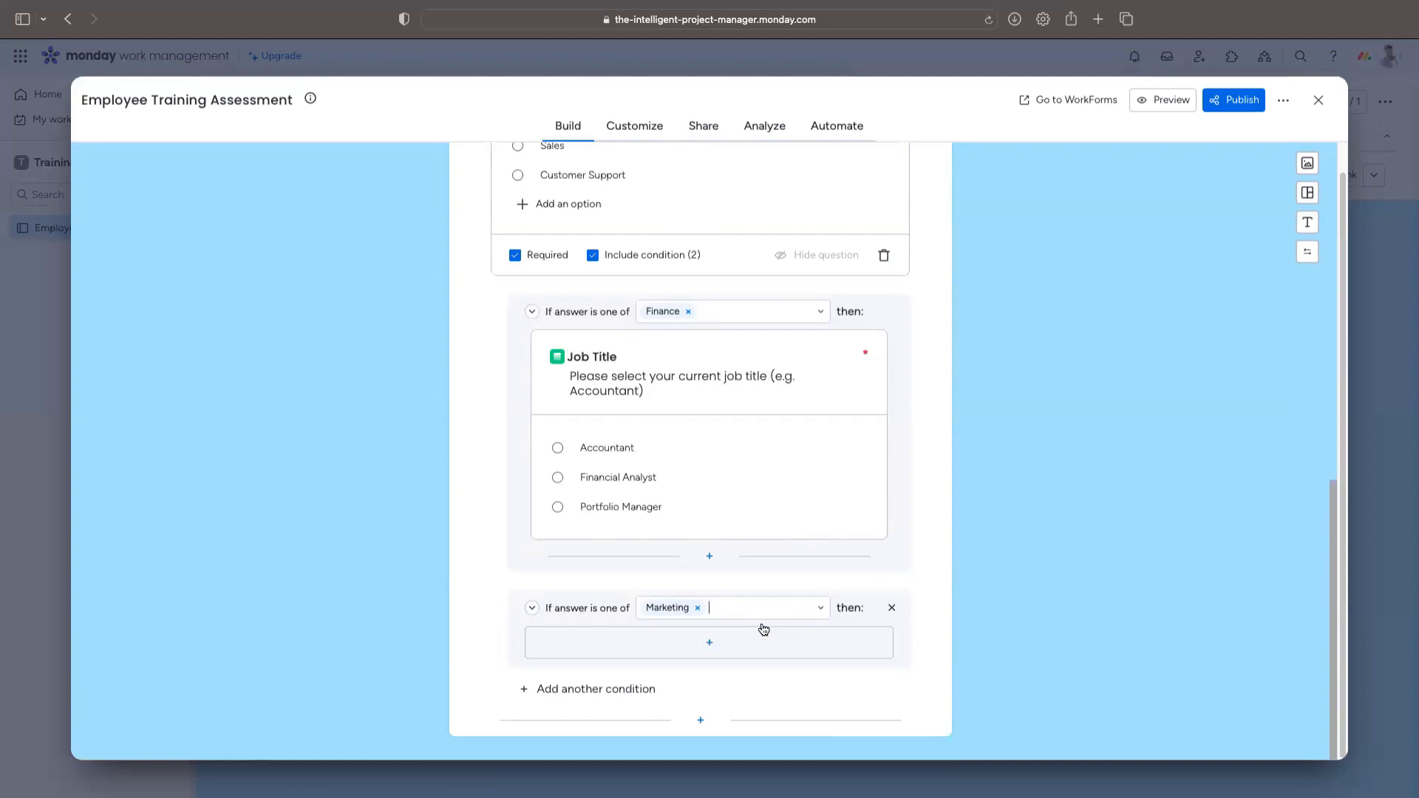
scroll(713, 263, up, 5)
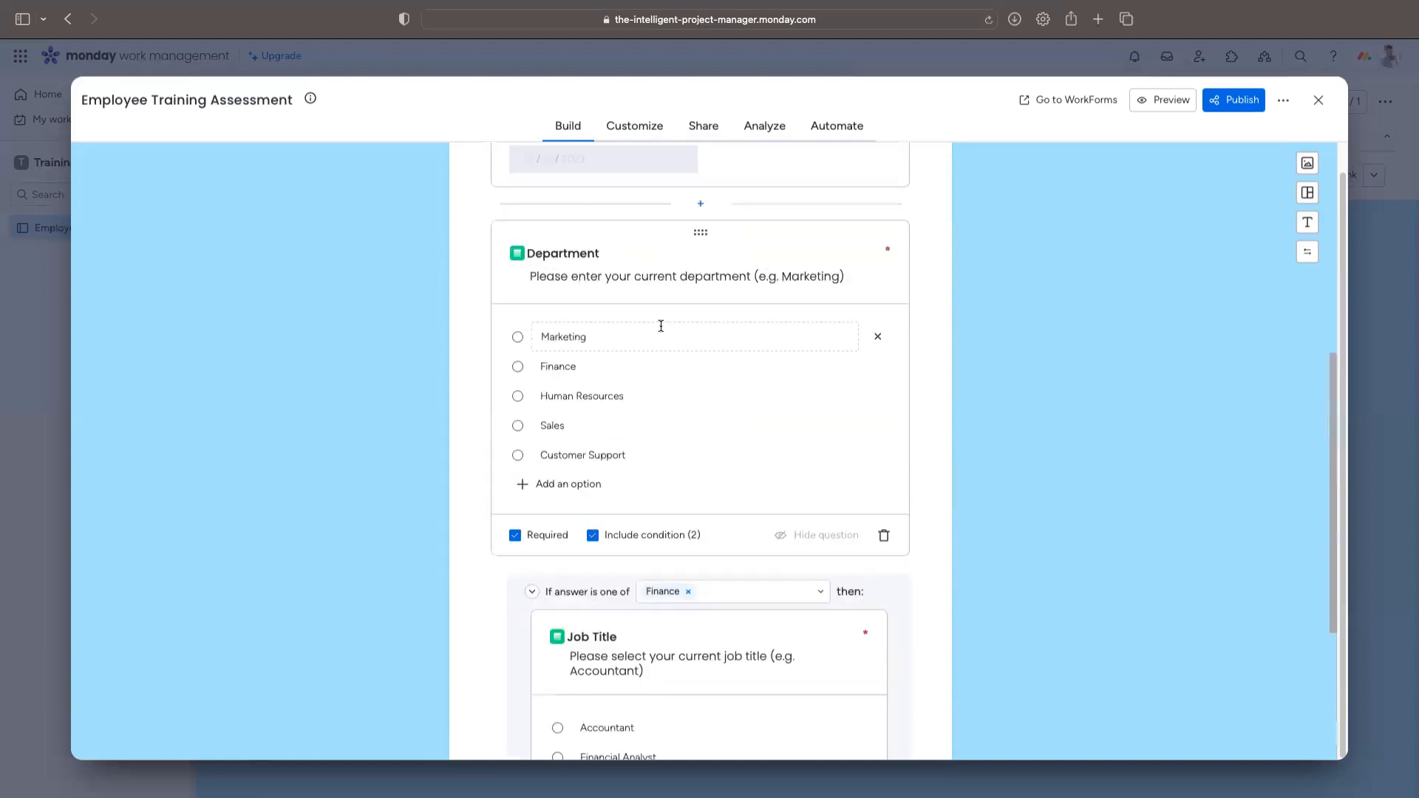
scroll(659, 314, down, 5)
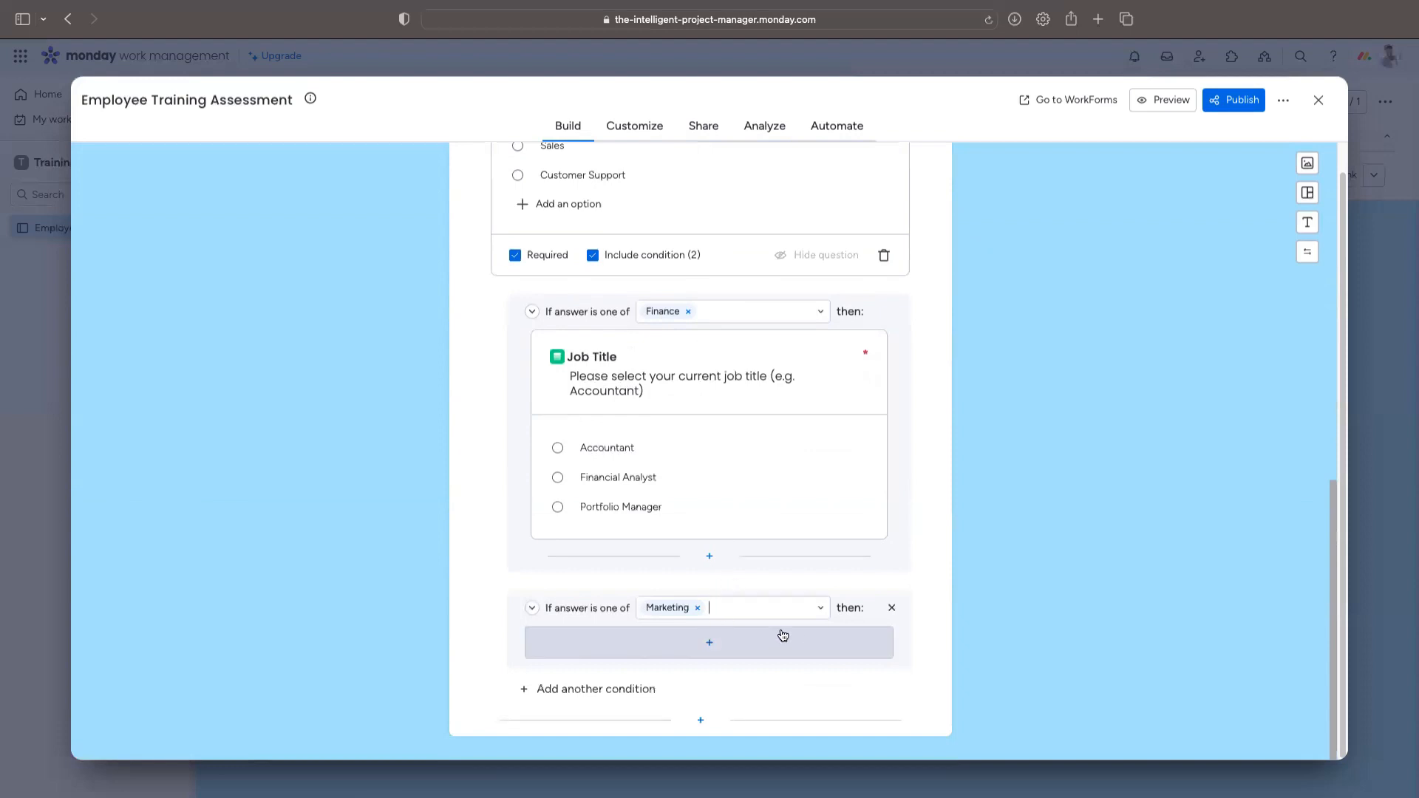
click(728, 646)
scroll(747, 561, down, 1)
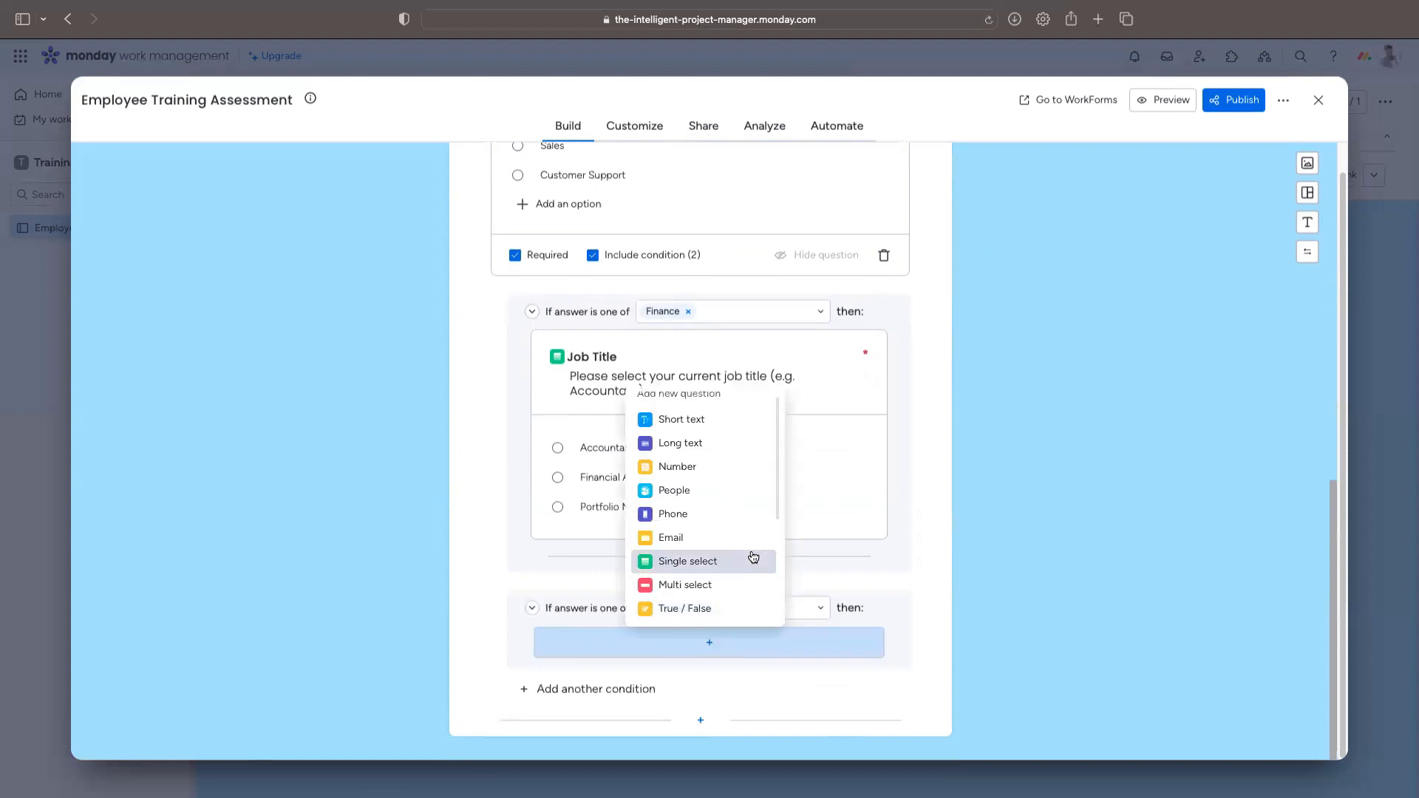
click(729, 562)
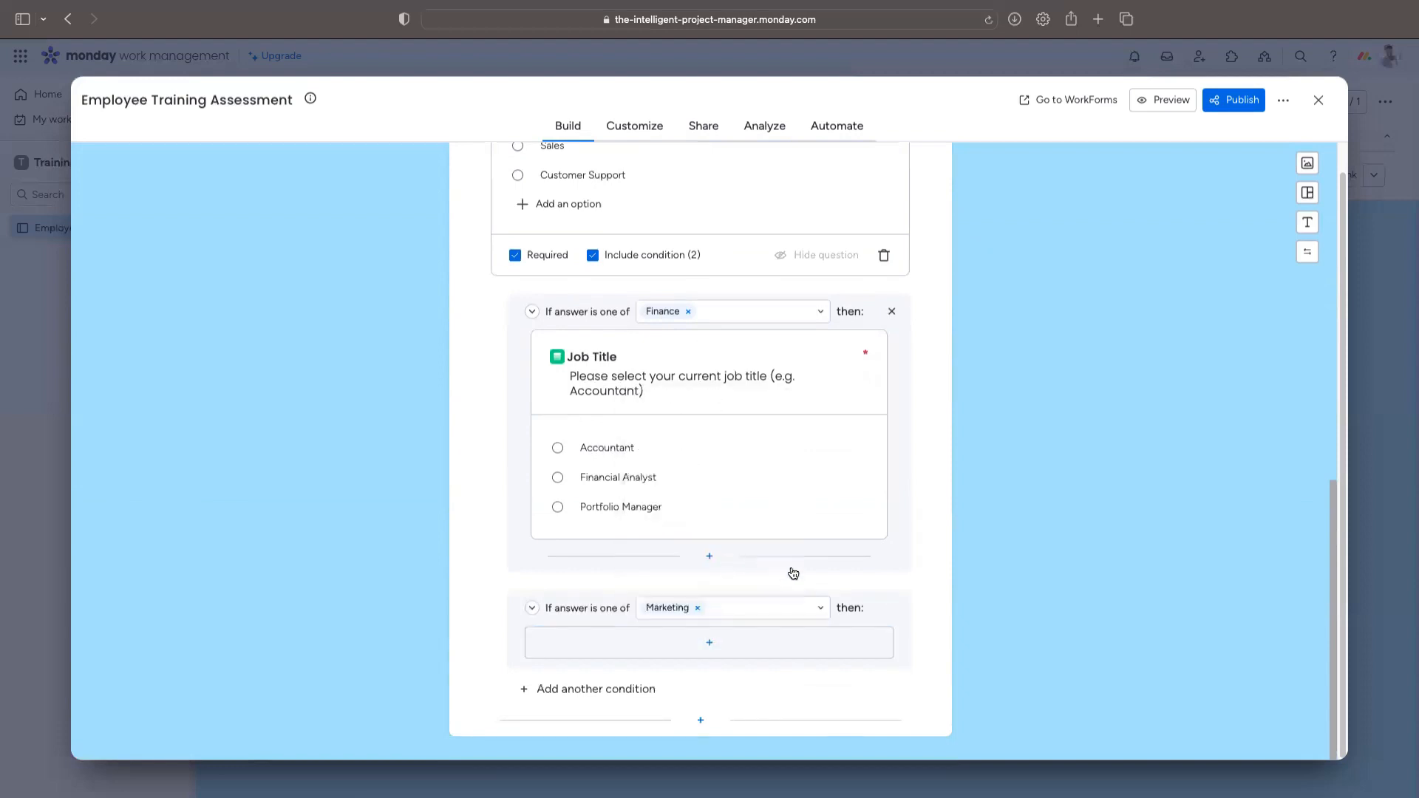
Step: Title the new single-select question under the Marketing condition 'Job Title'
scroll(781, 506, down, 3)
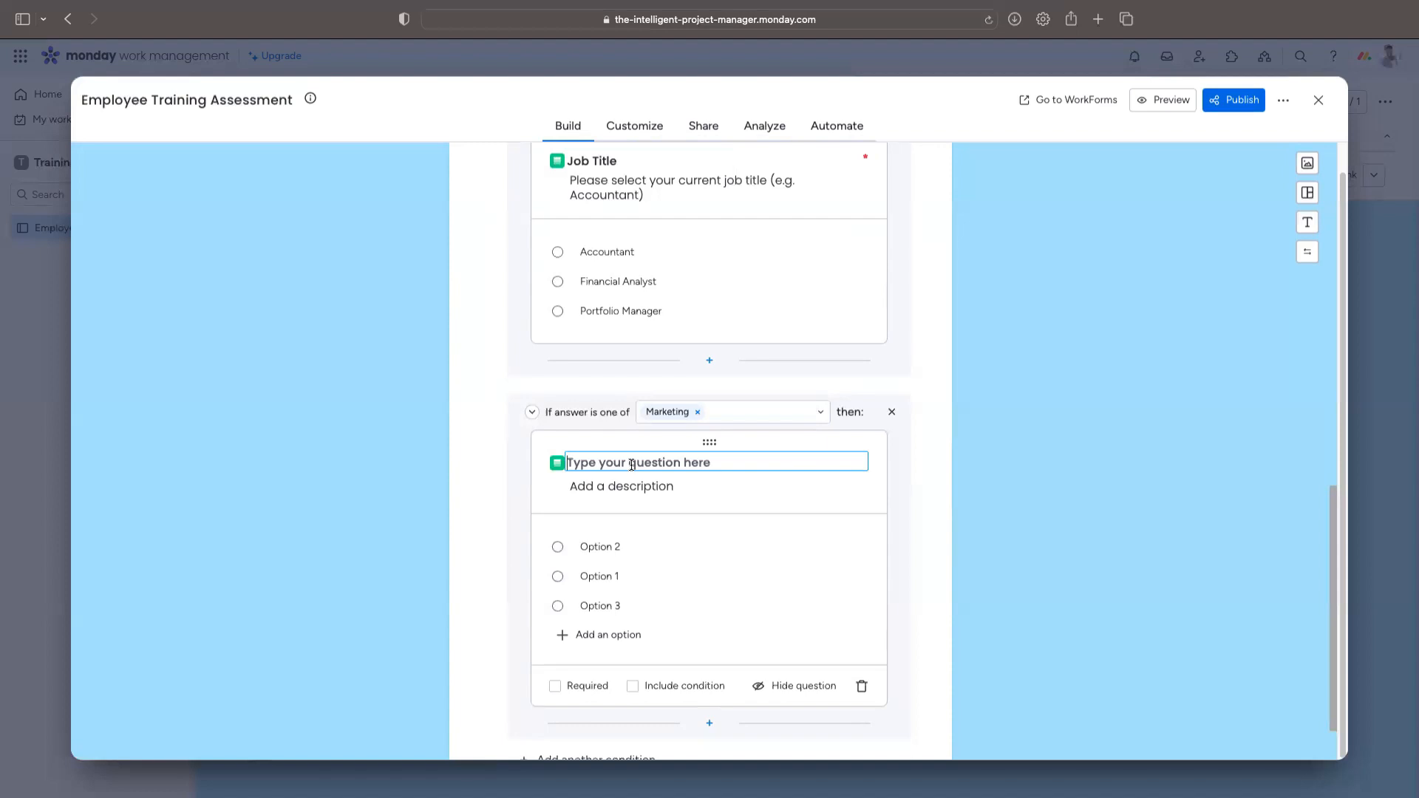
text(Job Title)
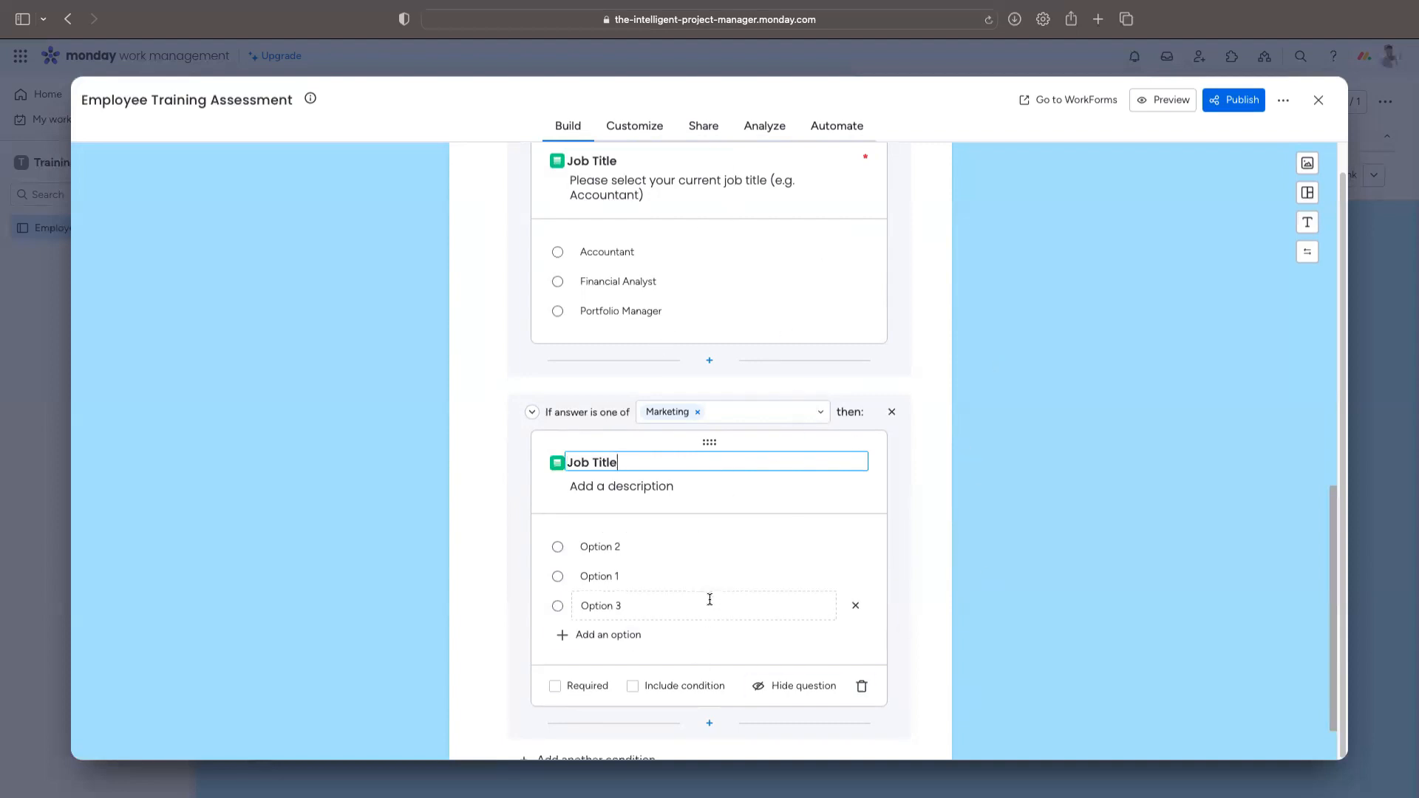
Step: Paste the job-title description into the Marketing question, with Marketing Manager as the example
drag(572, 179, 645, 196)
key(super+c)
scroll(637, 441, down, 1)
click(636, 441)
key(super+v)
double_click(612, 454)
text(Marketing Manager)
Step: Rename the Marketing options to Content Writer, Marketing Analyst and Social Media Coordinator
triple_click(615, 512)
text(Content Writer)
triple_click(641, 535)
text(Marketing Analyst)
triple_click(637, 564)
key(BackSpace)
text(Social Media Coordinator)
Step: Add a Human Resources condition with a single-select Job Title question, example HR Coordinator
click(596, 720)
text(Hu)
click(739, 636)
click(709, 642)
click(726, 459)
text(Job Title)
click(661, 450)
key(super+v)
double_click(613, 464)
text(HR Coordinator)
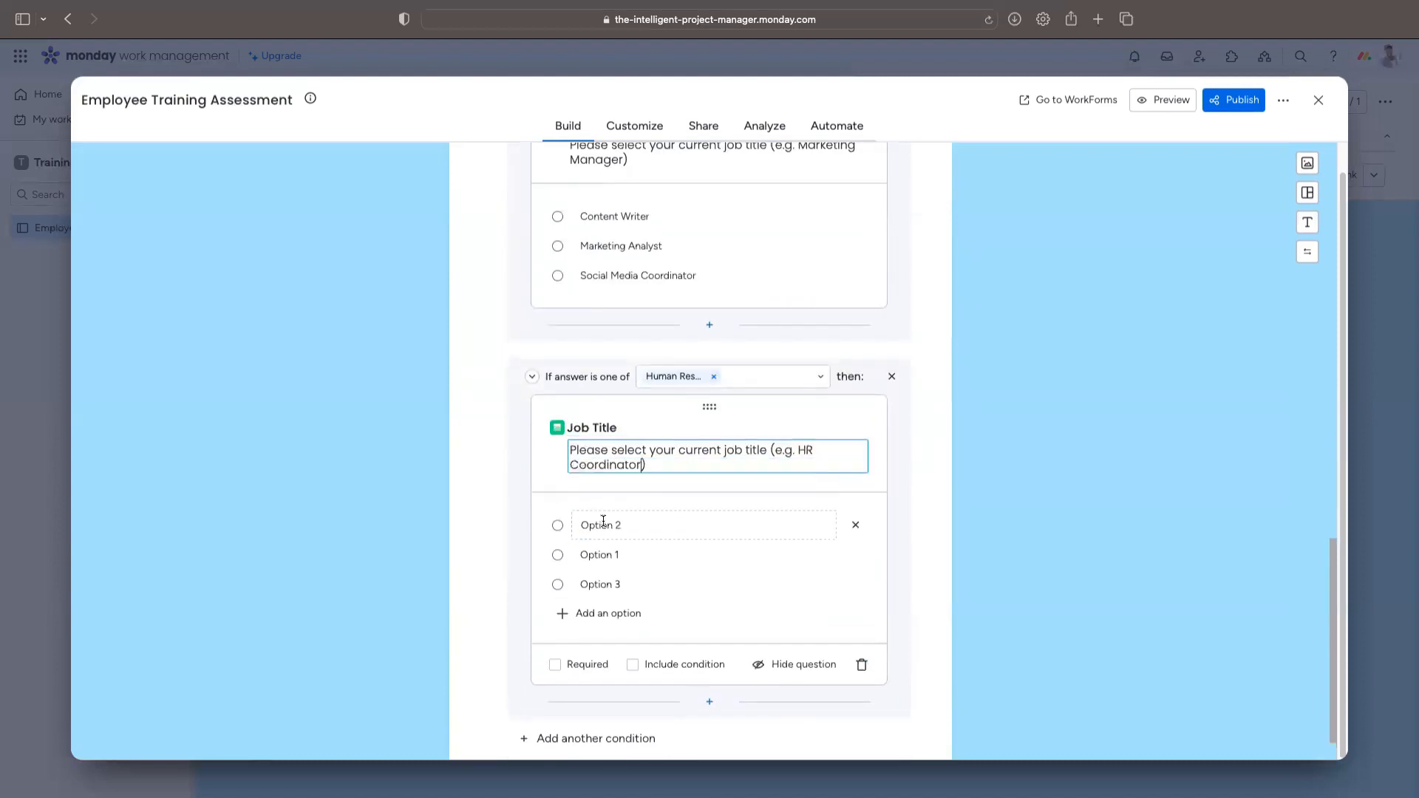
Step: Set the HR options to HR Coordinator, Talent Acquisition Specialist and Compensation Analyst
triple_click(600, 525)
text(HR Coordinator)
triple_click(600, 547)
text(Talent Acquisition Specialist)
triple_click(601, 577)
text(Compensation Analyst)
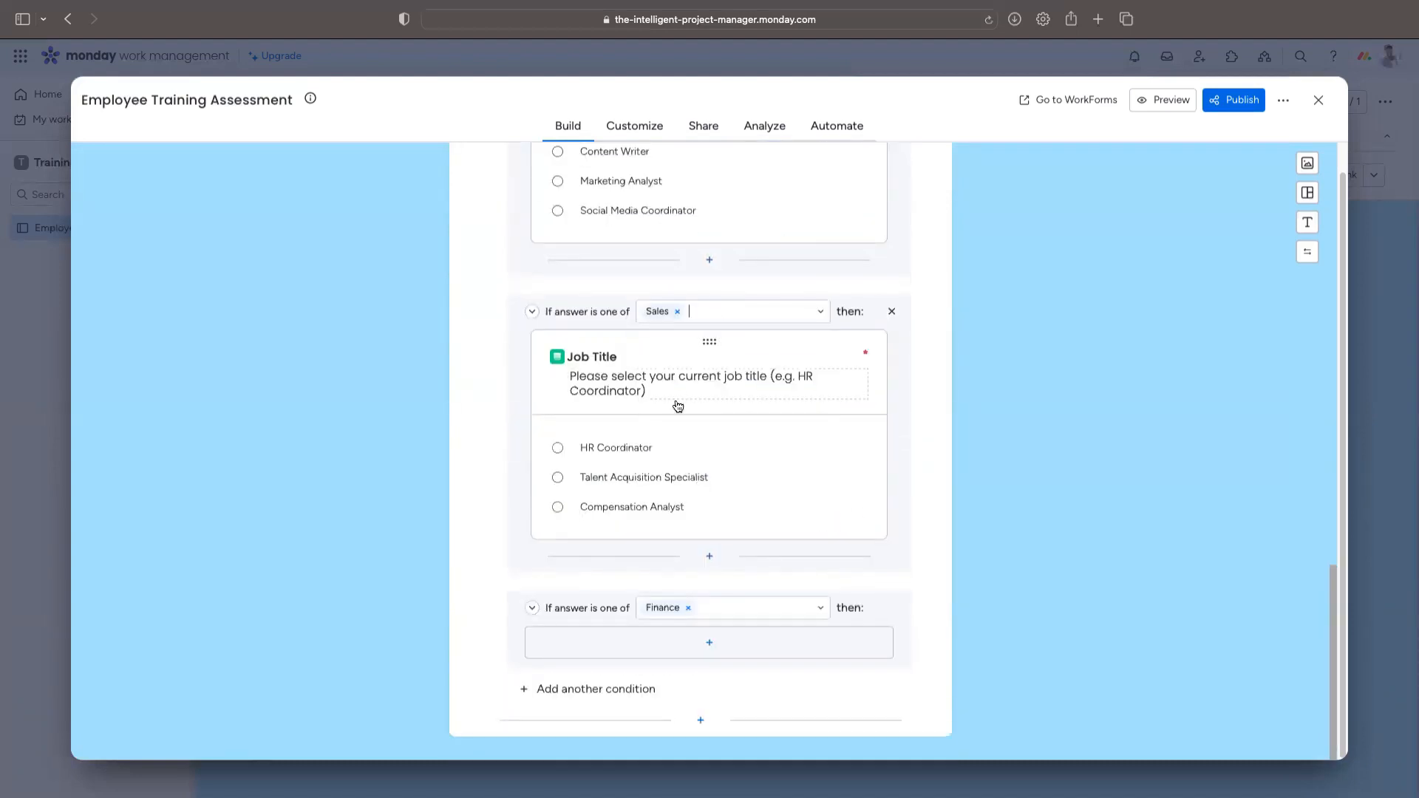
Step: Add a required Sales Job Title question with options including Sales Manager and Sales Development Manager
scroll(678, 406, up, 10)
scroll(678, 406, down, 10)
click(677, 311)
text(S)
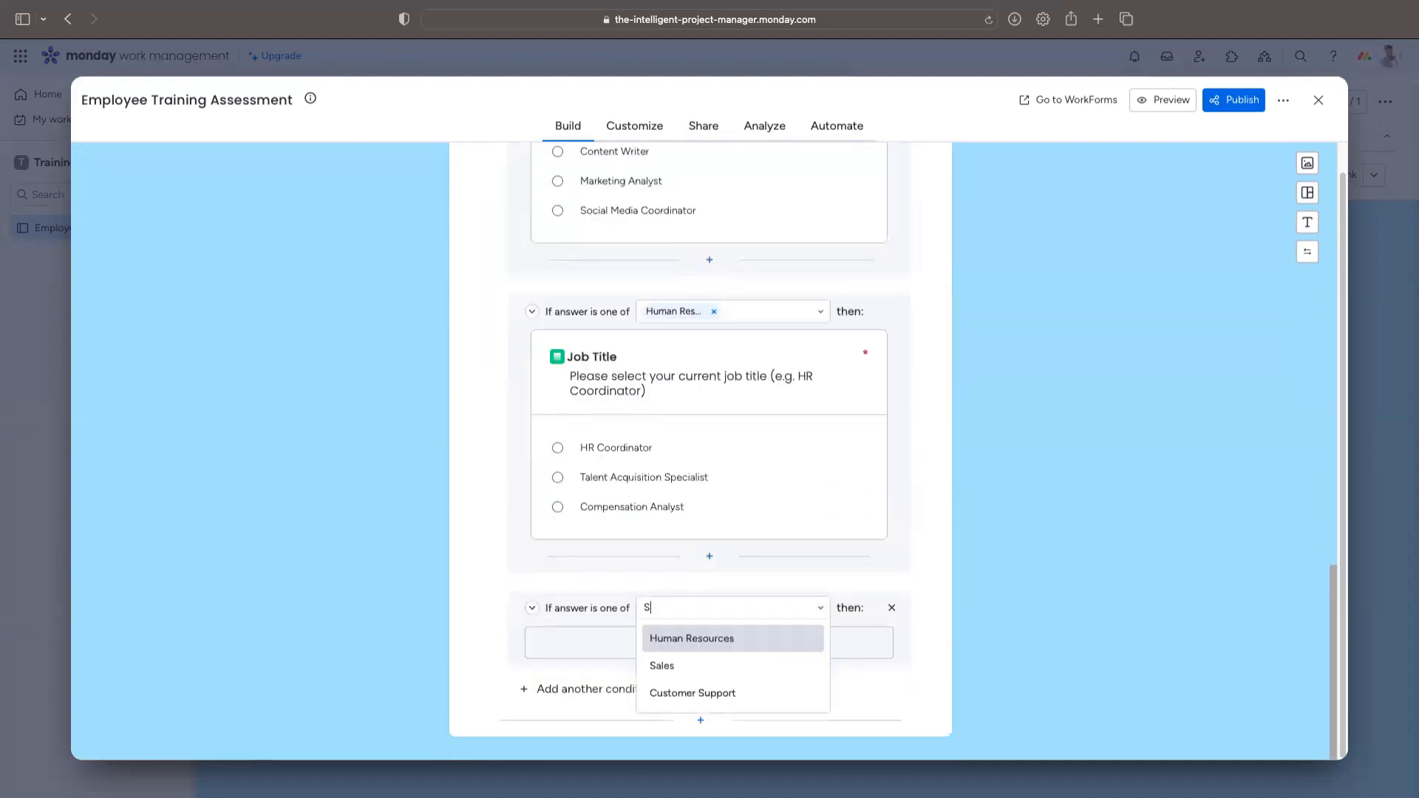
click(662, 665)
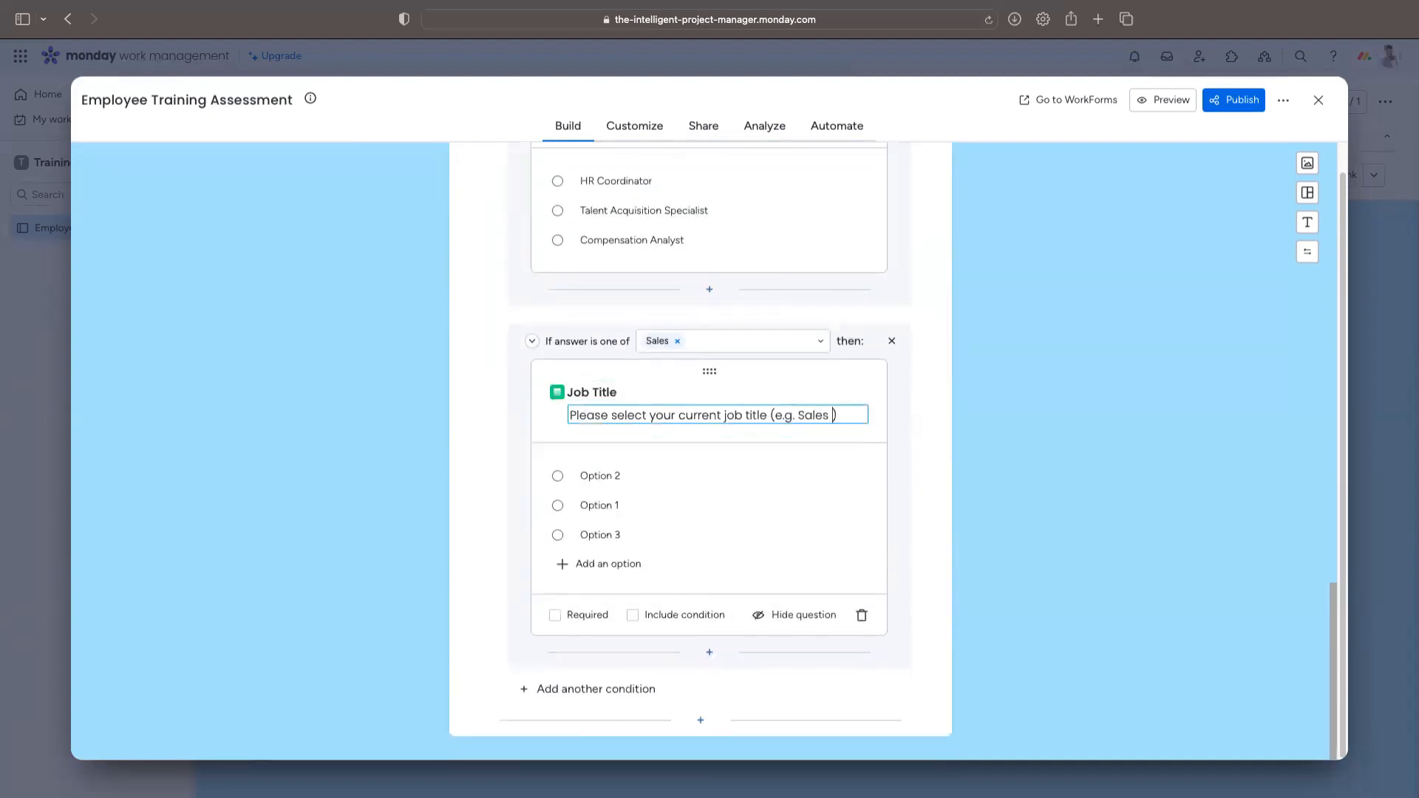
triple_click(604, 484)
text(Sales Manager)
double_click(602, 513)
click(601, 542)
text(Sales Development Manager)
click(555, 622)
Step: Add a Customer Support condition with a Job Title question, example Help desk Technician
click(688, 694)
click(693, 614)
click(709, 643)
click(689, 561)
text(Job Title)
click(710, 415)
key(super+v)
double_click(606, 429)
text(Help )
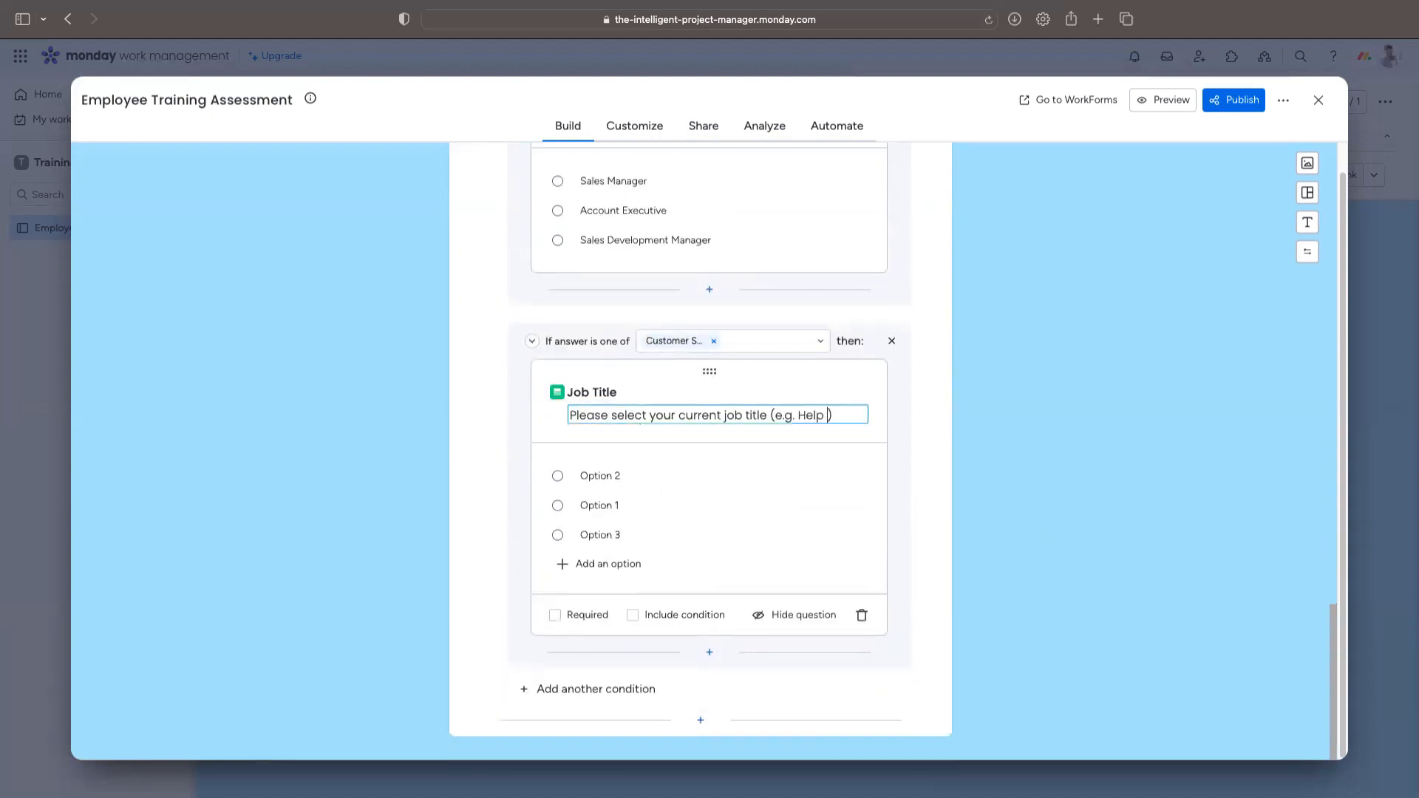
text(desk Technician)
Step: Give the required Customer Support question options Customer Success Manager, Support Specialist, Helpdesk Technician
click(601, 483)
text(Customer Success Manager)
click(600, 513)
text(Support Specialist)
click(600, 542)
text(Helpdesk Technician)
click(555, 623)
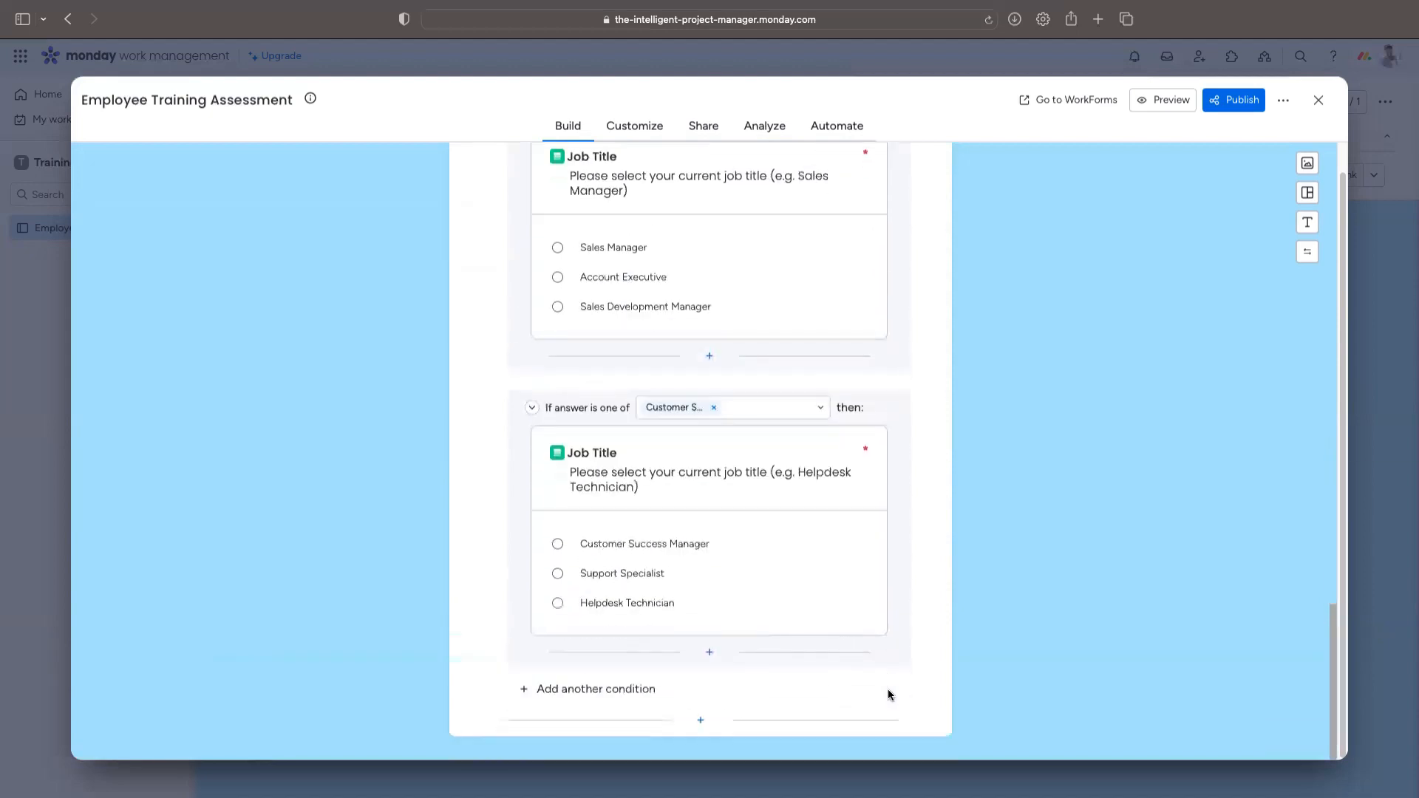
scroll(886, 692, up, 15)
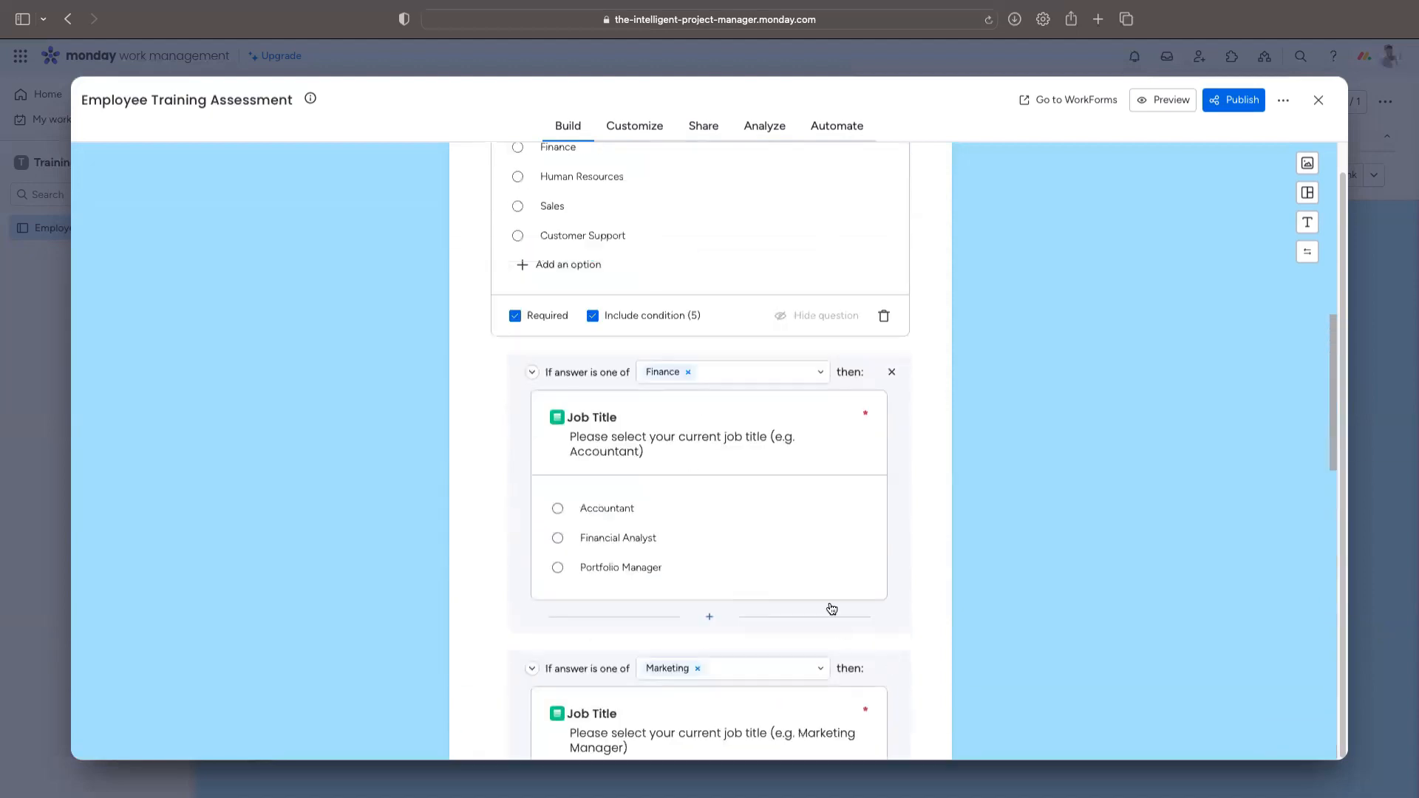
scroll(826, 584, down, 7)
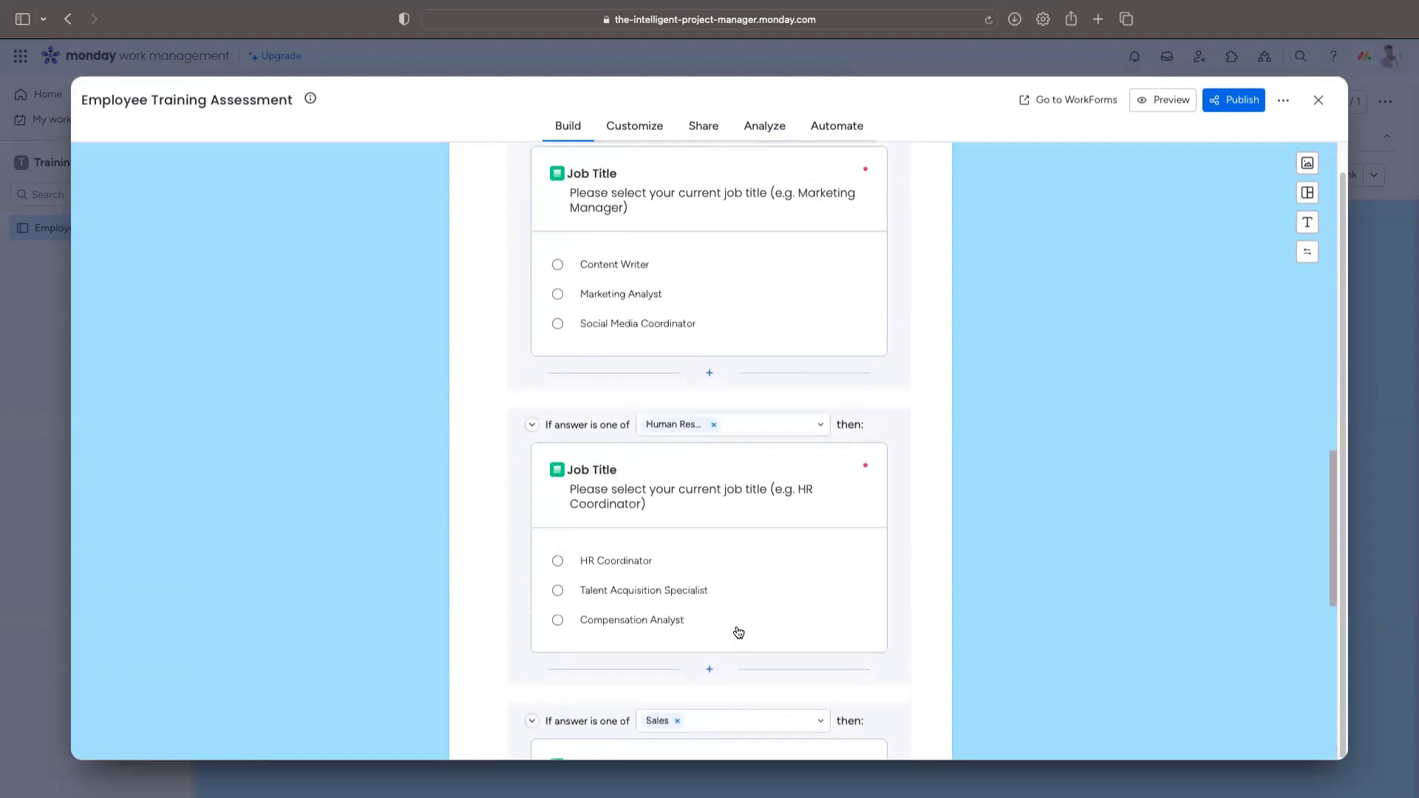
scroll(678, 710, down, 8)
scroll(673, 623, up, 16)
scroll(673, 625, up, 10)
scroll(675, 628, down, 8)
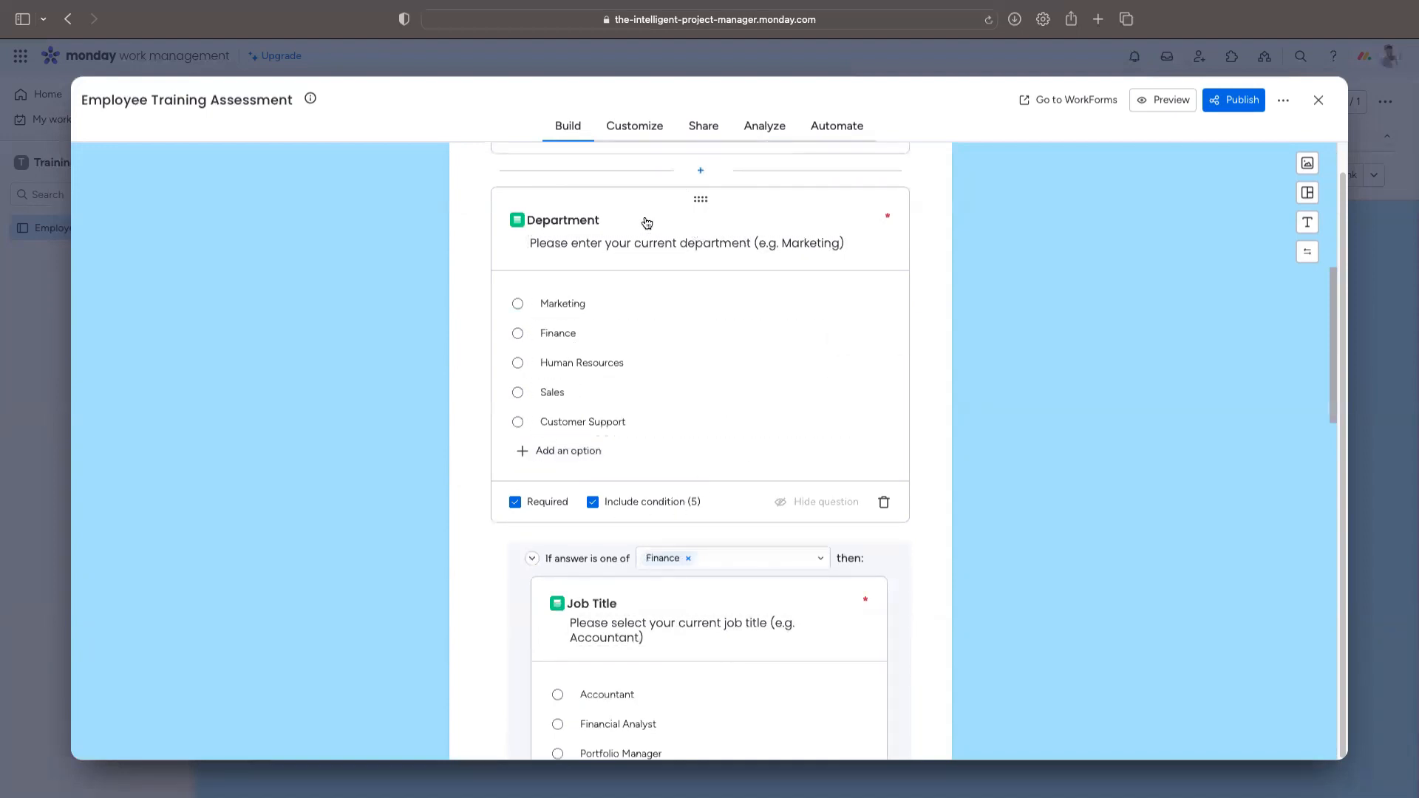
scroll(817, 435, down, 9)
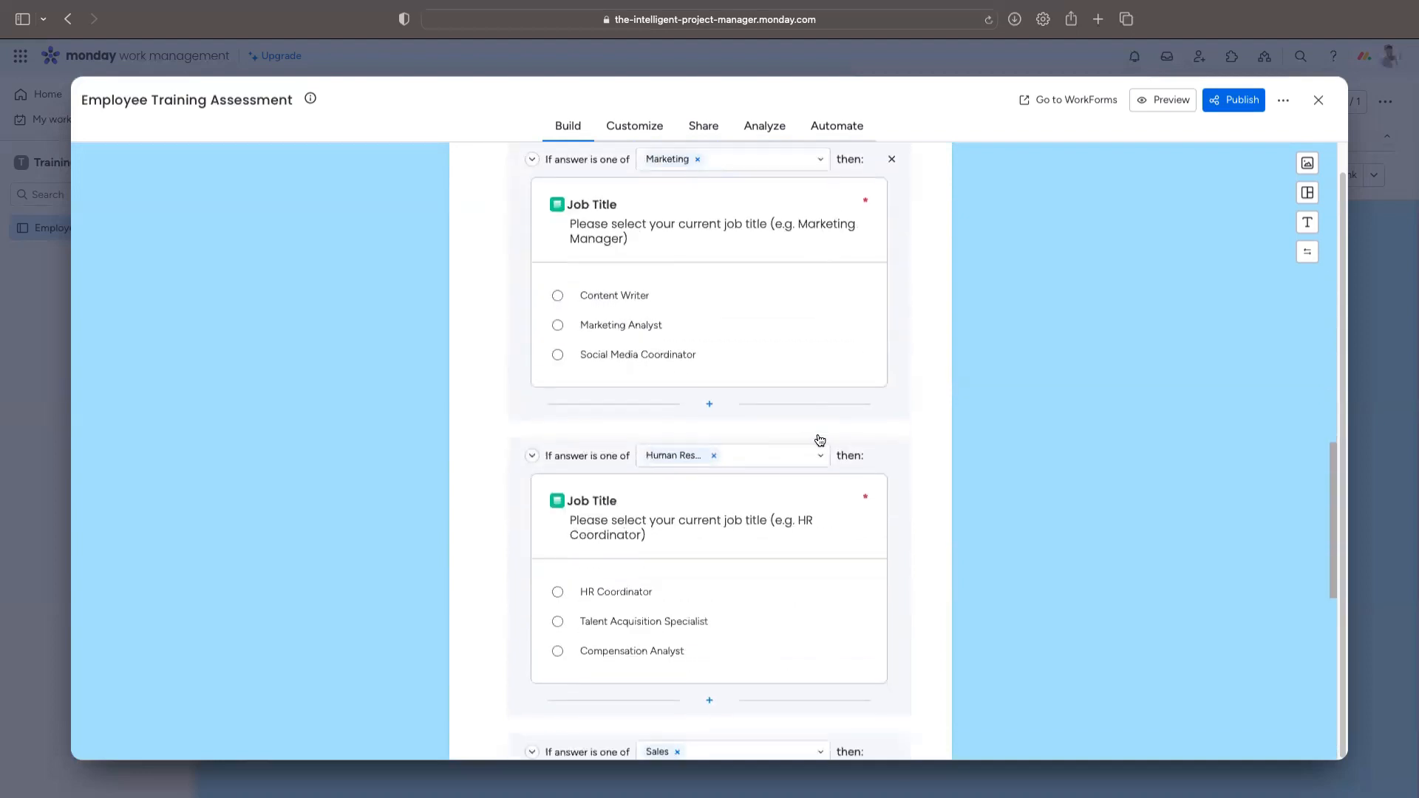
scroll(820, 441, down, 8)
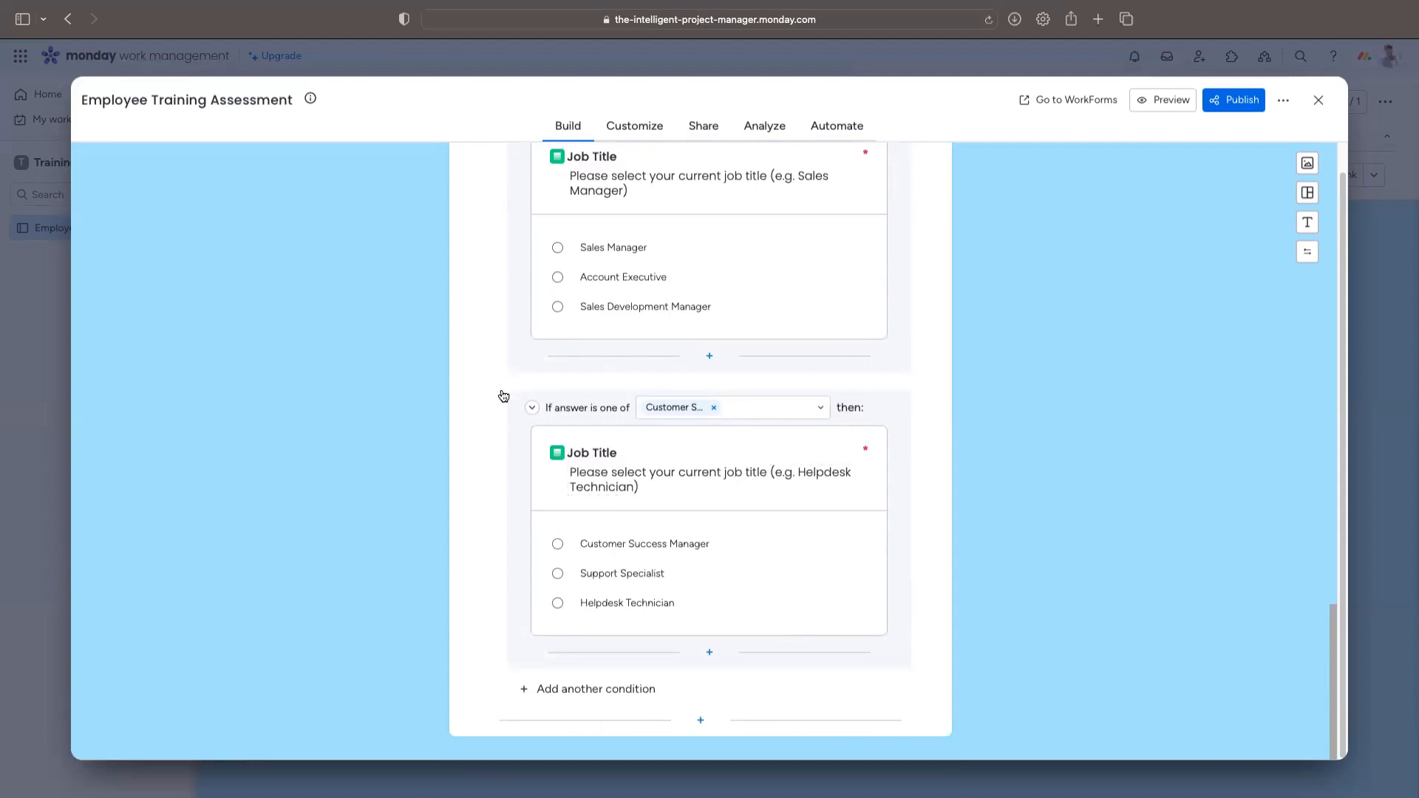
scroll(502, 422, up, 8)
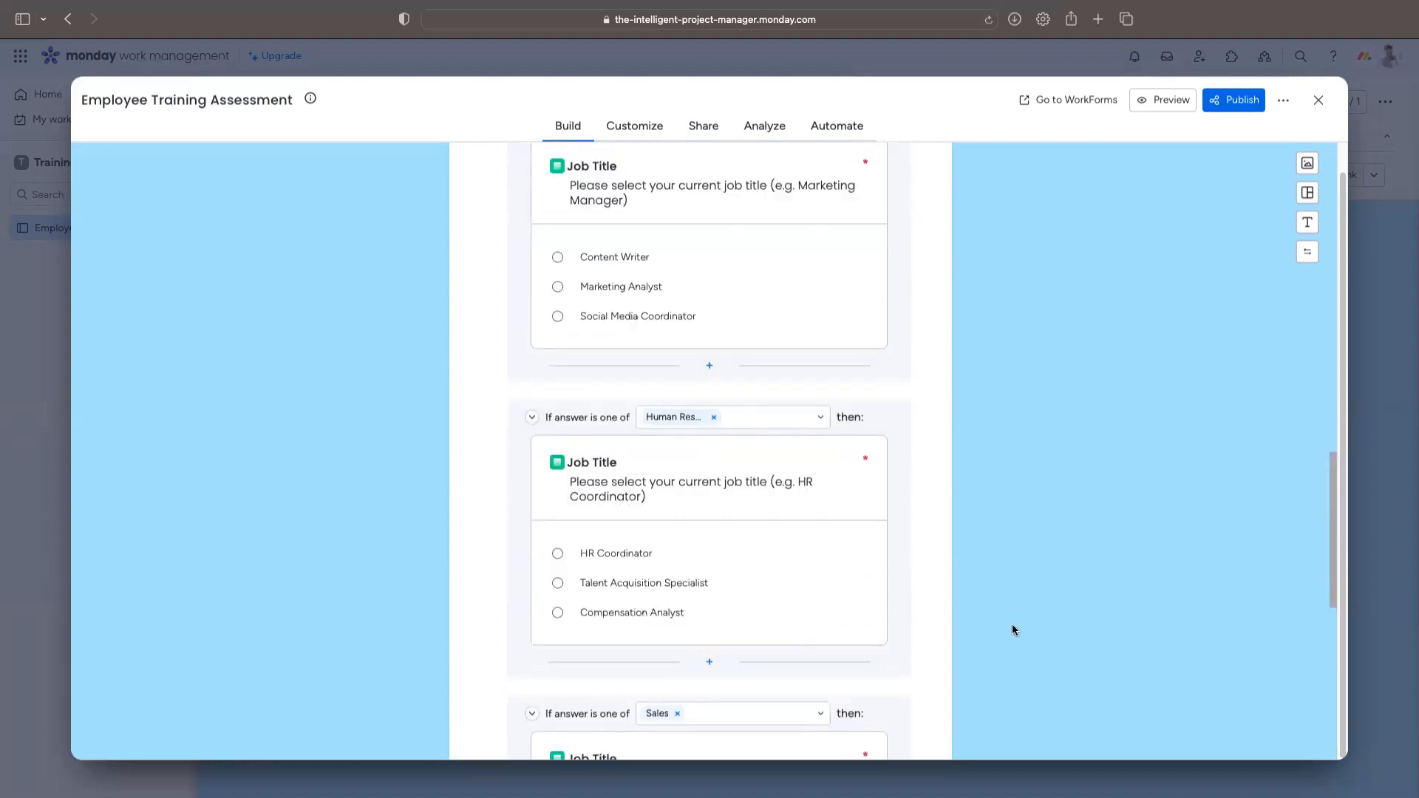
scroll(777, 475, up, 10)
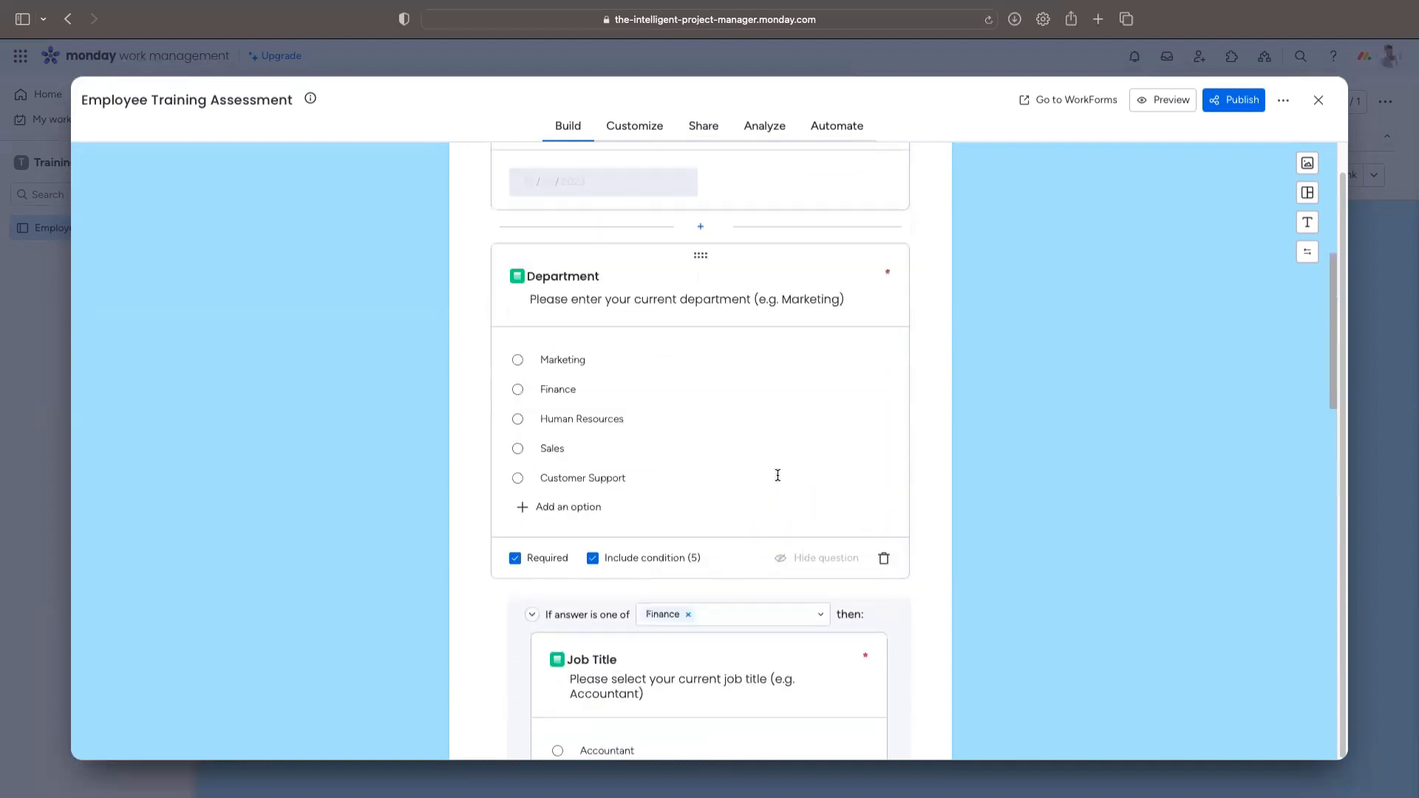
scroll(776, 476, down, 2)
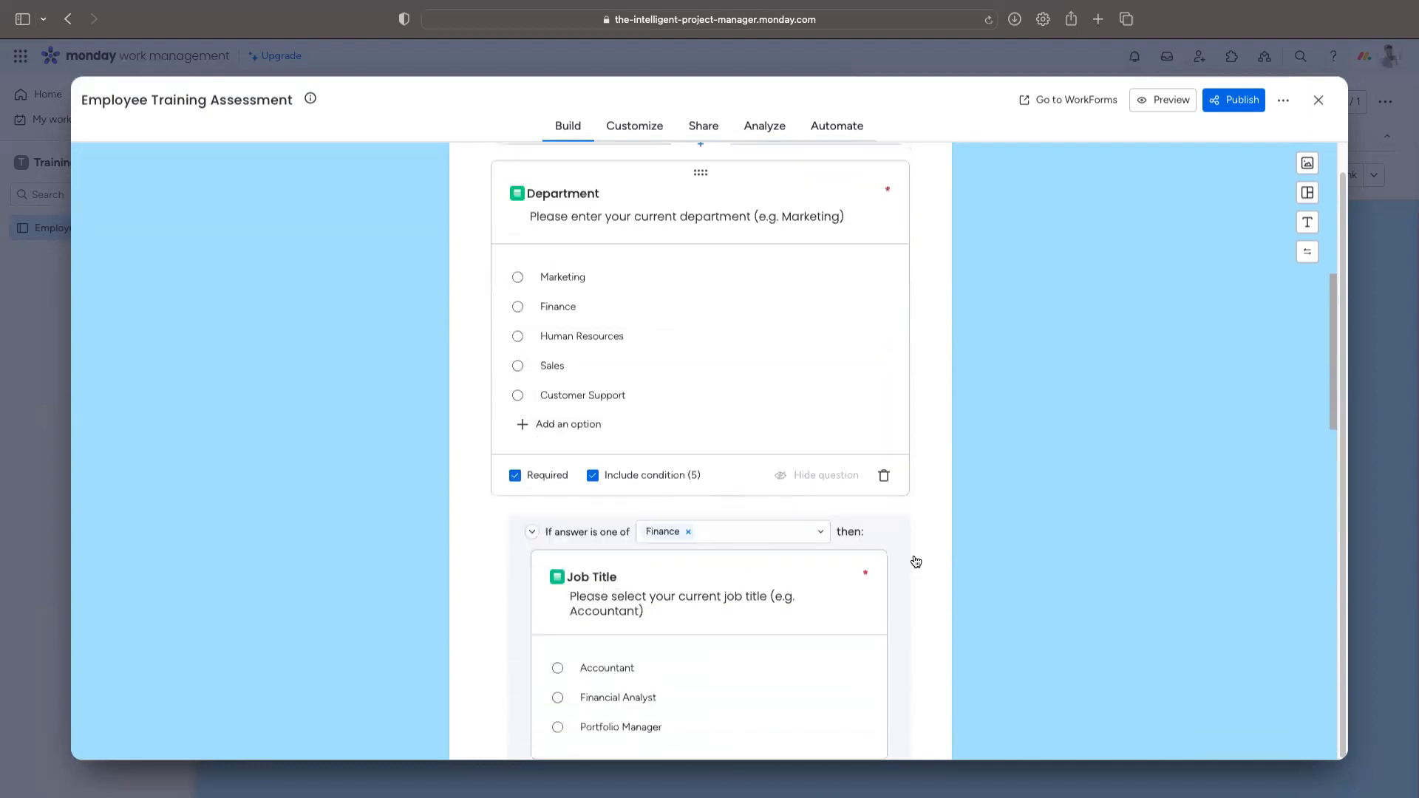
scroll(888, 515, down, 15)
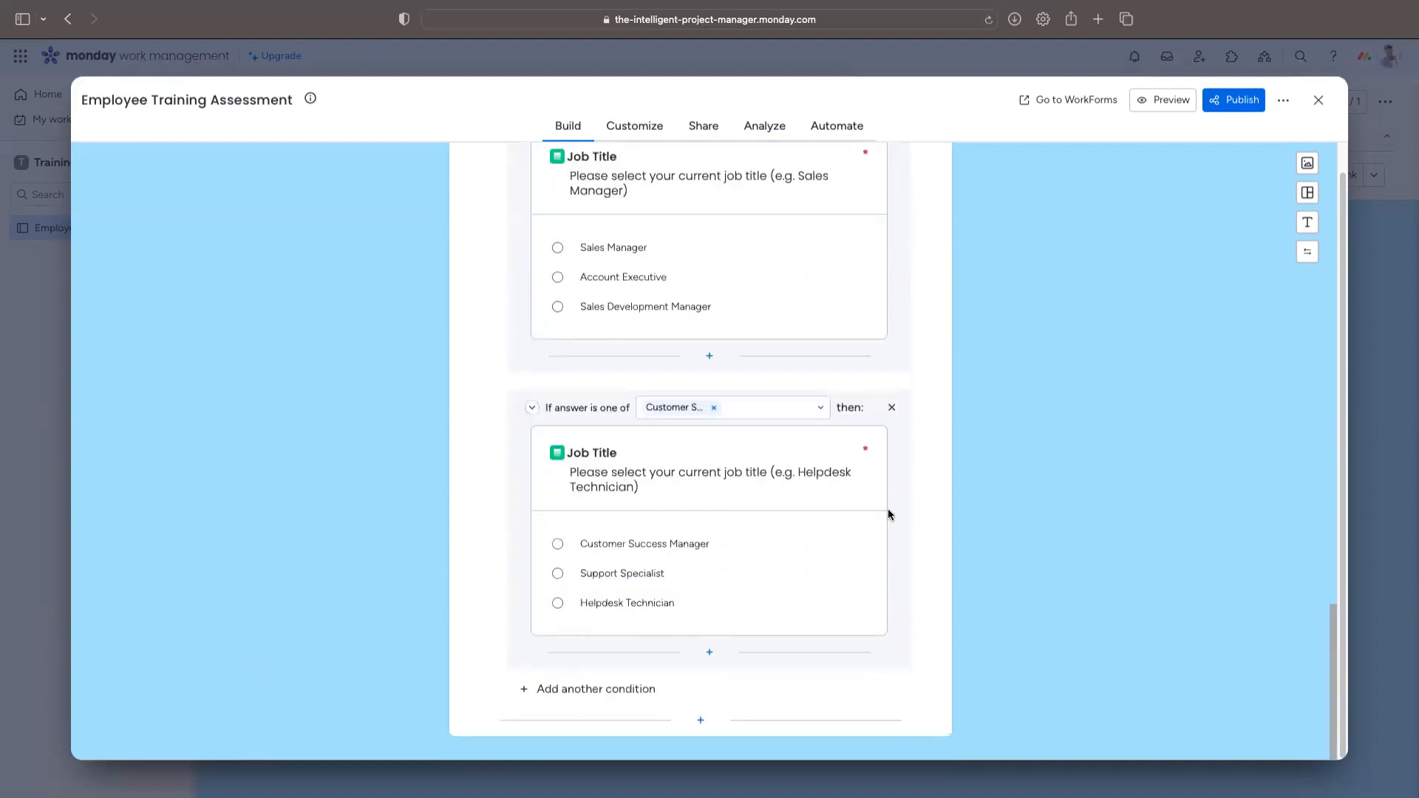
scroll(890, 510, up, 1)
scroll(890, 510, up, 15)
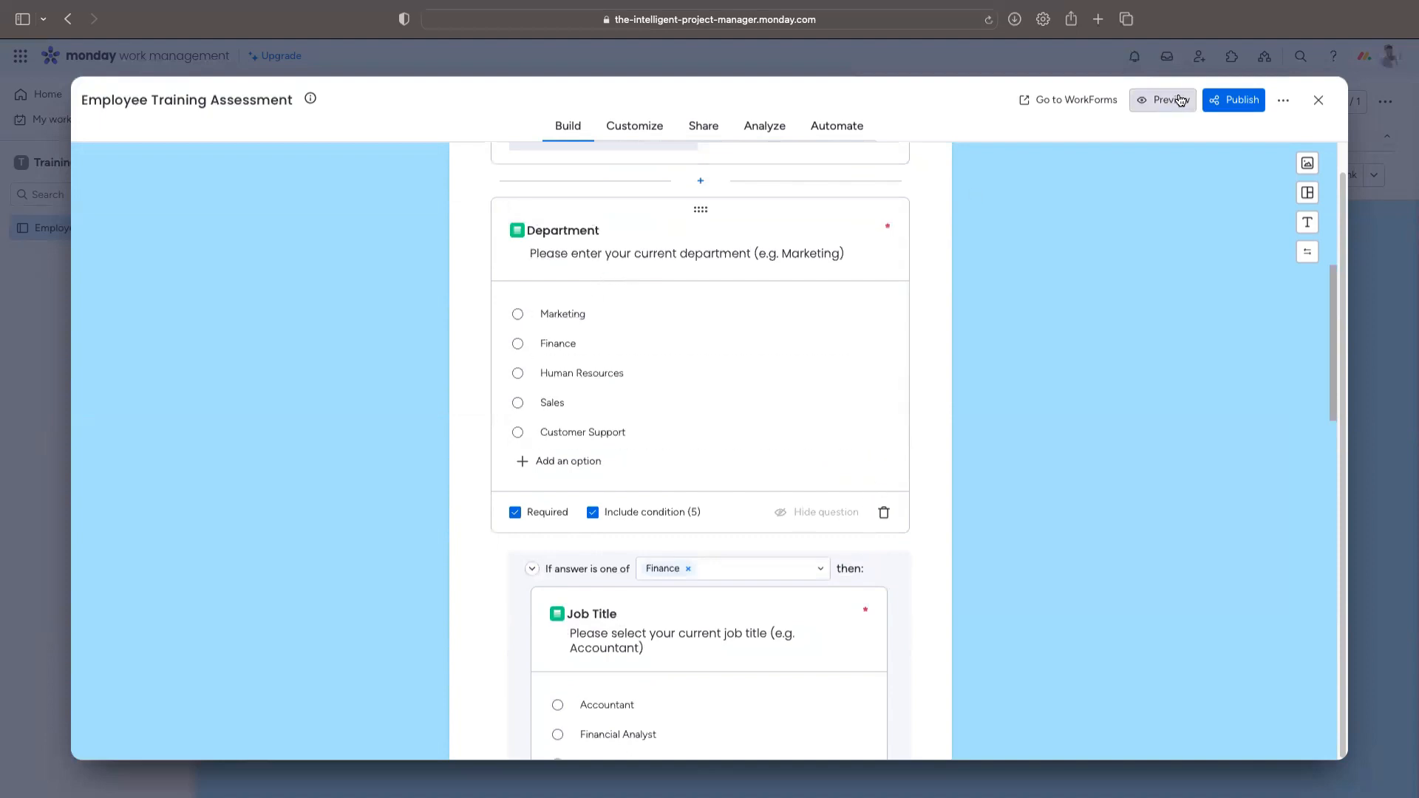
Step: Publish the form, copy its share link and load it in a new browser tab
click(1228, 111)
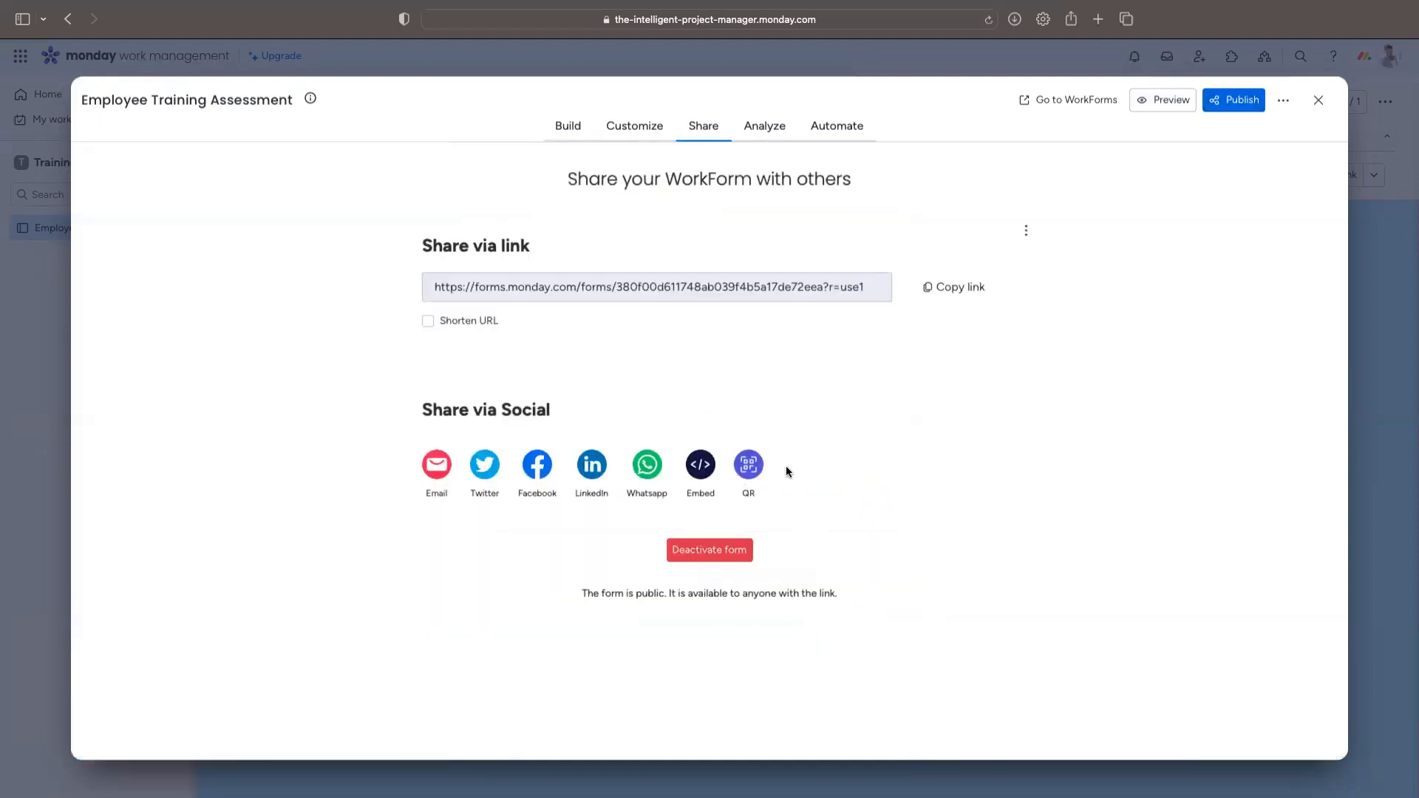
click(923, 287)
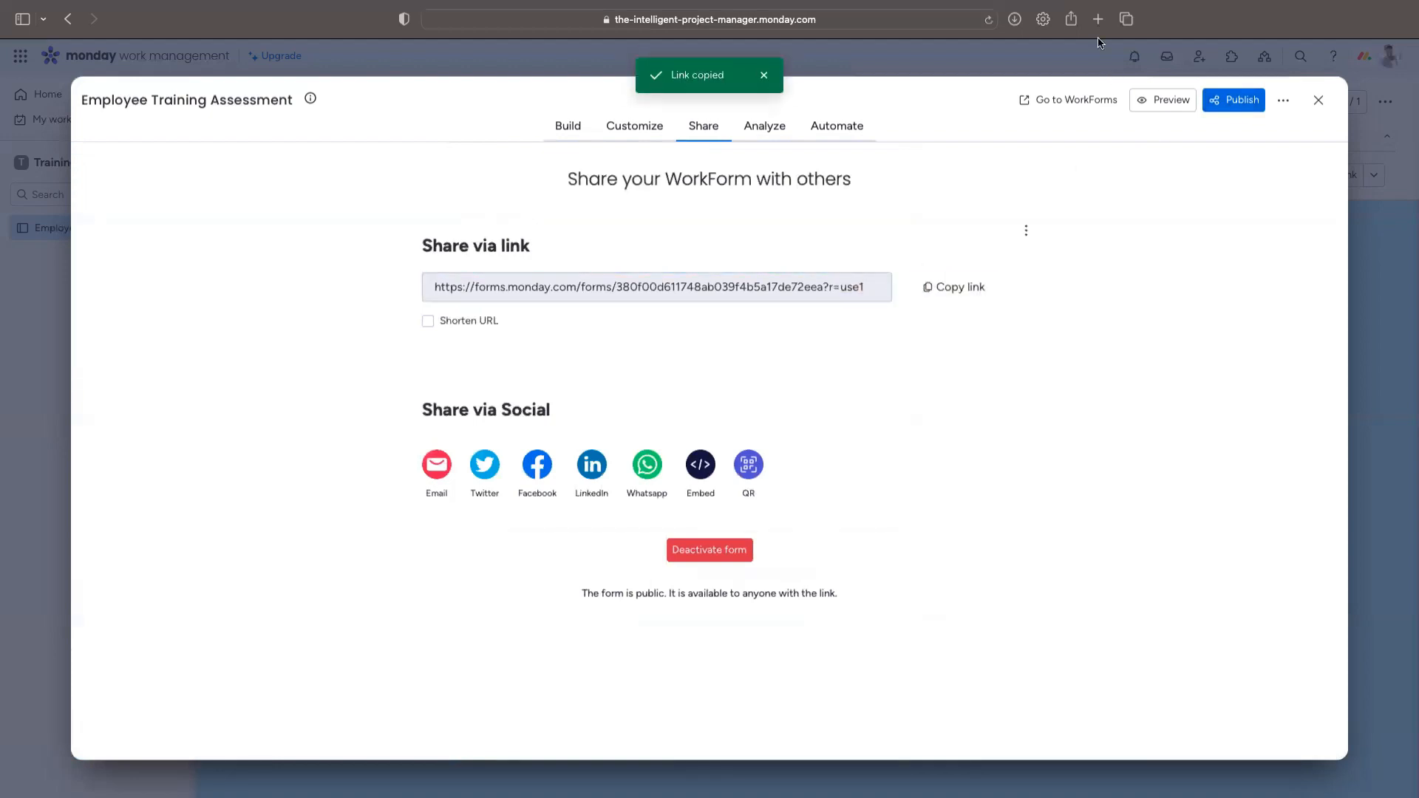
key(super+t)
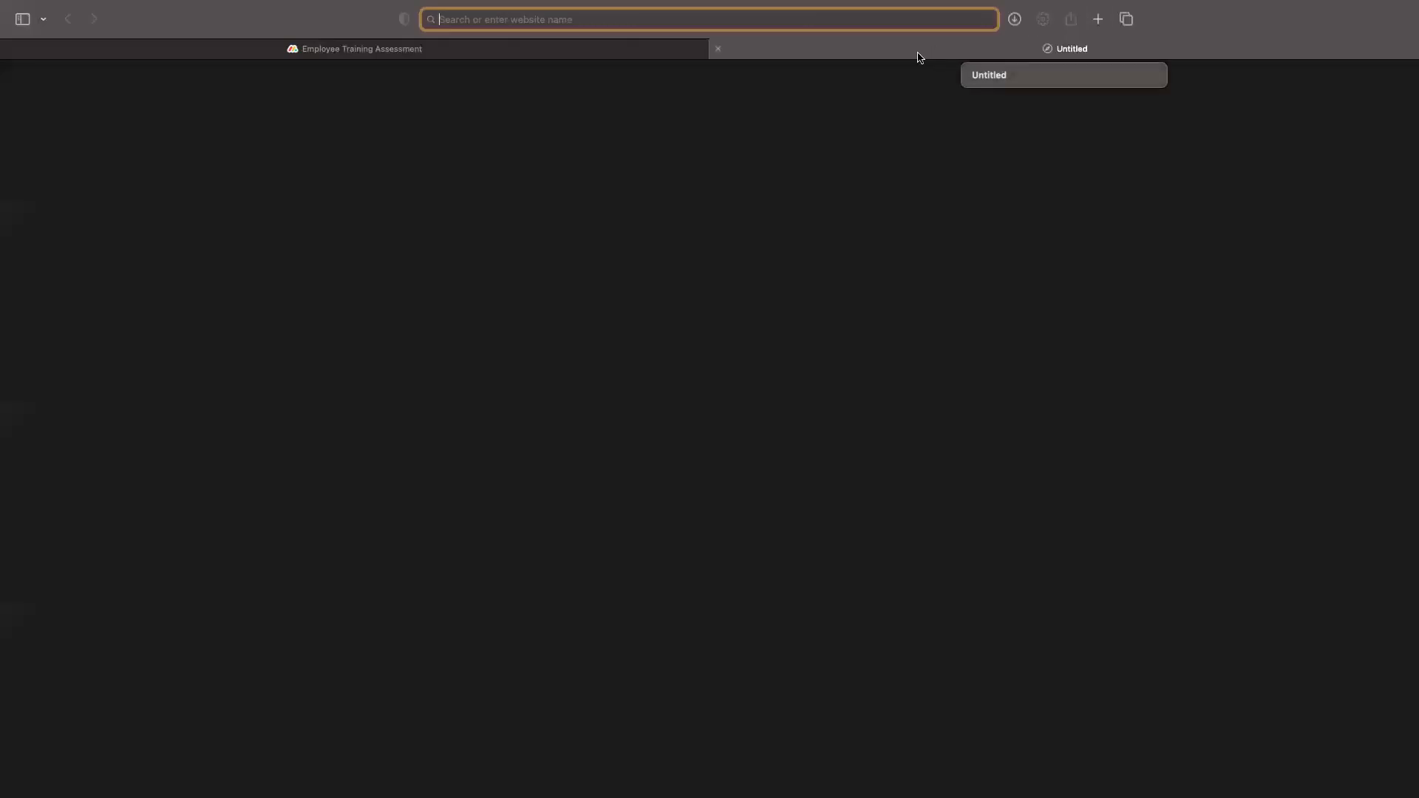
key(super+v)
key(Return)
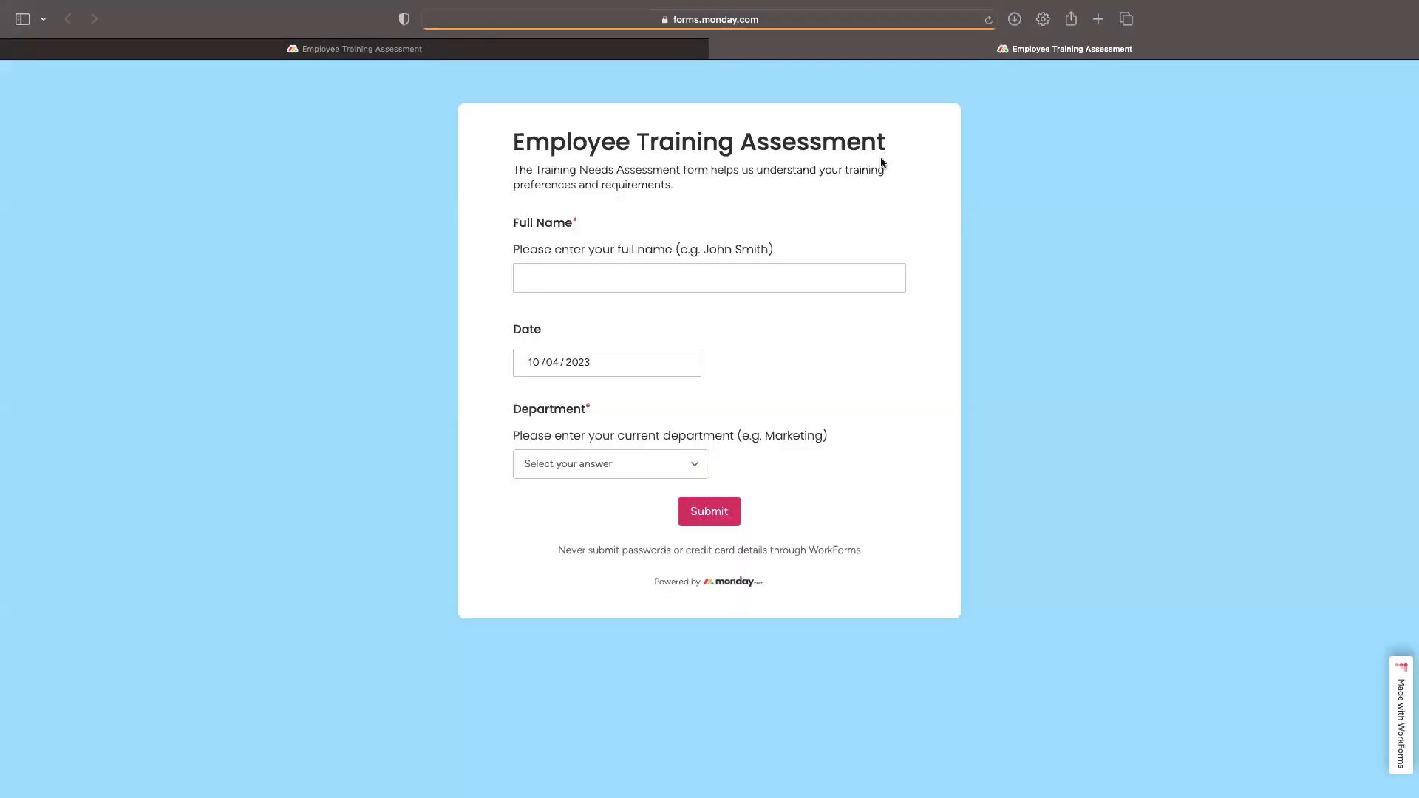
Step: Check the Job Title choices for Sales and Marketing, then return to the sharing page
click(696, 466)
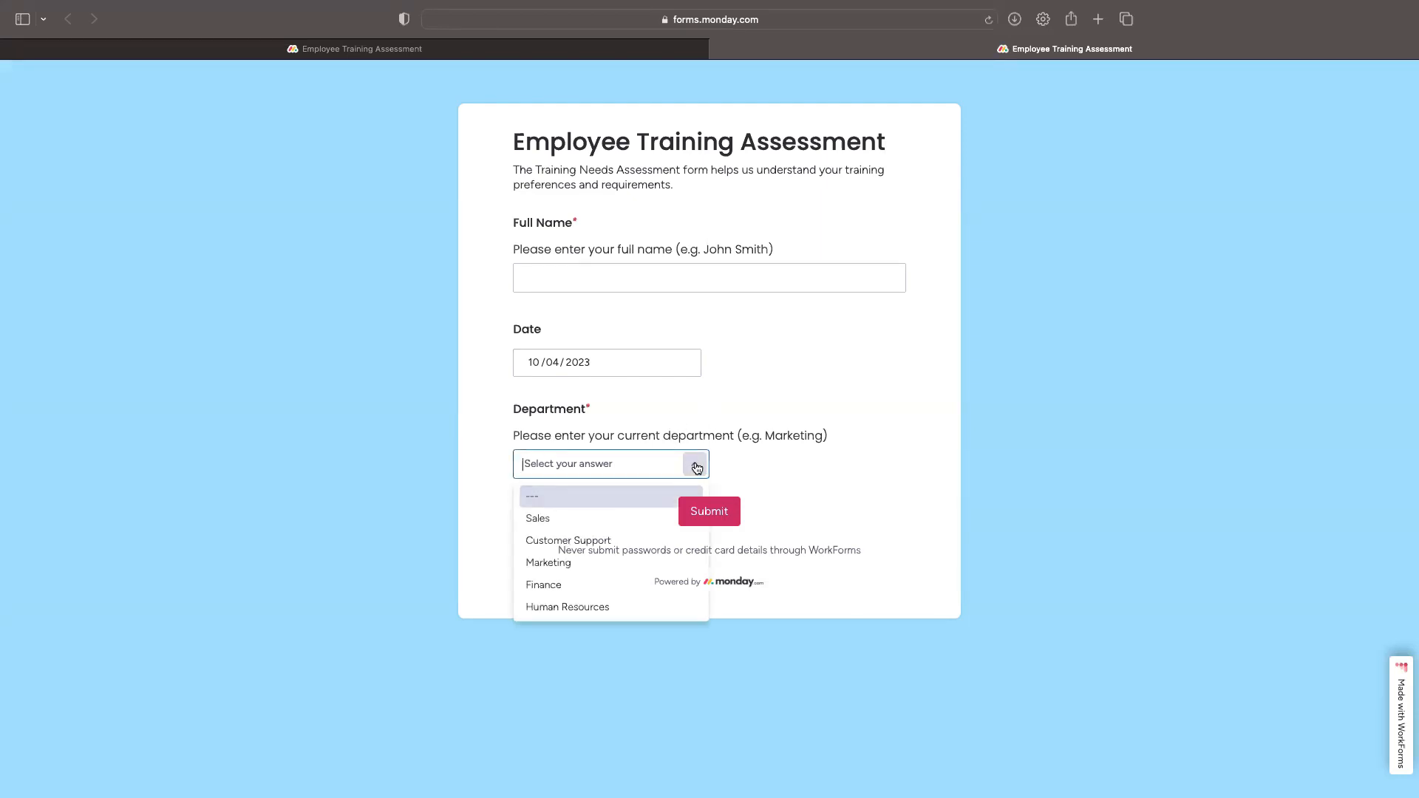
click(586, 523)
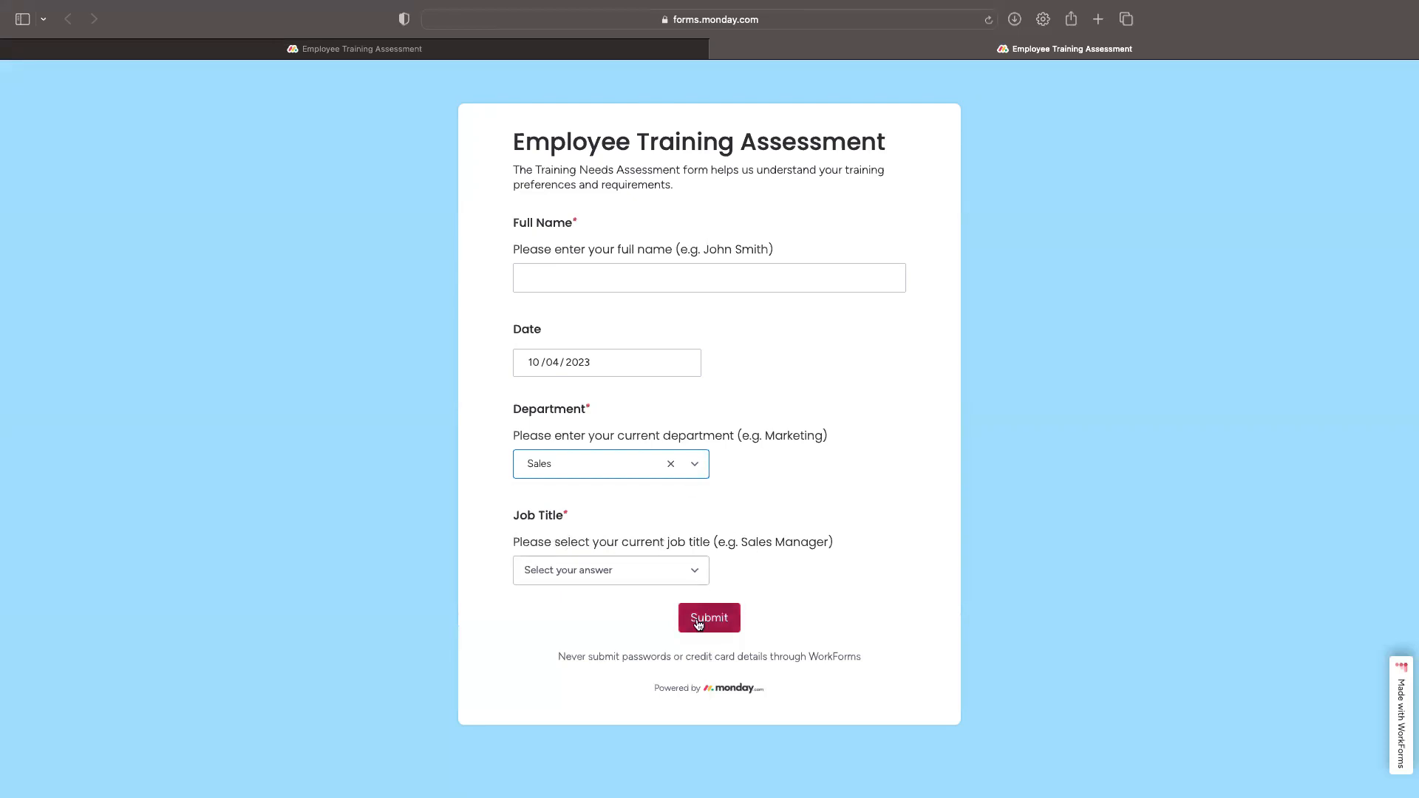
click(695, 570)
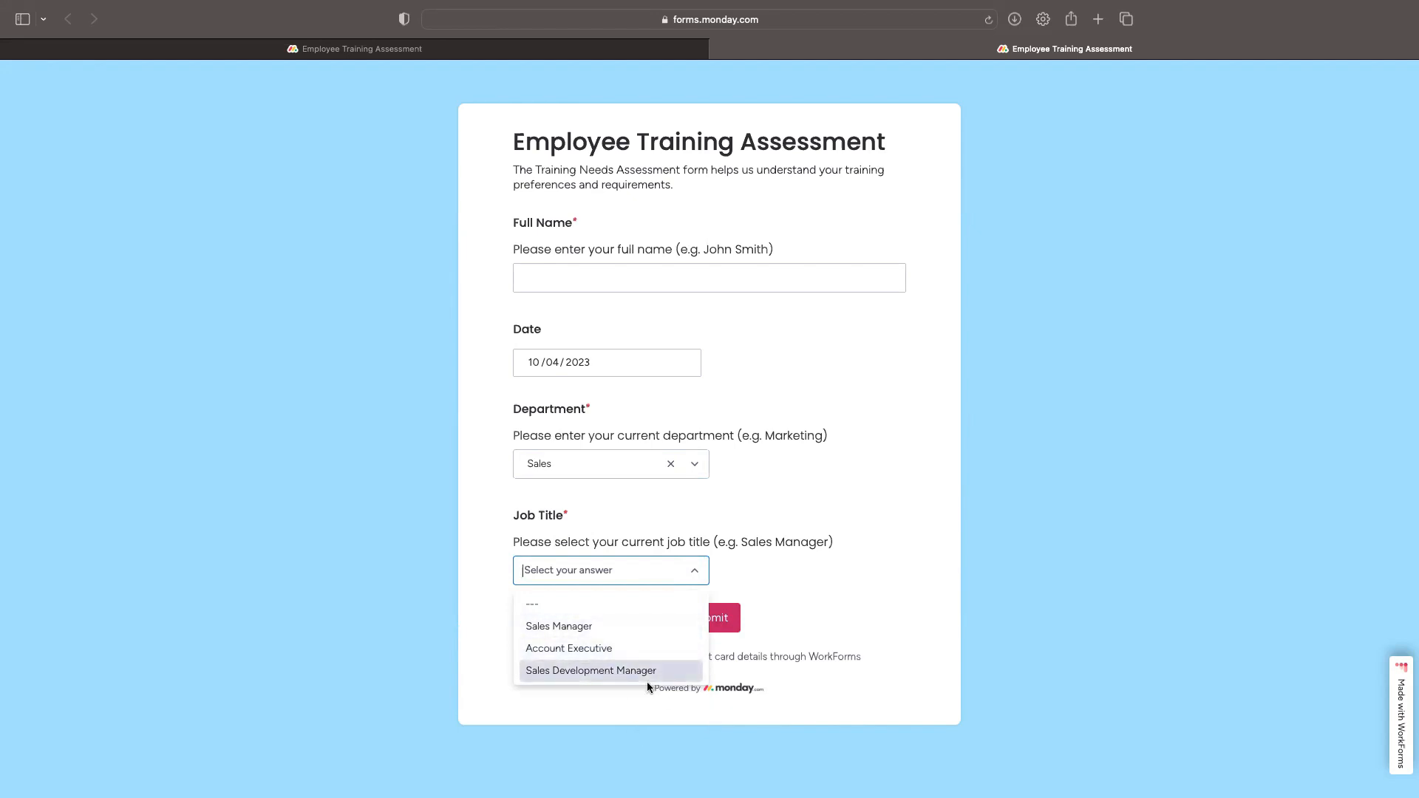
click(689, 472)
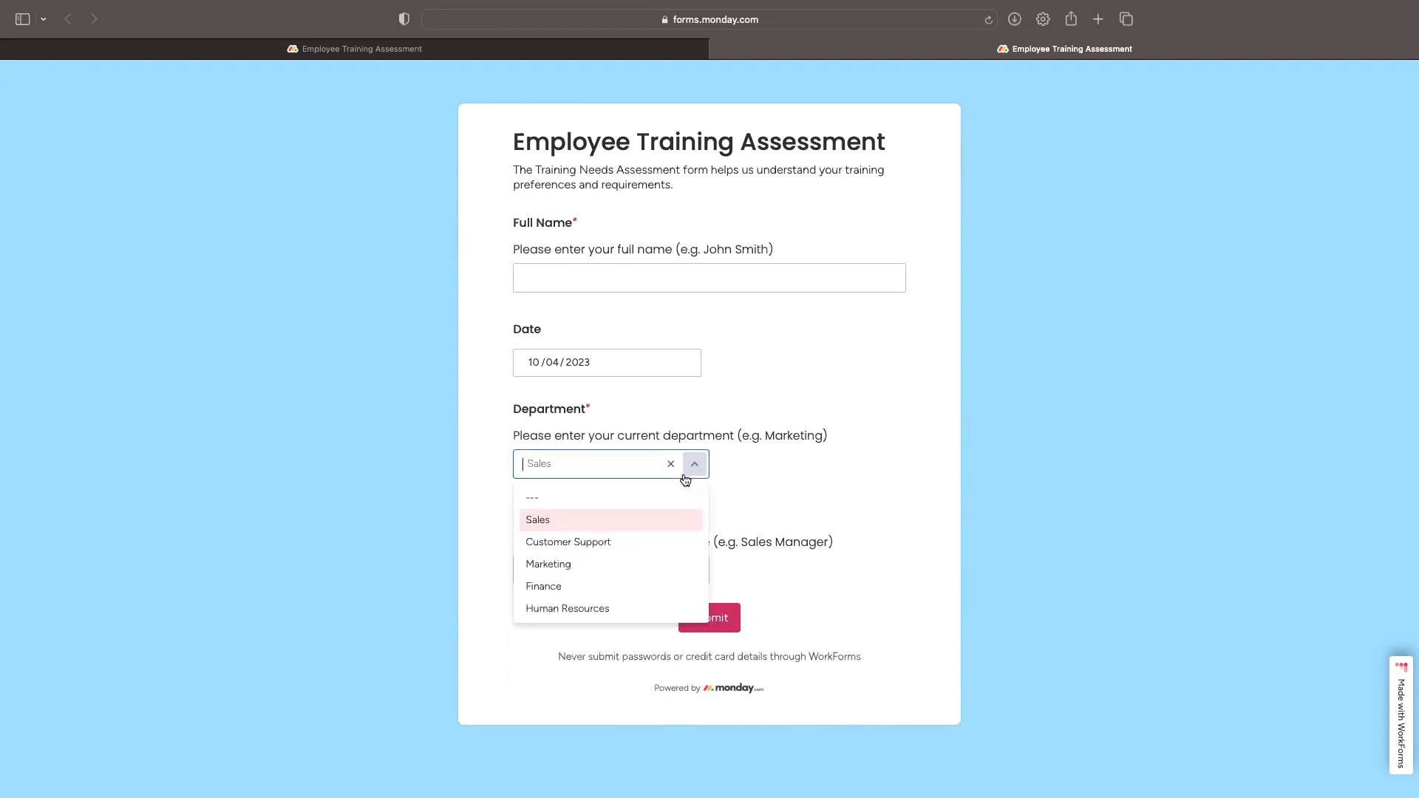
click(584, 566)
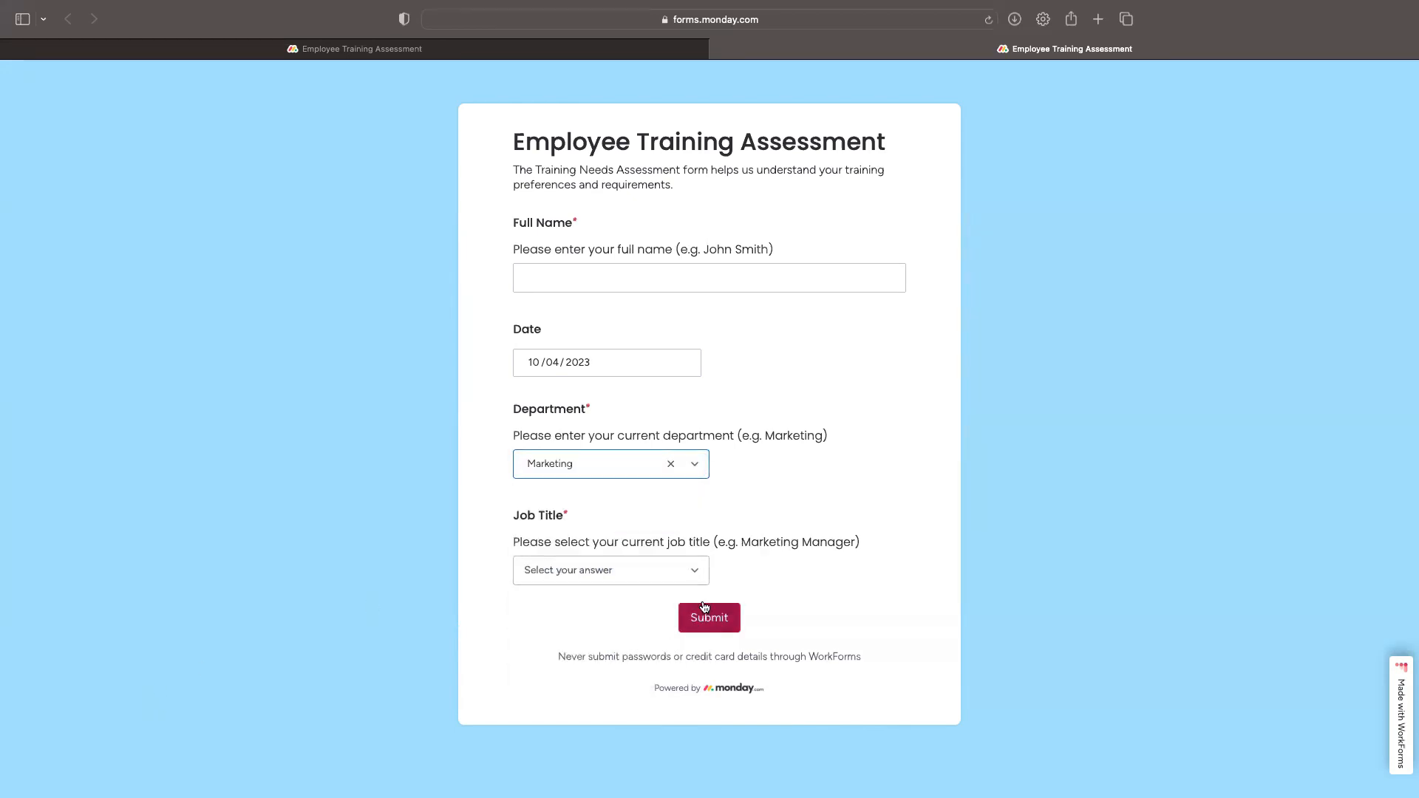
click(693, 571)
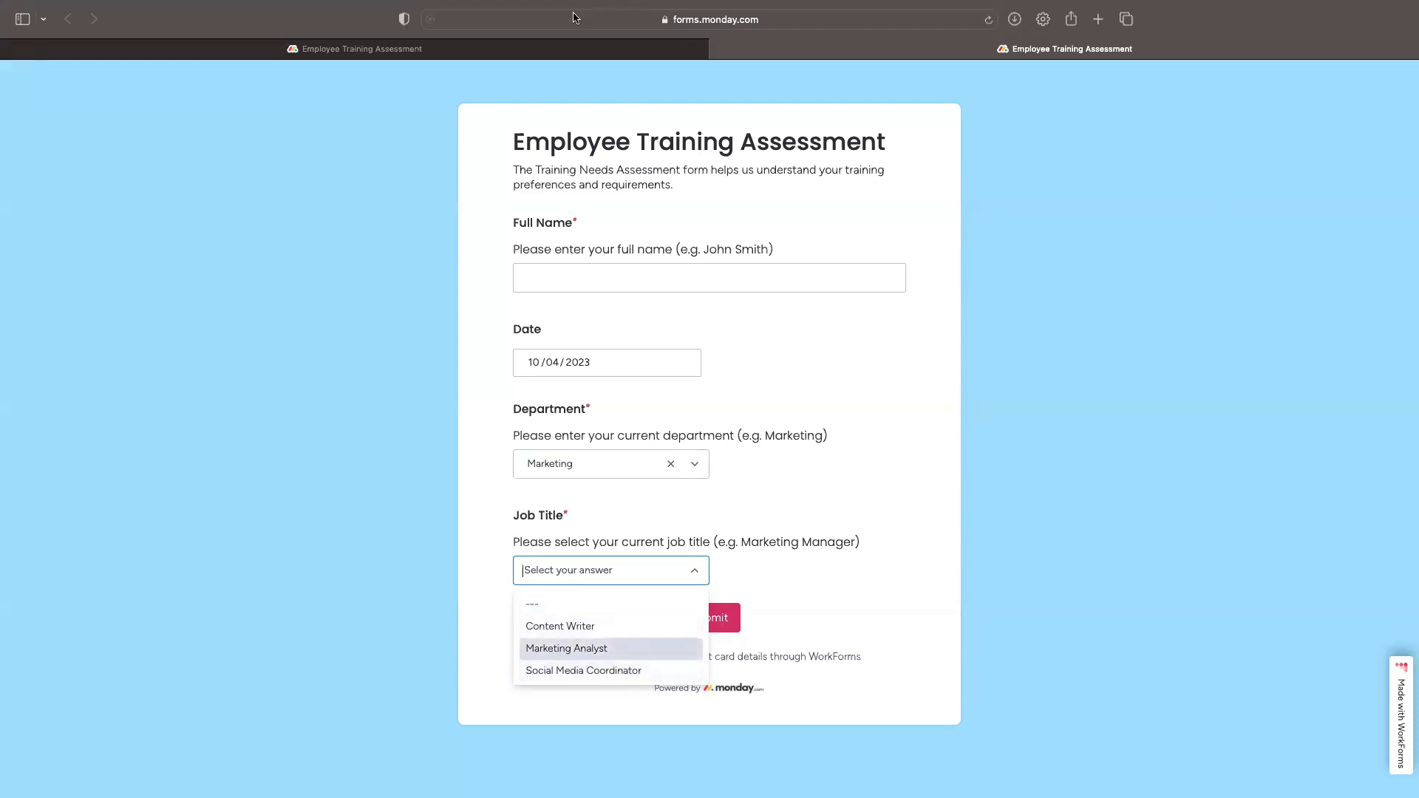
click(370, 49)
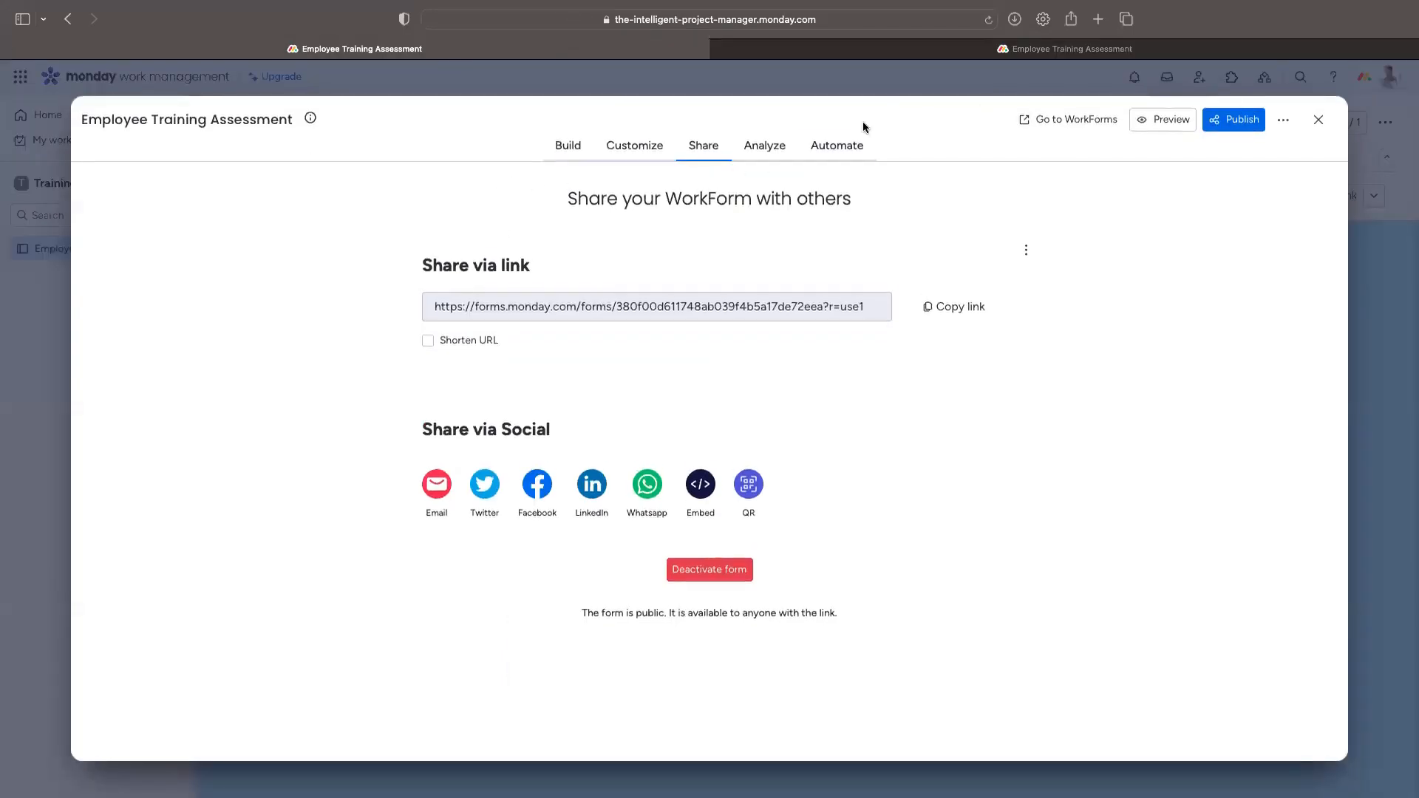
Step: Add the question 'Have you attended any trainings in the past 90 days?' with its instruction description
click(1318, 119)
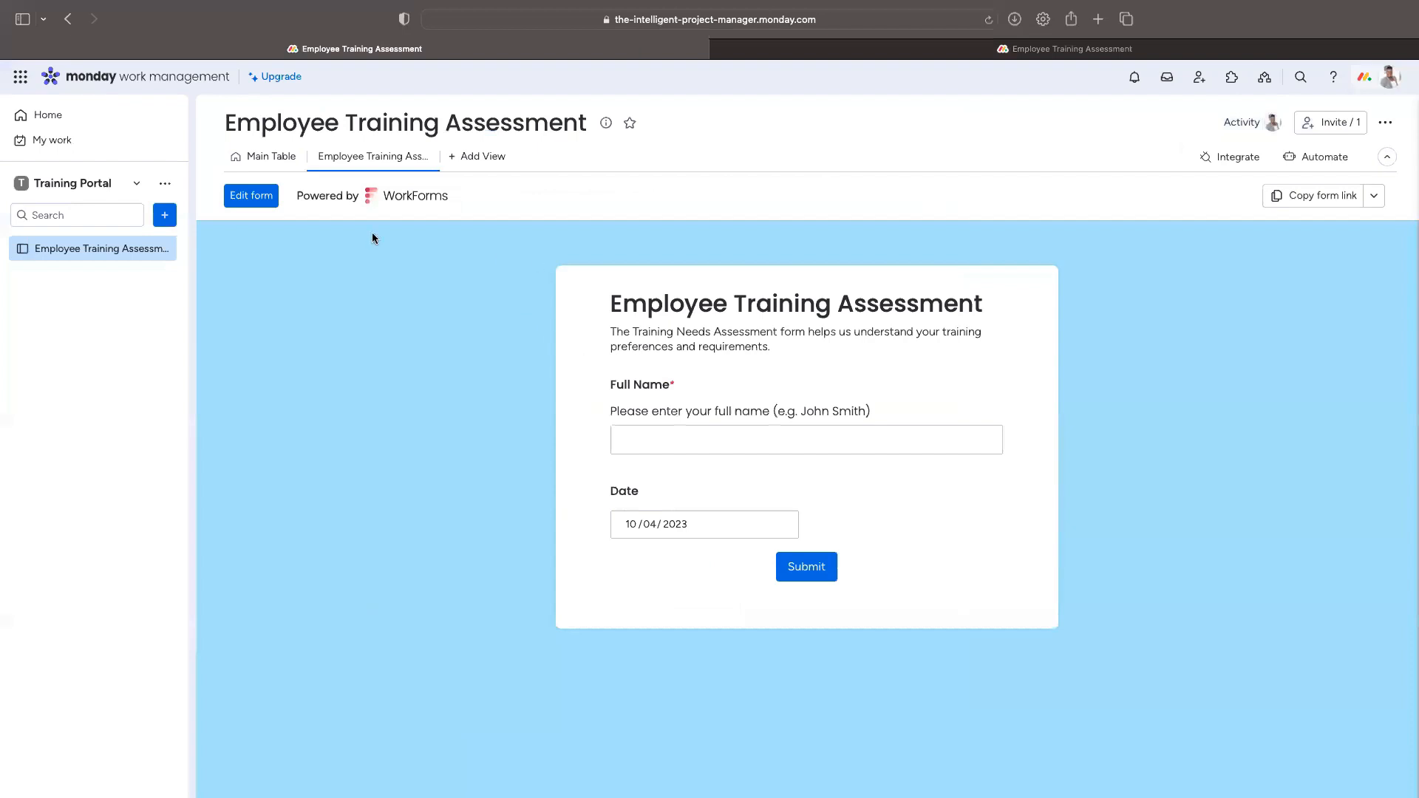
click(267, 196)
scroll(743, 423, down, 5)
scroll(743, 424, down, 10)
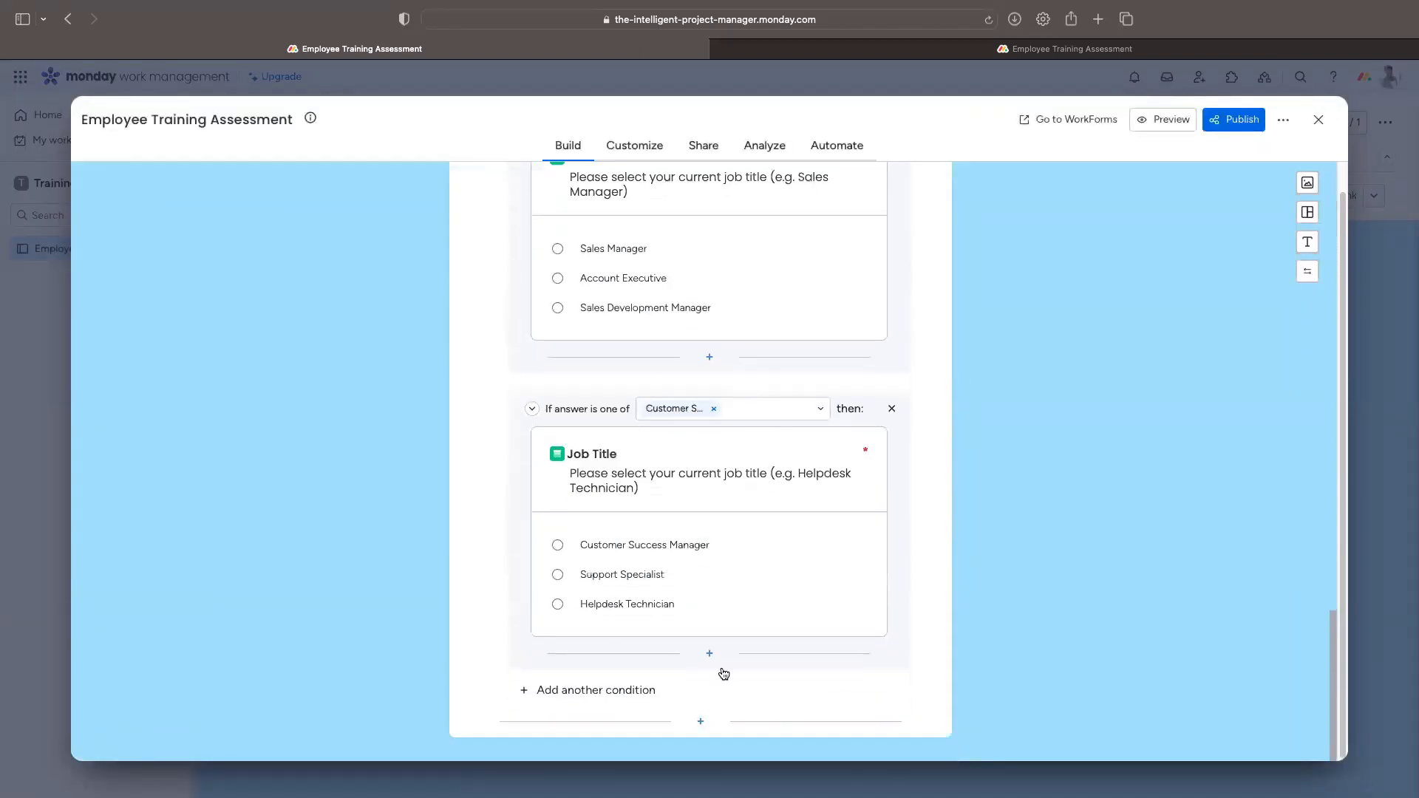
click(699, 722)
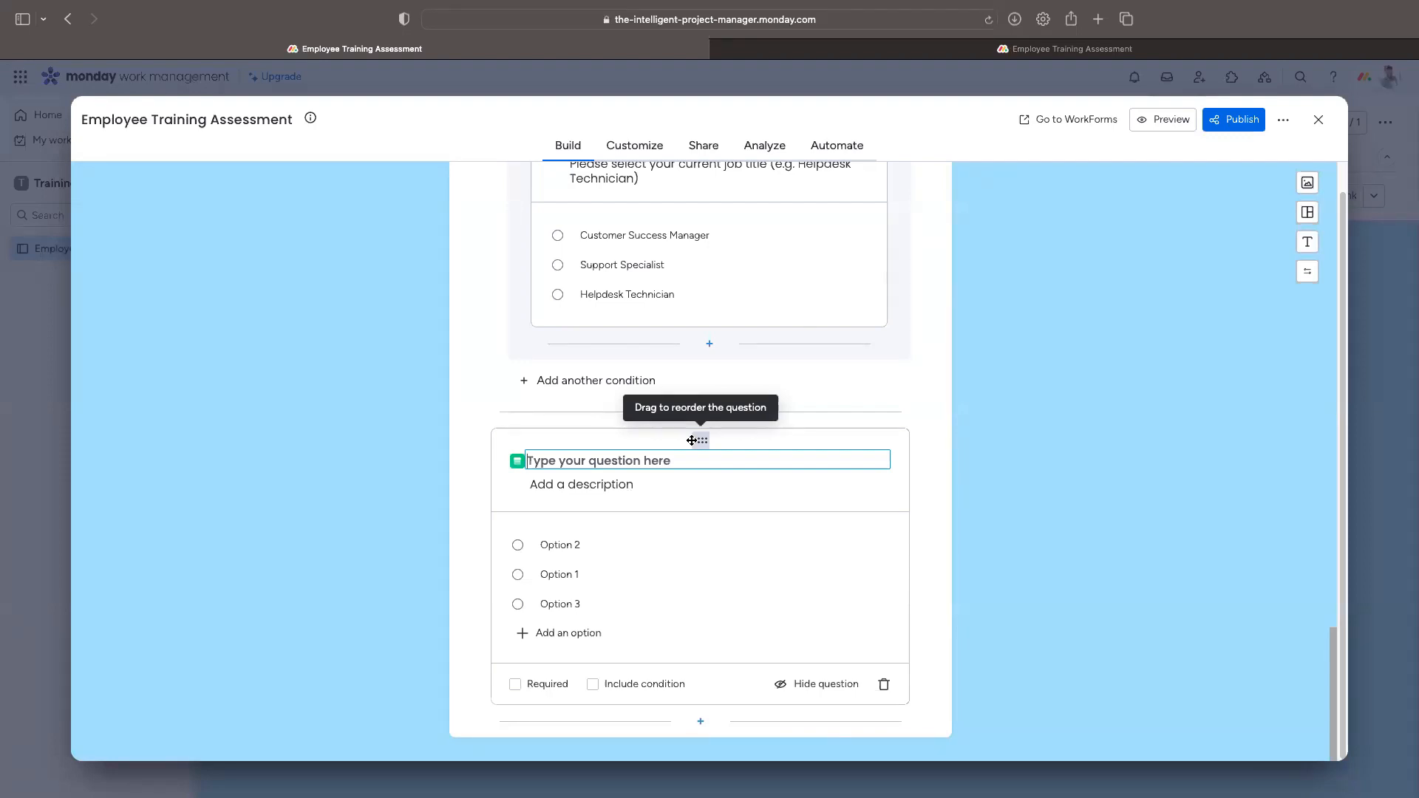
text(H)
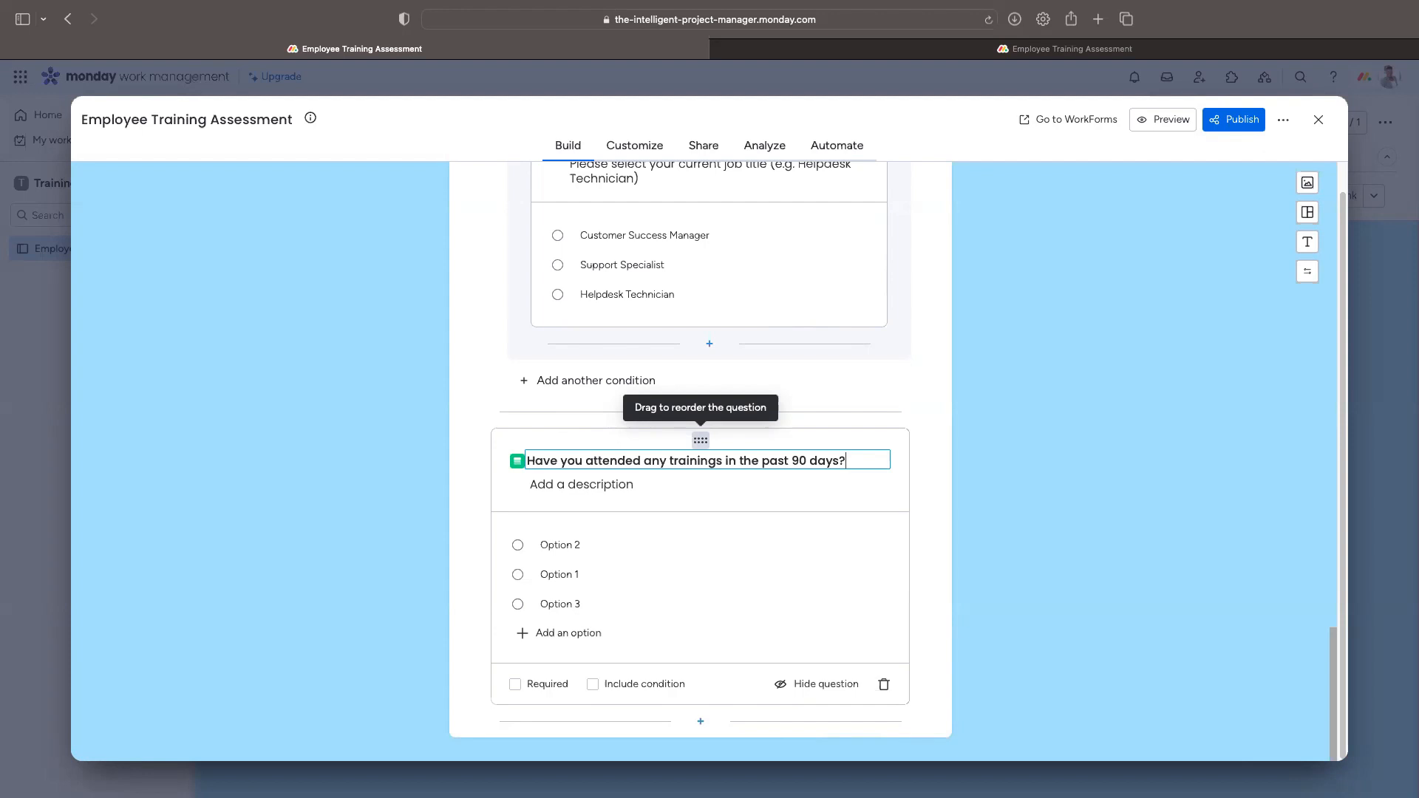
key(Tab)
text(S)
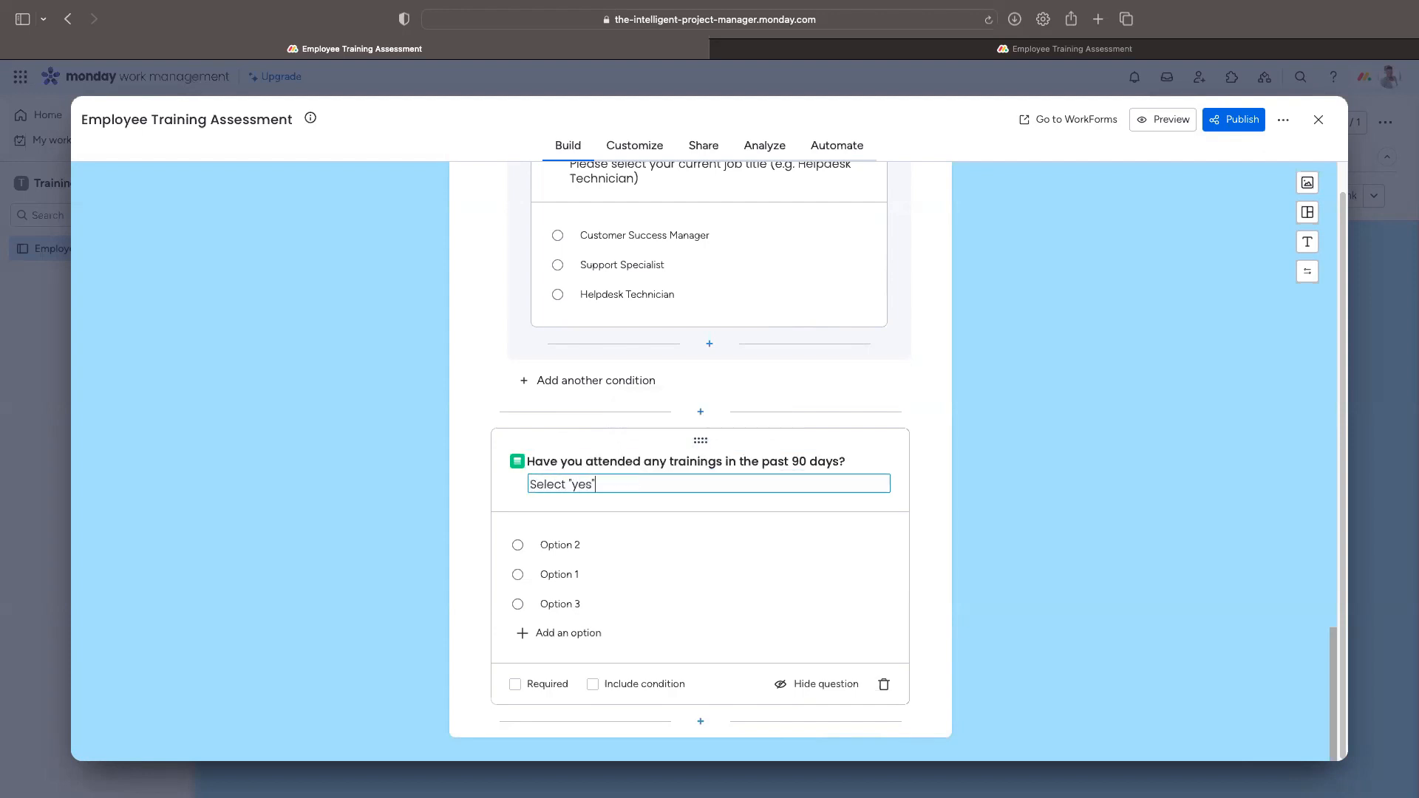
text(ttended training)
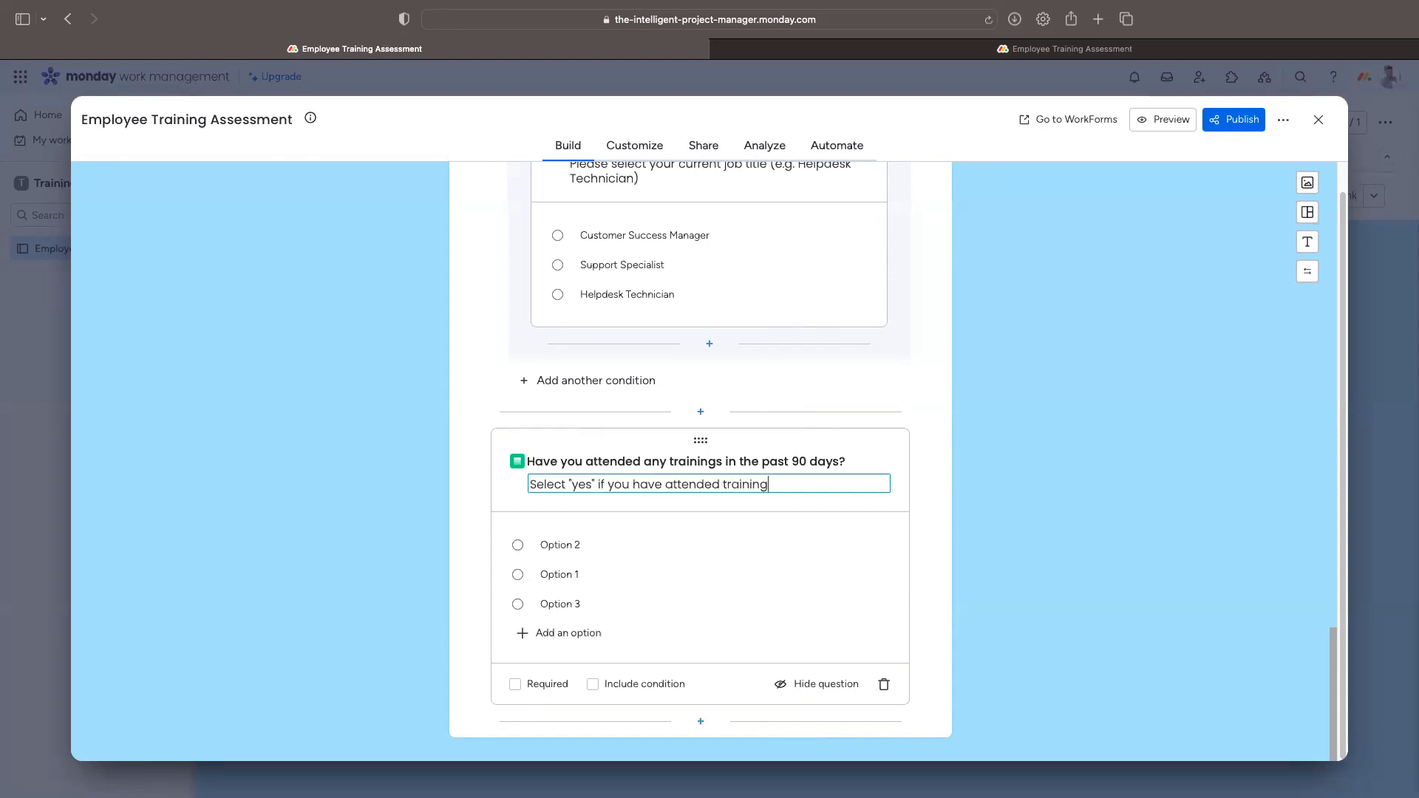
text(s. If not, select "no.)
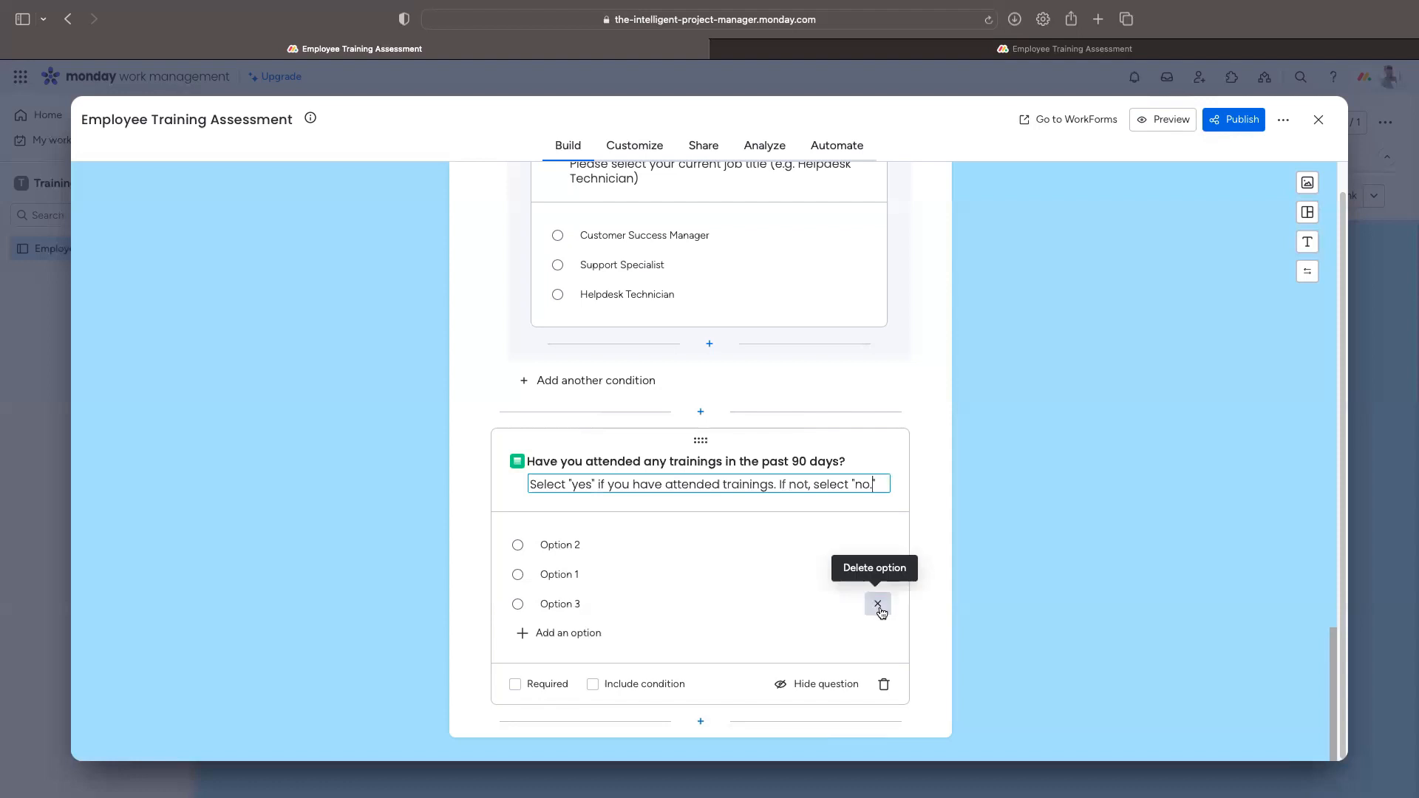
Step: Reduce the answers to Yes and No, make the question required, and add a condition
click(878, 604)
triple_click(562, 576)
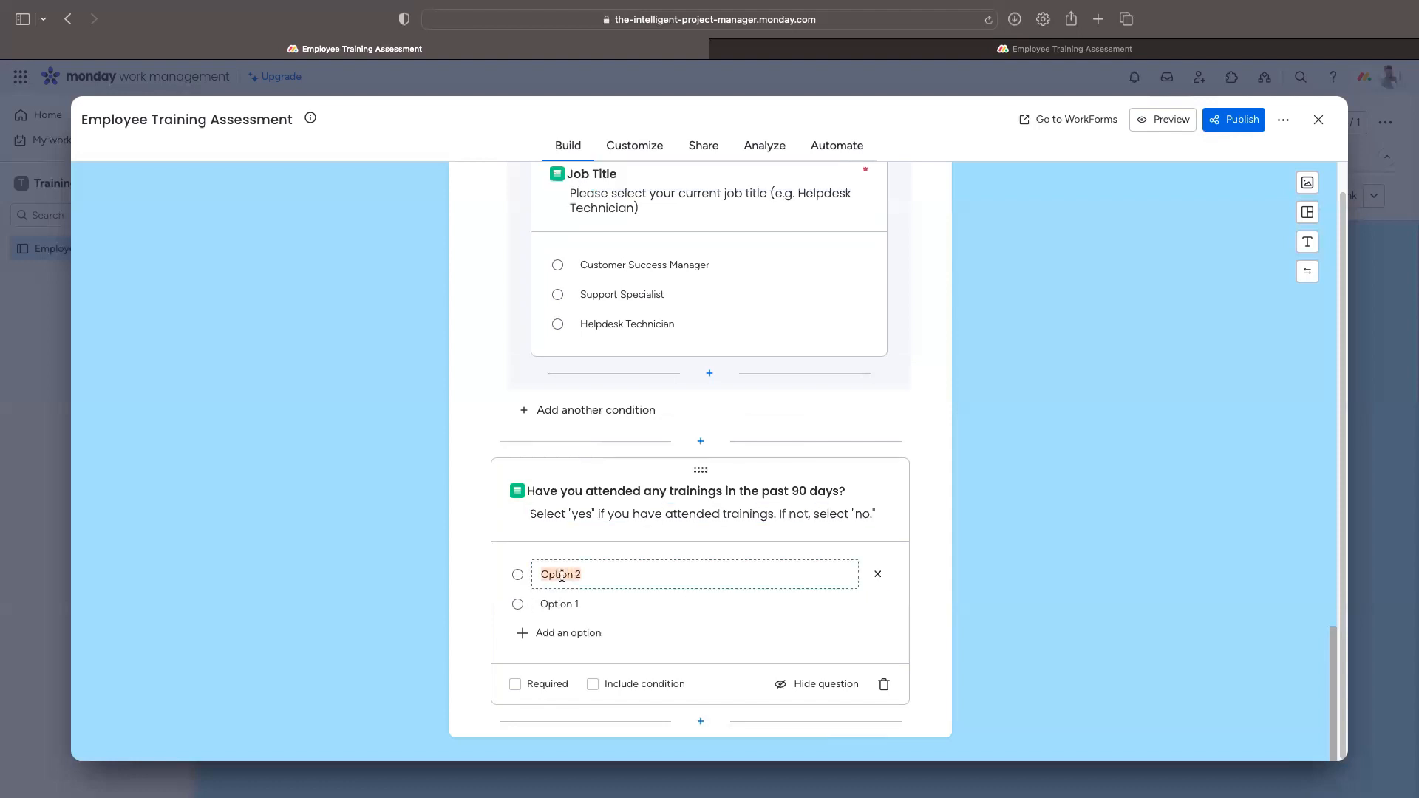
text(Yes)
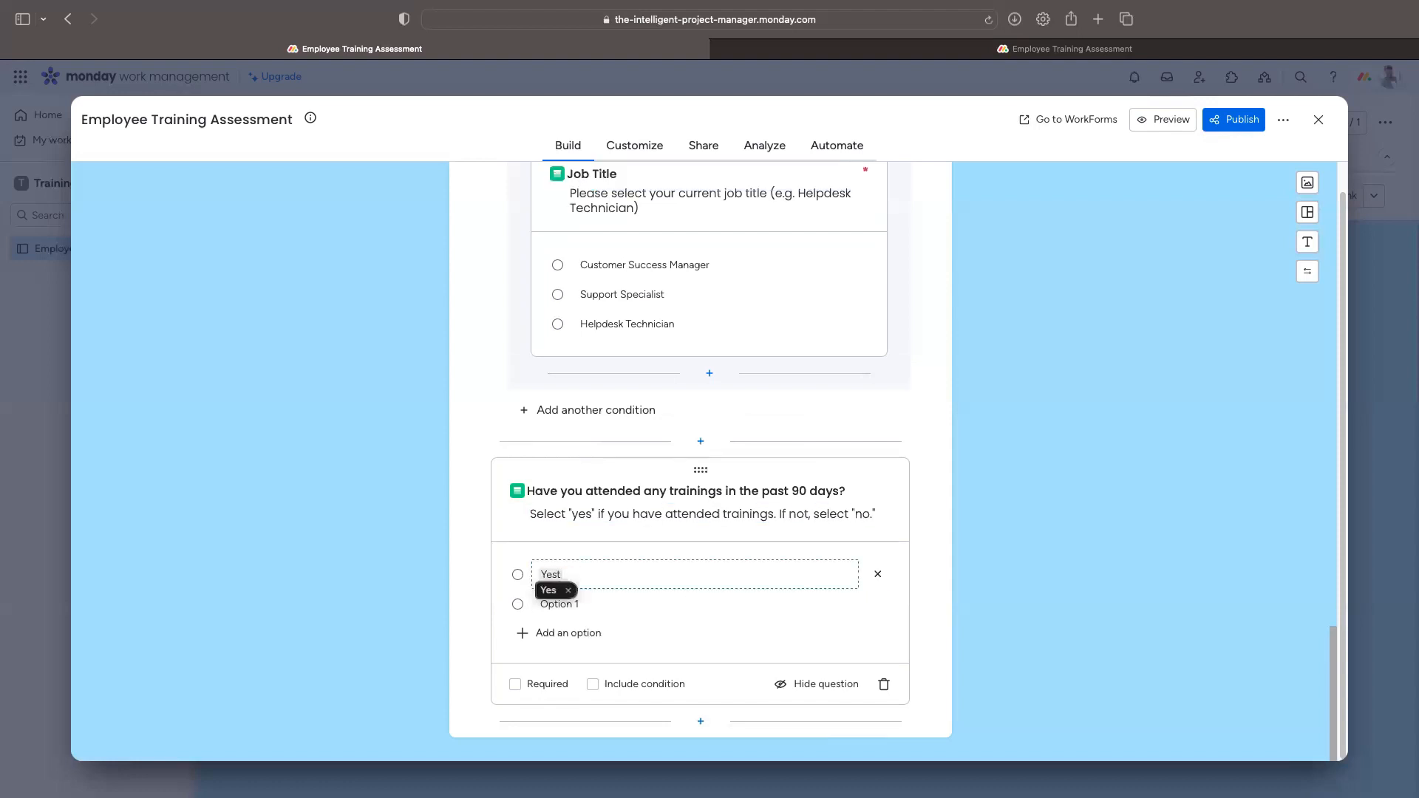
triple_click(572, 611)
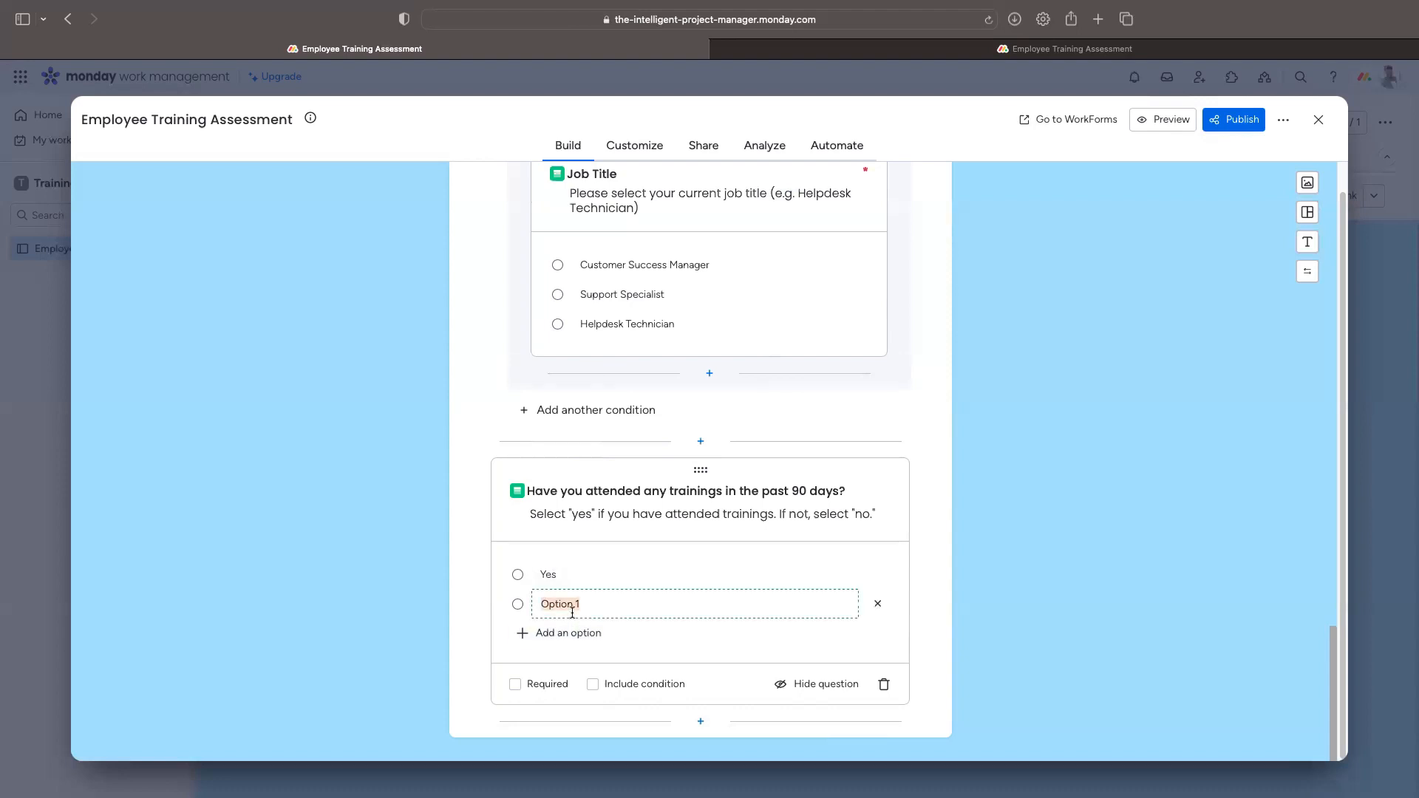
text(No)
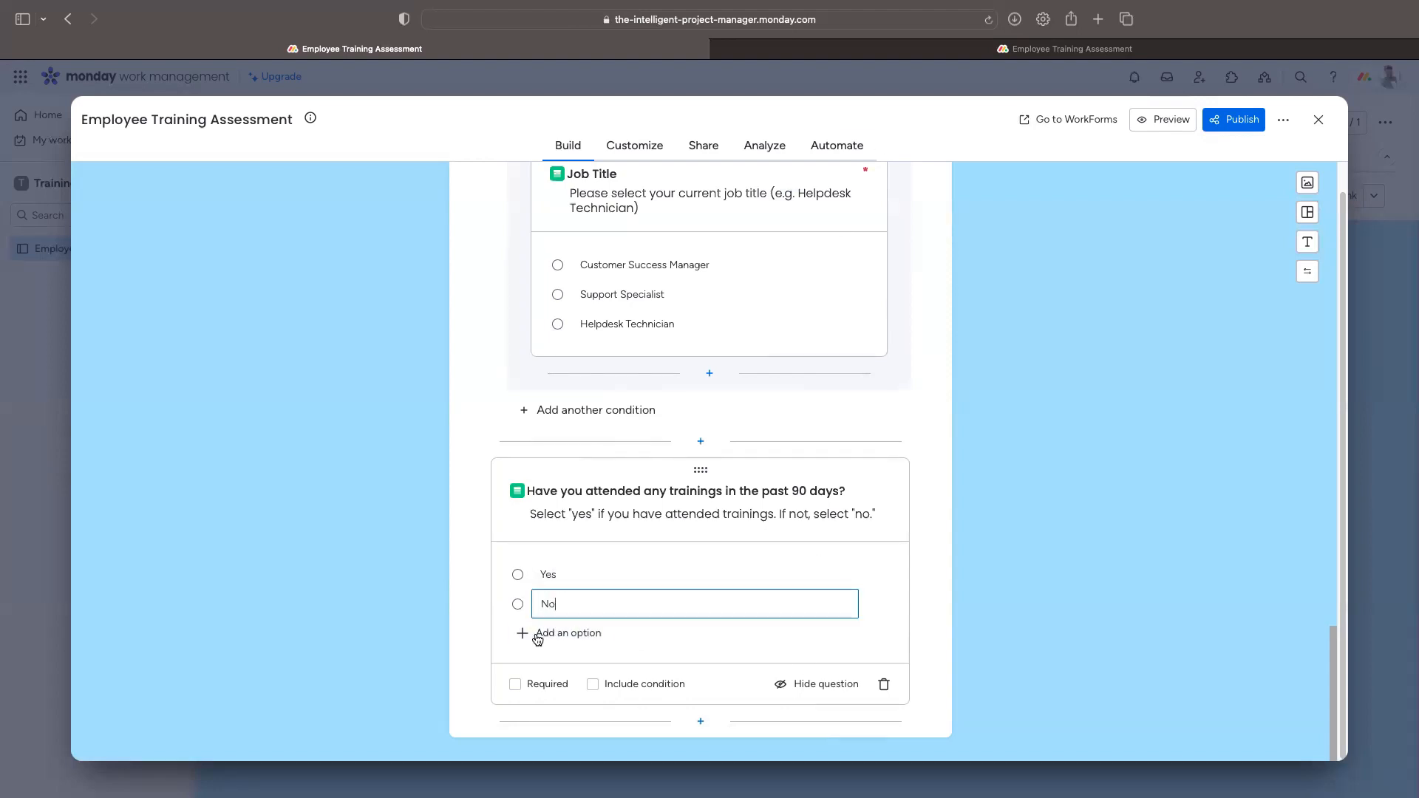
click(534, 688)
click(593, 684)
Step: Add a single-select follow-up question under the No condition
scroll(740, 628, down, 2)
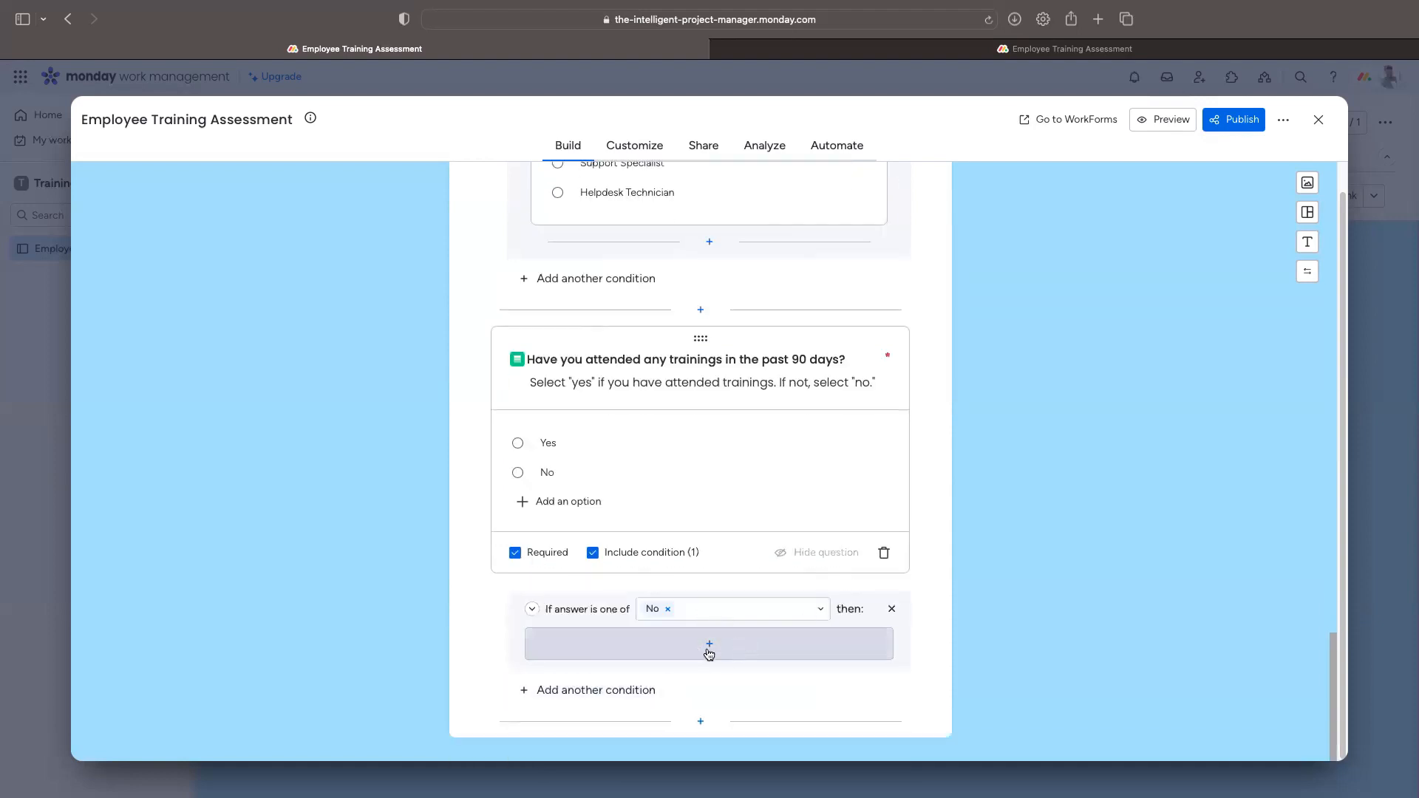
click(703, 644)
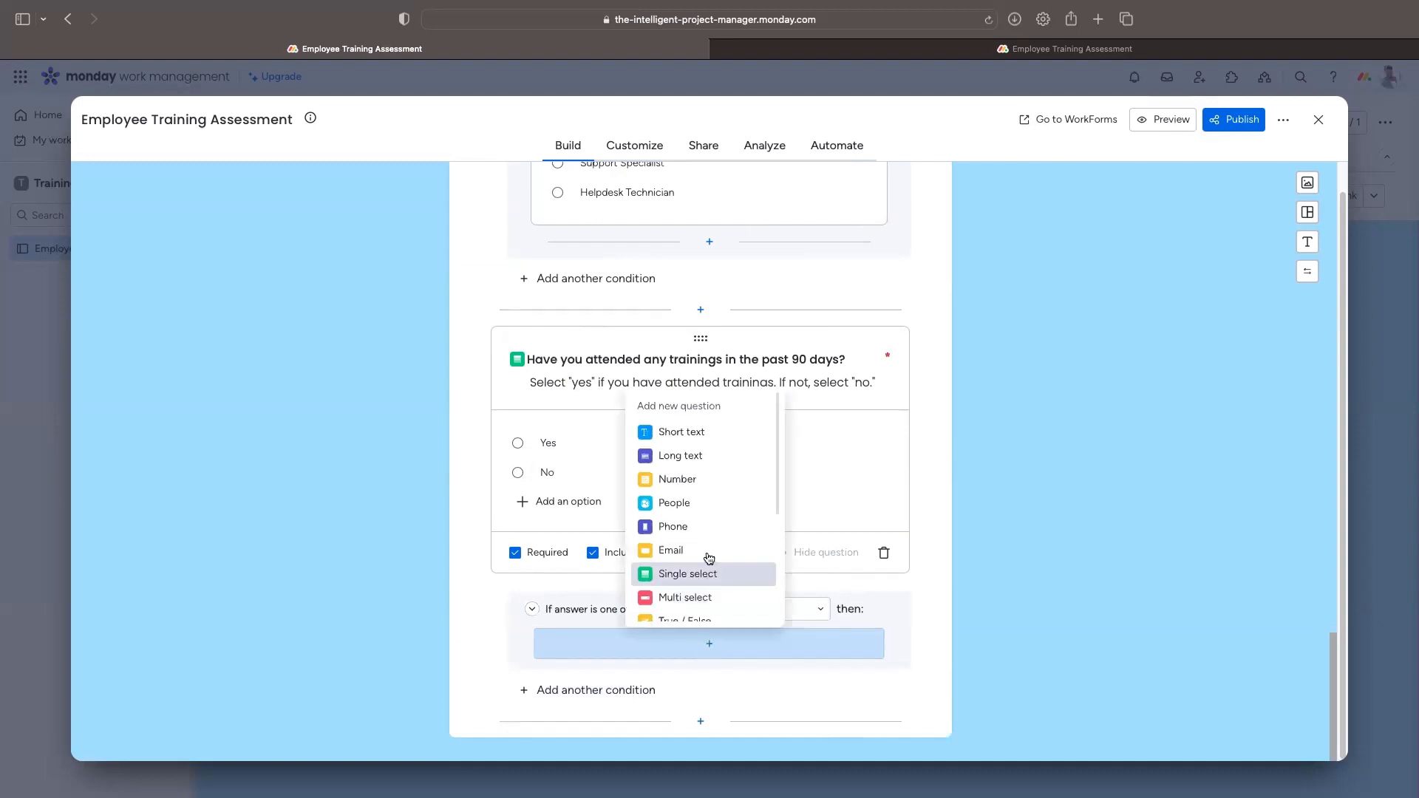
scroll(711, 551, down, 3)
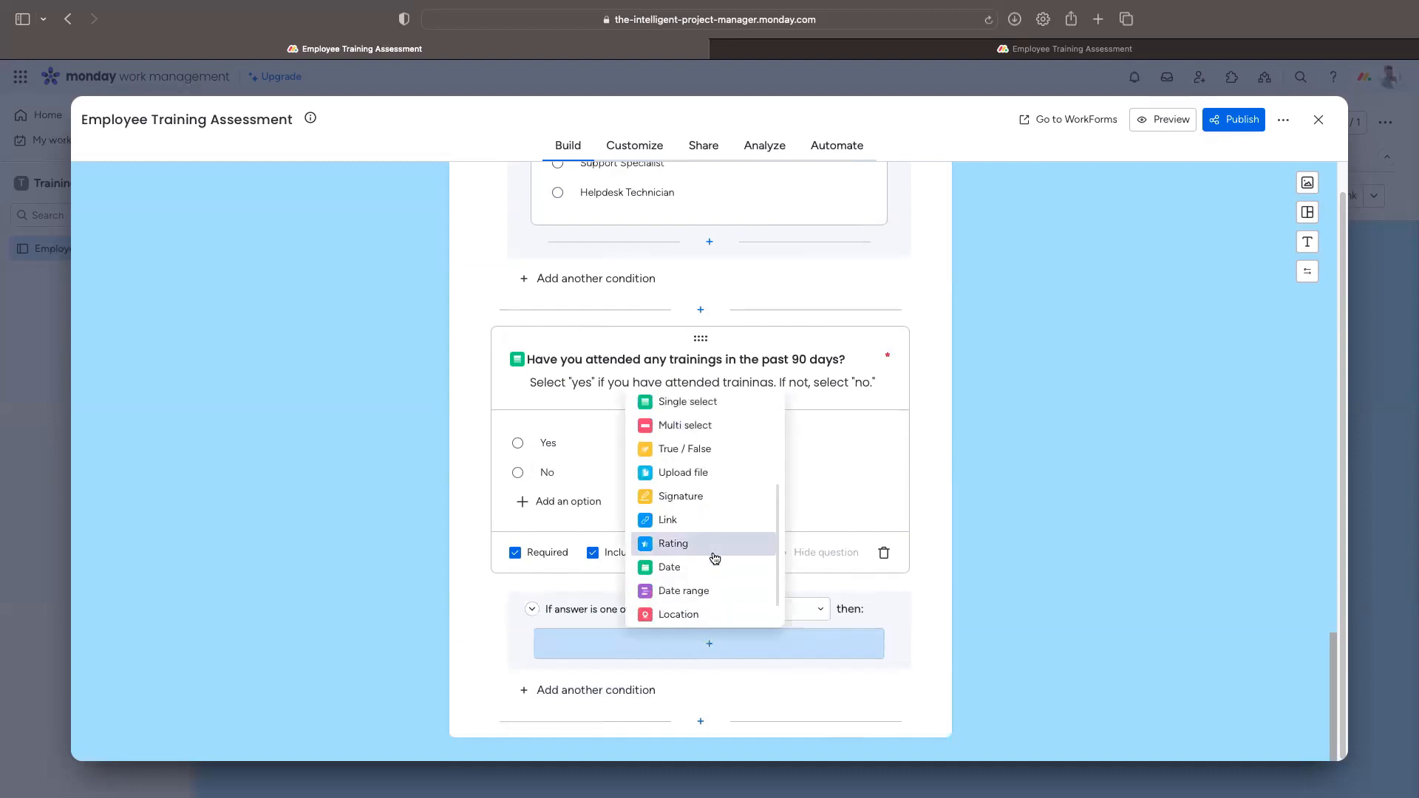
scroll(714, 558, up, 2)
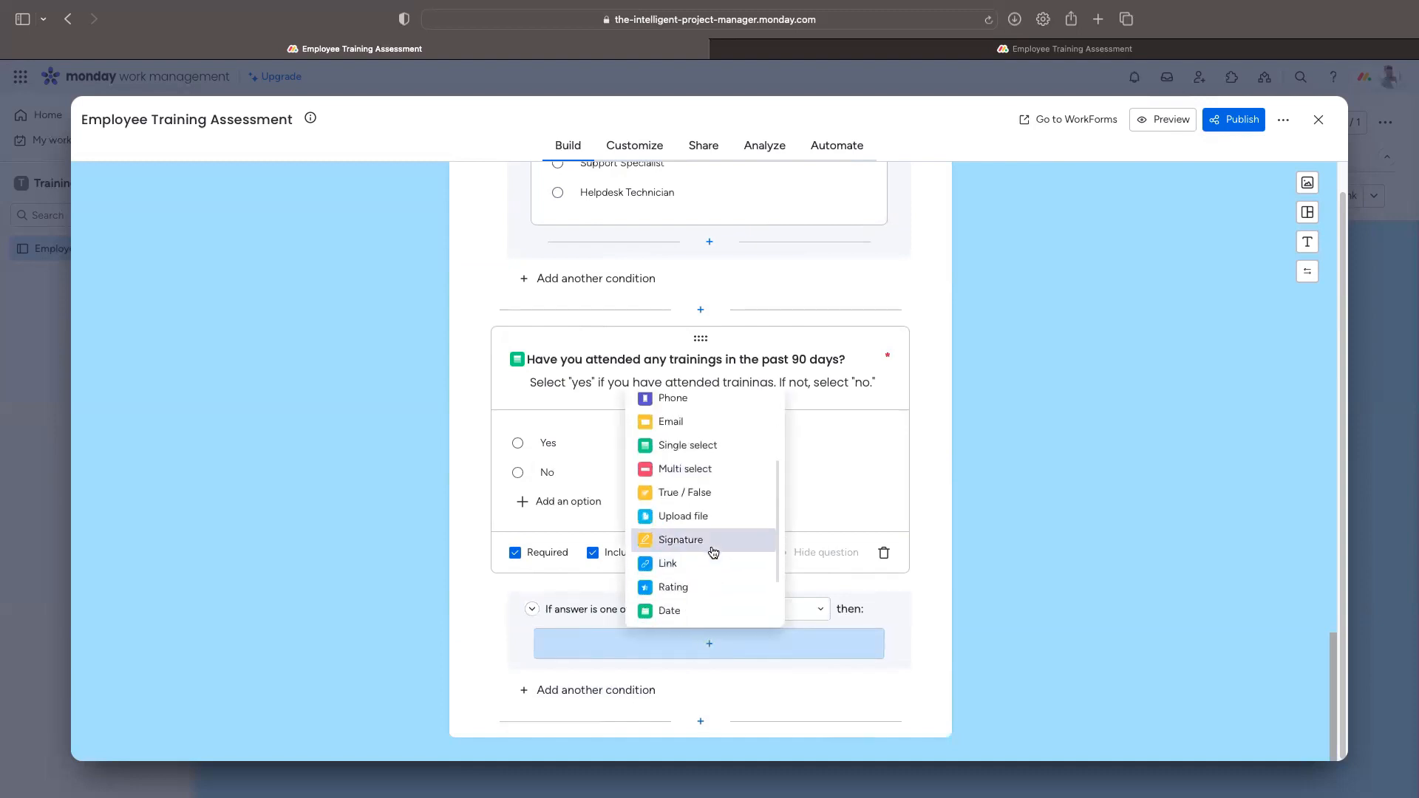
click(711, 446)
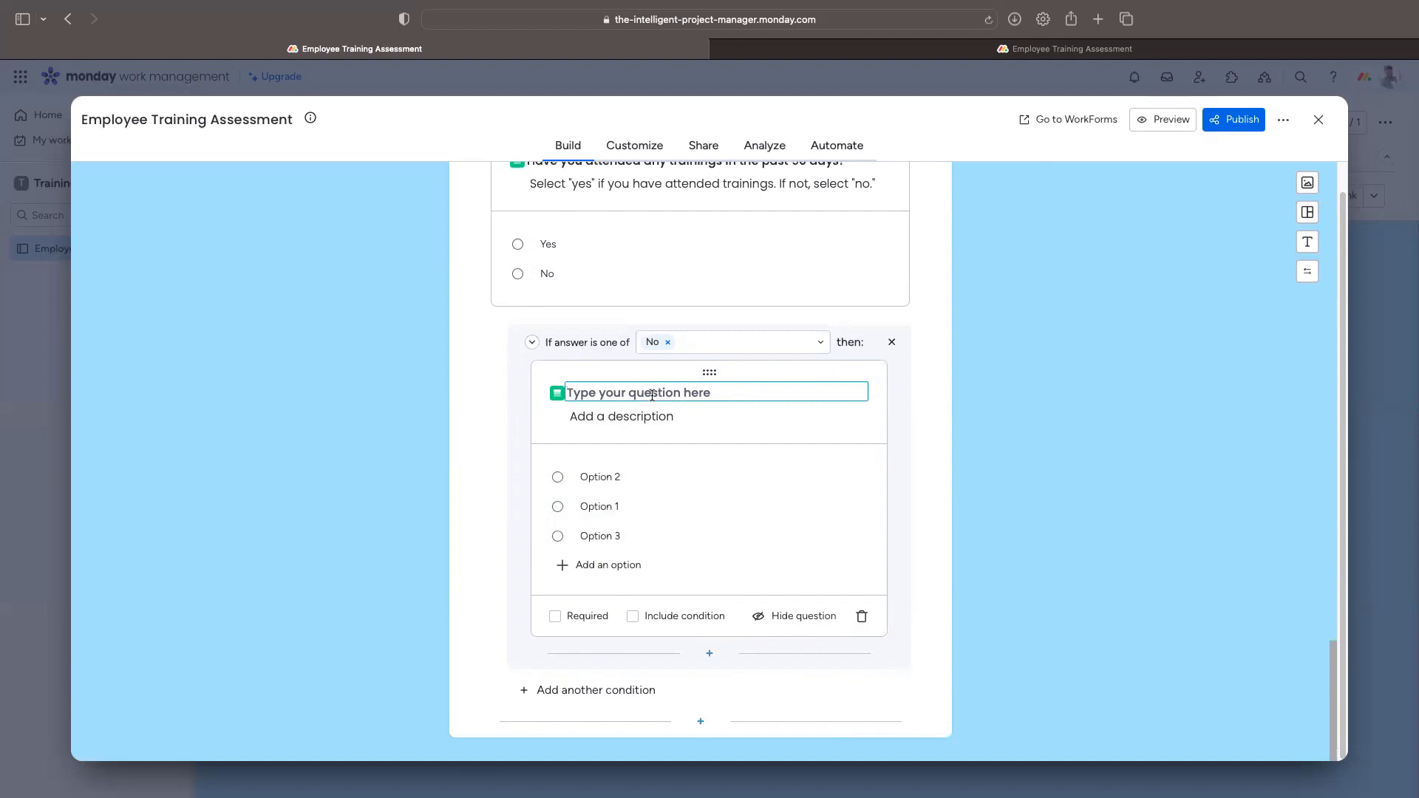
Step: Title the follow-up 'What has been your main challenge to attending training in the last 90 days?'
text(What barriers have you had to)
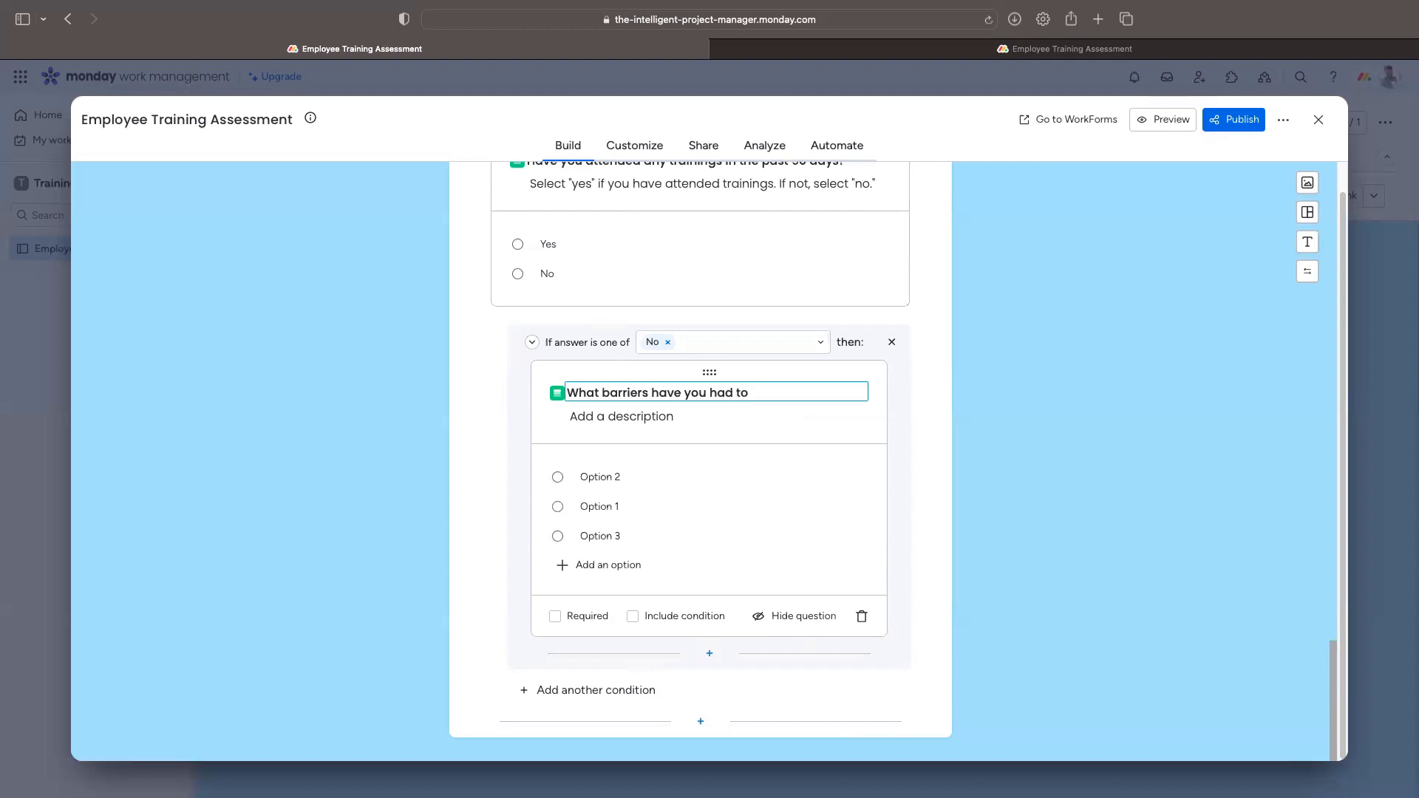
key(BackSpace)
key(BackSpace)
key(BackSpace)
key(BackSpace)
key(BackSpace)
key(BackSpace)
key(BackSpace)
key(BackSpace)
key(BackSpace)
key(BackSpace)
text(prevented)
key(BackSpace)
key(BackSpace)
key(BackSpace)
key(BackSpace)
key(BackSpace)
key(BackSpace)
key(BackSpace)
key(BackSpace)
key(BackSpace)
key(BackSpace)
key(BackSpace)
key(BackSpace)
key(BackSpace)
key(BackSpace)
key(BackSpace)
key(BackSpace)
key(BackSpace)
key(BackSpace)
key(BackSpace)
key(BackSpace)
key(BackSpace)
key(BackSpace)
text(has been your main challenge )
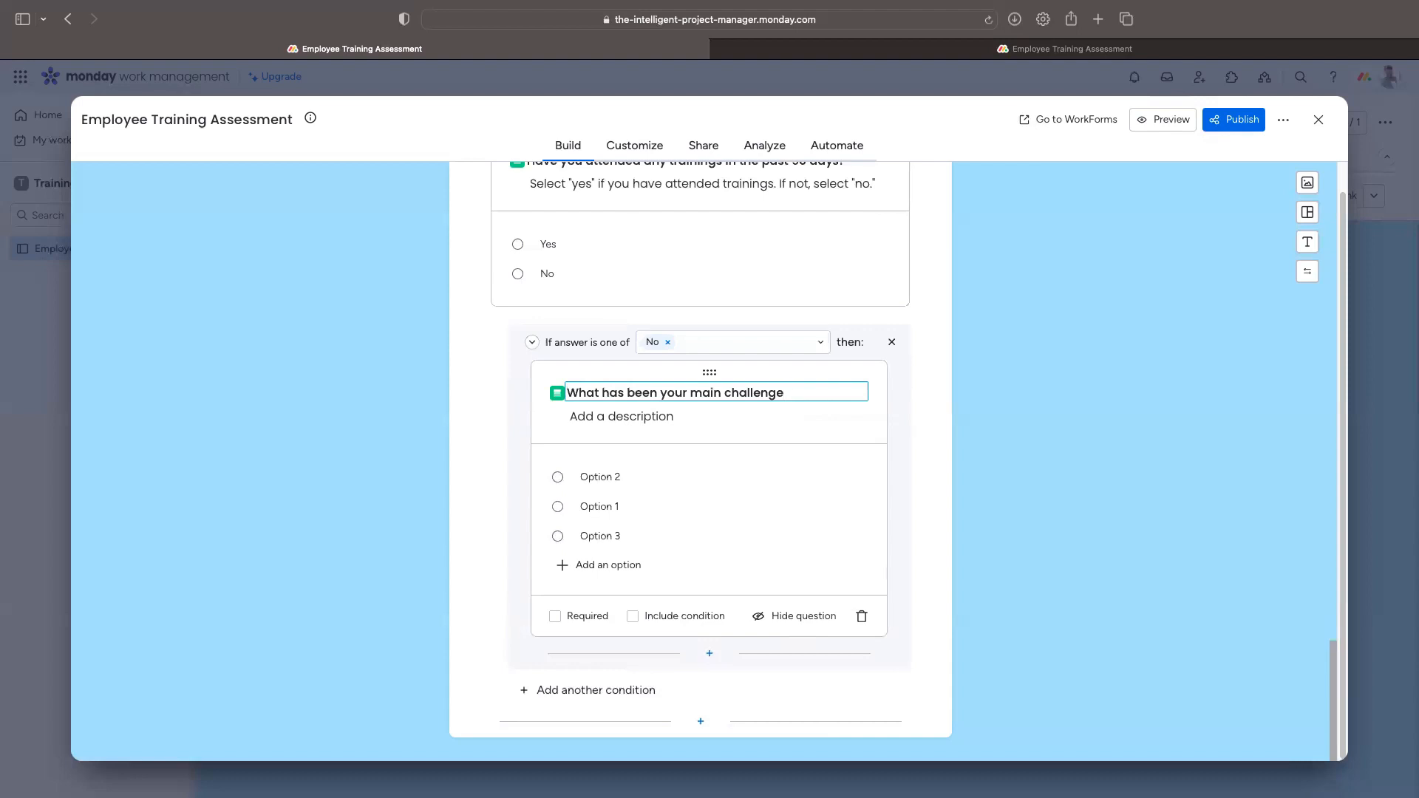
text(to attending train)
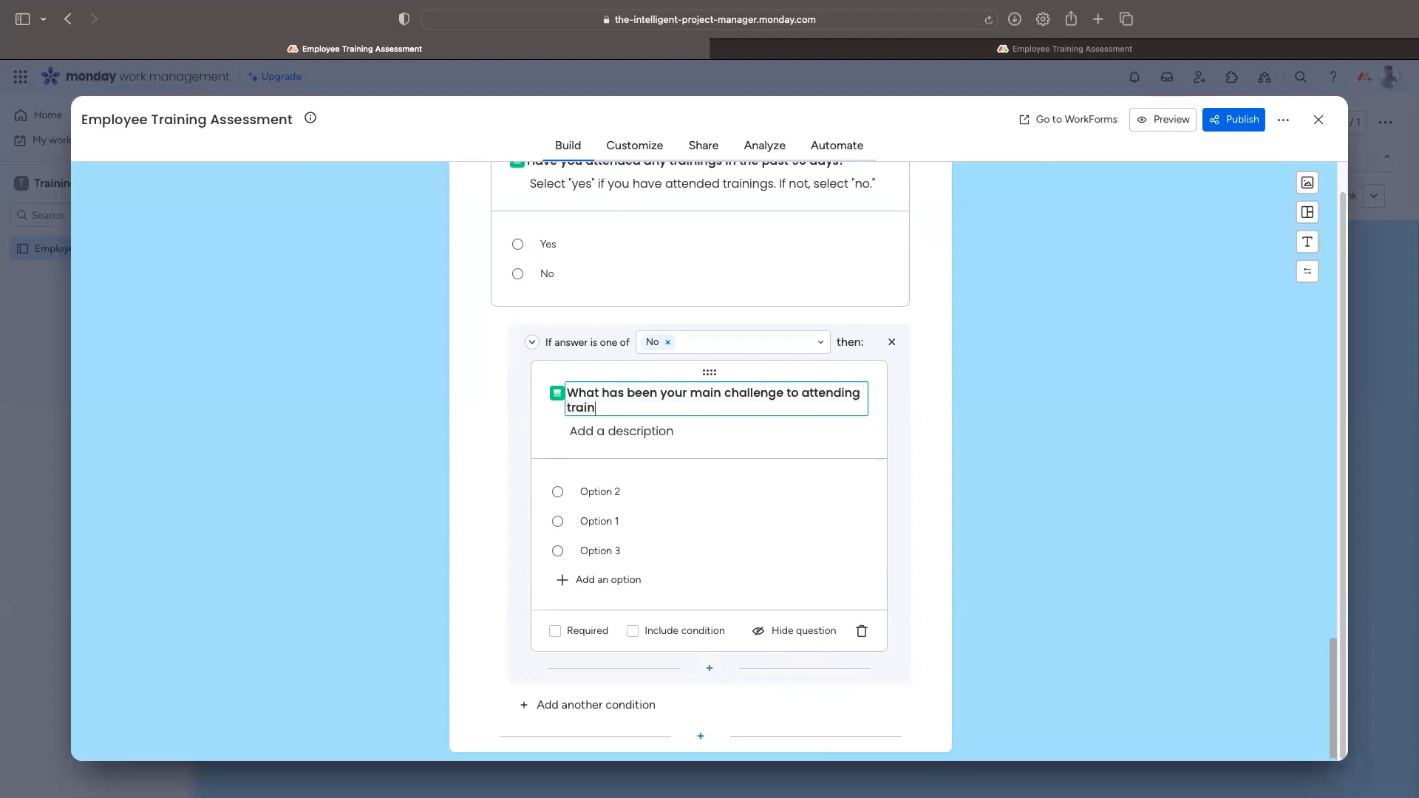
text(ing in the last 90 days?)
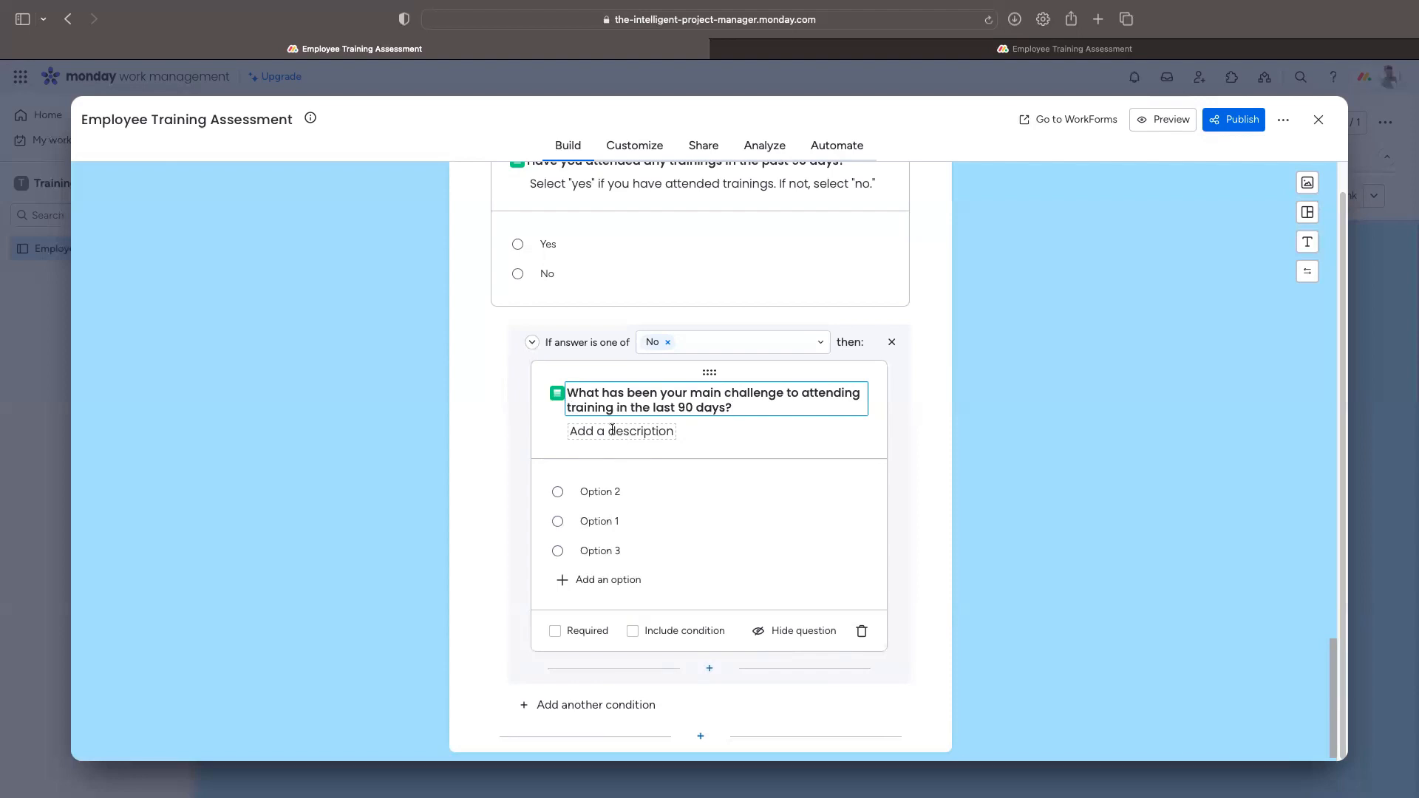
Step: Describe it as 'Select one of the following options'
click(640, 431)
text(Select your)
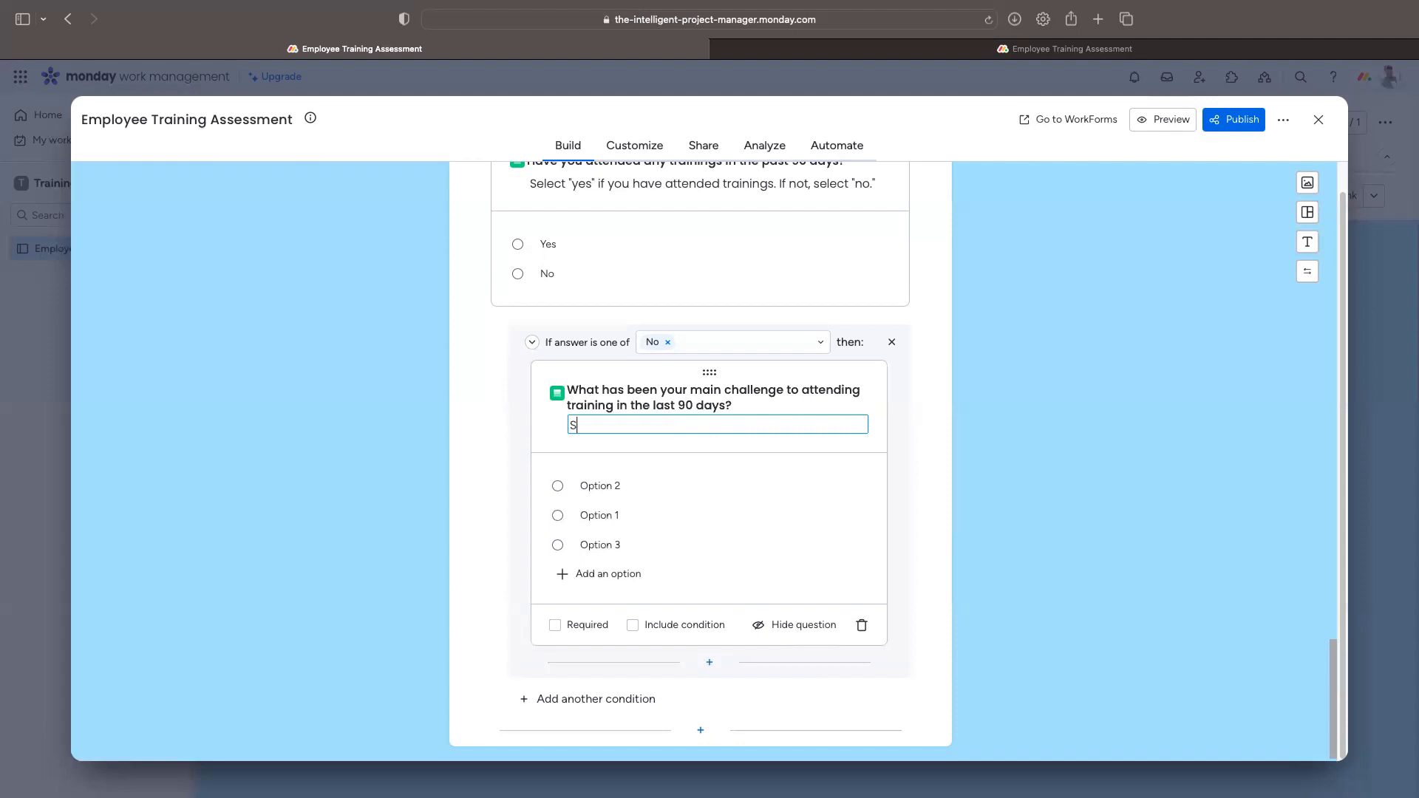
key(BackSpace)
key(BackSpace)
key(BackSpace)
key(BackSpace)
text(one of the following options)
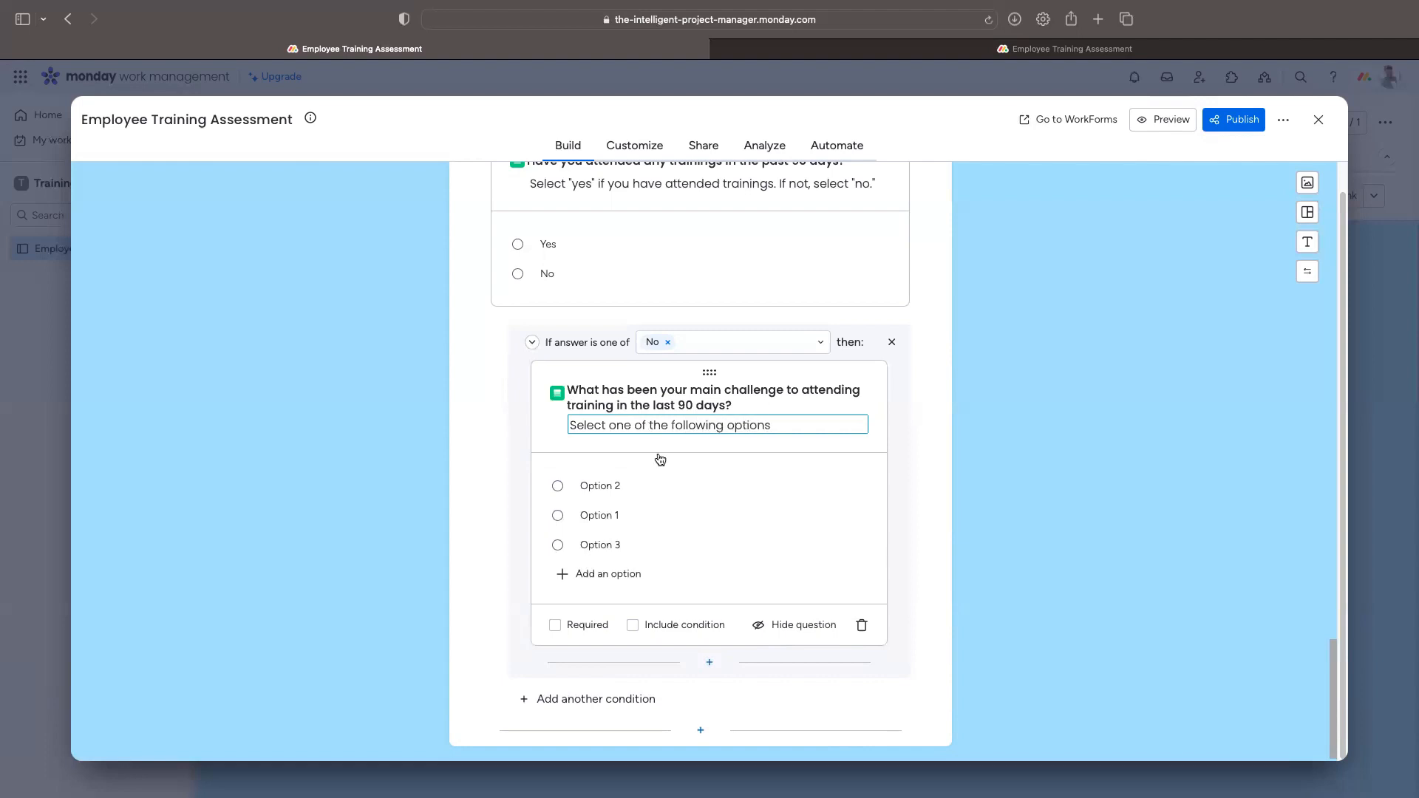
Step: Set answers Busy workload, Calendar constraints, Resource availability, Desired training not offered and Other
click(596, 485)
text(Bus)
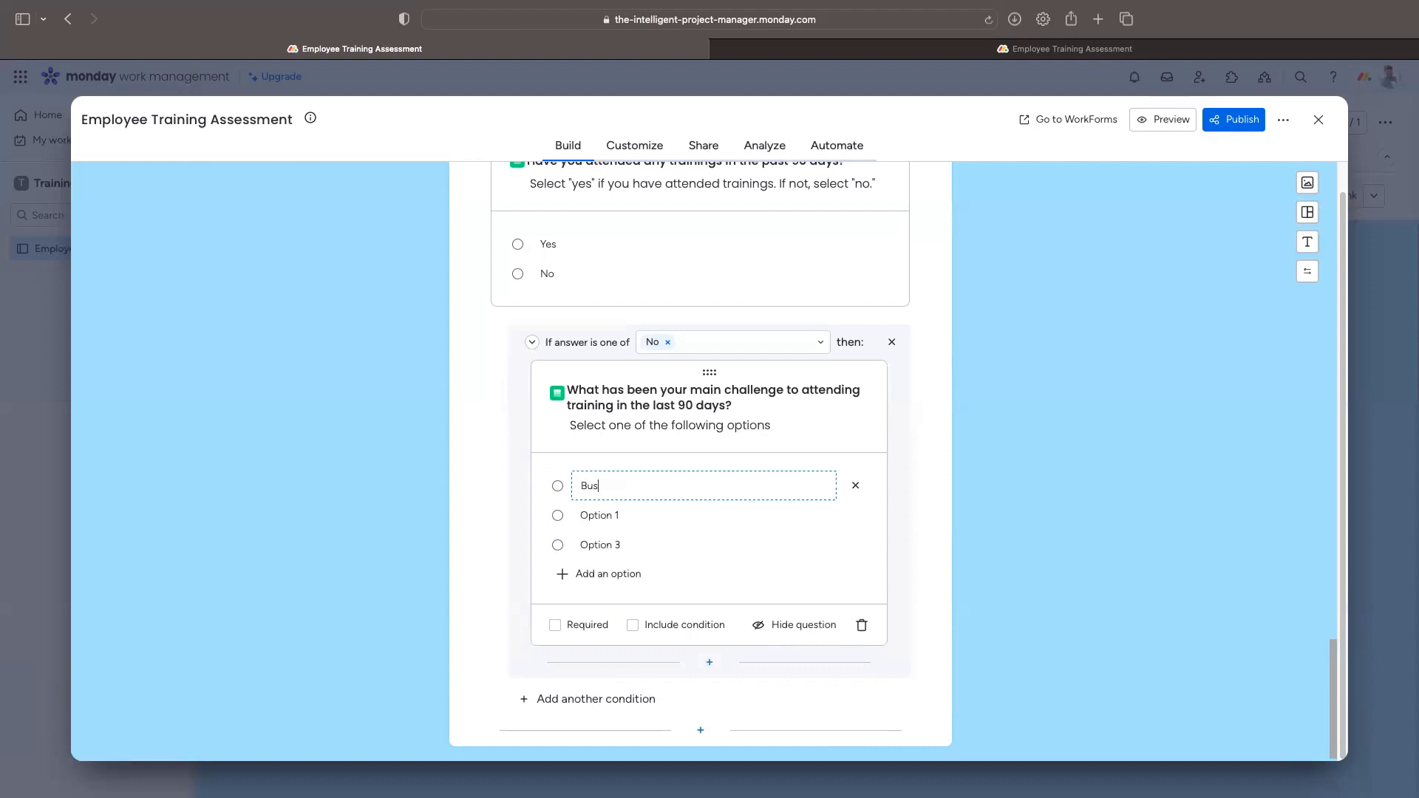
text(y workload)
click(610, 514)
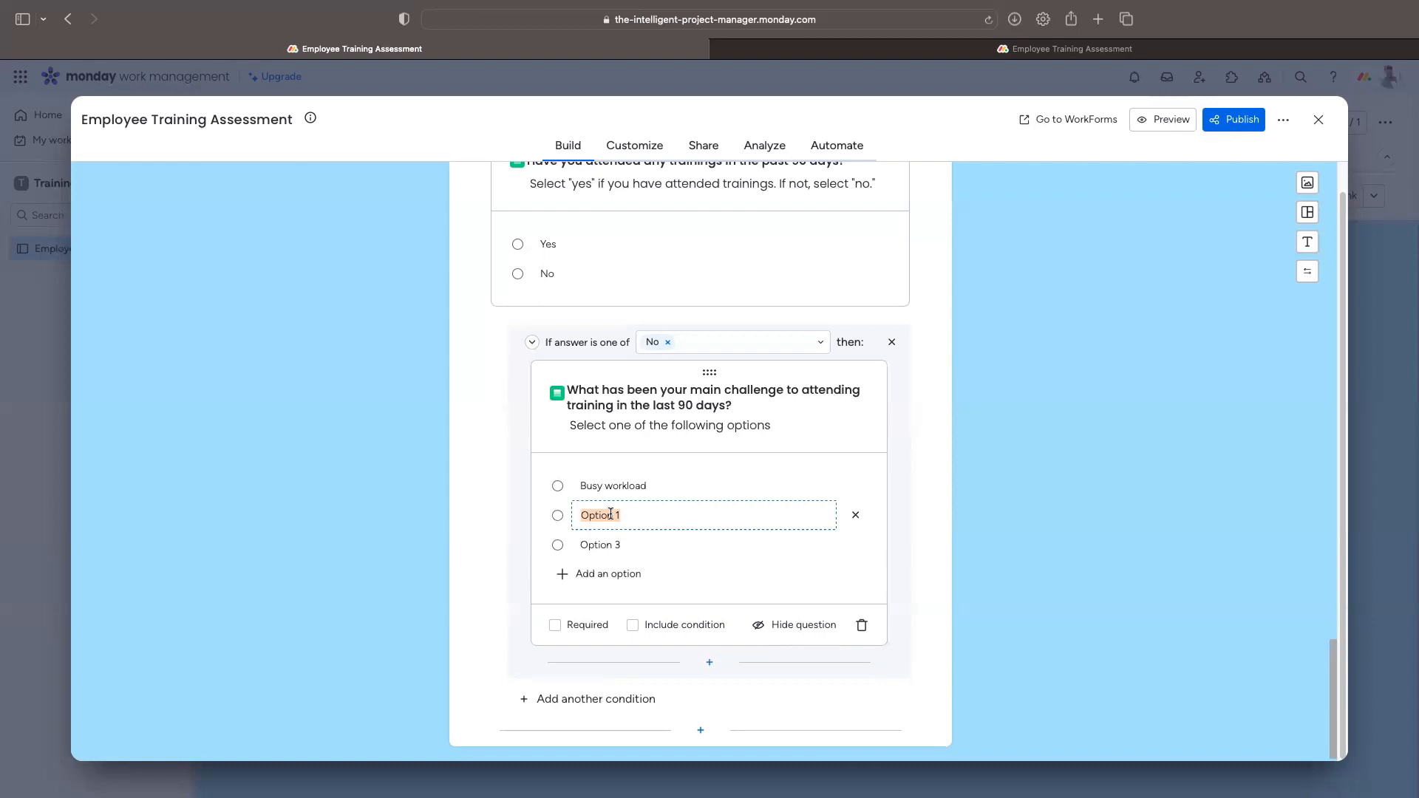
text(Calendar constratin)
key(BackSpace)
key(BackSpace)
key(BackSpace)
text(ints)
click(597, 547)
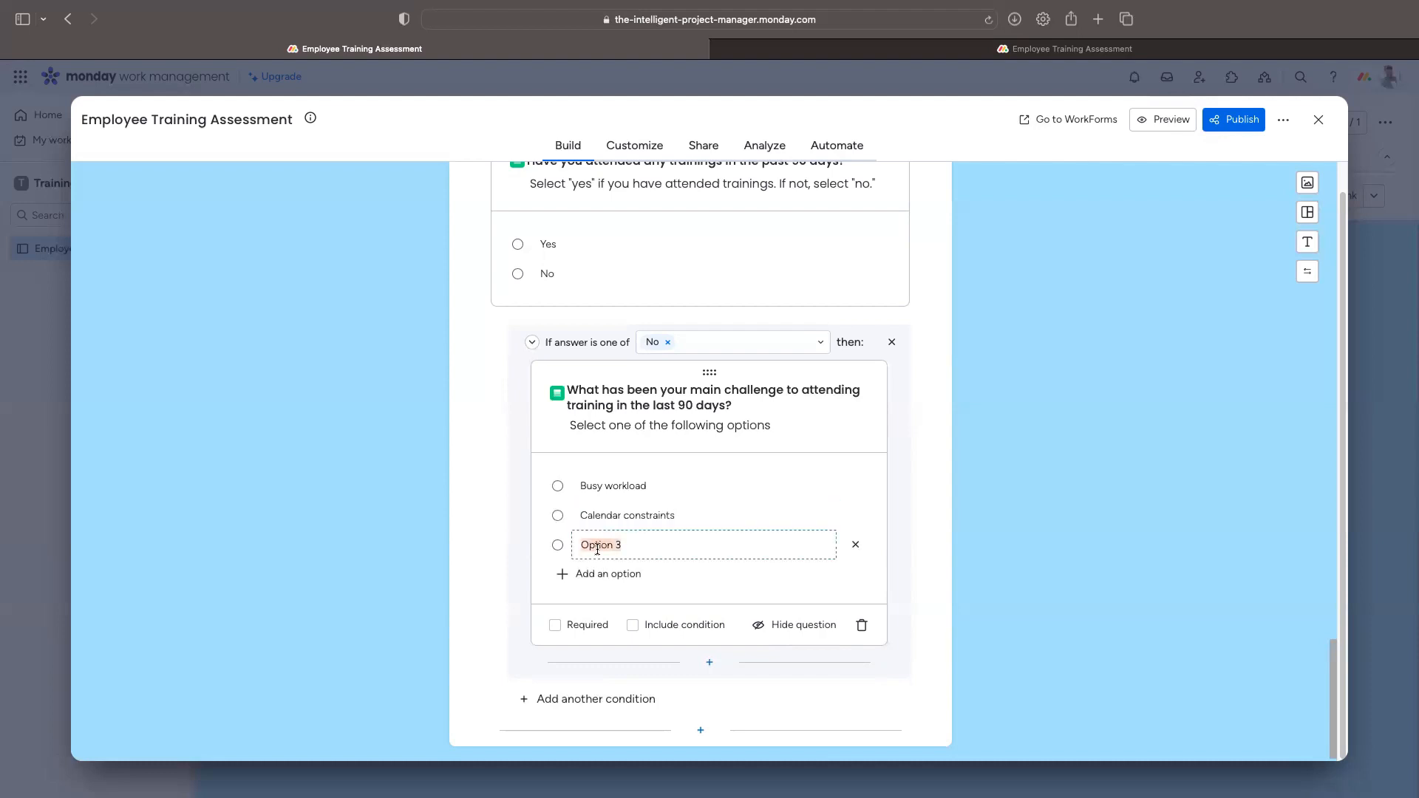
text(Resource avai)
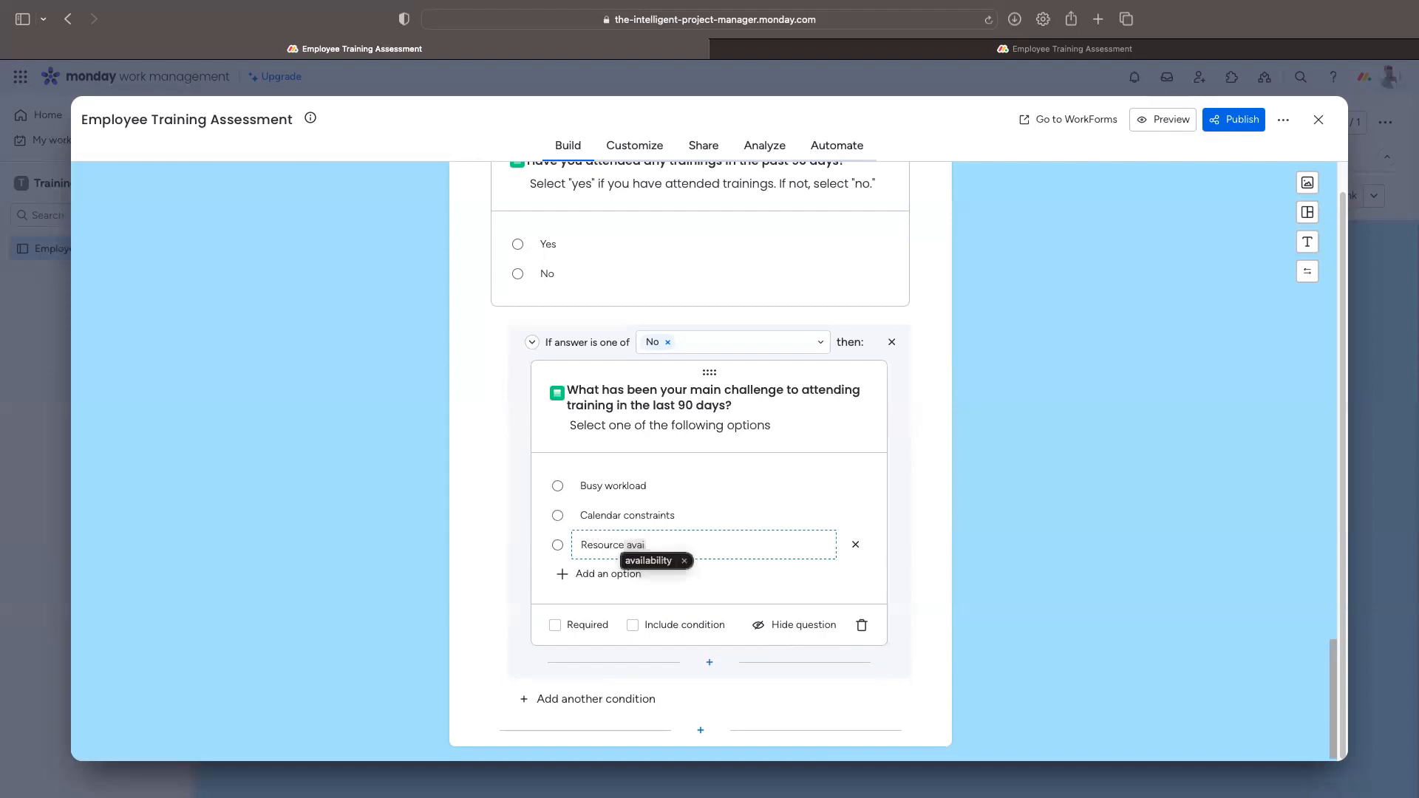
text(lability)
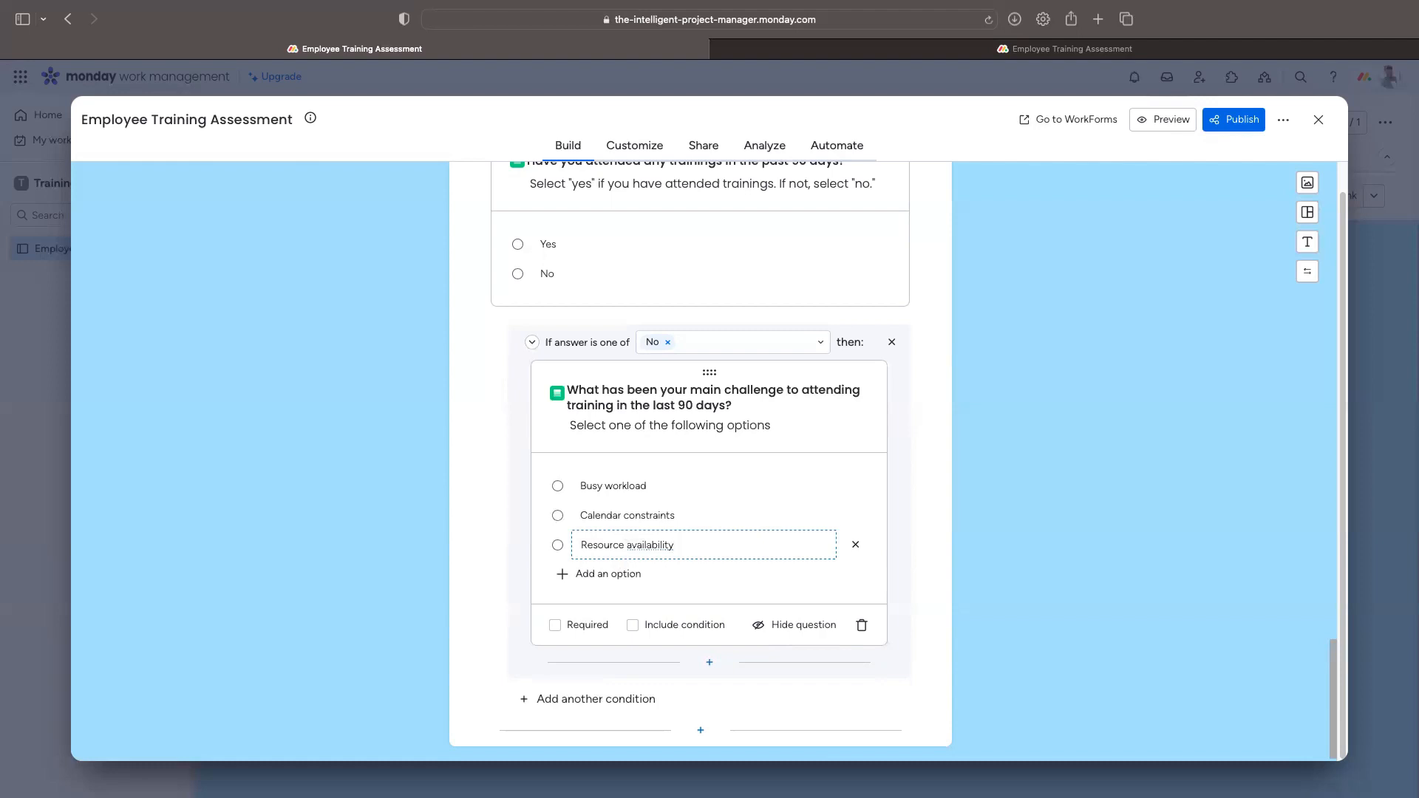
click(592, 574)
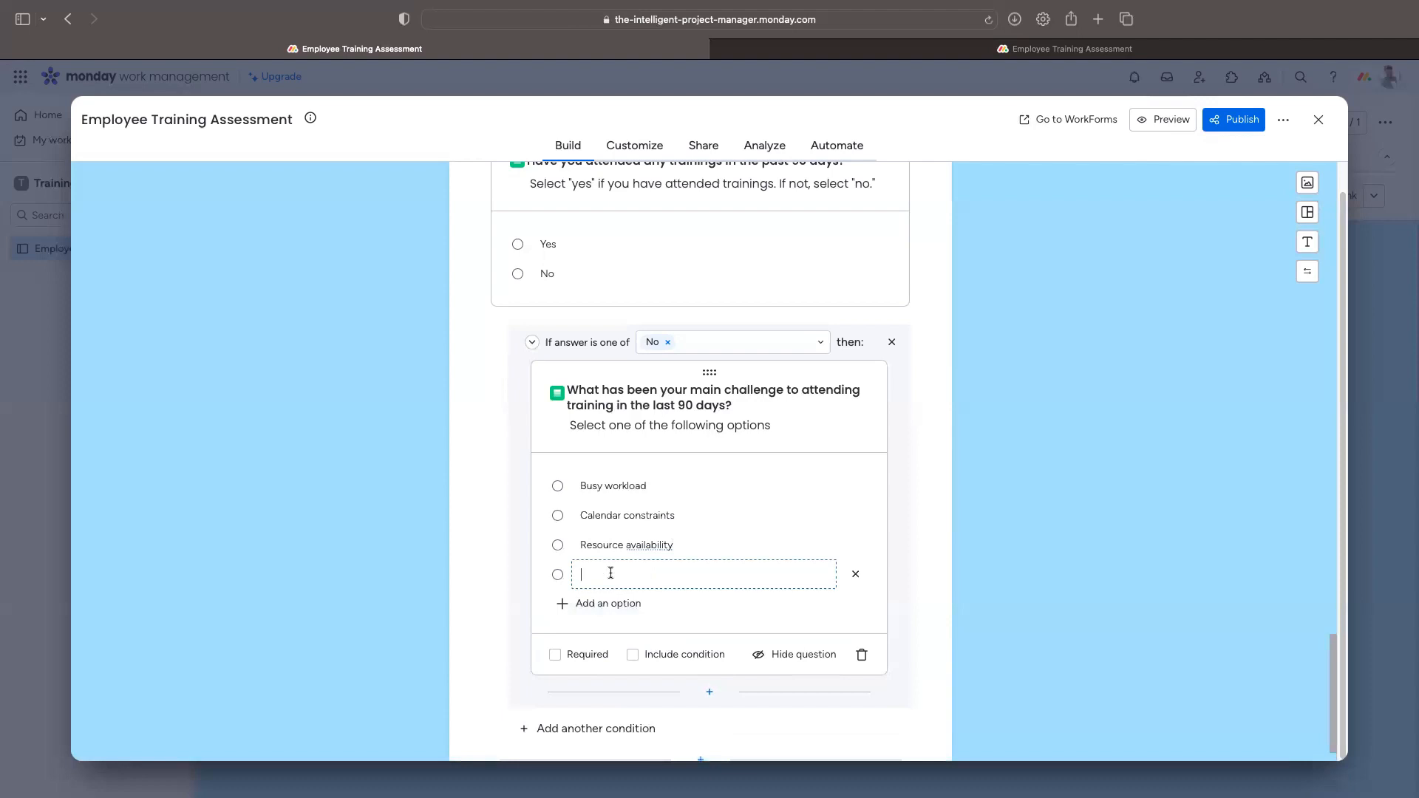
text(Desired training not offered)
click(600, 604)
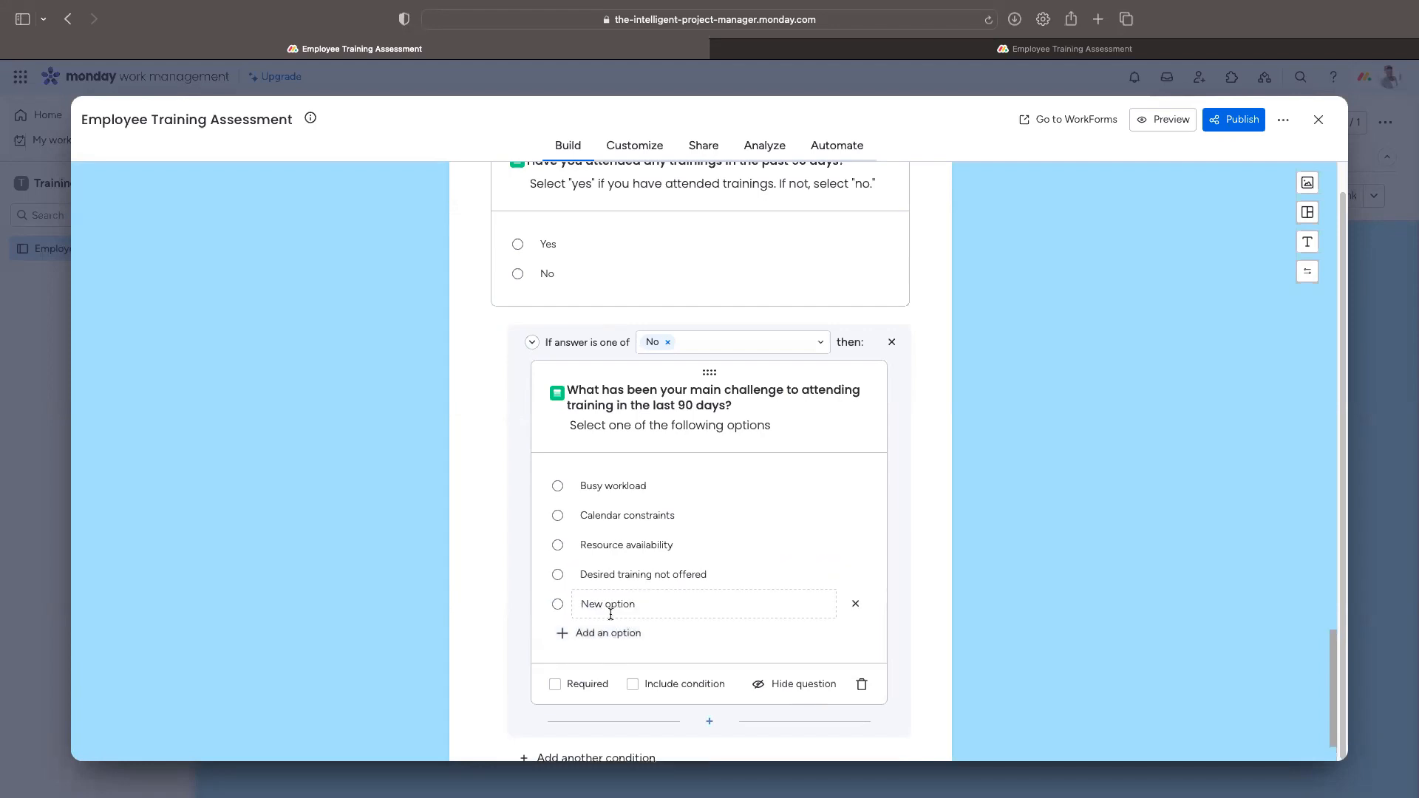
click(628, 606)
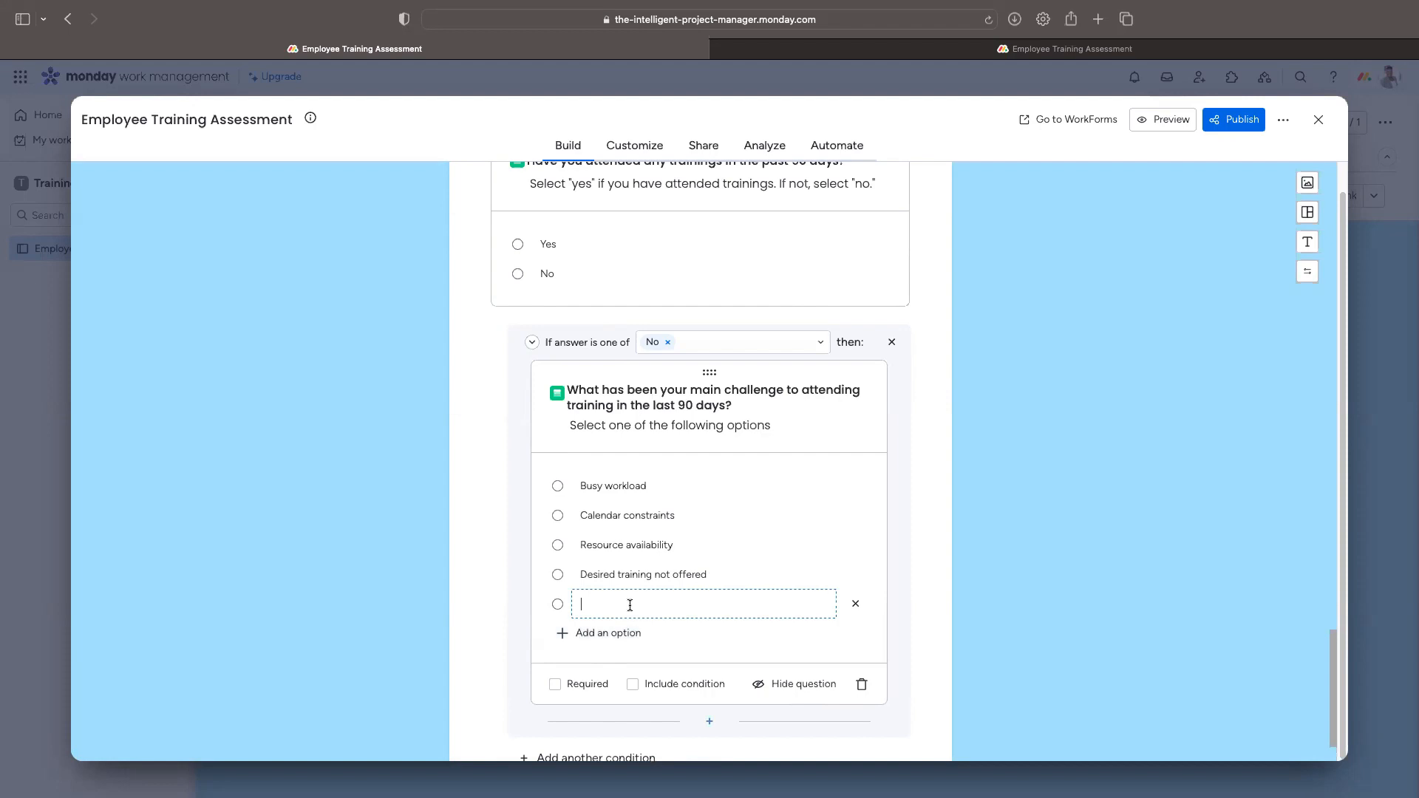
text(Other)
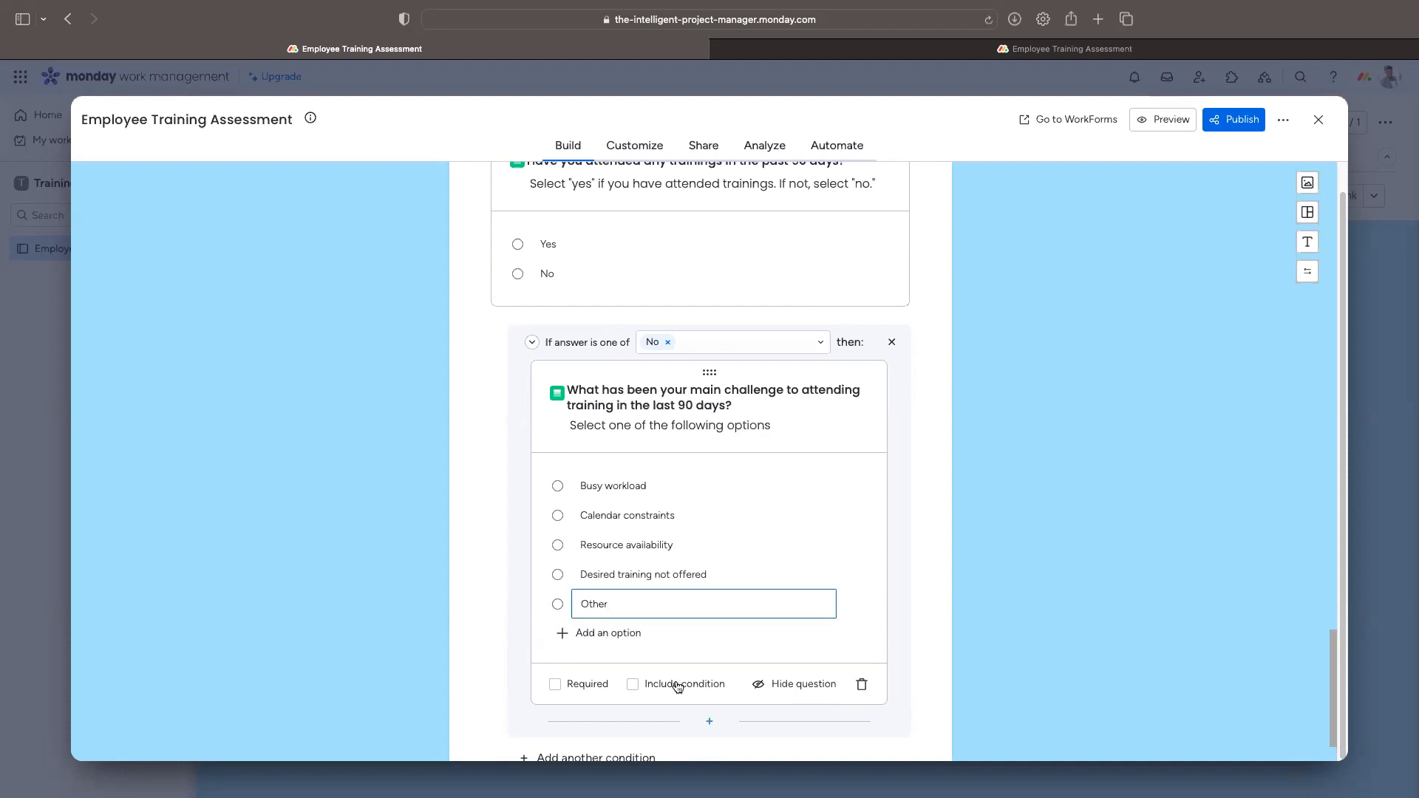
Step: Make the challenge question required and add a long-text follow-up triggered by Other
click(572, 684)
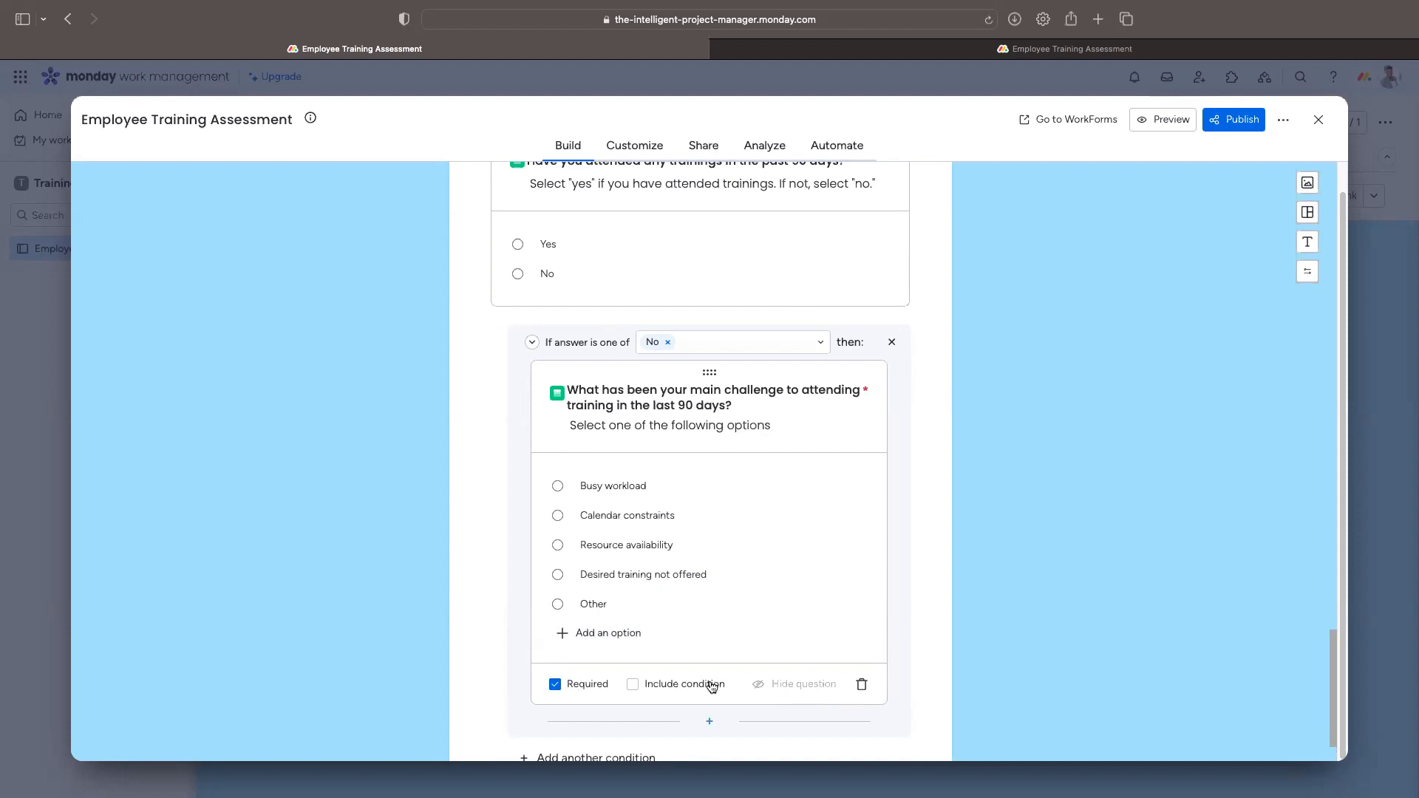
click(632, 684)
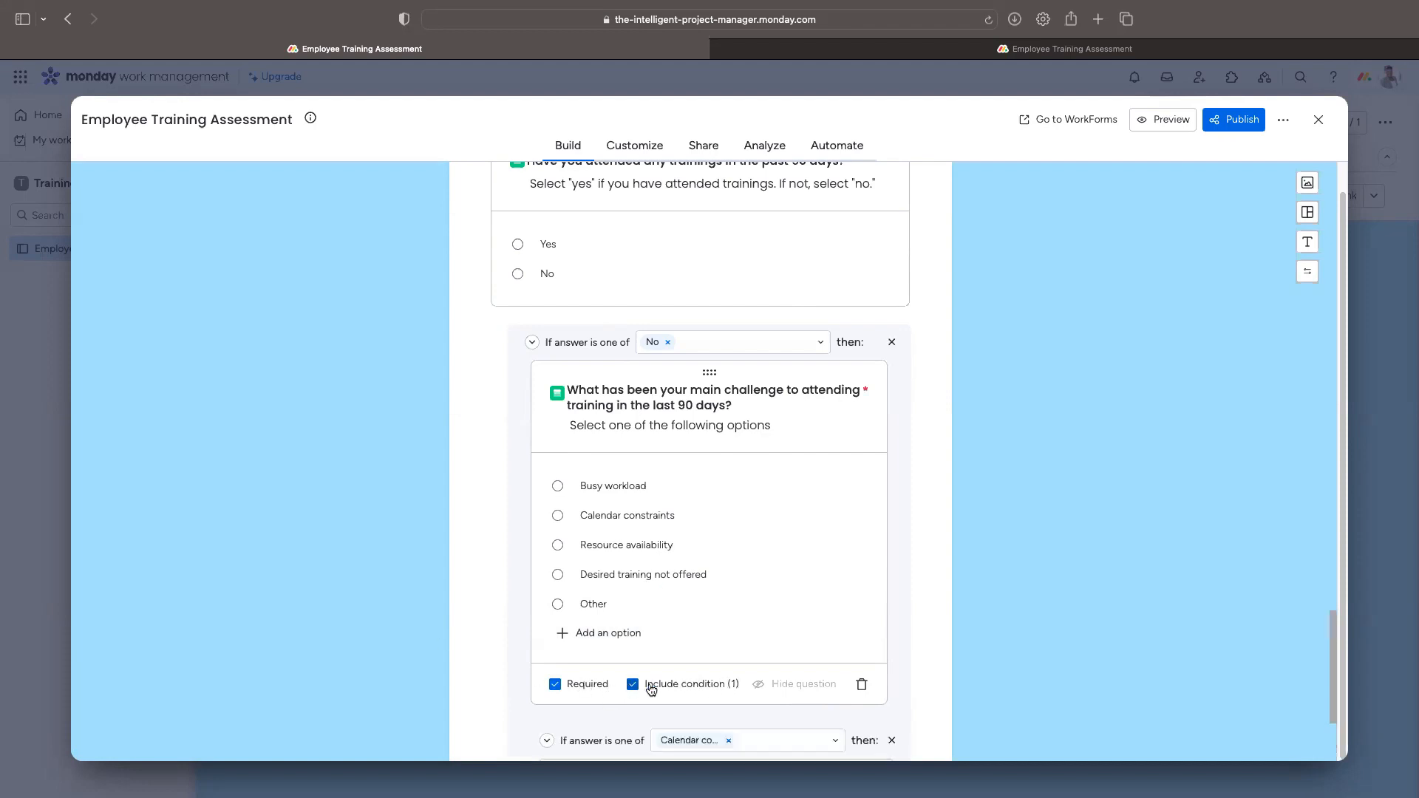
scroll(732, 680, down, 3)
click(728, 542)
text(Other)
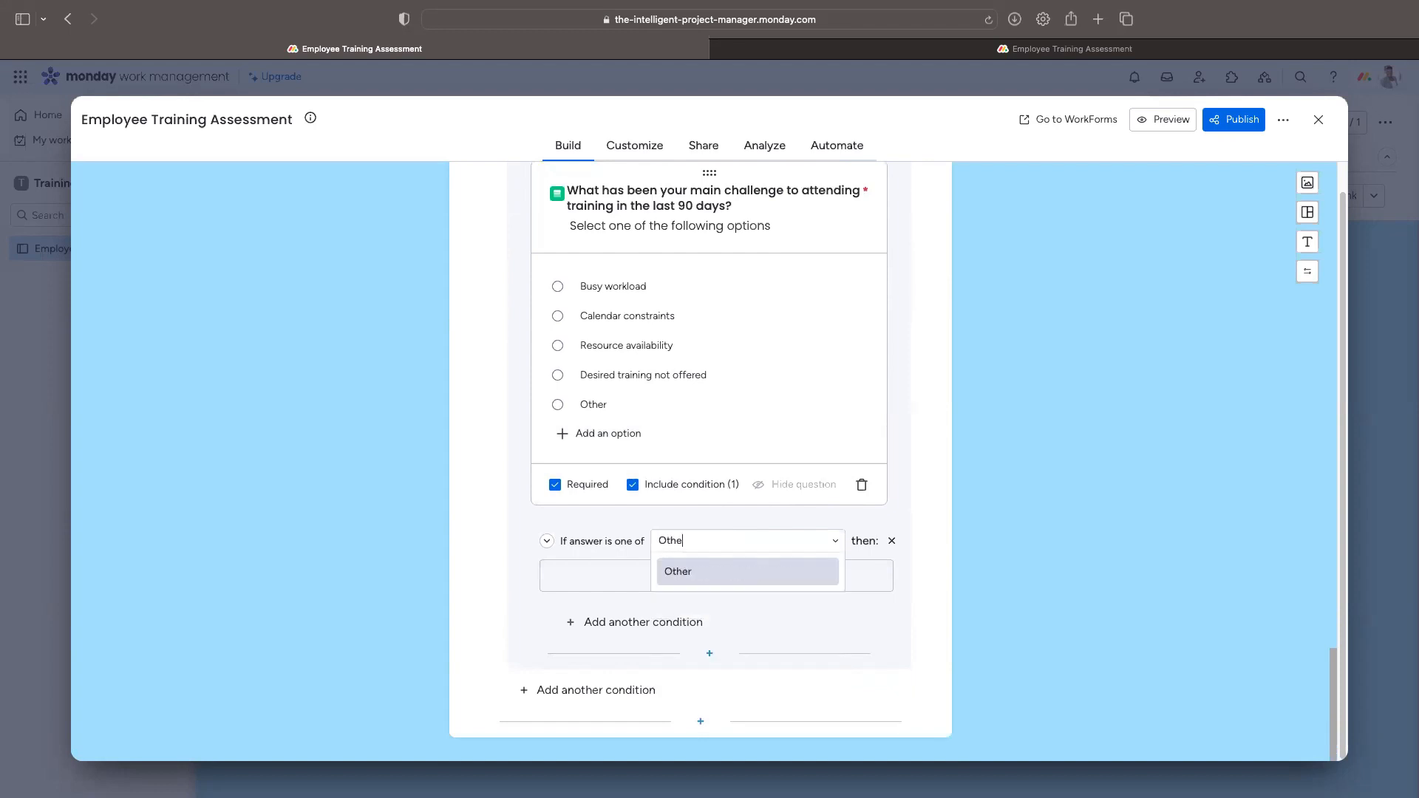
click(726, 575)
click(727, 578)
click(732, 387)
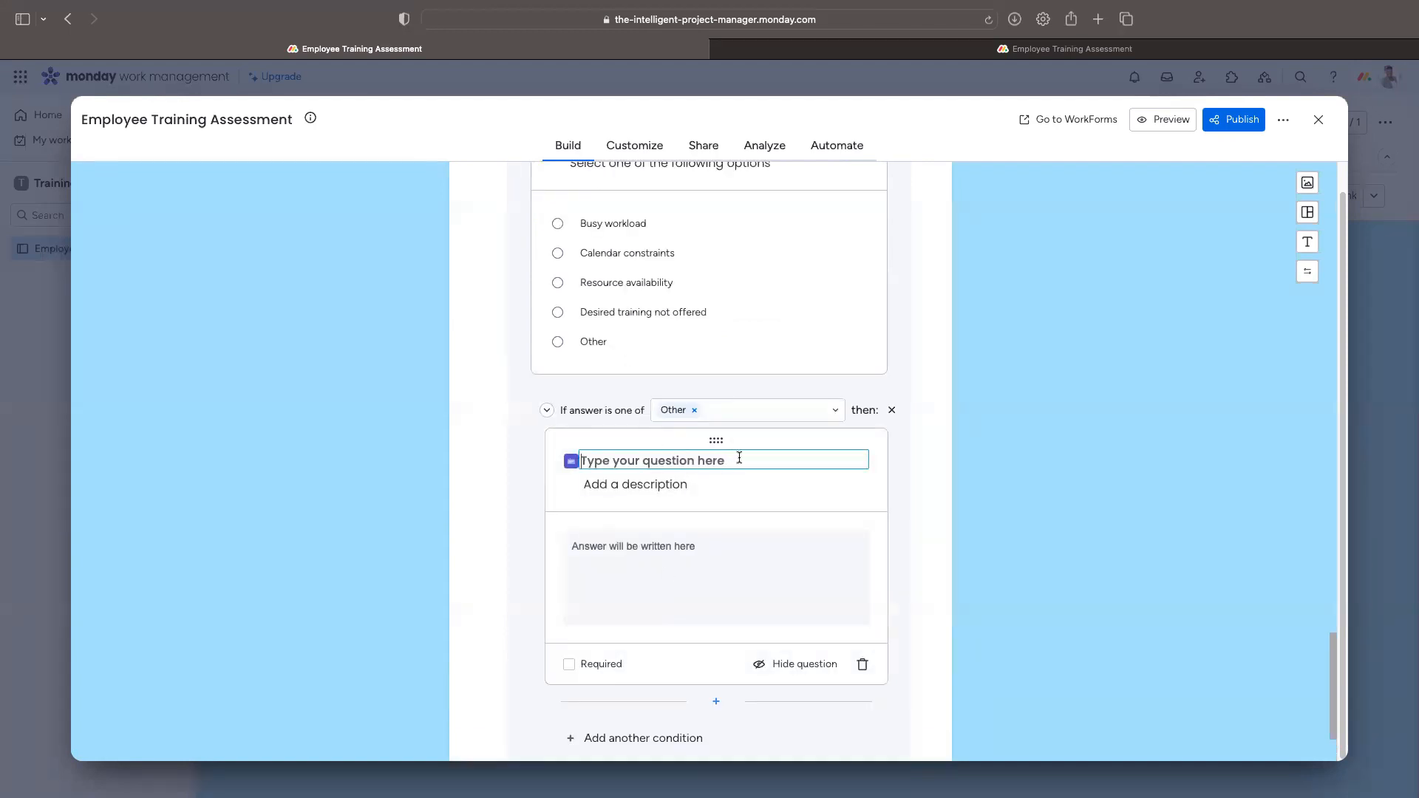
Step: Title the follow-up 'Other - (Please Specify)' with description 'Please provide more details'
text(Please)
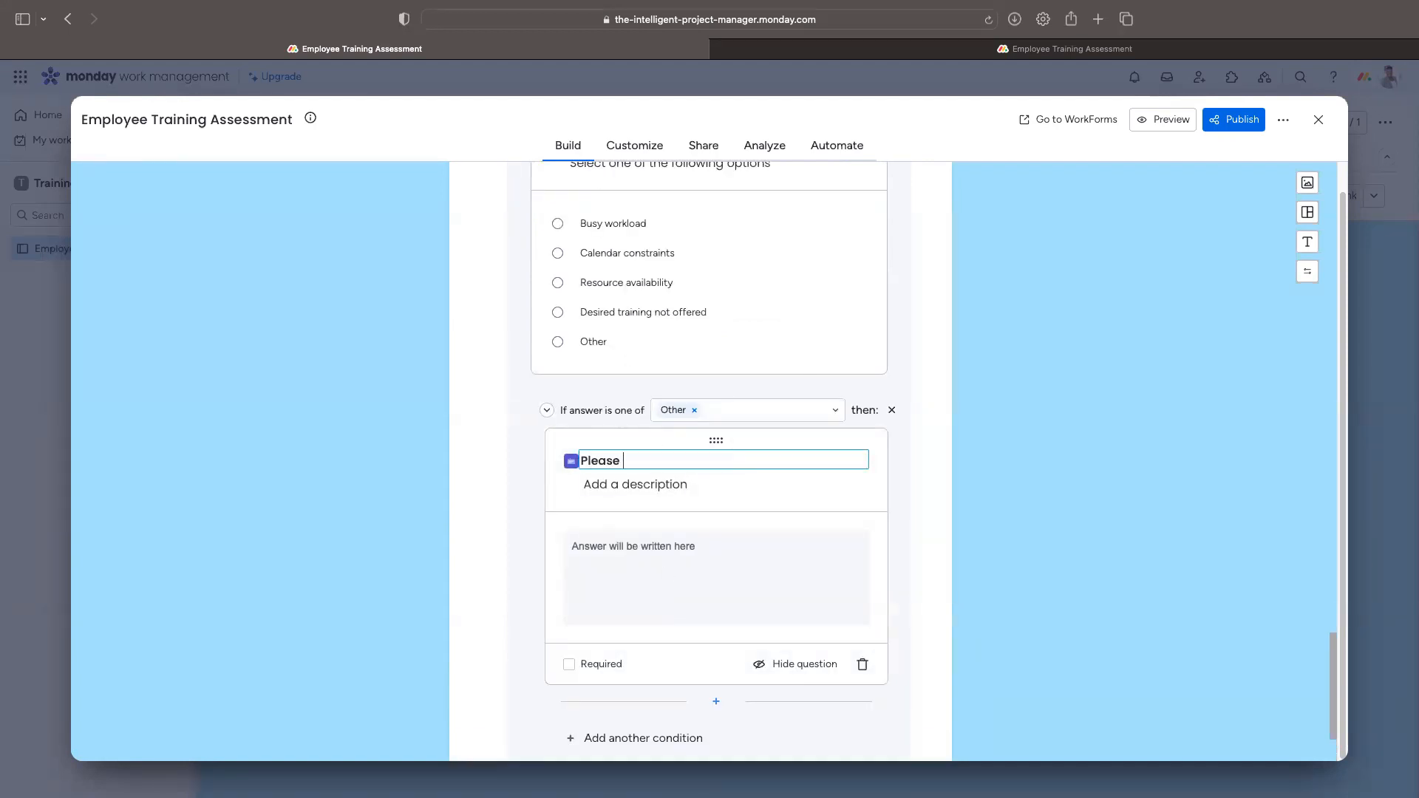
key(BackSpace)
key(BackSpace)
key(BackSpace)
key(BackSpace)
key(BackSpace)
key(BackSpace)
text(Other (Please Specify))
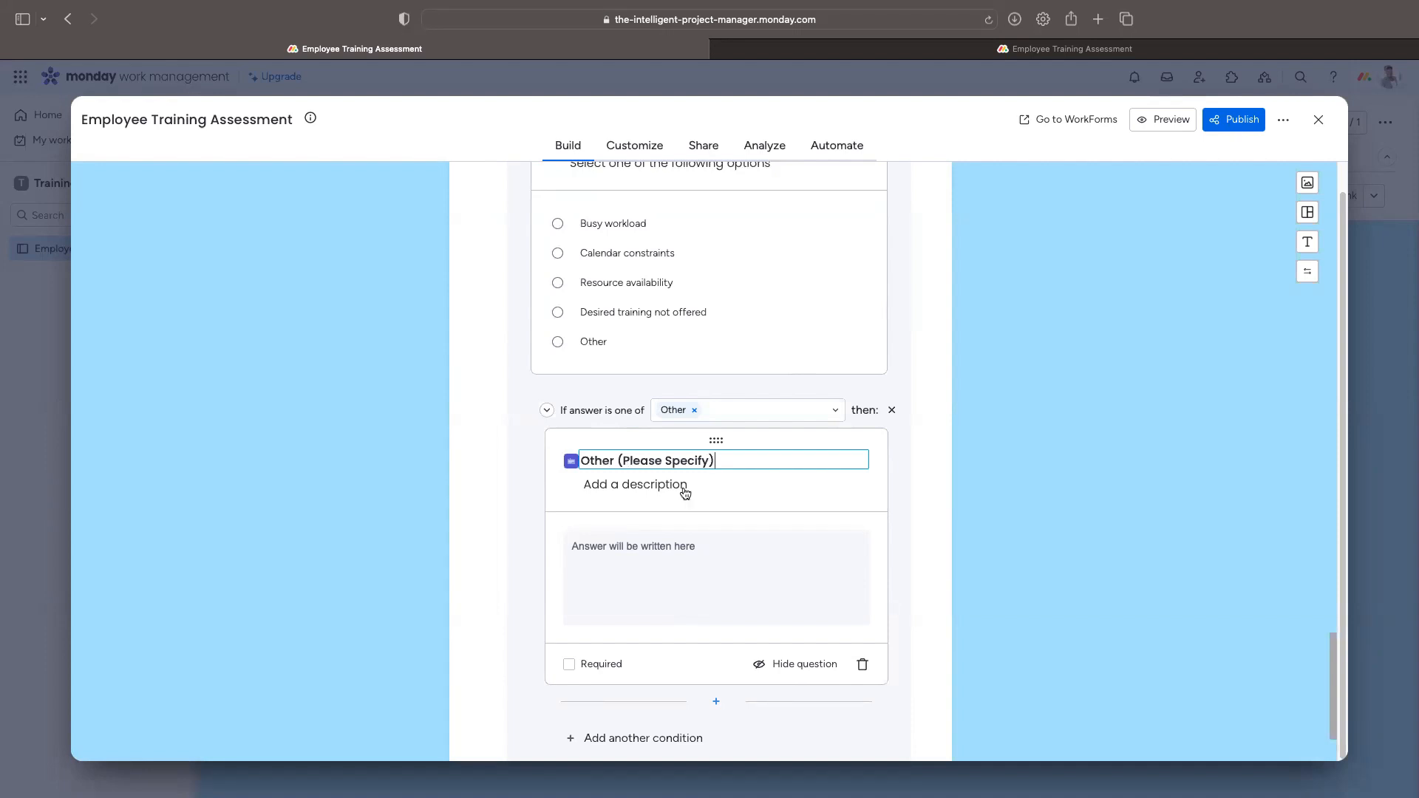
click(617, 458)
text(-)
scroll(599, 465, up, 3)
scroll(602, 452, down, 2)
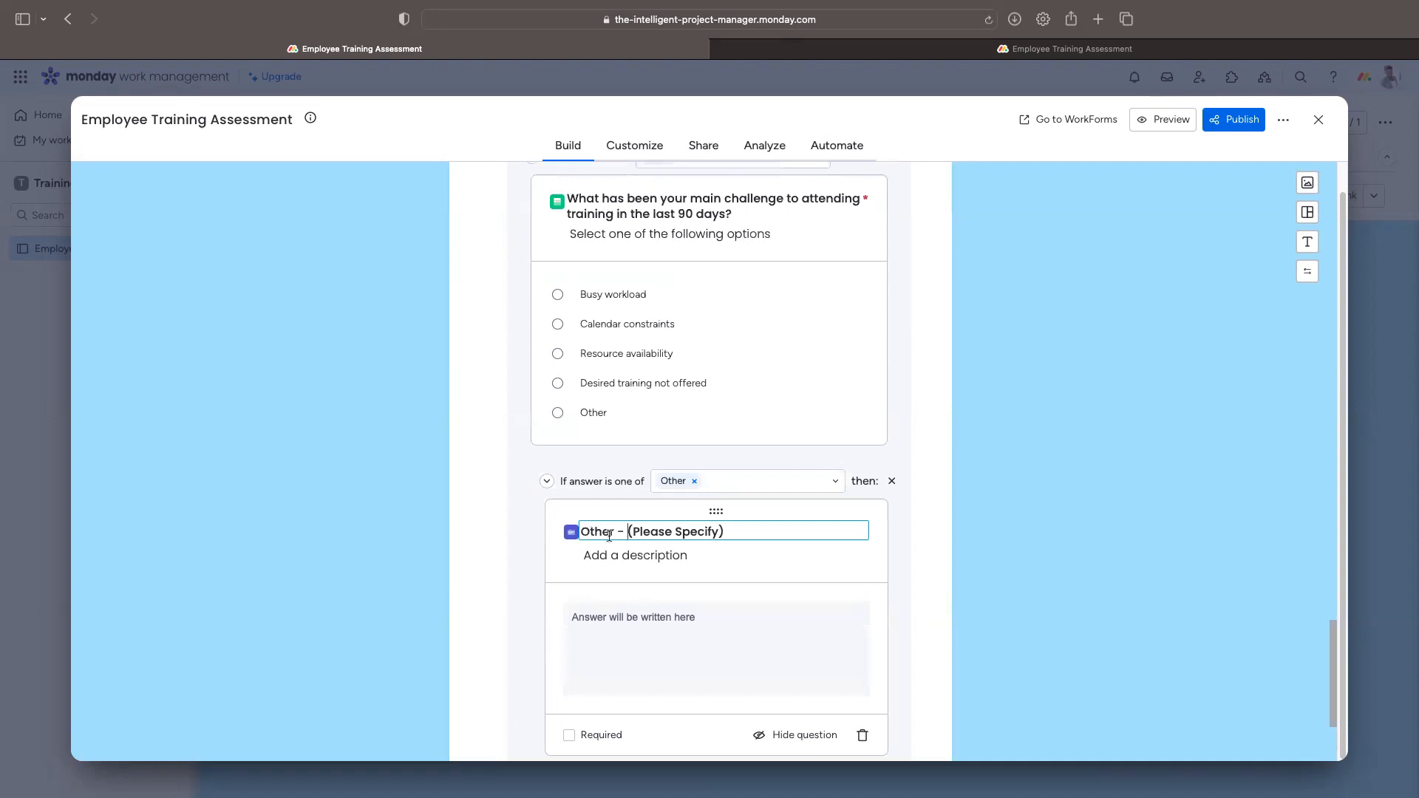
click(649, 554)
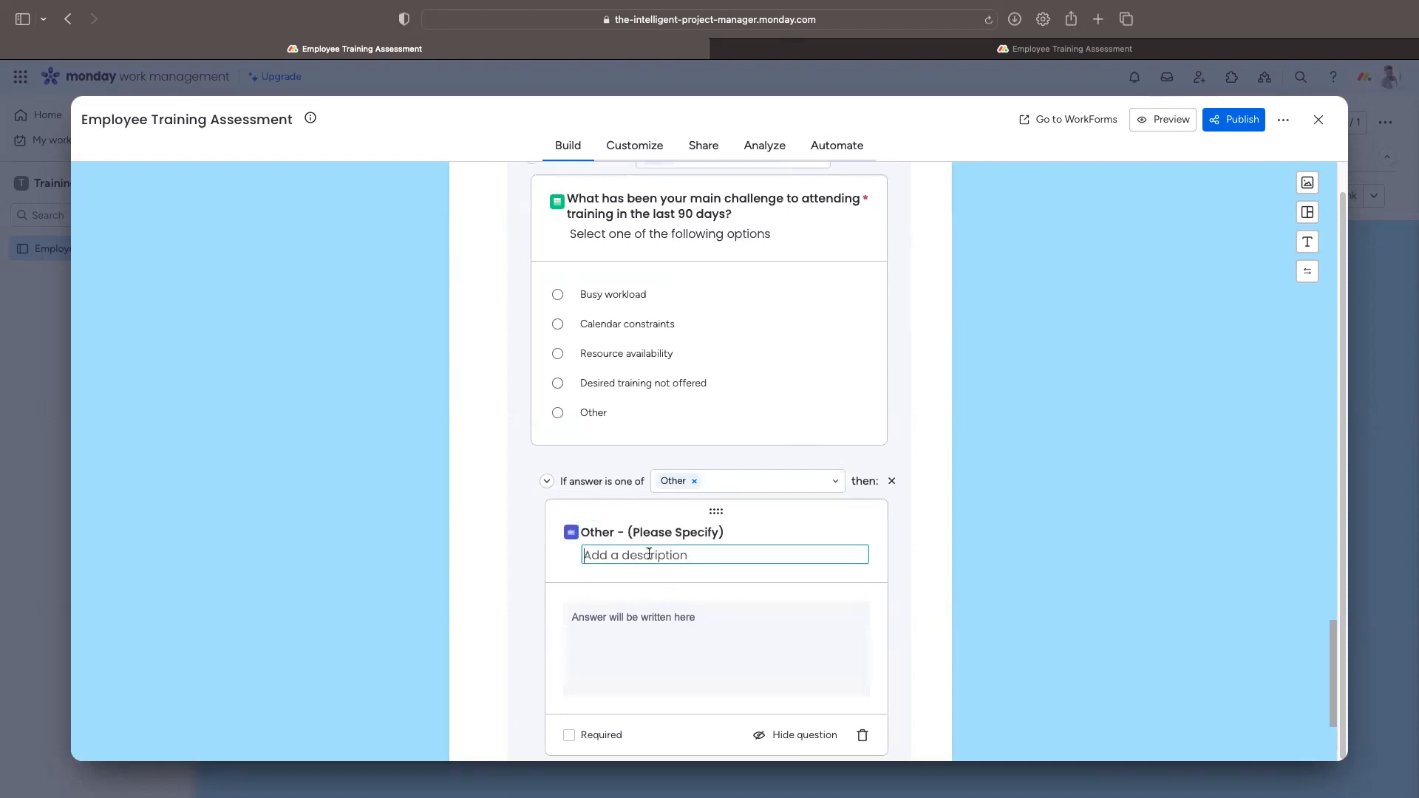
text(Please)
text(provide more details)
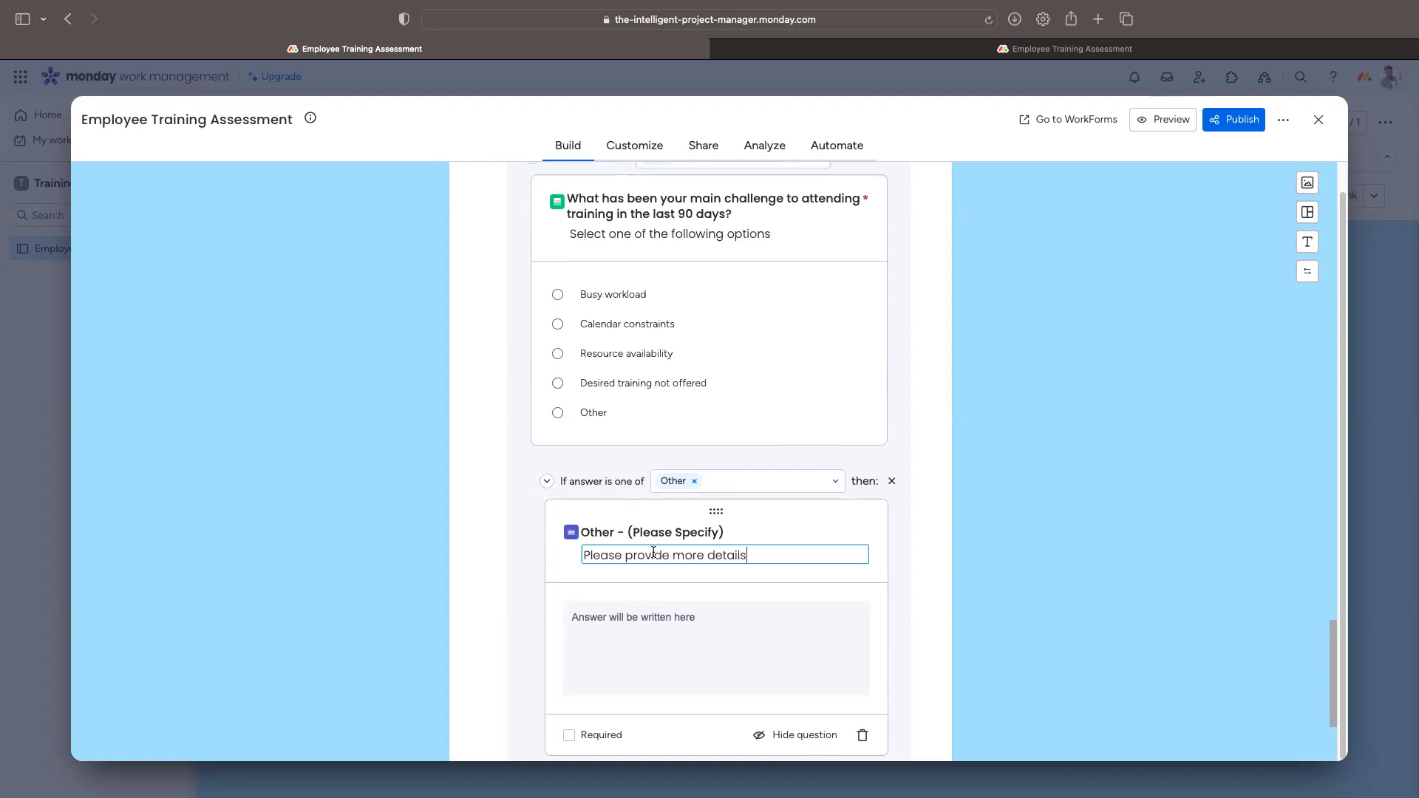
scroll(818, 320, up, 15)
scroll(847, 347, up, 15)
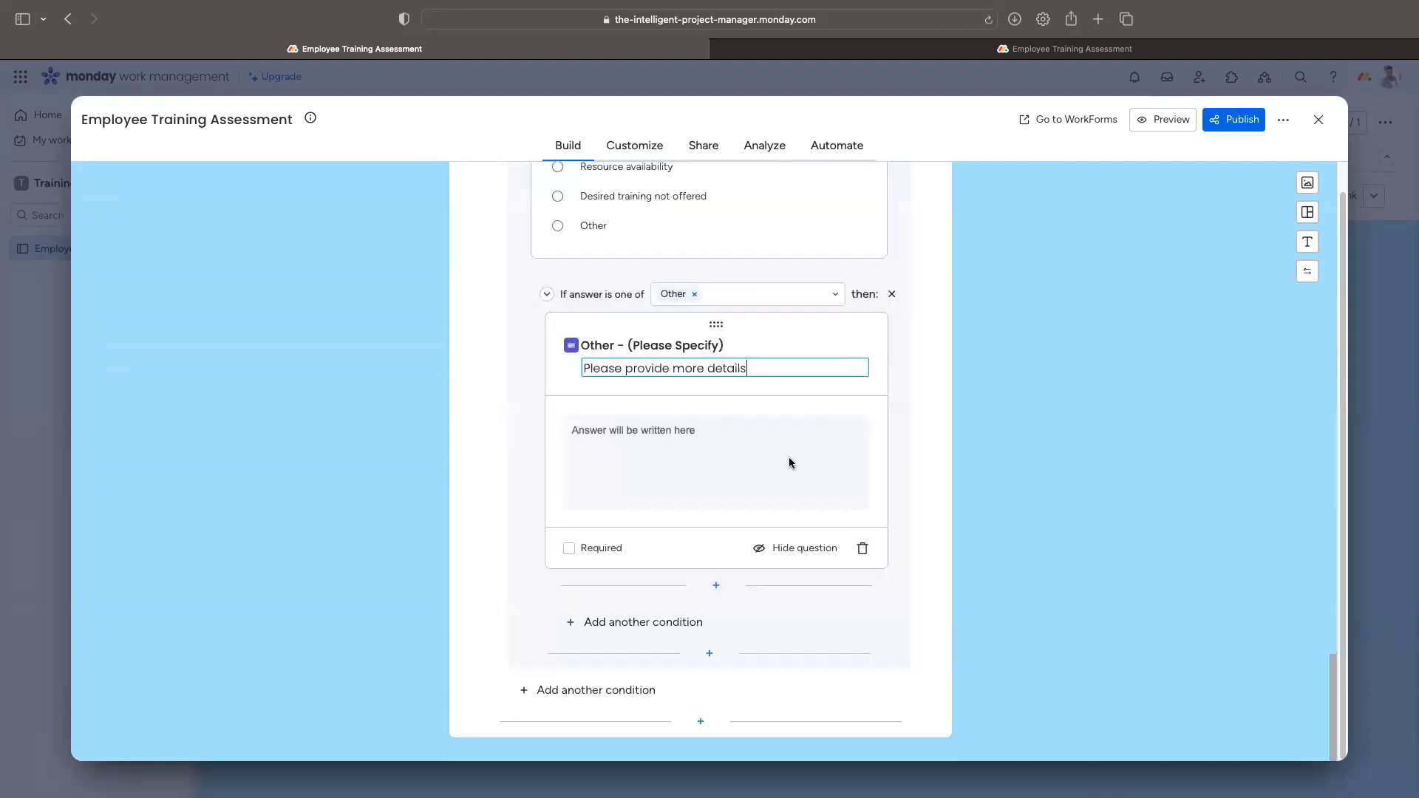
Step: Mark the 'Other - (Please Specify)' question as required
click(569, 547)
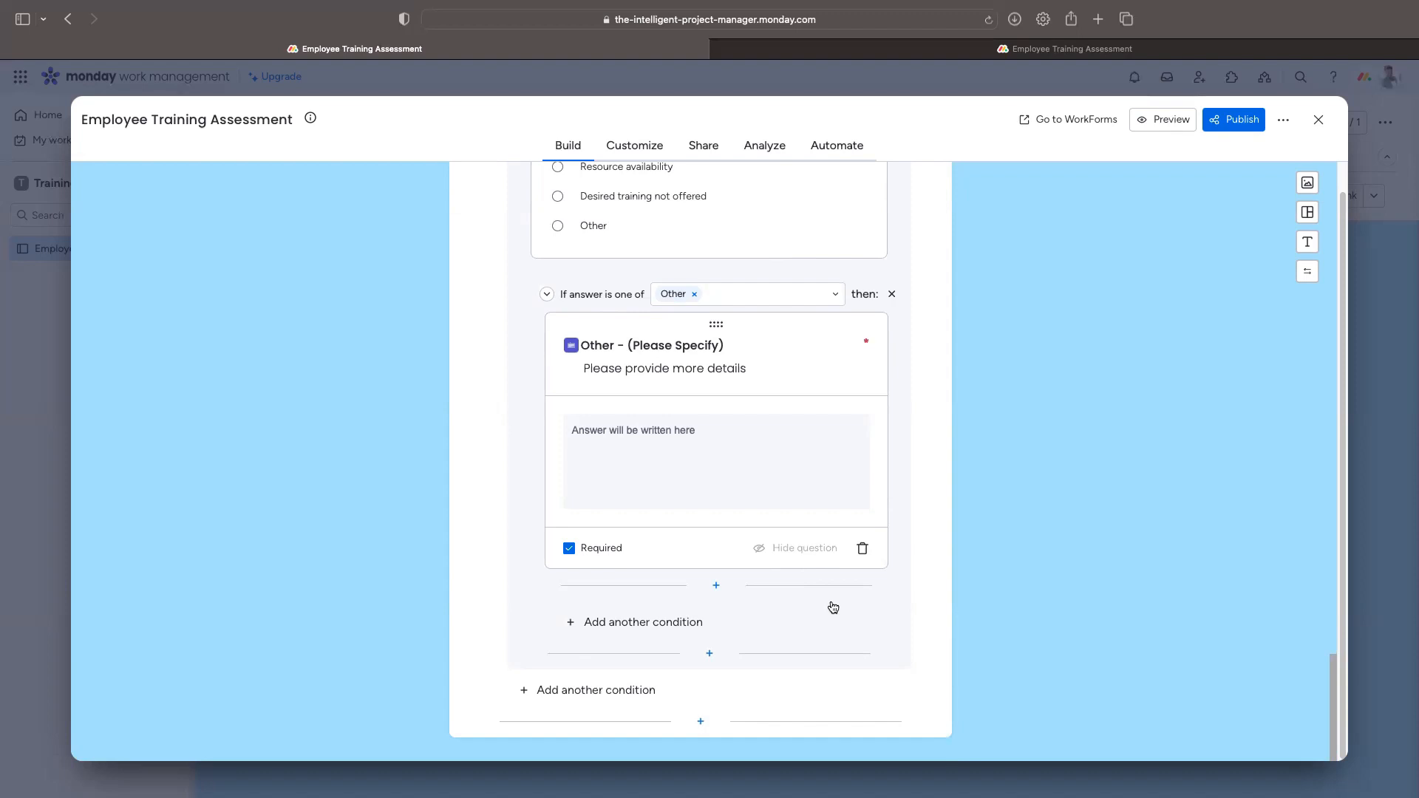
Step: Add a Yes condition to attendance with a long-text question 'Please list the training session you attended'
click(631, 693)
click(667, 609)
text(Ye)
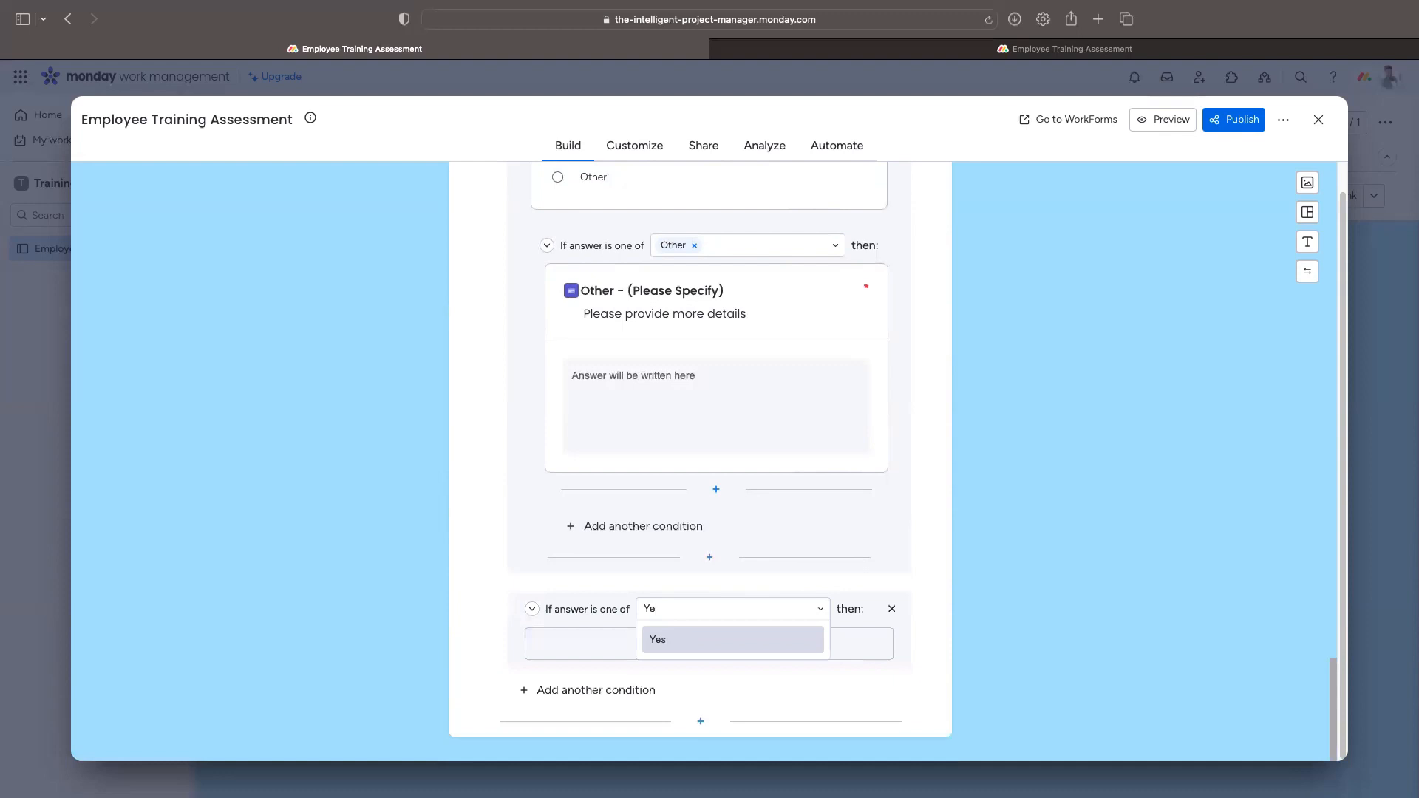
click(684, 642)
click(728, 651)
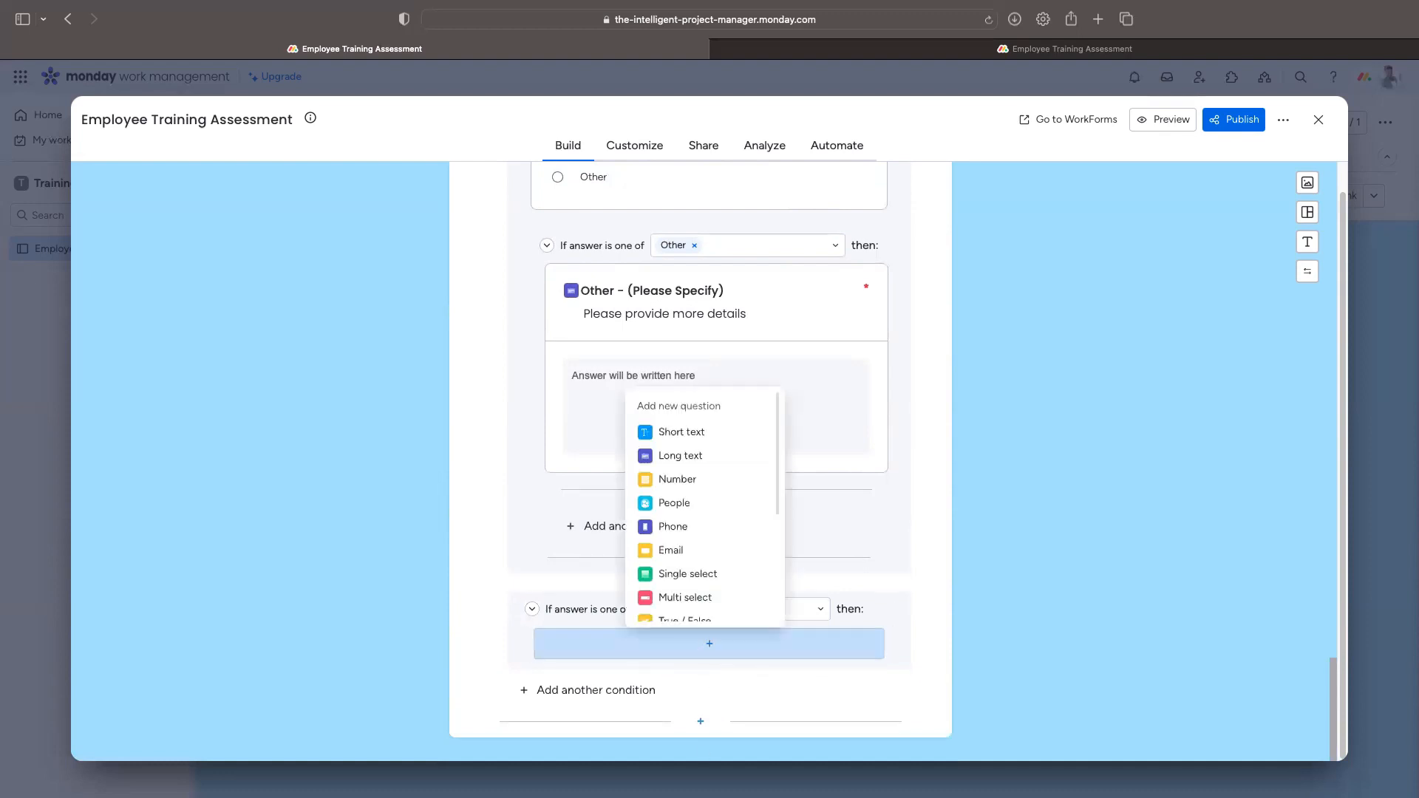
click(697, 454)
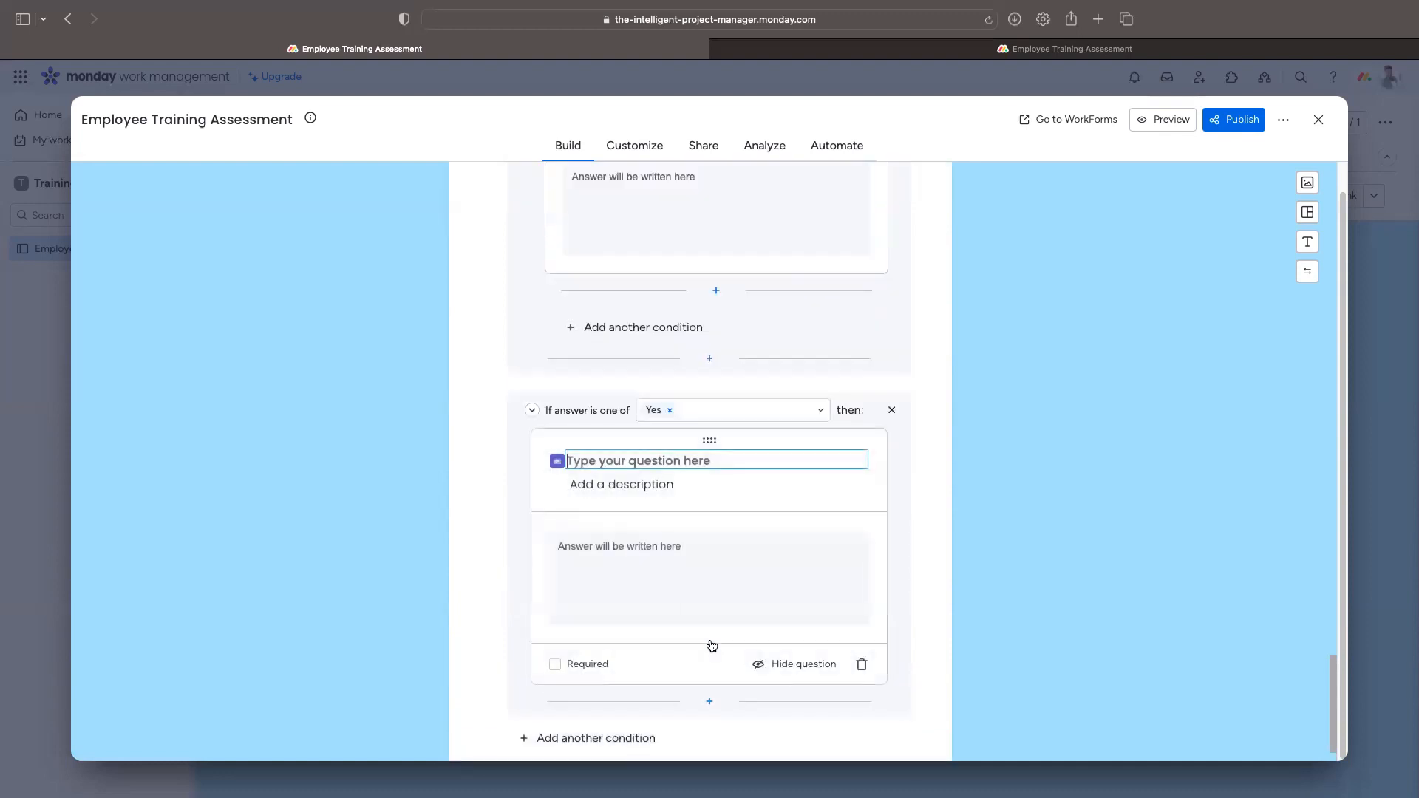
text(P)
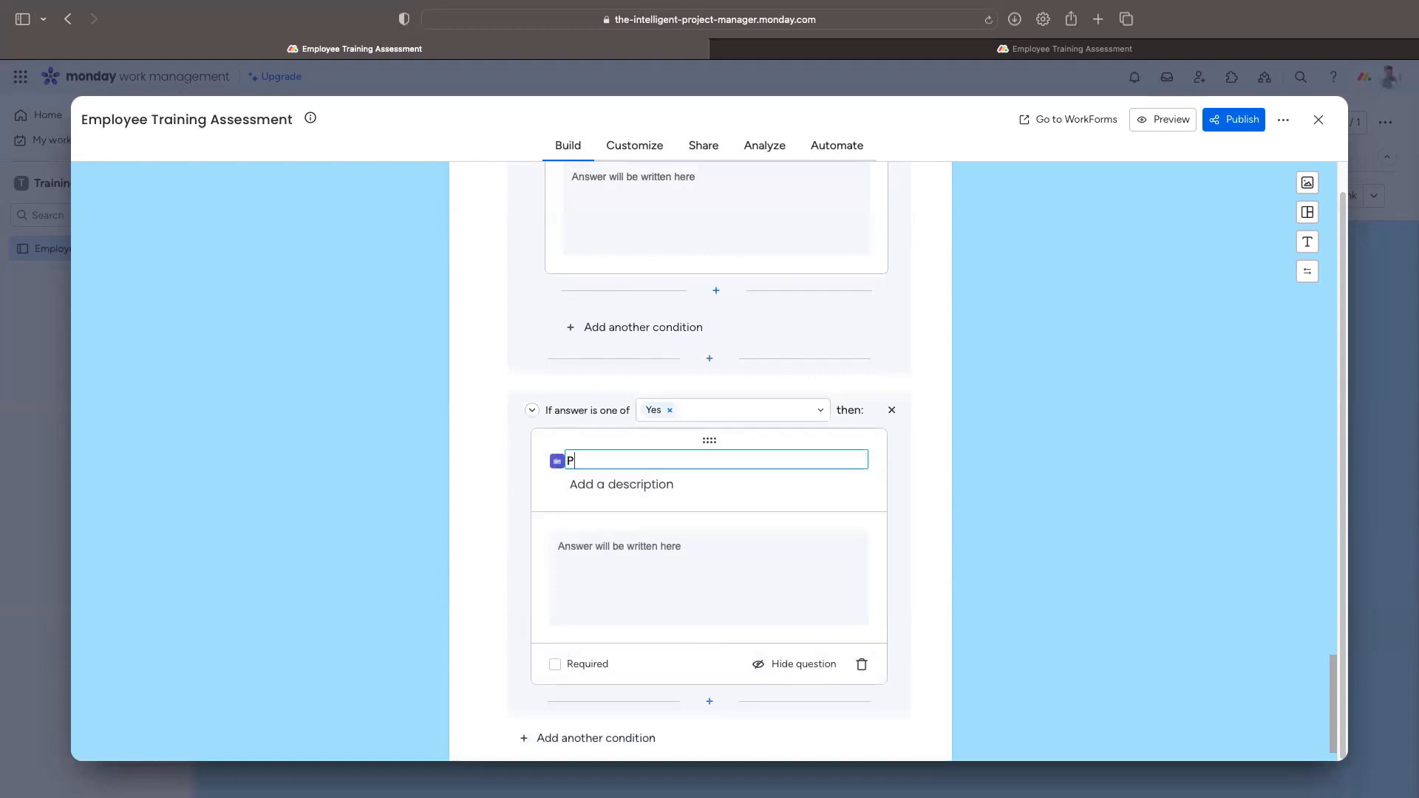
text(lease list the training session you atte)
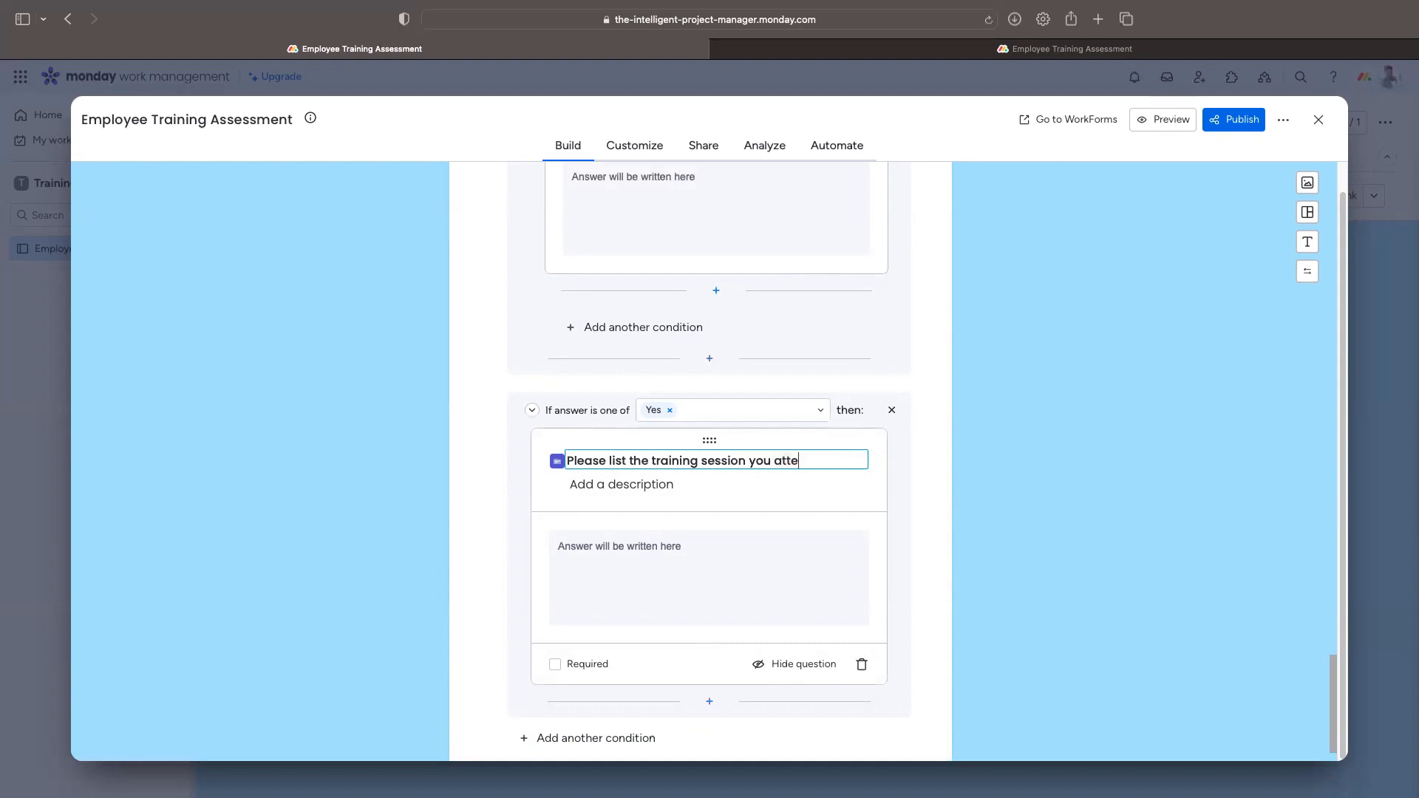
text(nded)
Step: Describe it as 'List the name of each training session as well as the date (e.g. Public Speaking - 10/1/23)' and make it required
click(666, 487)
text(Ex)
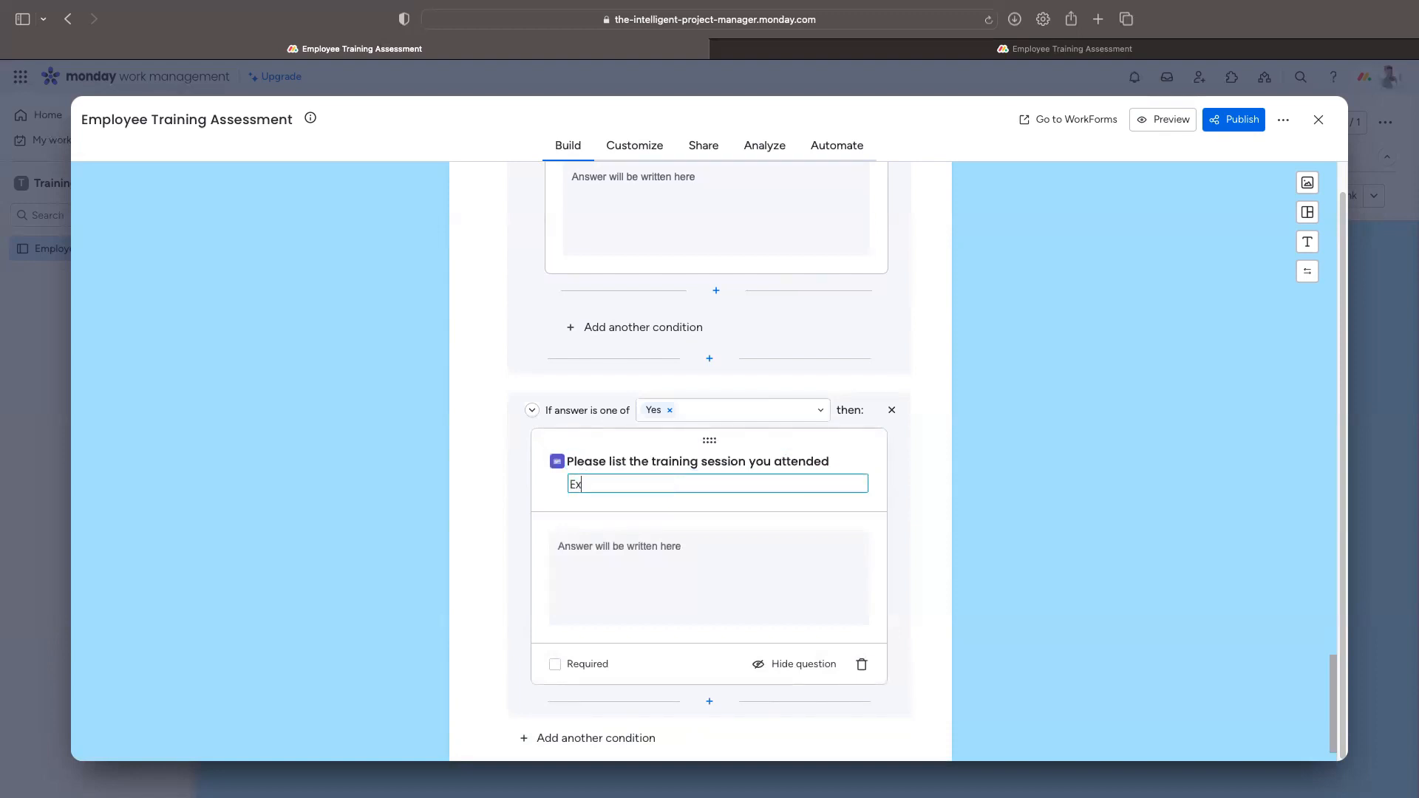
key(BackSpace)
text(List the name of each training session as well as your)
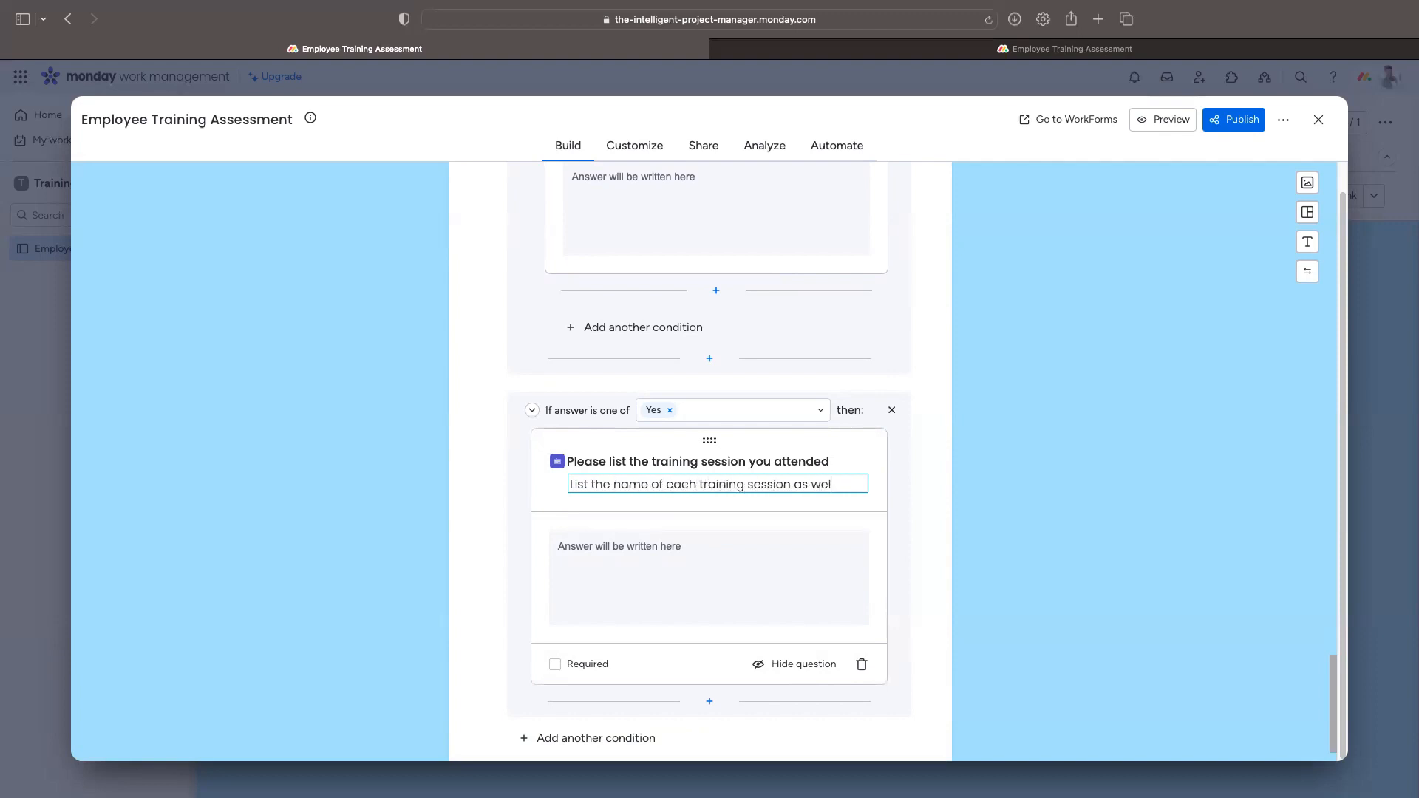
key(BackSpace)
key(BackSpace)
key(BackSpace)
key(BackSpace)
text(the date (e.g. Plus)
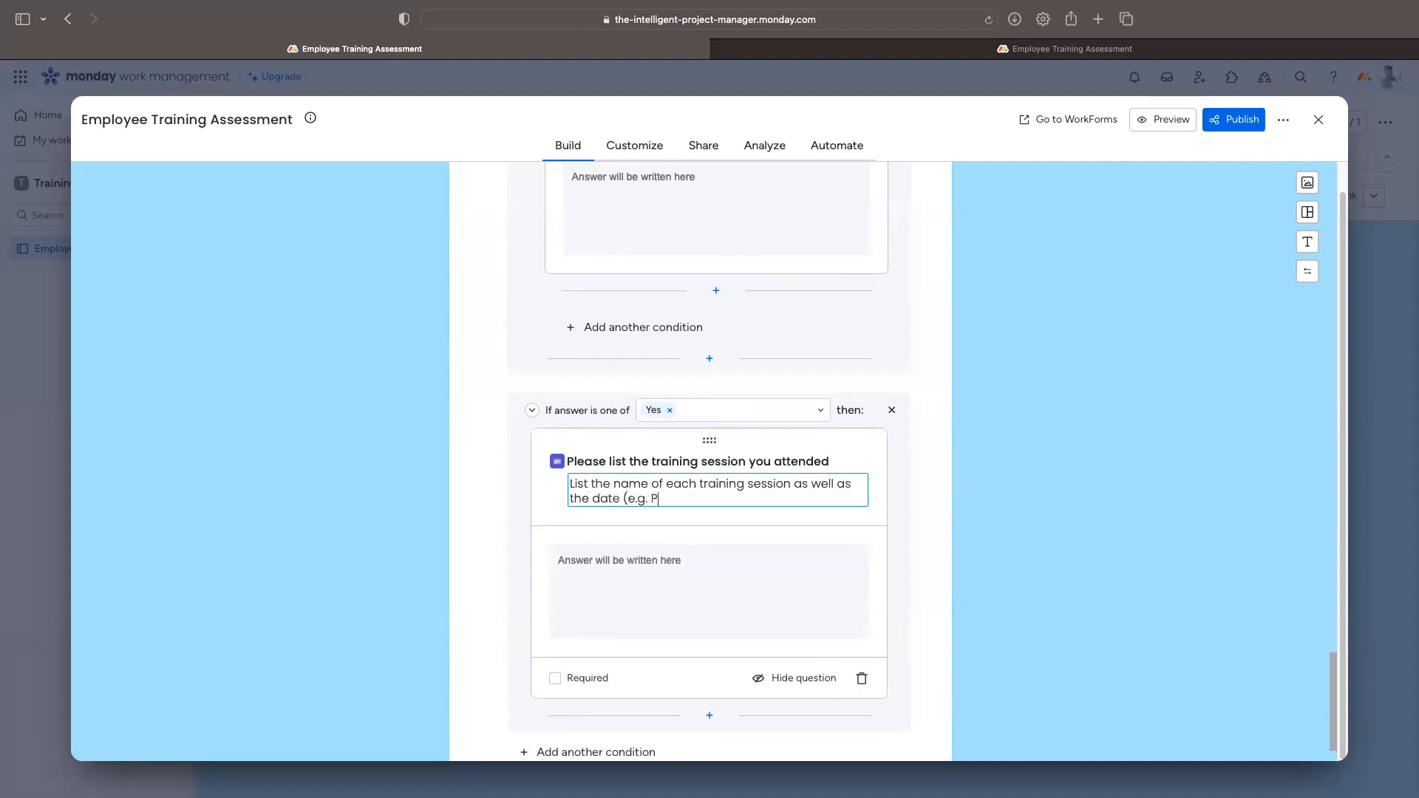
key(BackSpace)
key(BackSpace)
key(BackSpace)
text(ublic Speaking - 10/1/23))
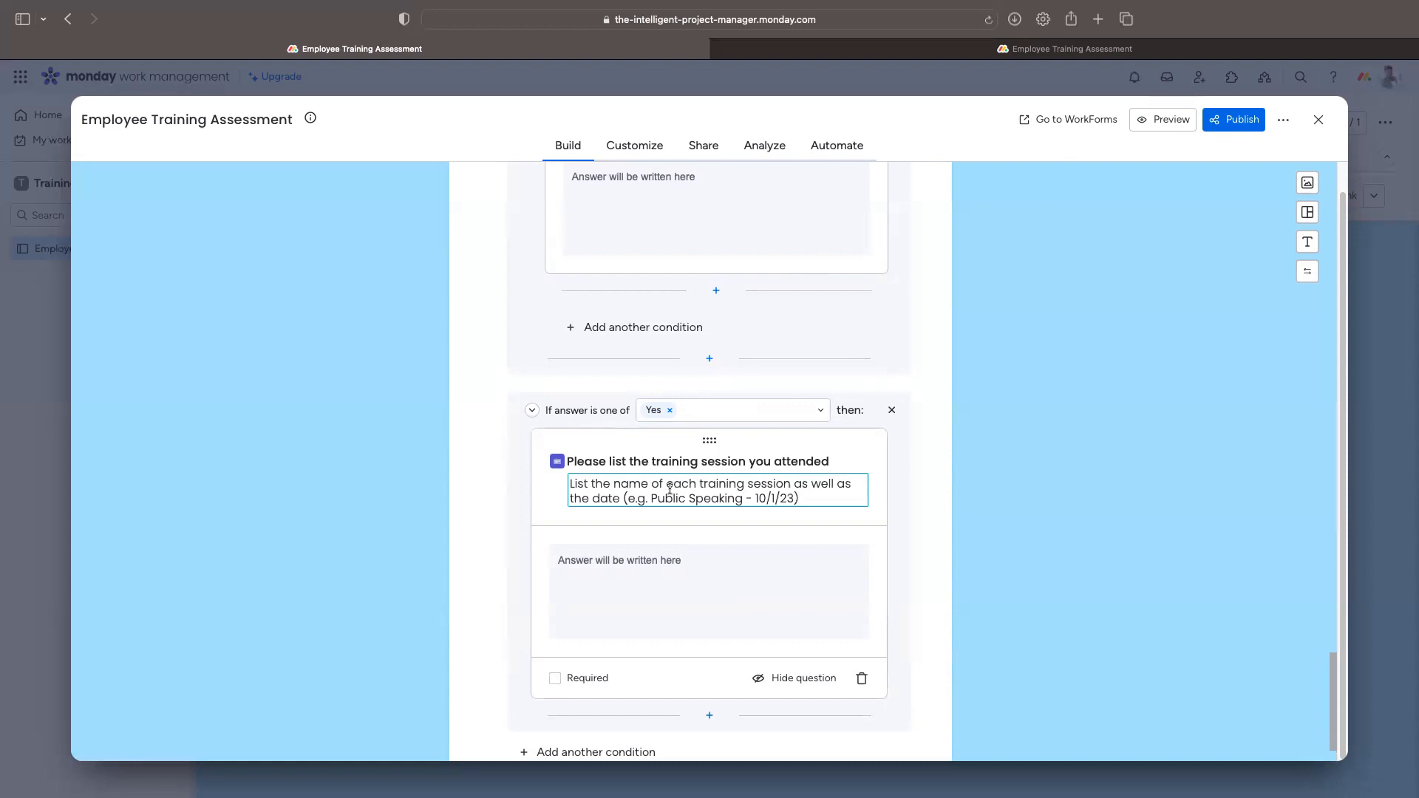
click(713, 586)
click(555, 672)
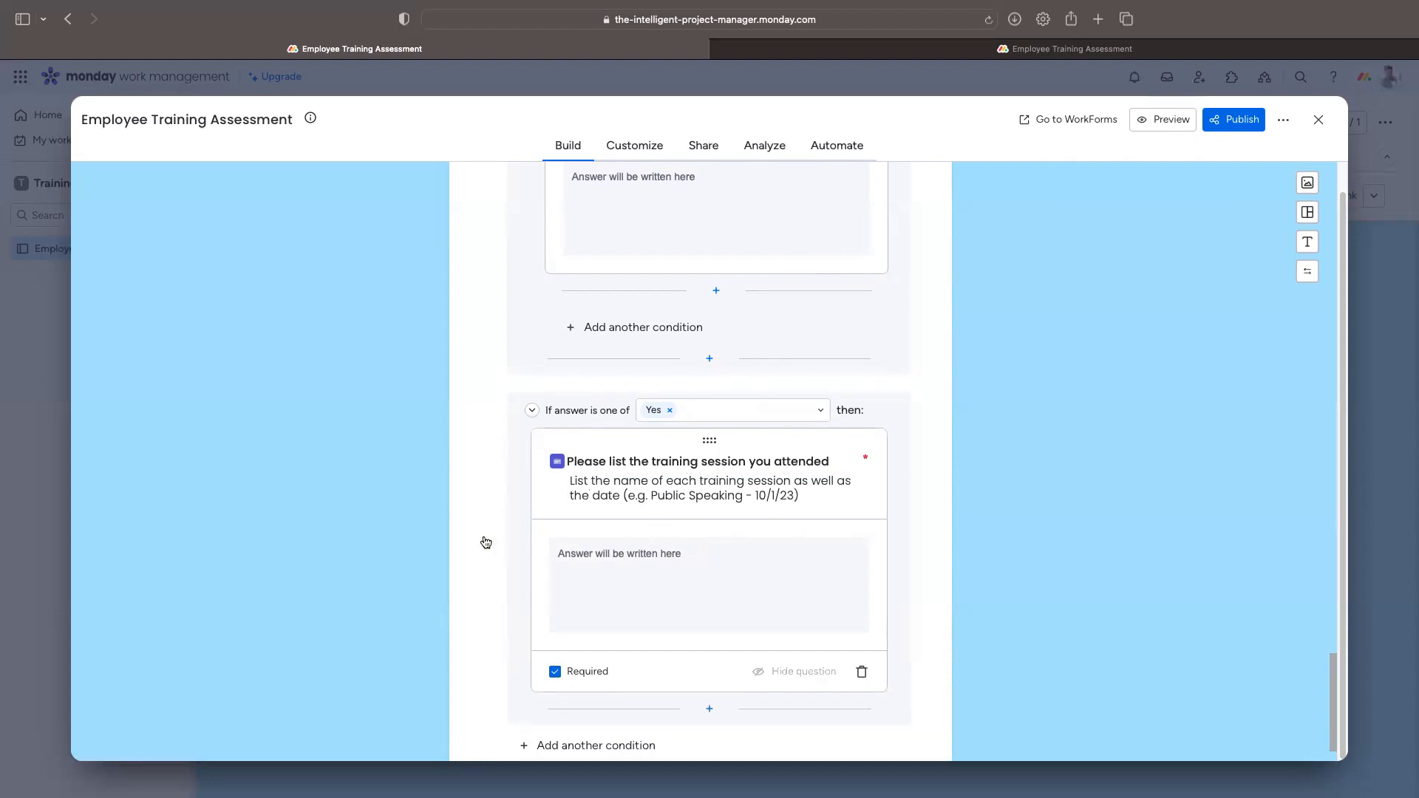
scroll(690, 557, down, 1)
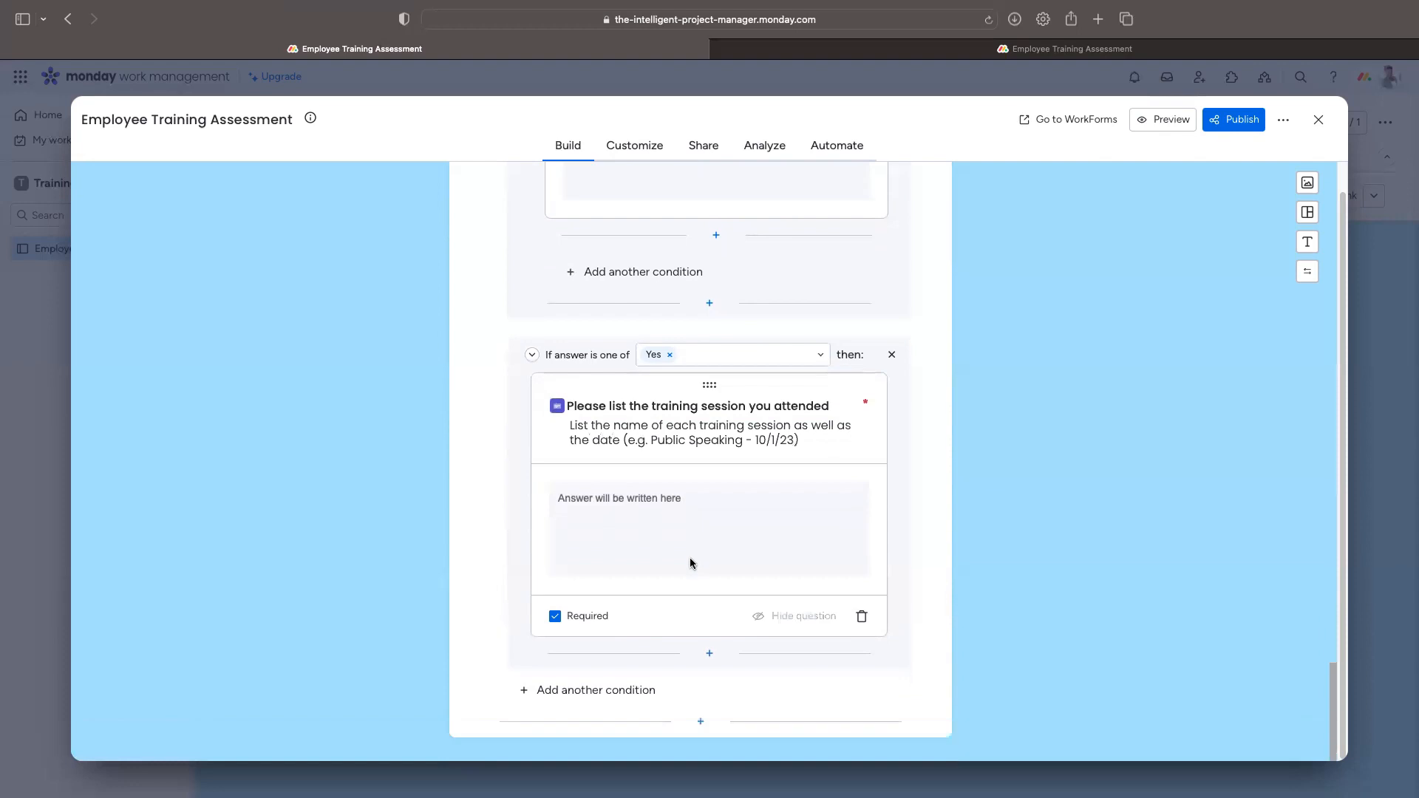
scroll(822, 491, up, 2)
scroll(823, 491, down, 2)
scroll(821, 495, up, 5)
scroll(818, 498, down, 5)
scroll(817, 503, up, 5)
scroll(817, 506, down, 4)
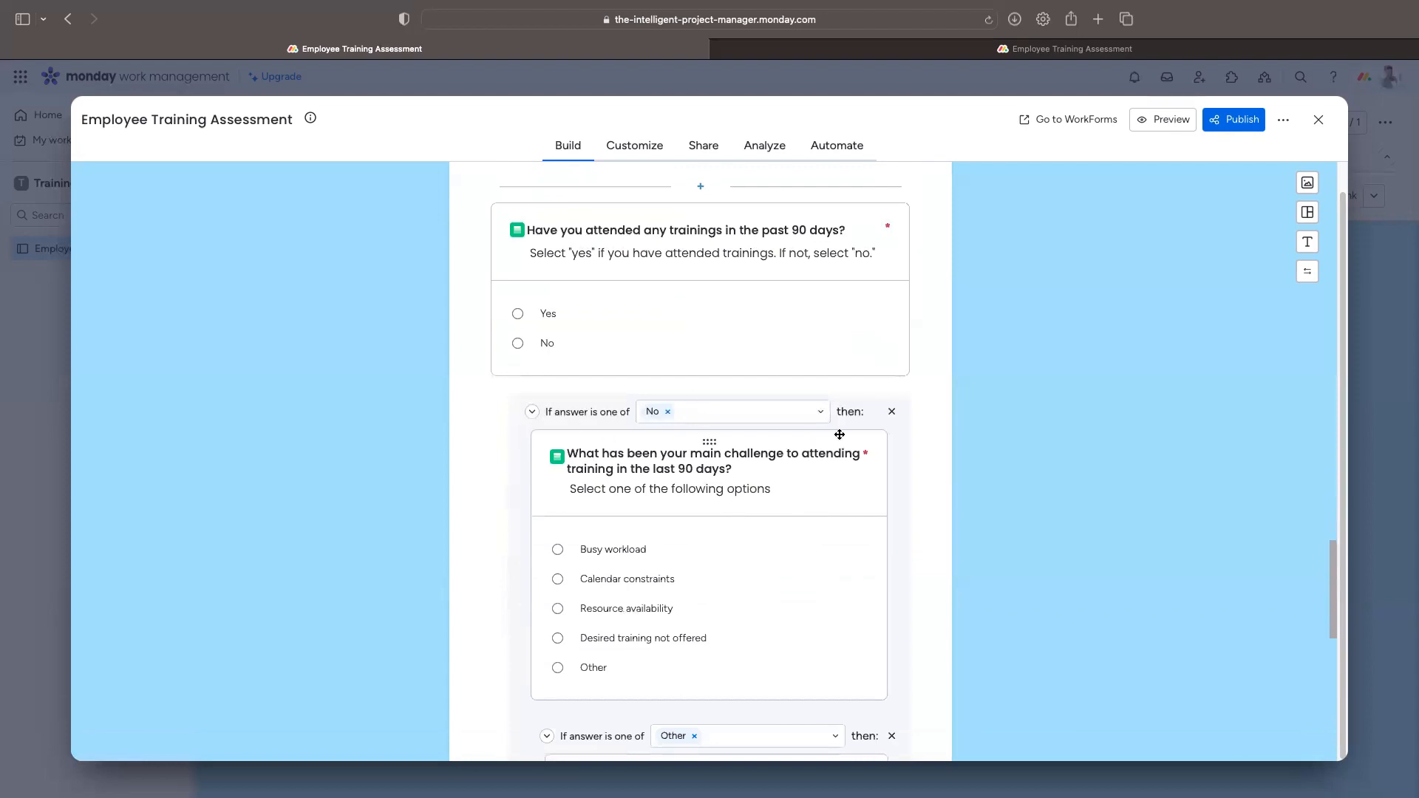
scroll(824, 571, down, 2)
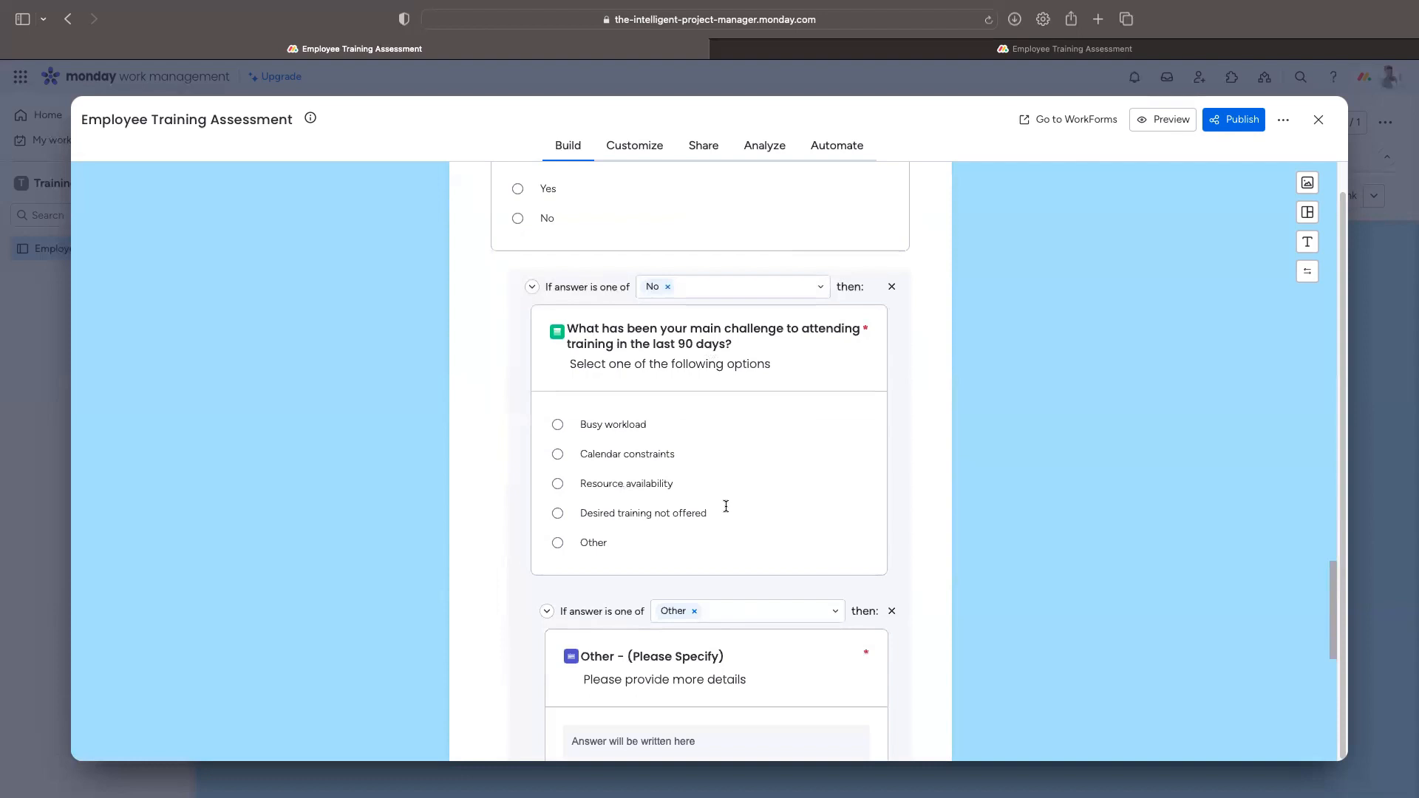
scroll(669, 603, down, 5)
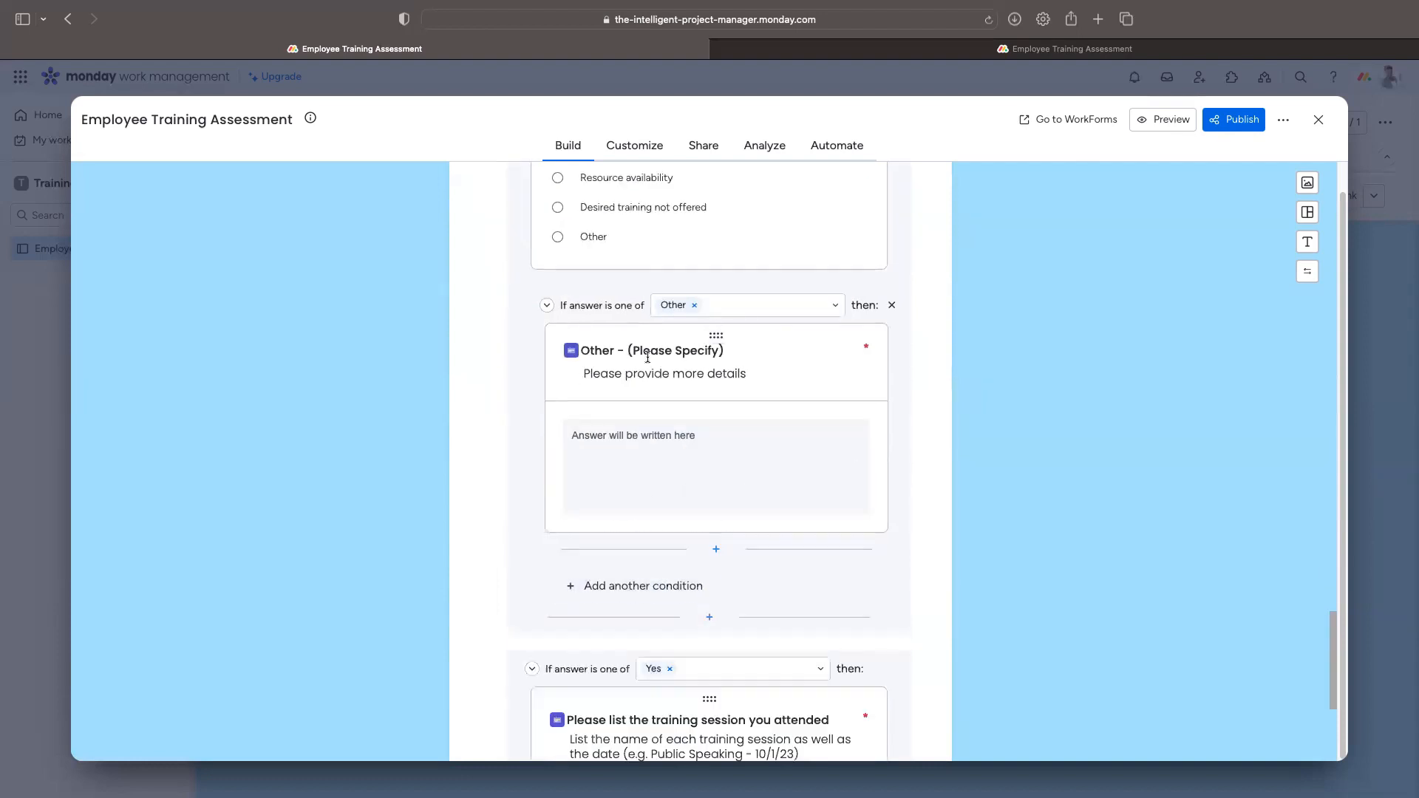
scroll(859, 442, down, 1)
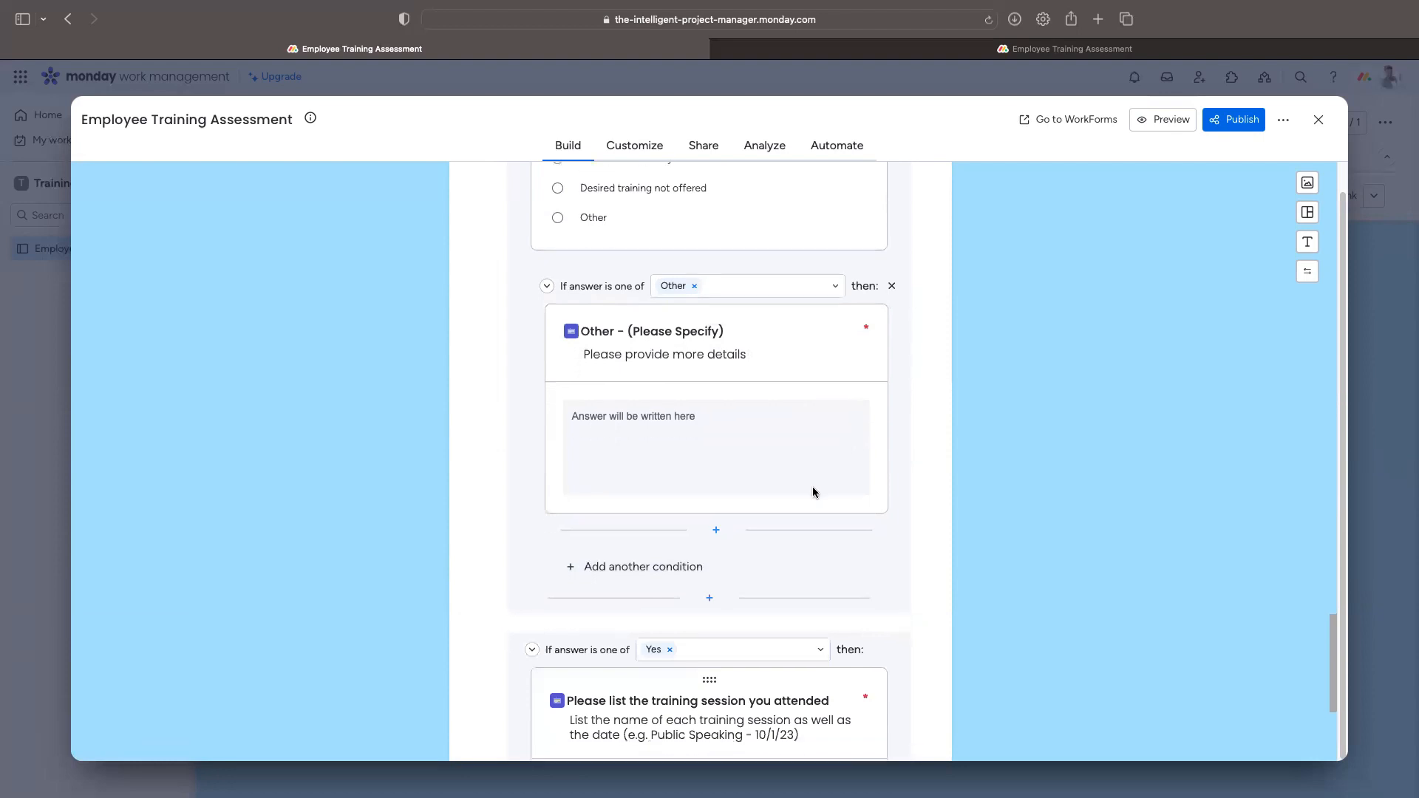
scroll(811, 487, down, 2)
scroll(812, 486, down, 3)
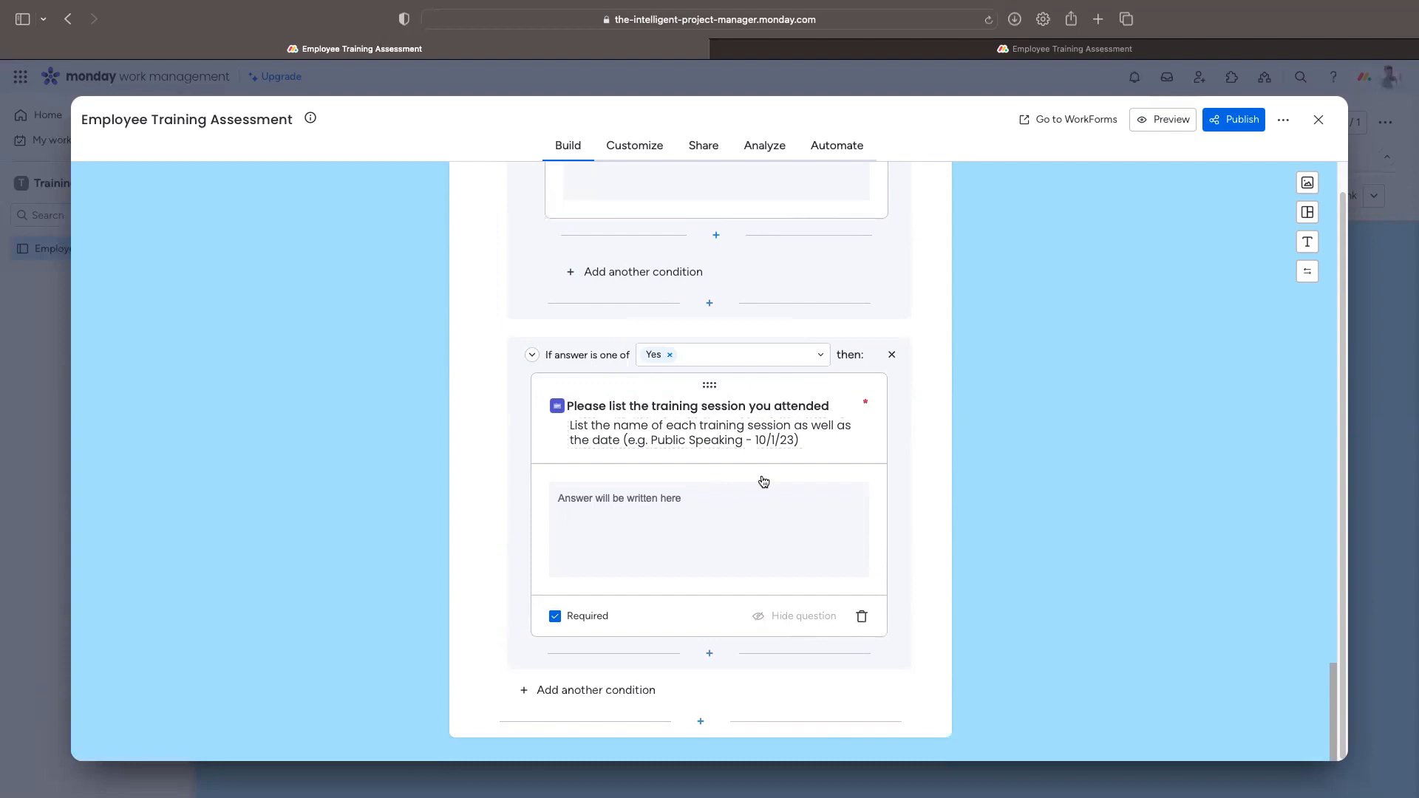
Step: Add a Multi select and a Single select question at the form's end, with Single select first
click(700, 722)
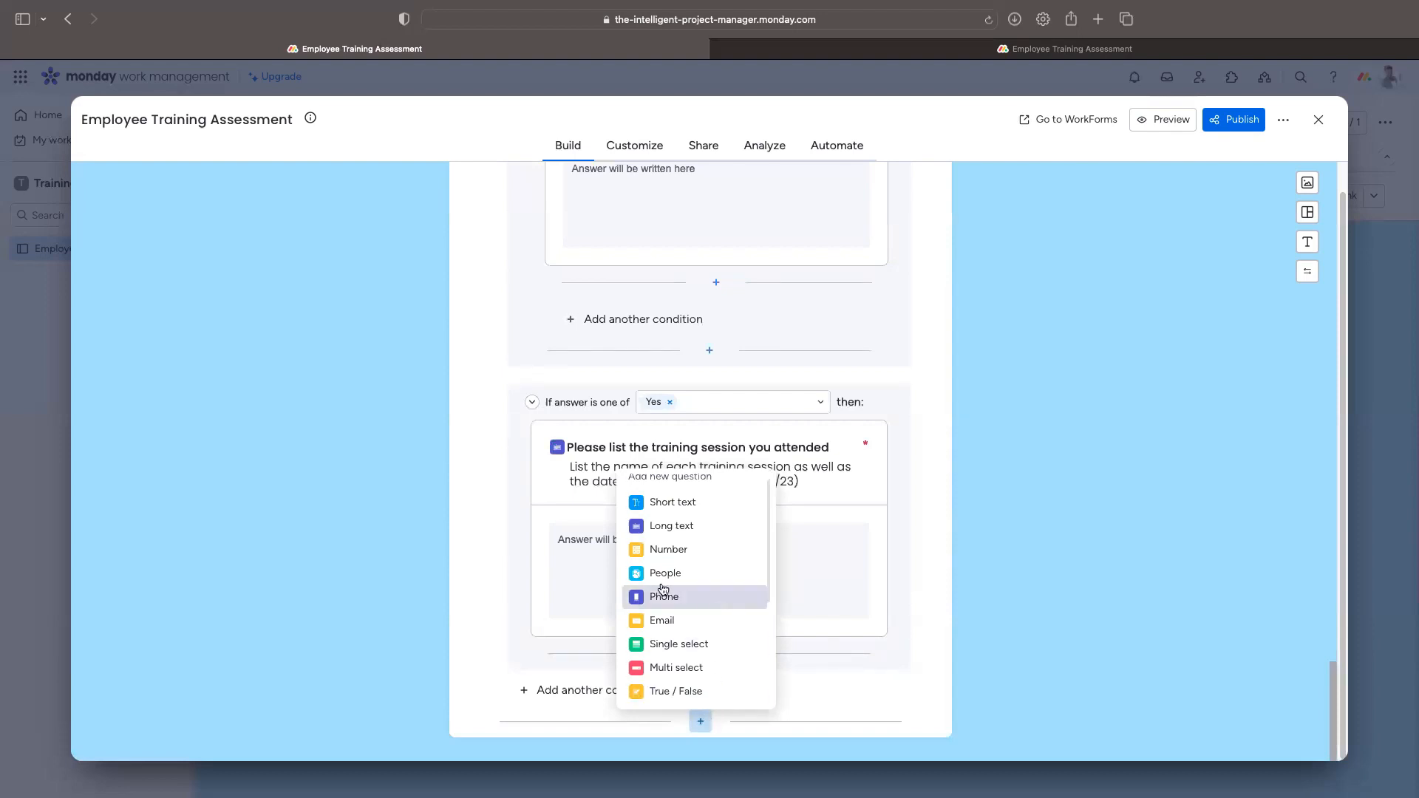
scroll(688, 615, down, 2)
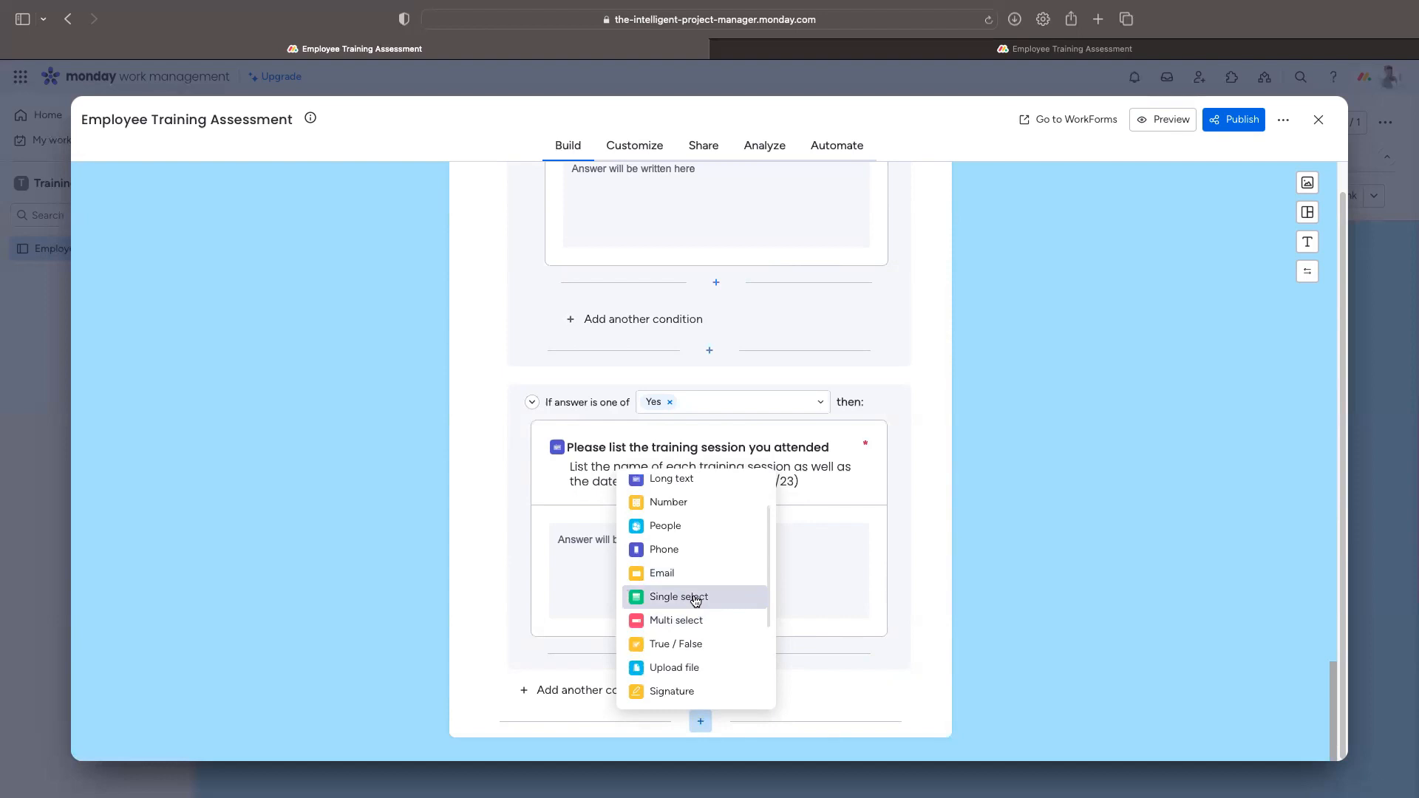
click(696, 622)
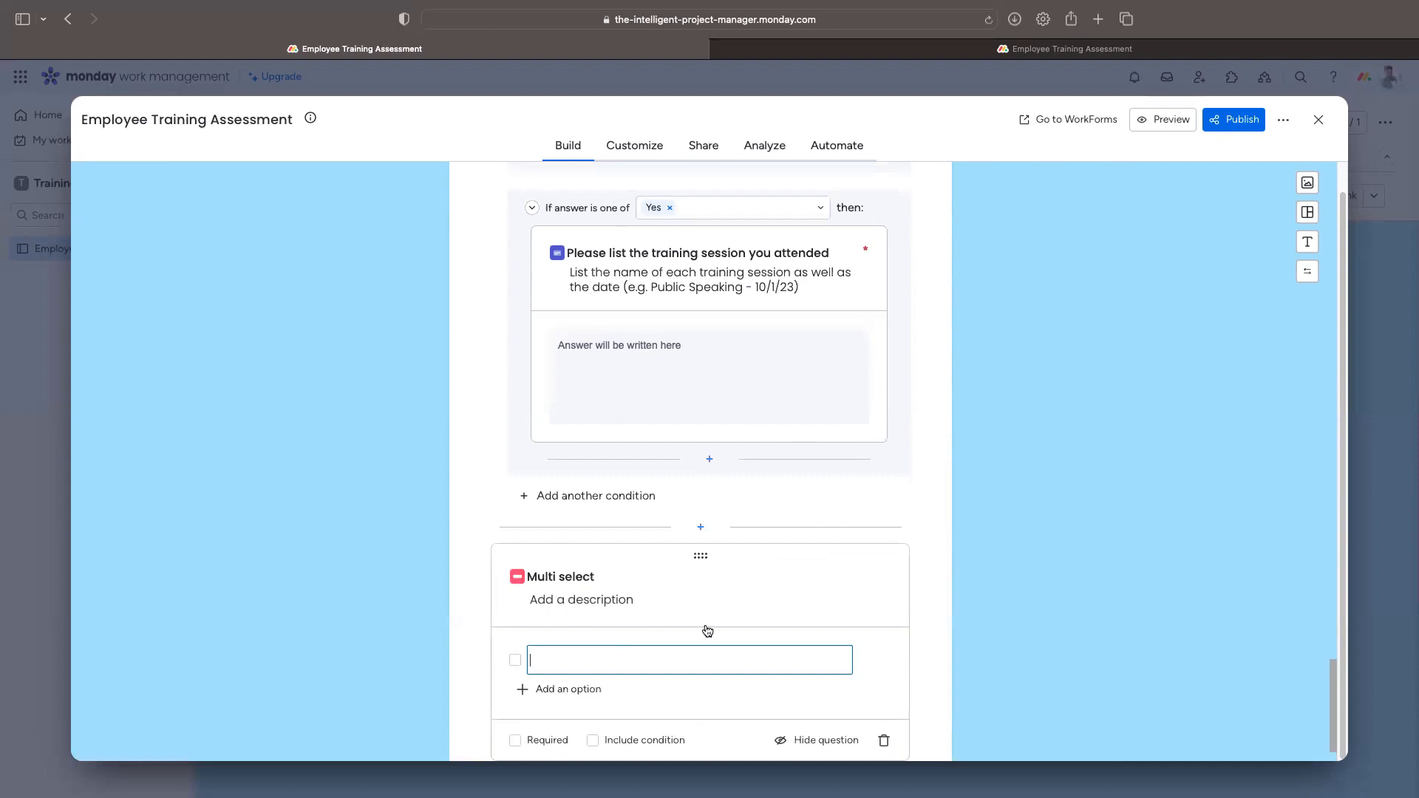
scroll(825, 637, down, 1)
scroll(824, 637, down, 1)
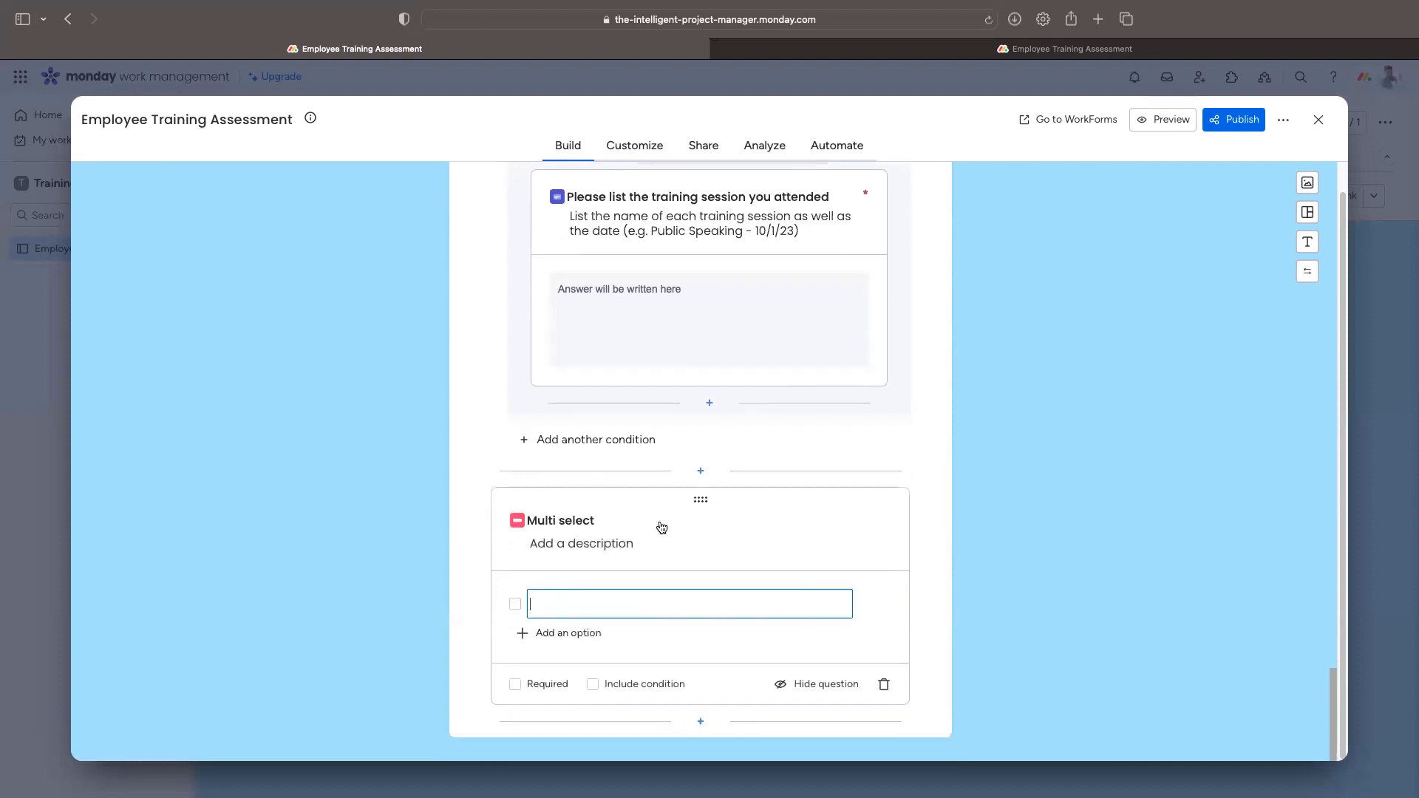
click(700, 723)
click(679, 648)
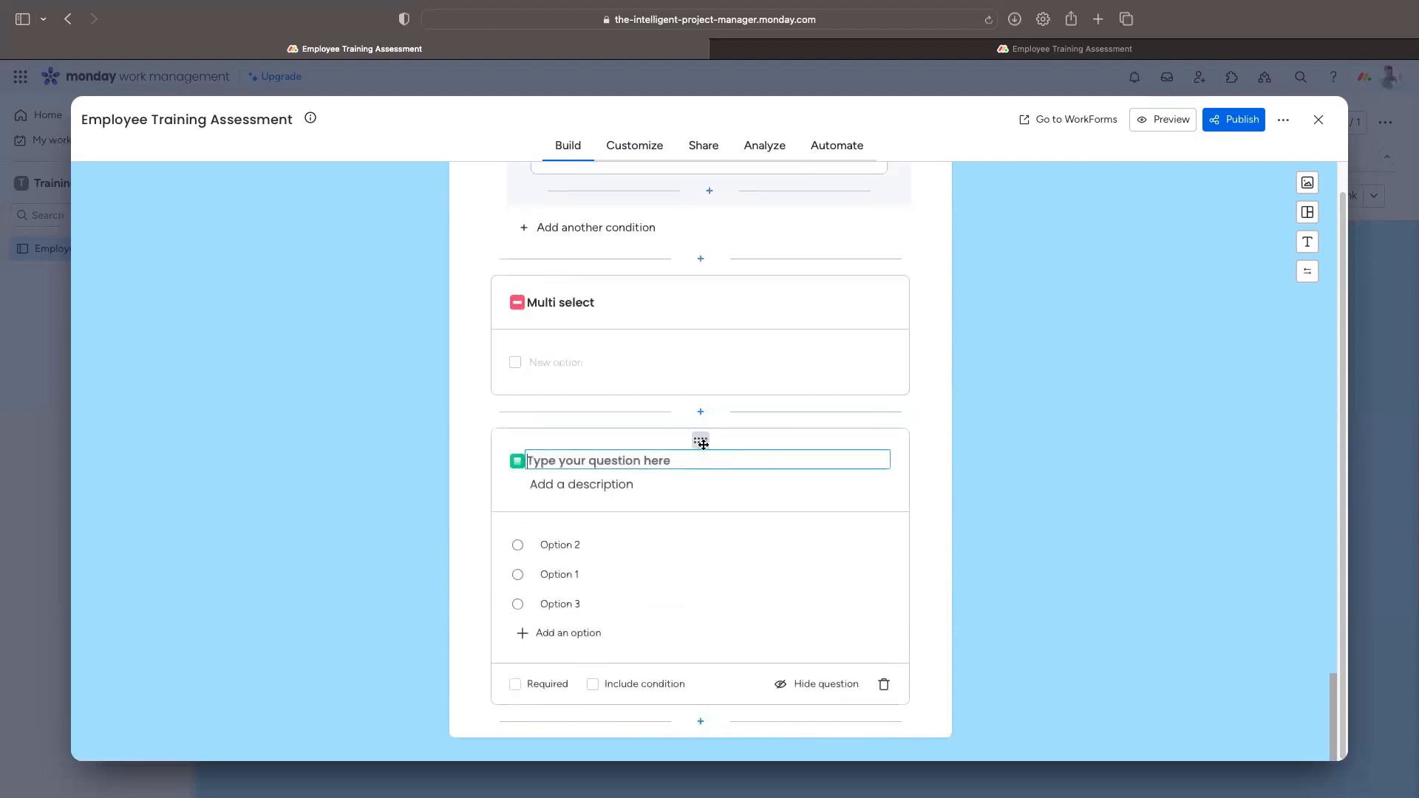
drag(717, 429, 716, 342)
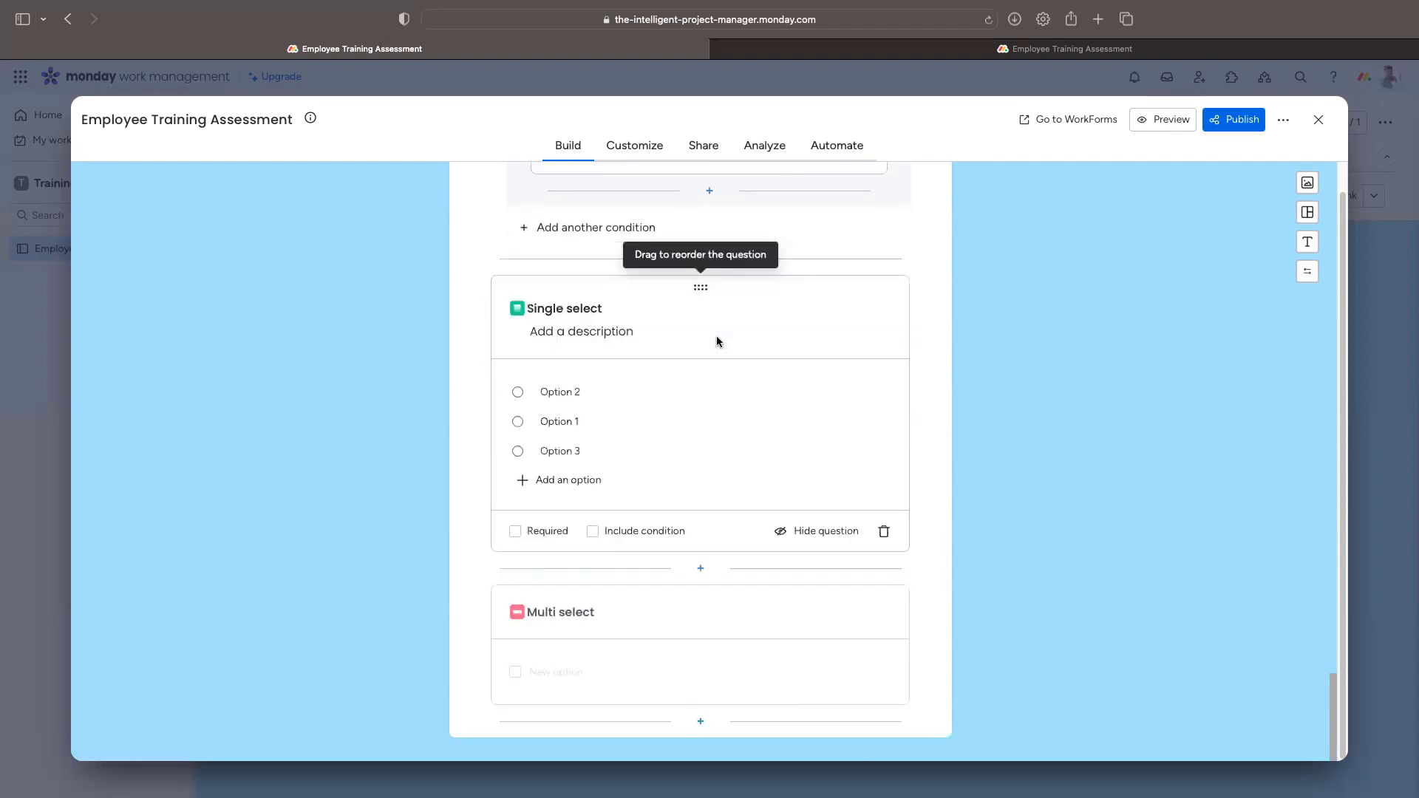
Step: Title the Single select 'How do you prefer to receive training?' with description 'Please select an option'
scroll(628, 480, up, 2)
click(546, 396)
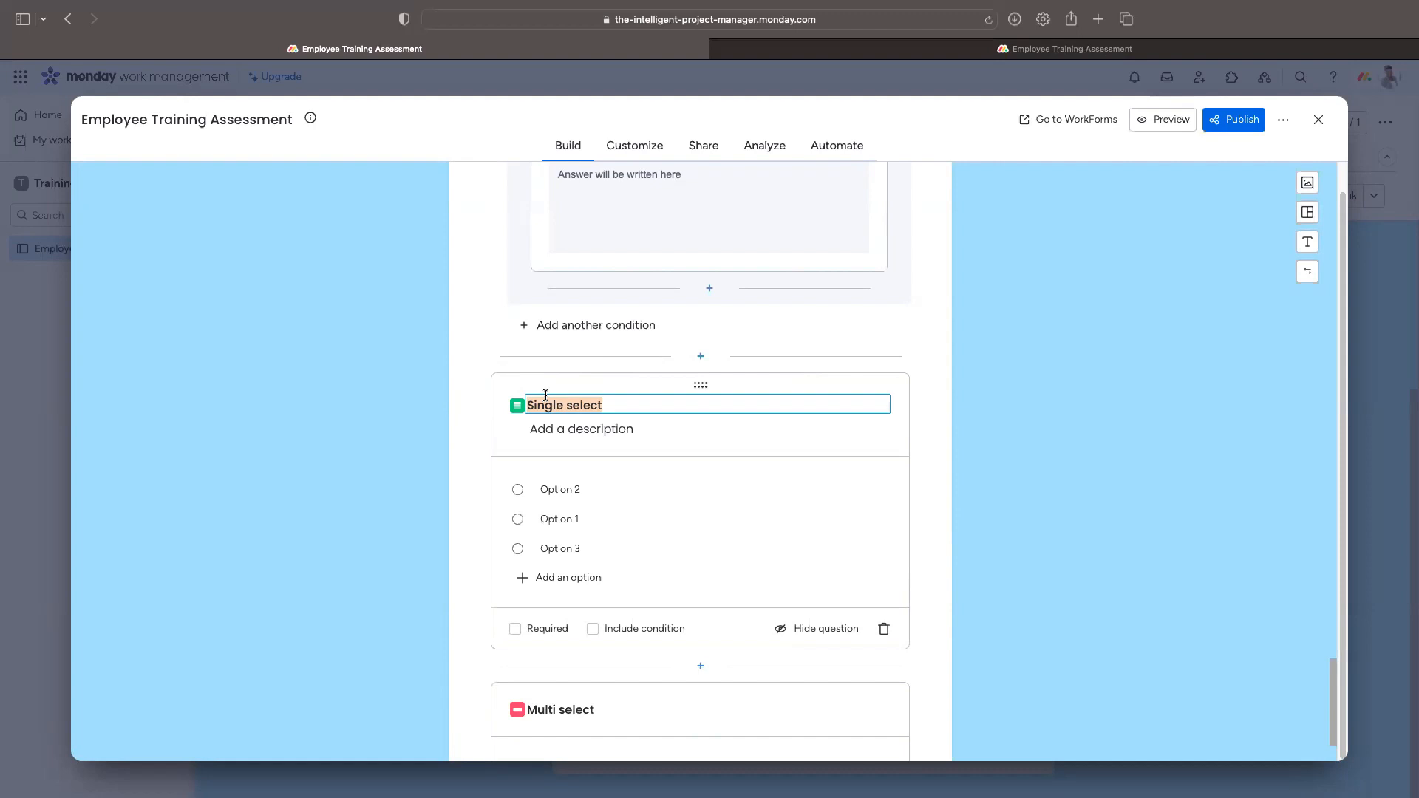
text(How do you prefer to receive training)
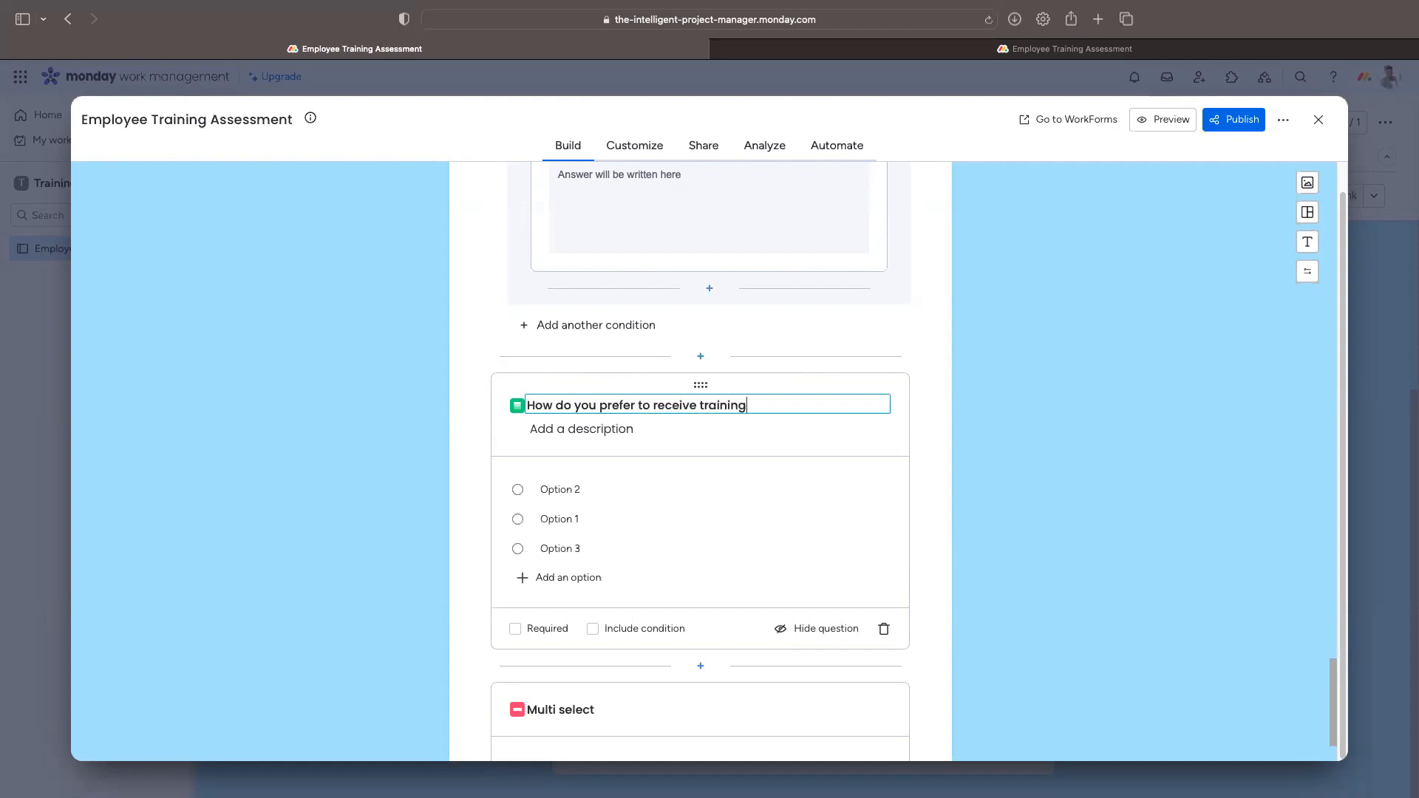
text(?)
click(627, 429)
text(Please select an a)
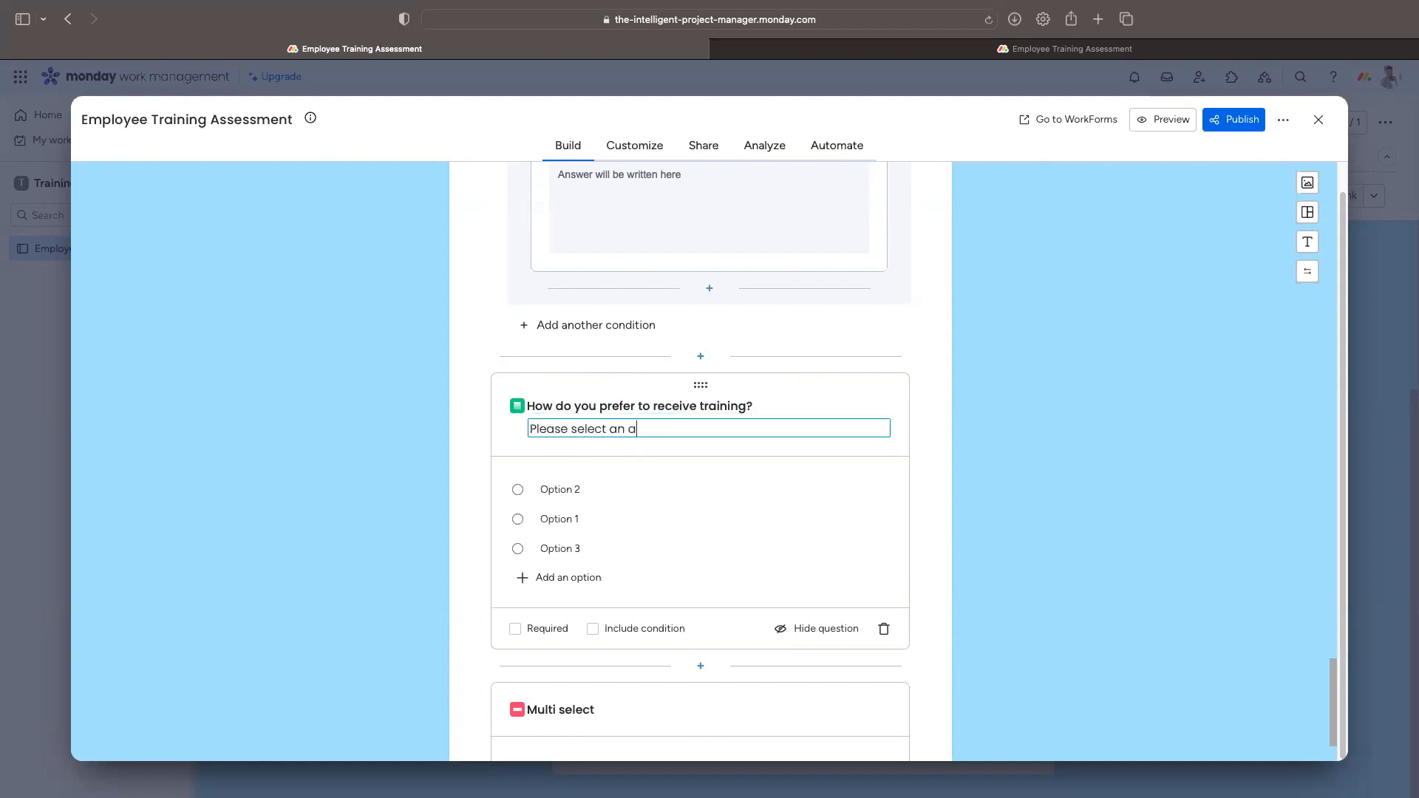
key(BackSpace)
text(option)
Step: Set its options to In-Person Workshops, Webinars and E-learning / Online Courses
double_click(569, 490)
triple_click(581, 488)
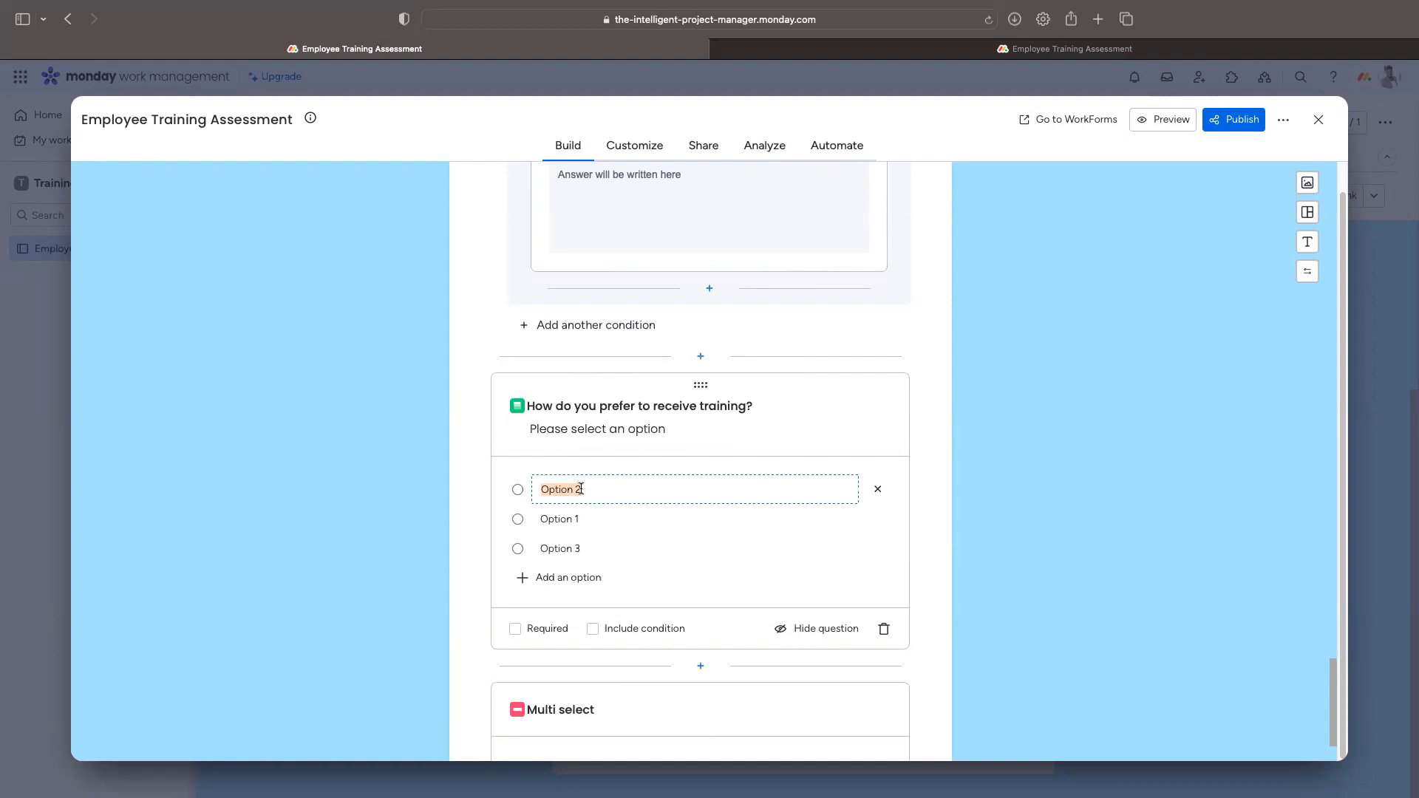
text(In-person workshops)
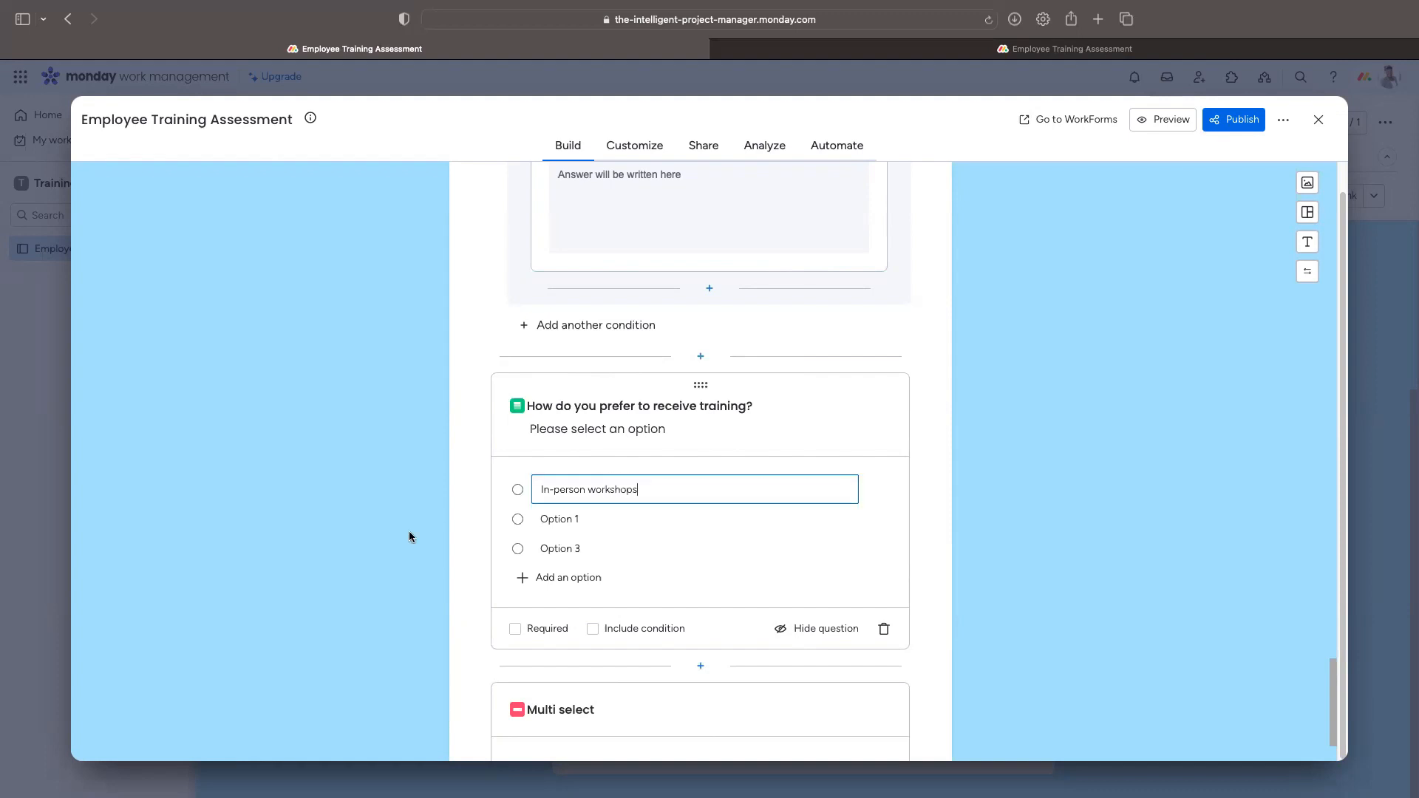
click(587, 511)
text(W)
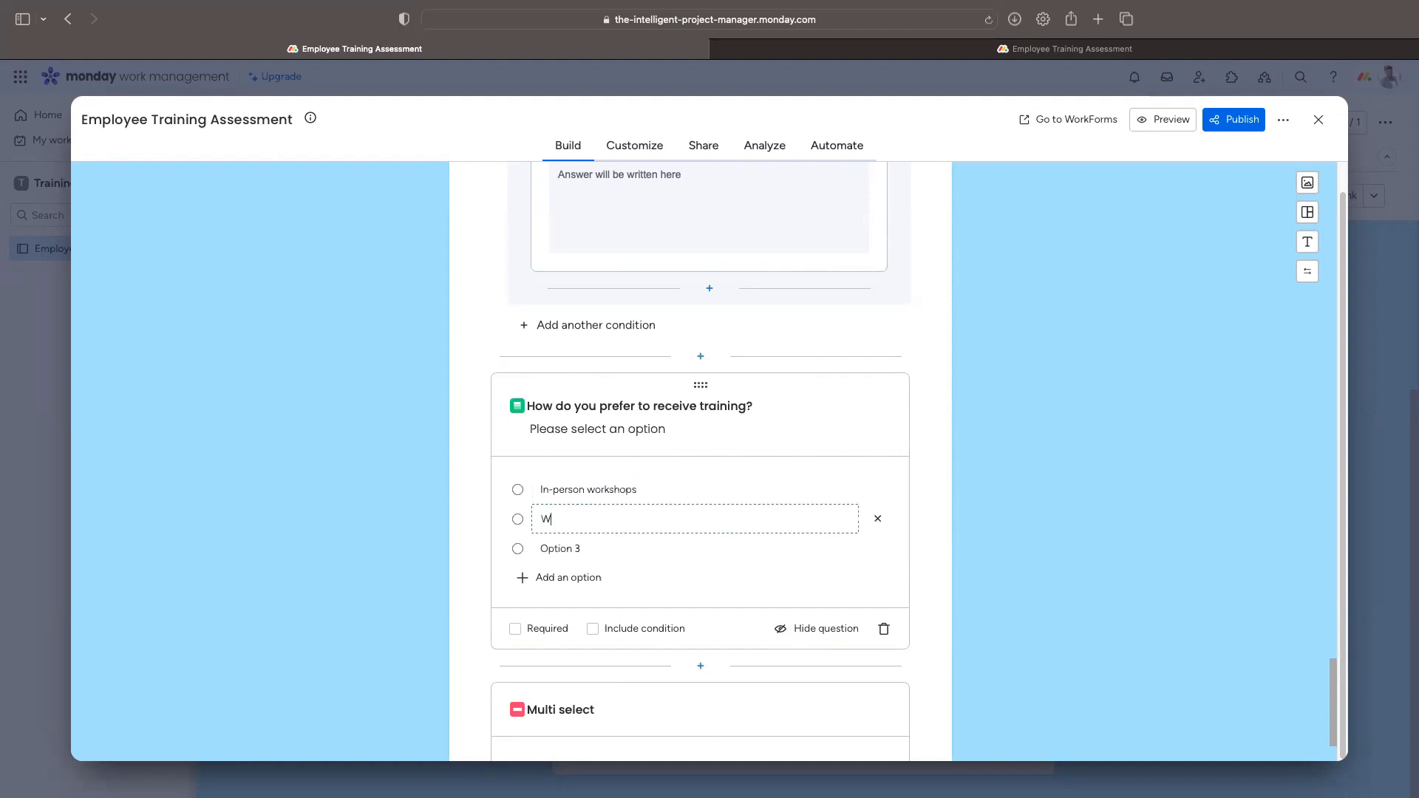
text(ebinars)
click(600, 550)
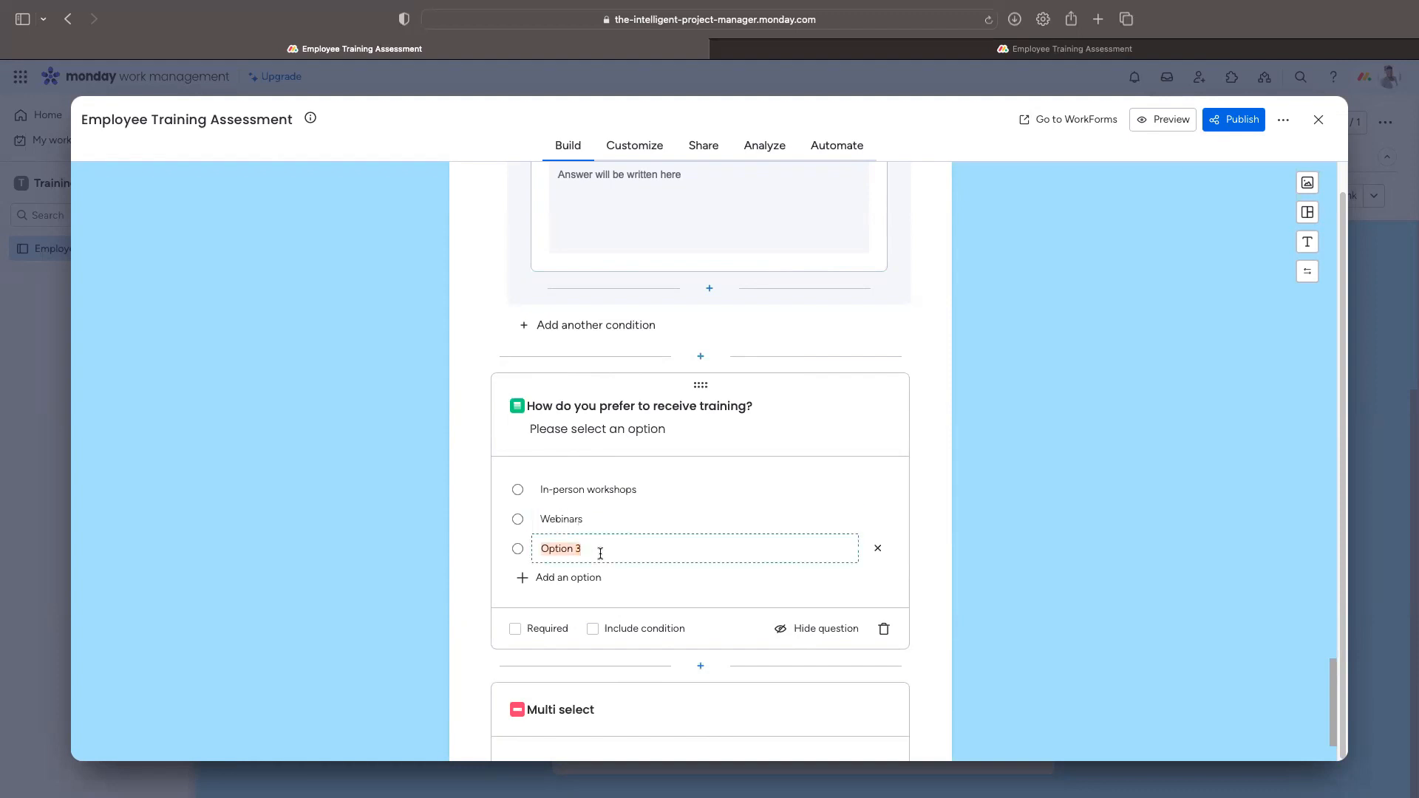
text(O)
text(-learning)
text( / Online Course)
click(592, 488)
key(shift+Right)
text(W)
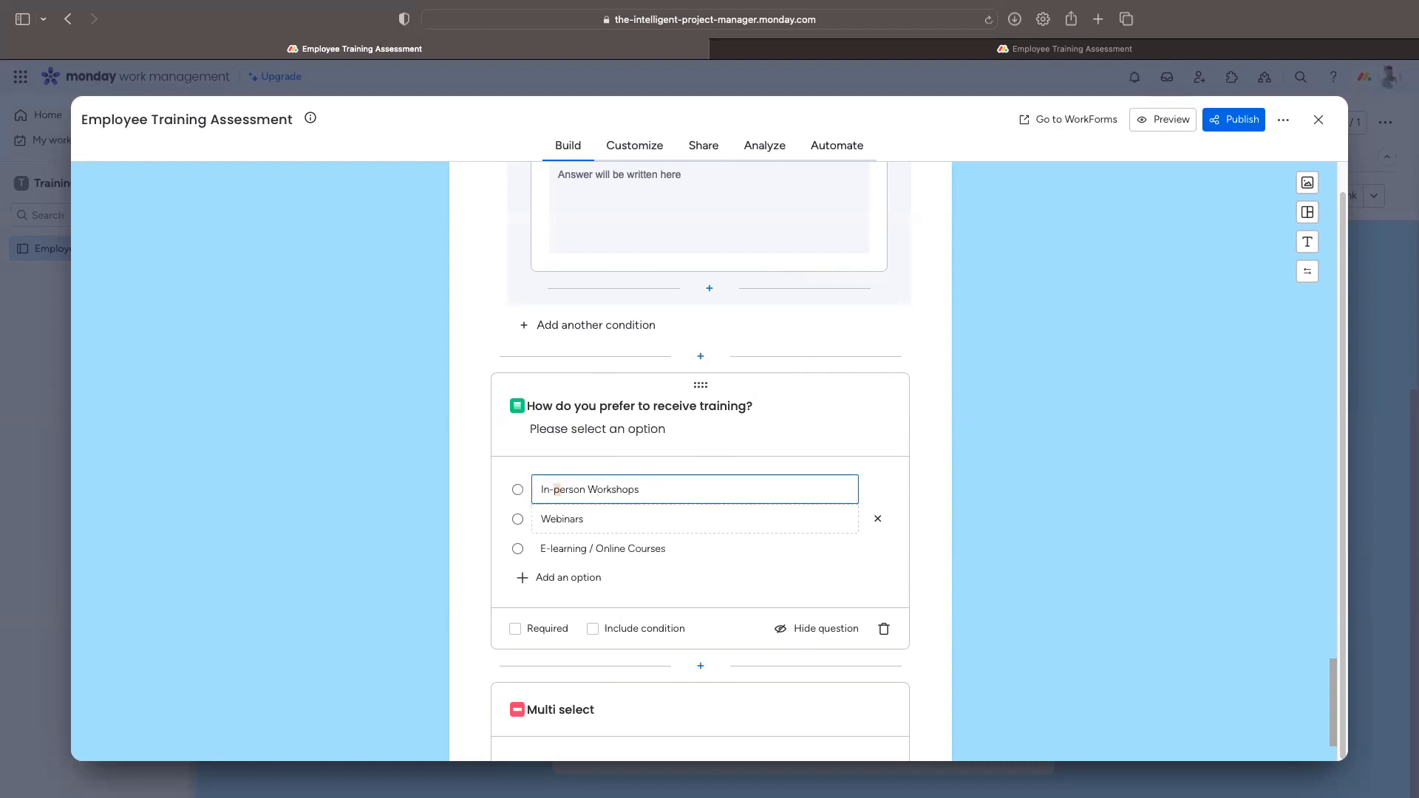
text(P)
key(Return)
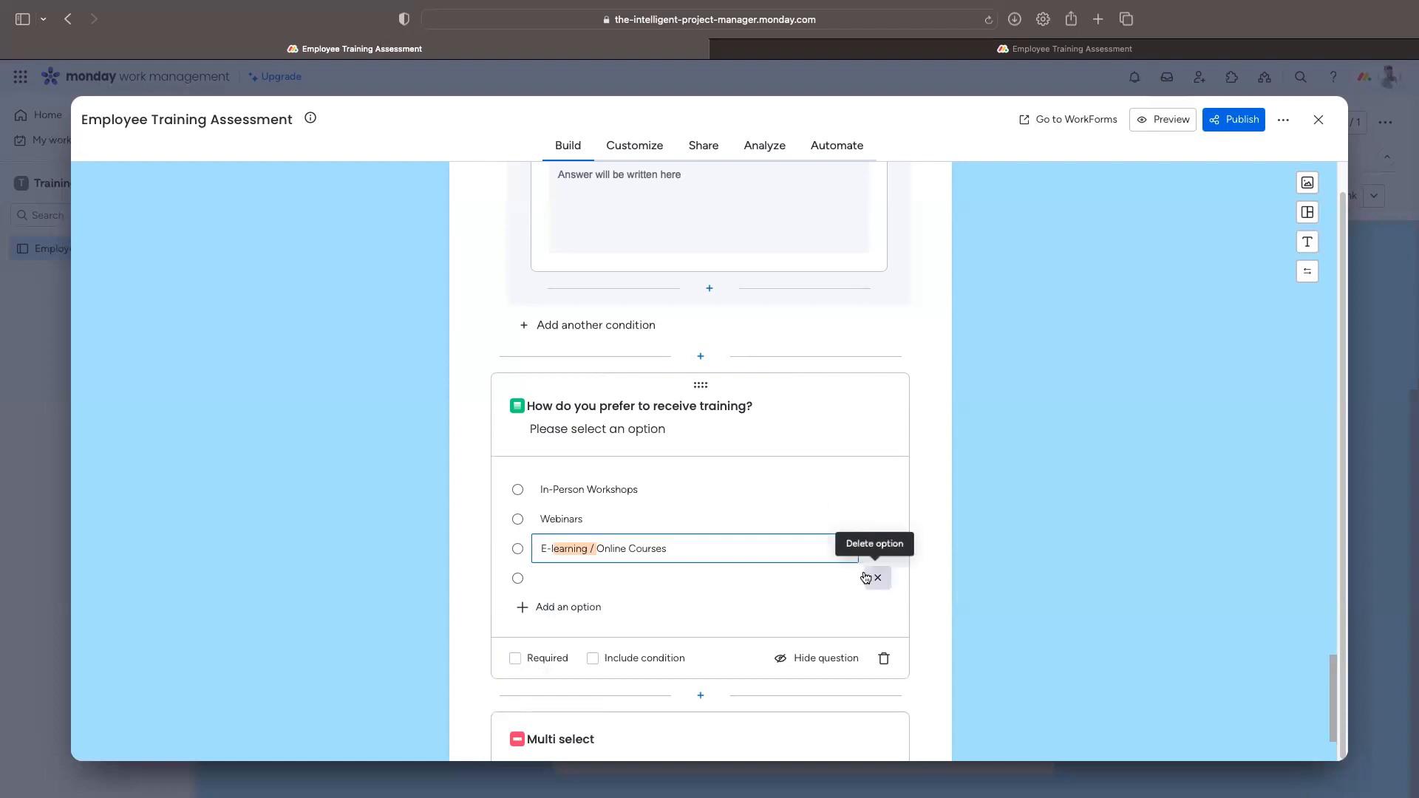
Step: Make the training-preference question required with a condition triggered by In-Person Workshops
click(516, 657)
click(632, 660)
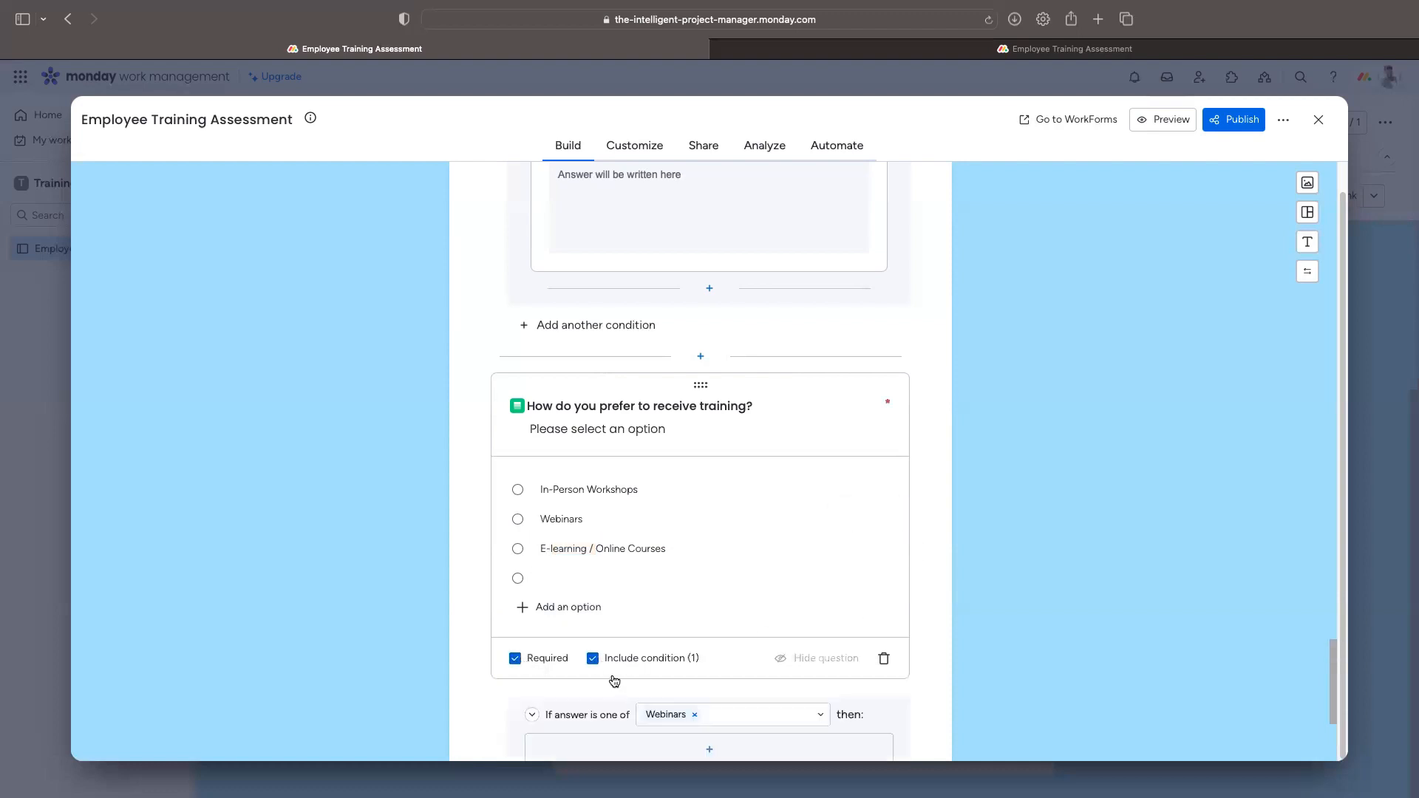
scroll(714, 640, down, 3)
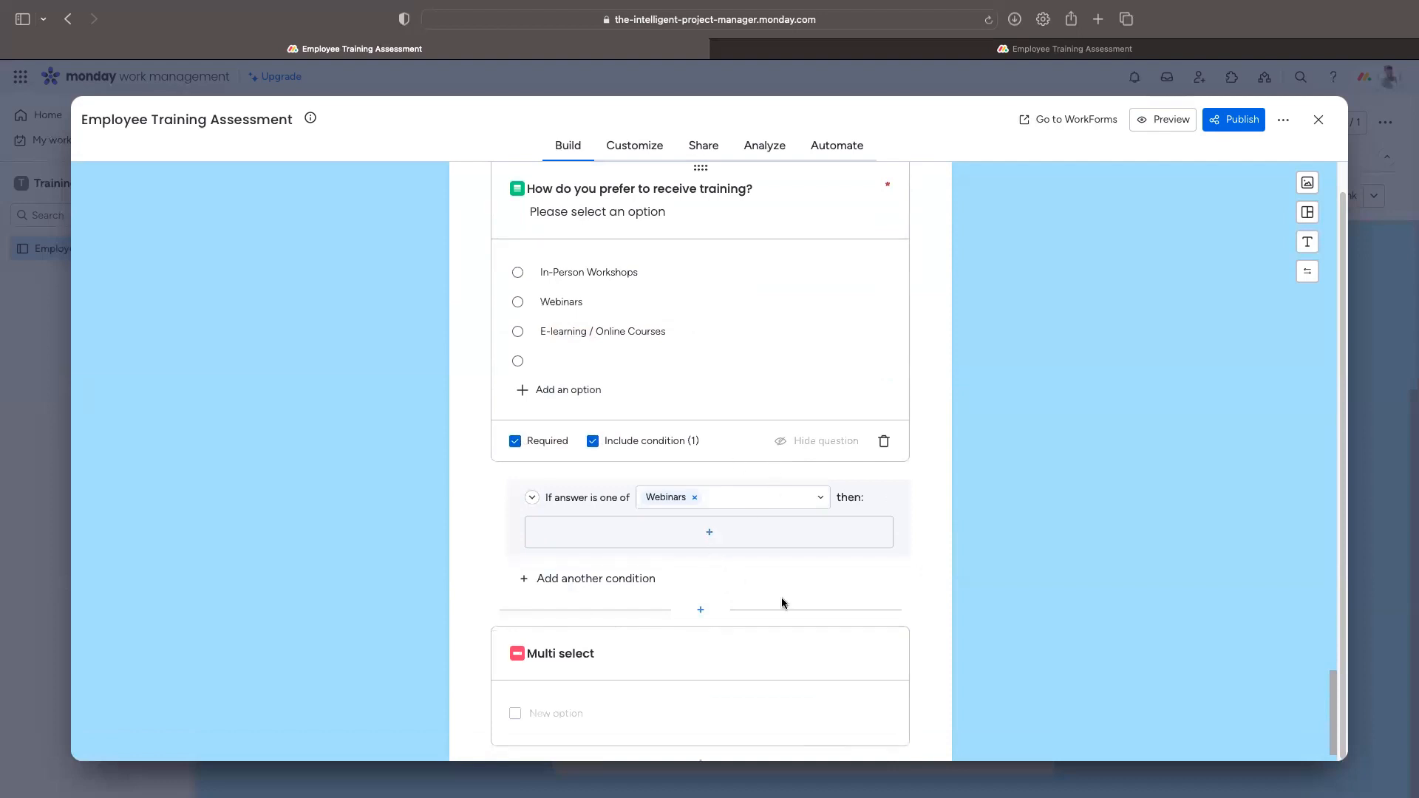
scroll(788, 621, up, 1)
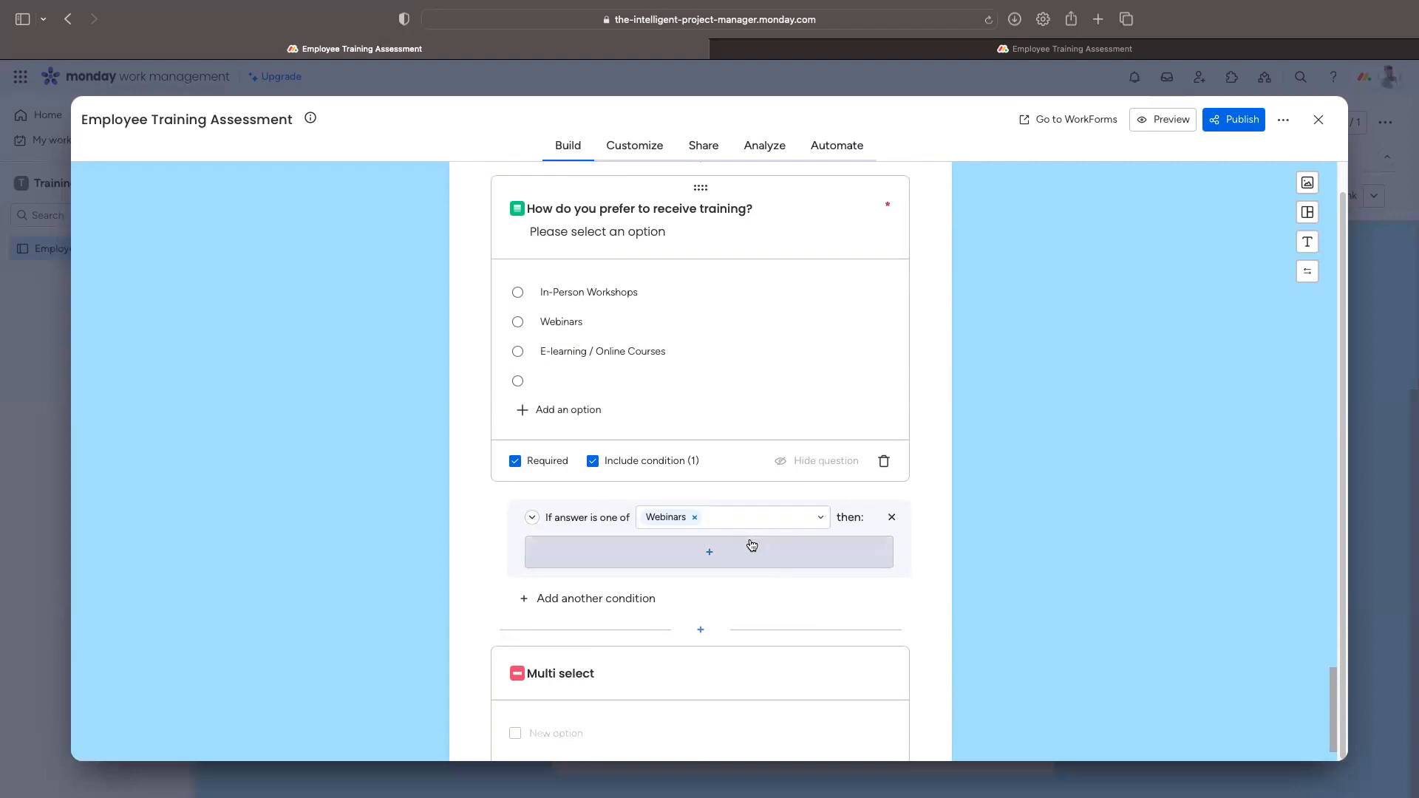
click(696, 517)
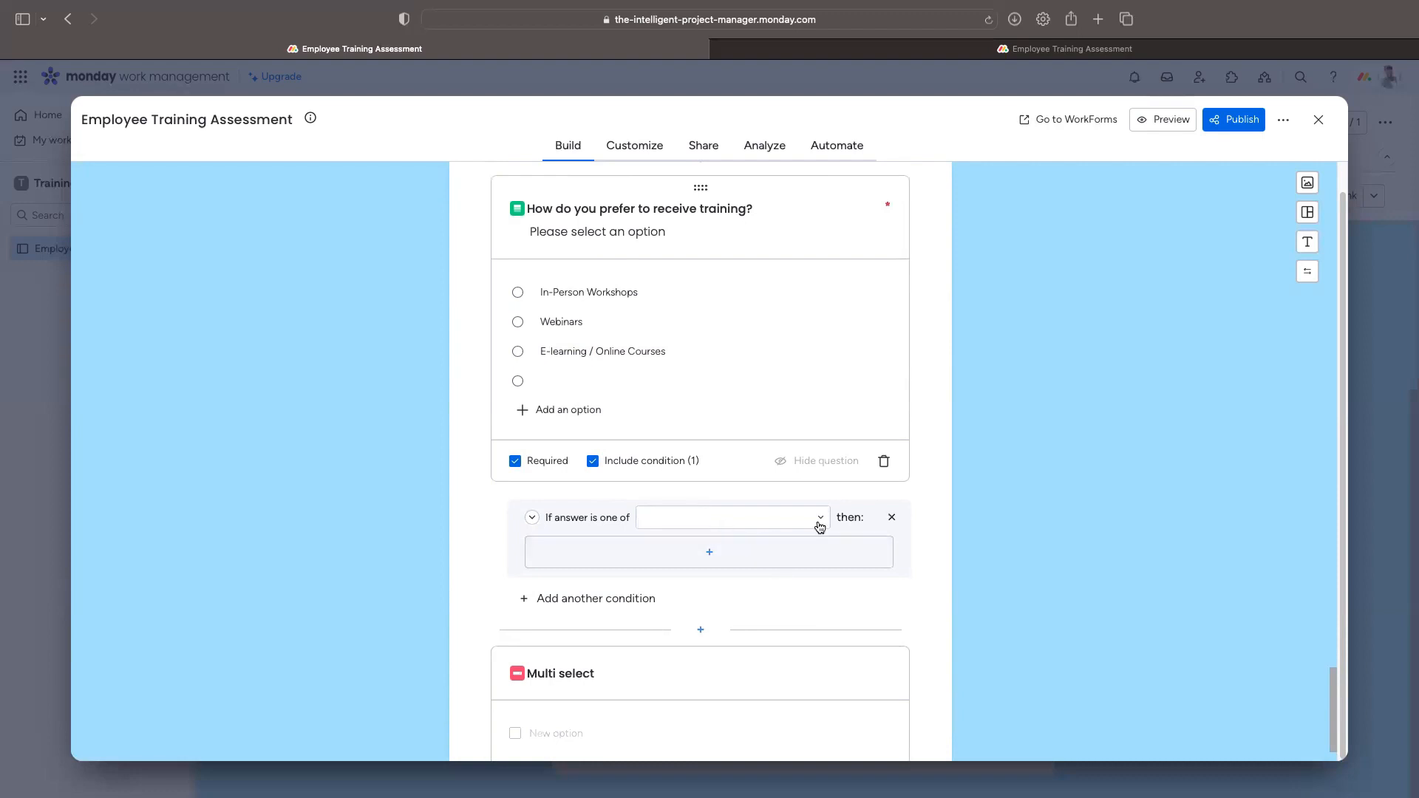
click(820, 527)
click(792, 574)
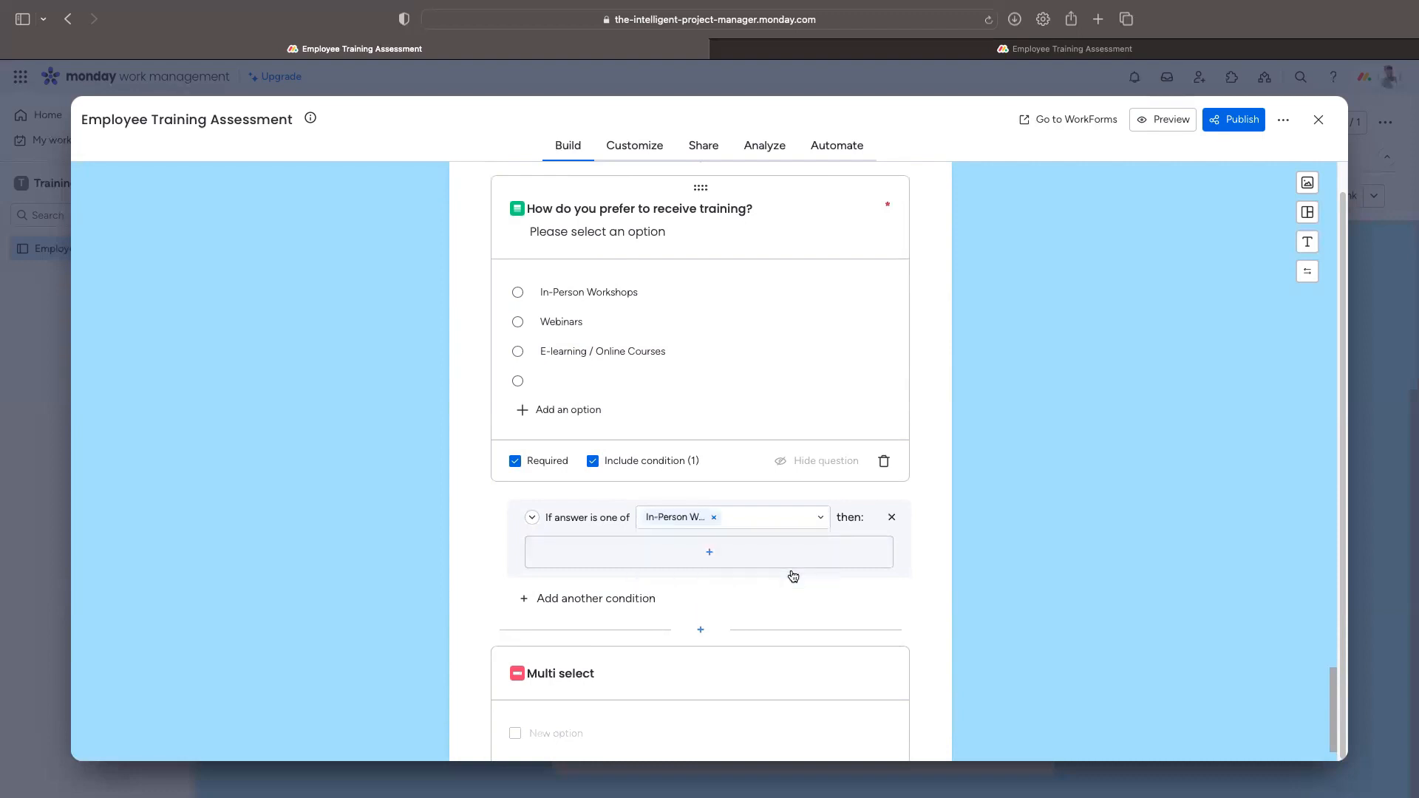
Step: Start a follow-up question under the condition, then select the old Multi select question
click(709, 560)
scroll(722, 468, down, 3)
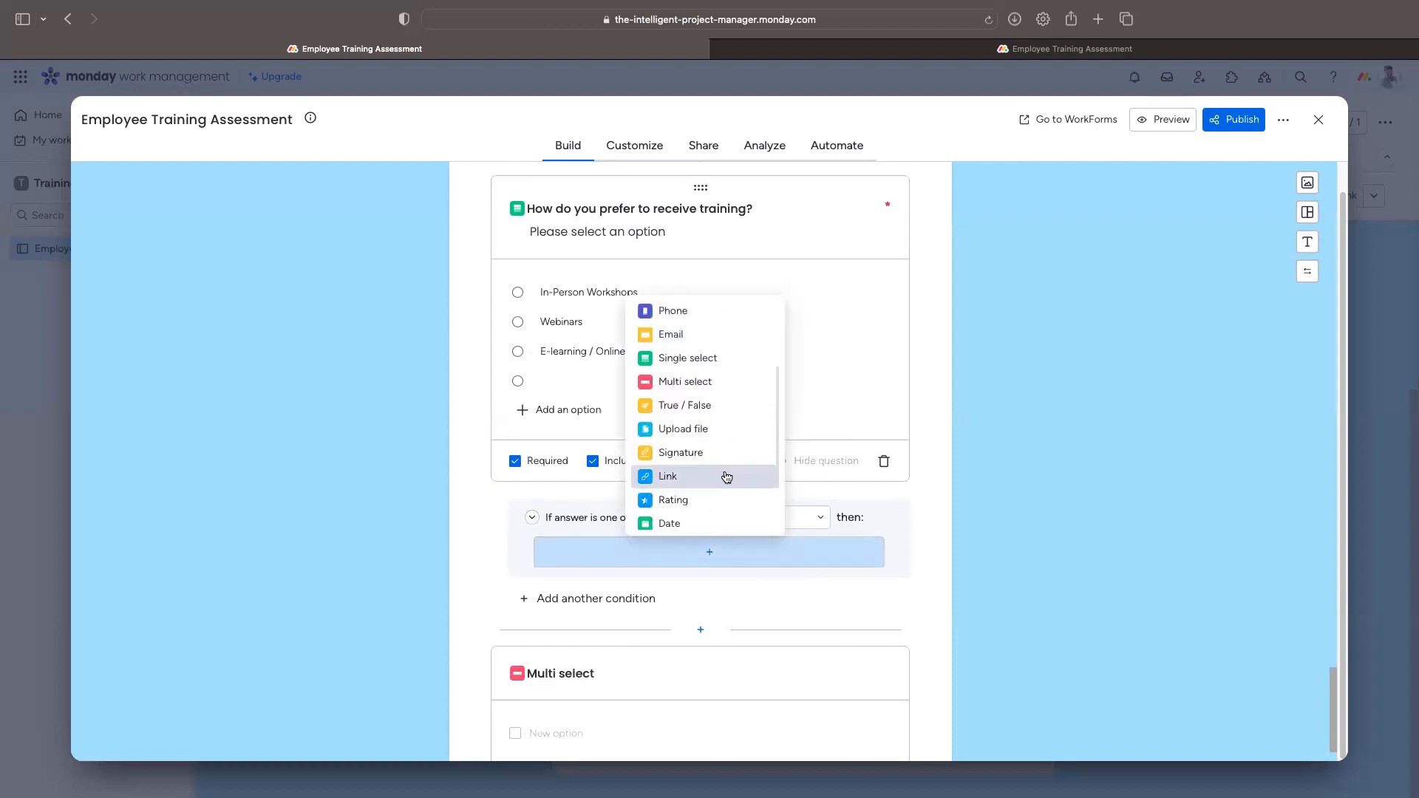
scroll(727, 477, up, 3)
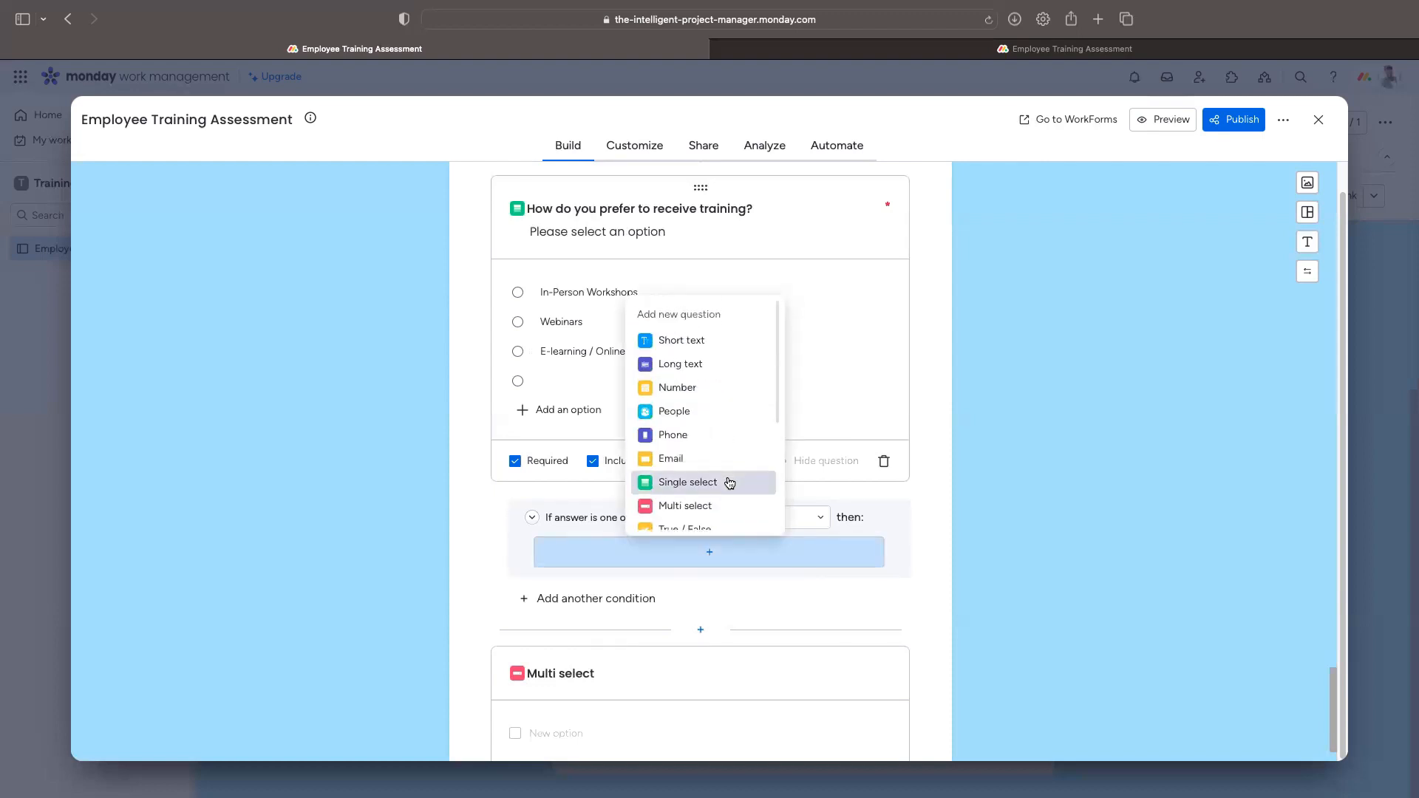
click(695, 659)
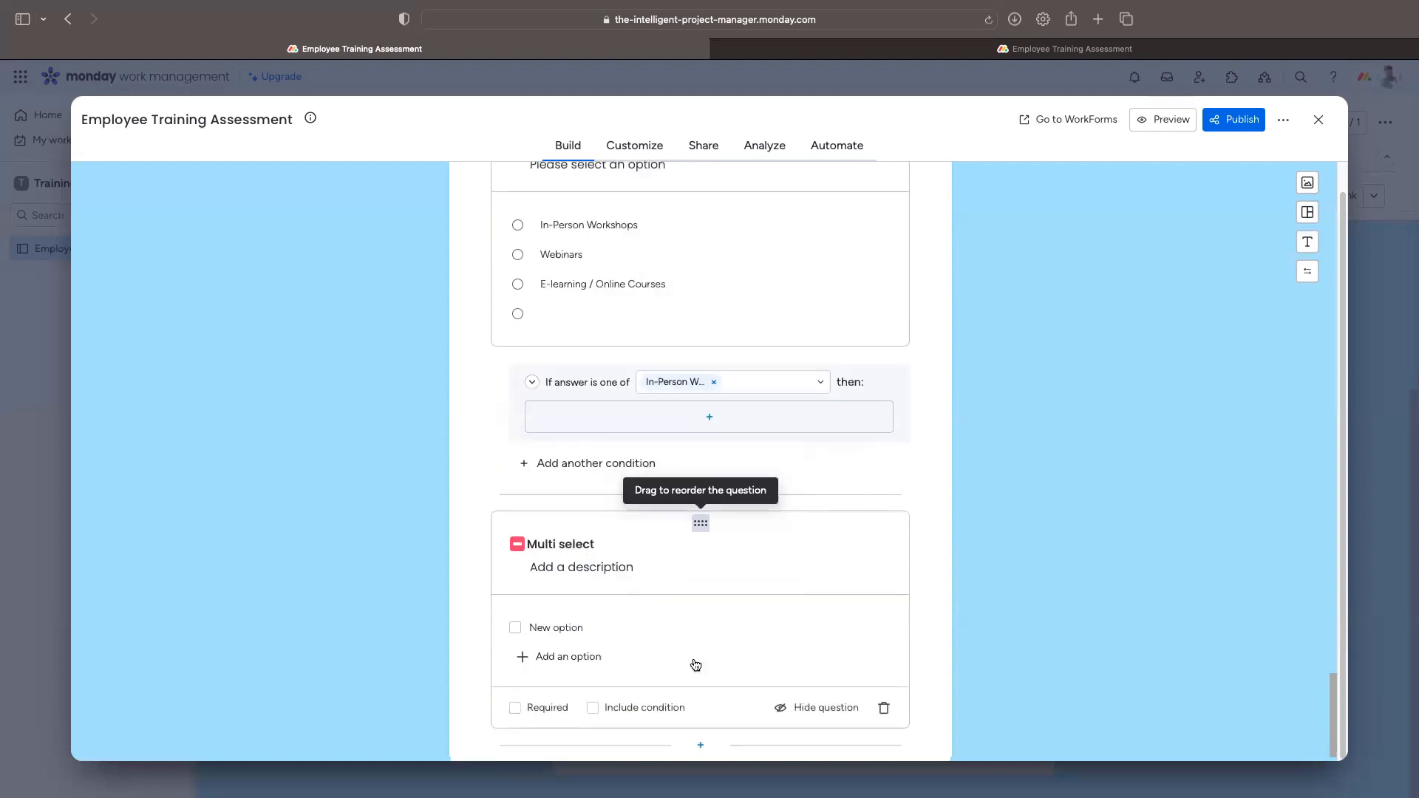
Step: Delete the standalone Multi select and add a Multi select follow-up under the condition
click(884, 709)
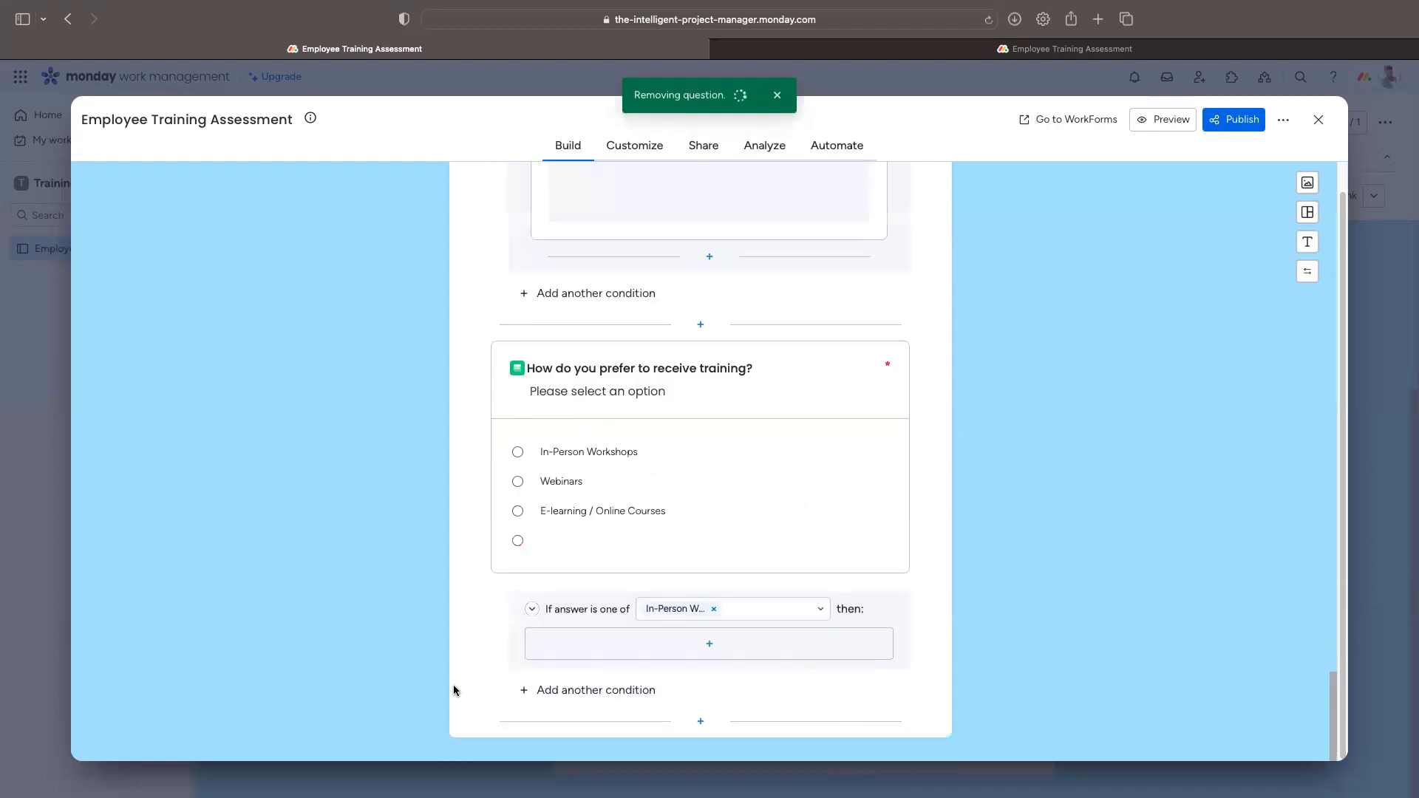
click(711, 651)
click(681, 670)
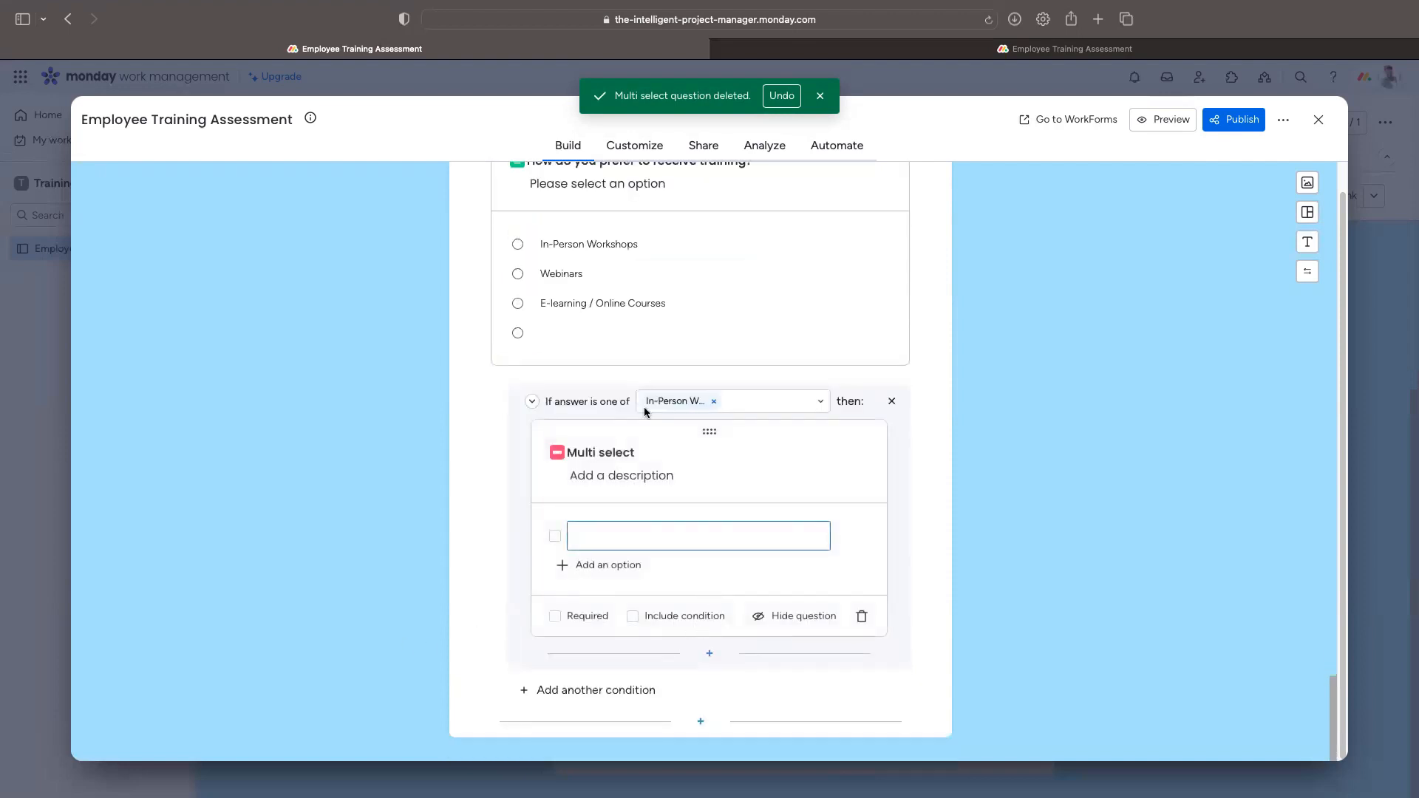
Step: Title the follow-up 'Select your preferred training location'
click(610, 455)
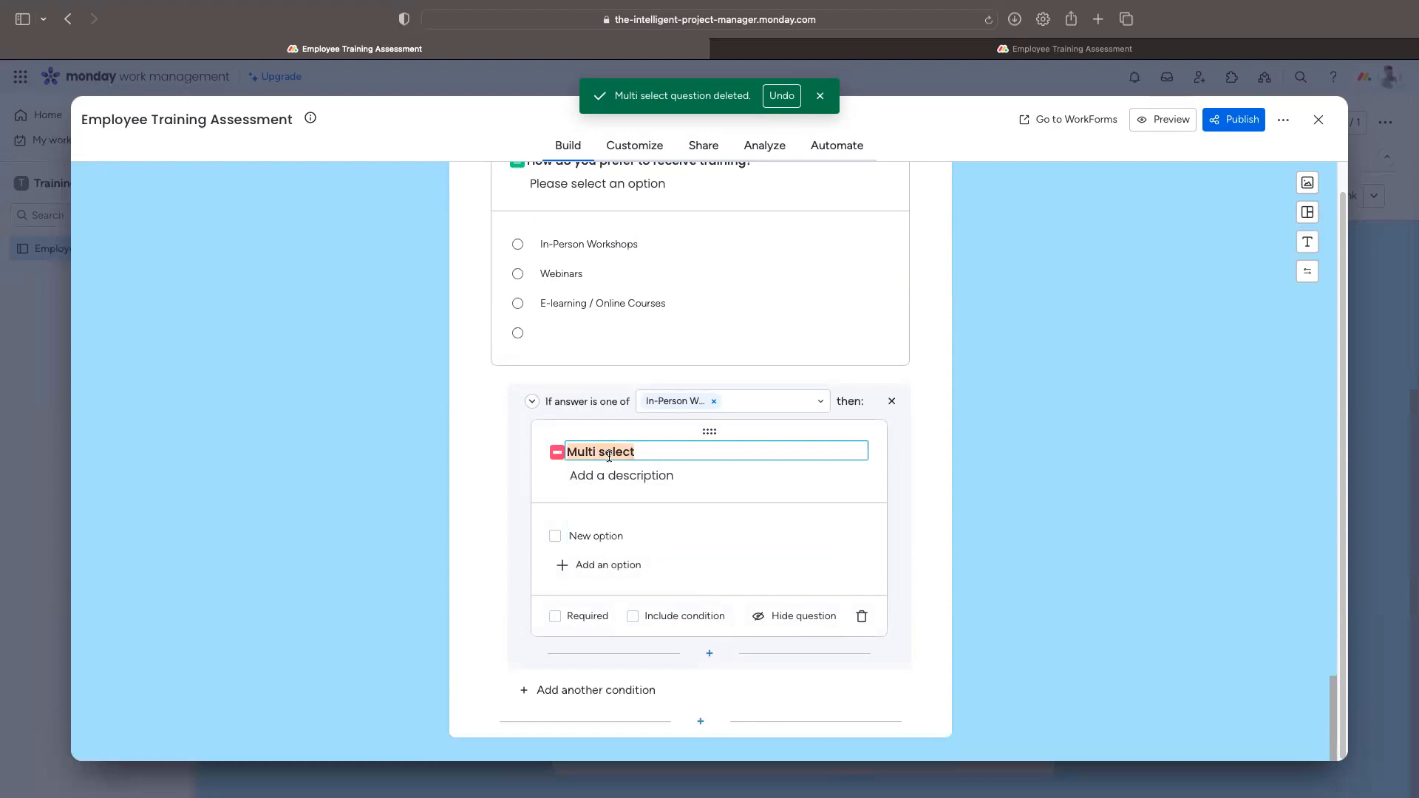
text(Select your premed)
key(BackSpace)
key(BackSpace)
key(BackSpace)
key(BackSpace)
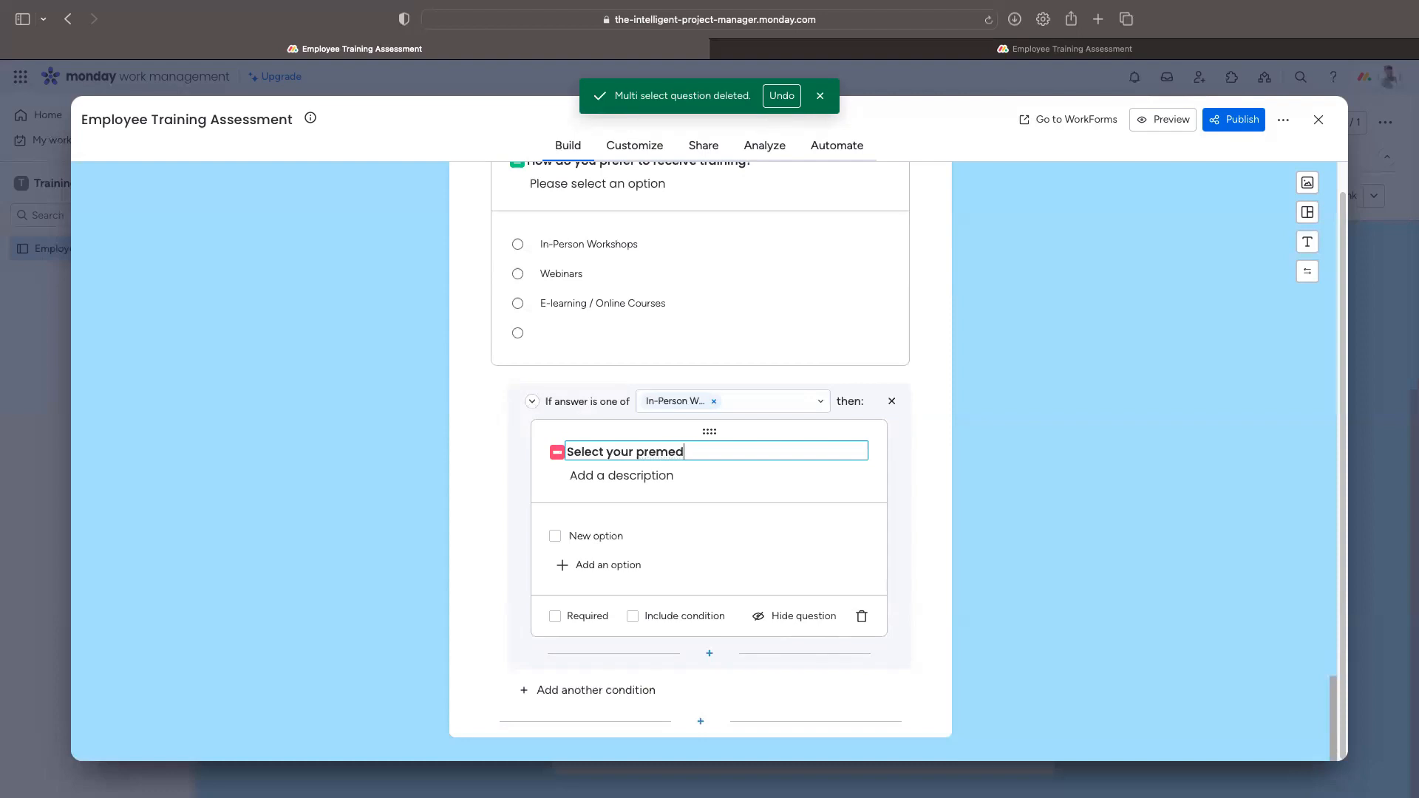
text(referred loca)
key(BackSpace)
key(BackSpace)
key(BackSpace)
key(BackSpace)
text(training location)
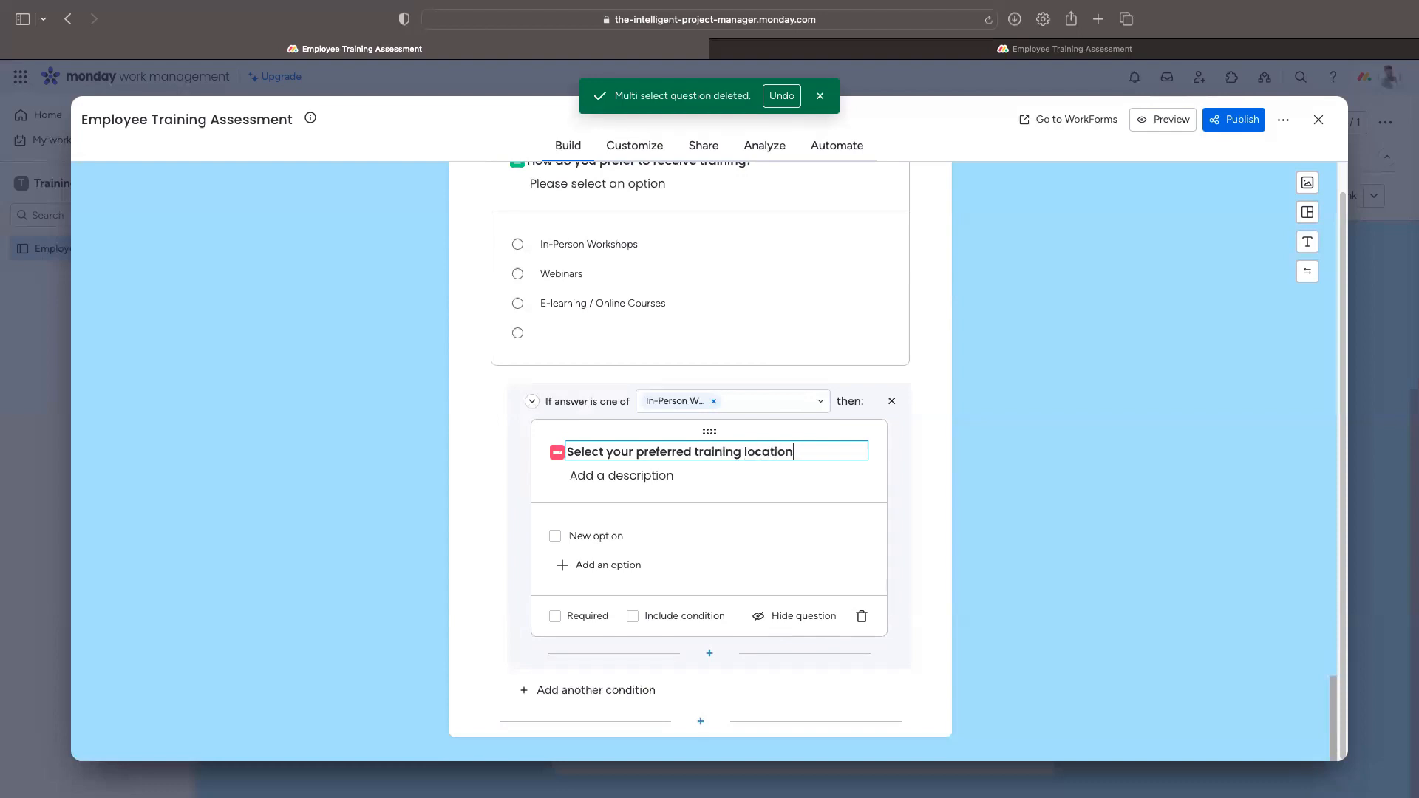
click(661, 473)
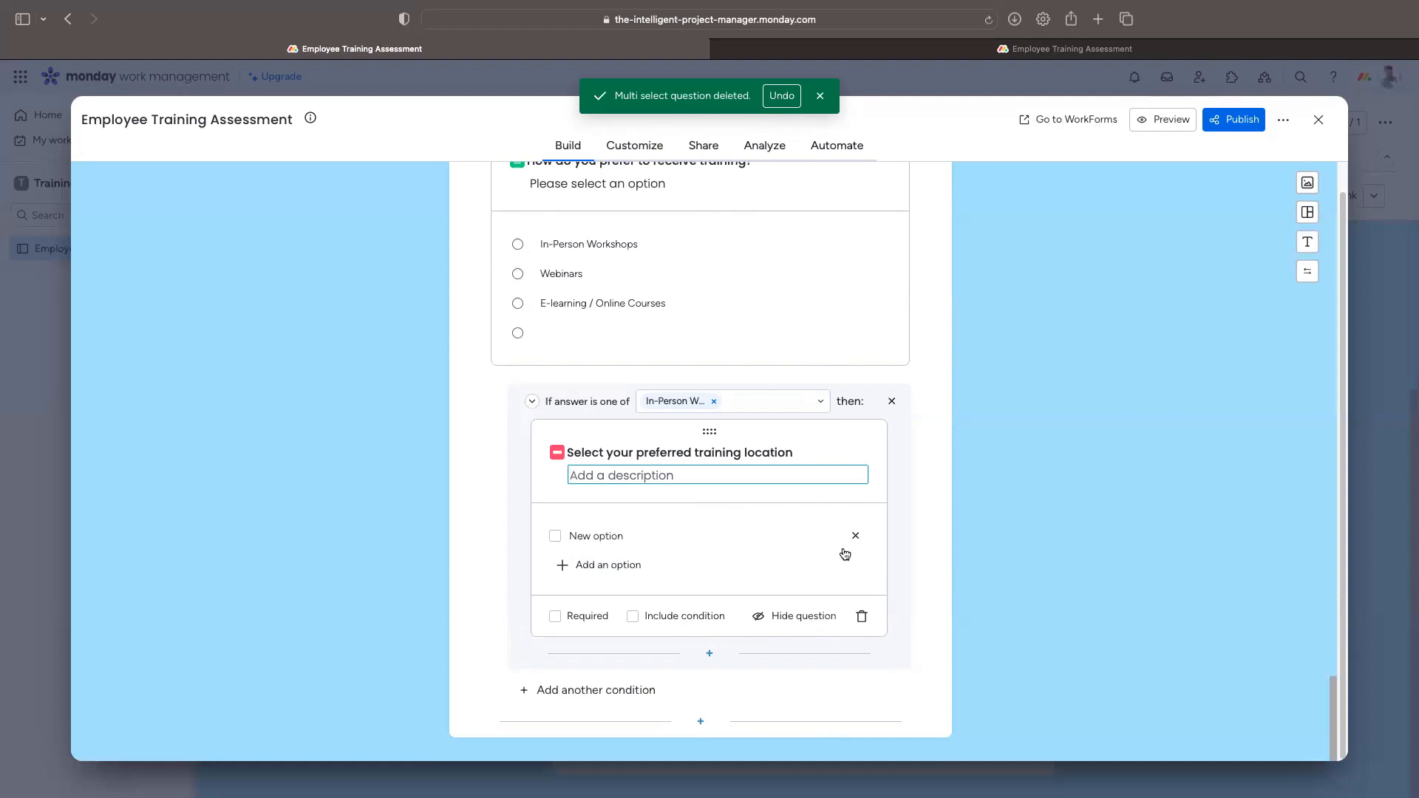
Step: Add location options Springfield, IL, Syracuse, NY, Austin, TX, Washington, D.C. and Seattle
click(697, 540)
text(Springfield, IL)
key(Return)
text(Syracuse, NY)
click(602, 595)
text(Austin, TX)
click(602, 624)
text(Washington, D.C.)
click(609, 655)
text(Seattle, WA)
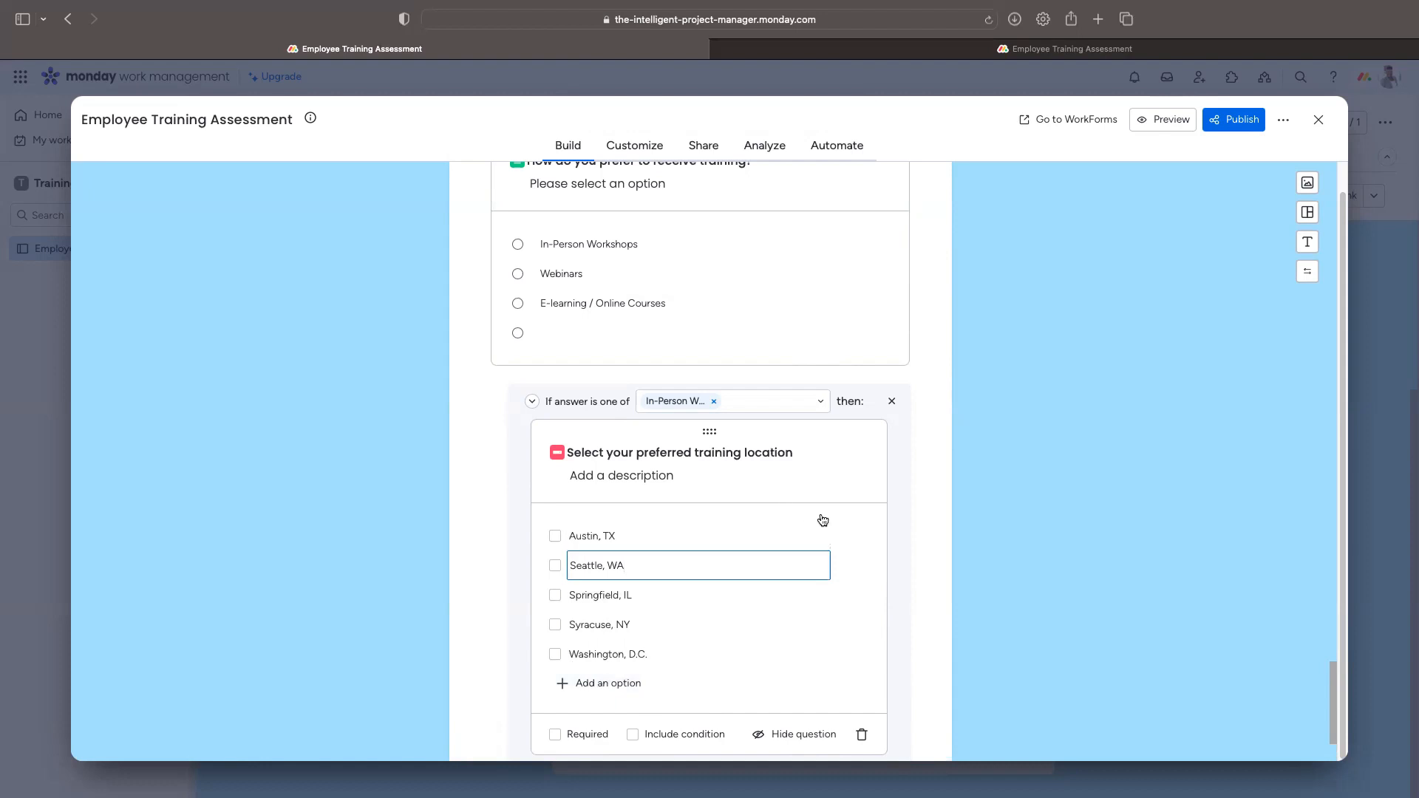
Step: Describe the location question as 'Please select 2 options from this list'
click(637, 477)
text(Please select)
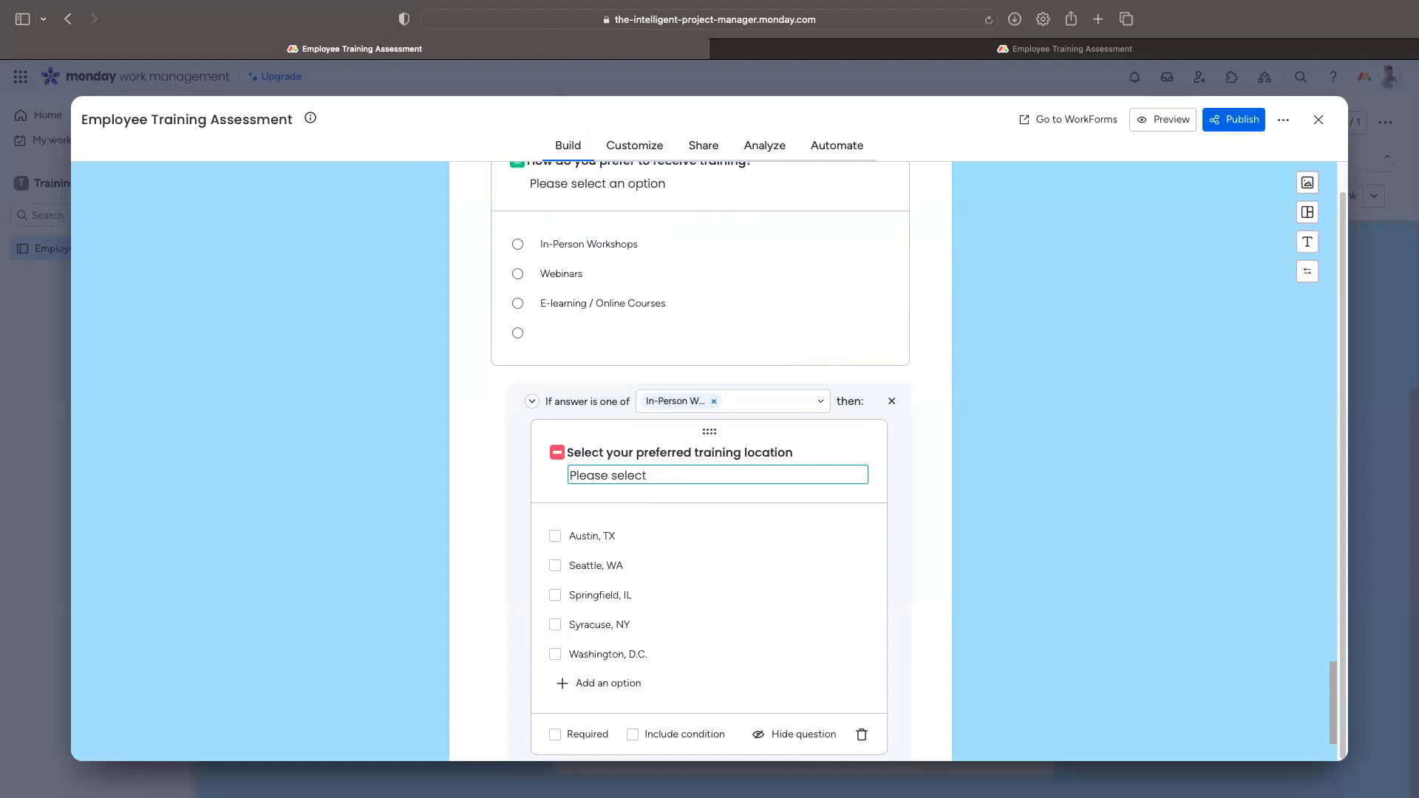
text(2 options from this list)
Step: Make the training-location question required and review the form
click(581, 736)
scroll(648, 710, down, 3)
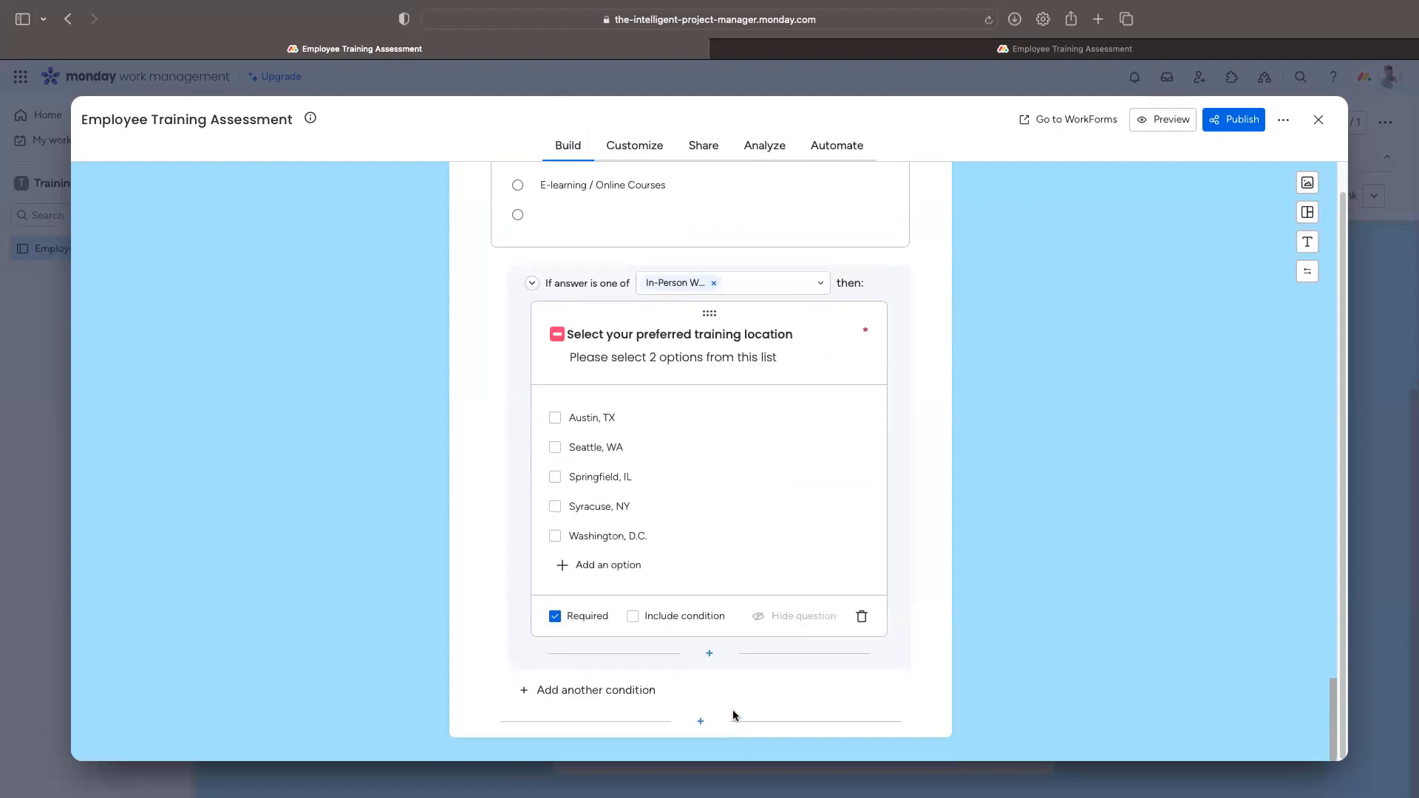
scroll(725, 399, up, 10)
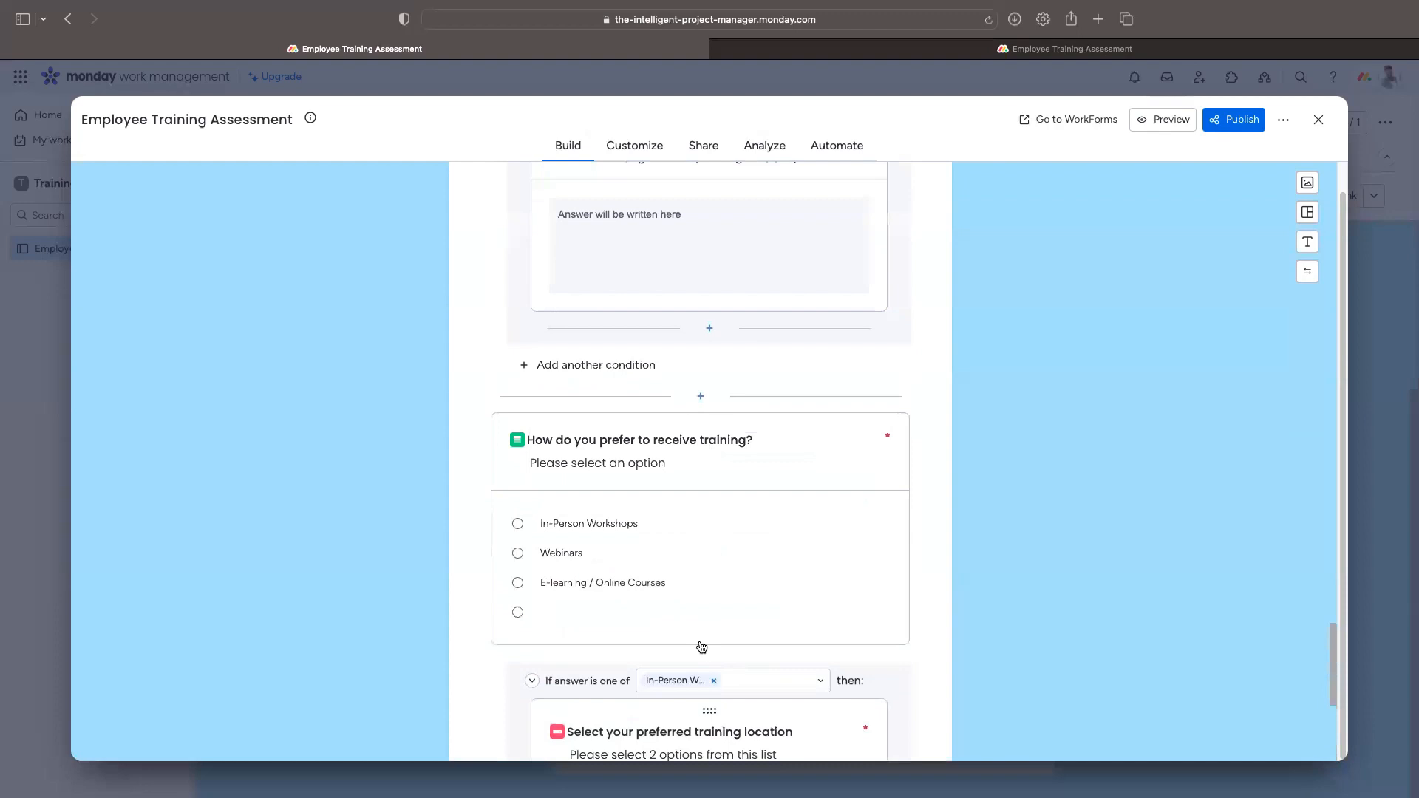
scroll(798, 547, down, 10)
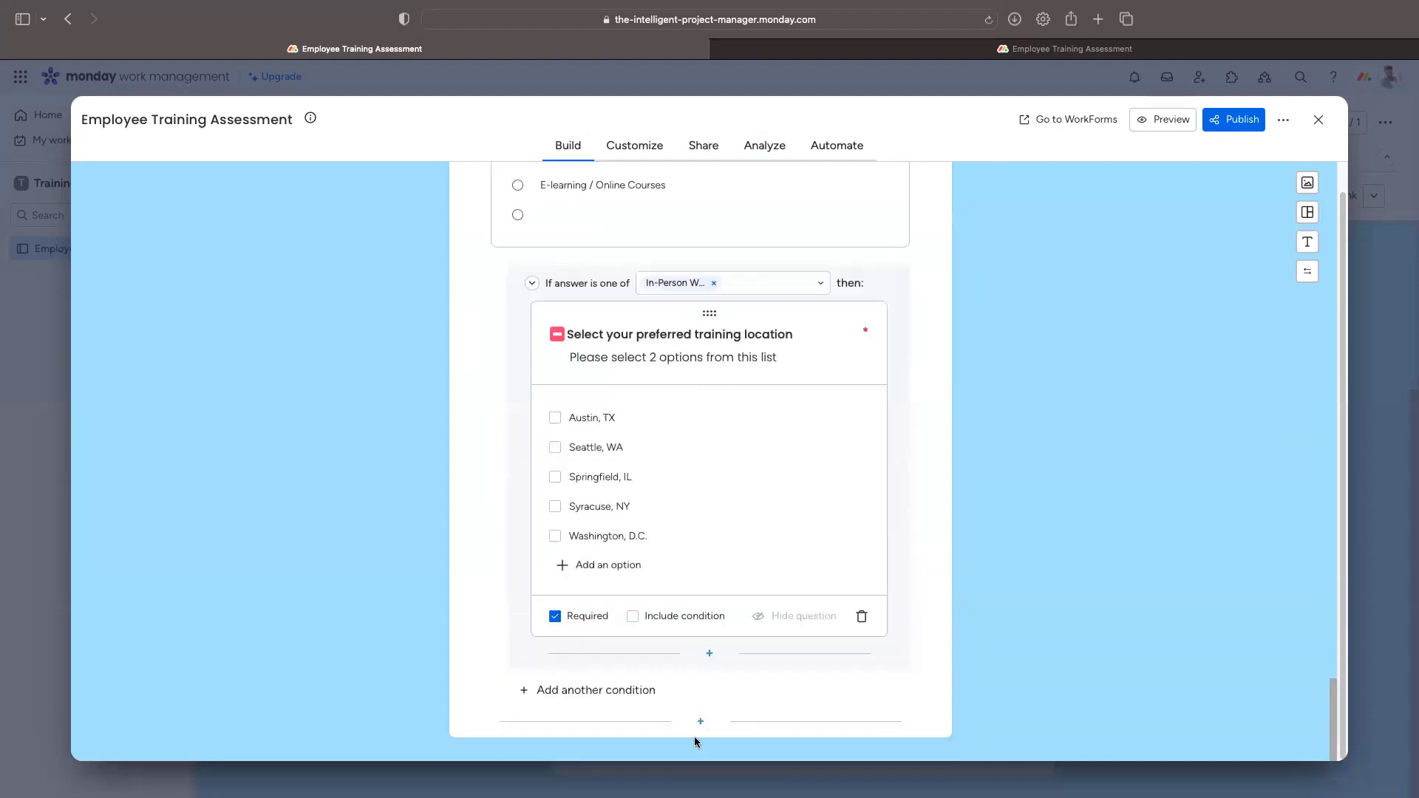
scroll(646, 510, up, 3)
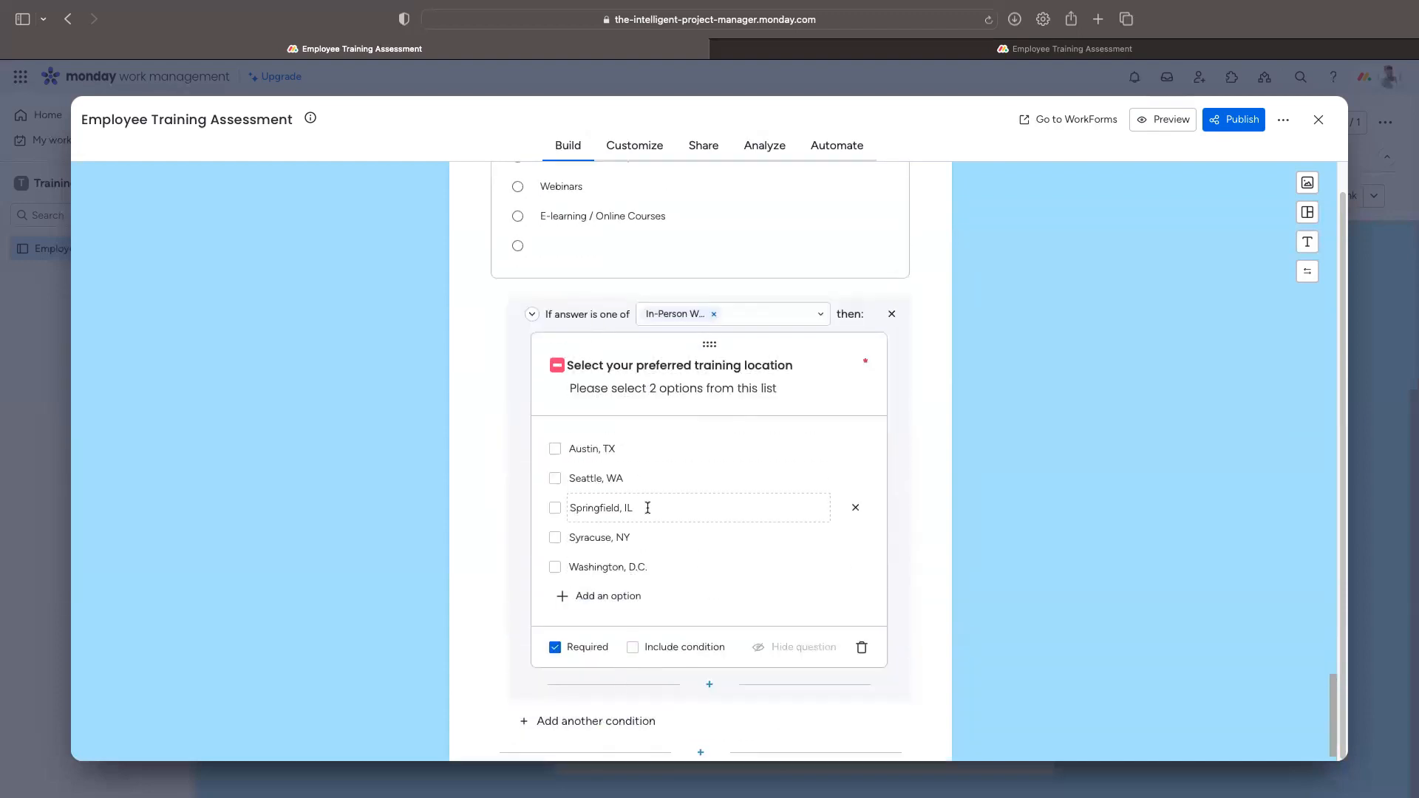
scroll(691, 624, down, 3)
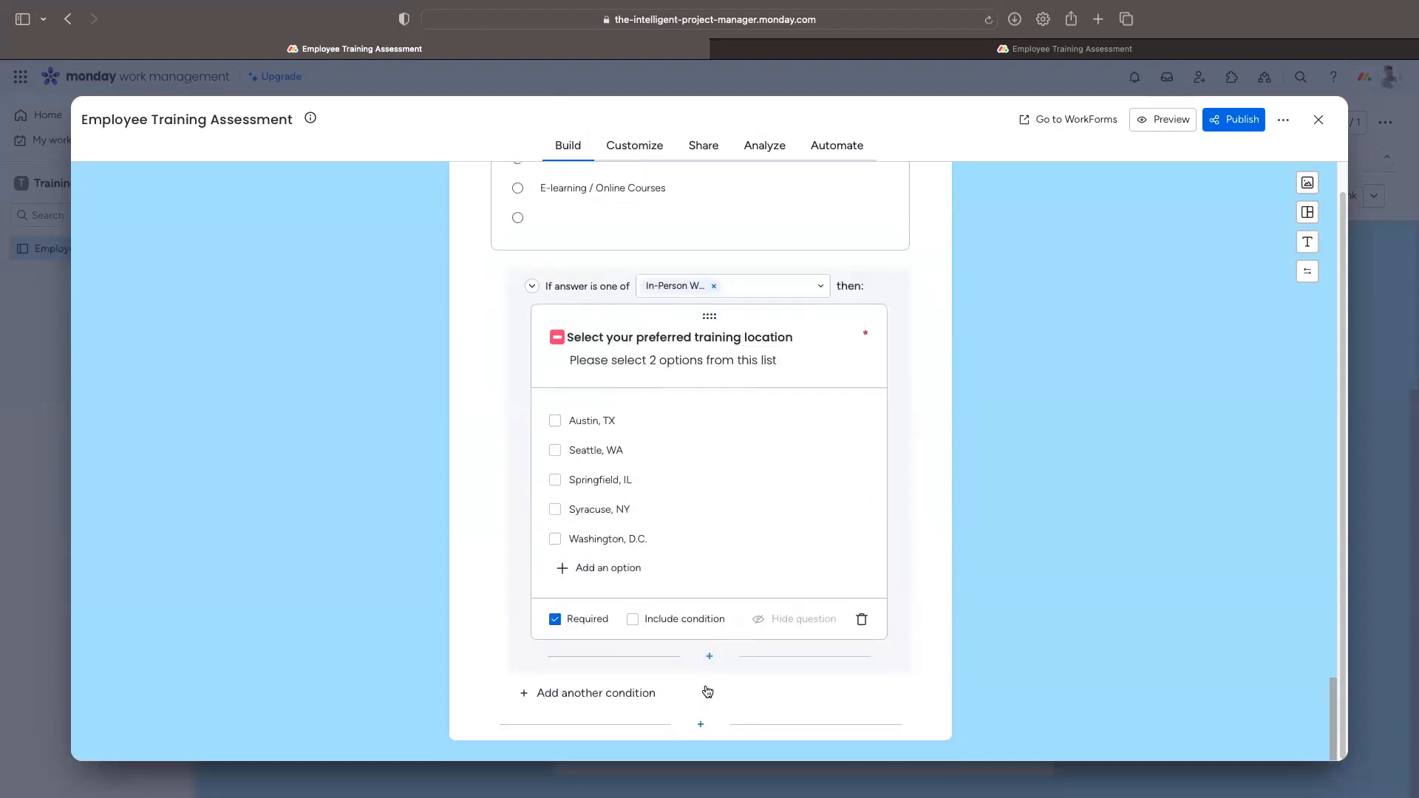
scroll(703, 687, up, 2)
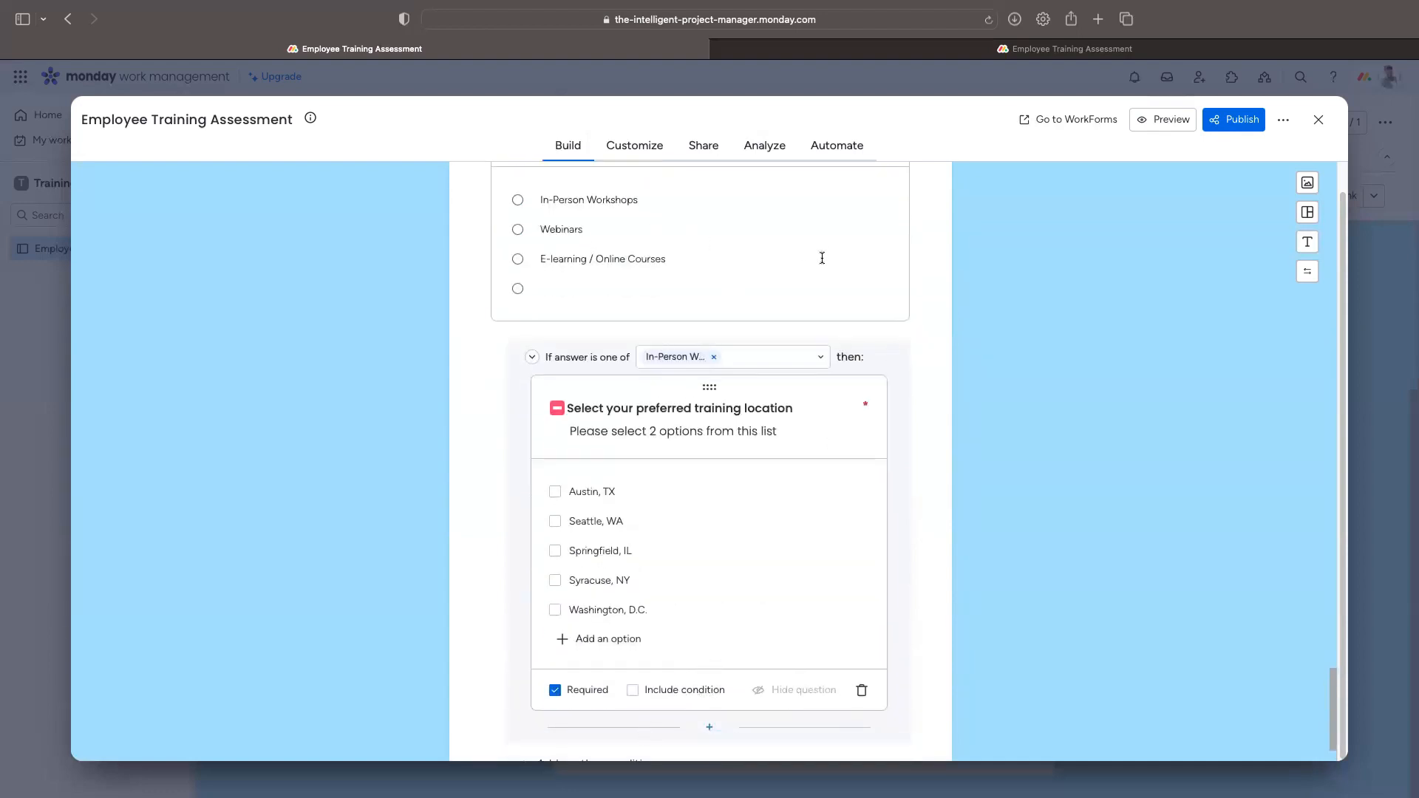
scroll(737, 287, up, 3)
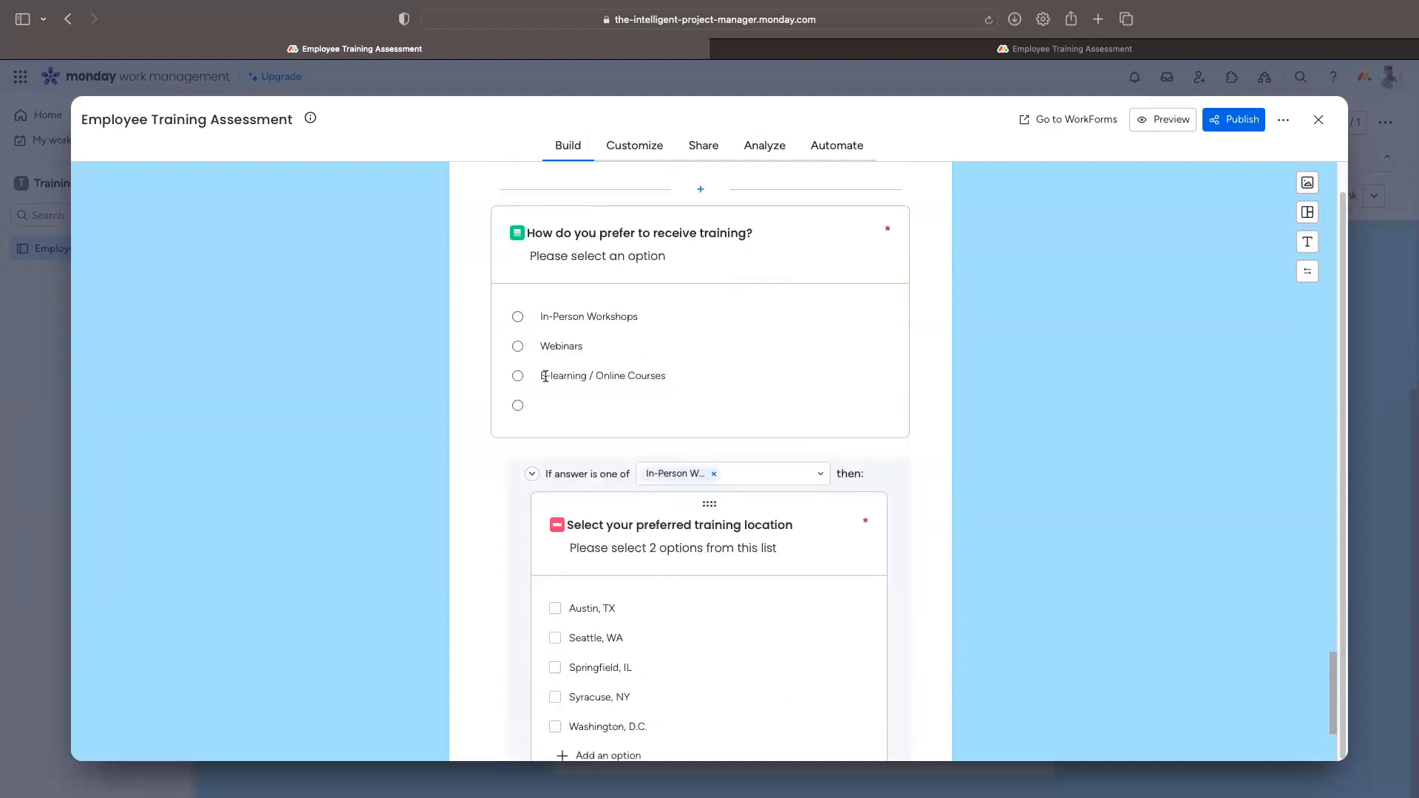
scroll(708, 382, down, 5)
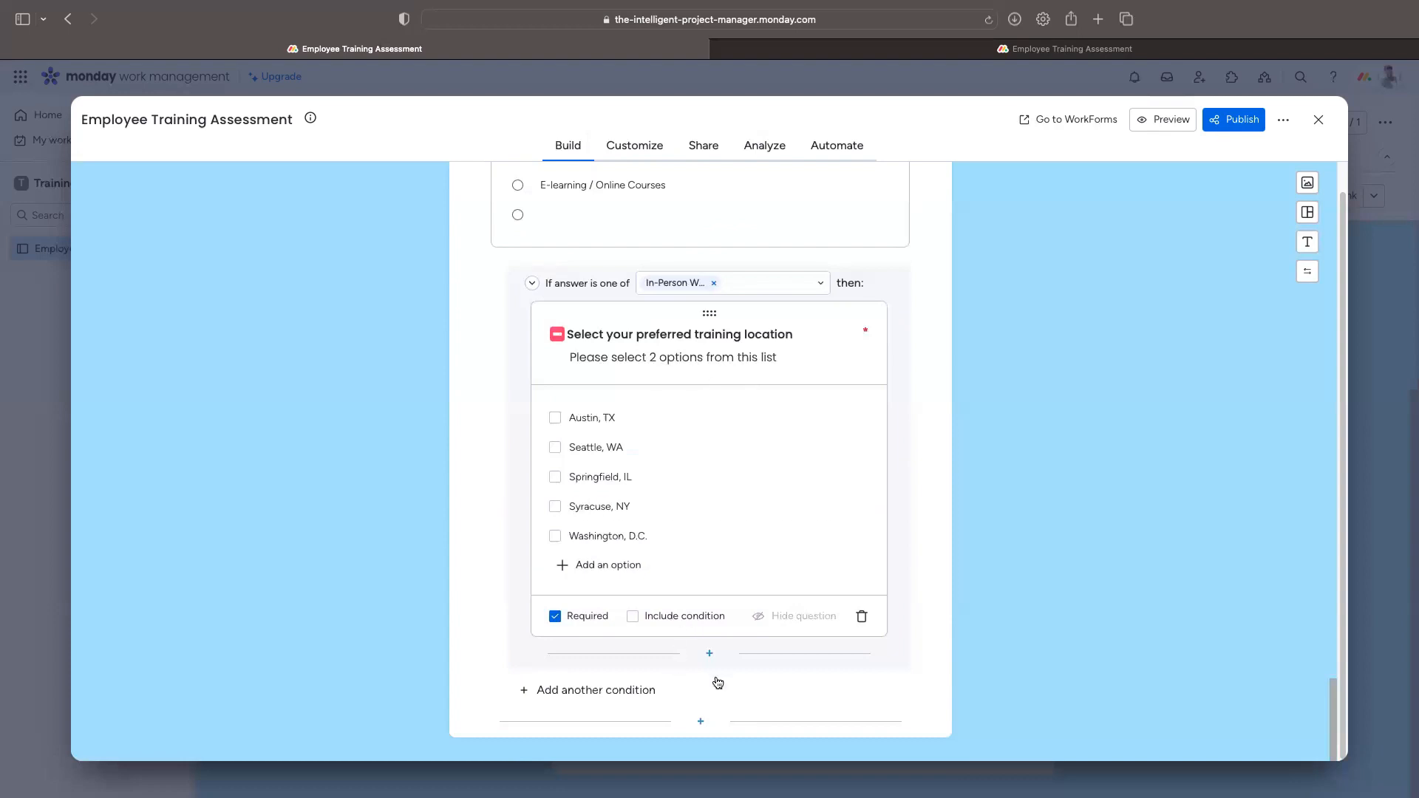
Step: Add a condition on E-learning / Online Courses with a Multi select follow-up question
click(640, 691)
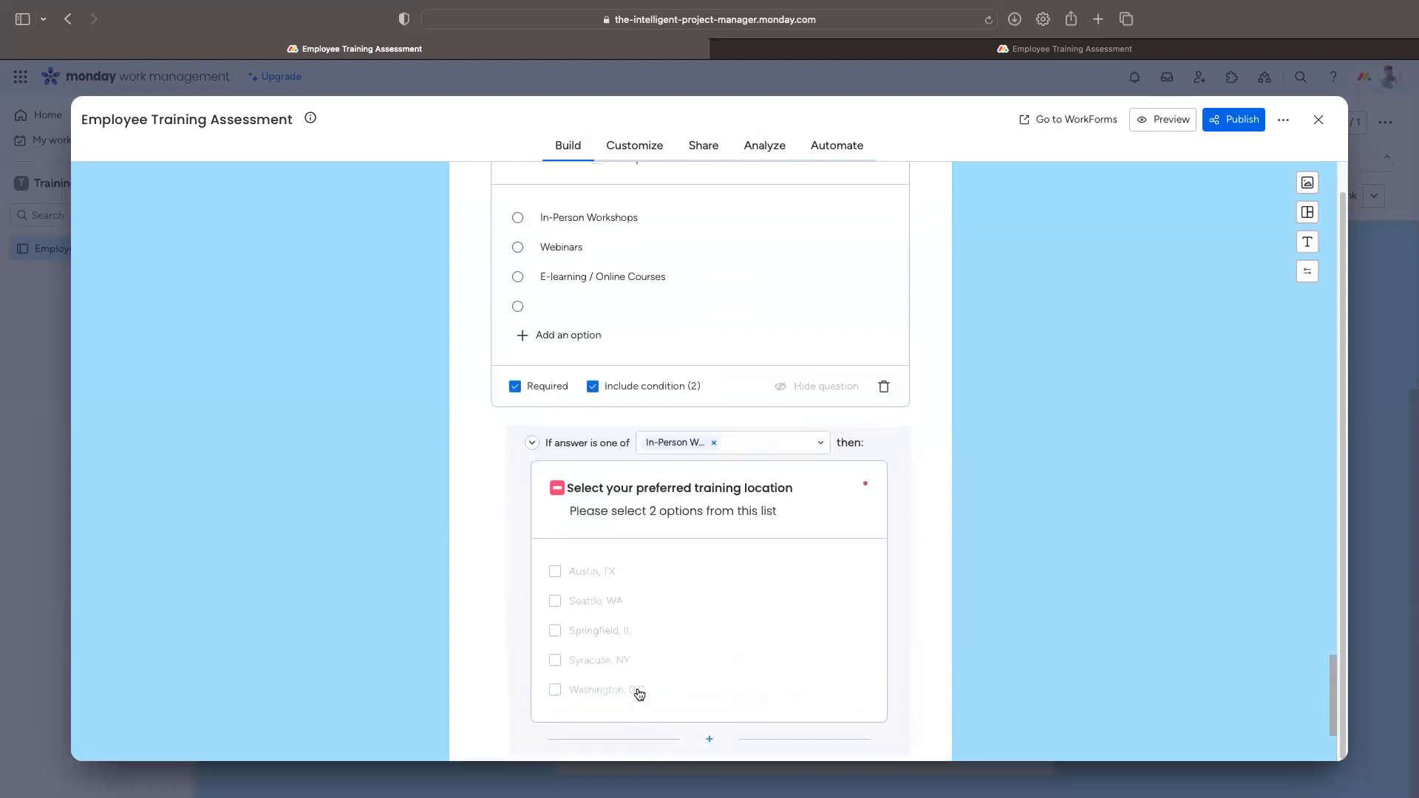
click(706, 611)
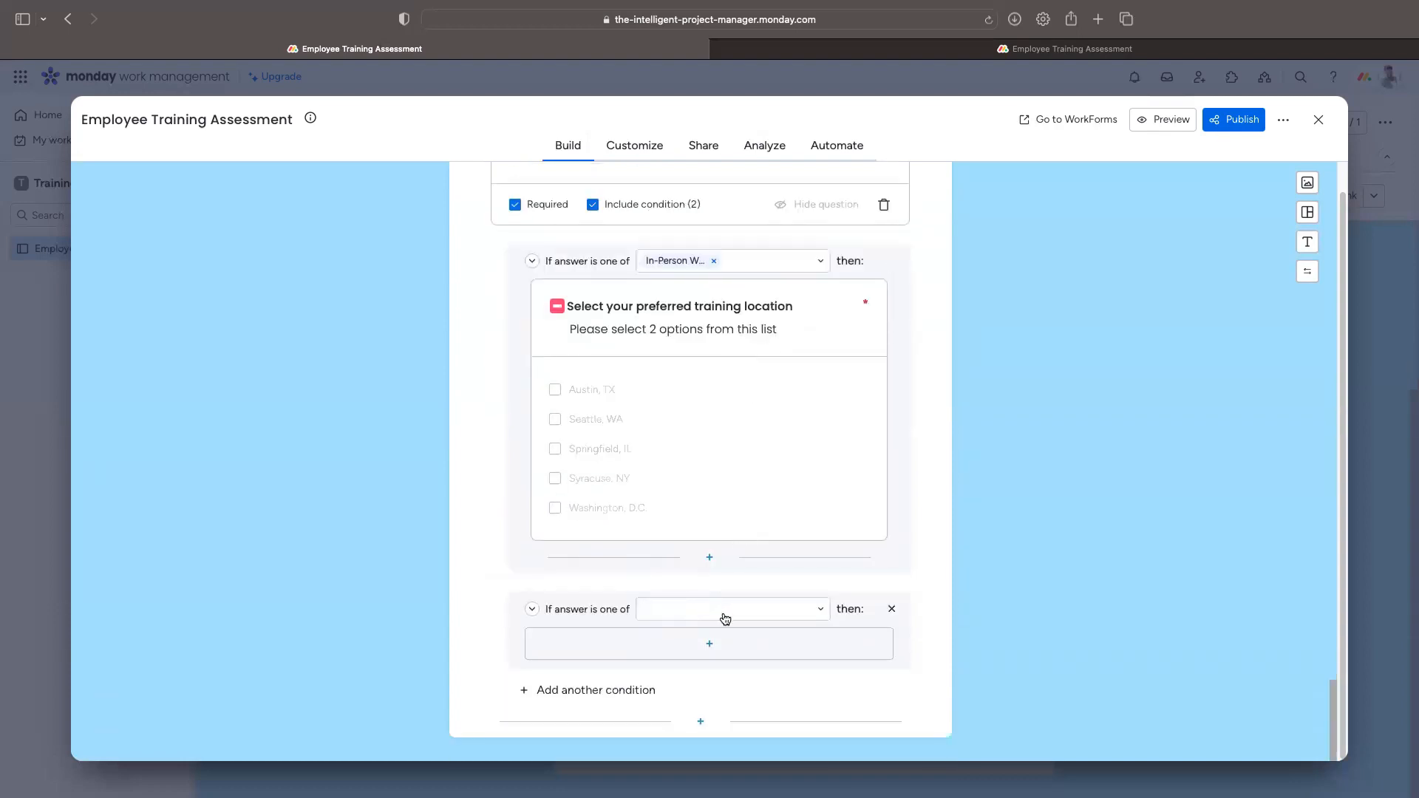
text(on)
click(710, 667)
click(709, 650)
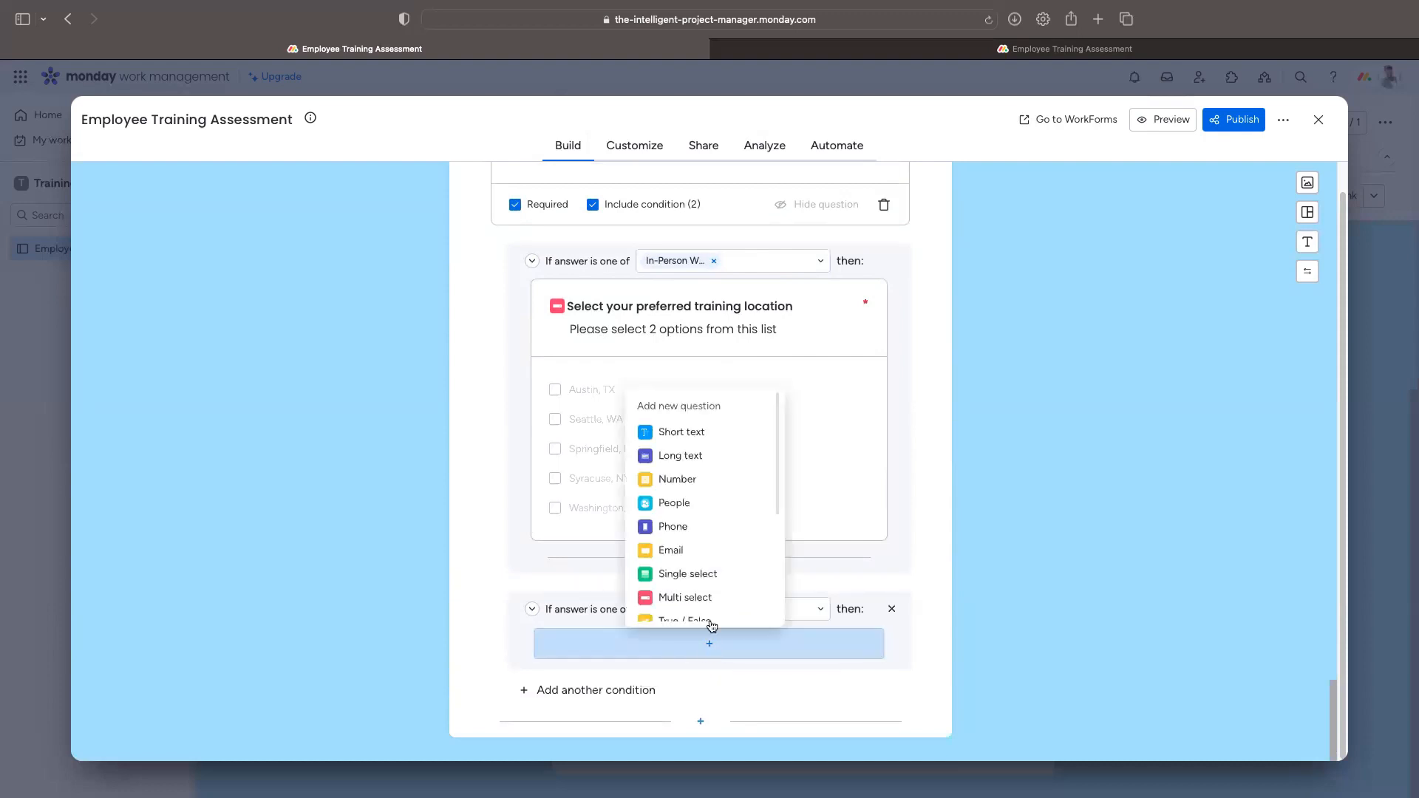
scroll(708, 623, down, 1)
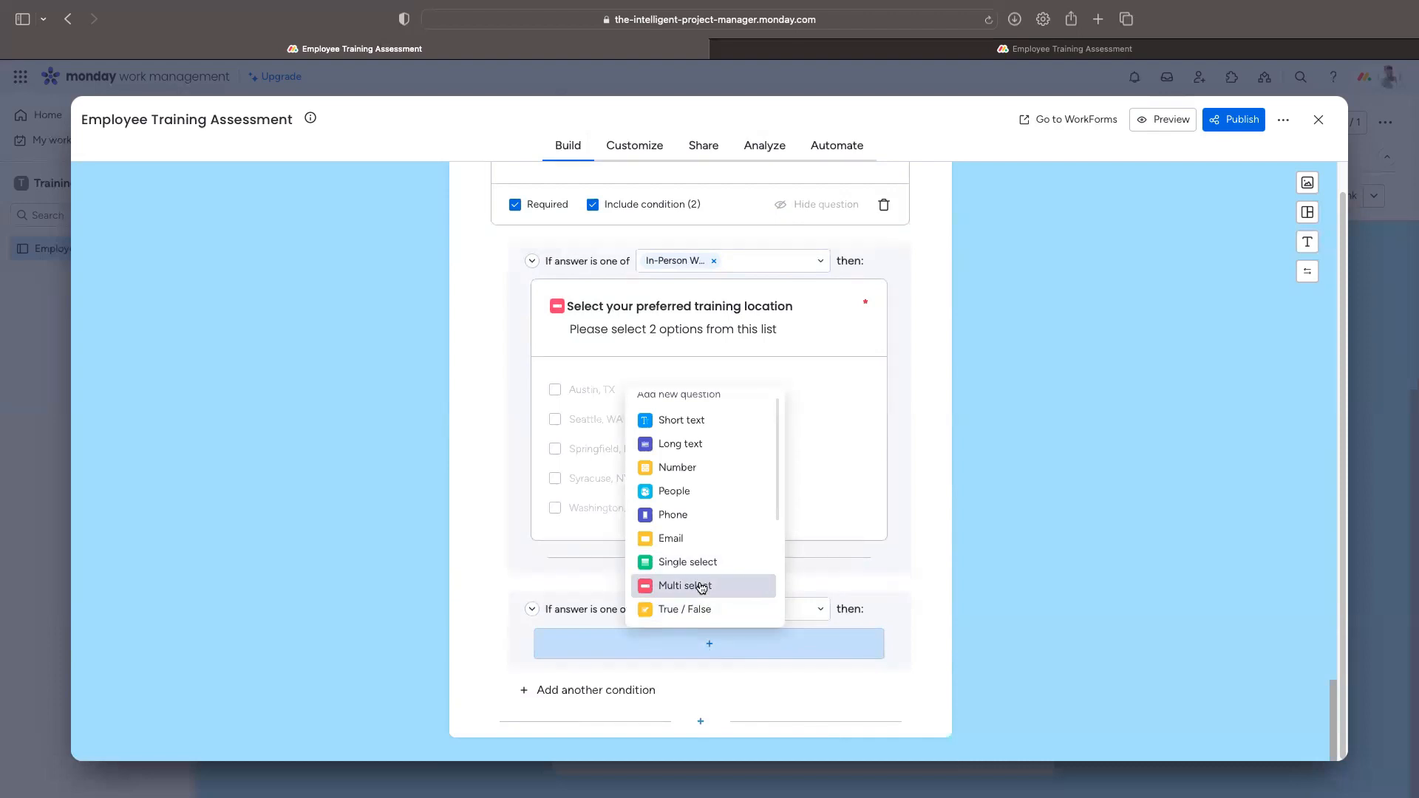
click(294, 582)
Step: Expand the new question to six answer option rows
click(577, 535)
click(602, 567)
click(602, 591)
click(608, 625)
click(608, 654)
click(599, 683)
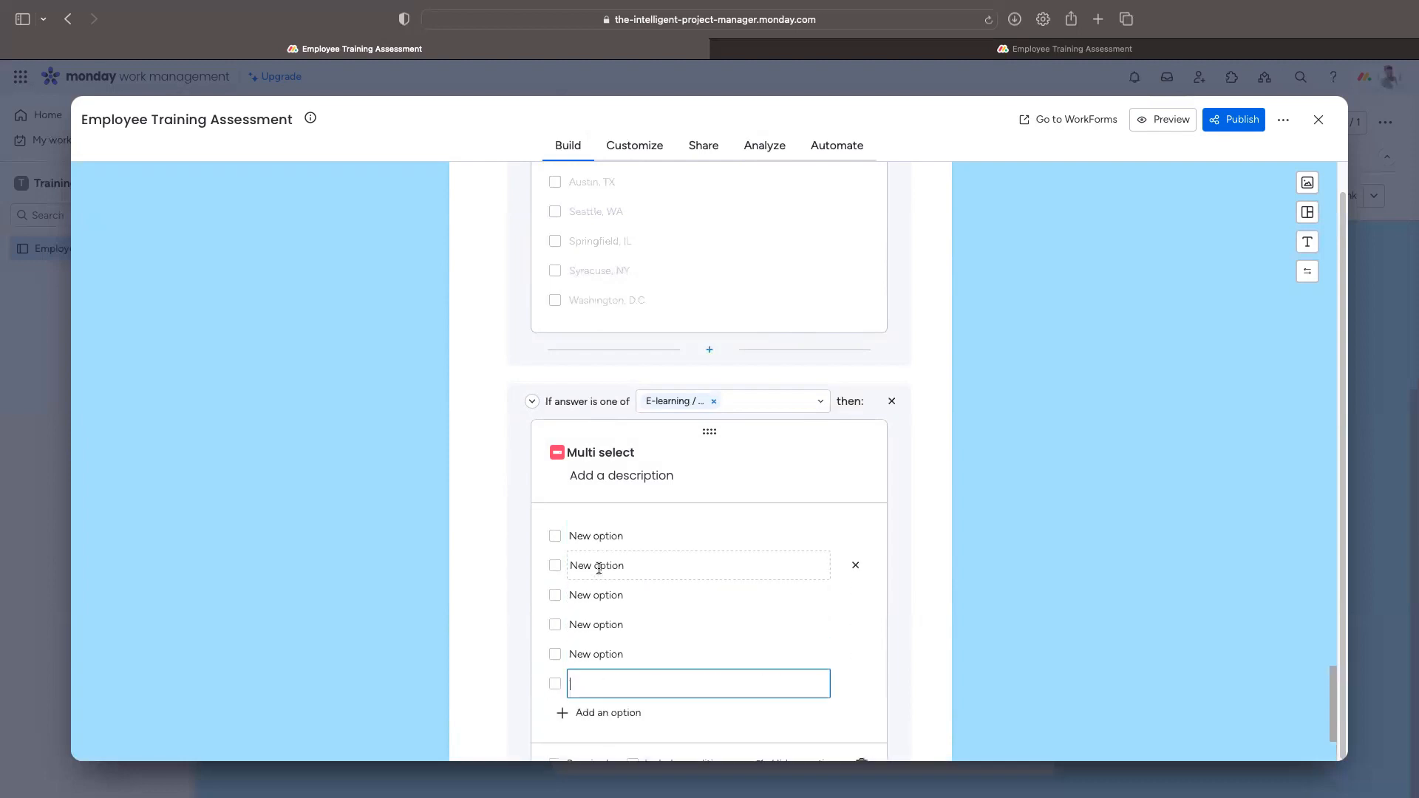
click(597, 536)
Step: Title it 'Please select your preferred learning' and ask for 2 options from the list below
double_click(603, 451)
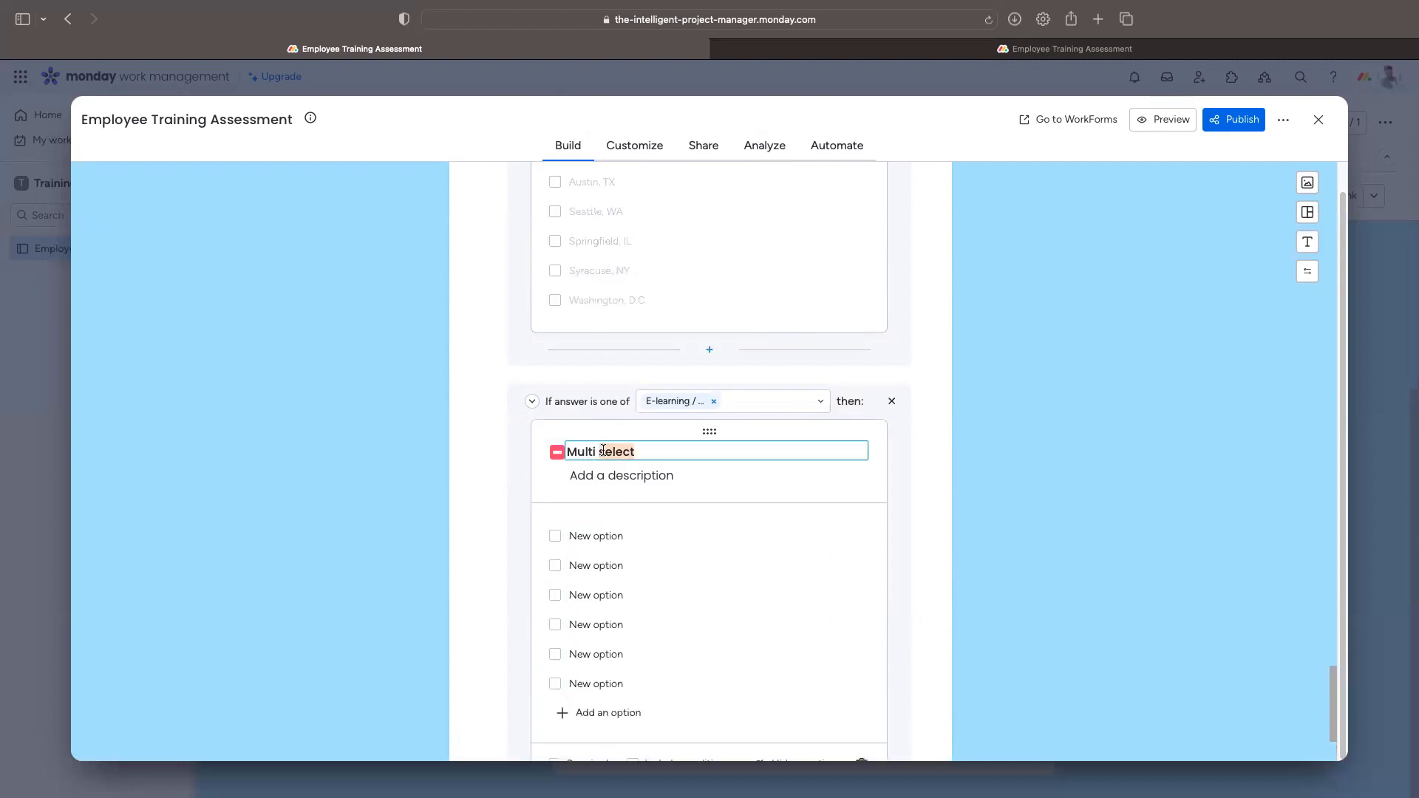
click(604, 451)
text(Please select your preferre)
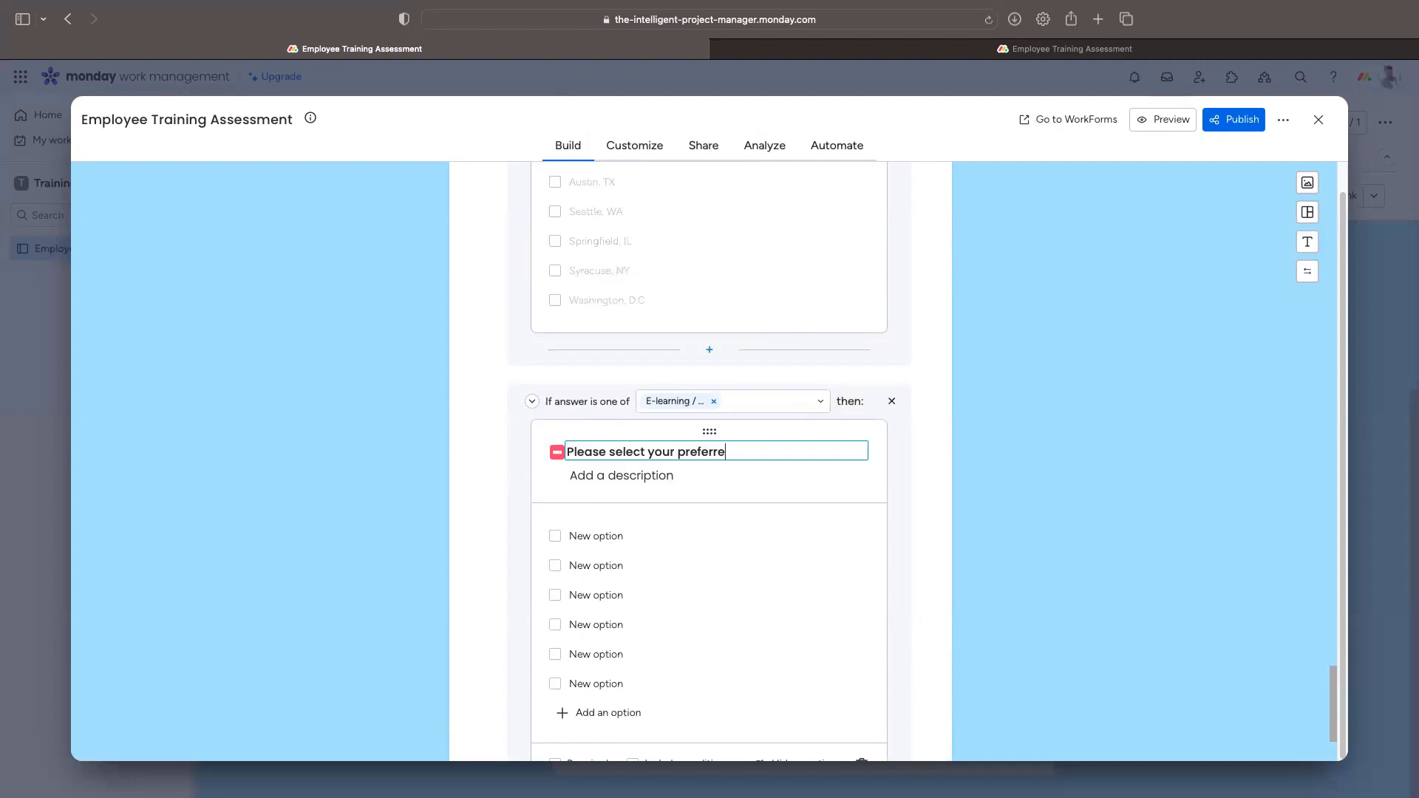
text(d learning platform)
click(605, 471)
text(Please select your)
key(BackSpace)
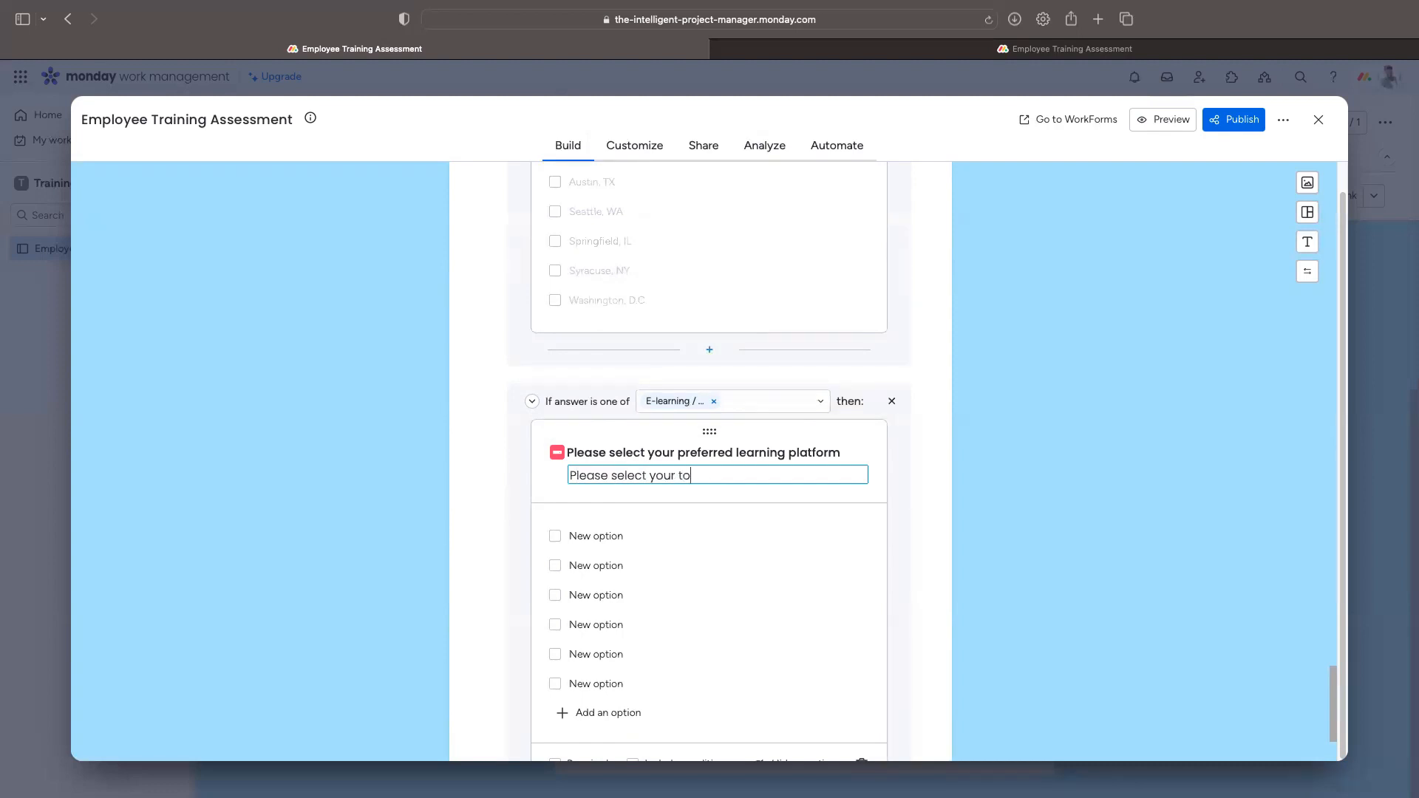
text(p 2 op)
text(tions from he)
text(the)
text( list below)
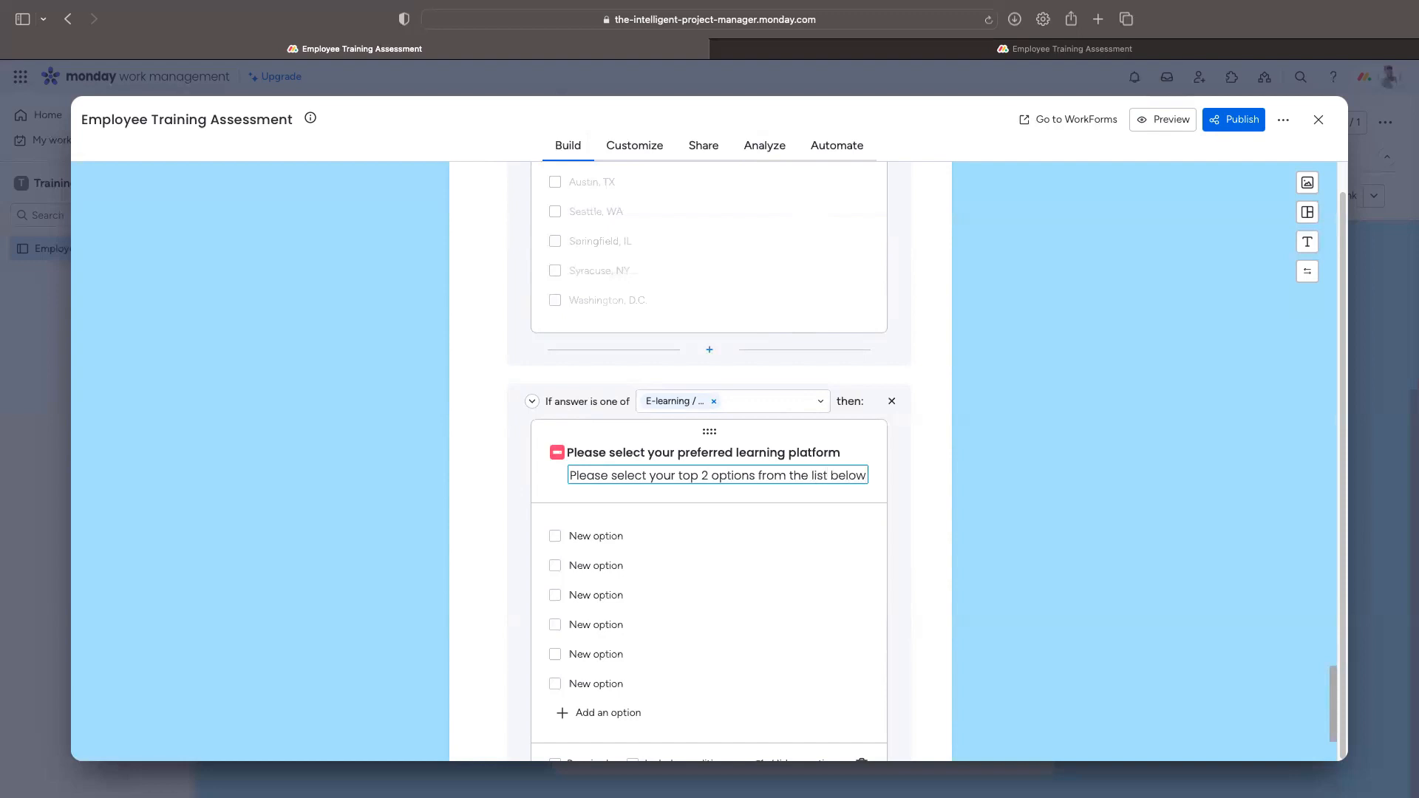
Step: Fill in Udemy, Coursera, LinkedIn Learning, Learning Management System (Internal) and Percipio
click(604, 535)
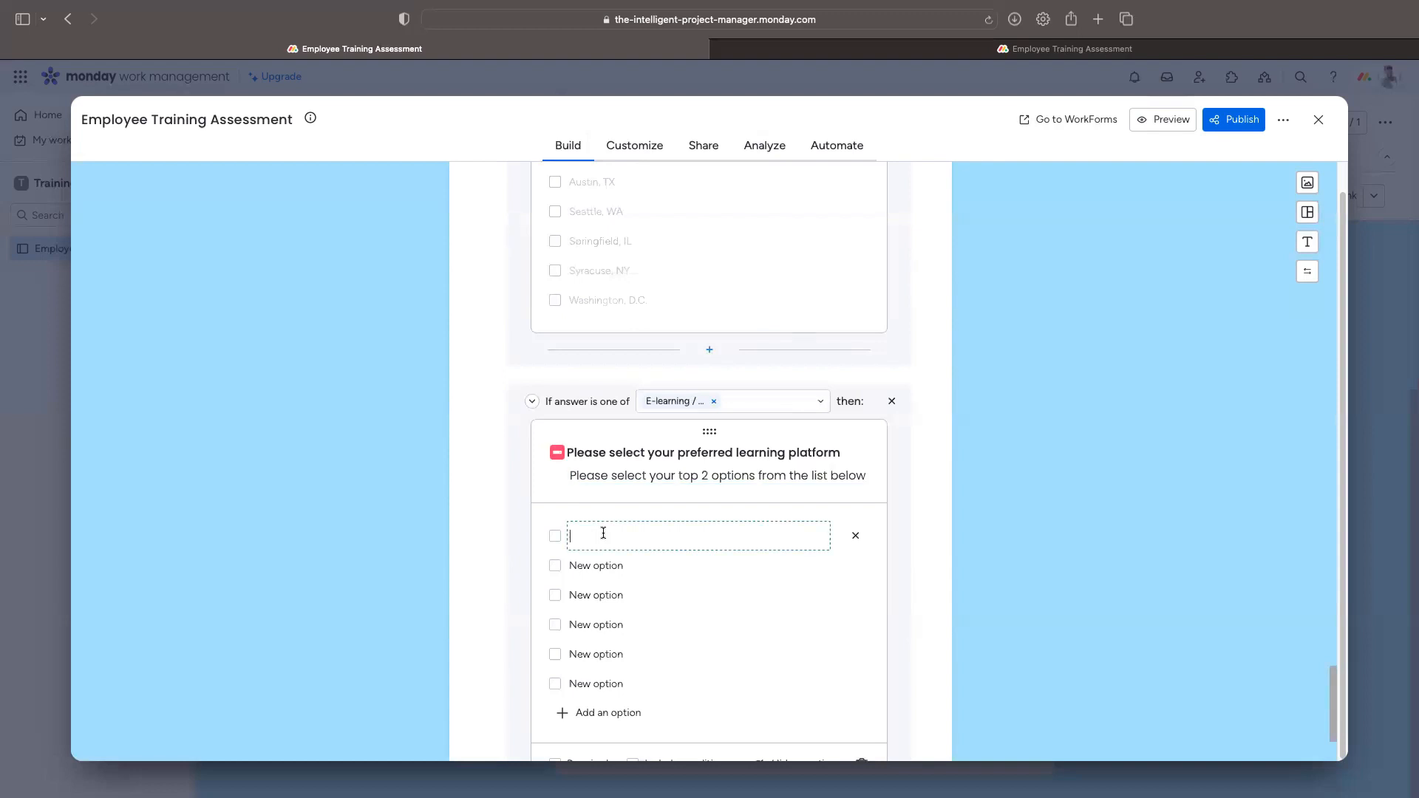
text(Udemy)
click(690, 566)
text(Coursea)
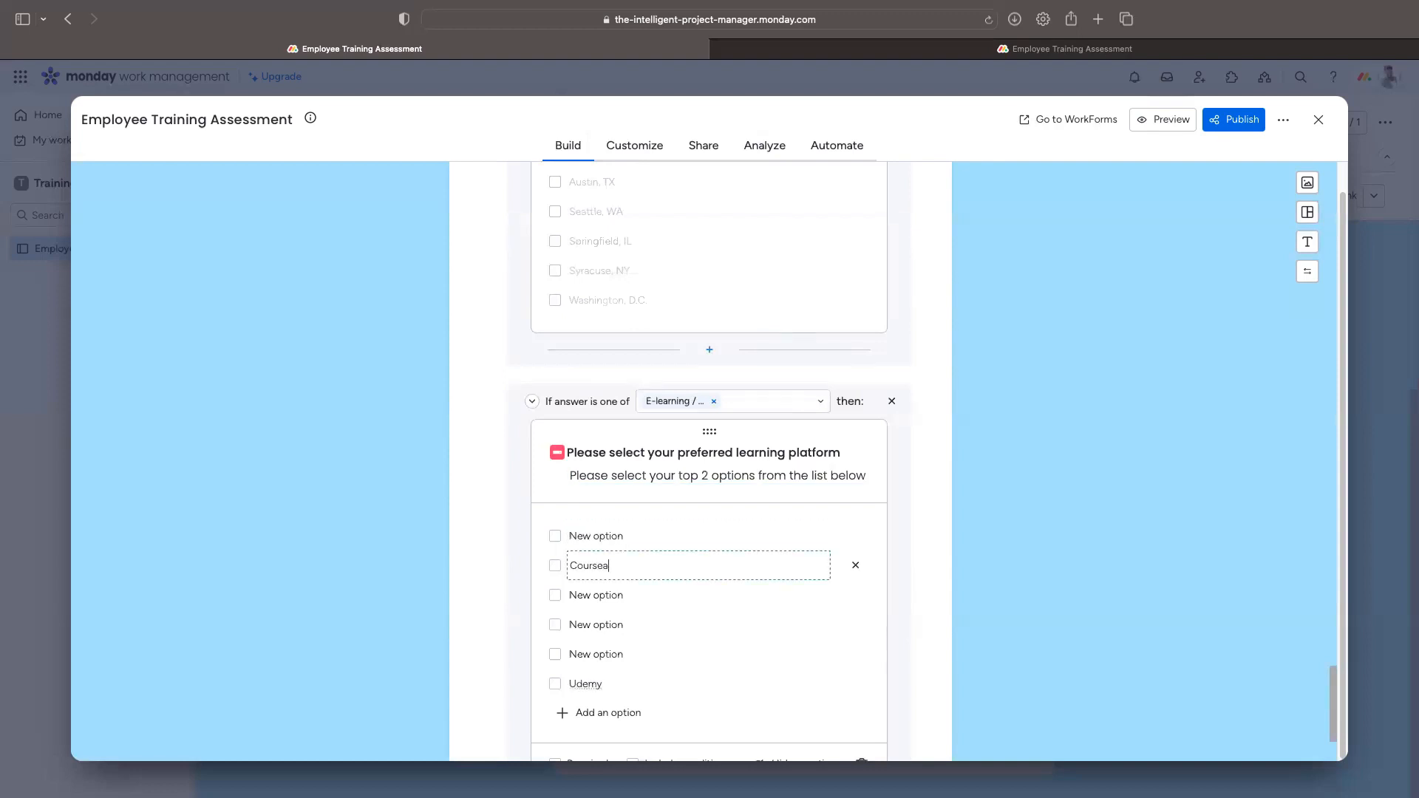
key(Return)
text(LinkedIn Learning)
key(Return)
text(Learning Management System (Internal))
key(Return)
text(Percipio)
click(737, 715)
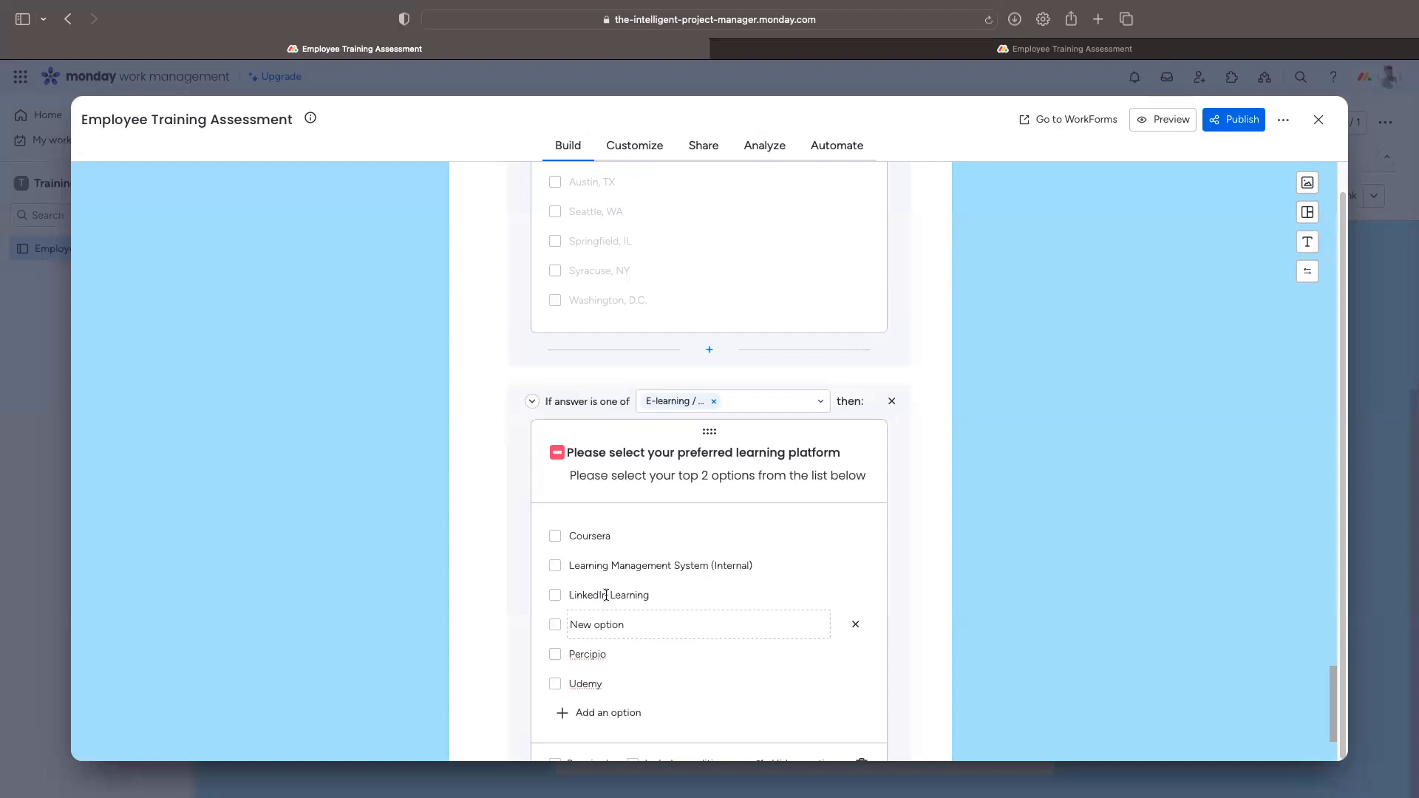
scroll(627, 524, down, 2)
Step: Make the learning-platform question required and reword the location description to 'from the list below'
click(556, 617)
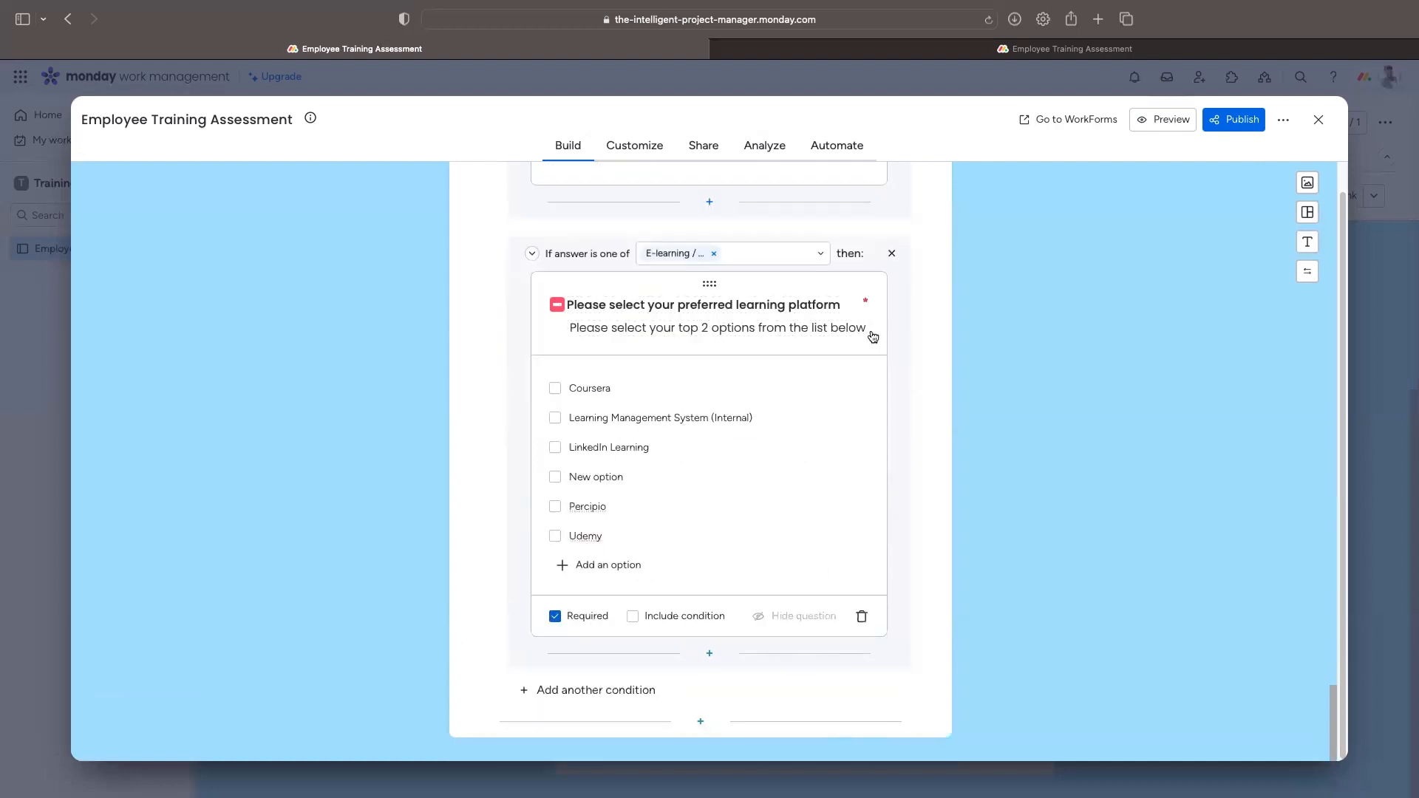
scroll(872, 339, up, 3)
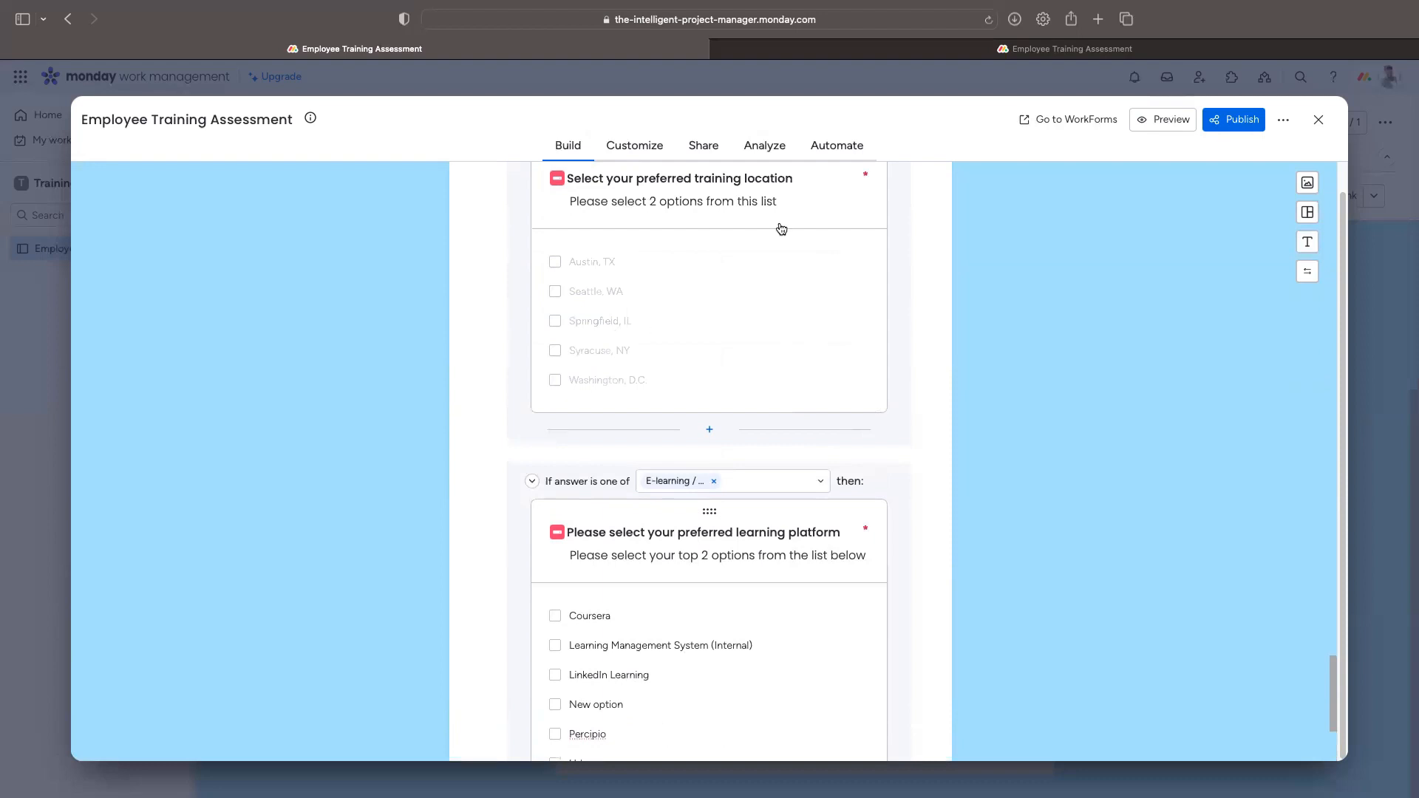
click(754, 201)
double_click(752, 201)
text(the)
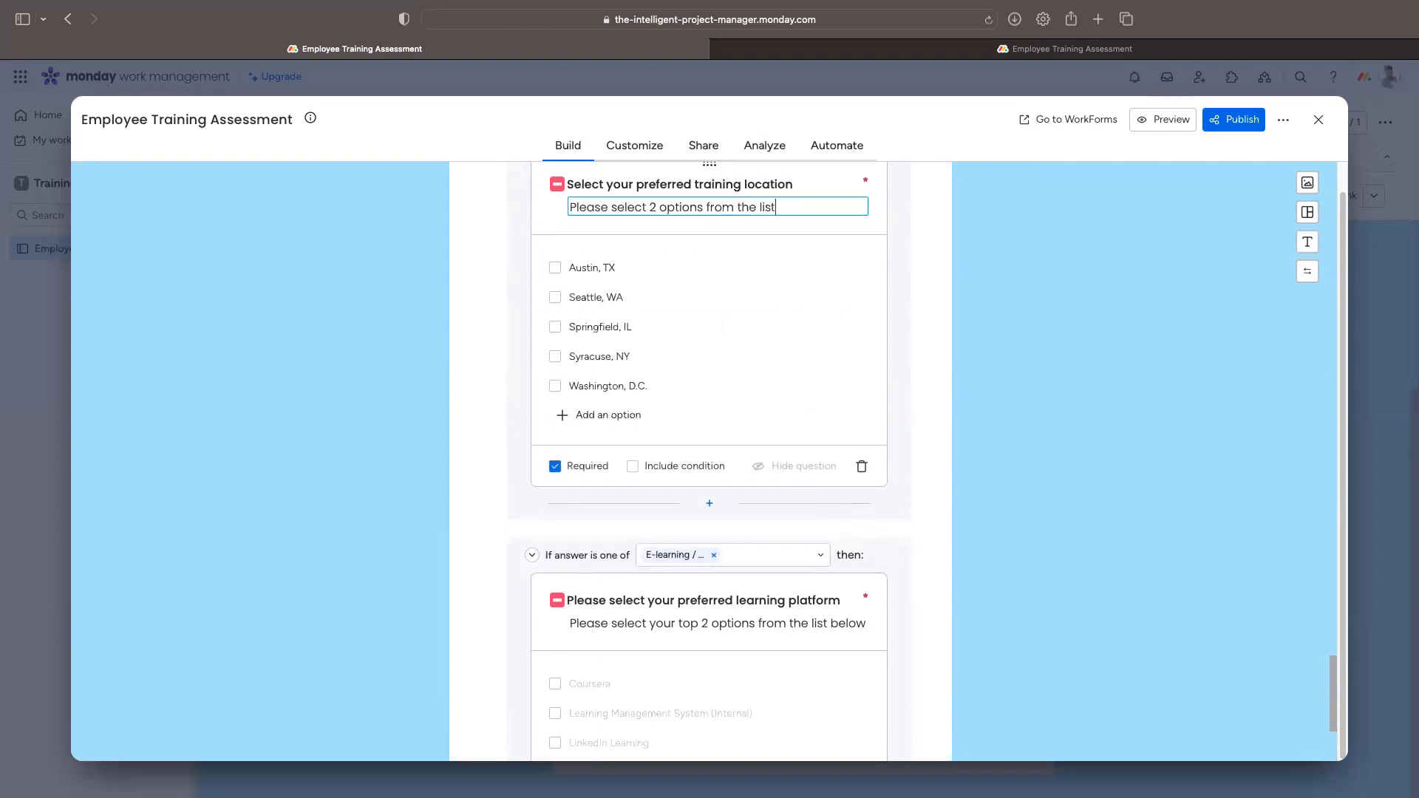
text(ow)
scroll(762, 270, down, 3)
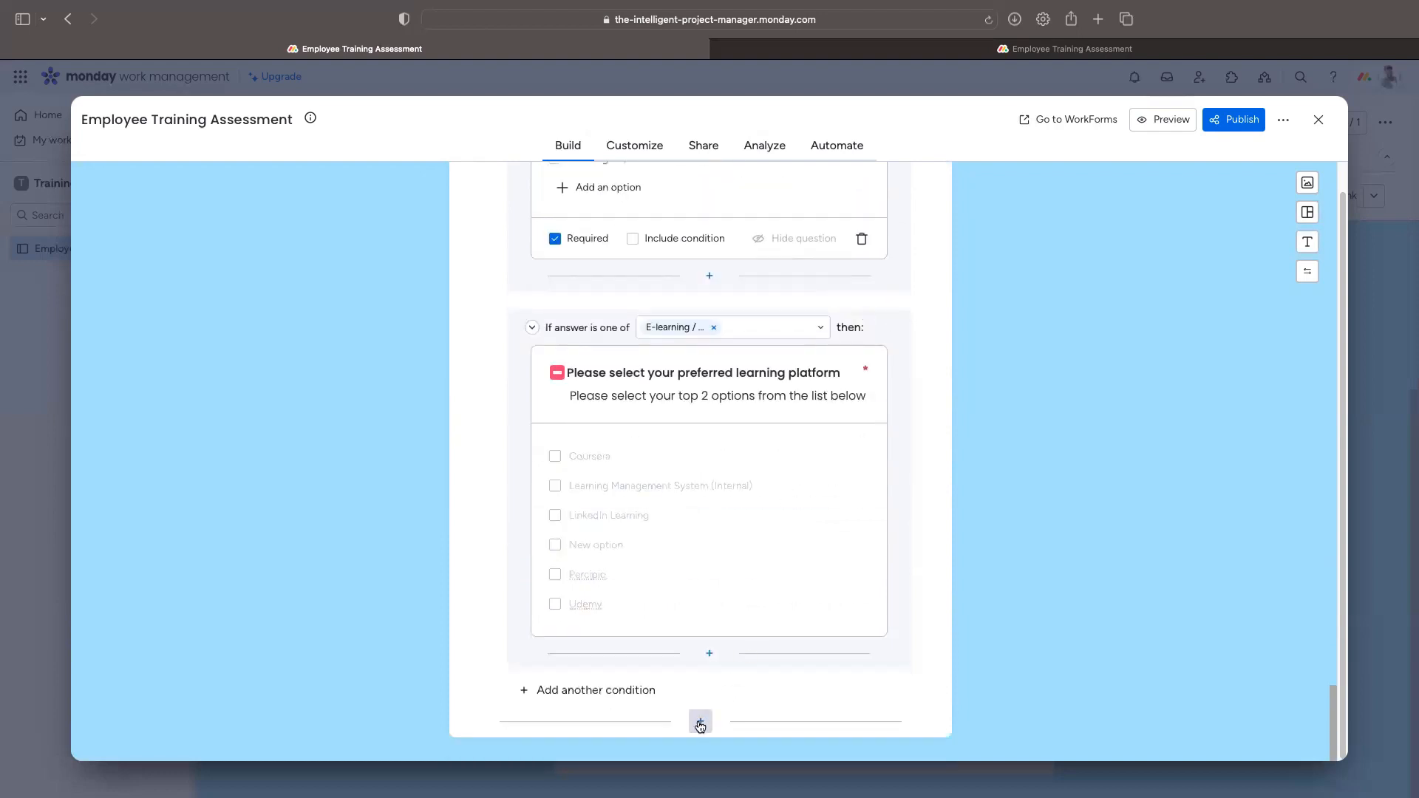
scroll(713, 602, down, 6)
scroll(709, 591, up, 1)
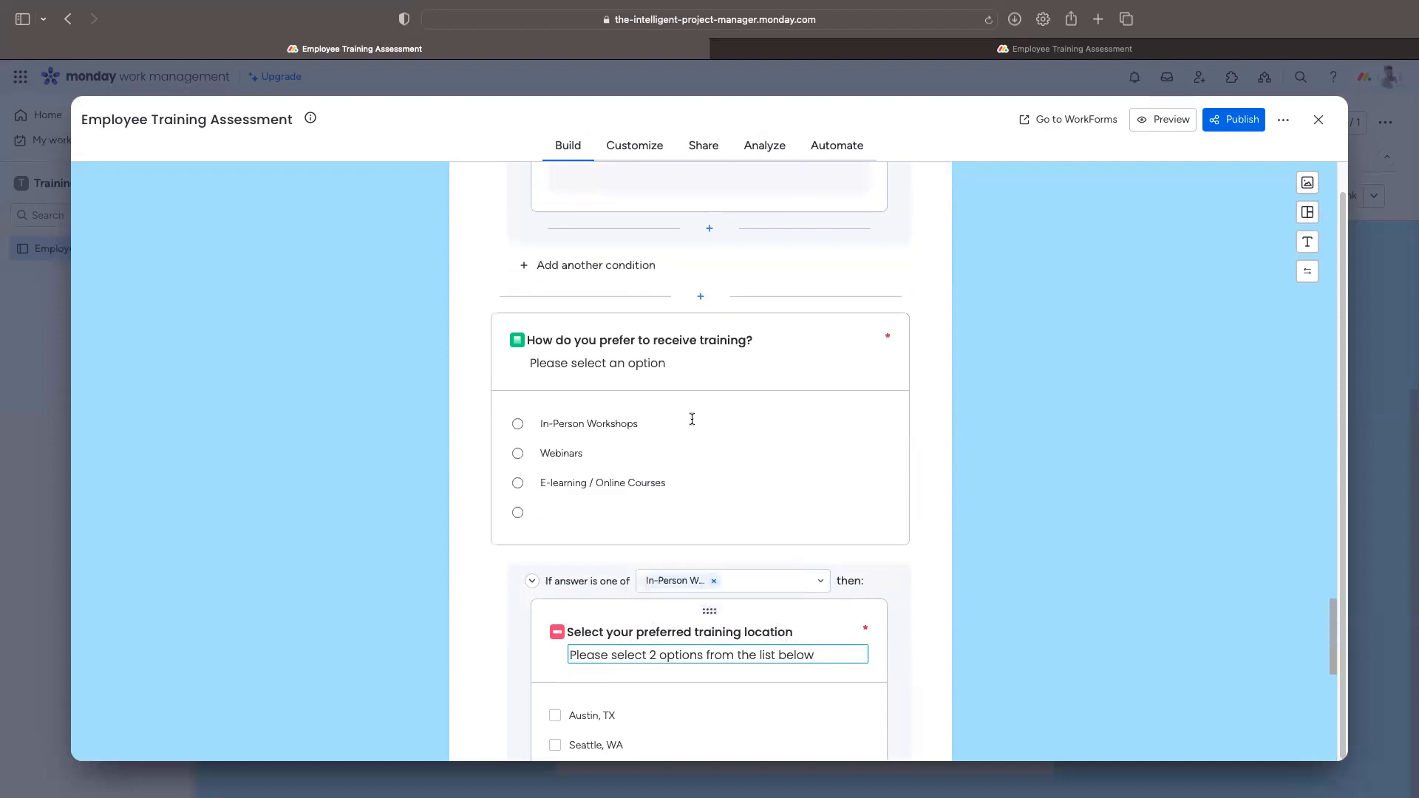
scroll(884, 382, up, 6)
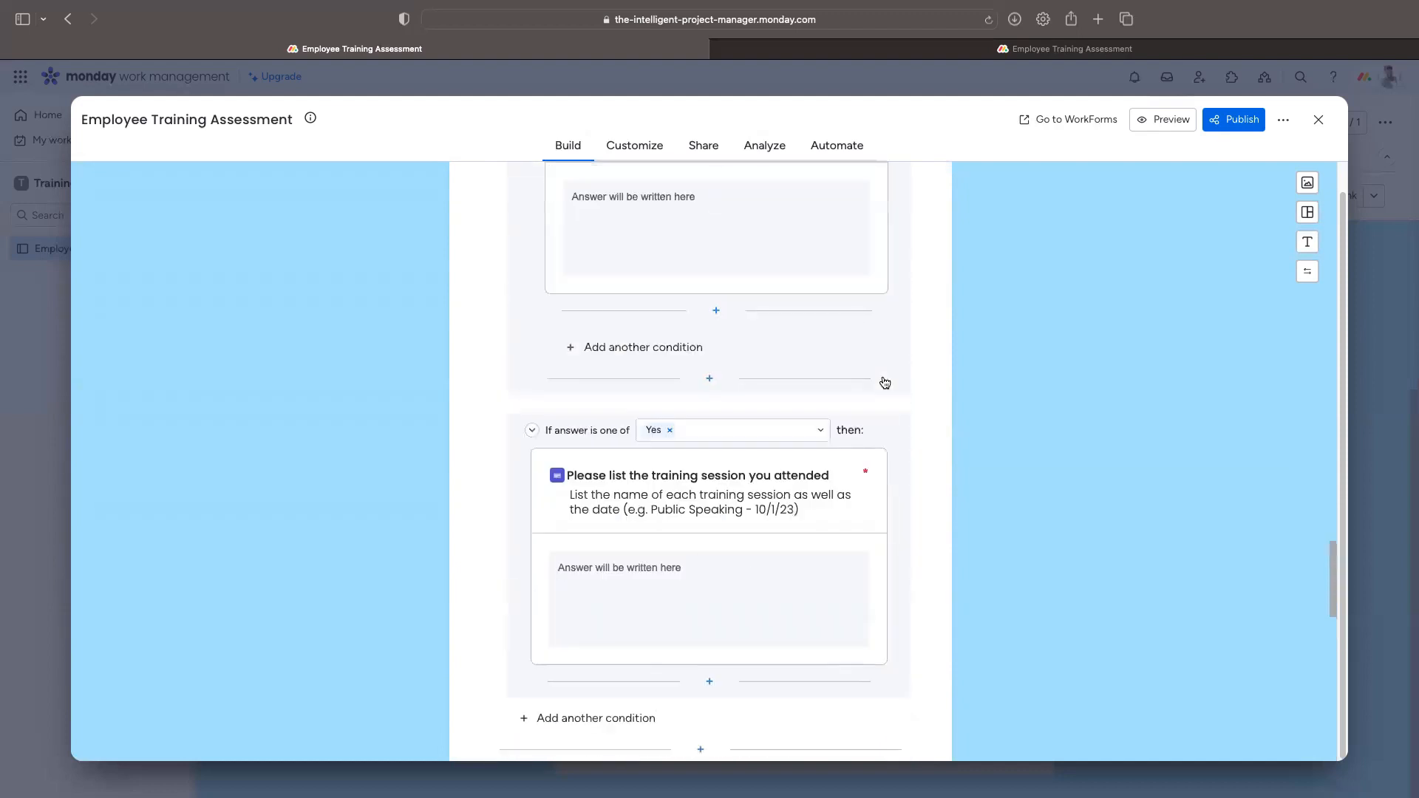
scroll(885, 382, down, 5)
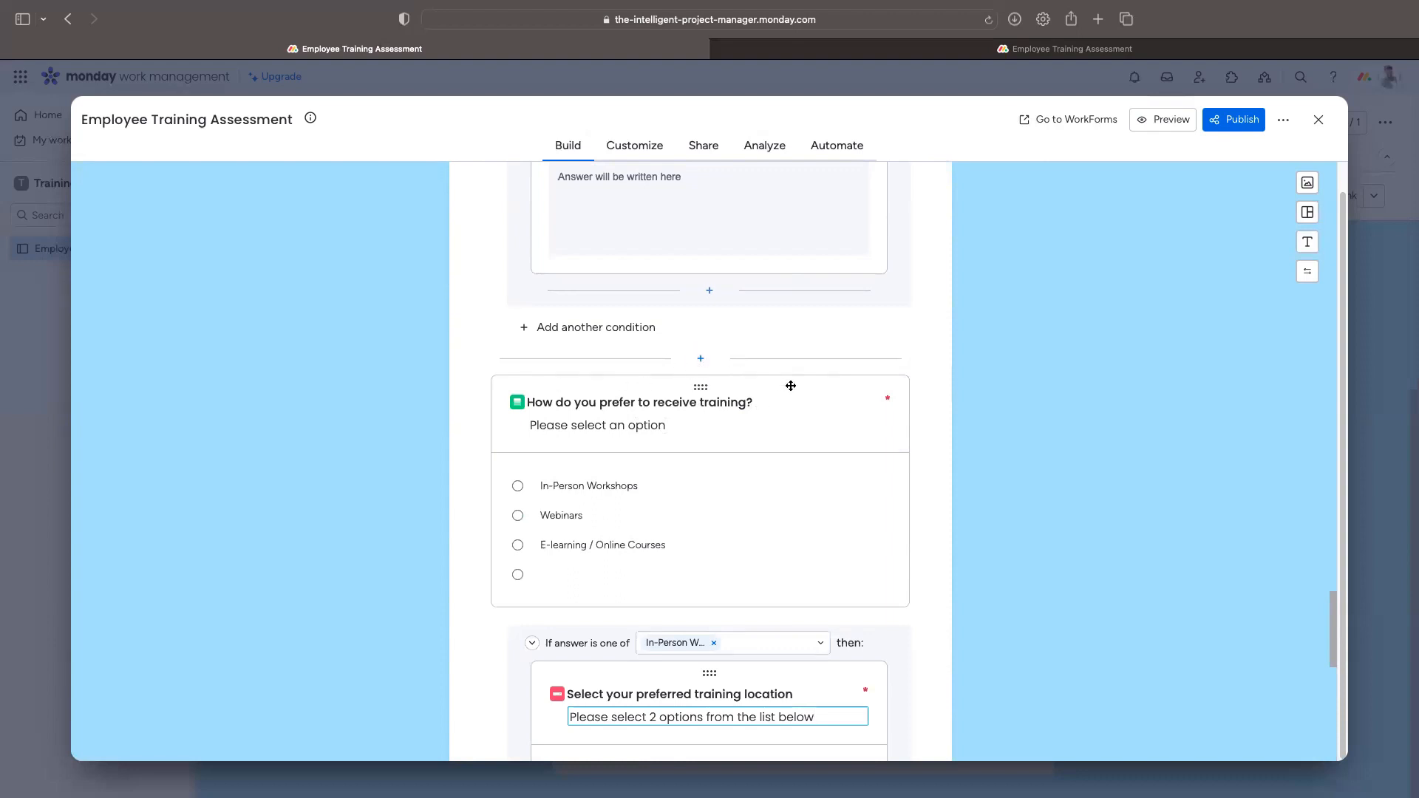
scroll(862, 415, down, 10)
scroll(857, 424, up, 6)
scroll(859, 424, up, 5)
scroll(789, 485, down, 4)
scroll(742, 437, up, 3)
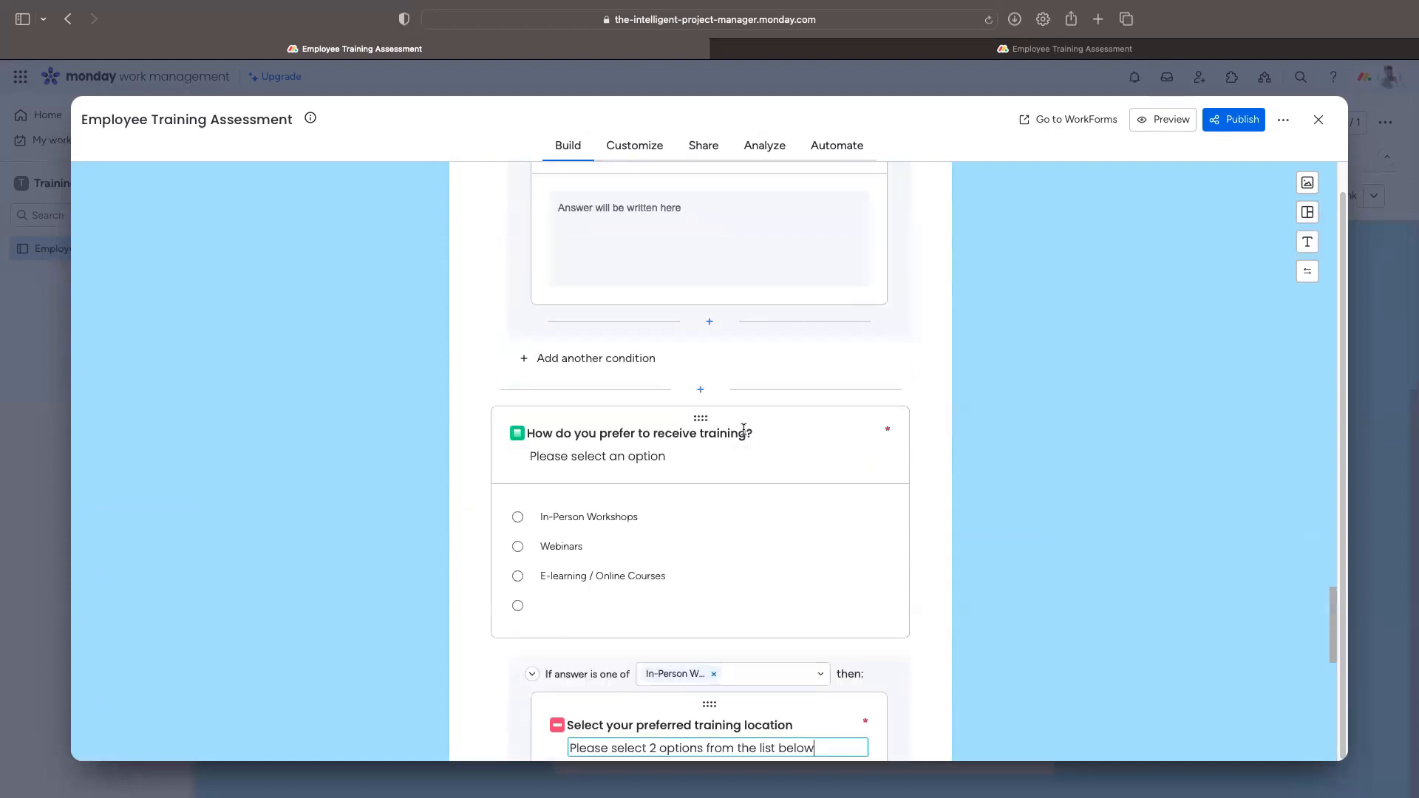
Step: Replace a newly added blank Single select question with an untitled Multi select question
click(699, 392)
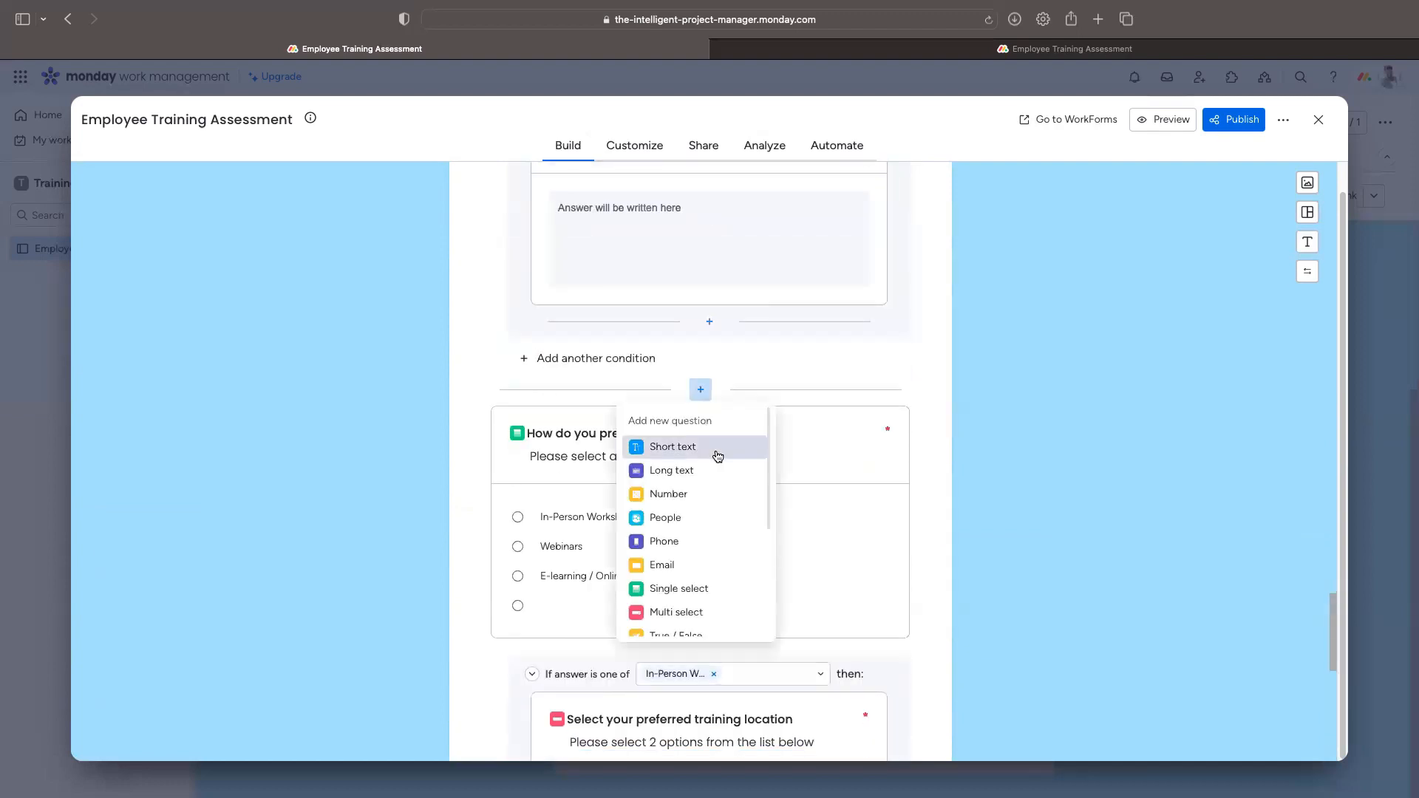
scroll(718, 590, down, 1)
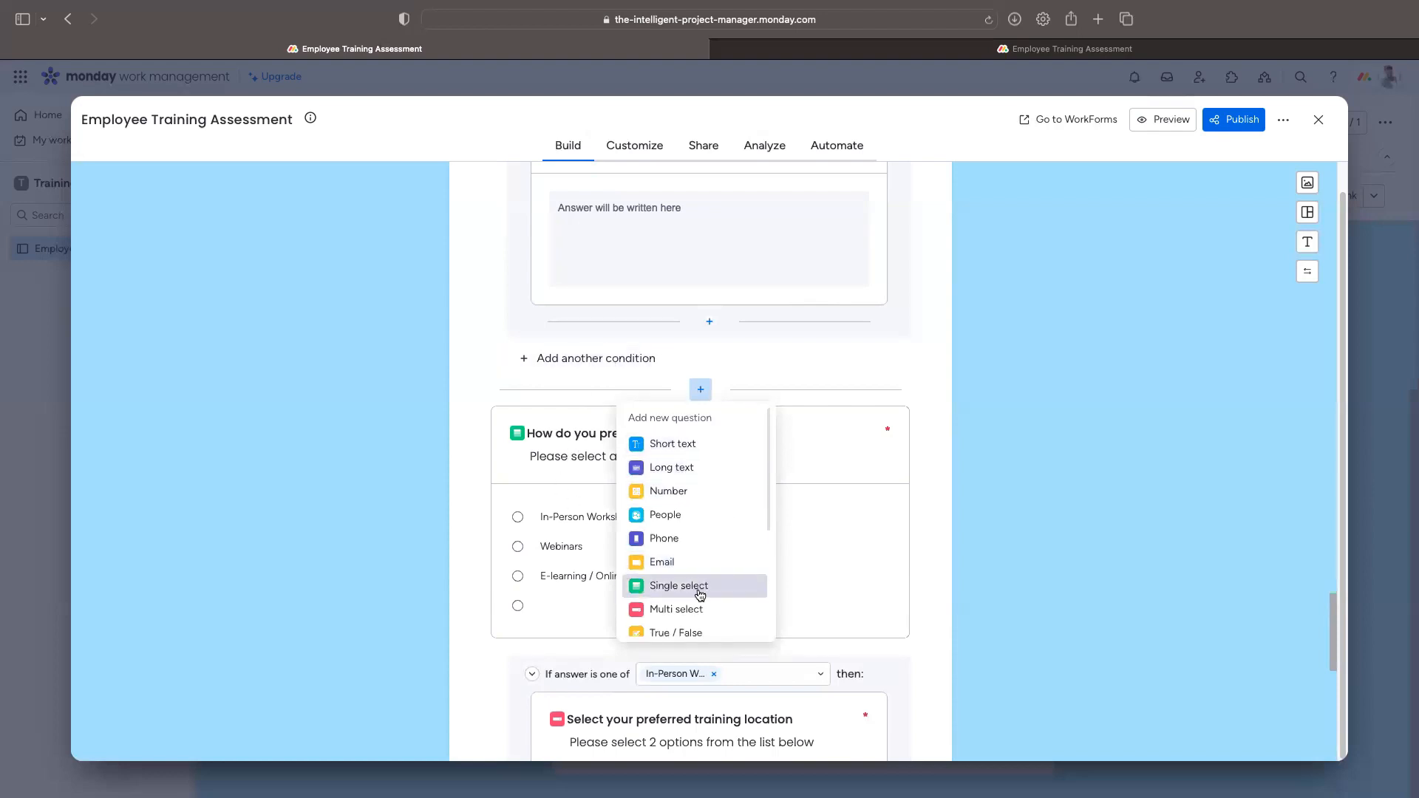
click(721, 590)
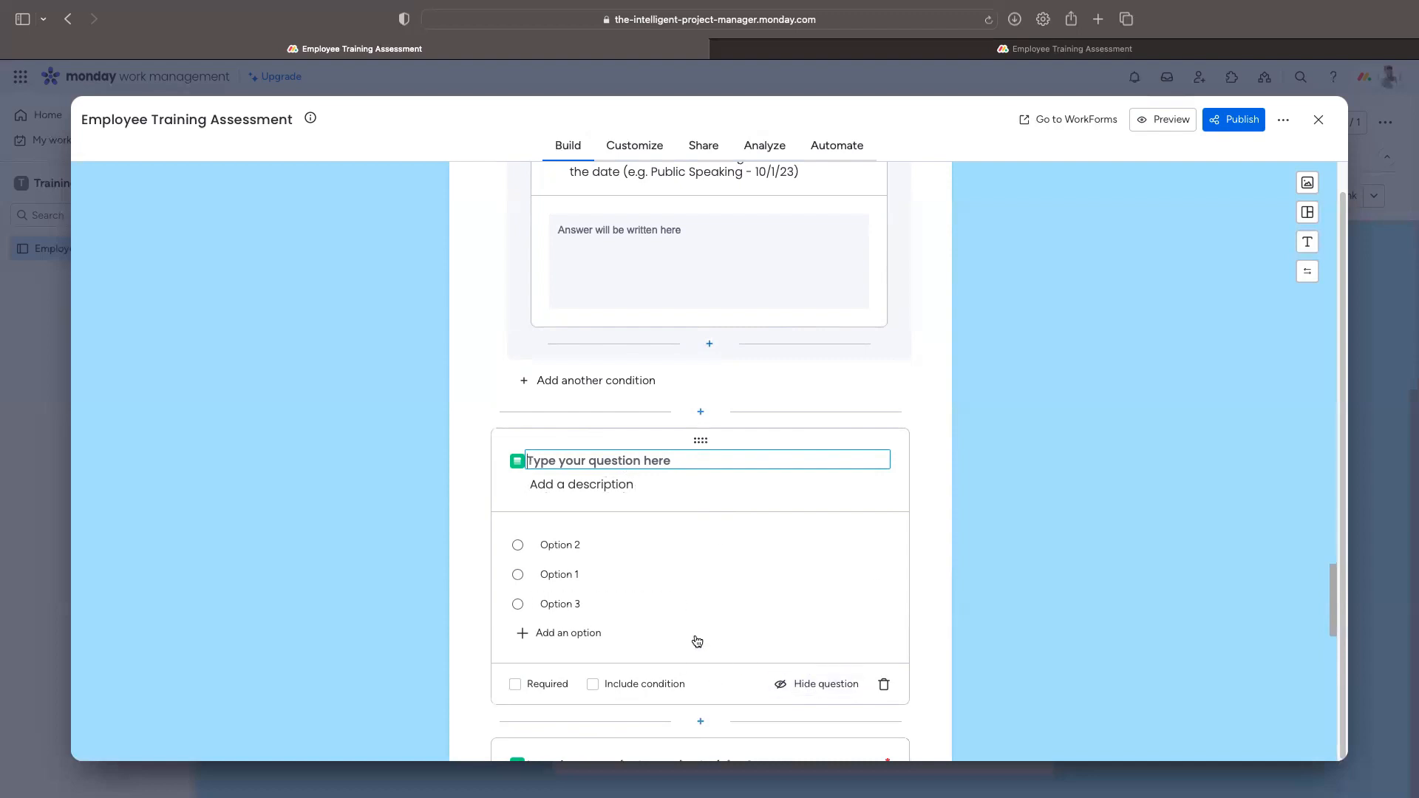
scroll(688, 617, down, 14)
scroll(688, 608, up, 19)
scroll(704, 603, down, 6)
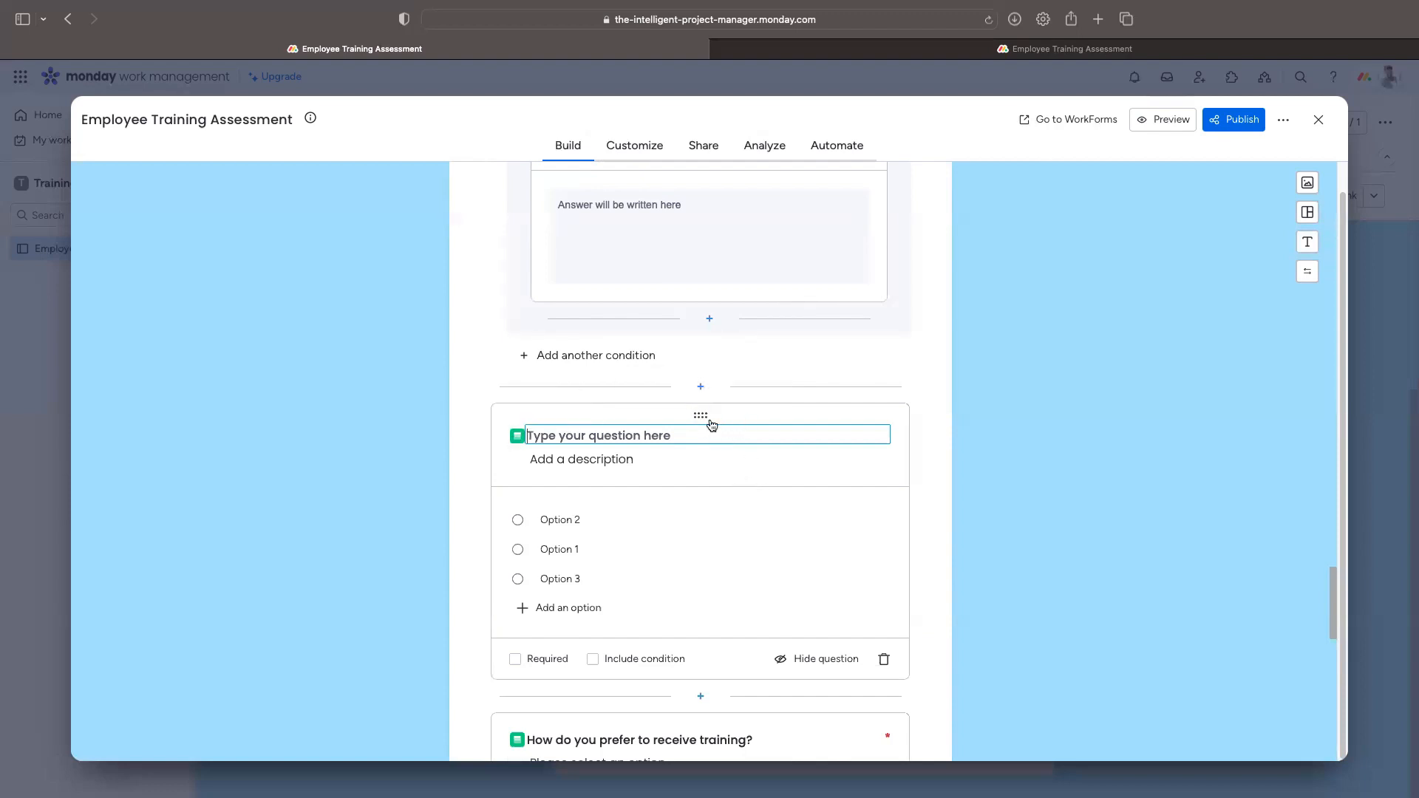
click(885, 659)
click(701, 386)
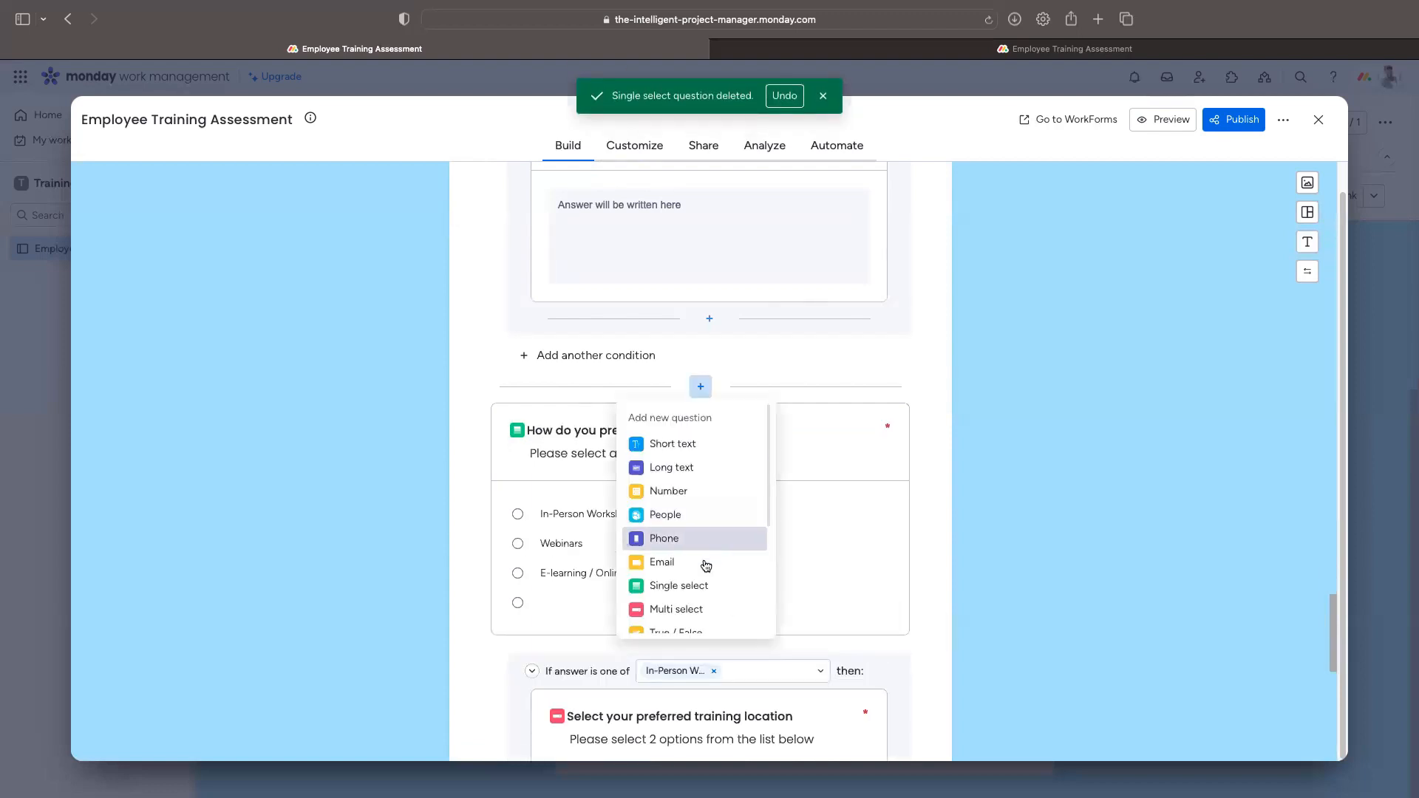
click(680, 609)
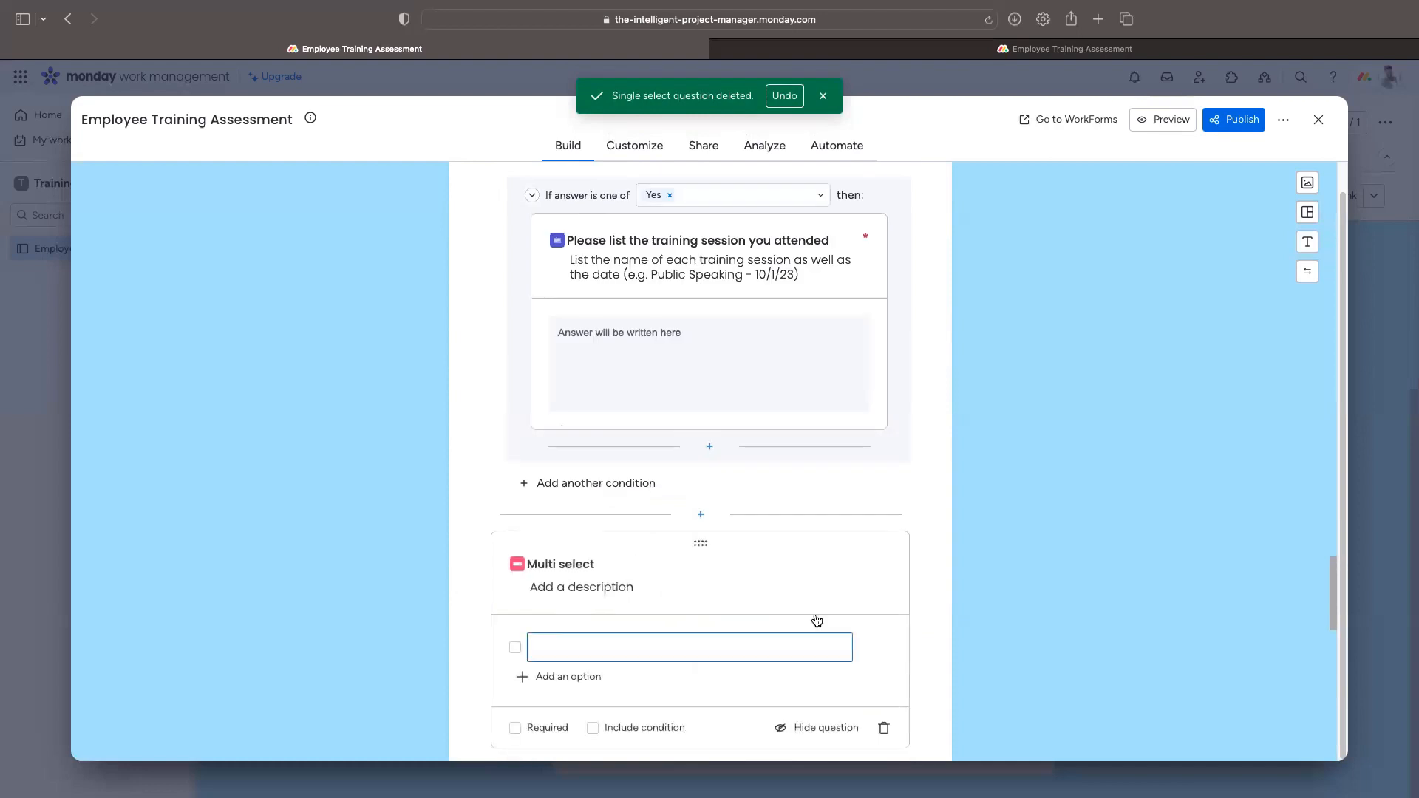
Step: Title the question 'What training opportunities are you currently interested in?' with description 'Select you top 3 learning interest'
text(What training opportunities are you currently interested in?)
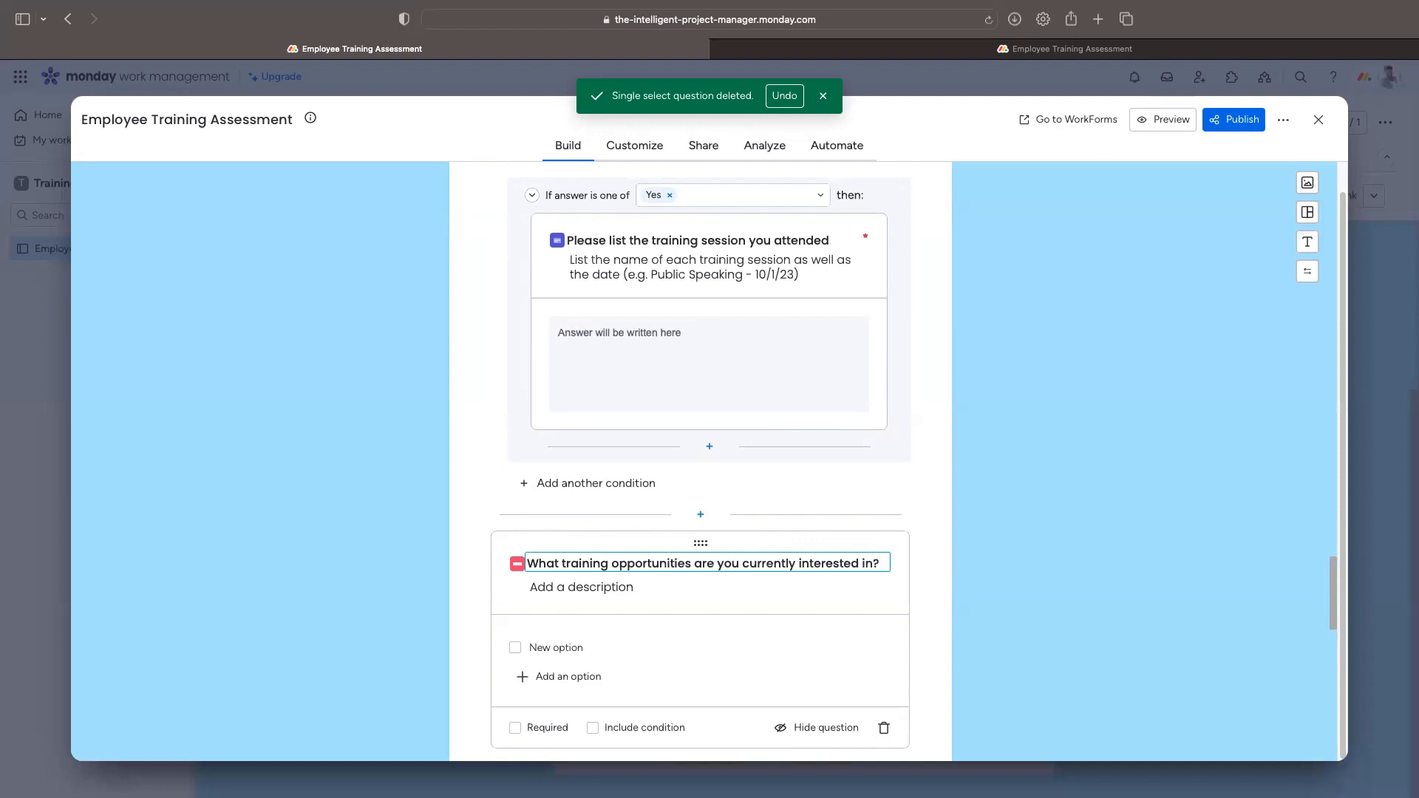
key(Tab)
text(Select you top 3 )
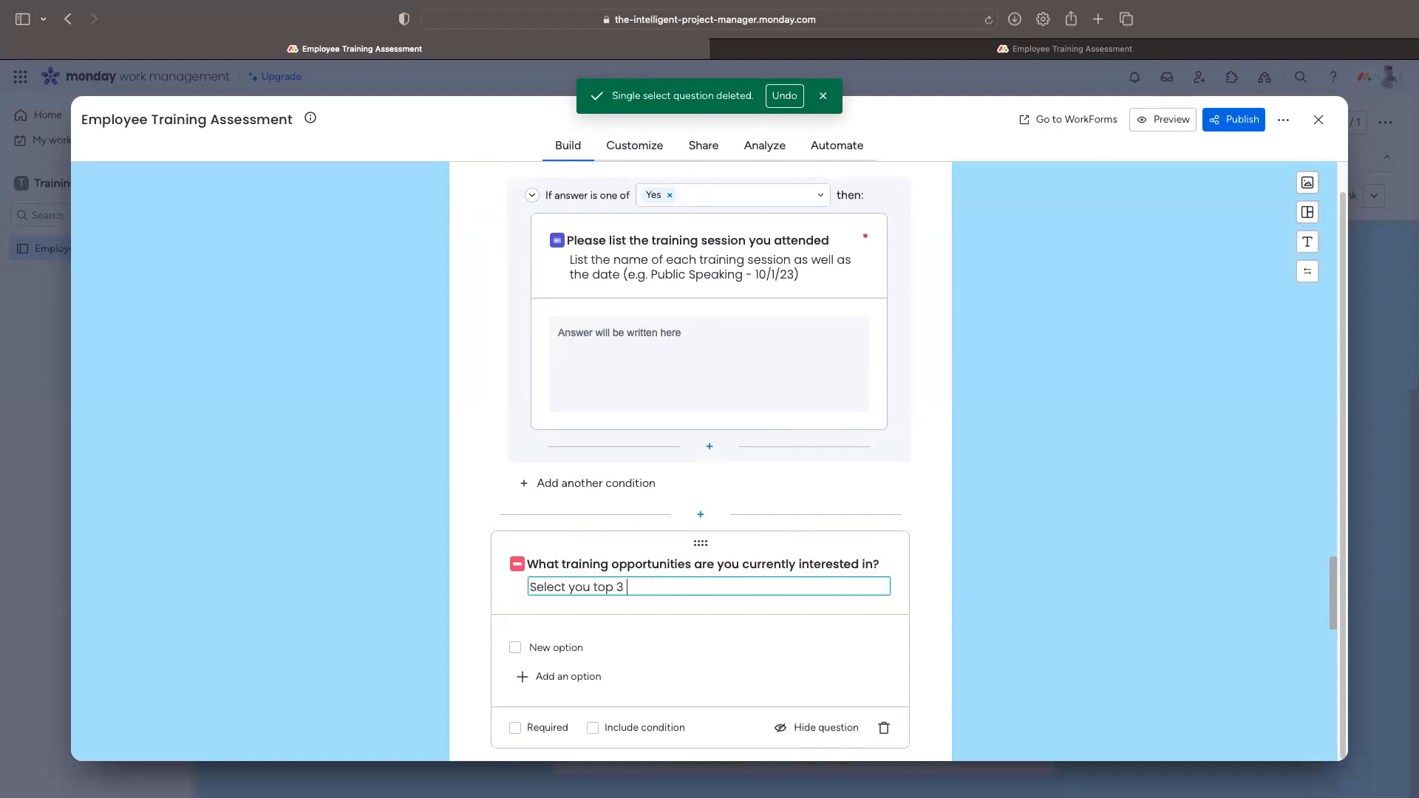
text(learning interest)
Step: Add options Time Management, Effective Communication, Project Management and Customer Service Skill
click(568, 677)
click(572, 709)
click(572, 736)
click(553, 650)
text(Tine Management)
click(561, 677)
text(Effective Communication)
click(562, 704)
text(Project Management)
click(591, 678)
text(Customer Service Skill)
Step: Add the remaining options Data Analysis, Conflict Resolution and Problem Solving
scroll(581, 539, down, 5)
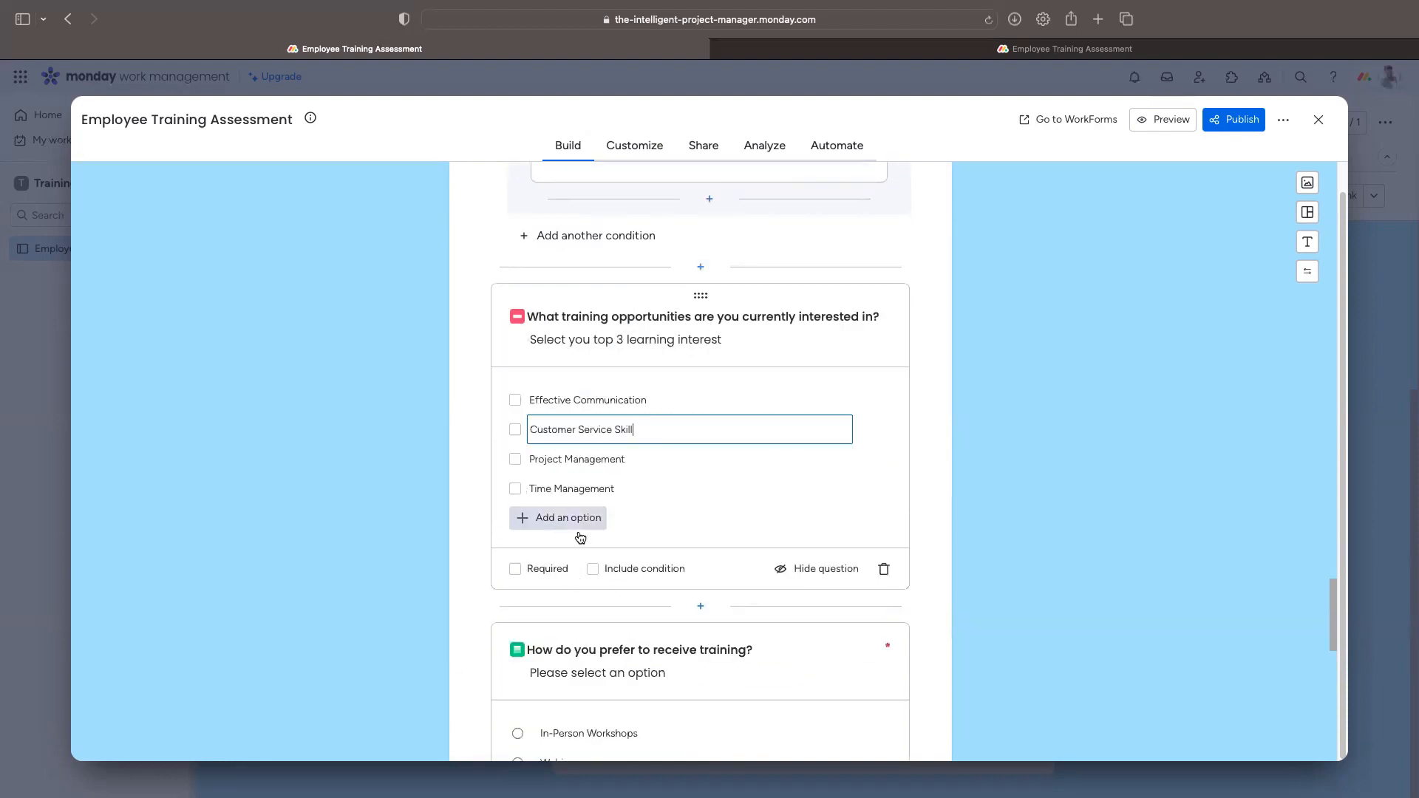
scroll(584, 547, up, 3)
click(595, 682)
text(Data Analysis)
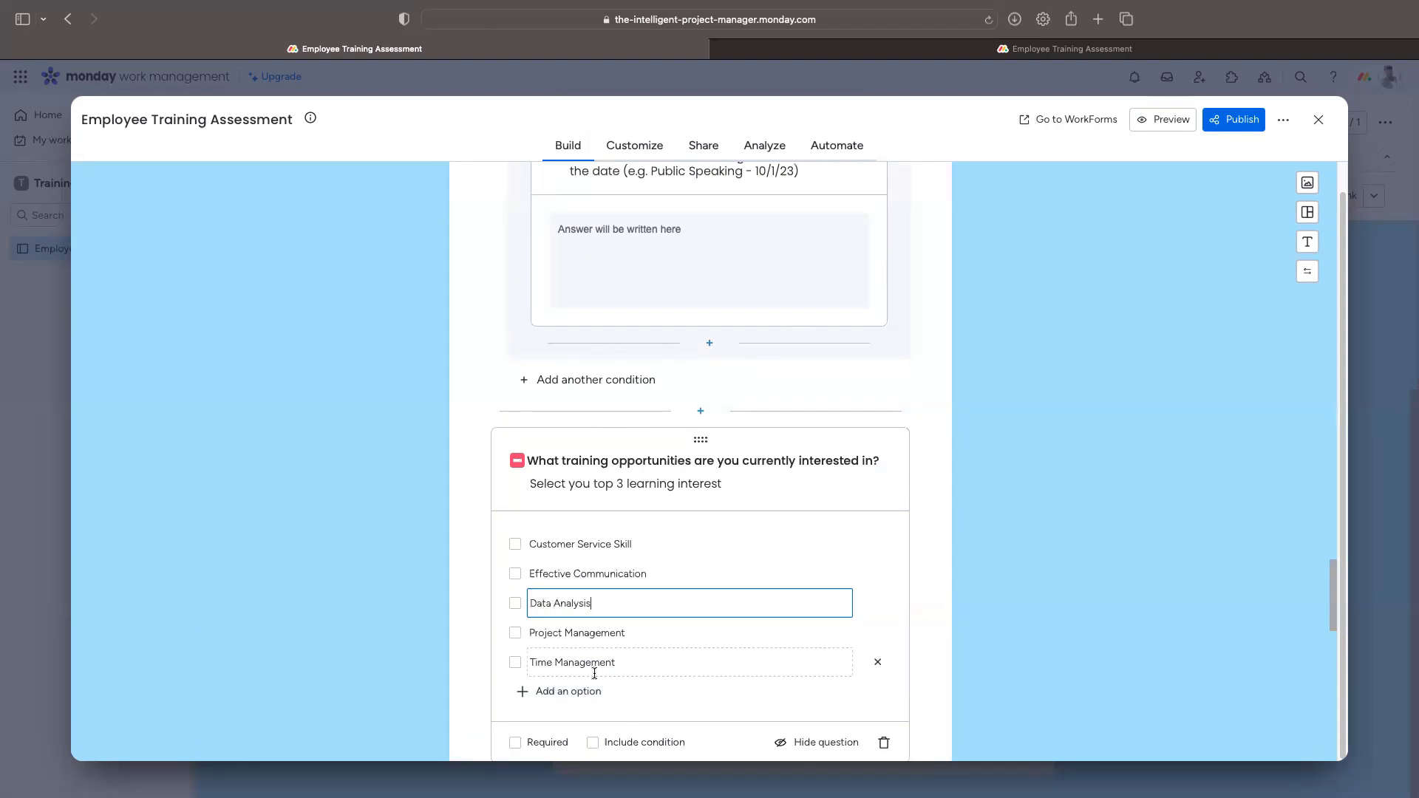
key(Return)
text(Conflict Resolution)
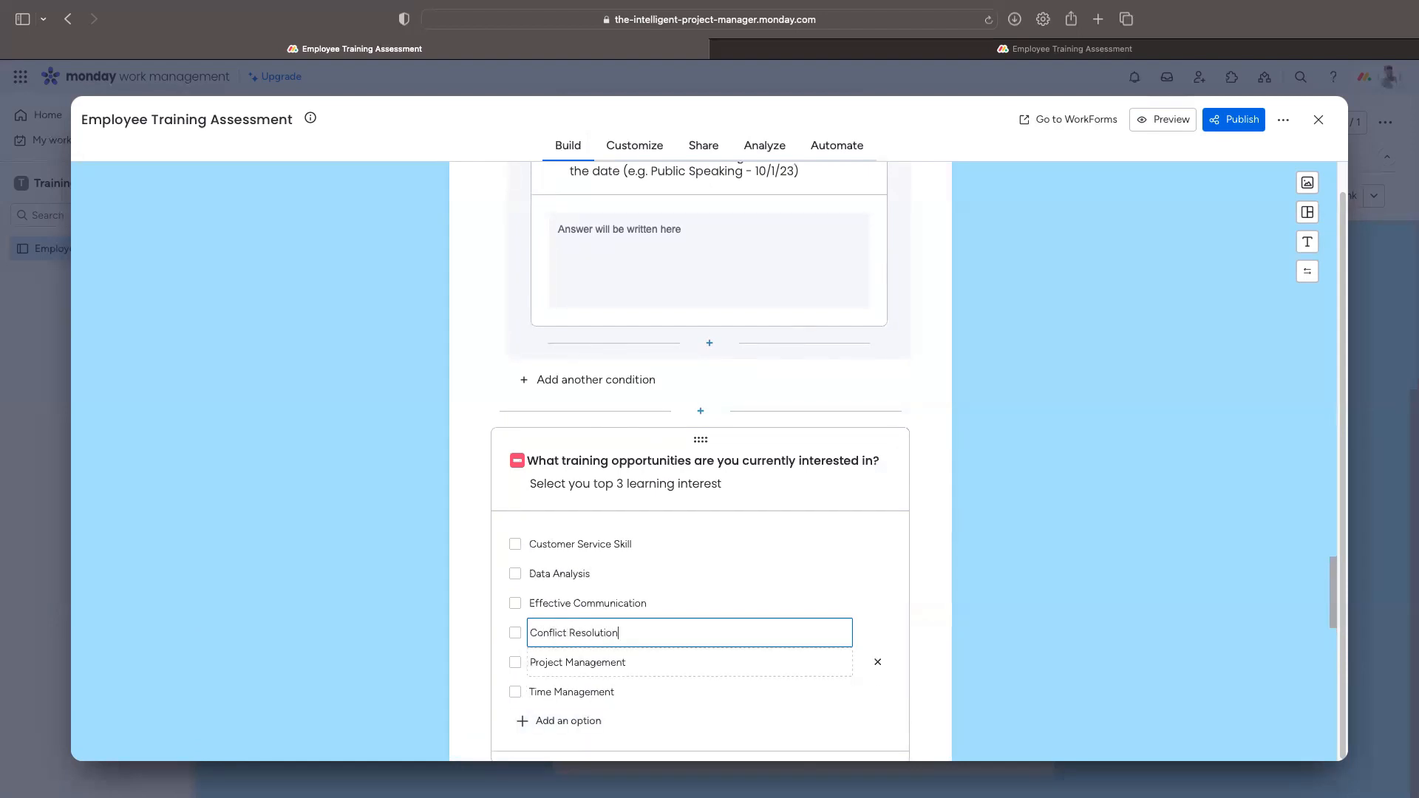
scroll(645, 612, down, 1)
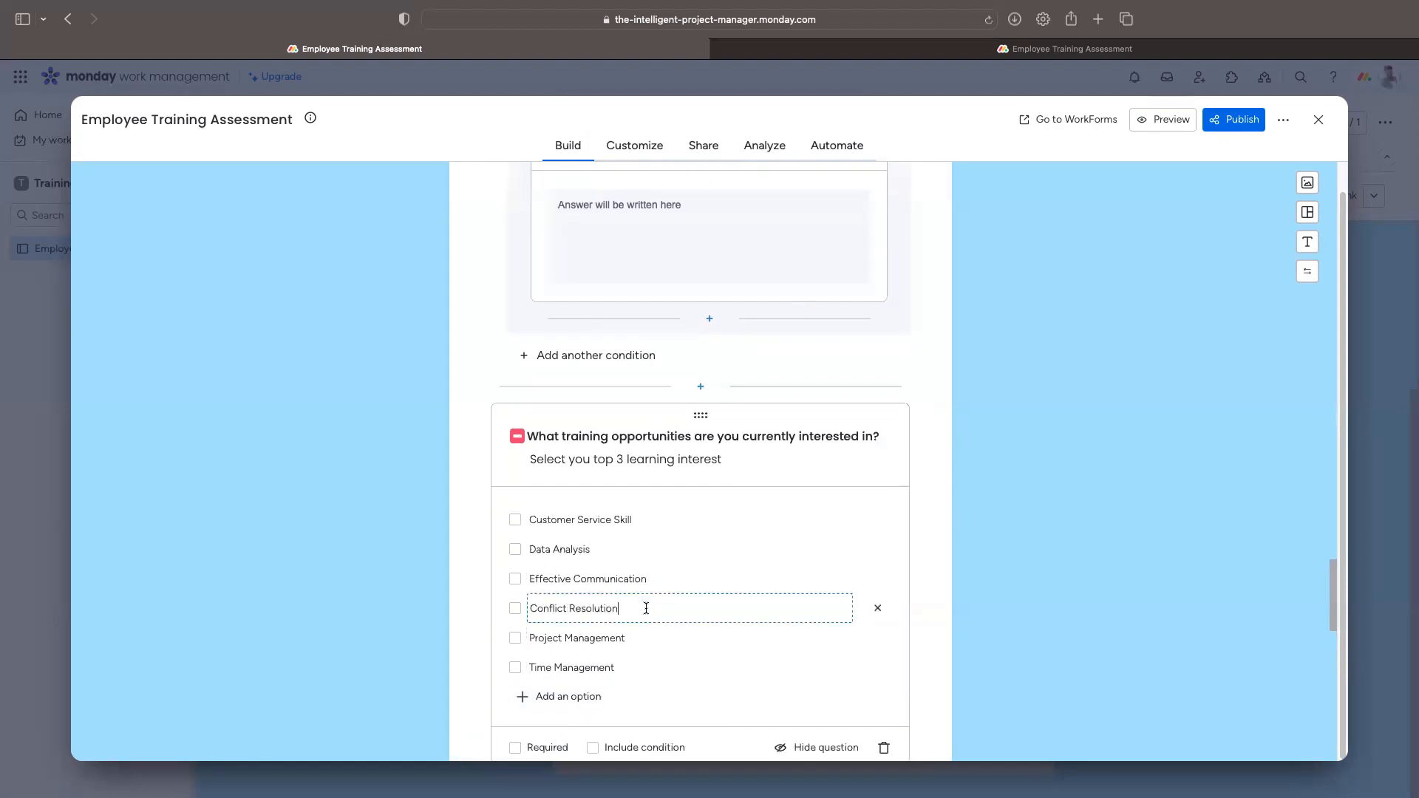
click(584, 697)
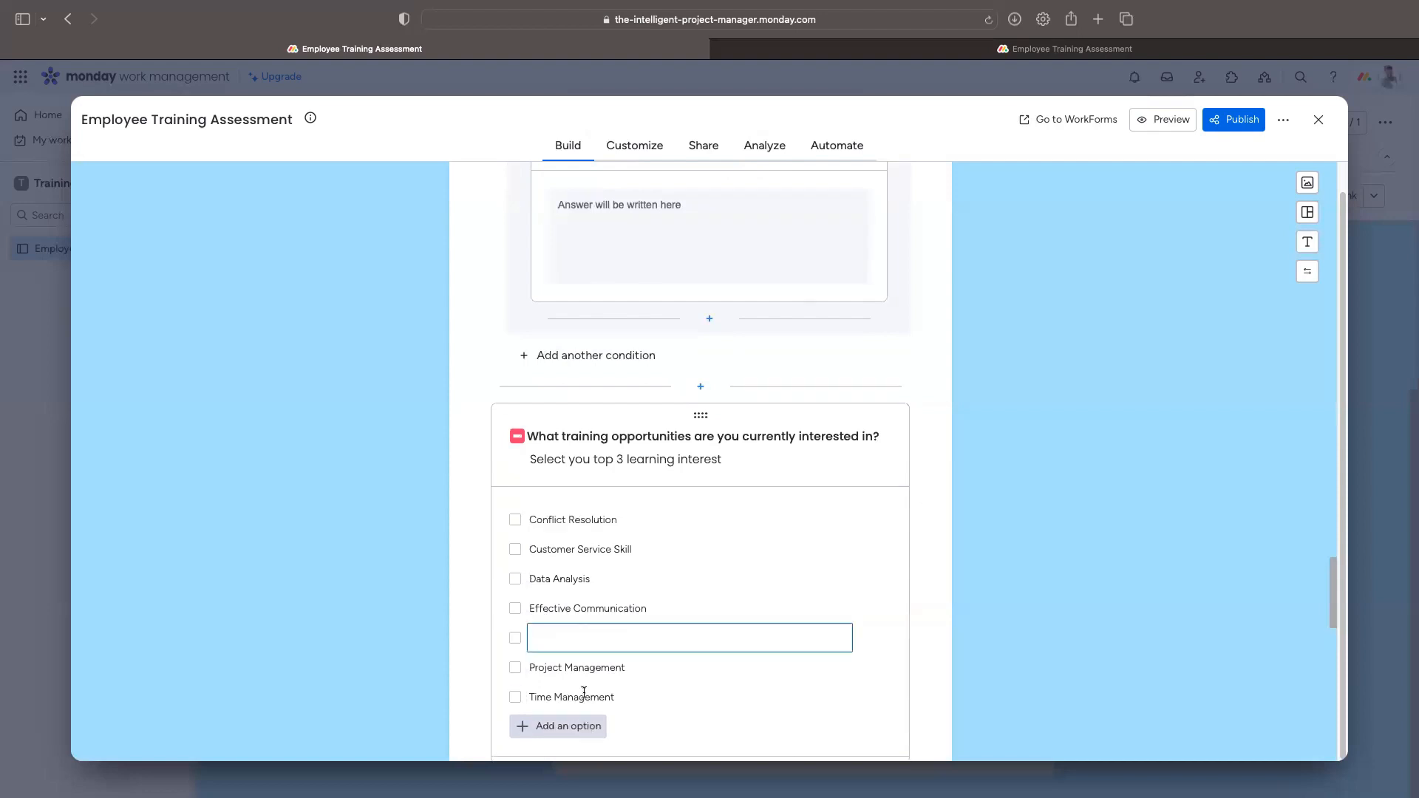
text(Problem Solving)
scroll(754, 589, down, 3)
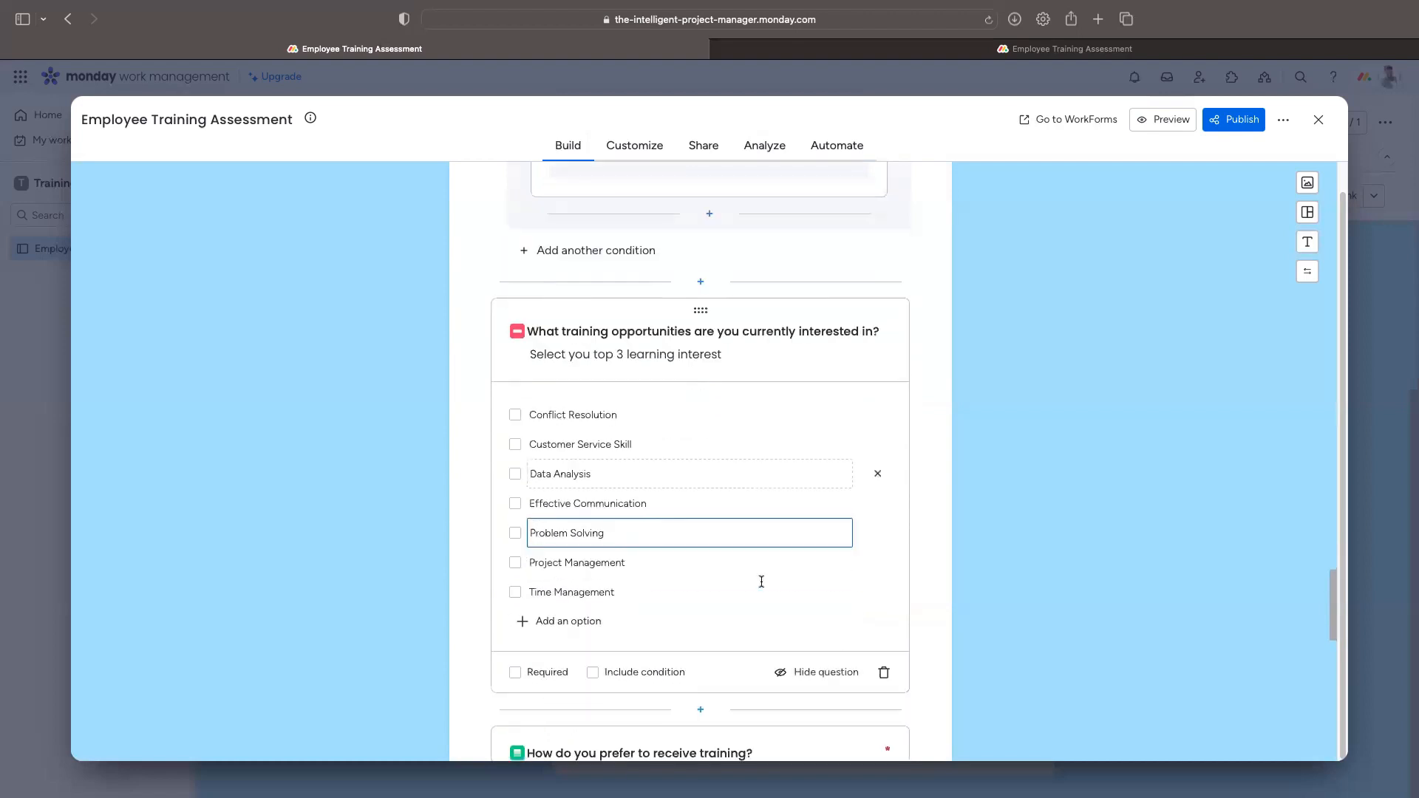
click(476, 681)
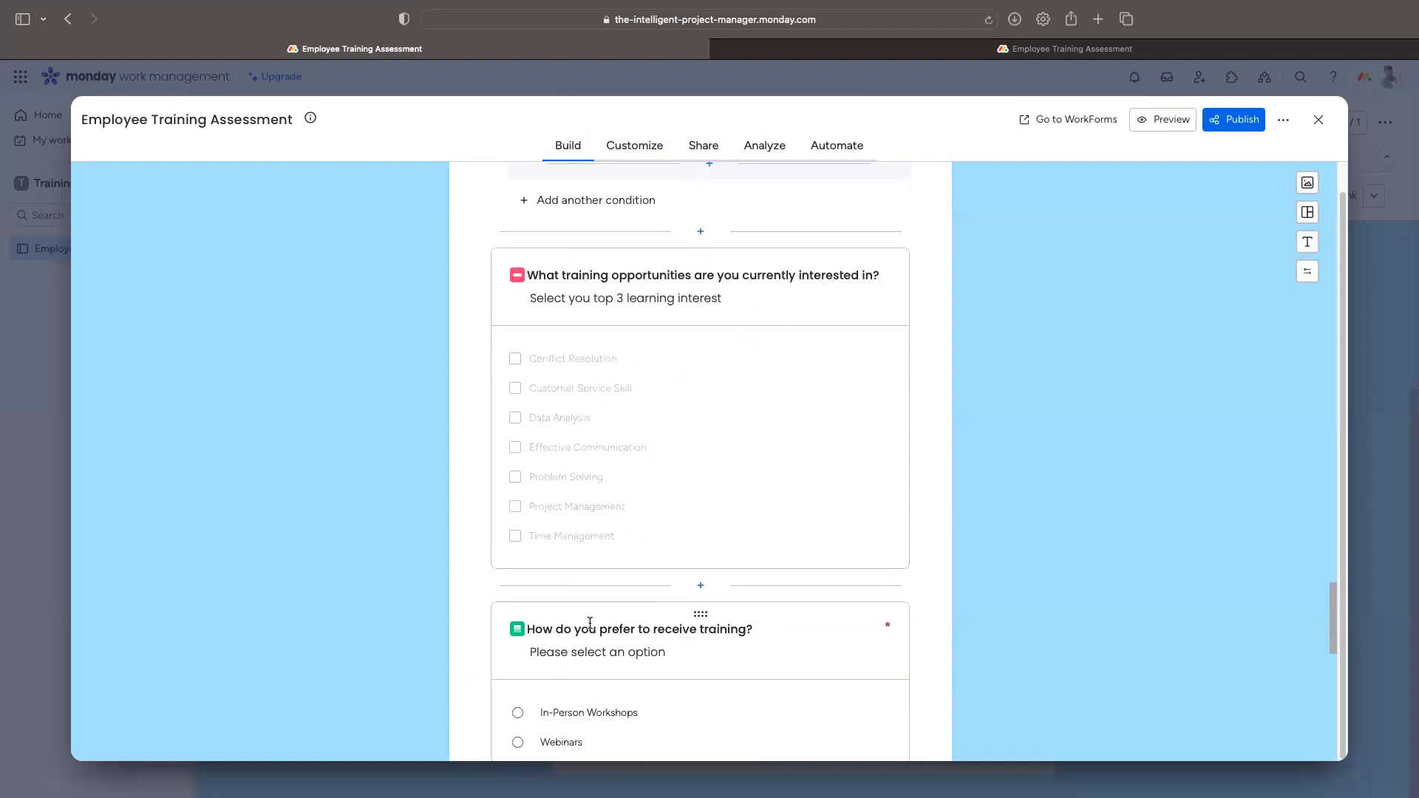
Step: Delete the empty fourth option from the 'How do you prefer to receive training?' question
scroll(590, 623, down, 3)
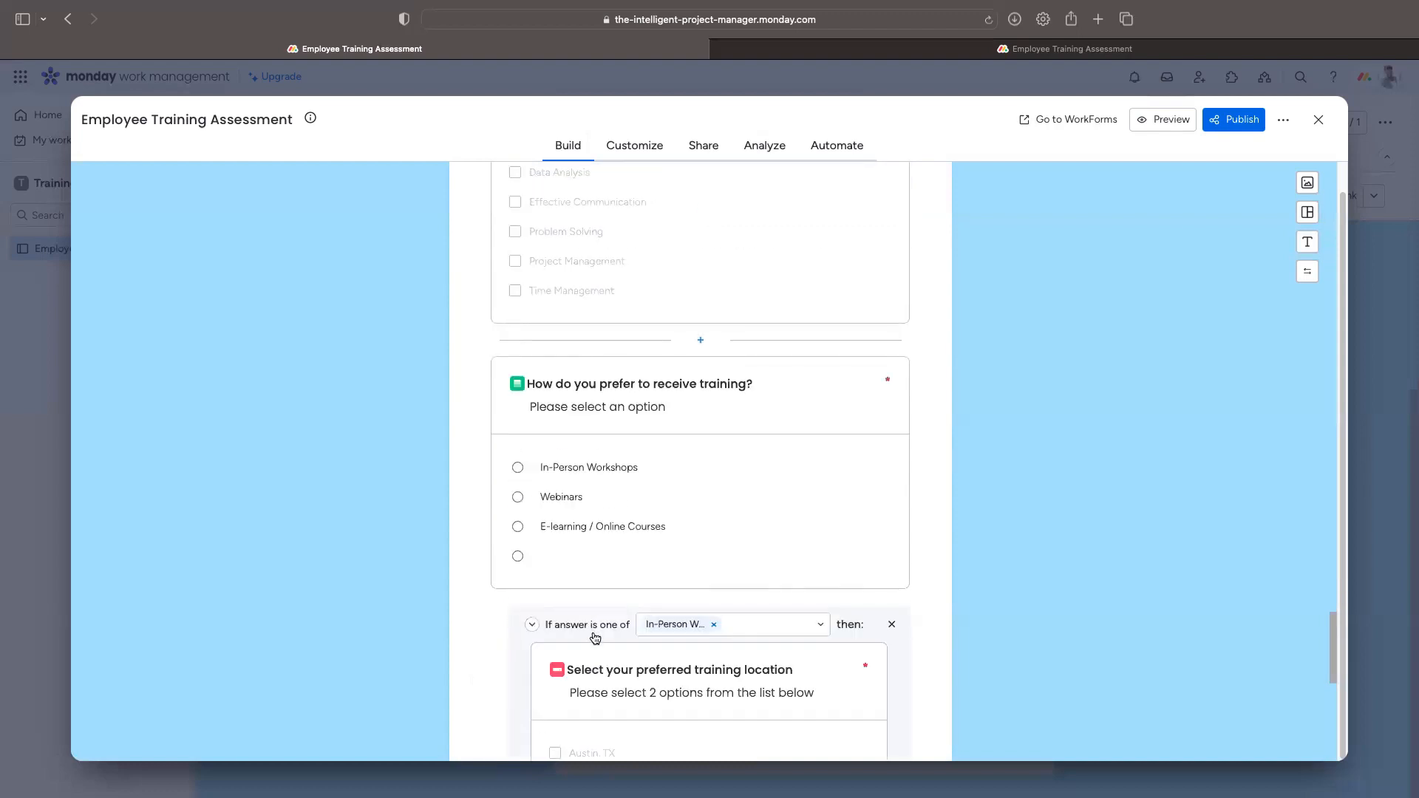
scroll(596, 638, down, 3)
scroll(599, 640, up, 1)
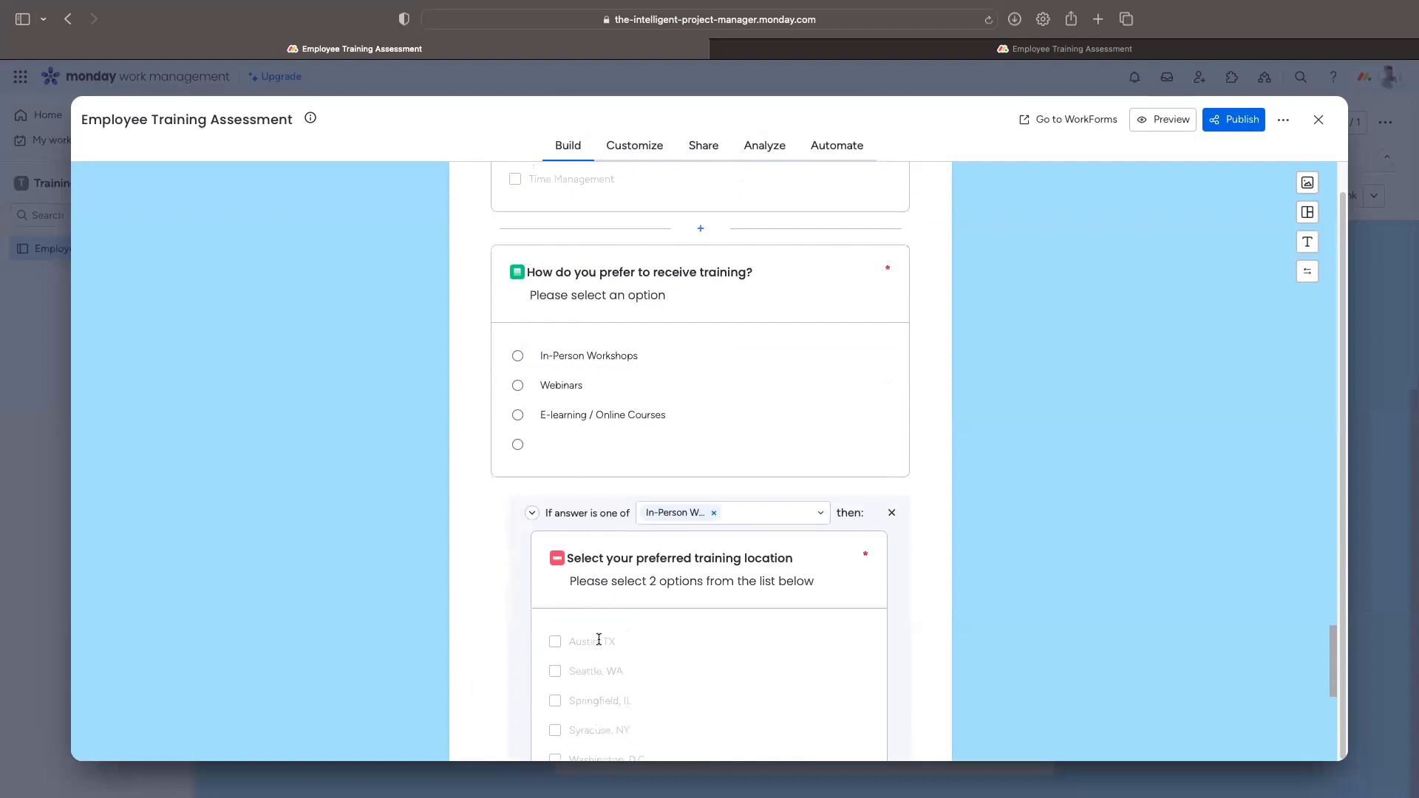
scroll(492, 466, down, 3)
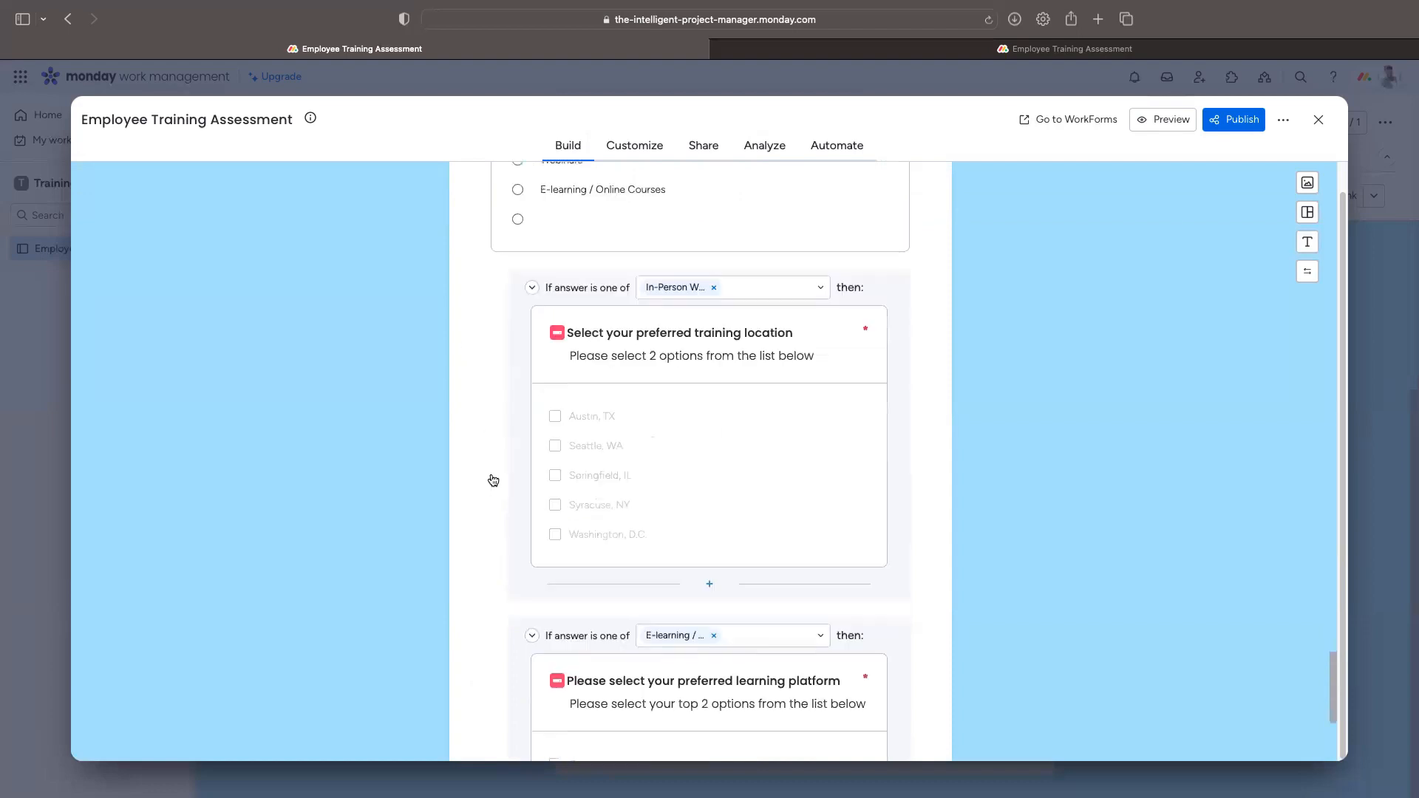
scroll(493, 480, up, 3)
click(776, 409)
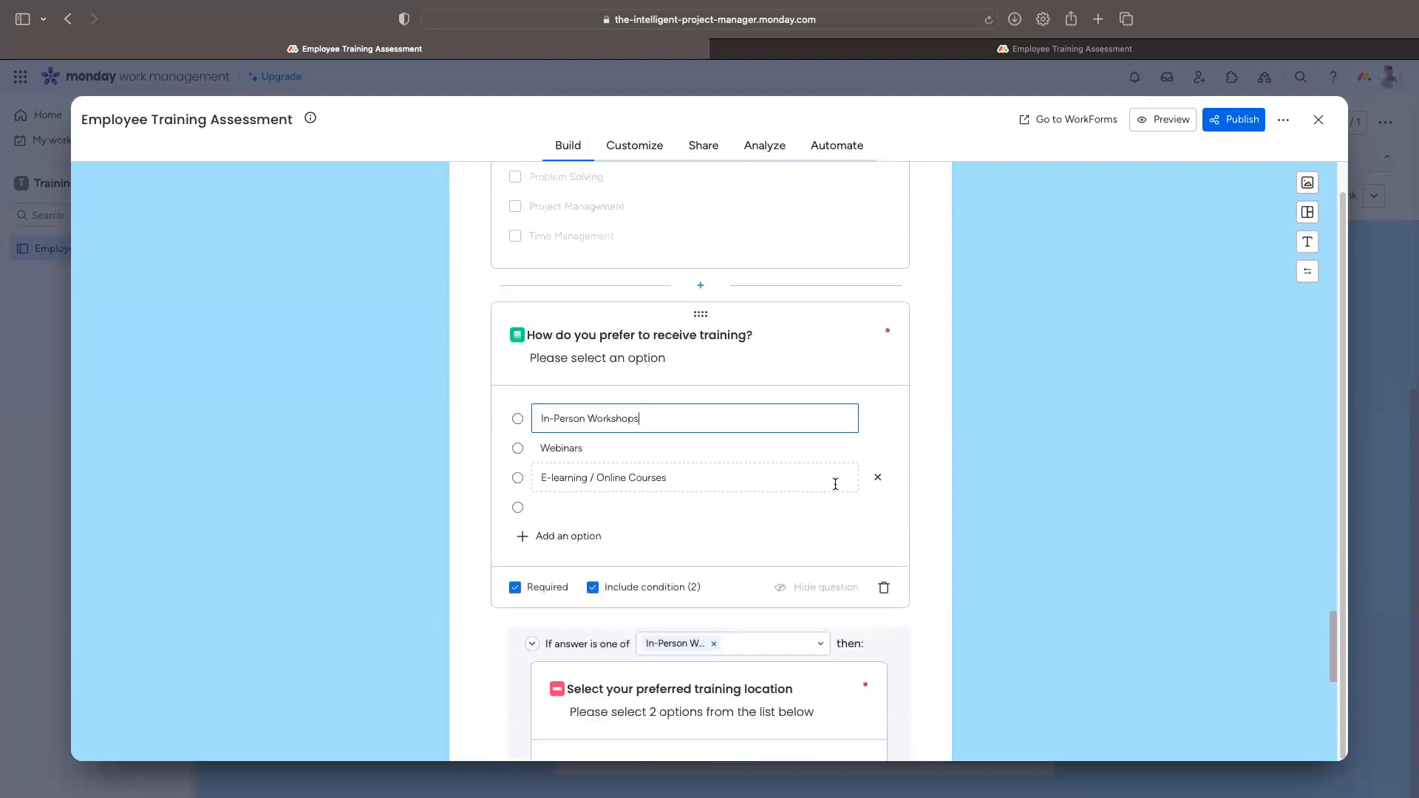
click(878, 508)
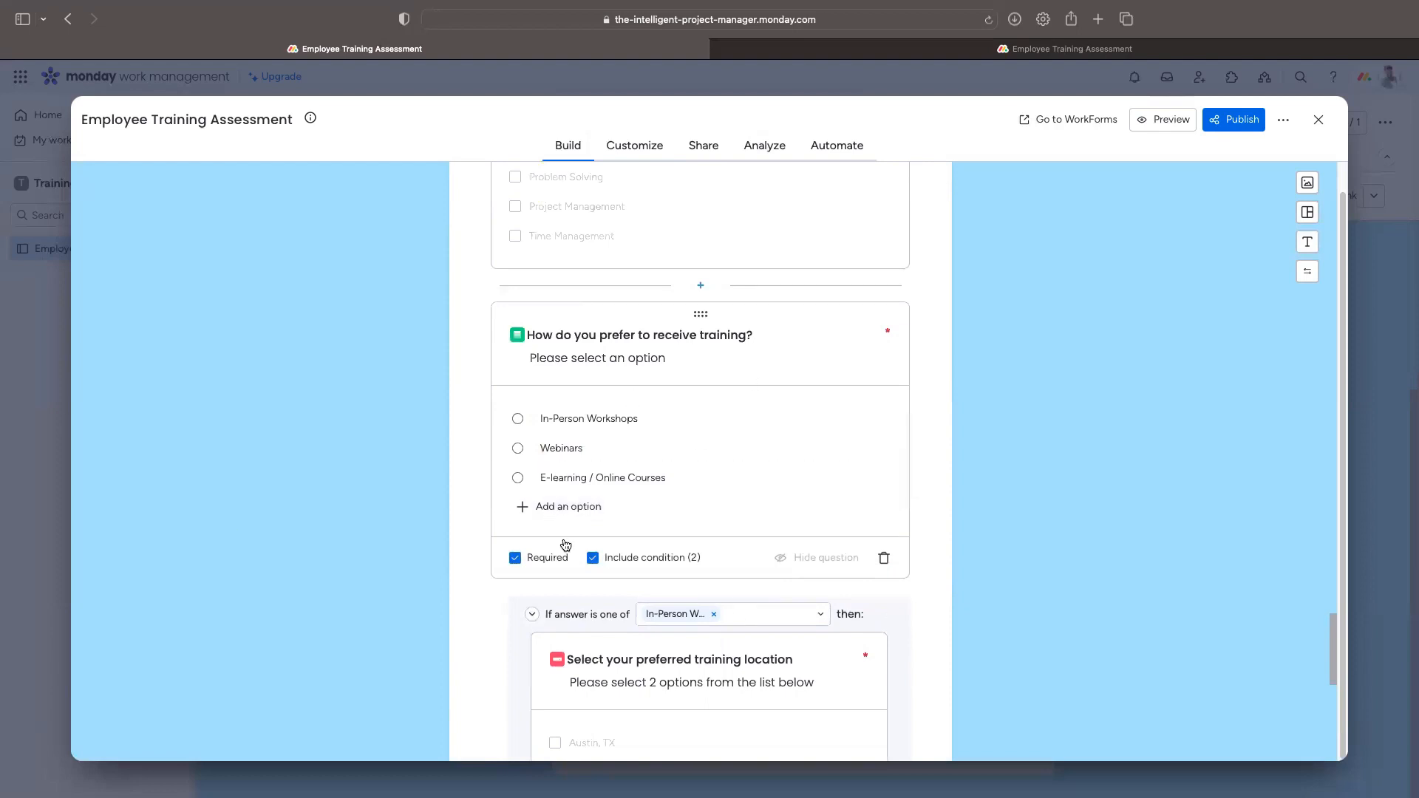
Step: Scroll to the end of the form and bring up the new question types list
scroll(612, 626, down, 2)
scroll(612, 626, up, 2)
scroll(637, 634, up, 8)
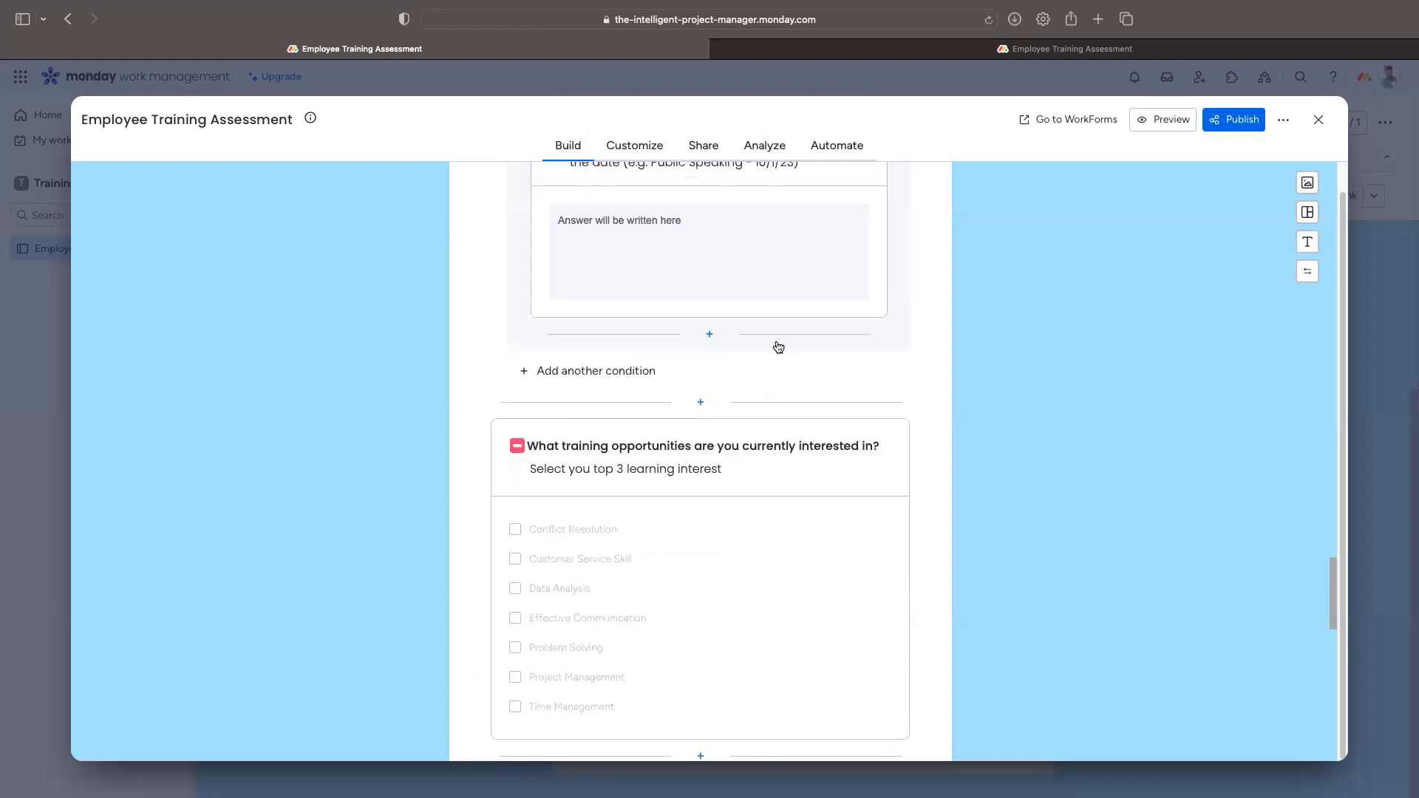
scroll(660, 480, down, 2)
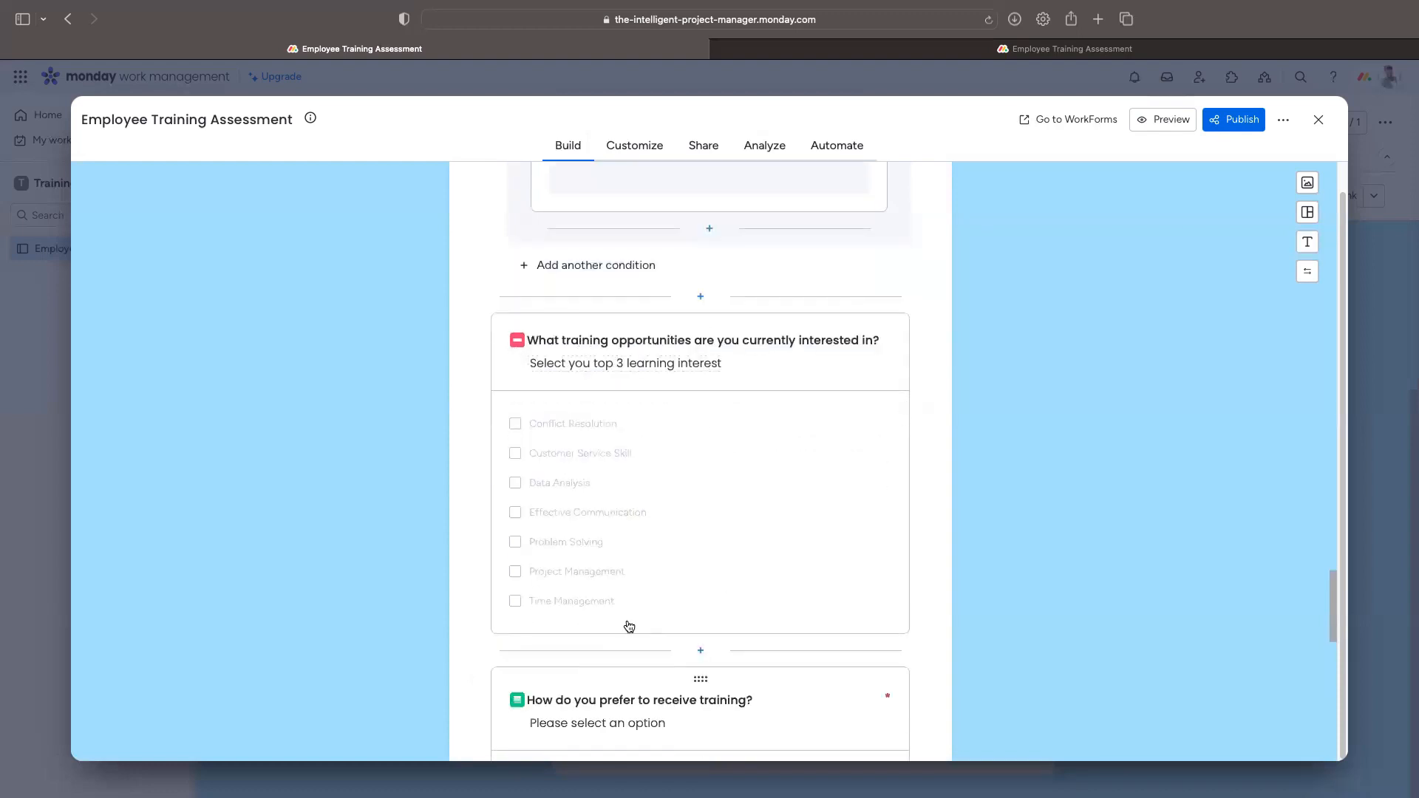
scroll(622, 623, down, 2)
scroll(801, 609, down, 2)
scroll(802, 609, down, 4)
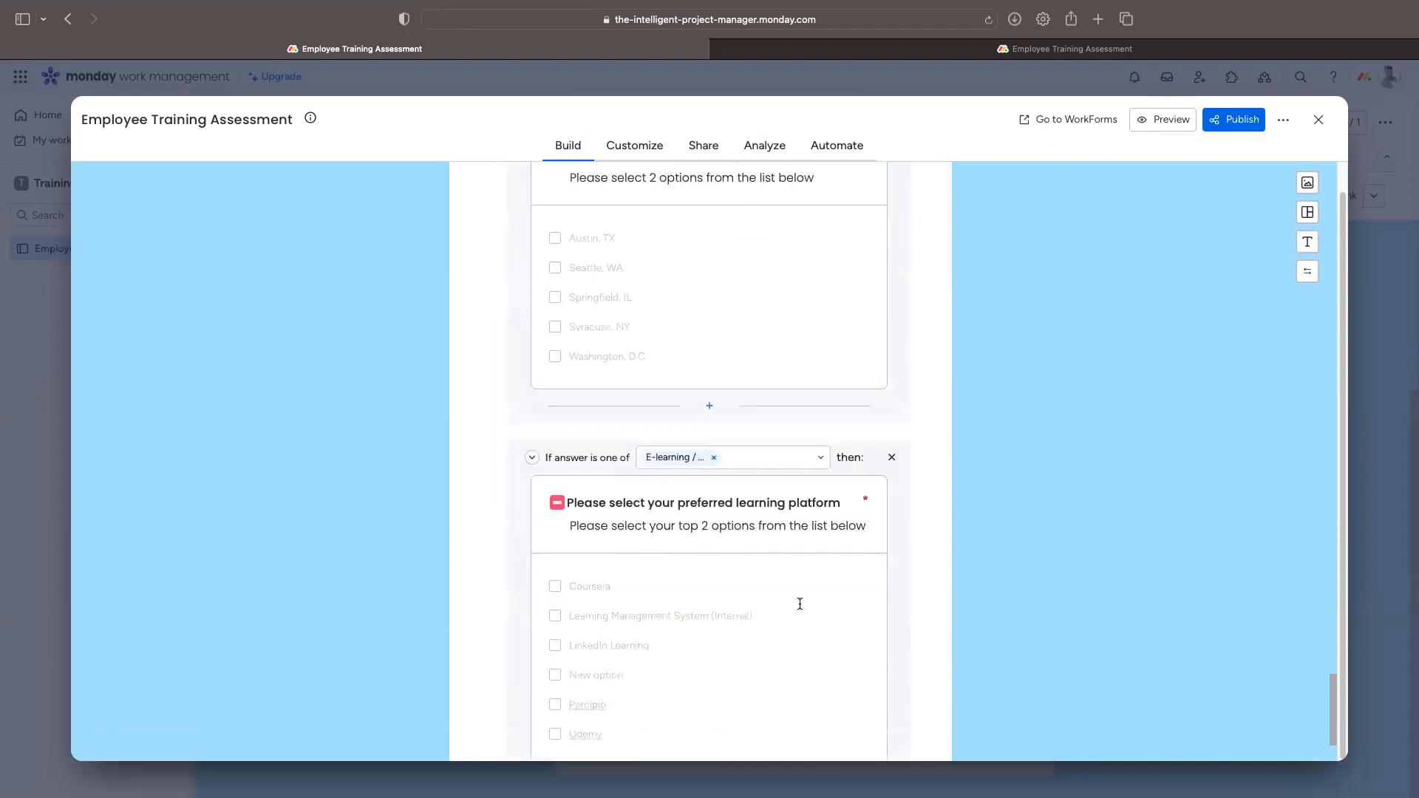
scroll(800, 604, down, 3)
click(699, 721)
scroll(740, 650, down, 1)
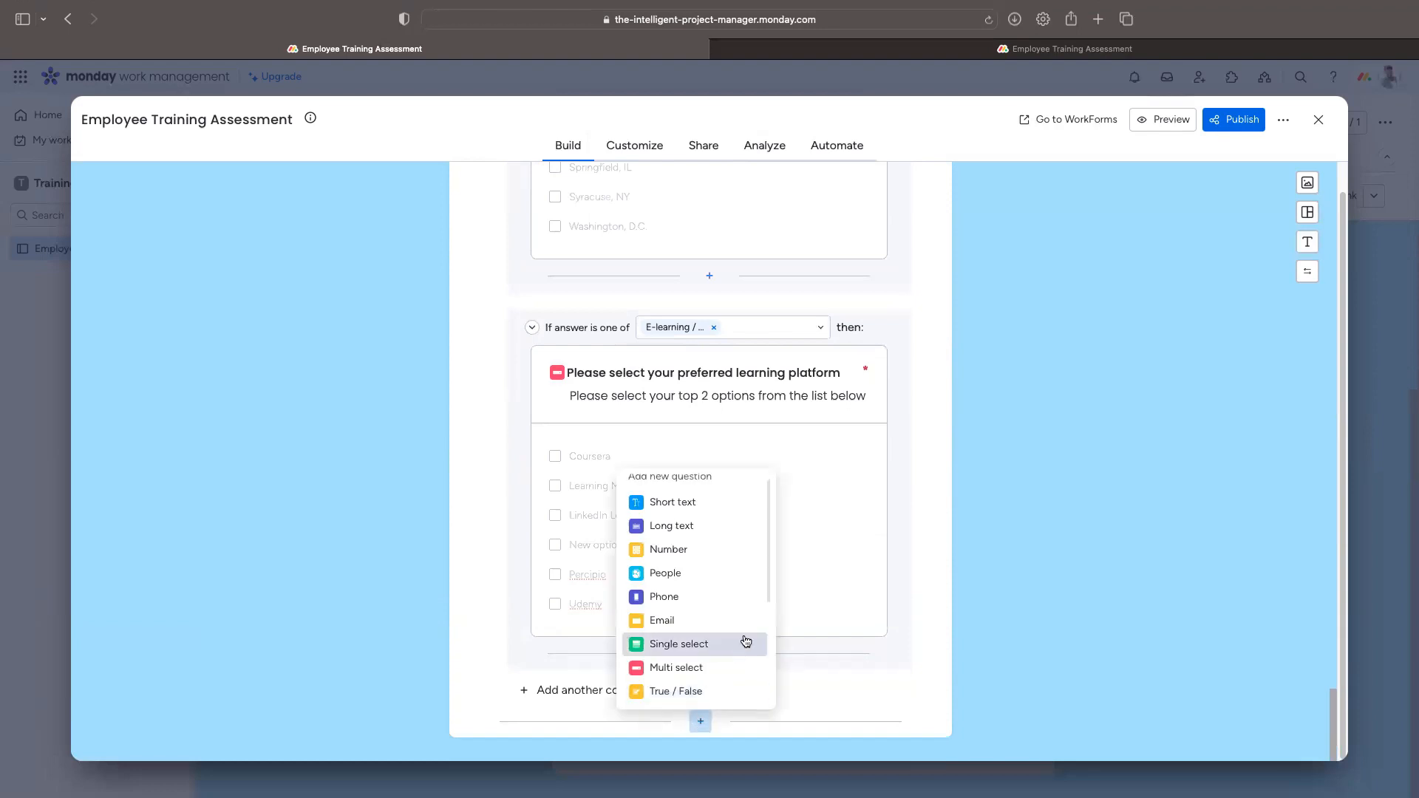
Step: Add a single select question 'How often do you believe trainings should be conducted?' described 'Please select an option below'
click(688, 656)
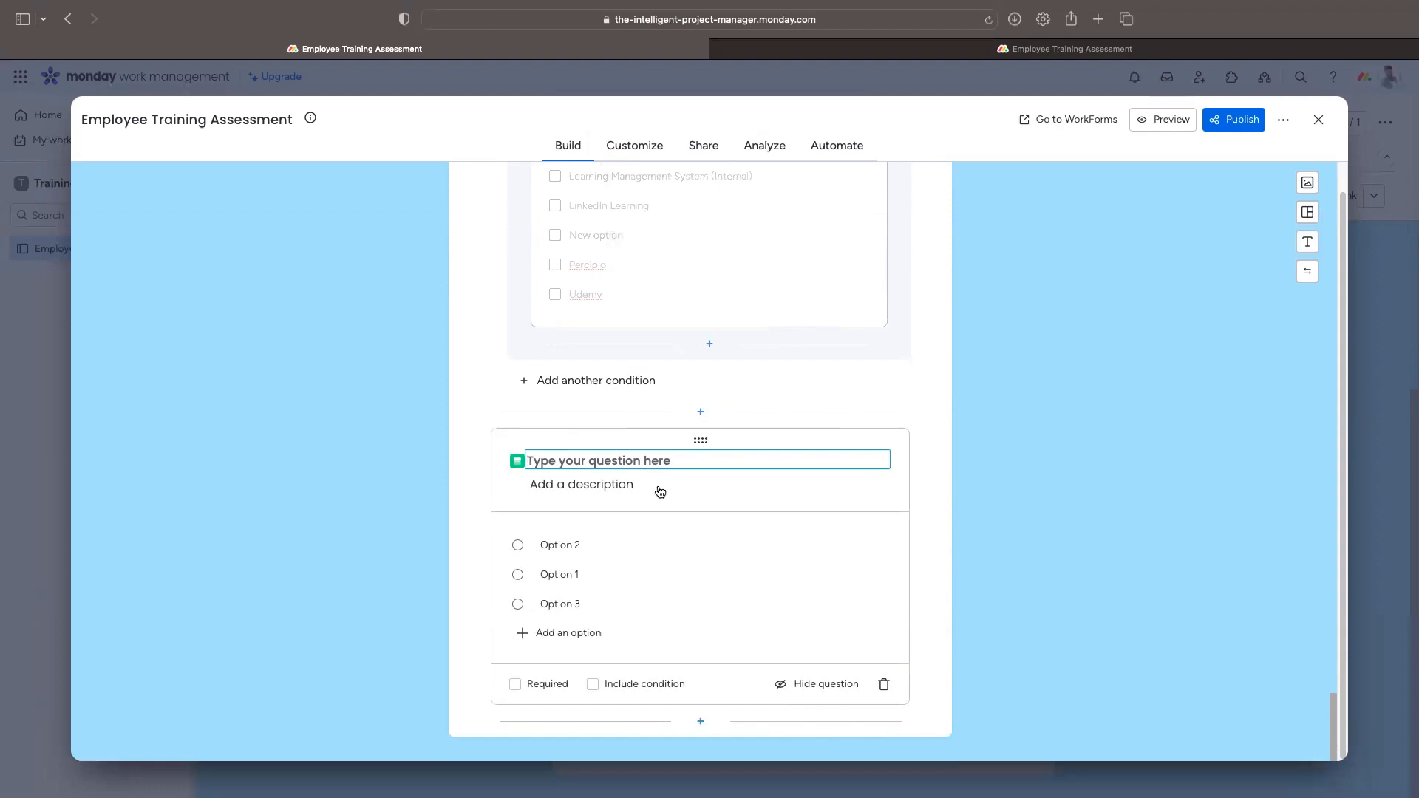
text(Ho)
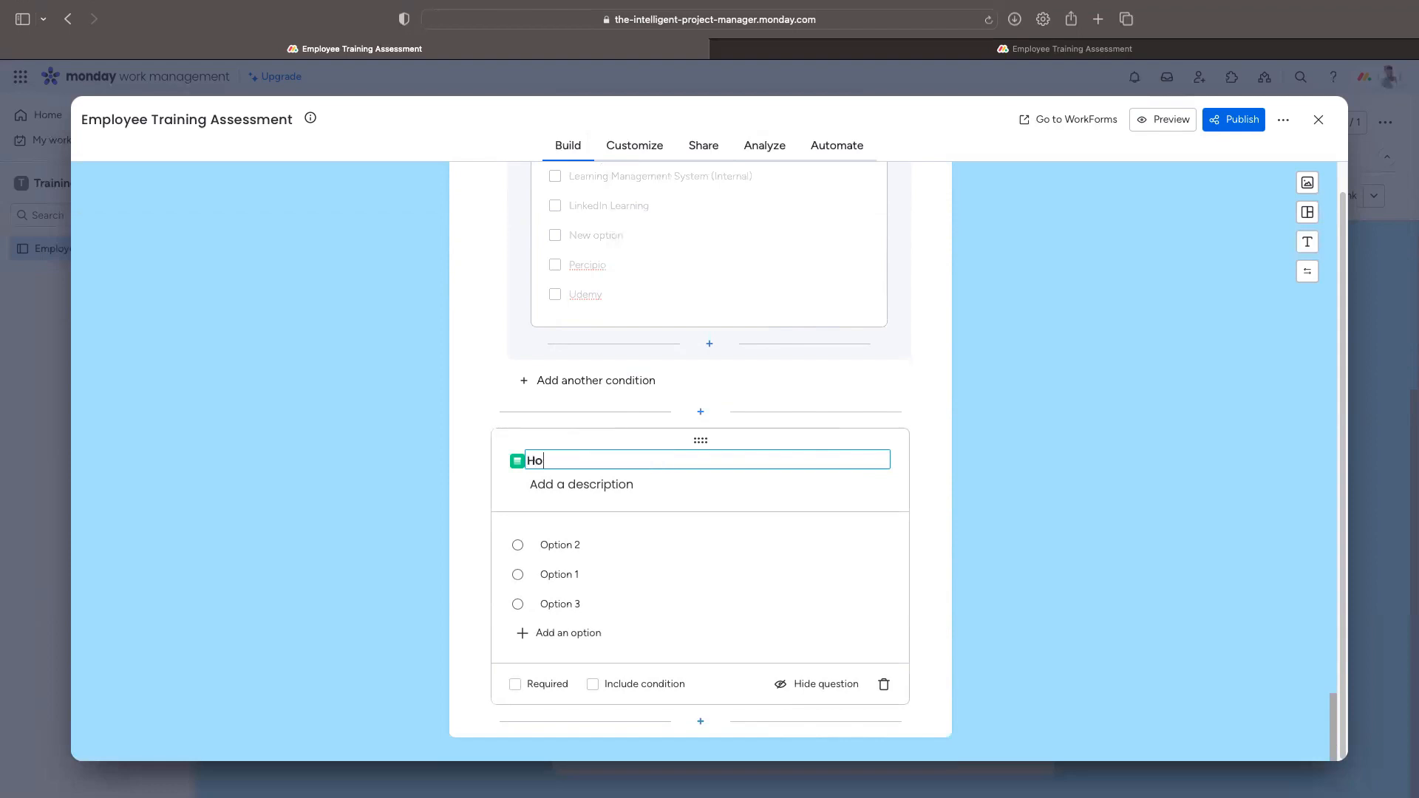
text(w often do you believe traini)
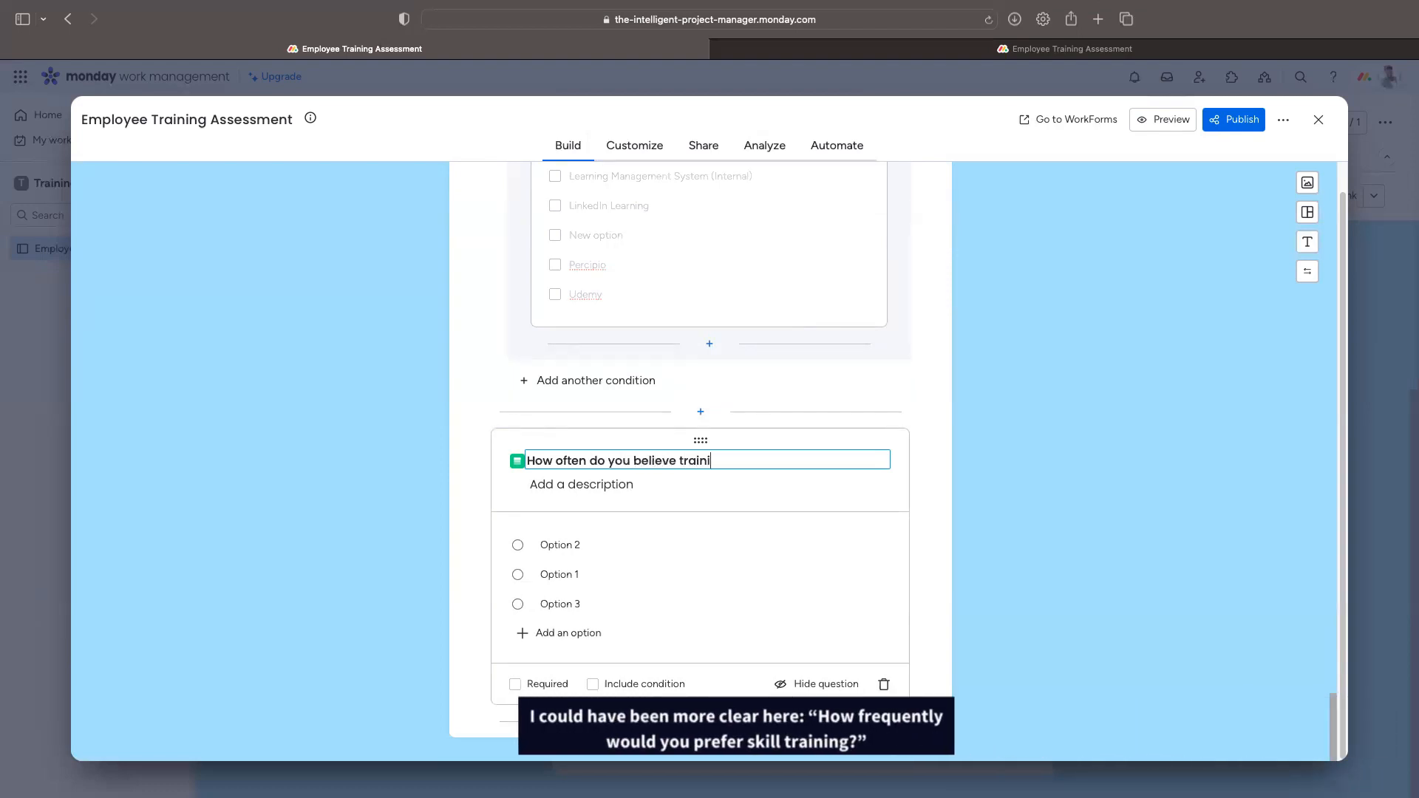
text(ngs should be conducted?)
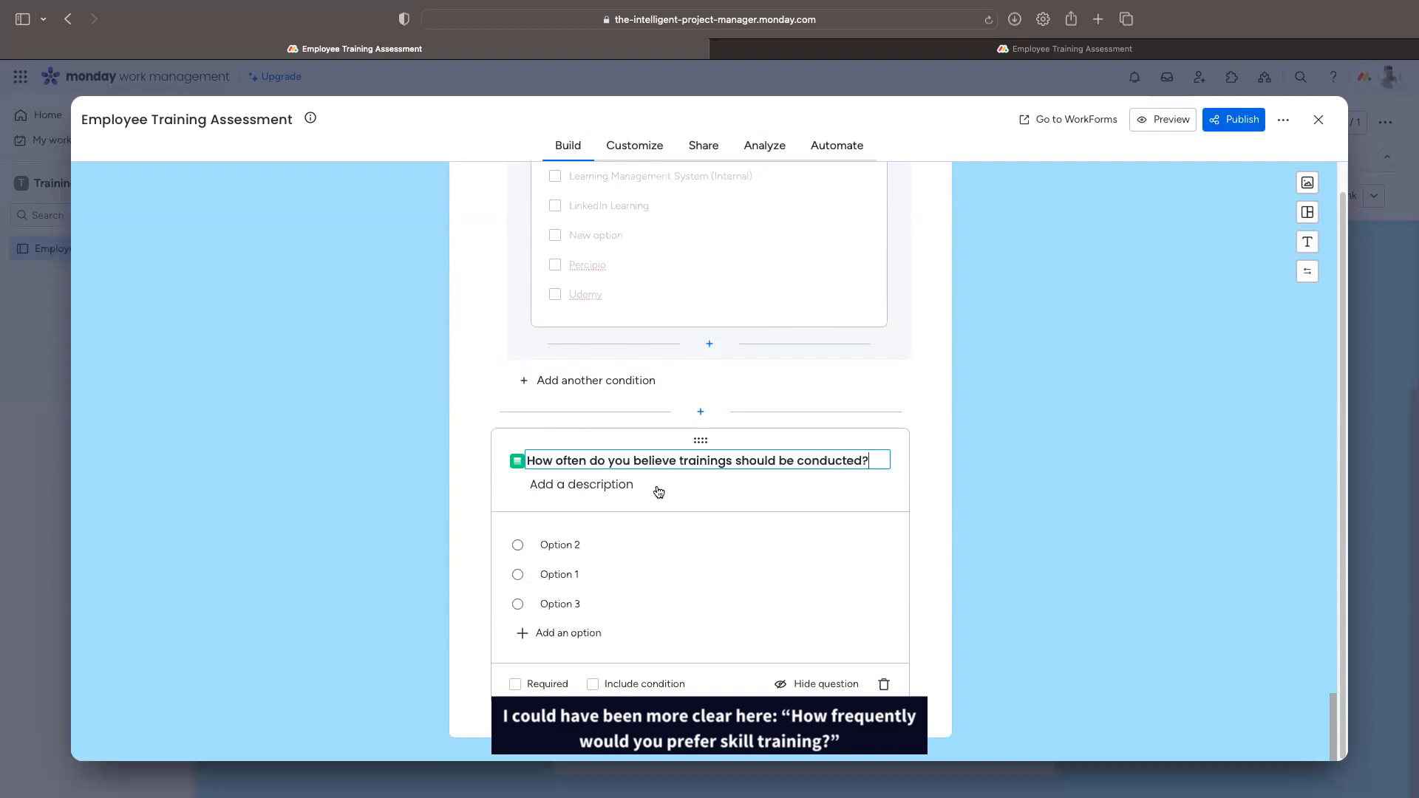
click(565, 480)
text(Please select an option below)
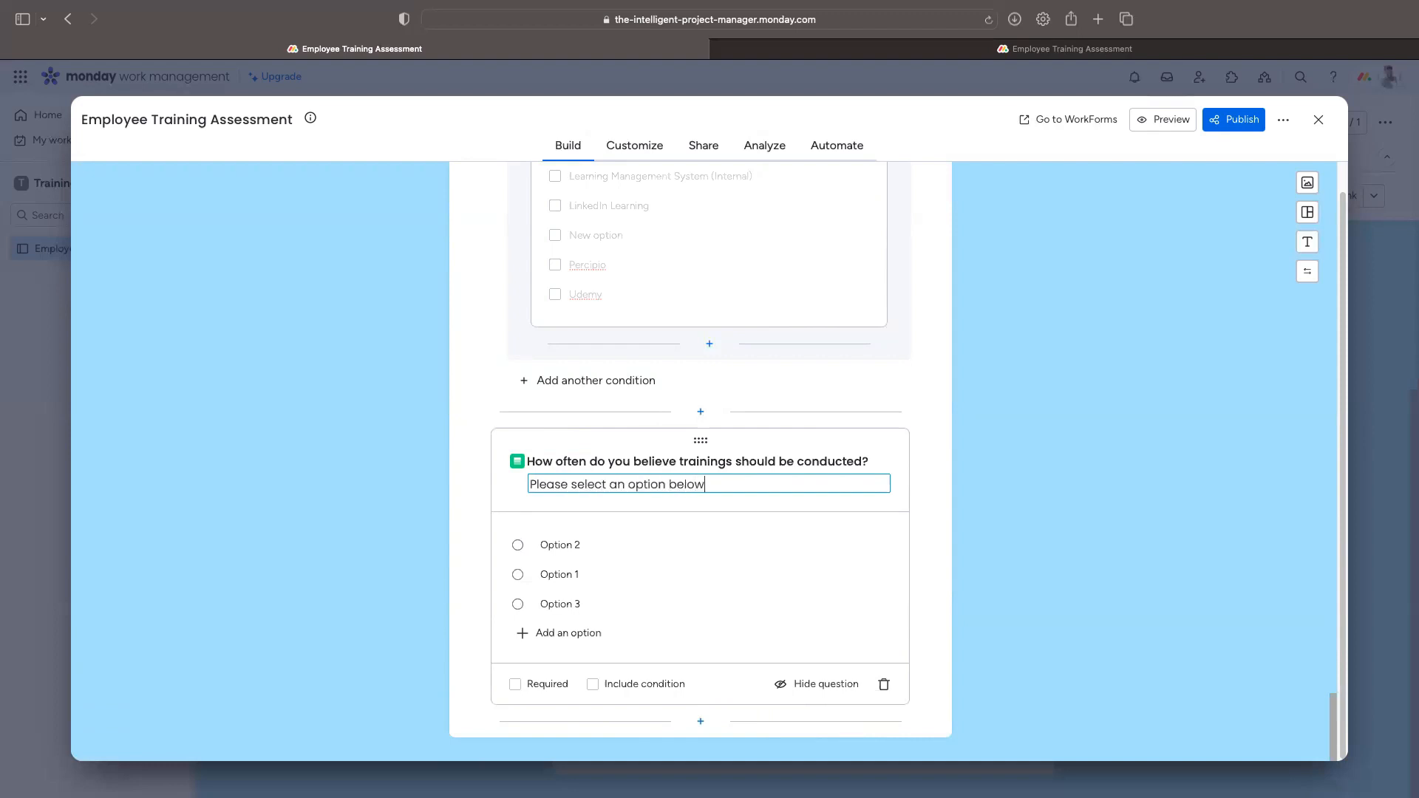
Step: Set its options to Monthly, Weekly, Quarterly and Annually, and make the question required
drag(541, 544, 581, 575)
text(WeeklyQuarterly)
double_click(558, 604)
text(Monthly)
click(584, 696)
triple_click(584, 693)
text(Annually)
click(924, 605)
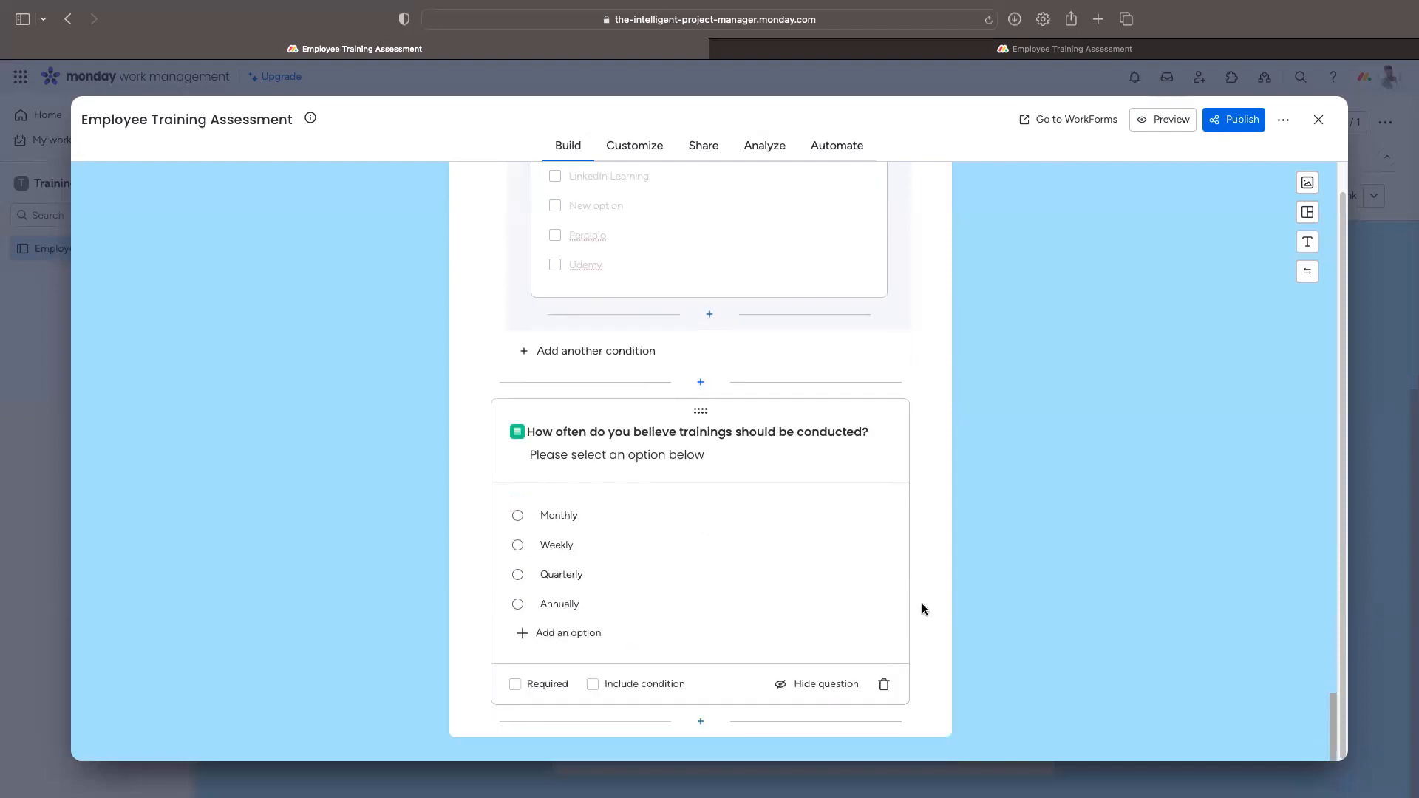
click(516, 683)
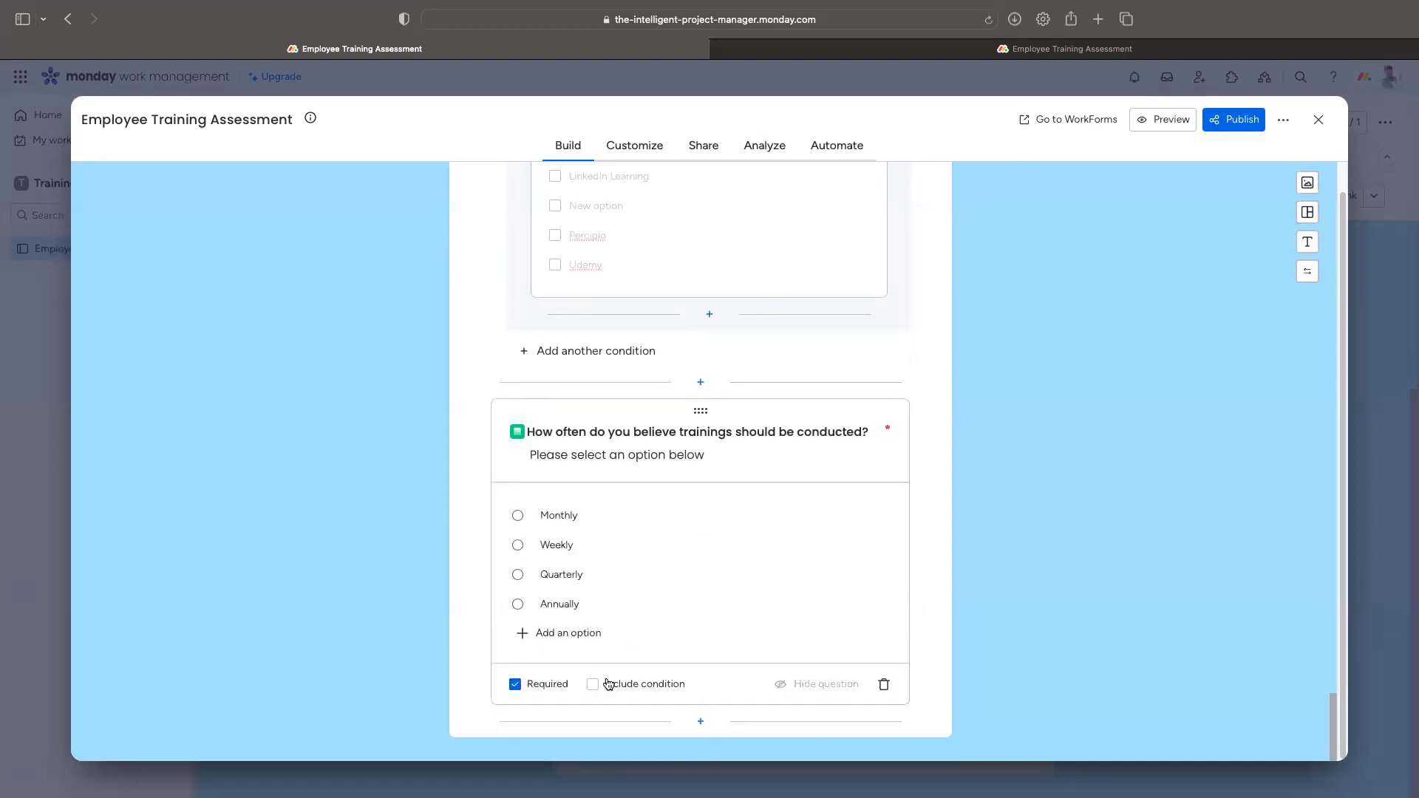
click(700, 720)
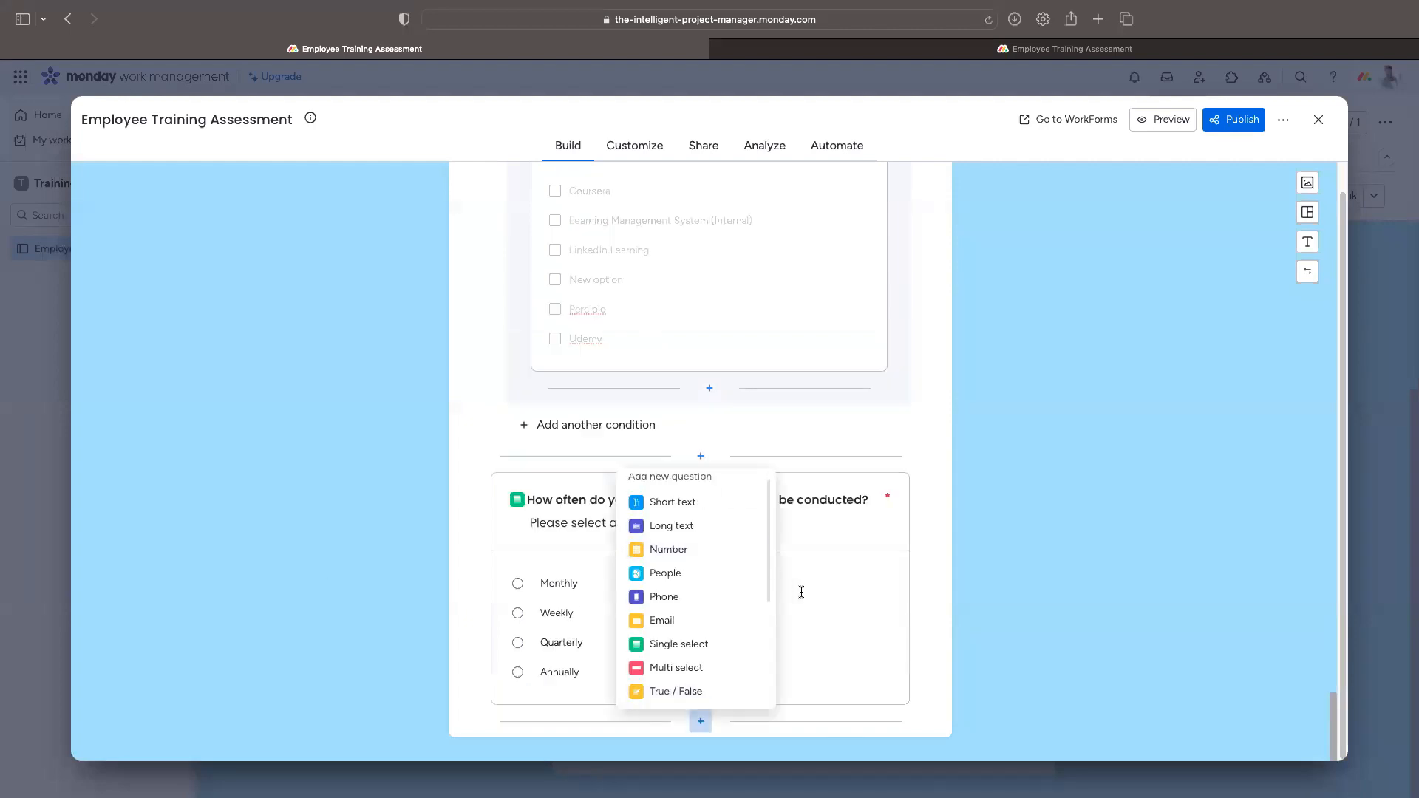
Step: Add a long-text question titled 'Is there anything else you would like to share?'
click(673, 526)
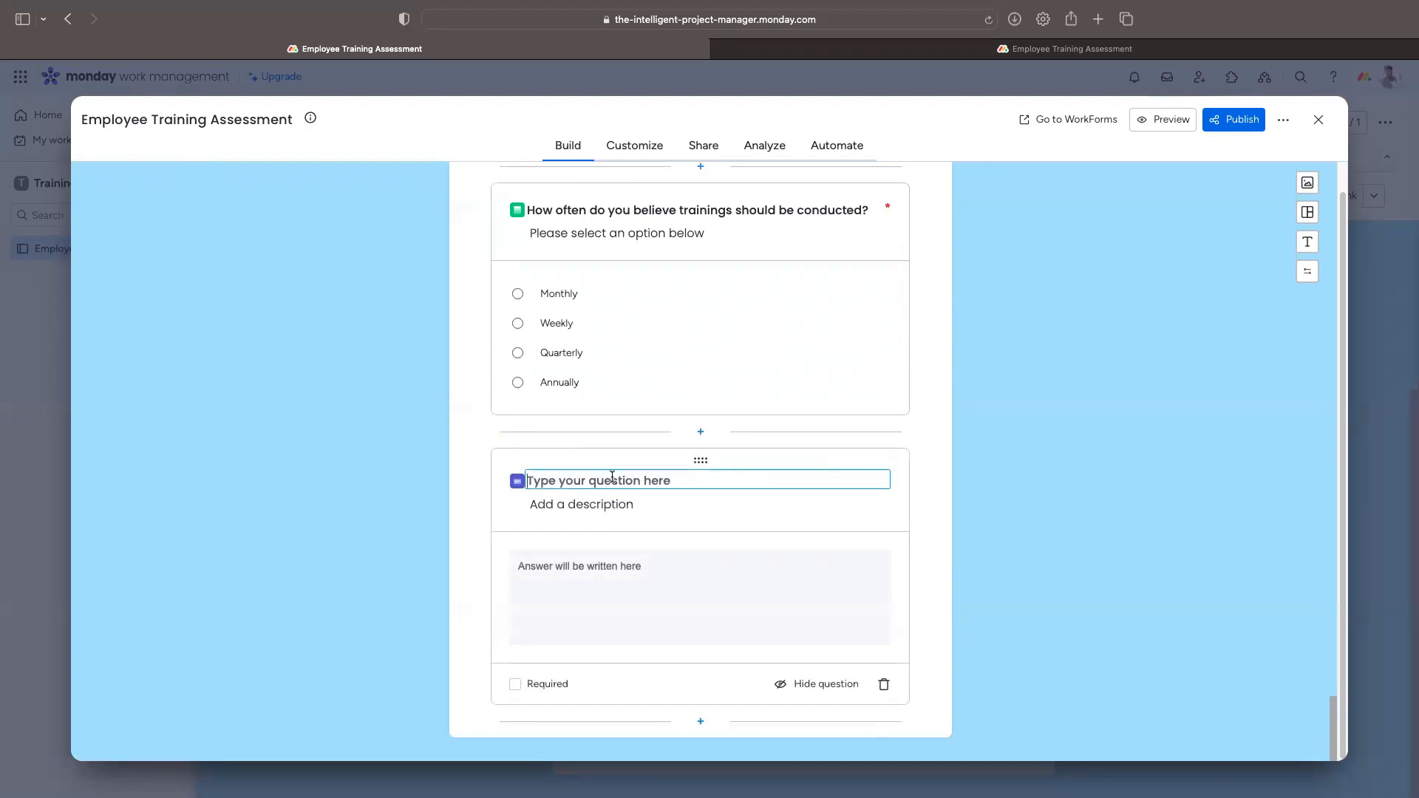
text(Please)
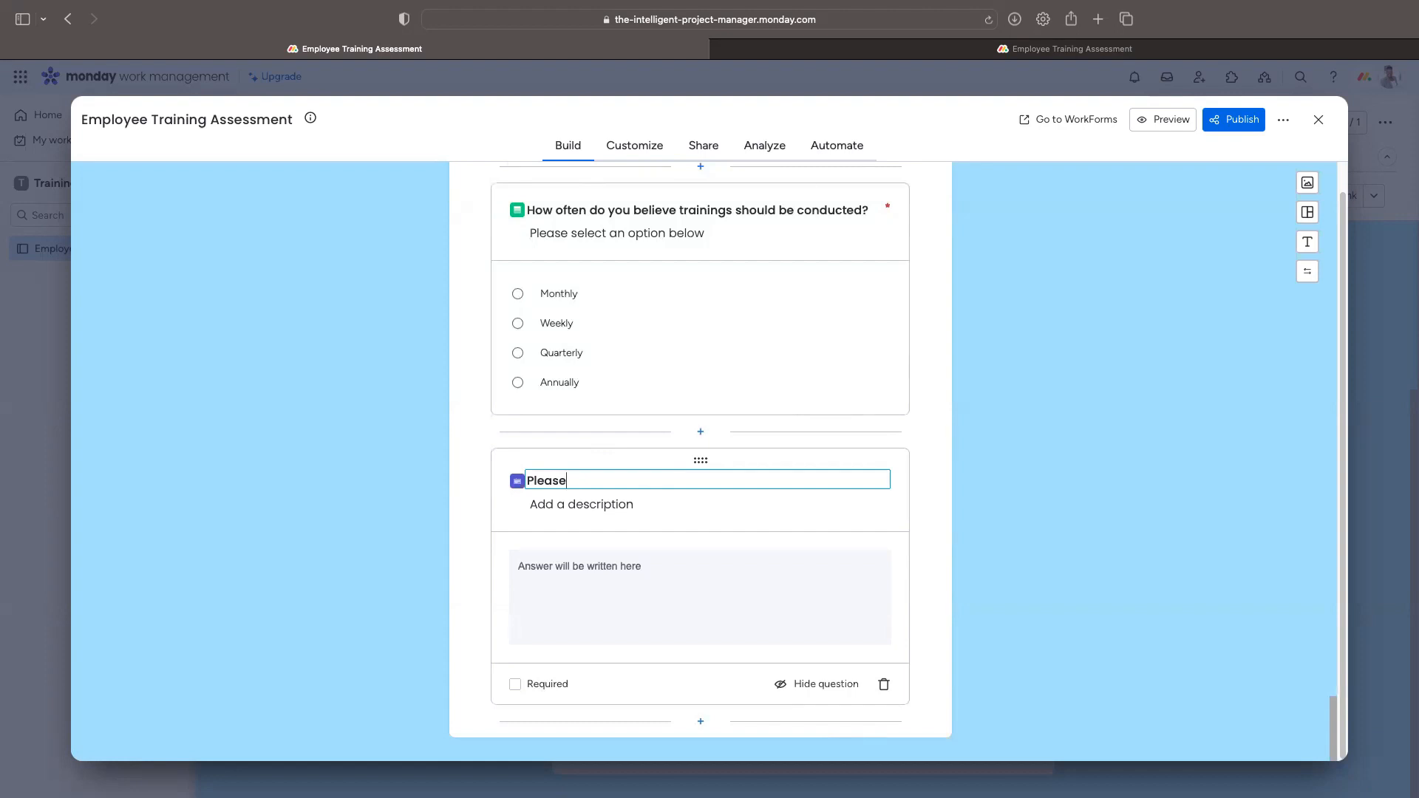
key(BackSpace)
key(BackSpace)
key(BackSpace)
text(ls th)
key(BackSpace)
key(BackSpace)
key(BackSpace)
key(BackSpace)
key(BackSpace)
key(BackSpace)
text(Is there anything else y)
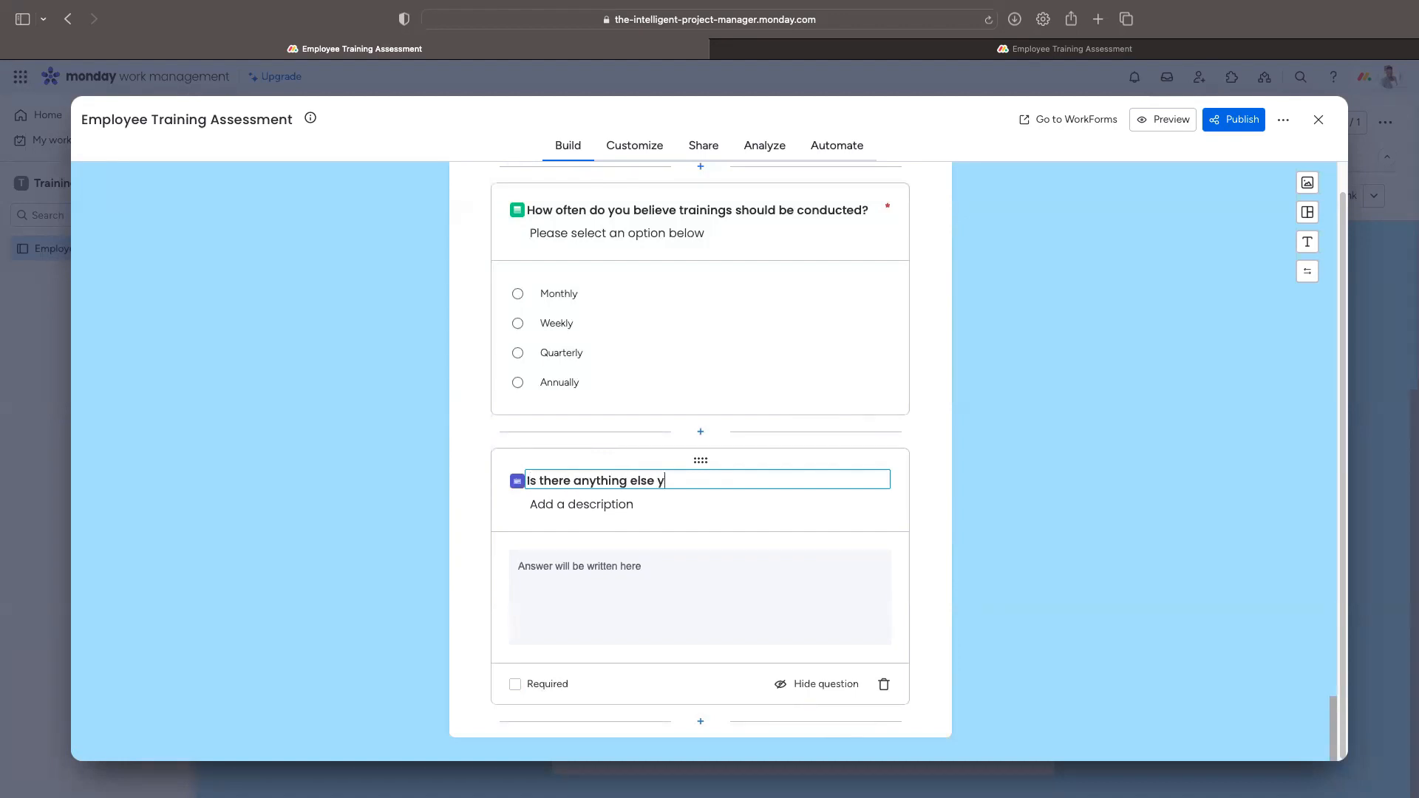
text(ou would like)
key(BackSpace)
text(ke to share)
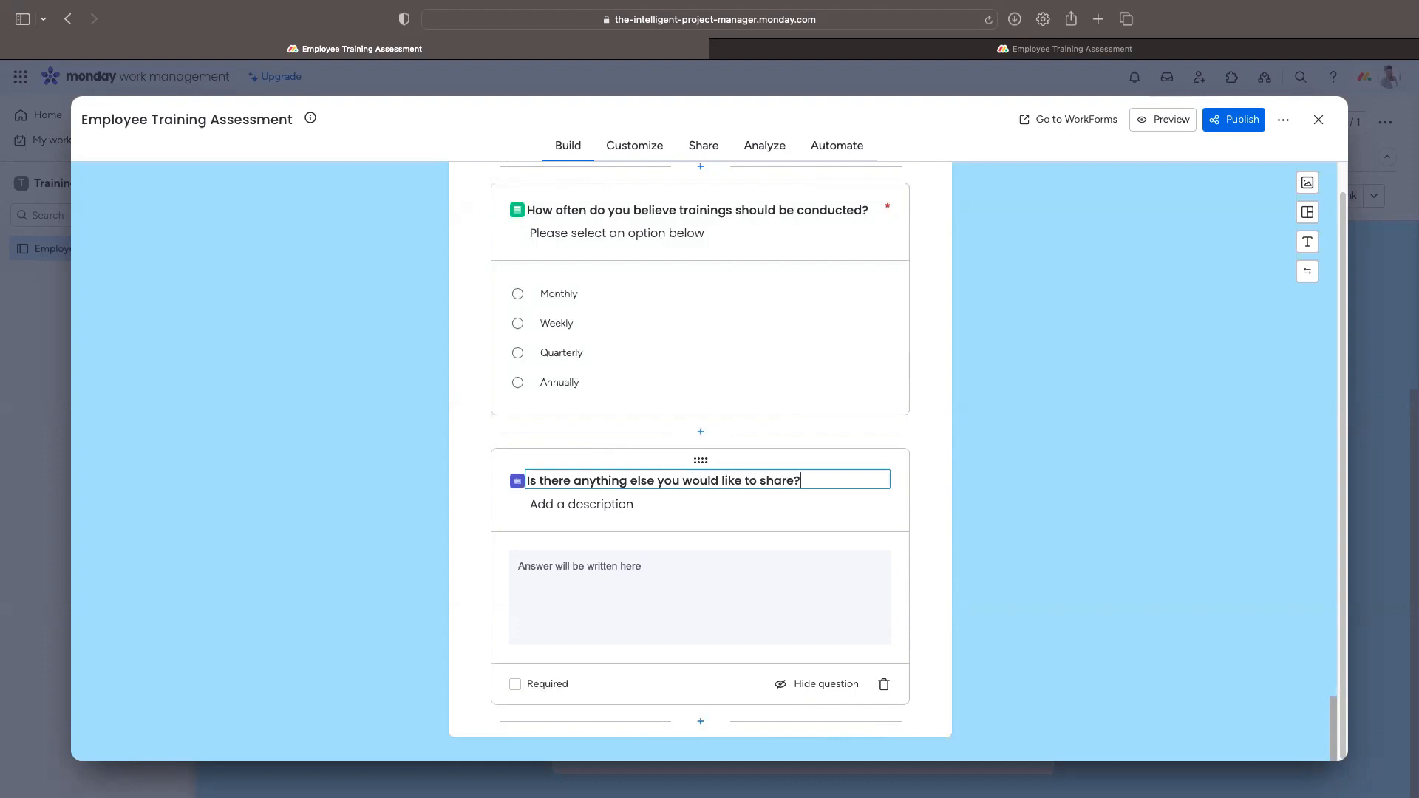
text(?)
Step: Give it a description inviting respondents to provide any feedback or helpful information
click(589, 502)
text(Please)
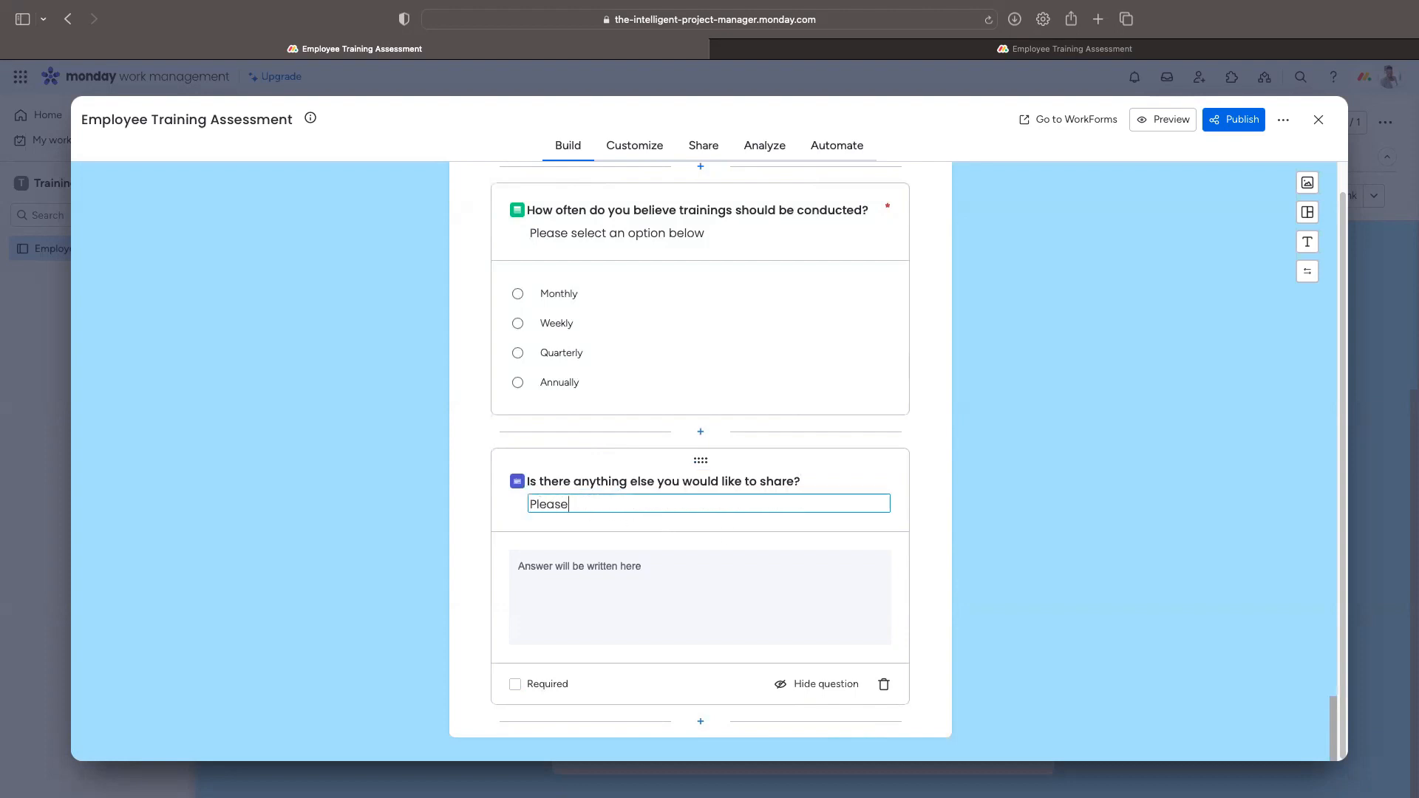
text( feel free to provide any feedback or infor)
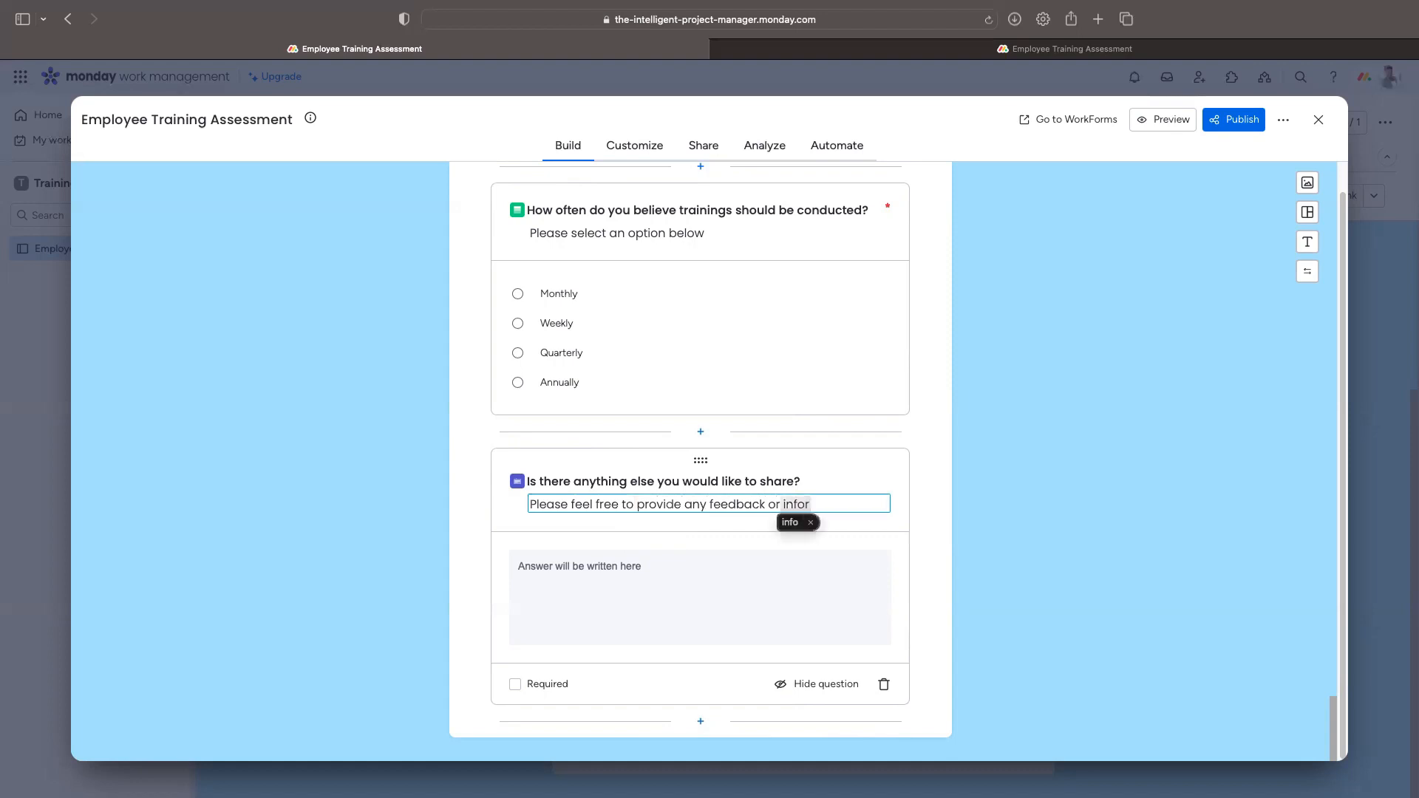
text(mat)
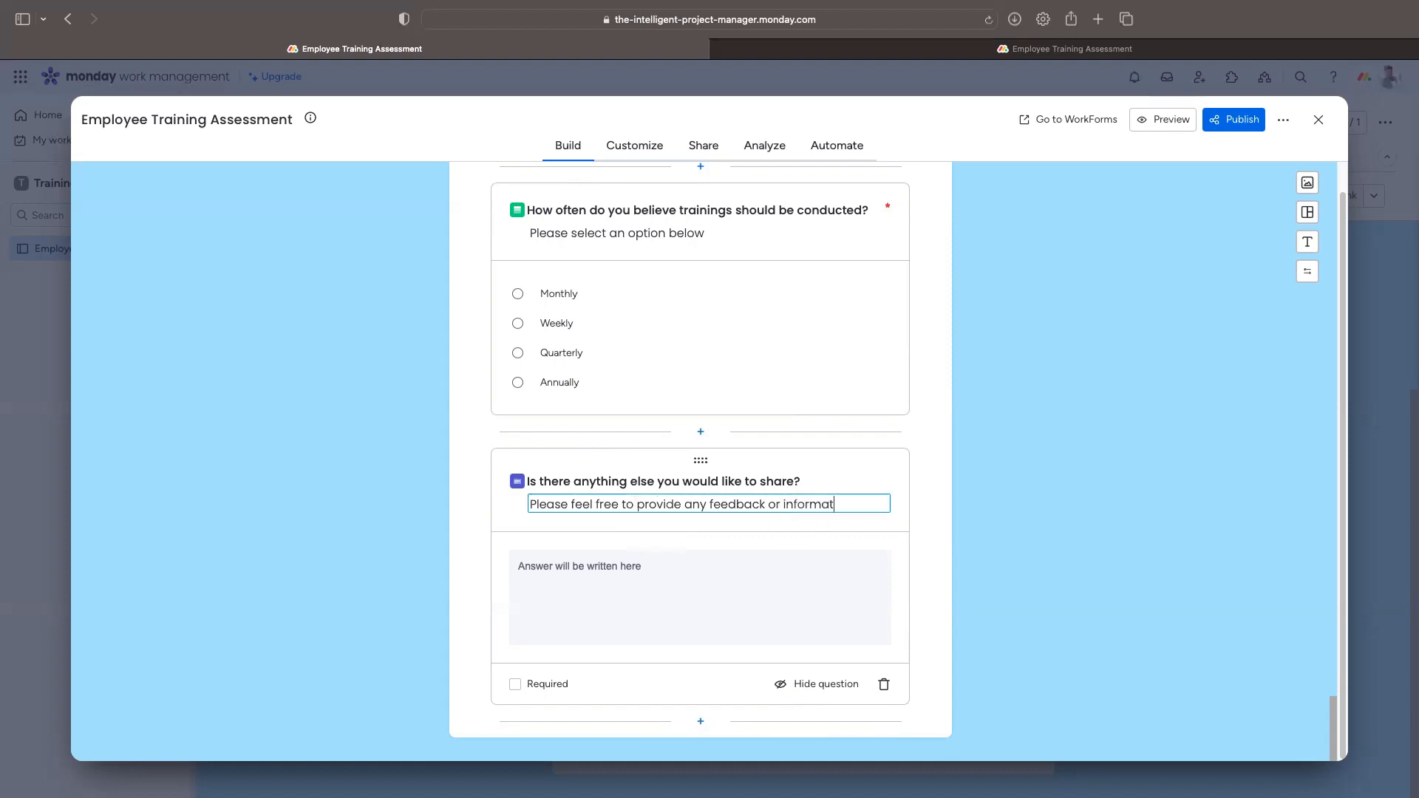
text(ion you think would be helpful)
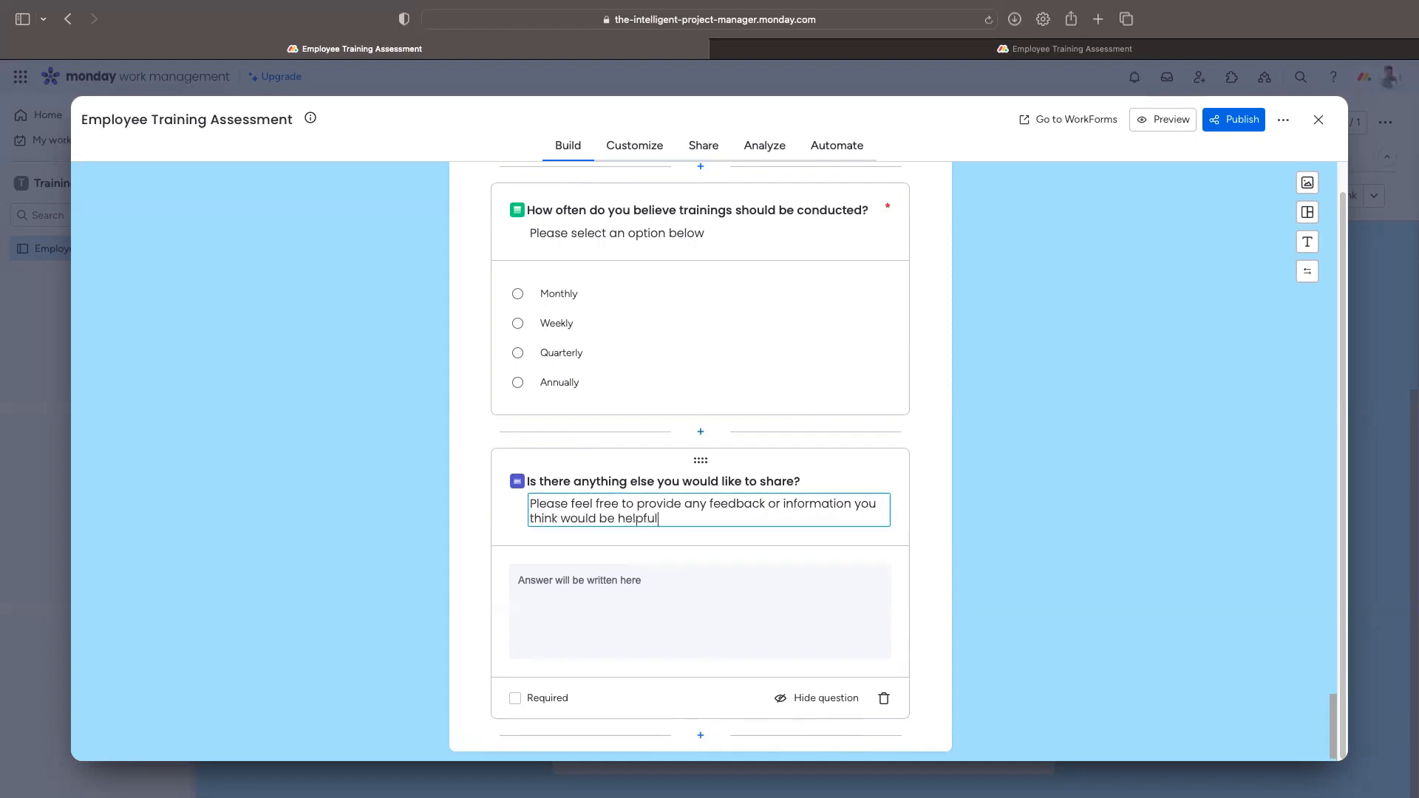
click(432, 641)
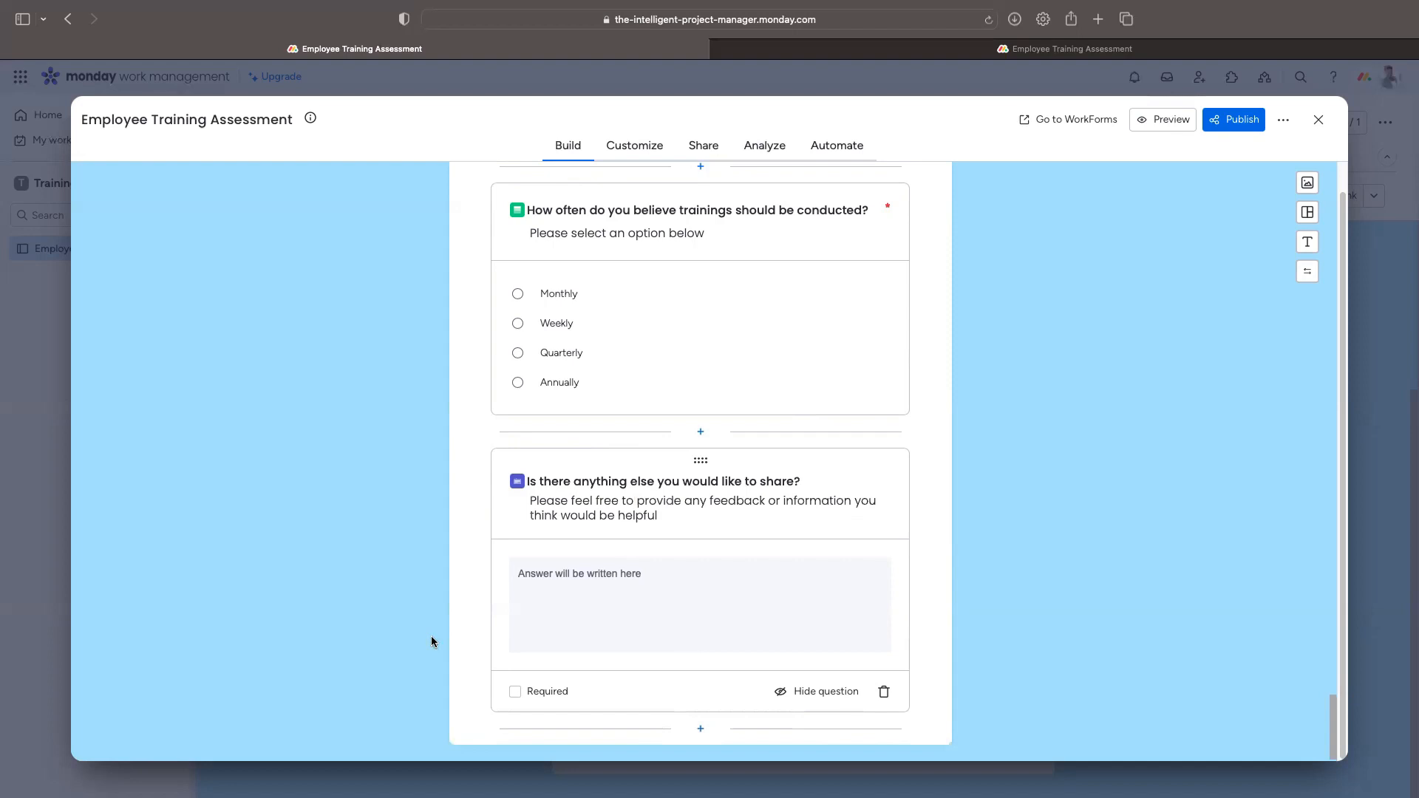
Step: Mark the 'anything else to share' question required and return to the form title at the top
click(516, 692)
scroll(552, 618, up, 10)
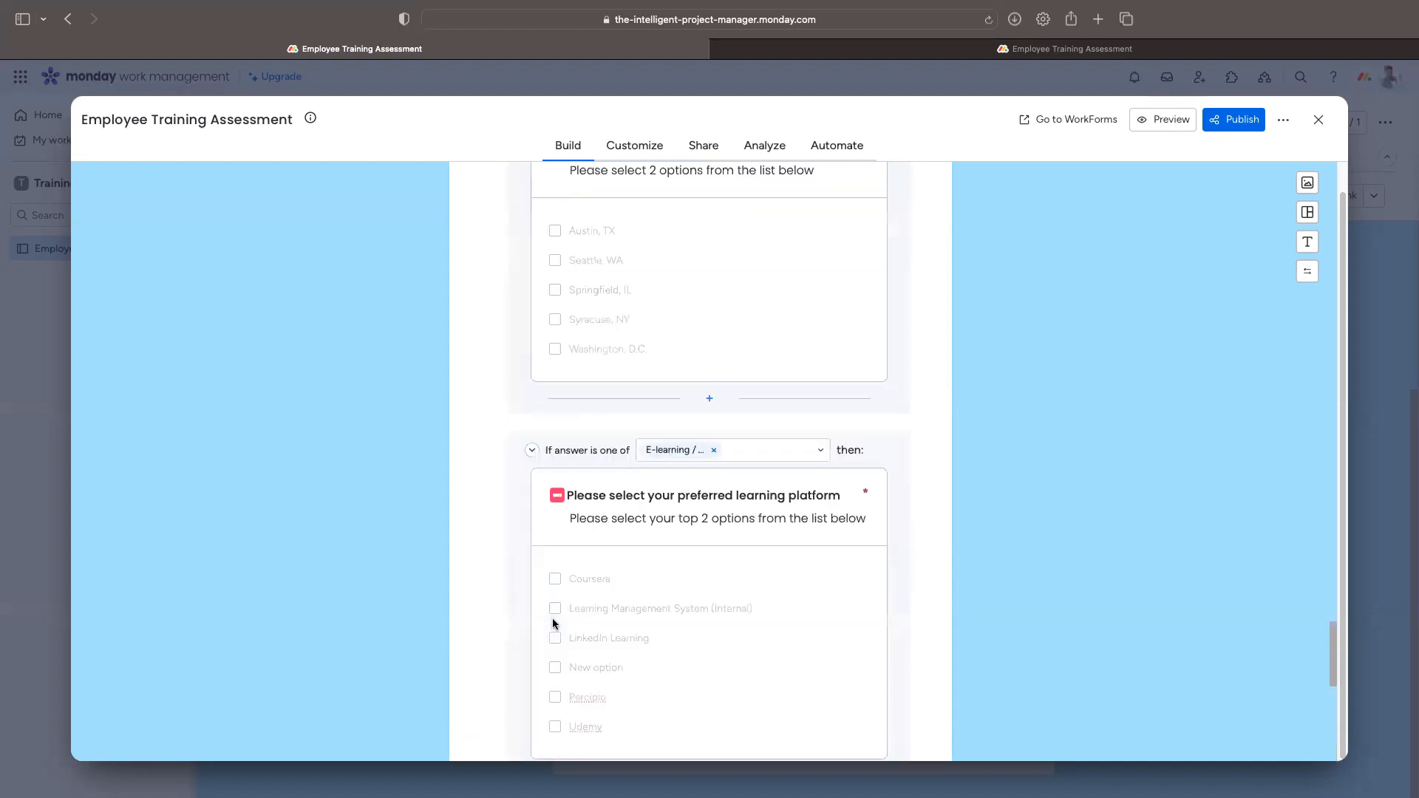
scroll(553, 625, up, 15)
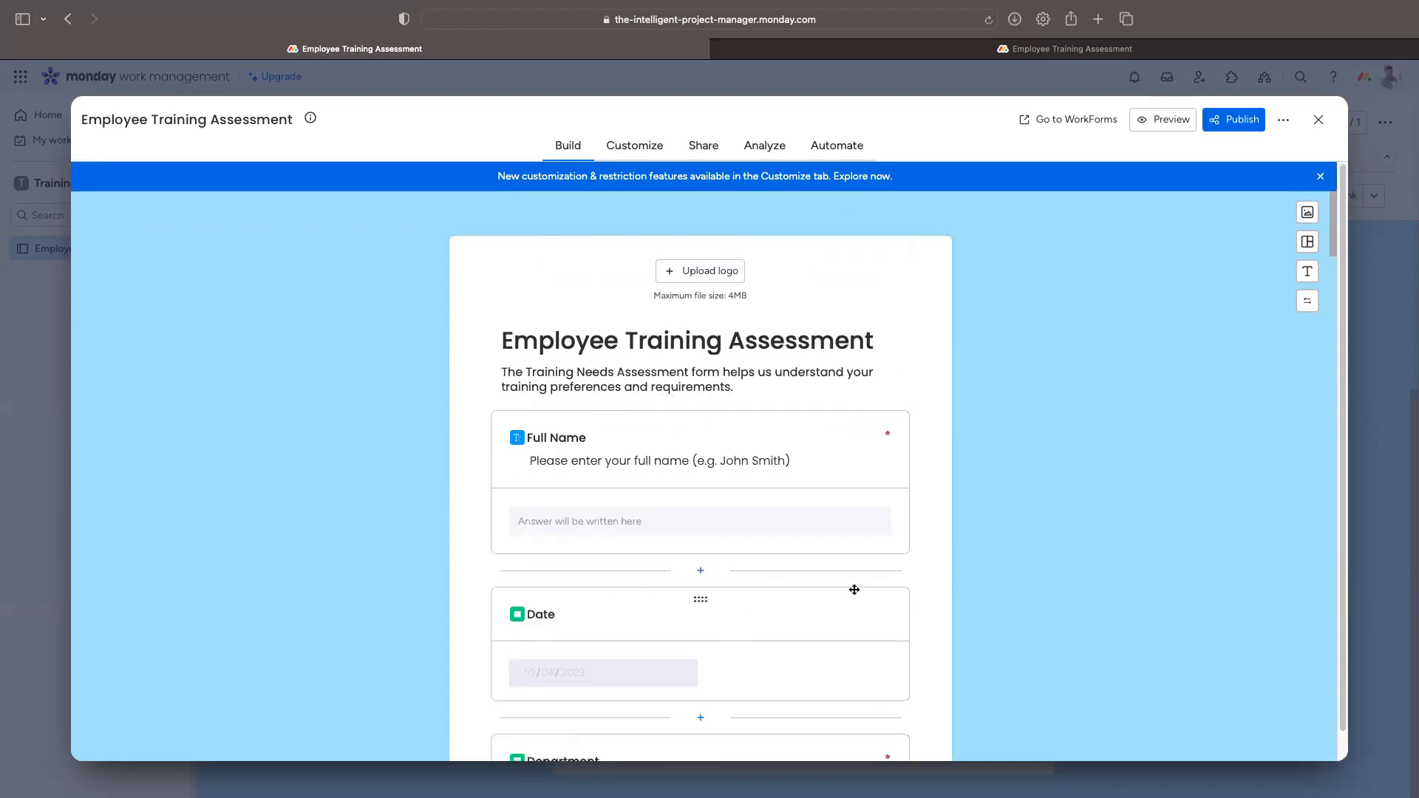
scroll(837, 659, down, 5)
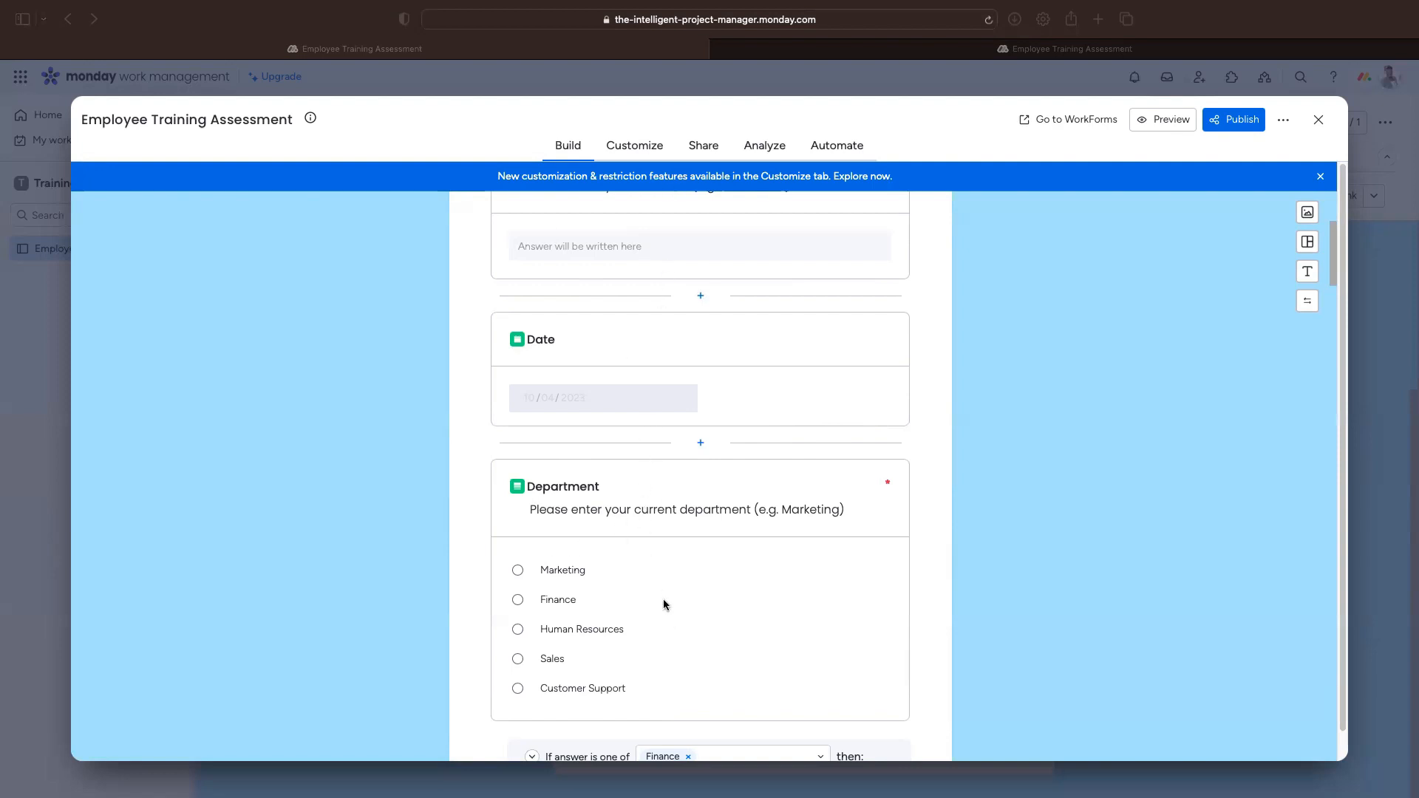
scroll(665, 605, down, 6)
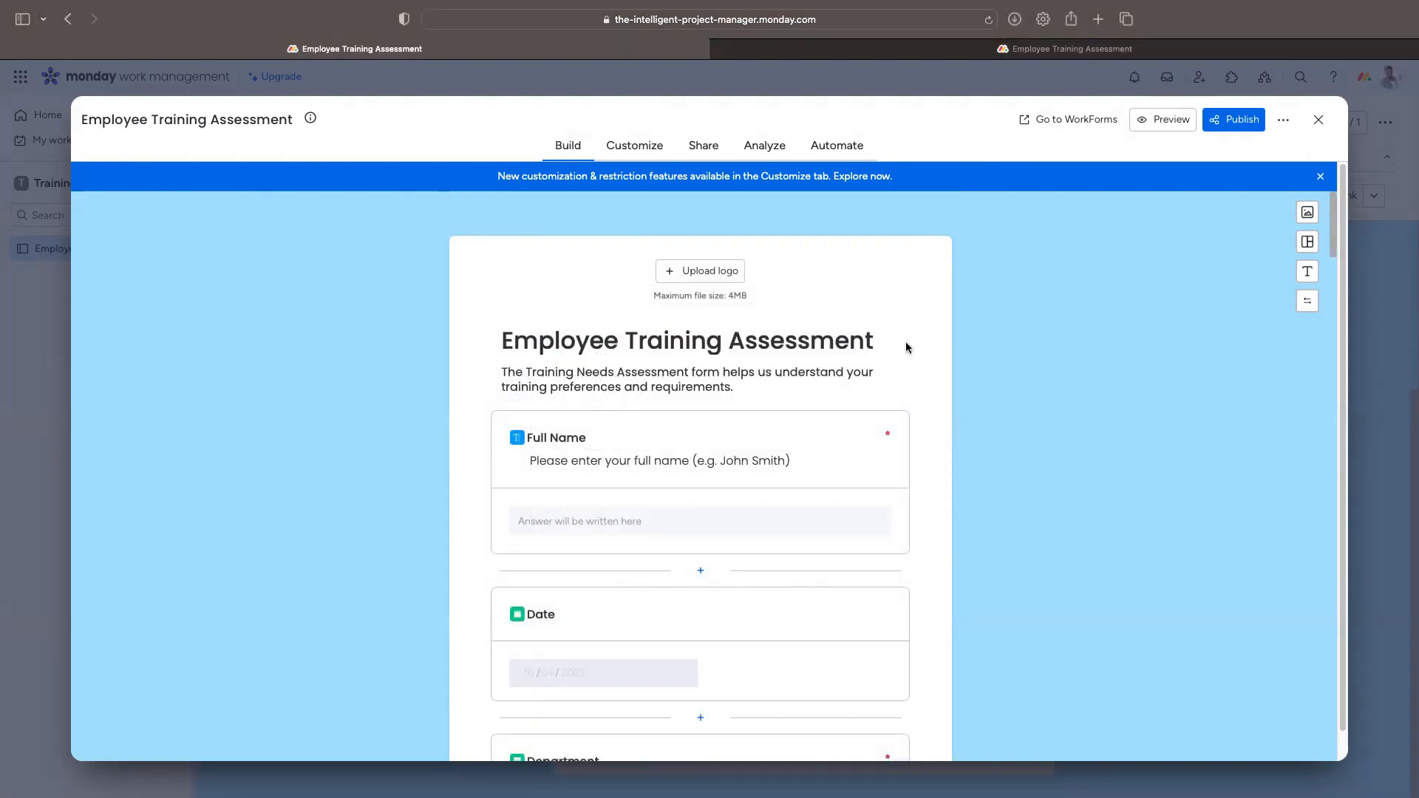
click(865, 342)
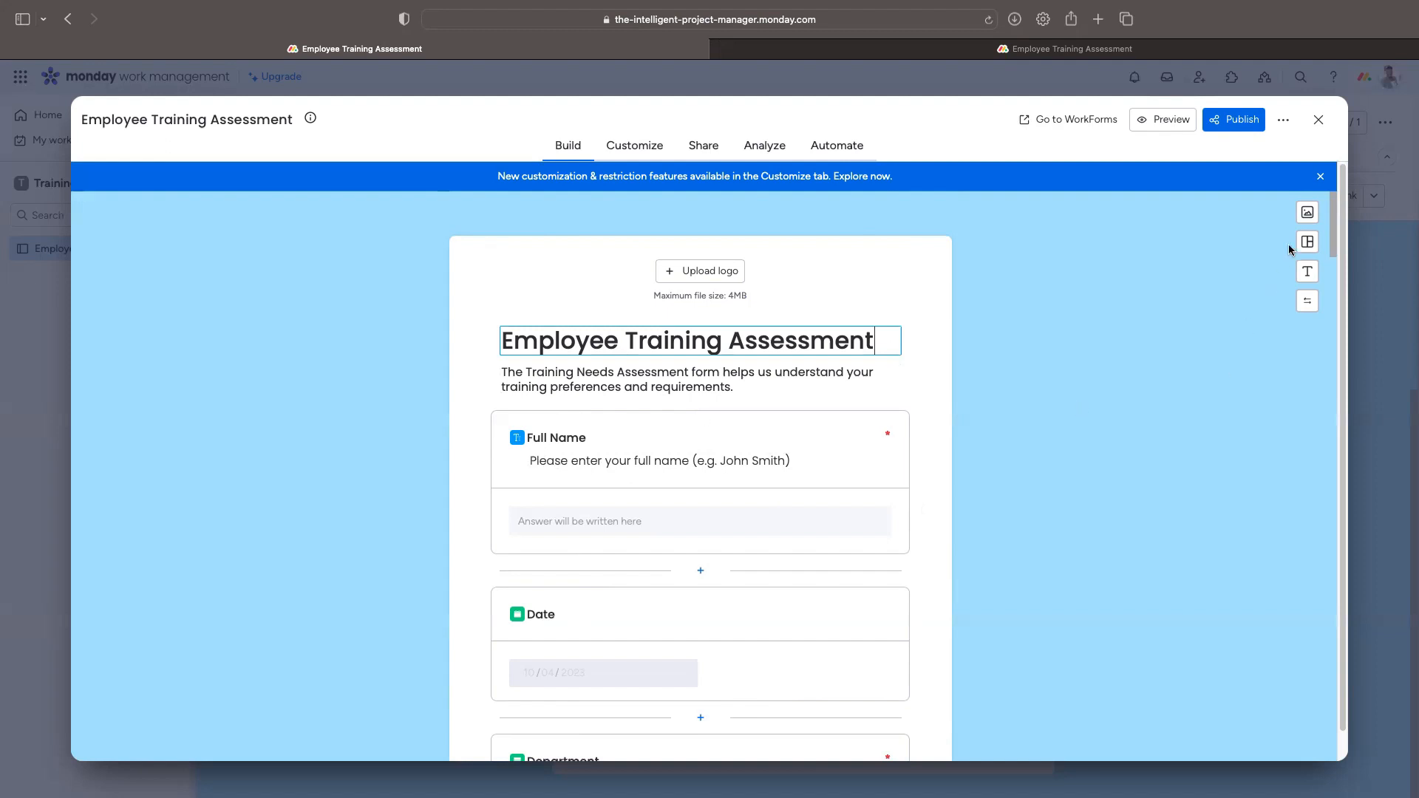
Step: Set the form background to the dark blue diagonal image from the Image options
click(1307, 220)
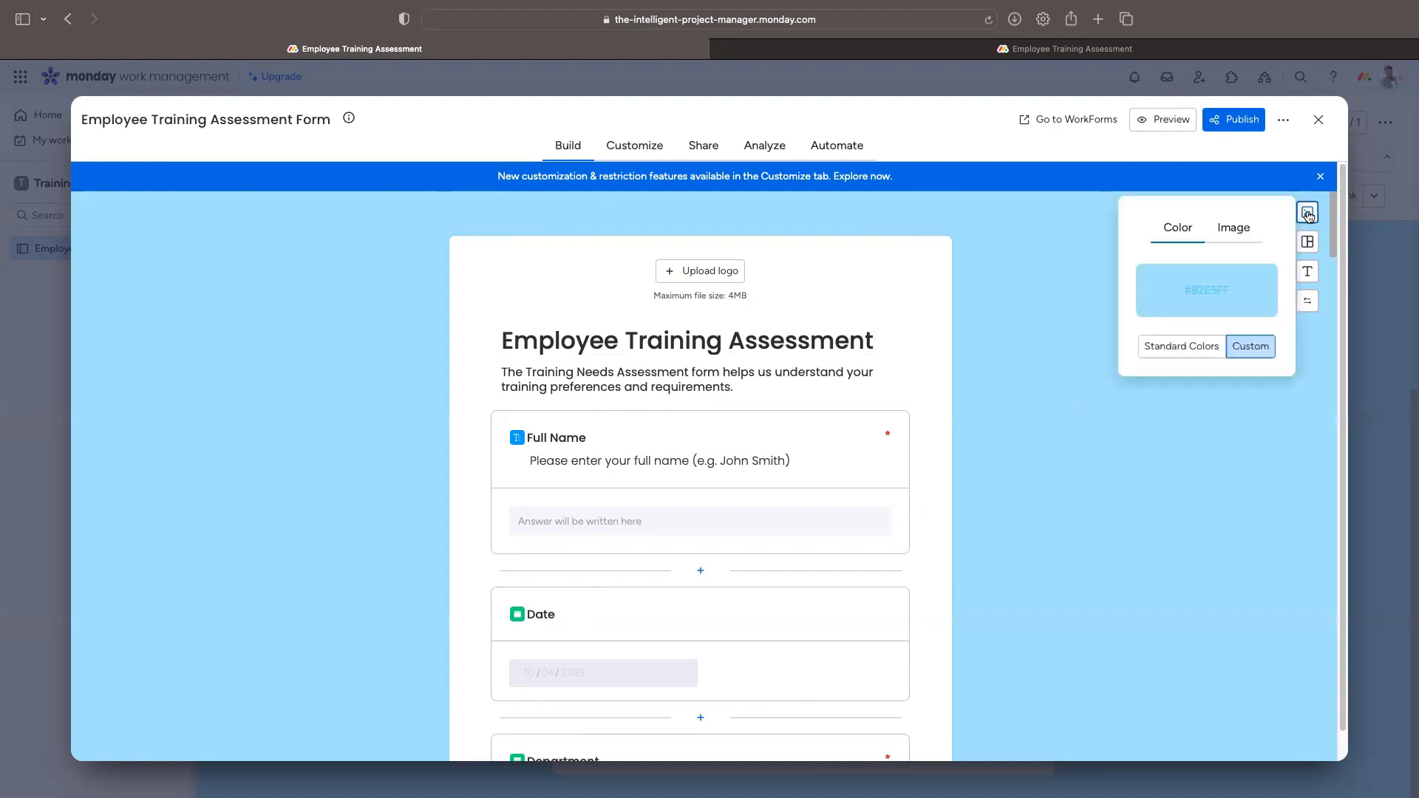
click(1213, 228)
scroll(1226, 388, down, 5)
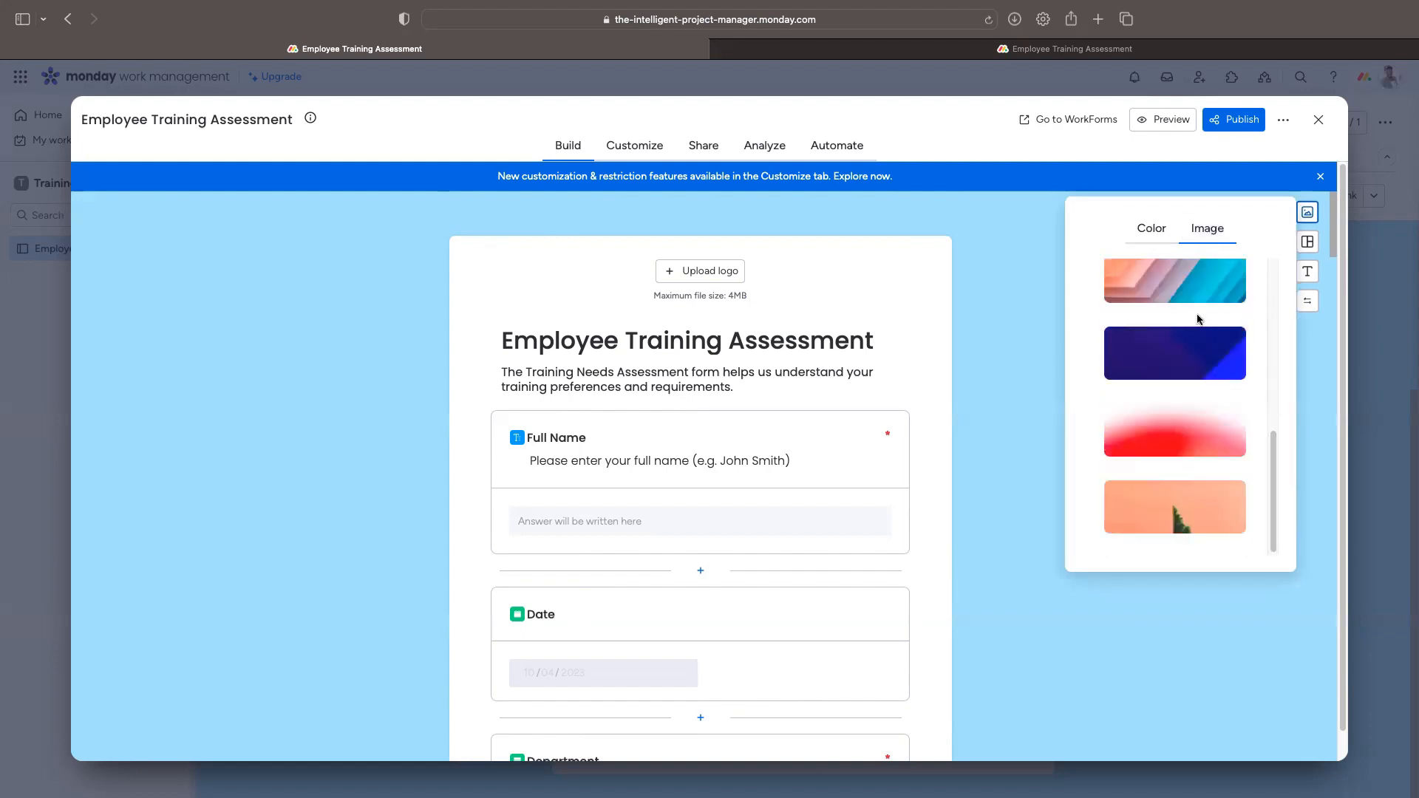
click(1203, 346)
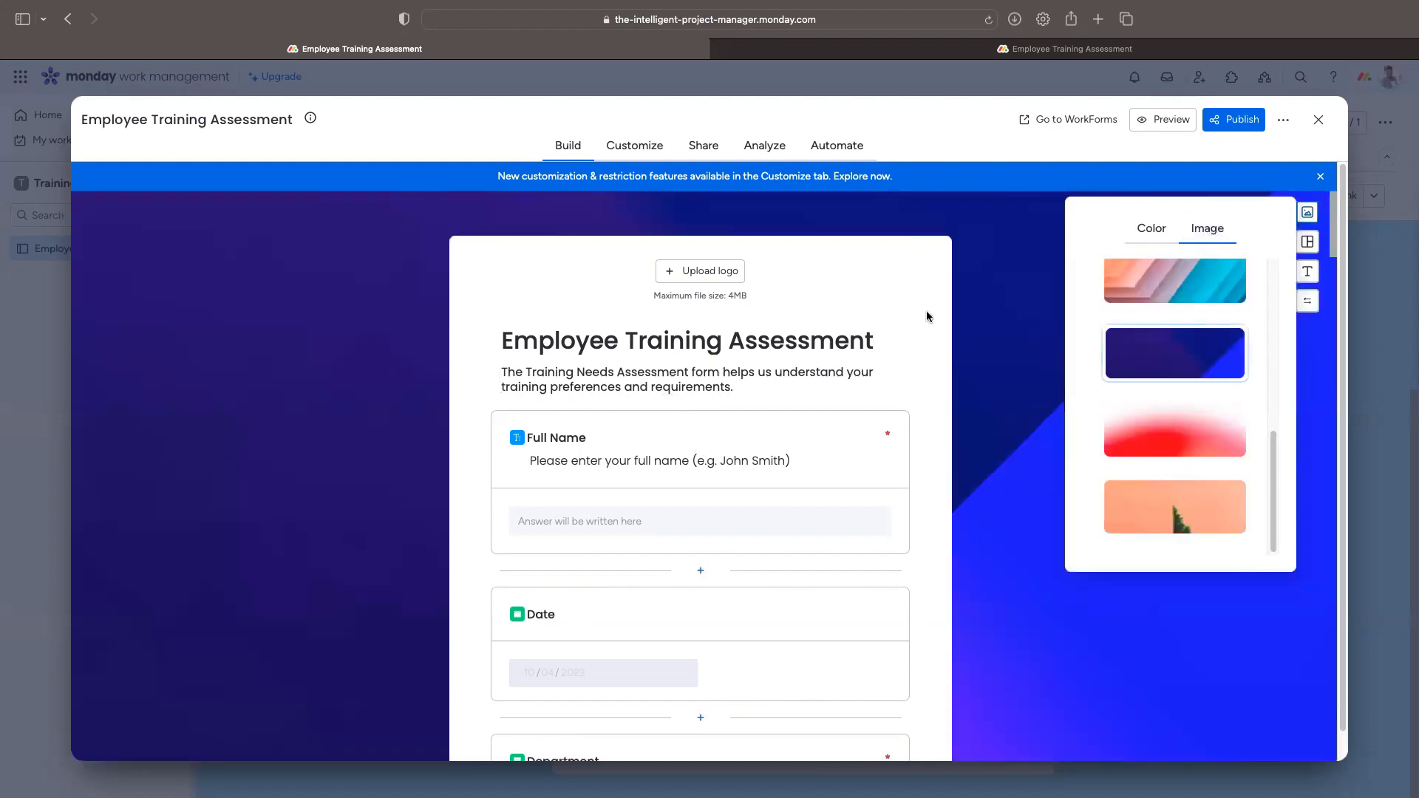
click(1152, 228)
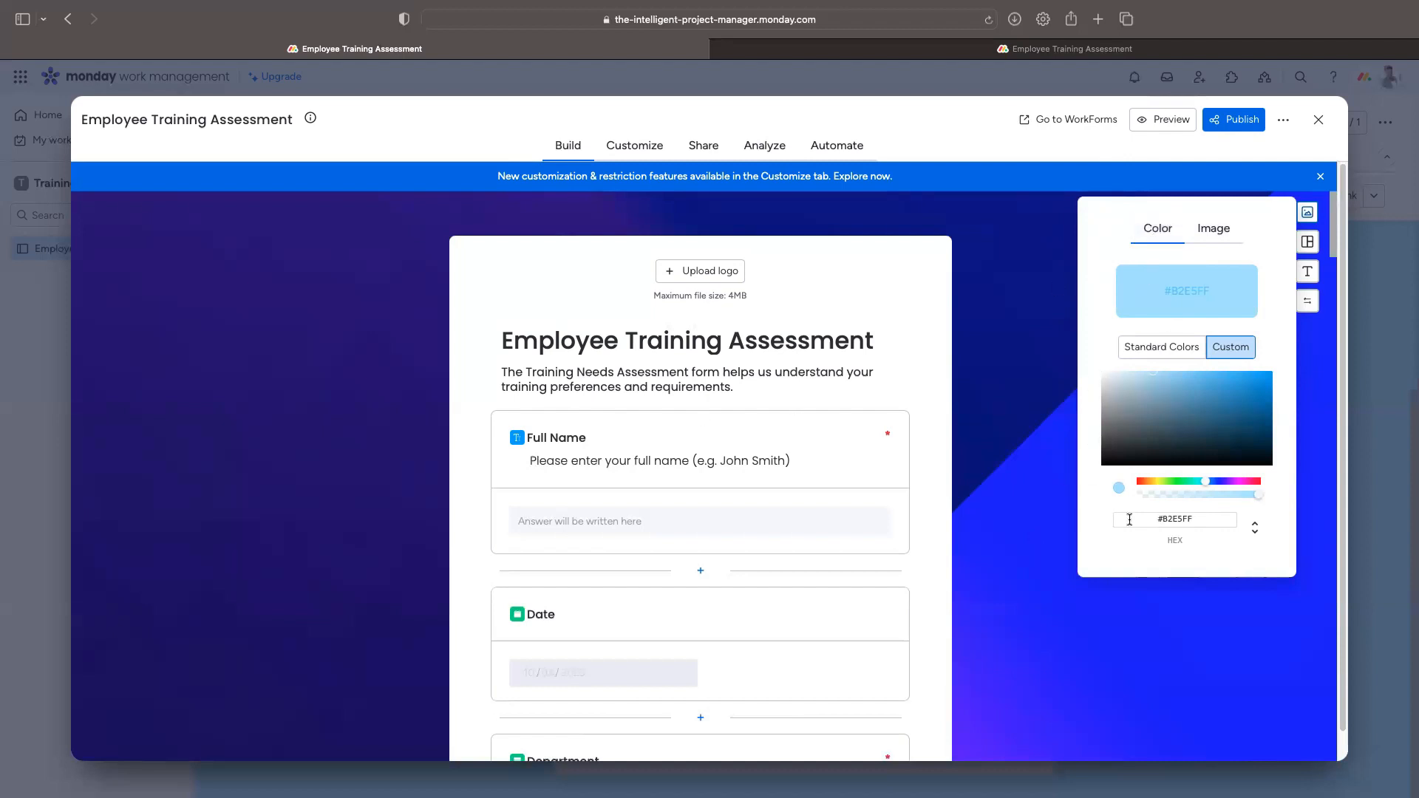
click(995, 648)
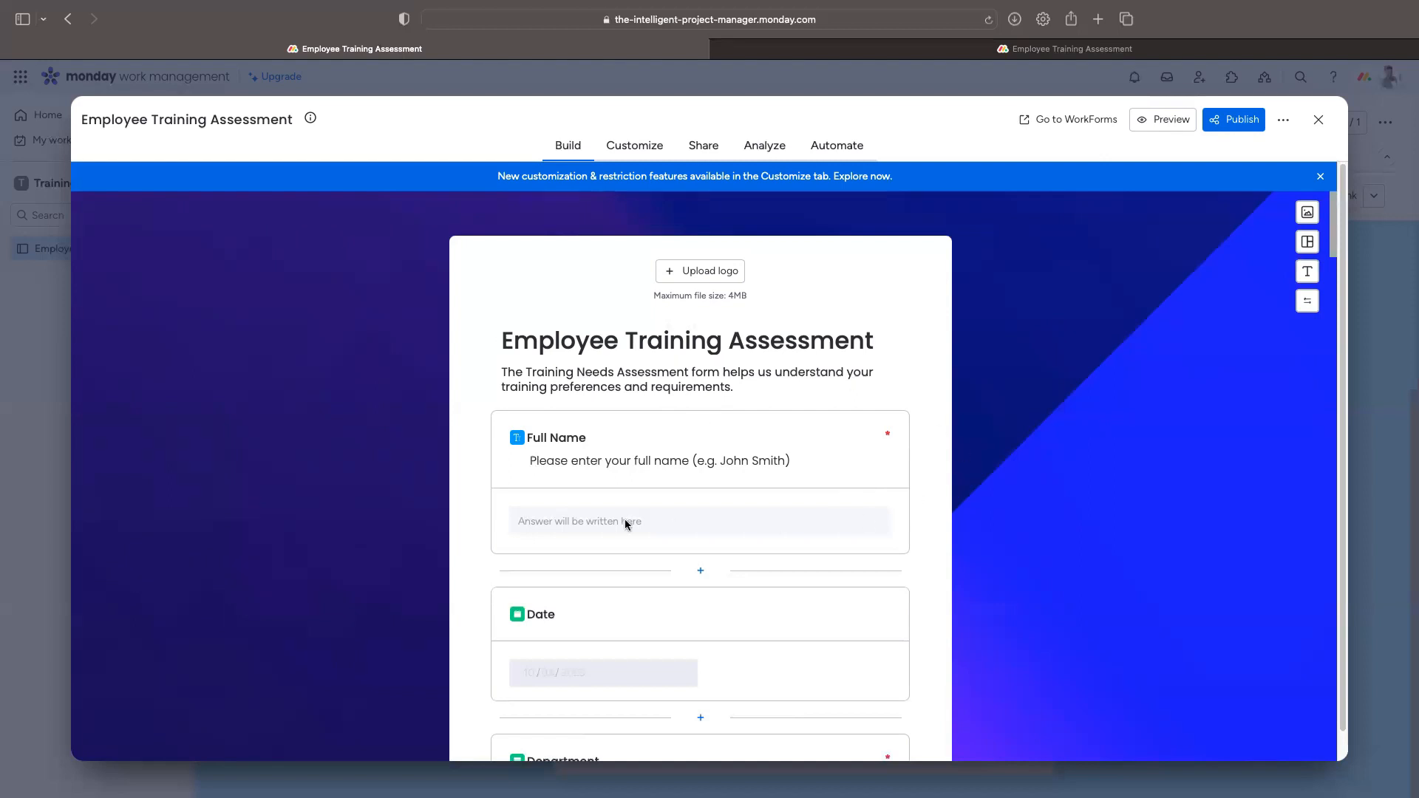
scroll(701, 455, down, 2)
scroll(701, 454, down, 4)
scroll(655, 469, up, 5)
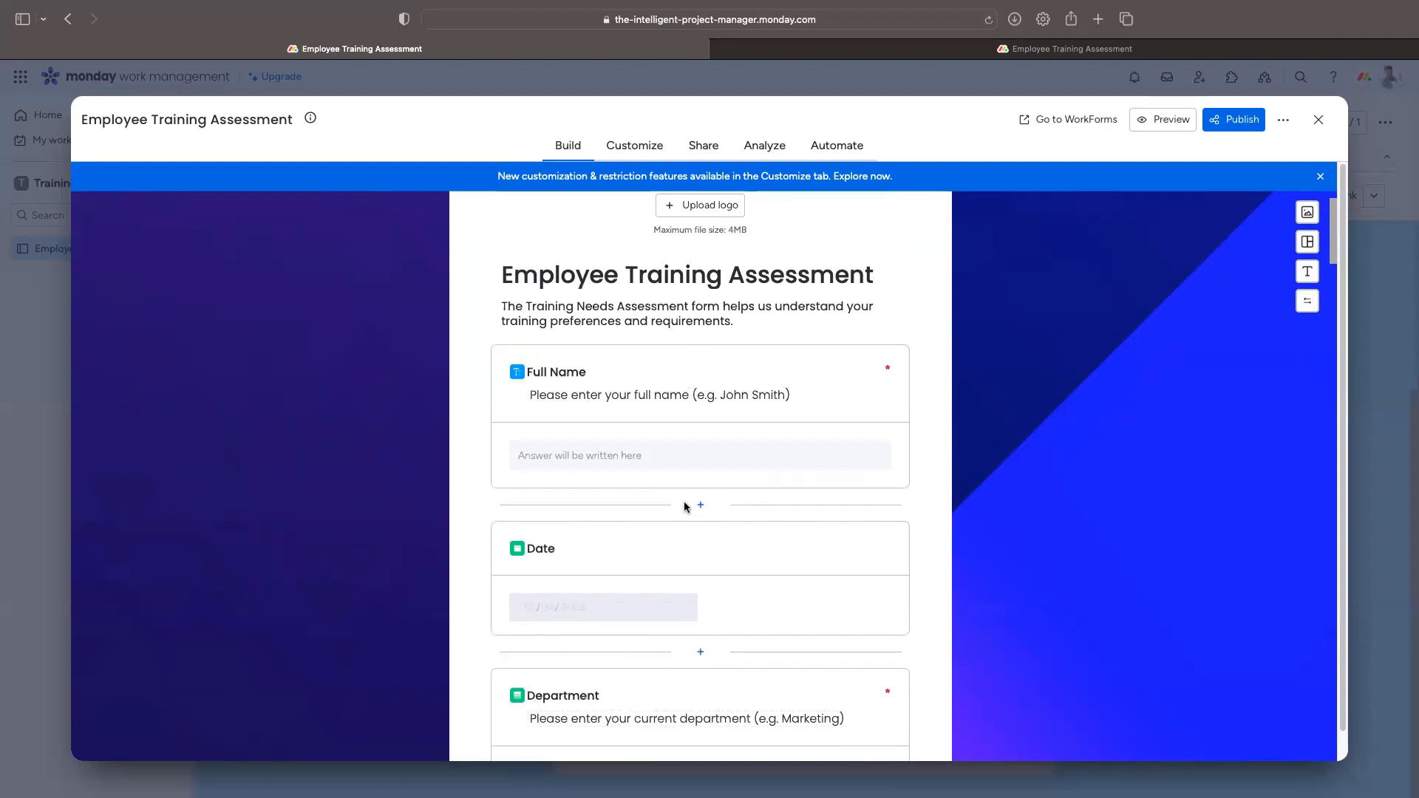
scroll(684, 502, down, 2)
scroll(799, 481, down, 5)
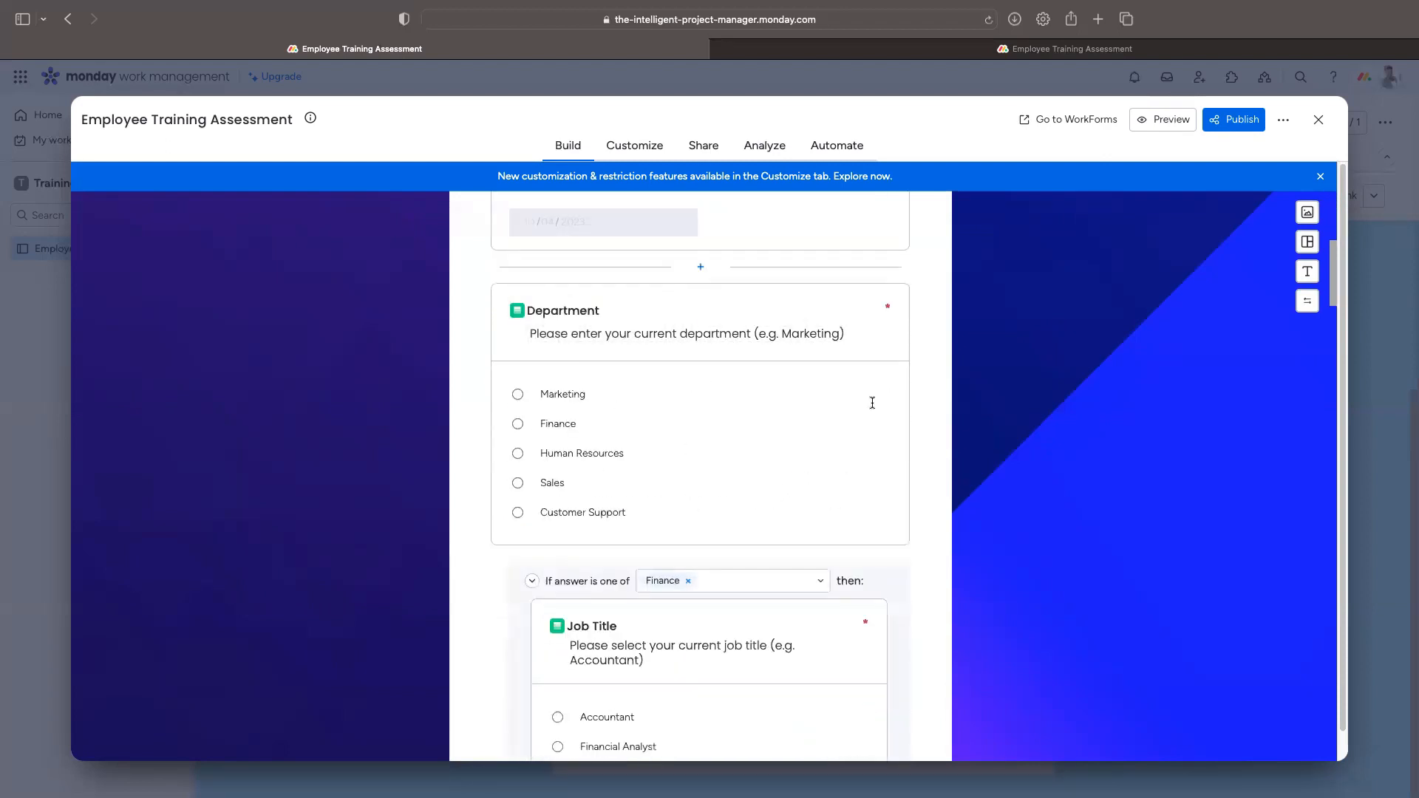
scroll(580, 458, down, 4)
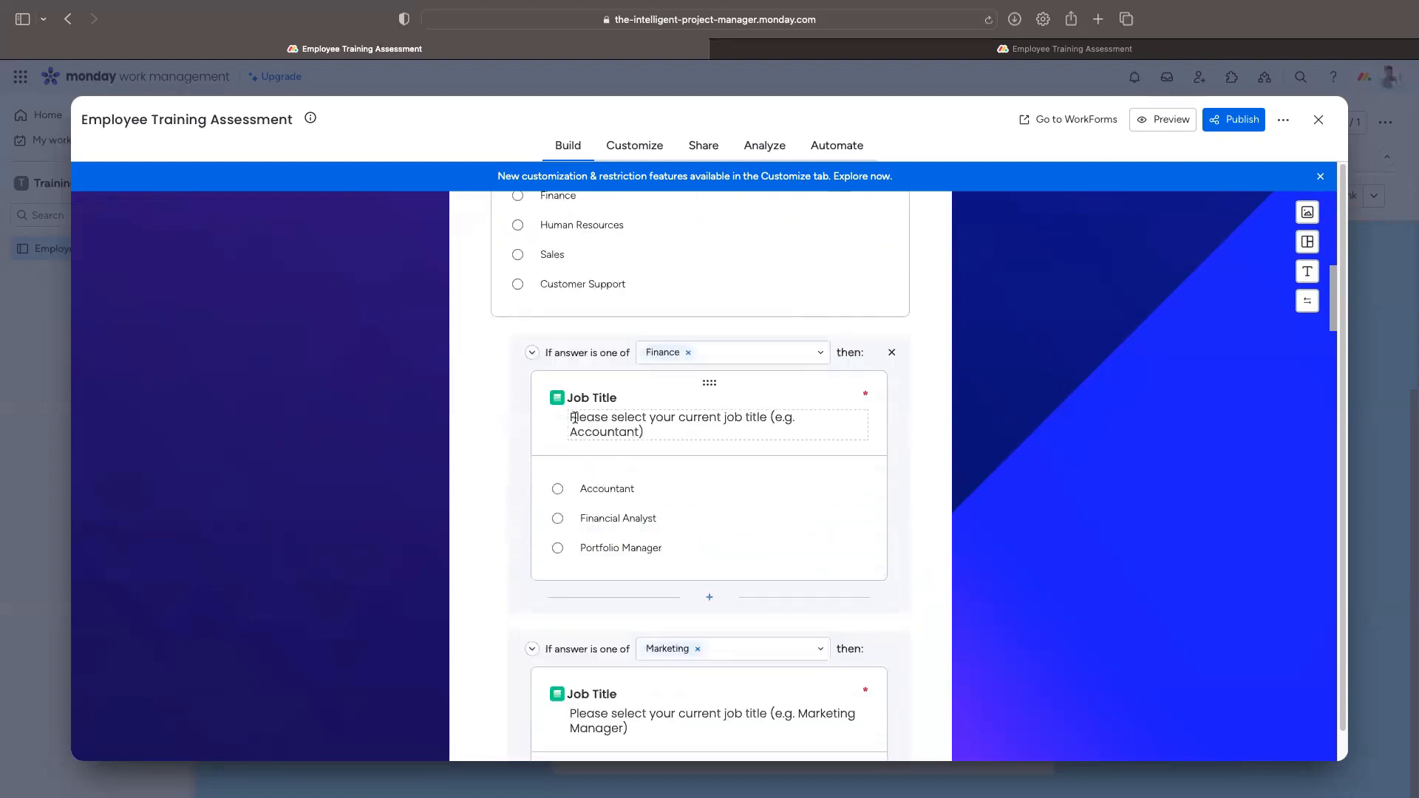
scroll(584, 411, down, 10)
scroll(640, 552, down, 8)
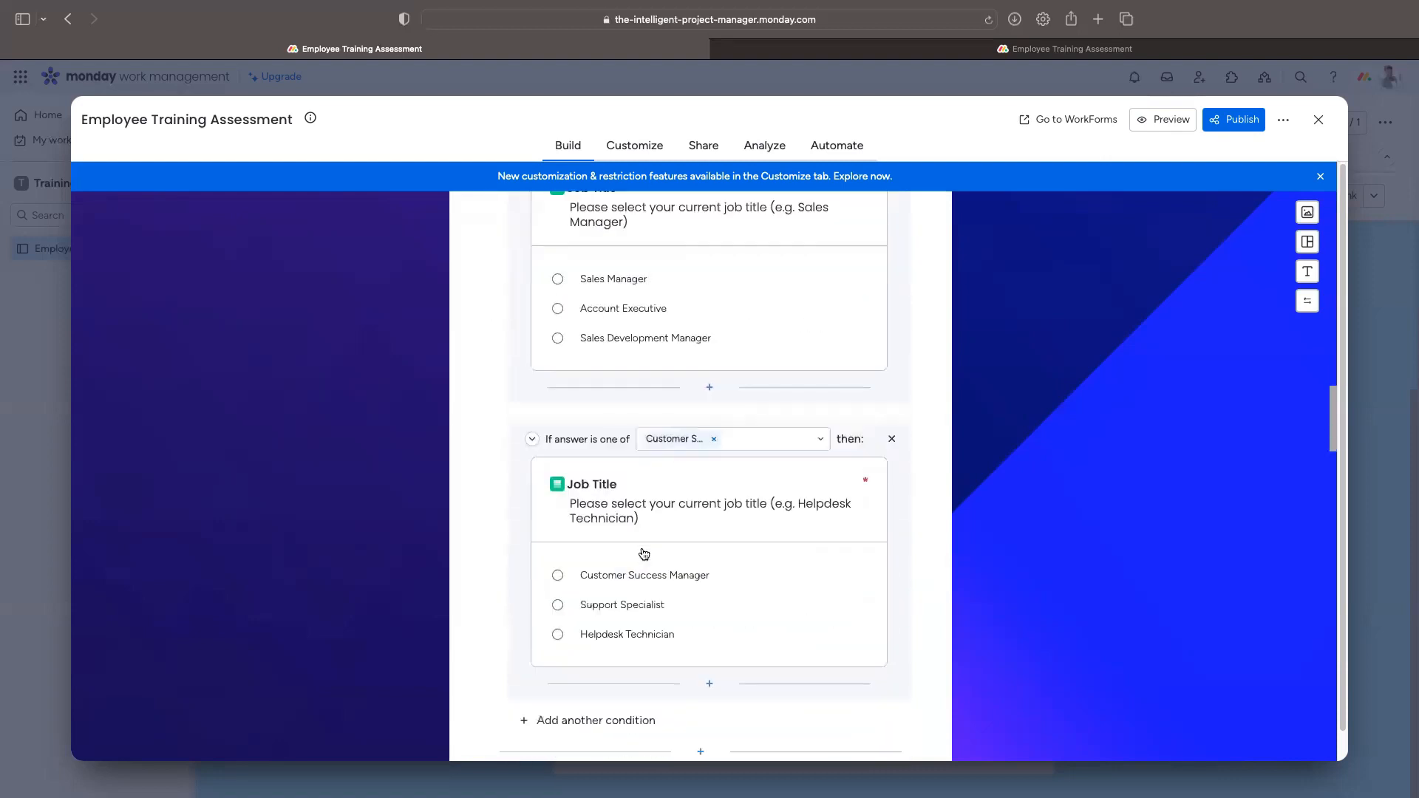
scroll(669, 400, up, 3)
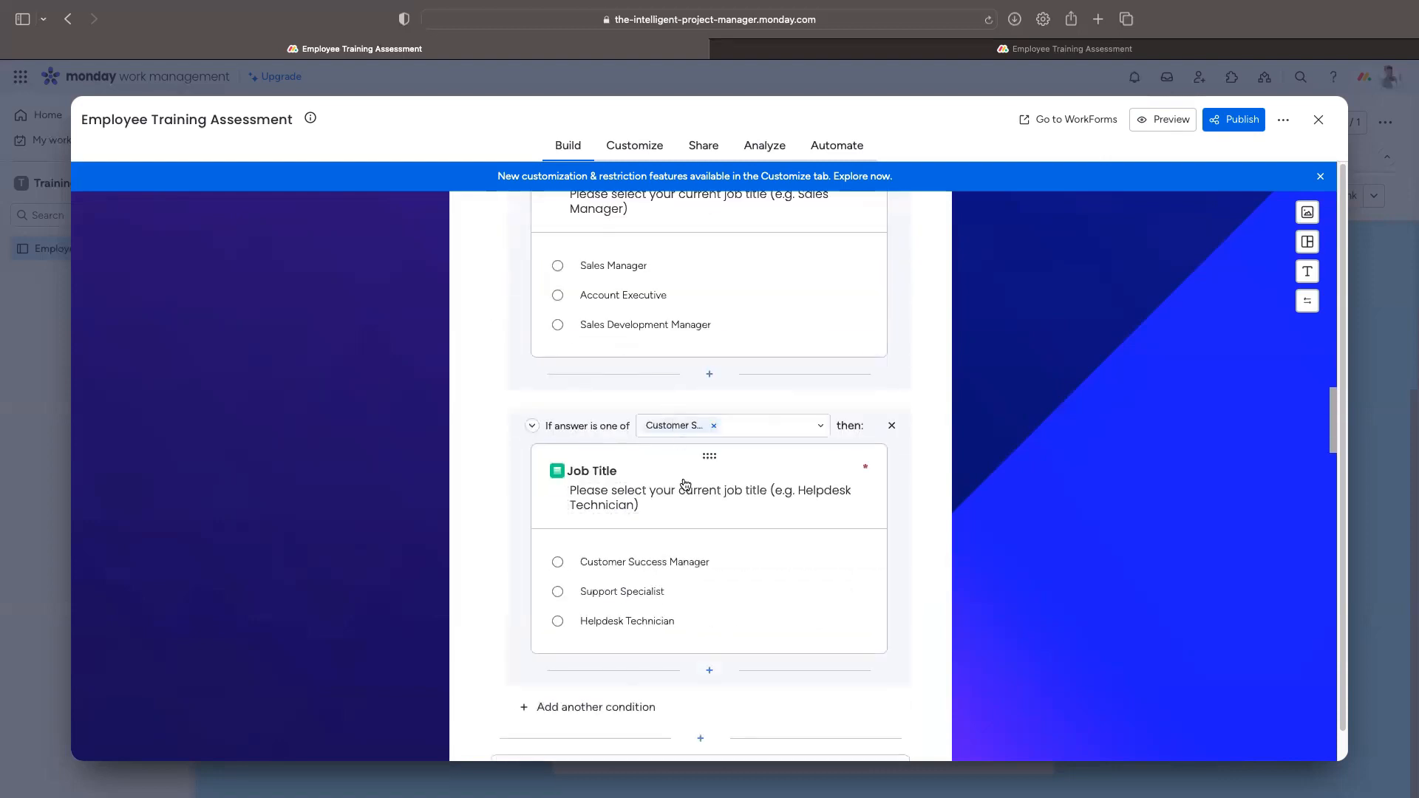
scroll(684, 480, down, 4)
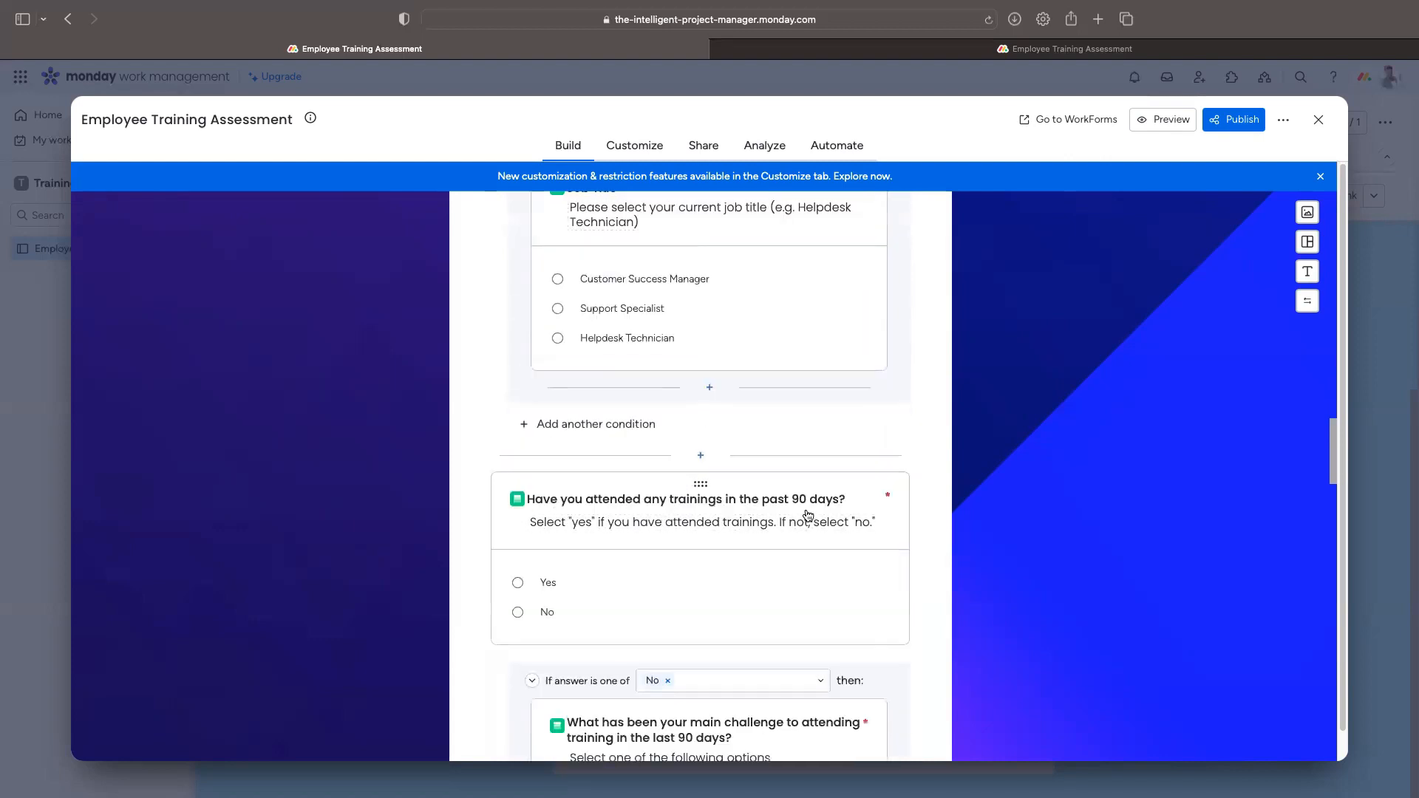
scroll(808, 515, down, 3)
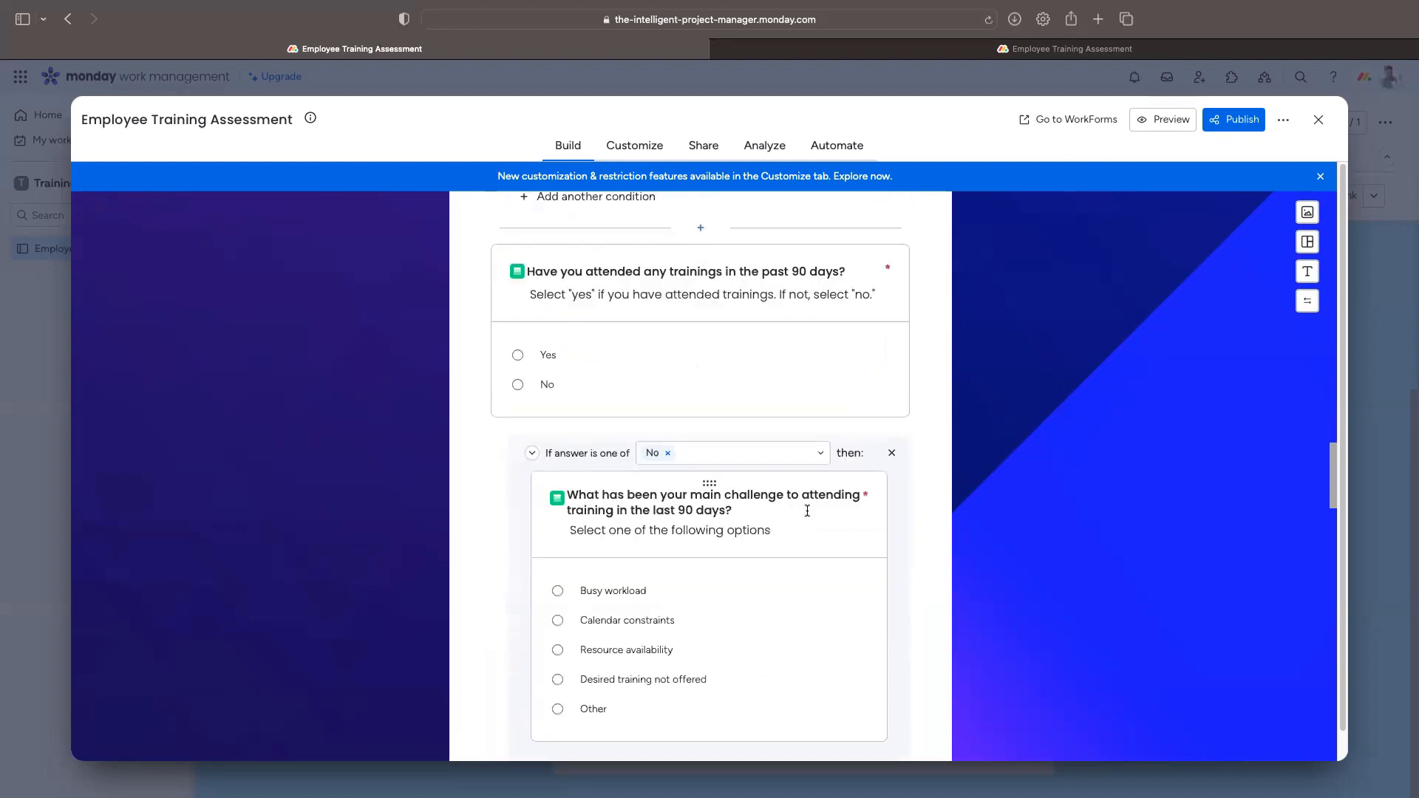
scroll(807, 511, down, 1)
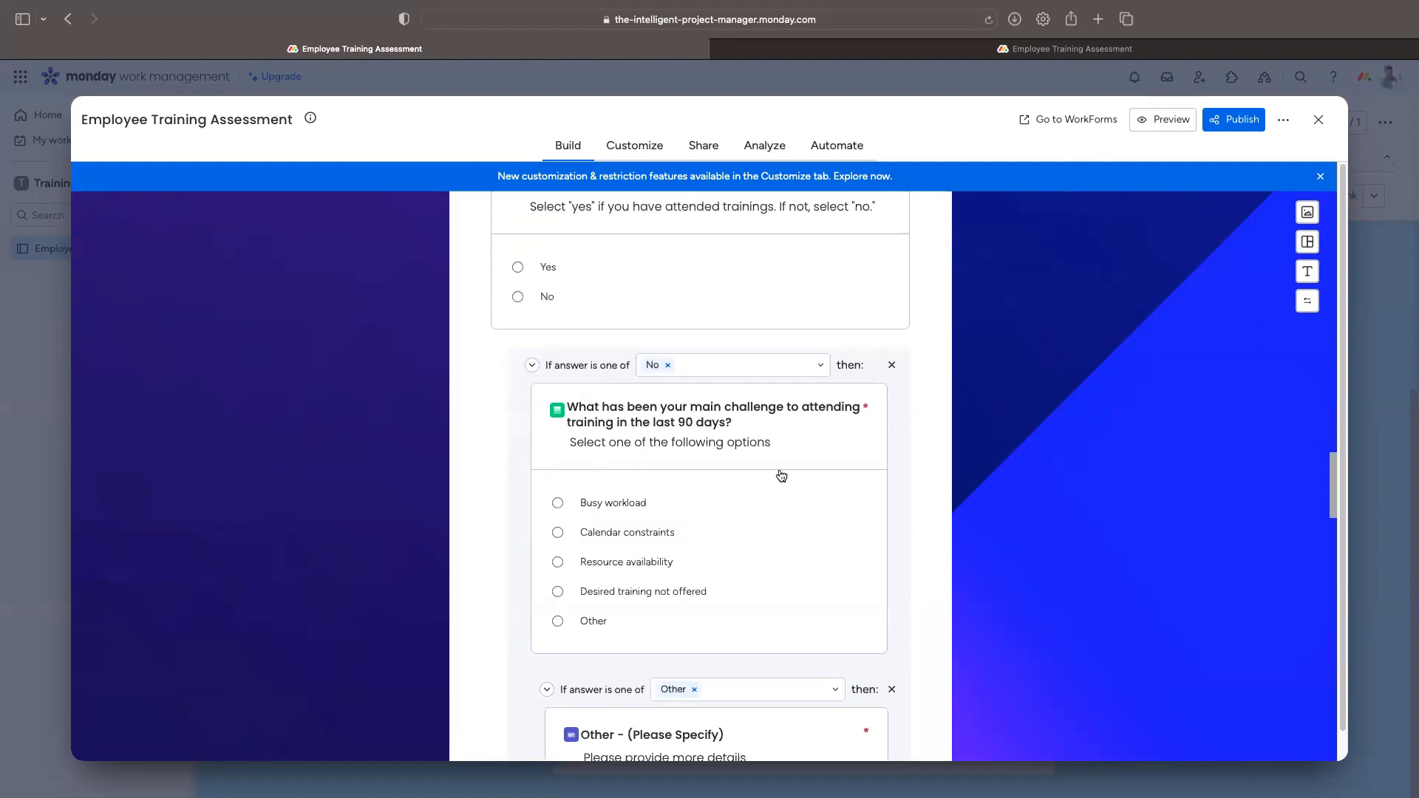
scroll(708, 395, down, 1)
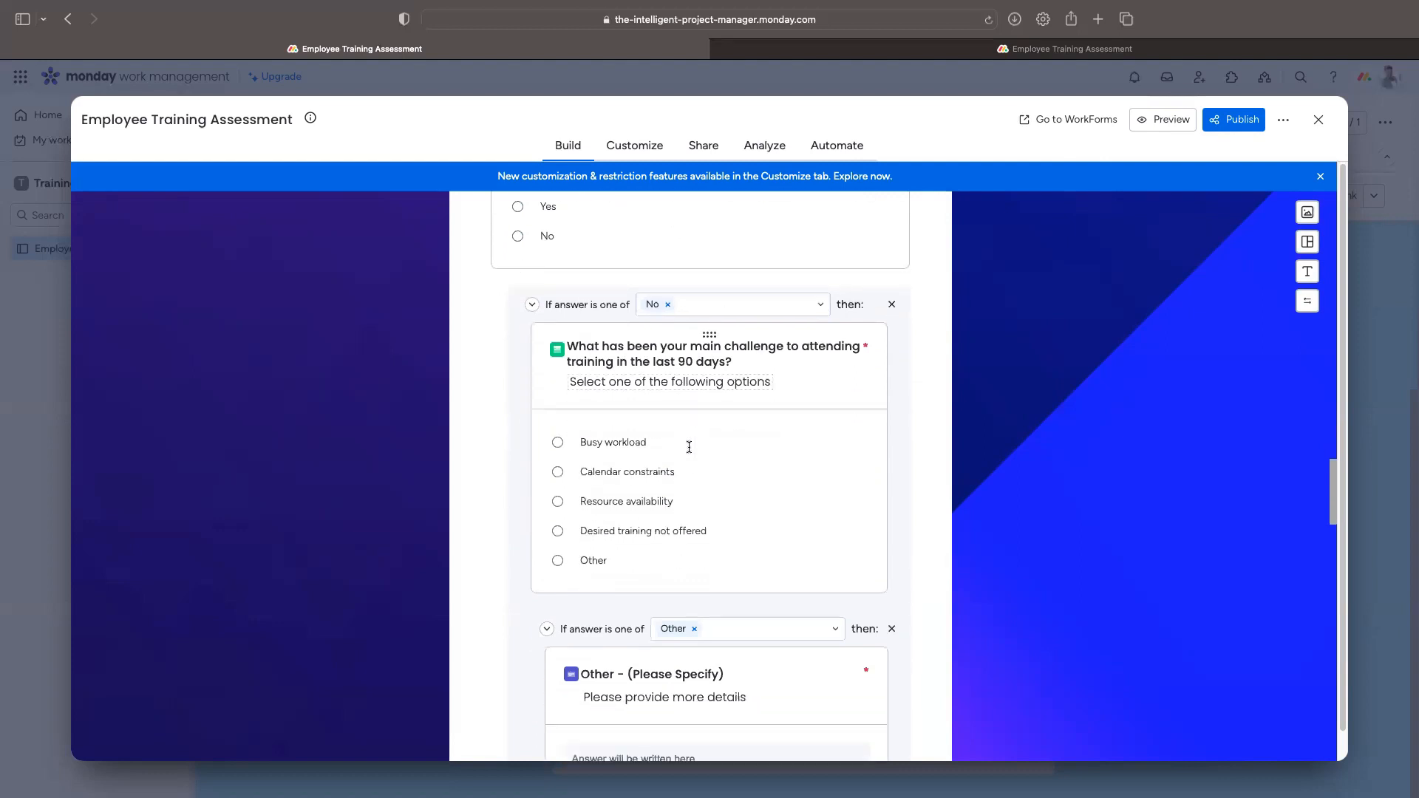
scroll(690, 399, up, 1)
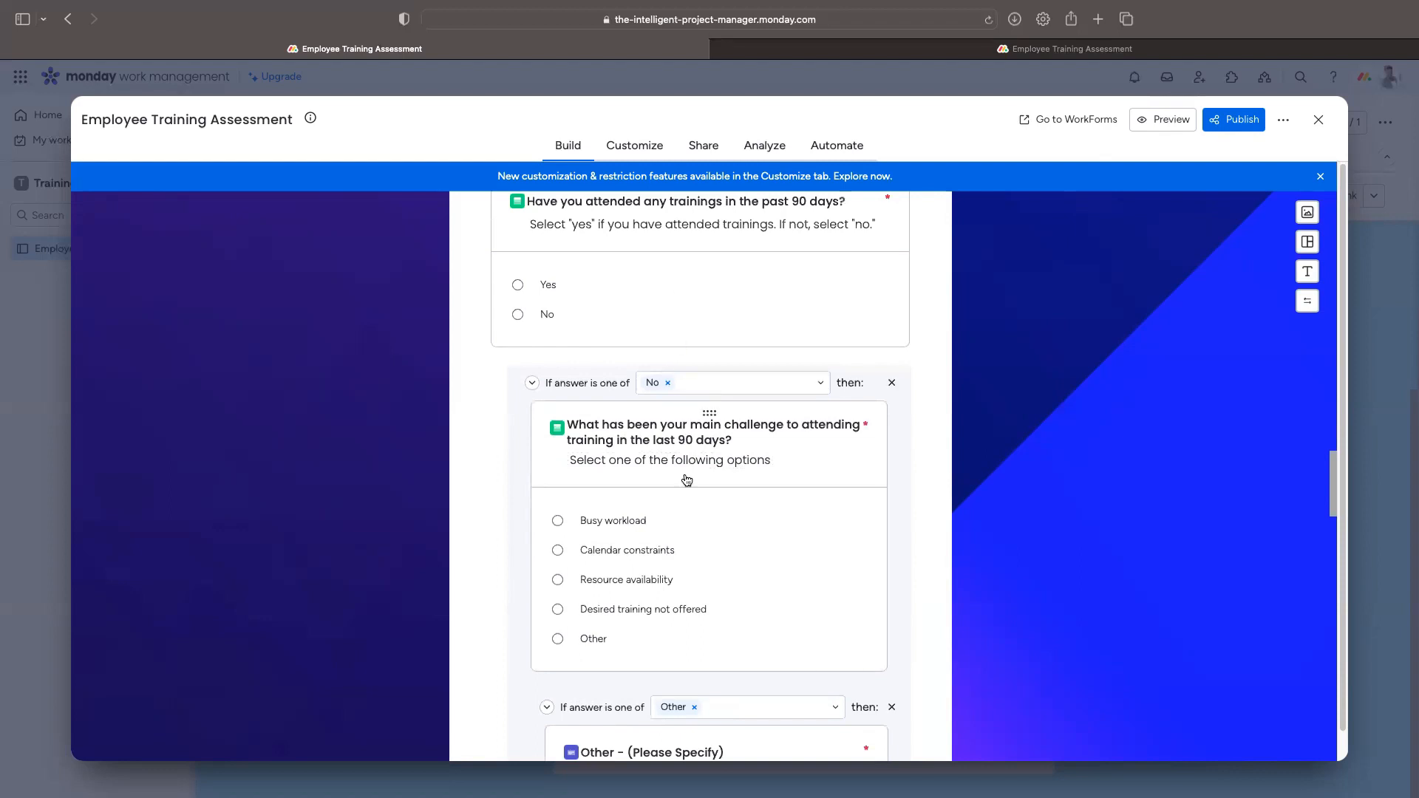
scroll(683, 479, down, 5)
scroll(732, 555, up, 2)
scroll(752, 321, up, 2)
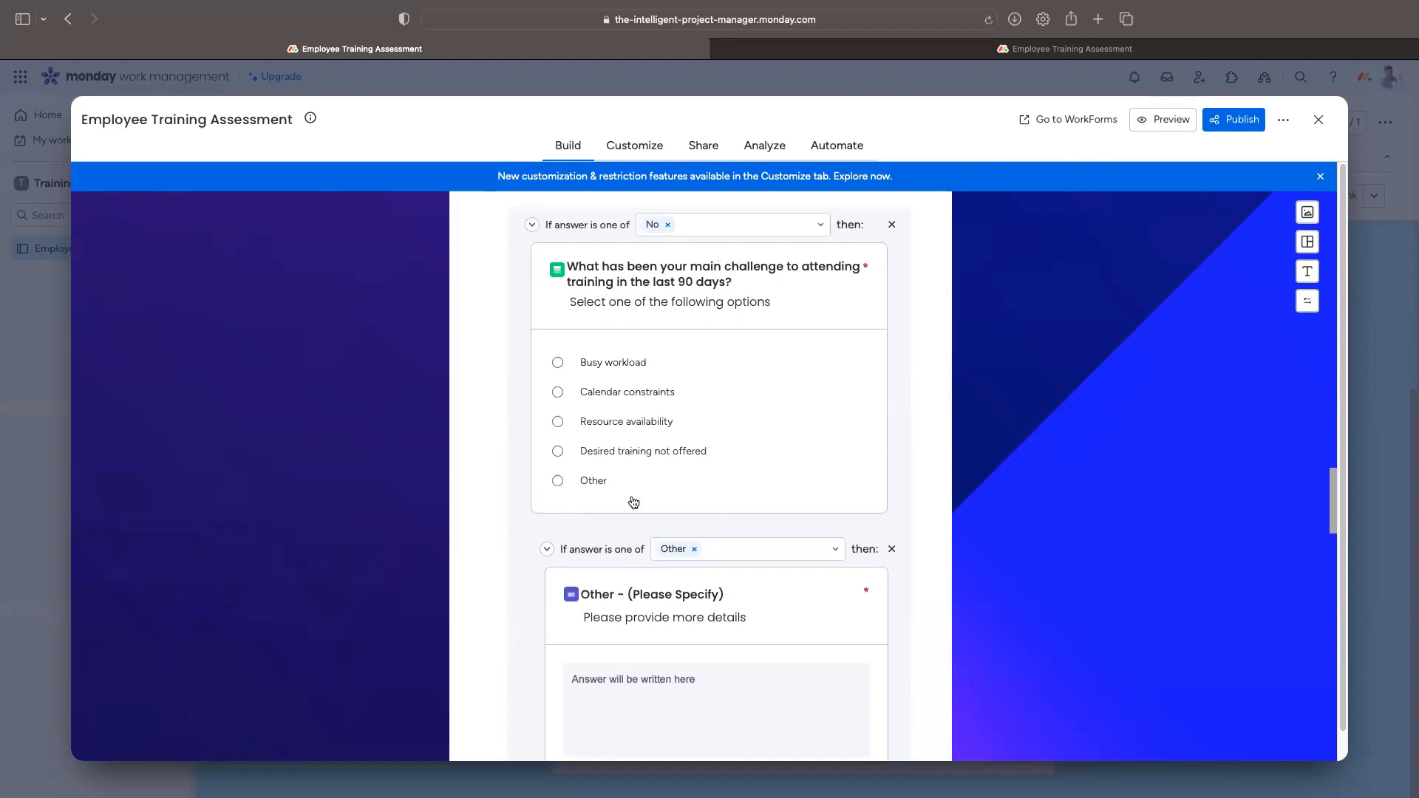
scroll(680, 540, down, 2)
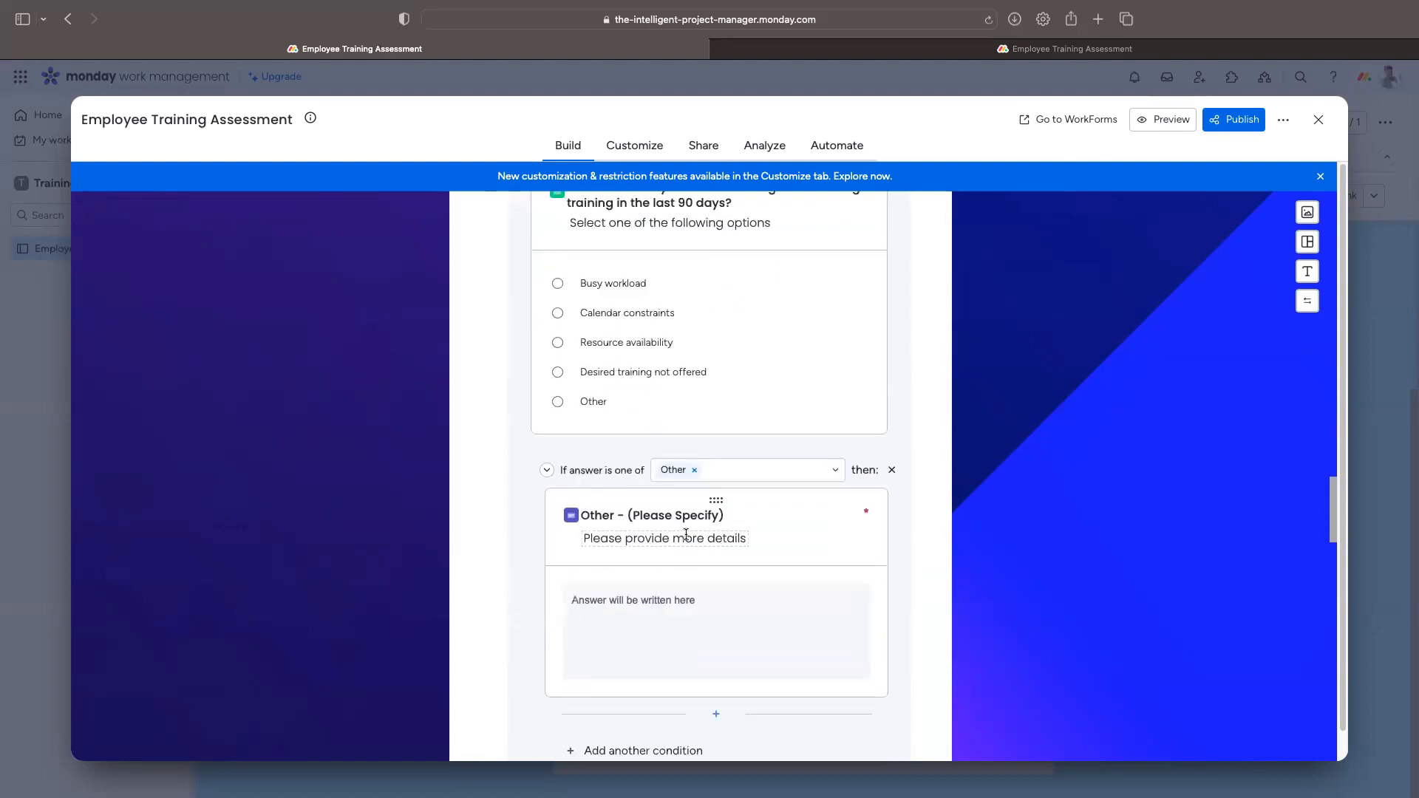
scroll(743, 465, up, 1)
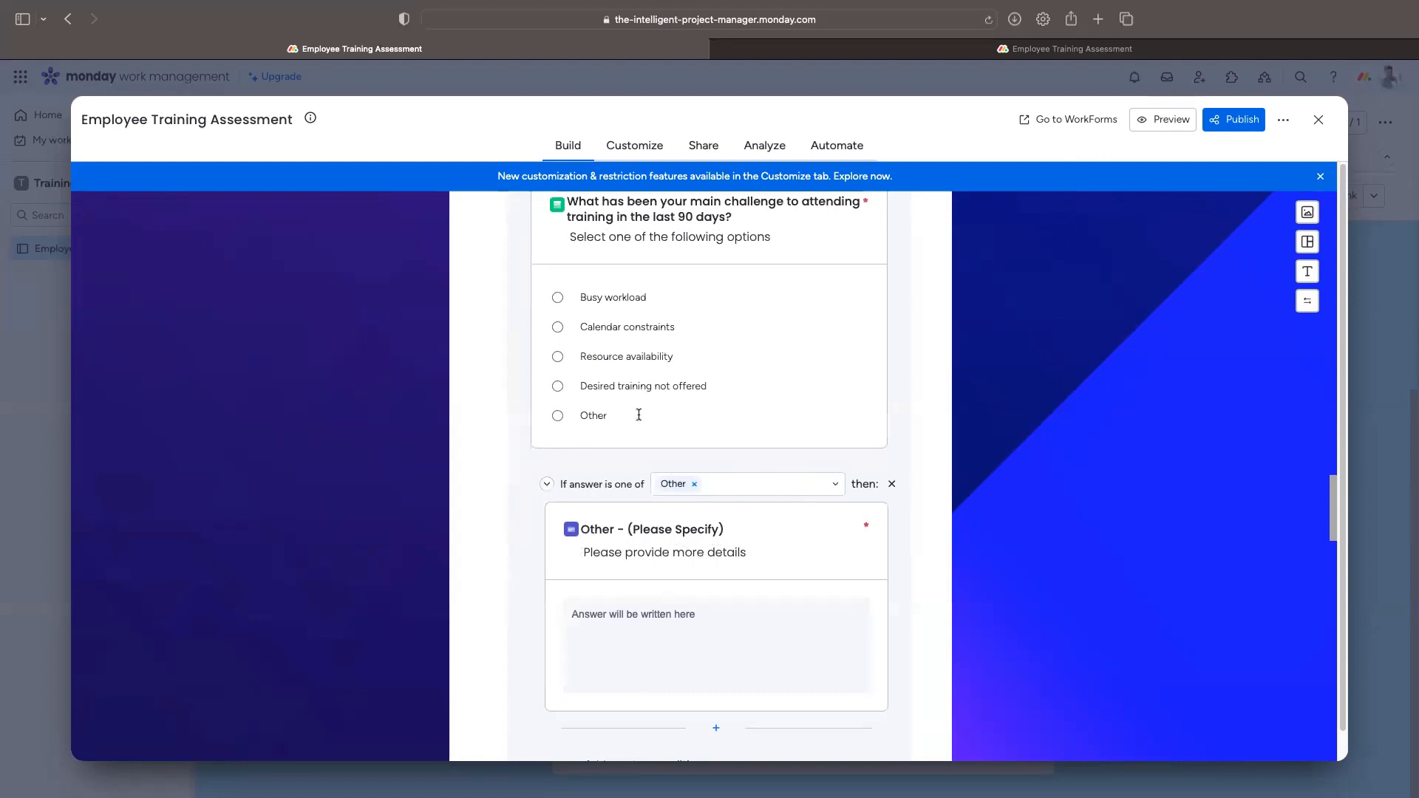
scroll(813, 603, down, 3)
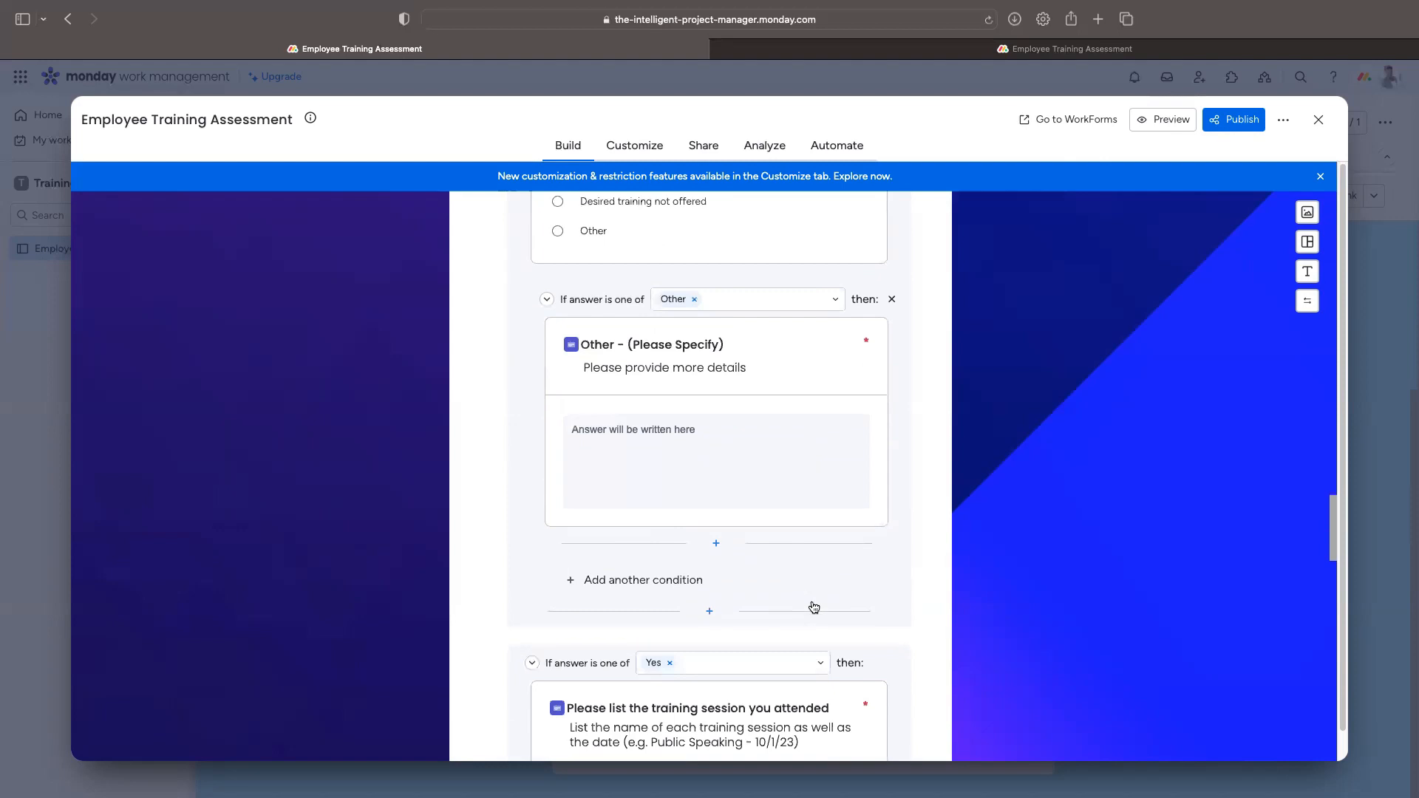
scroll(813, 600, down, 2)
scroll(813, 600, down, 2)
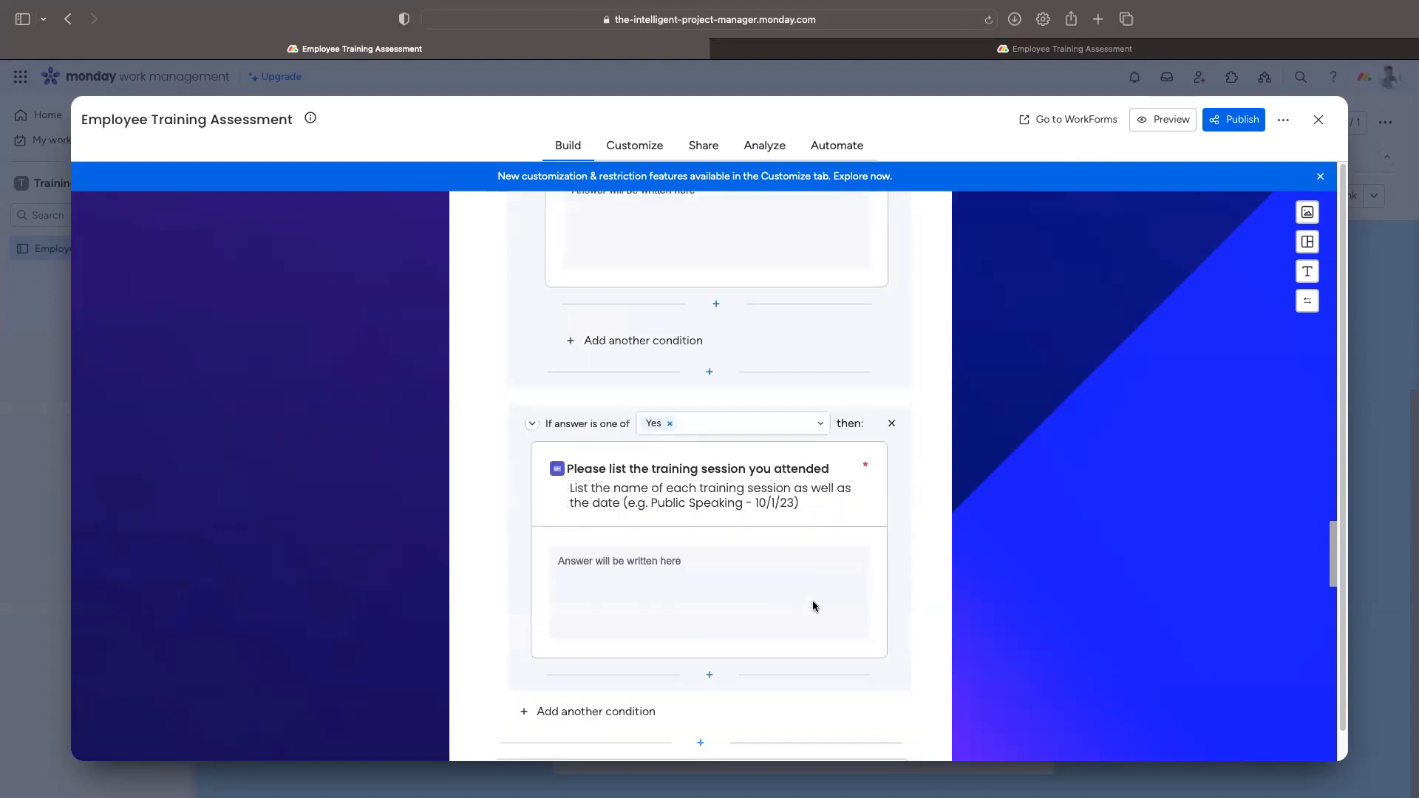
scroll(813, 607, down, 2)
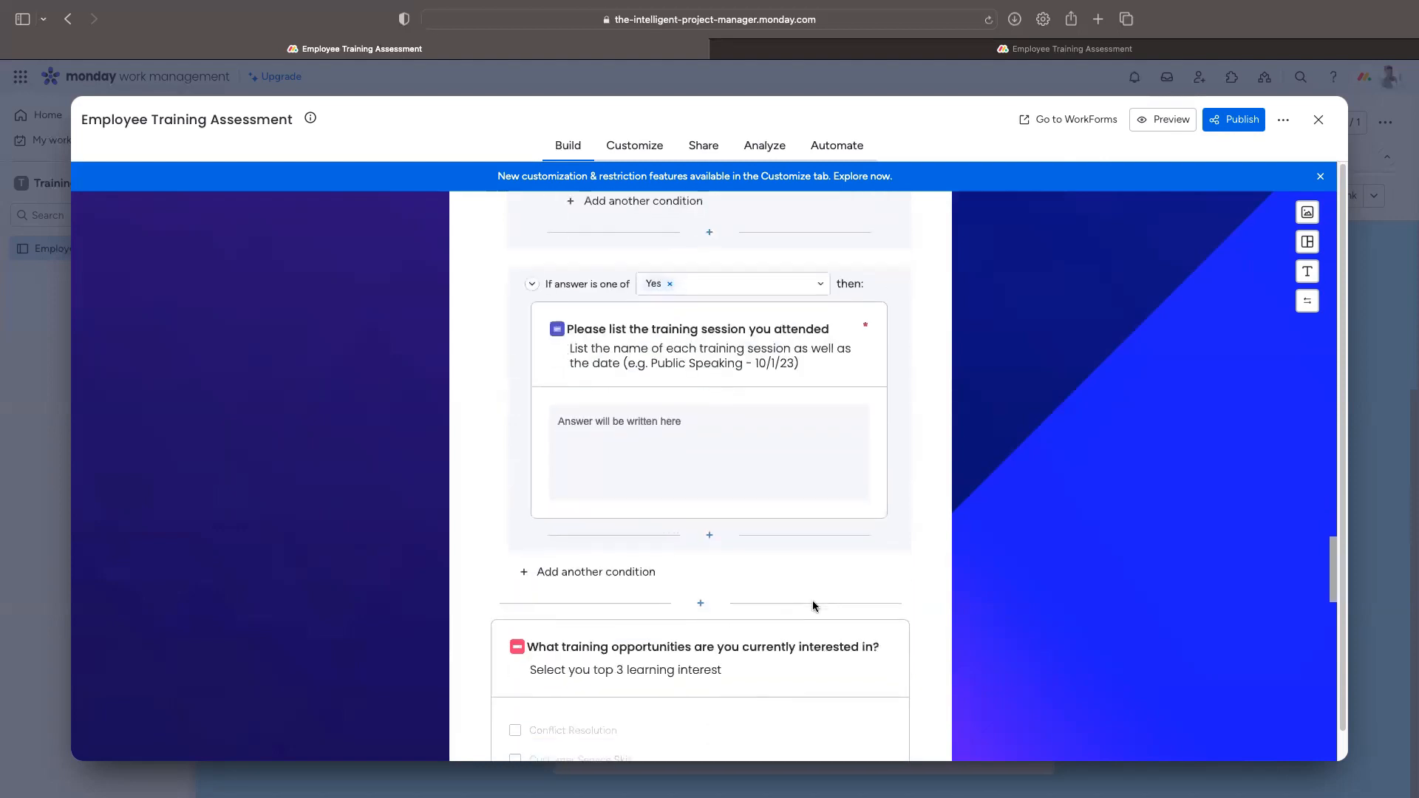
scroll(813, 601, down, 3)
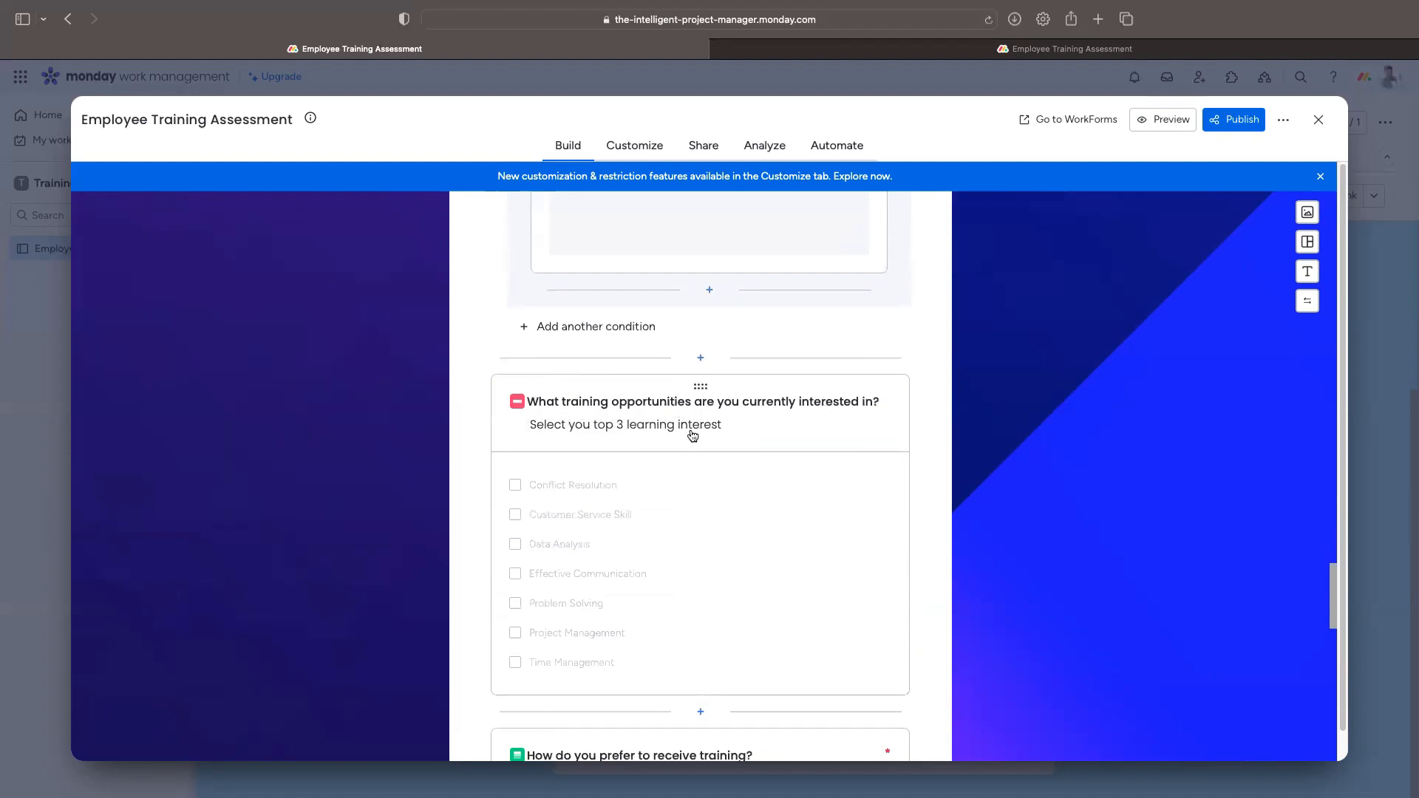
scroll(876, 452, down, 2)
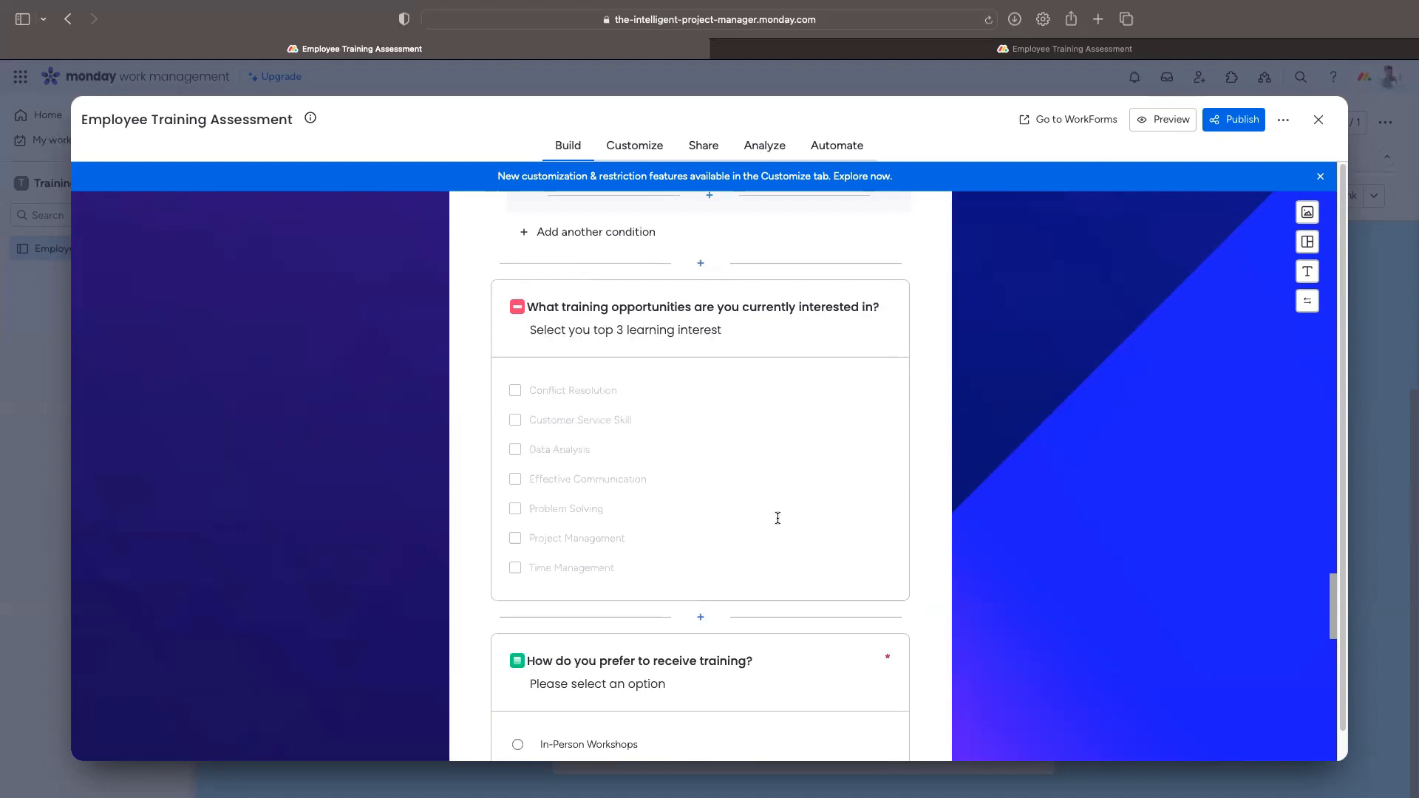
scroll(777, 518, down, 1)
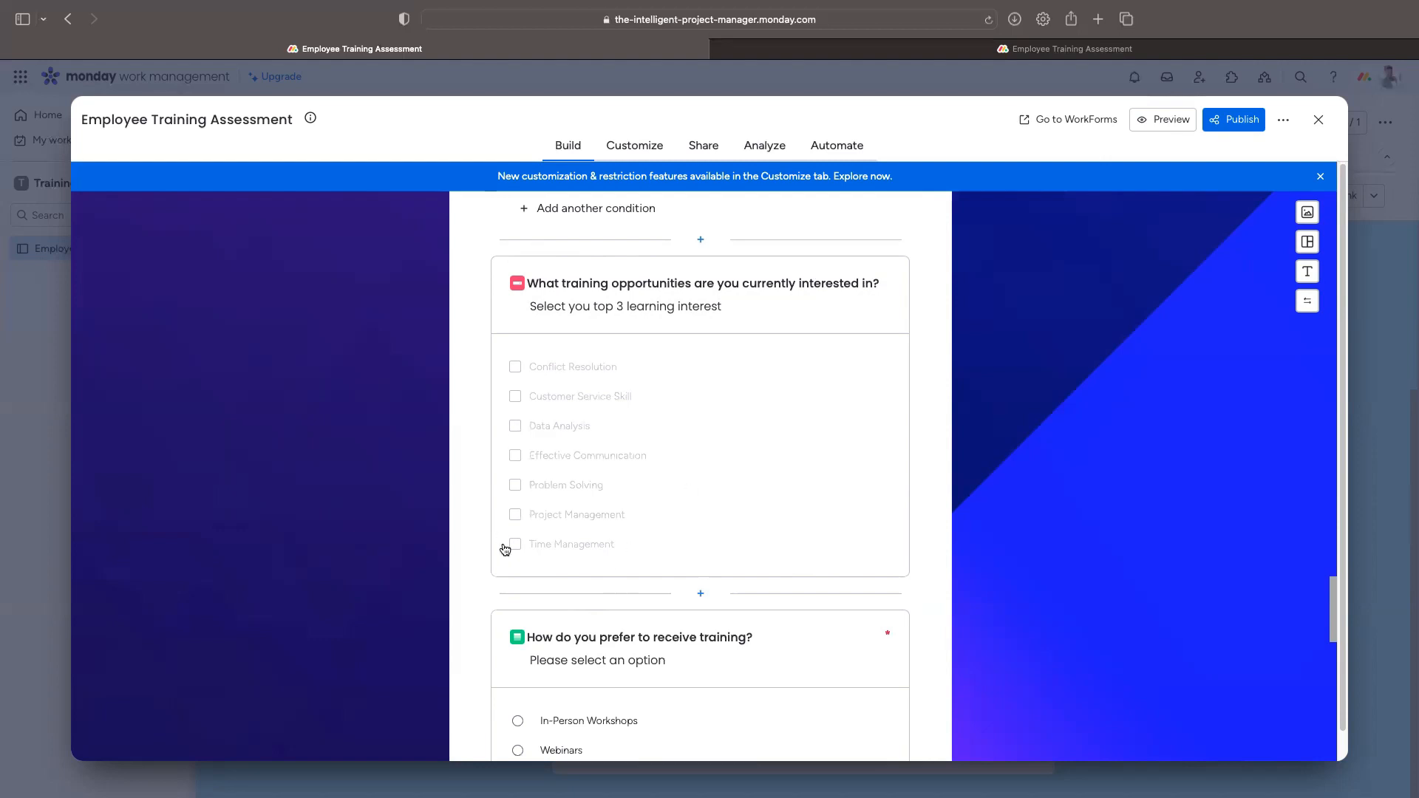
scroll(510, 551, down, 4)
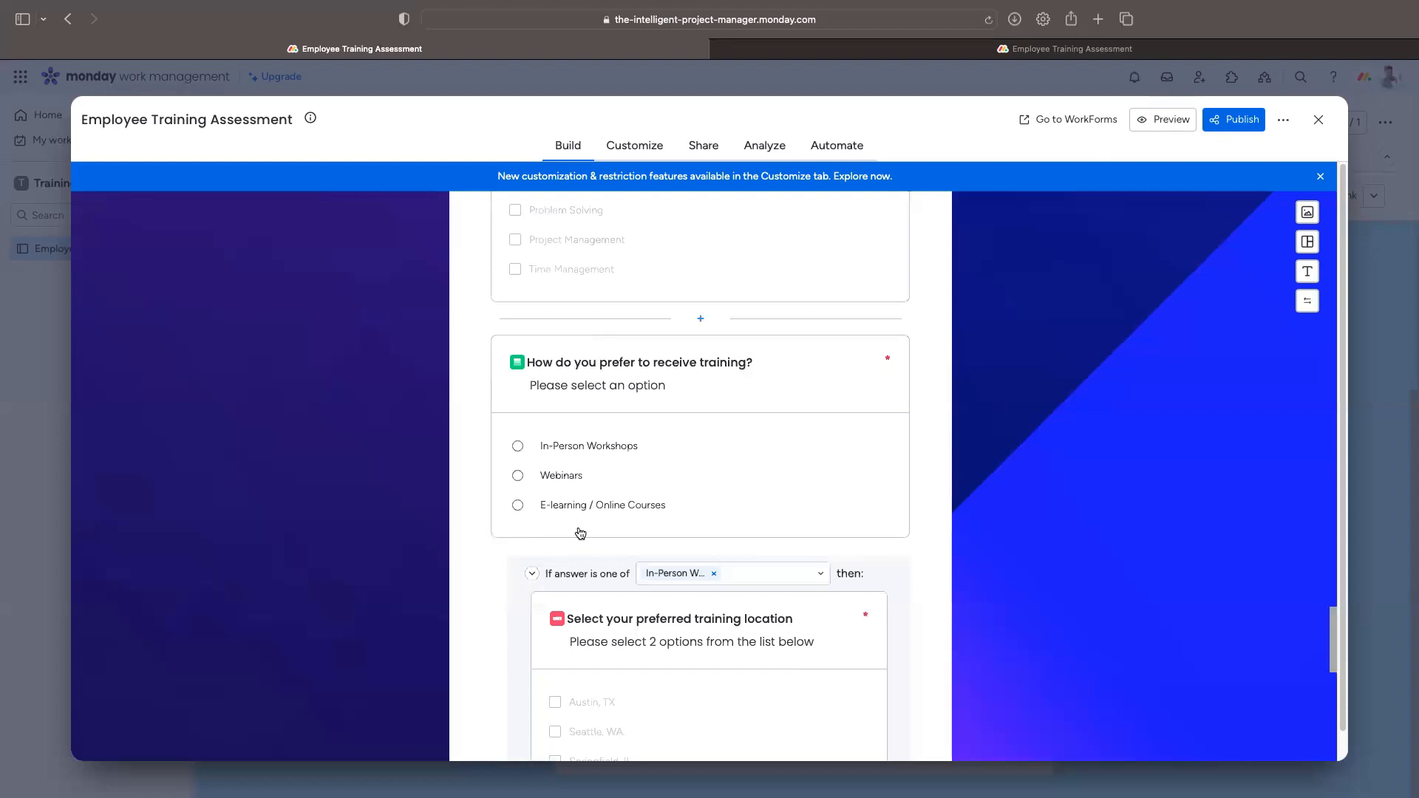
scroll(579, 529, down, 2)
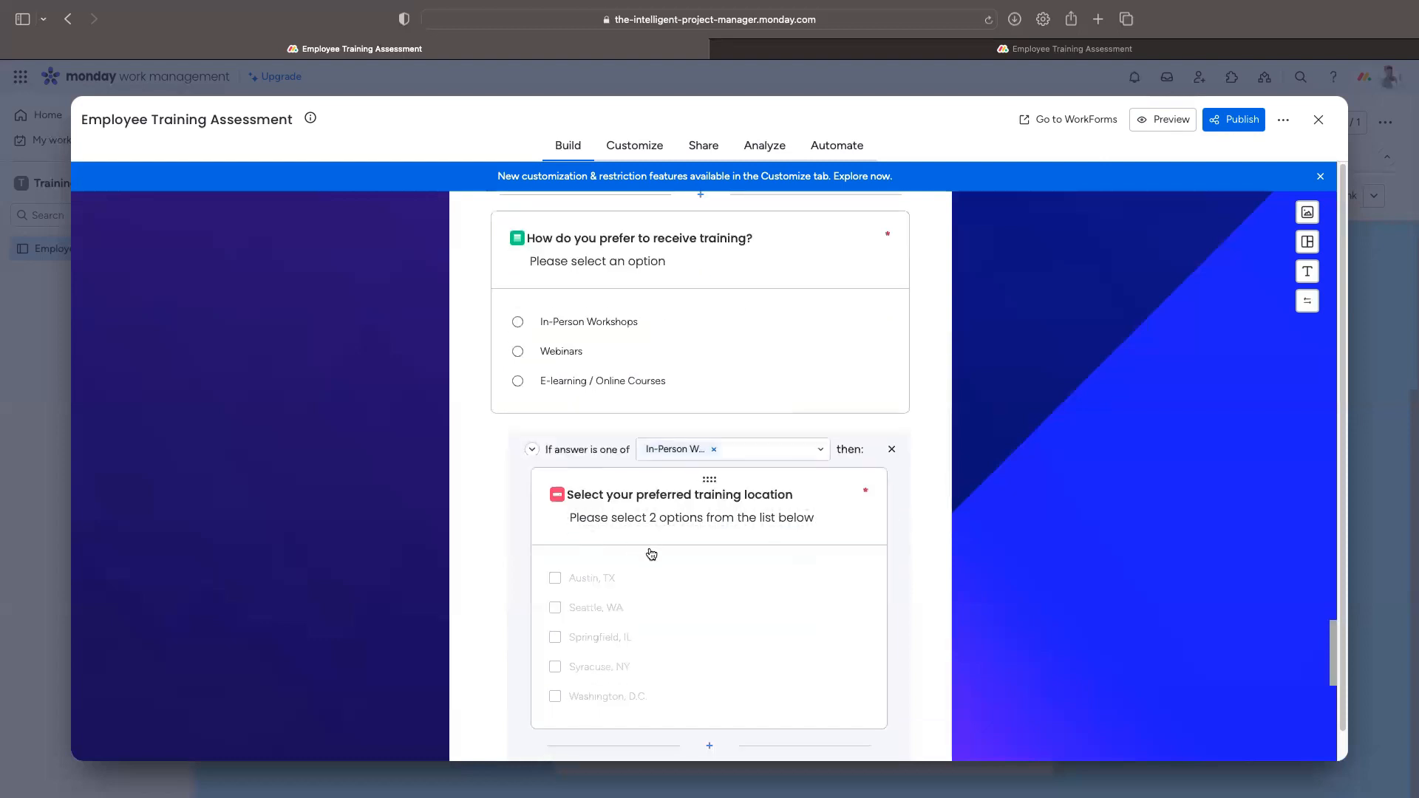
scroll(668, 536, down, 5)
scroll(668, 535, up, 6)
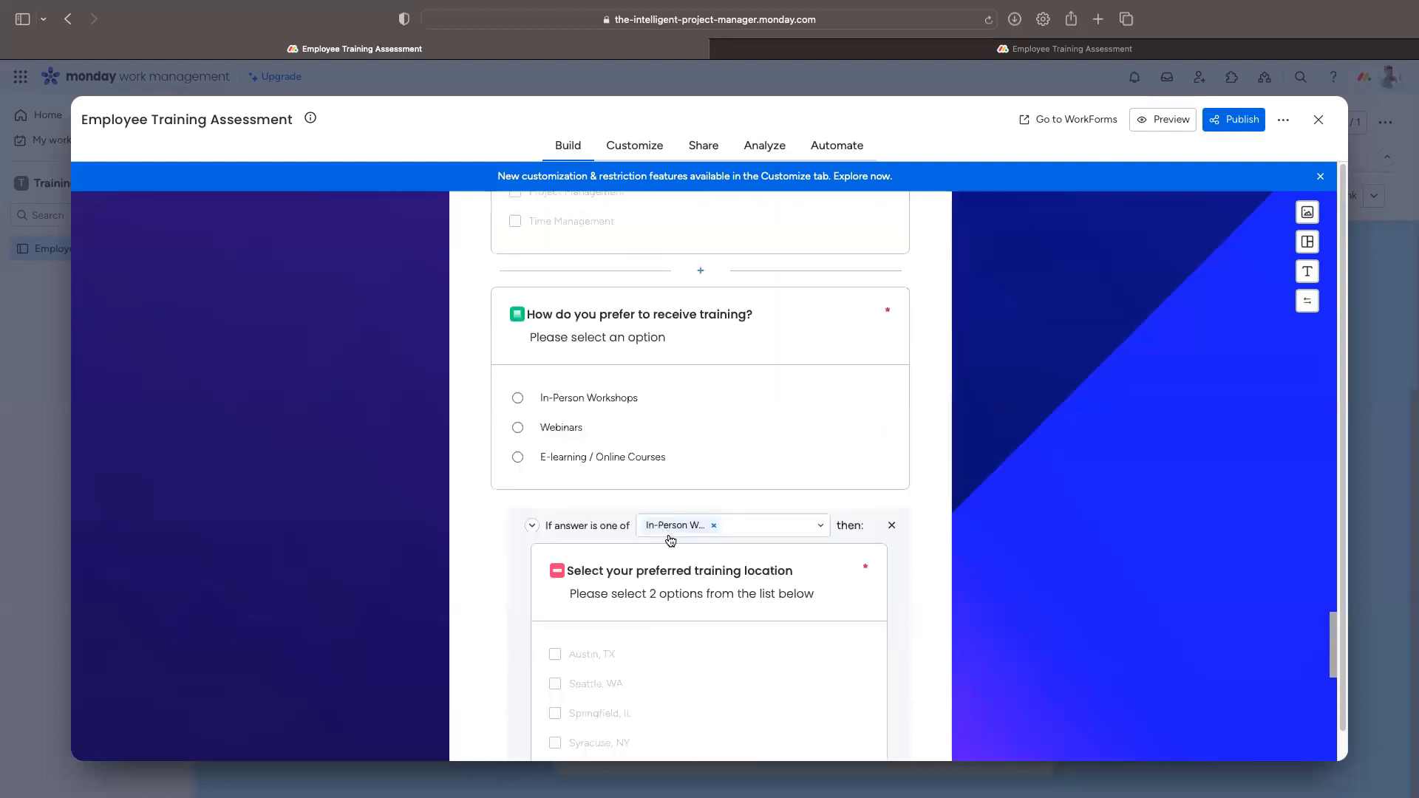
scroll(702, 577, down, 2)
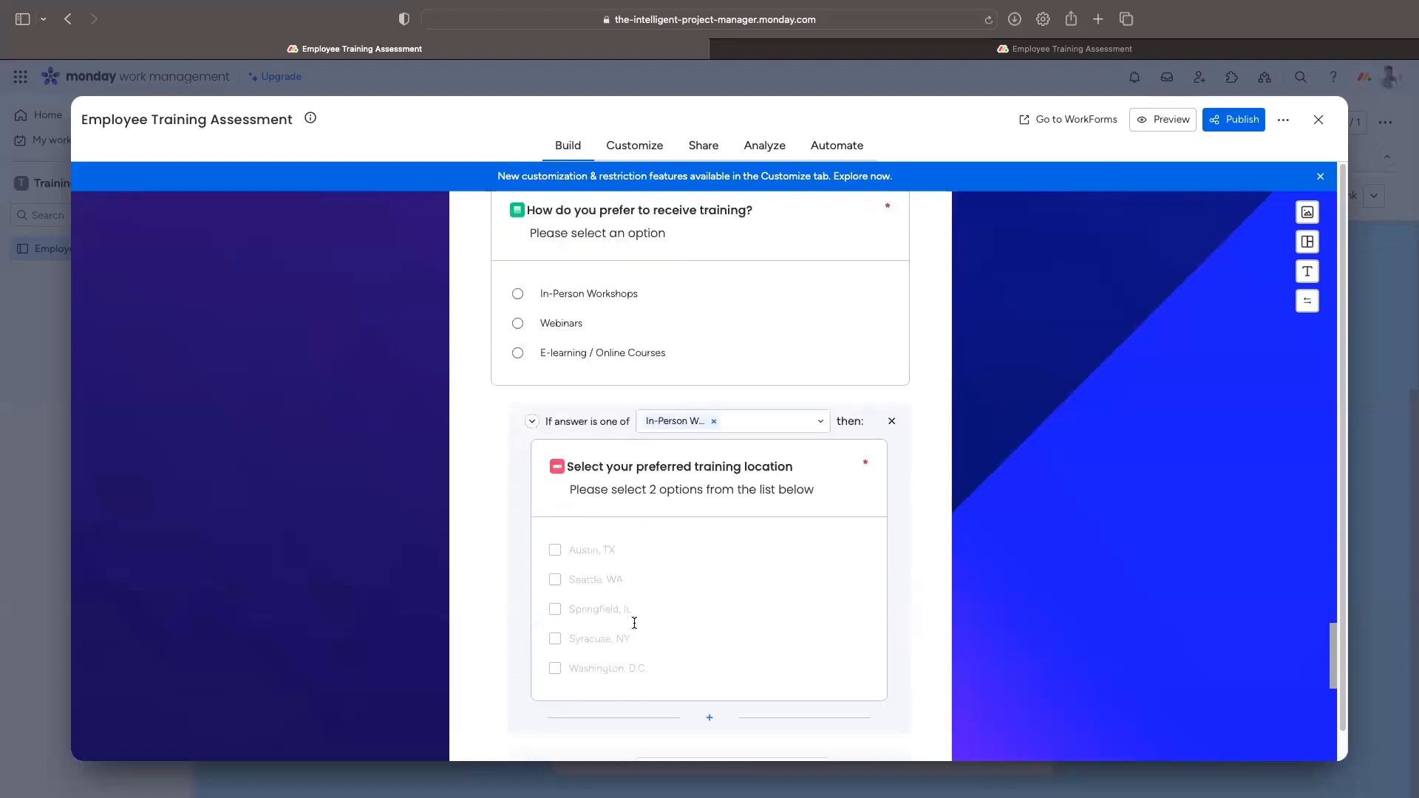
scroll(634, 613, down, 4)
scroll(635, 603, up, 2)
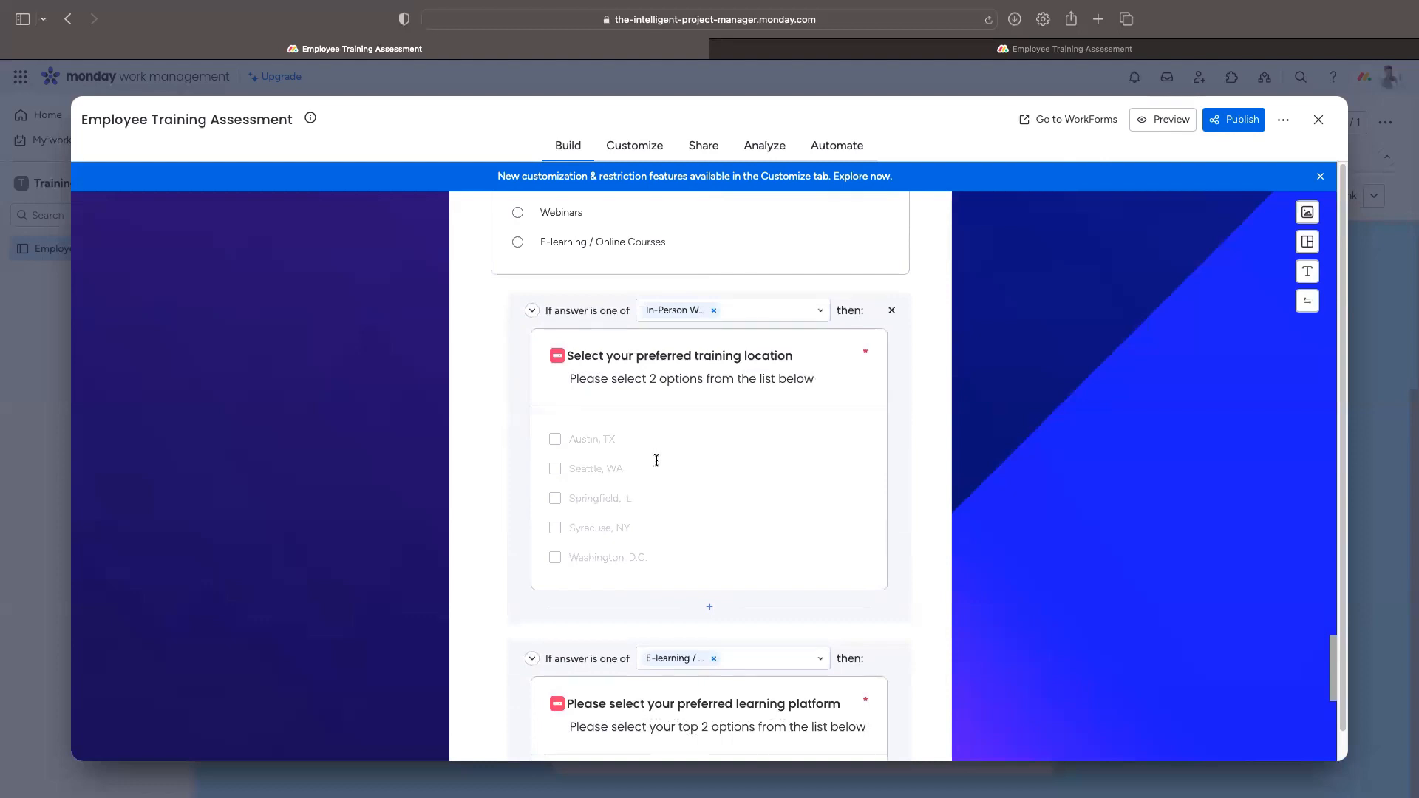
scroll(656, 461, down, 4)
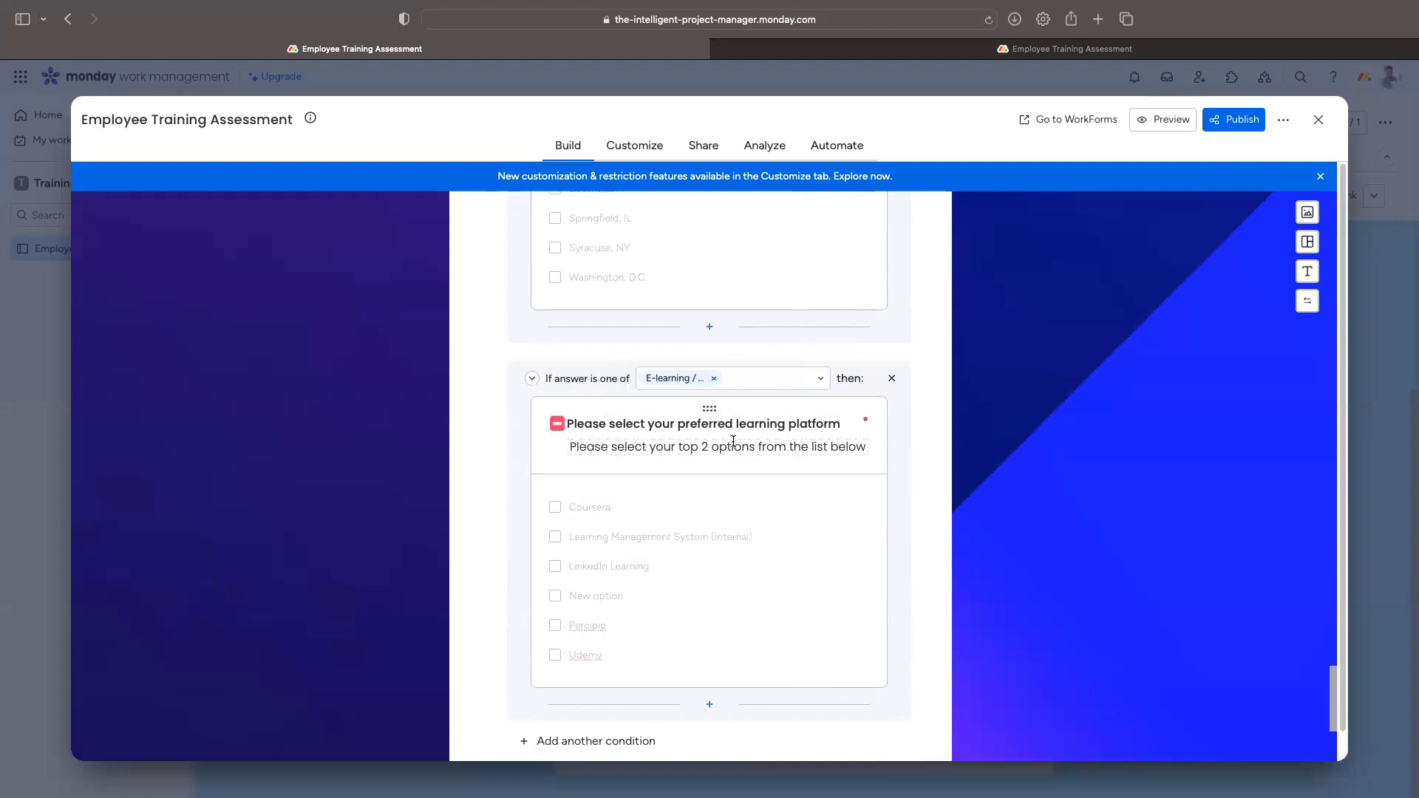
scroll(672, 618, down, 1)
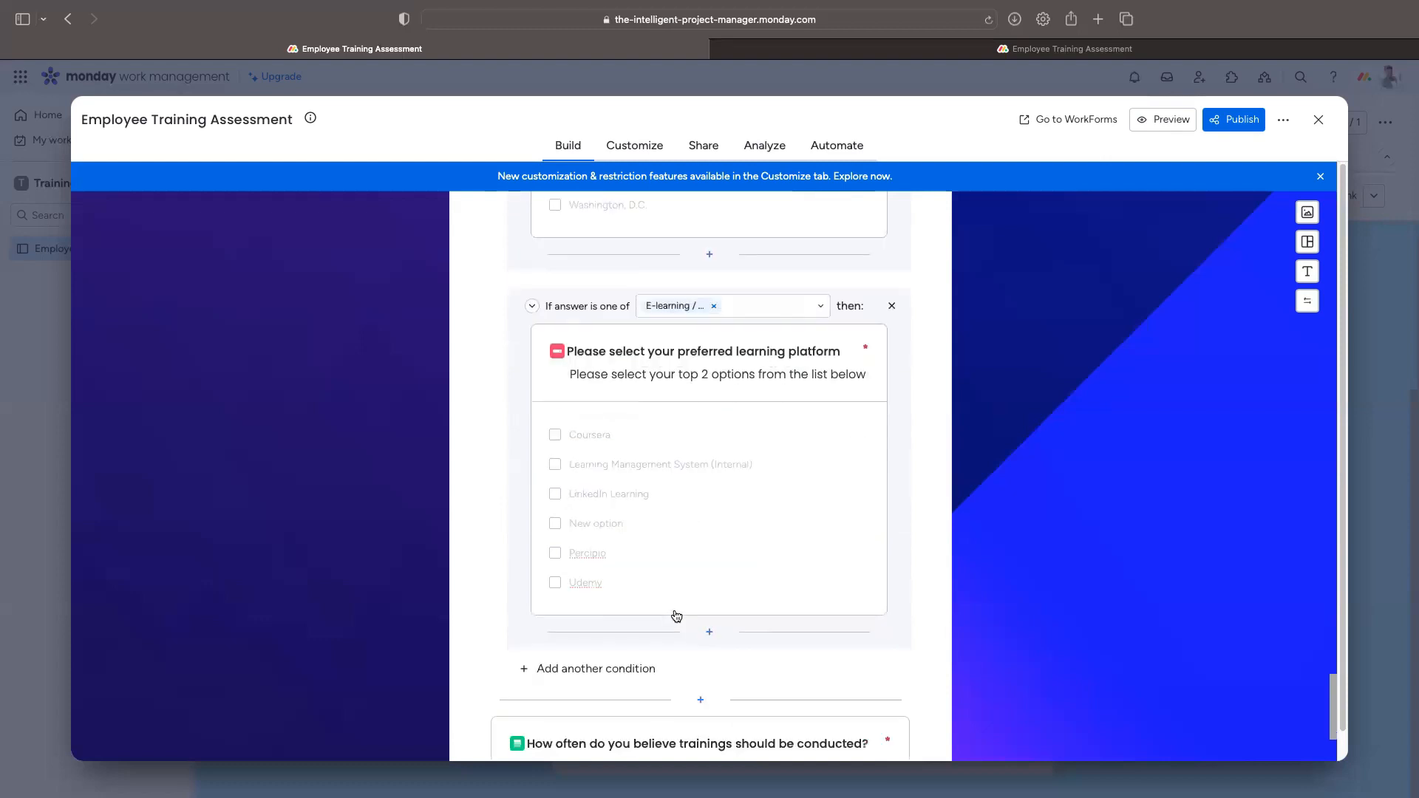
scroll(677, 616, down, 1)
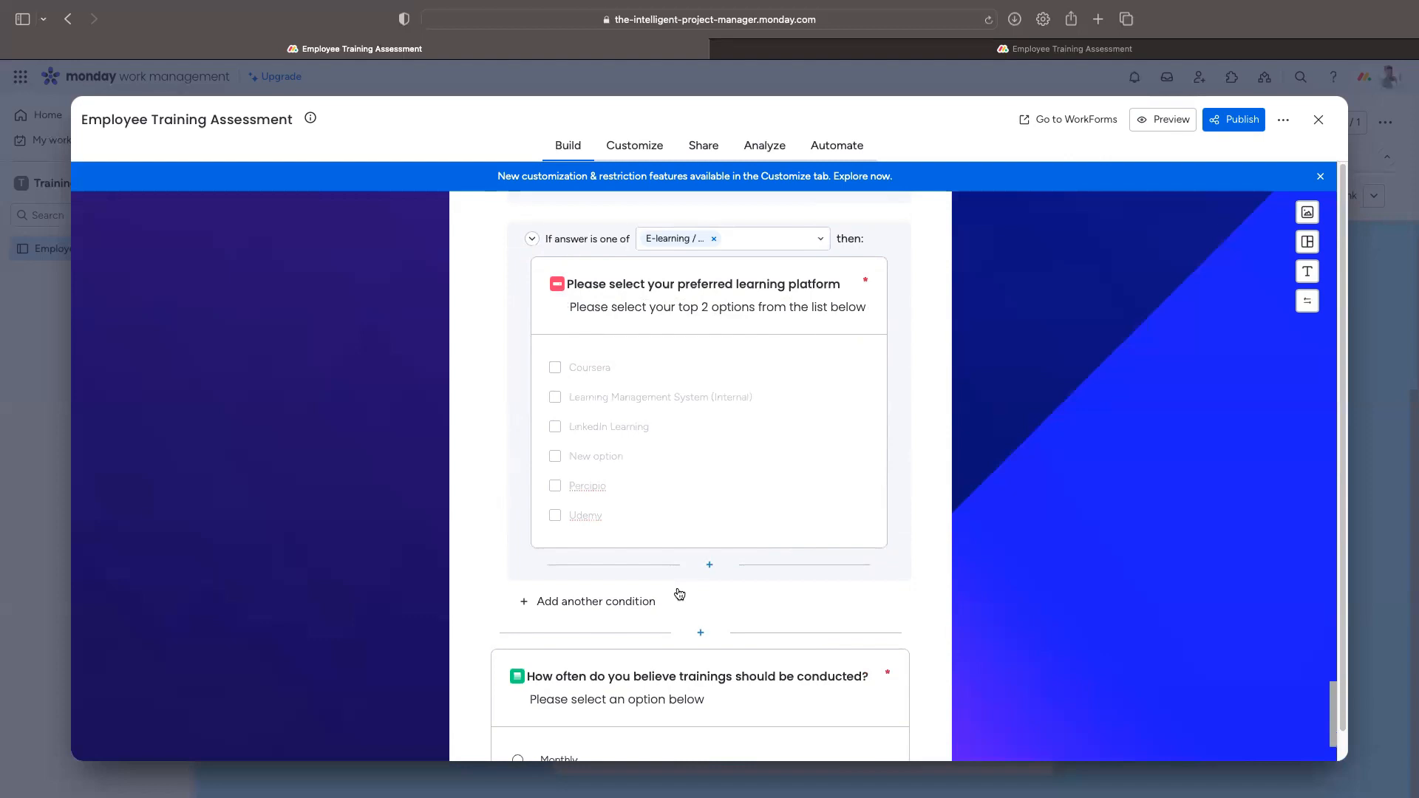
scroll(697, 589, down, 6)
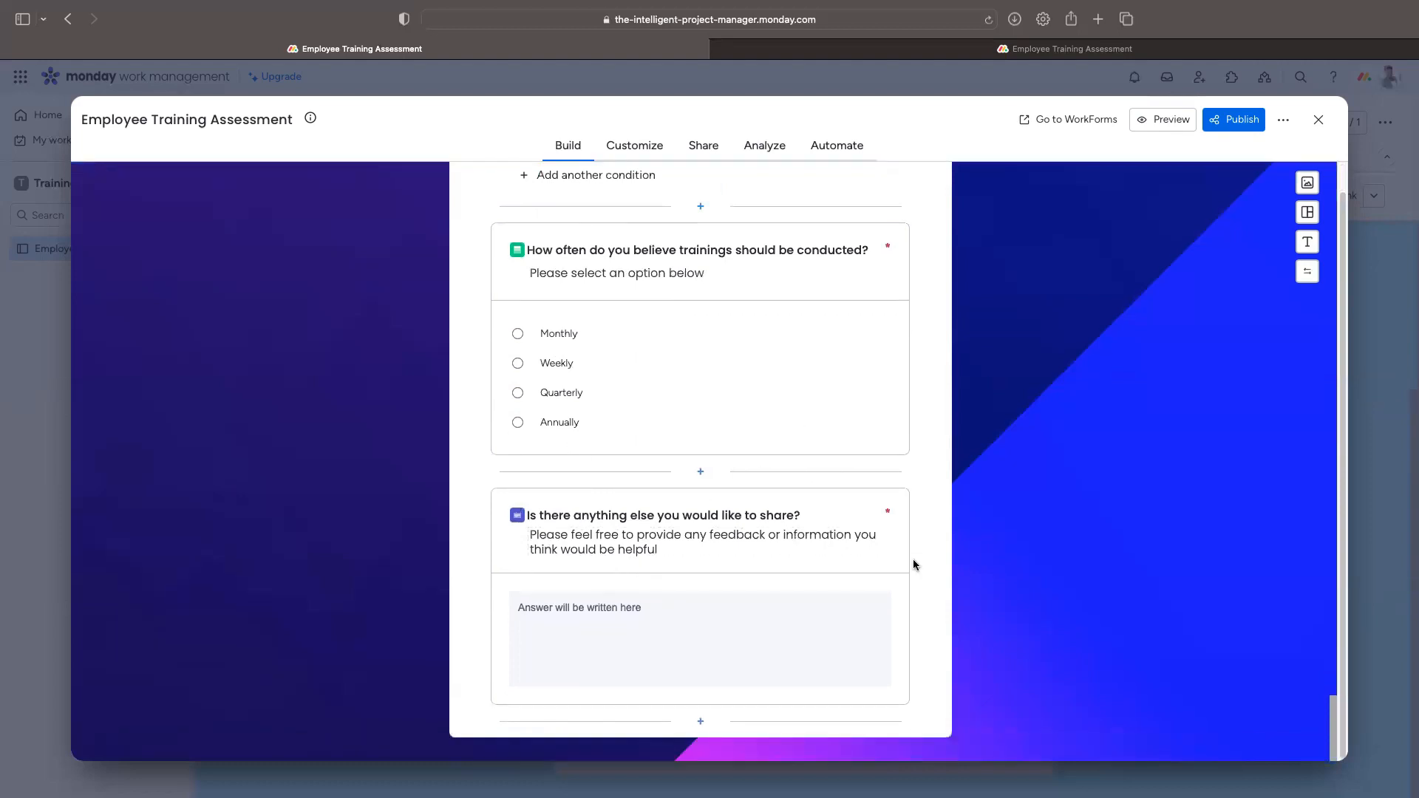
scroll(919, 556, up, 15)
scroll(918, 556, up, 20)
scroll(911, 524, down, 20)
scroll(911, 523, down, 10)
Step: Publish the form and copy its public share link
click(1250, 123)
click(527, 306)
click(953, 307)
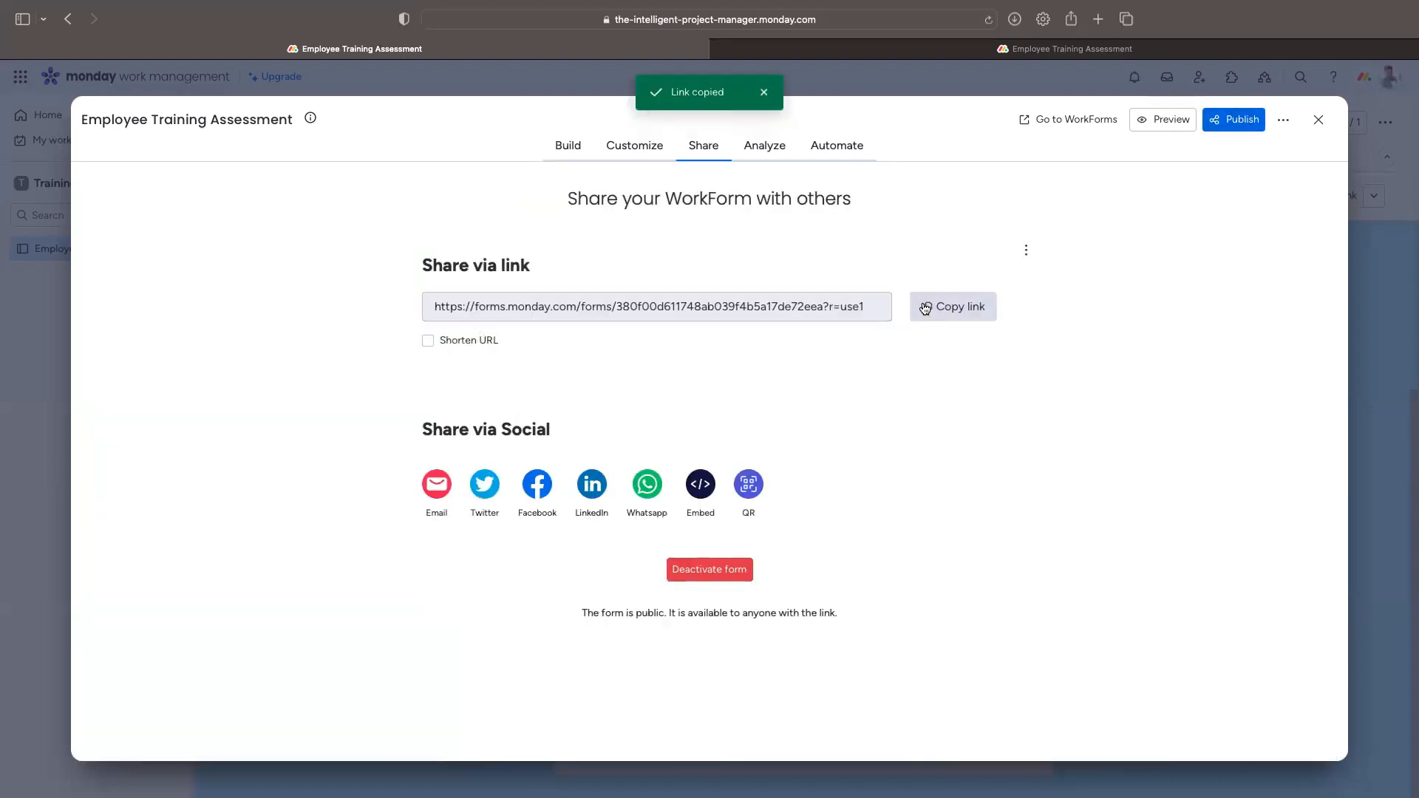
Step: Check the live form in the other browser tab, keeping saved answers, then return to the editor
click(1018, 49)
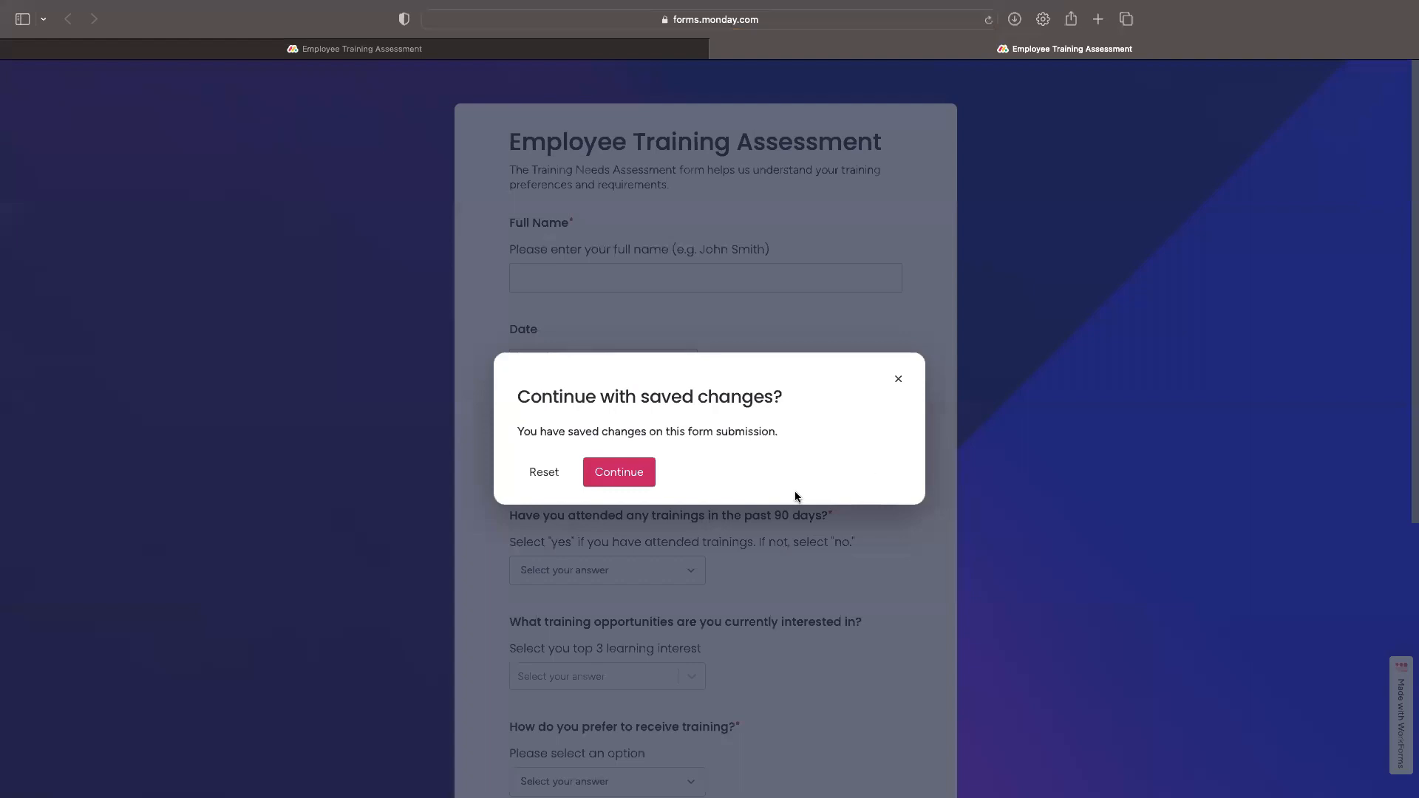
click(635, 482)
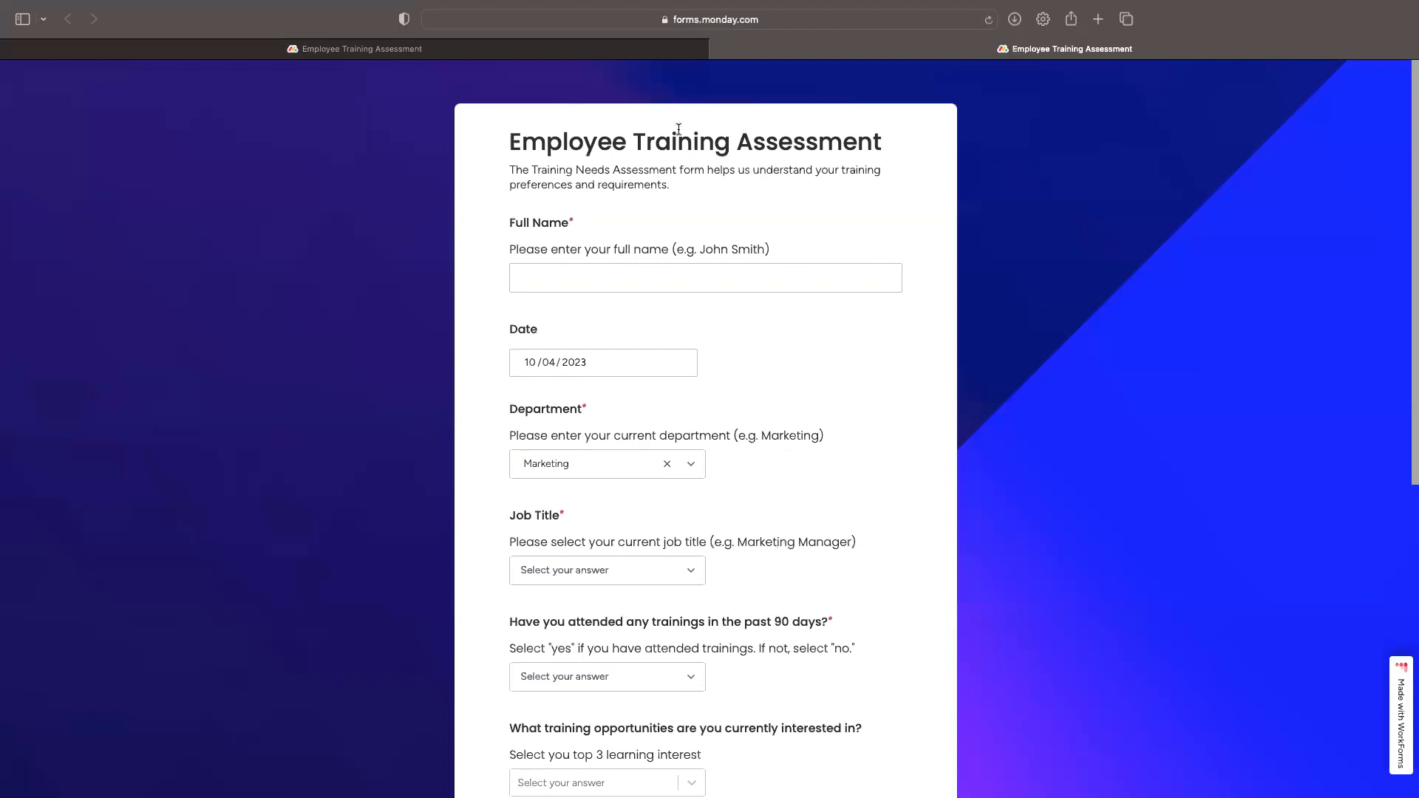
scroll(810, 278, down, 7)
scroll(809, 280, up, 3)
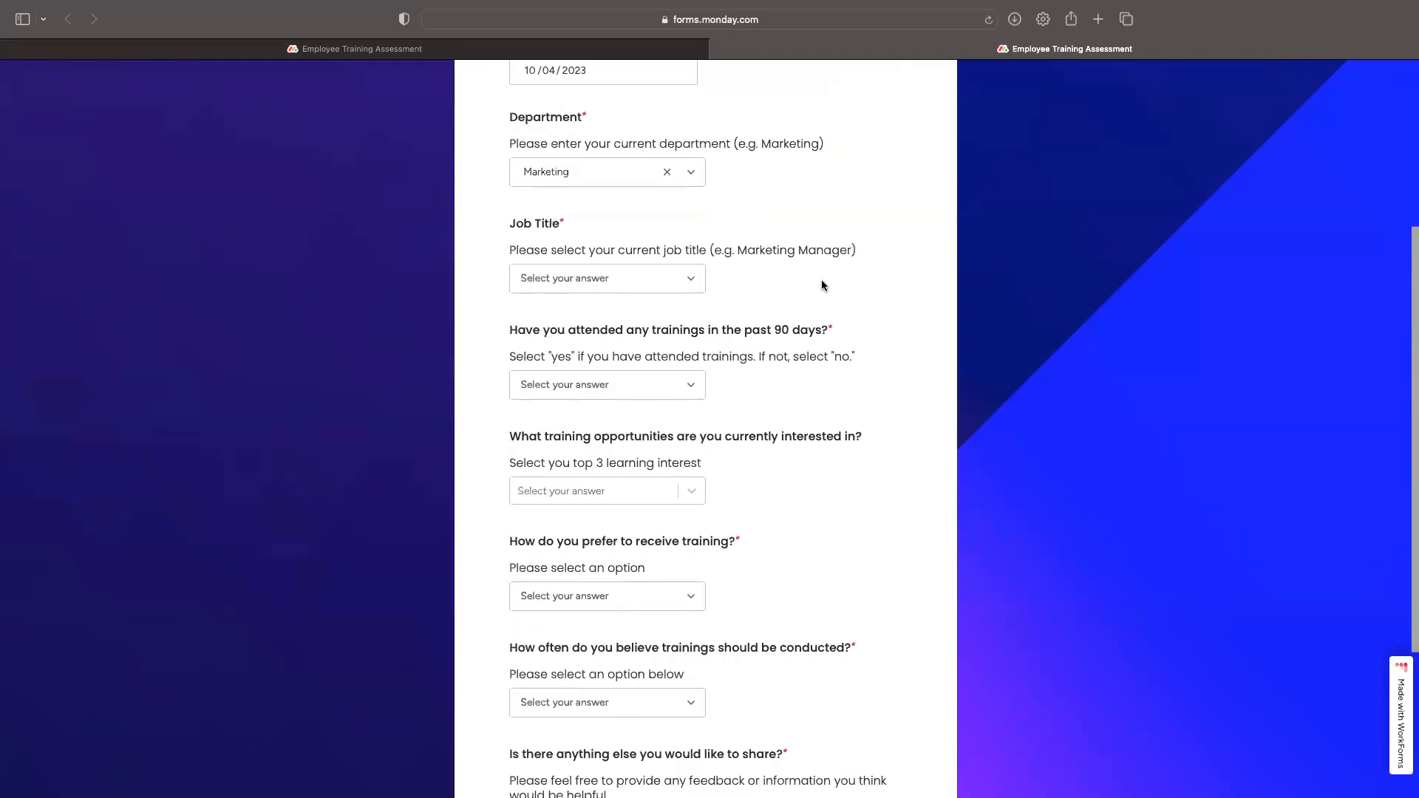
scroll(822, 285, up, 4)
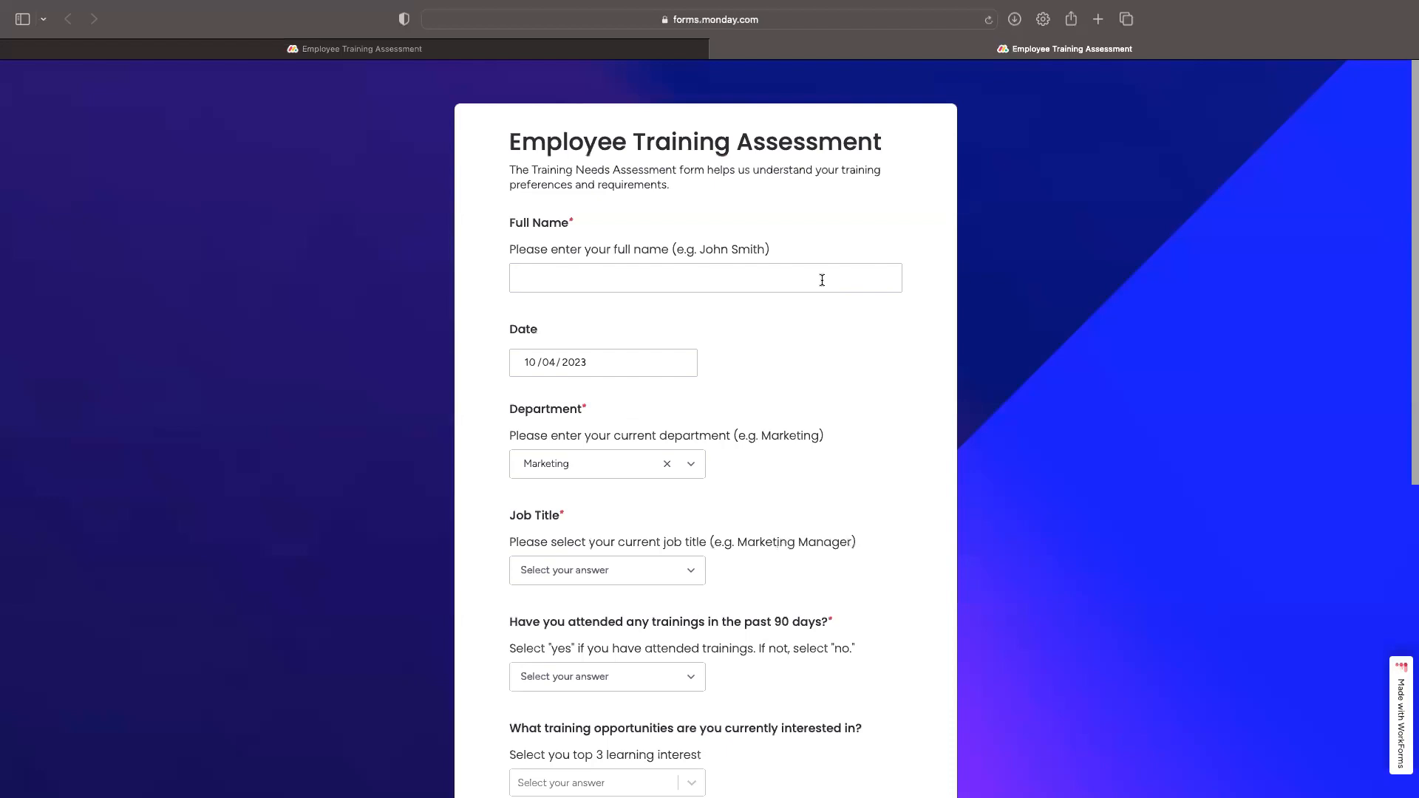
click(528, 51)
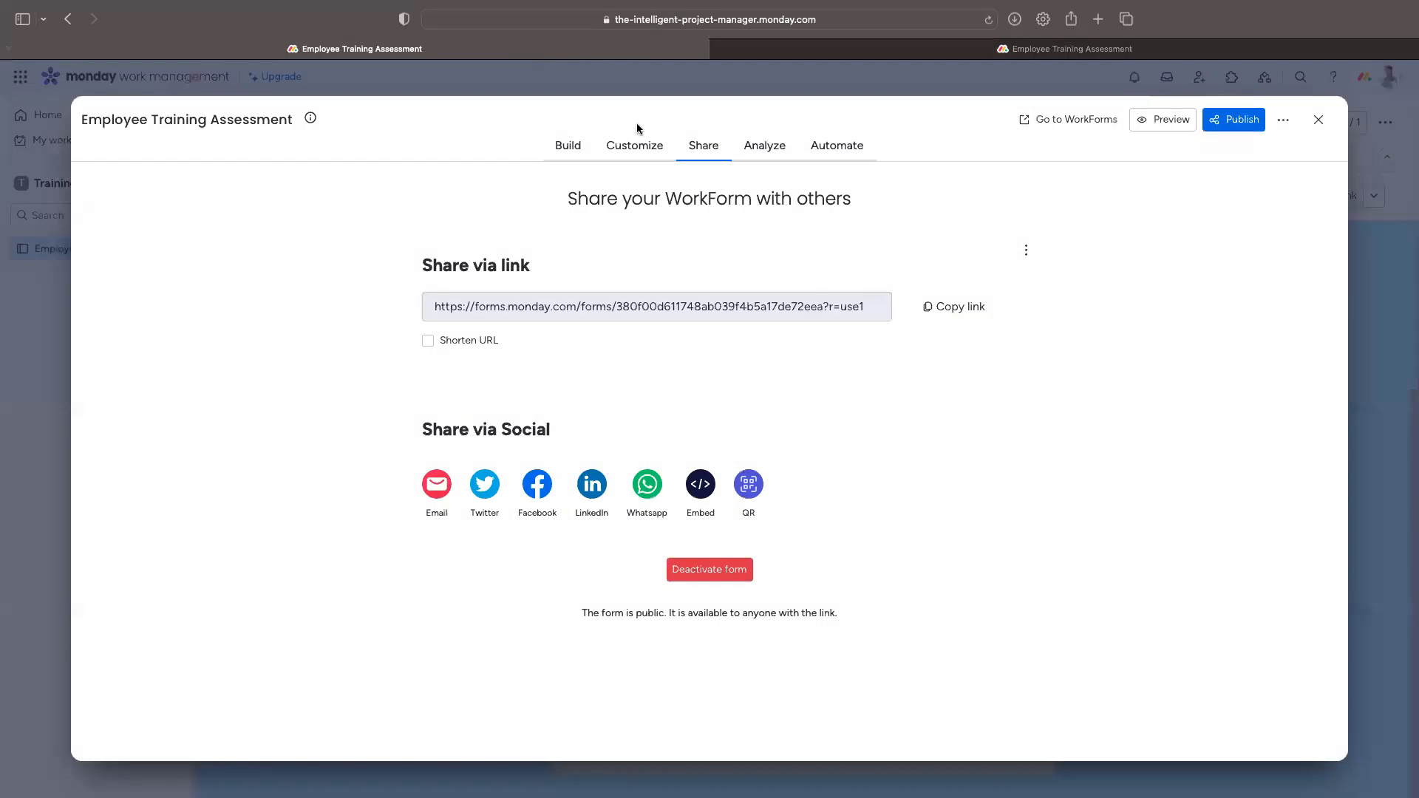
click(635, 151)
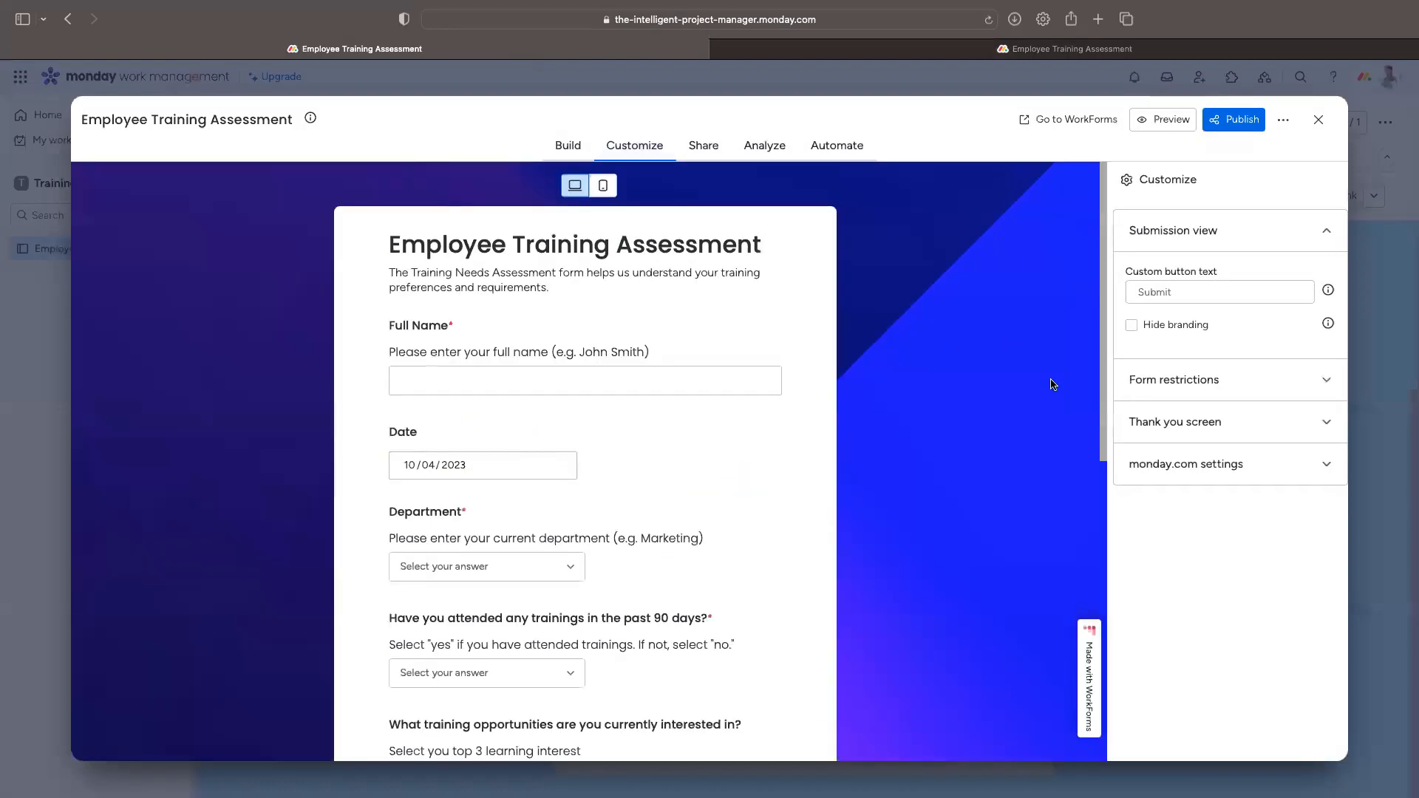
Step: Hide the WorkForms branding, review Form restrictions, and expand the Thank you screen settings
click(1131, 326)
scroll(769, 401, down, 8)
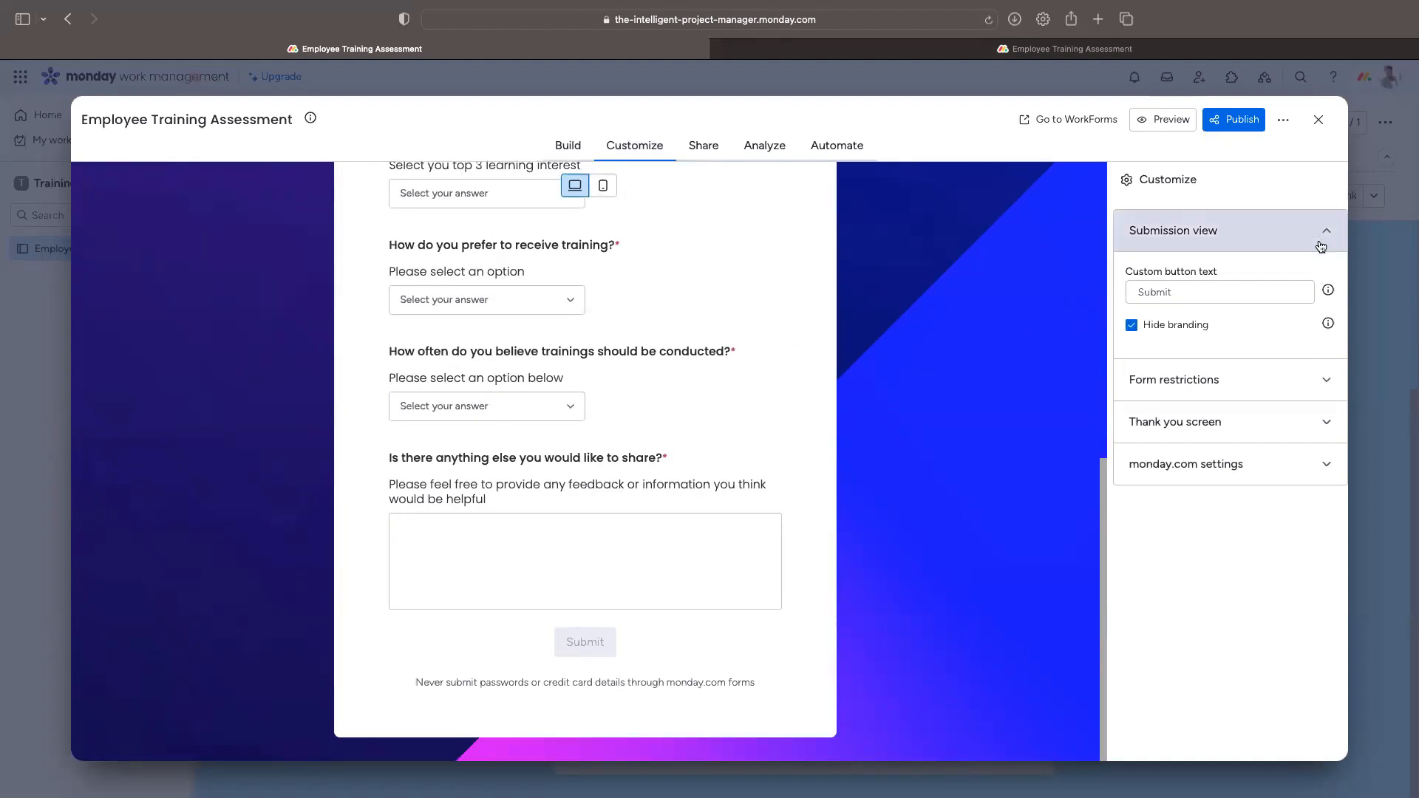
click(1261, 382)
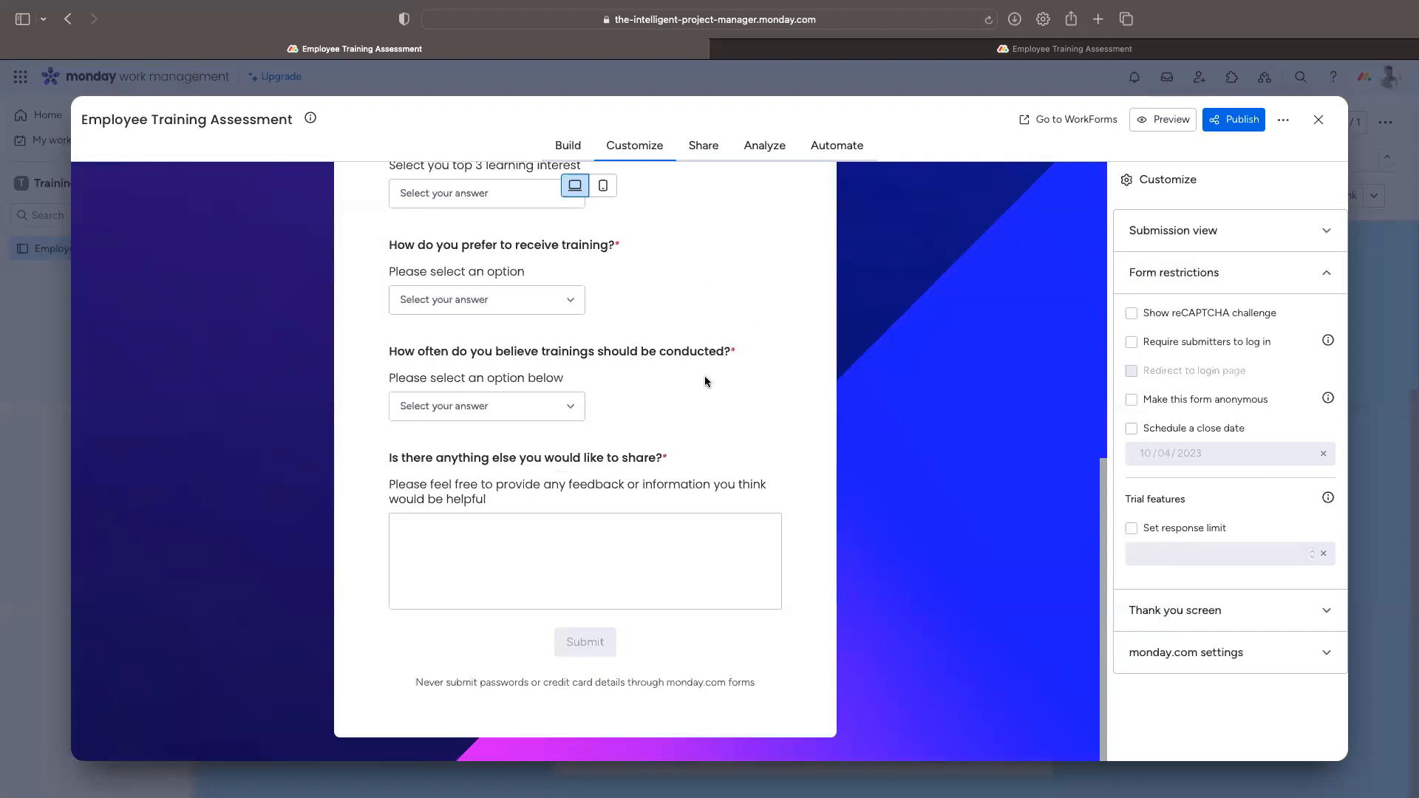
scroll(742, 527, up, 1)
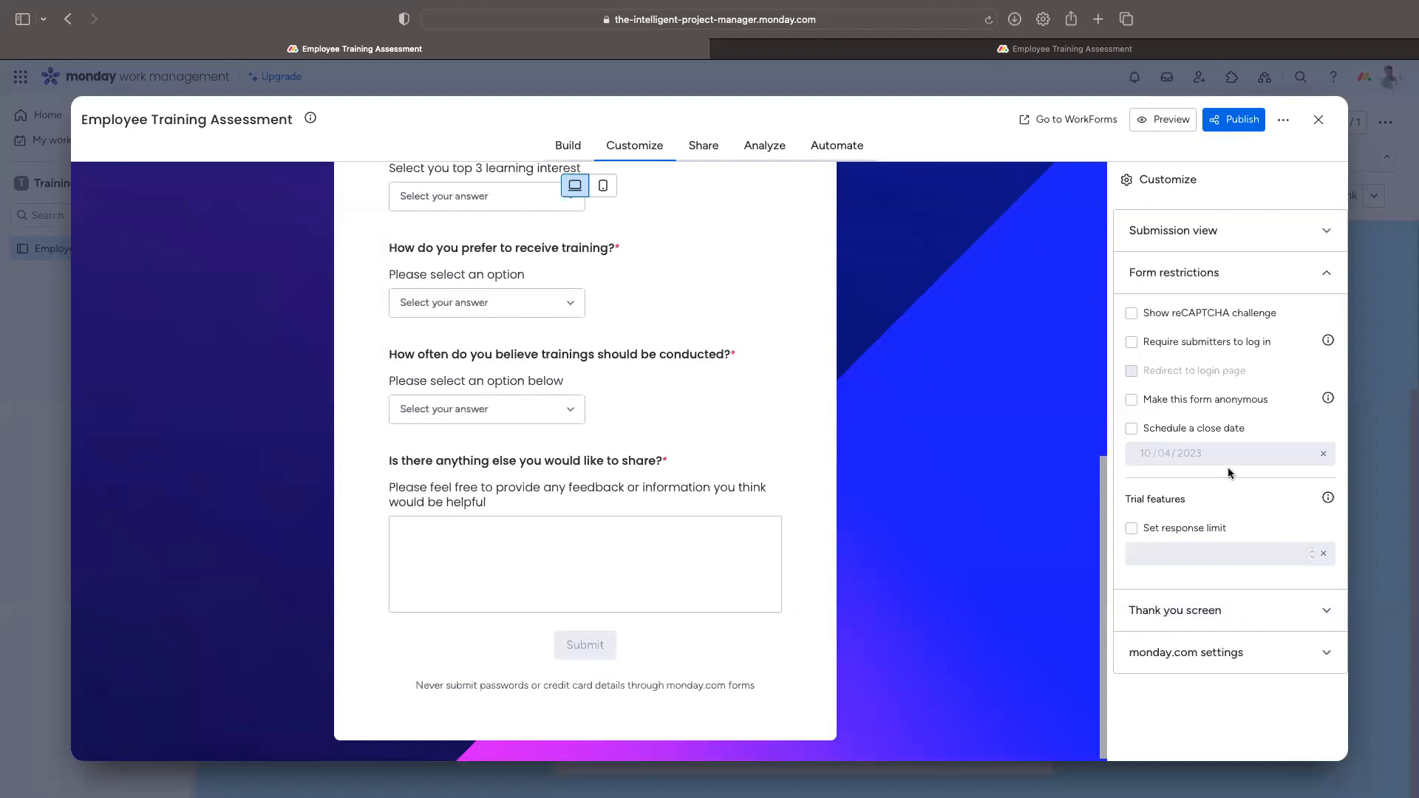
click(1215, 621)
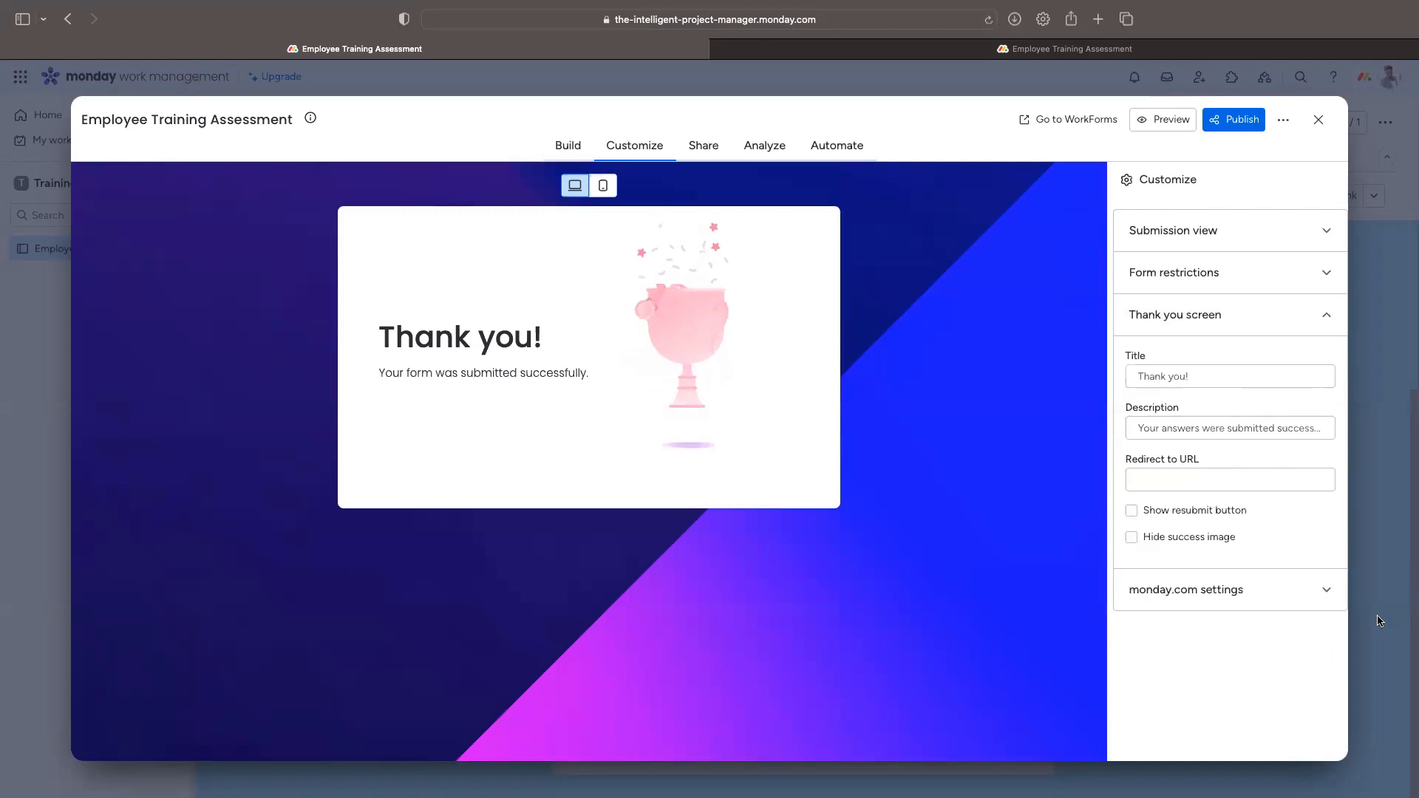
Step: Turn off the resubmit button and hide the success image on the thank-you screen
click(1132, 511)
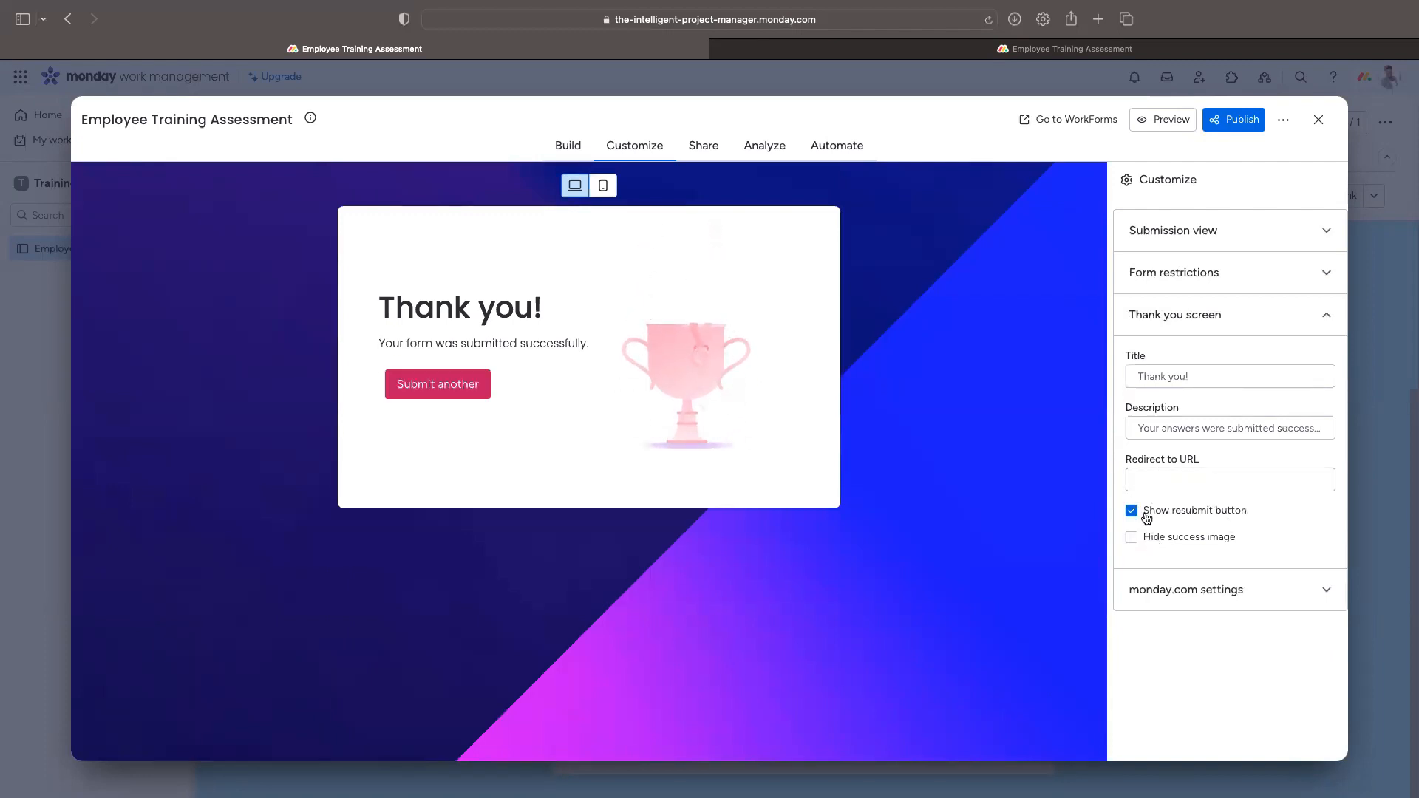
click(1132, 512)
click(1132, 538)
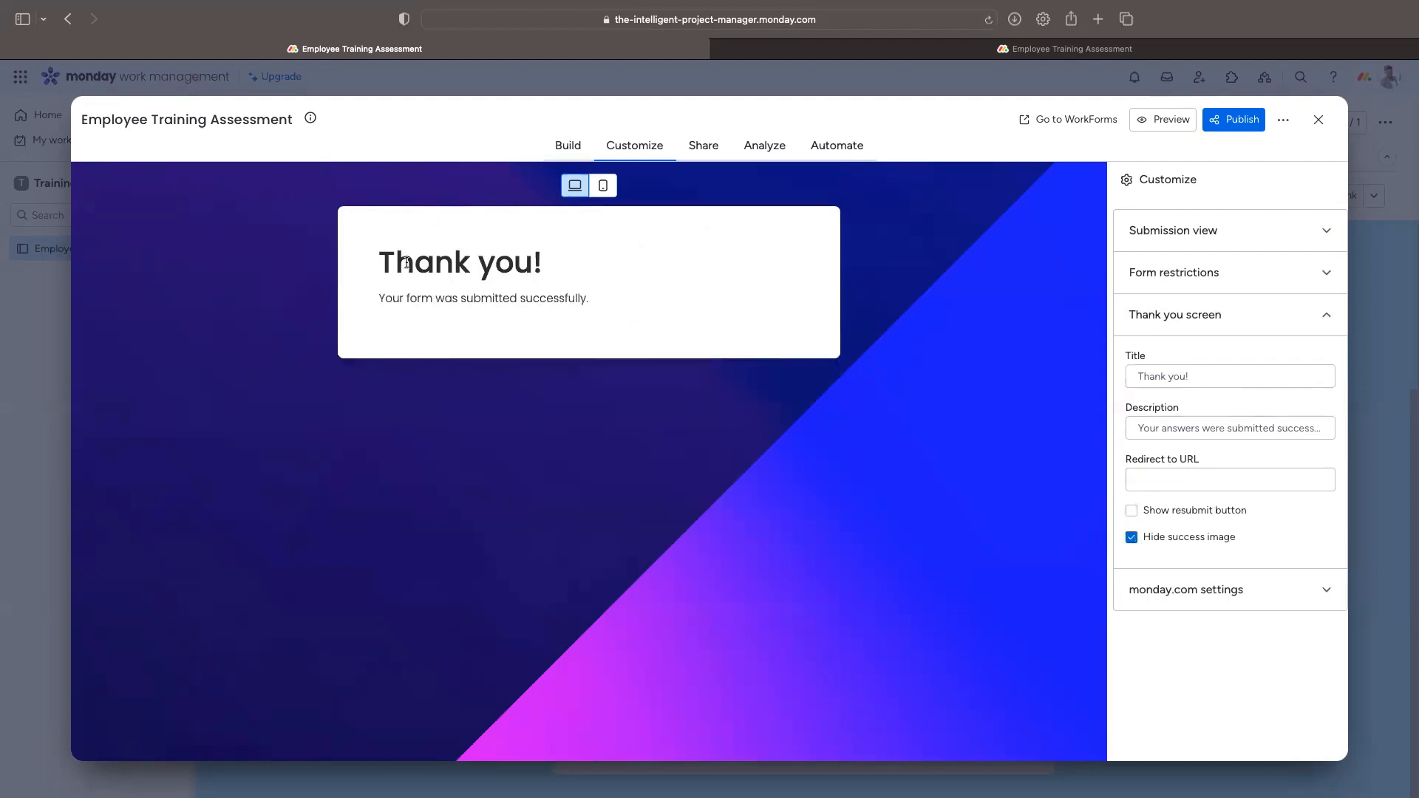
Step: Allow form submissions to create new board items, then publish the form again
click(1327, 592)
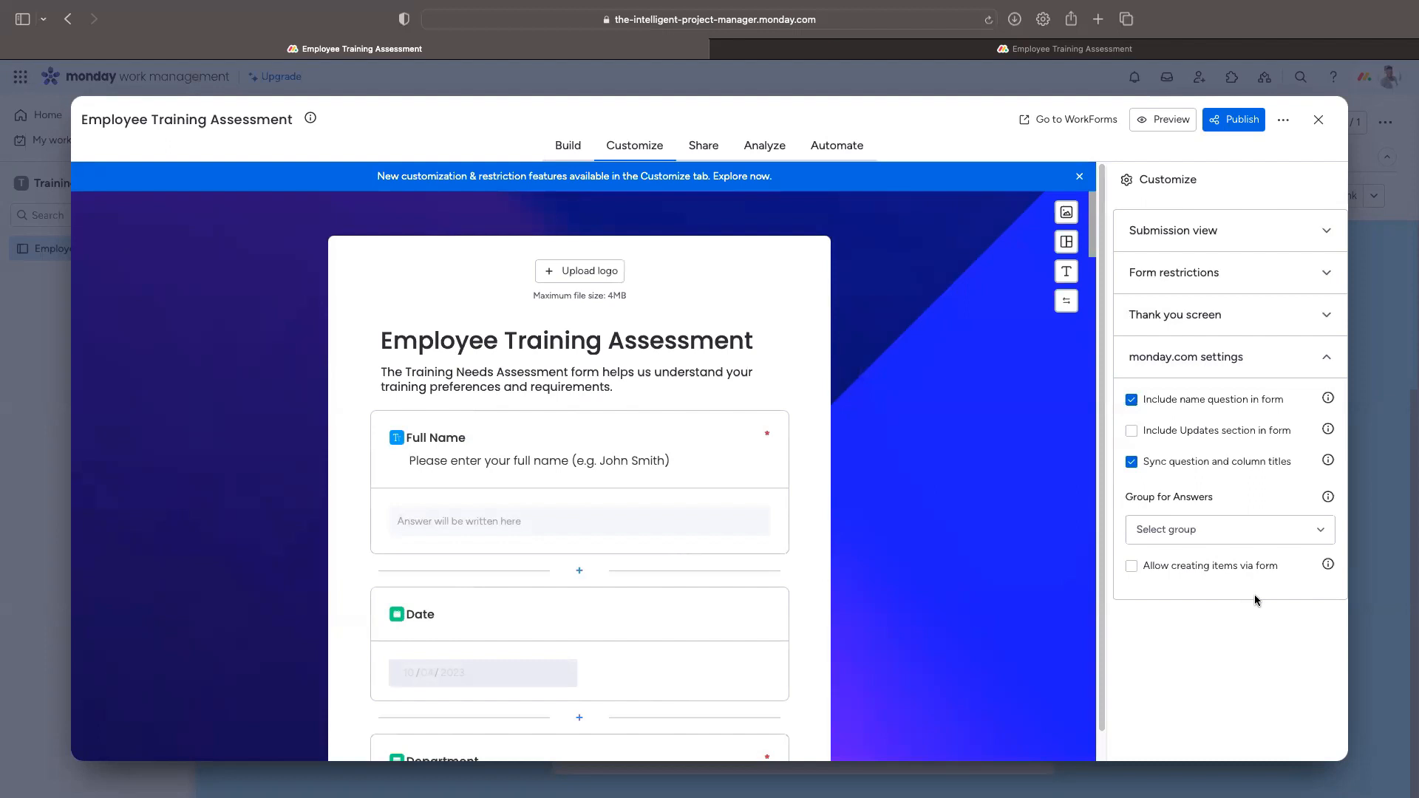
click(1288, 531)
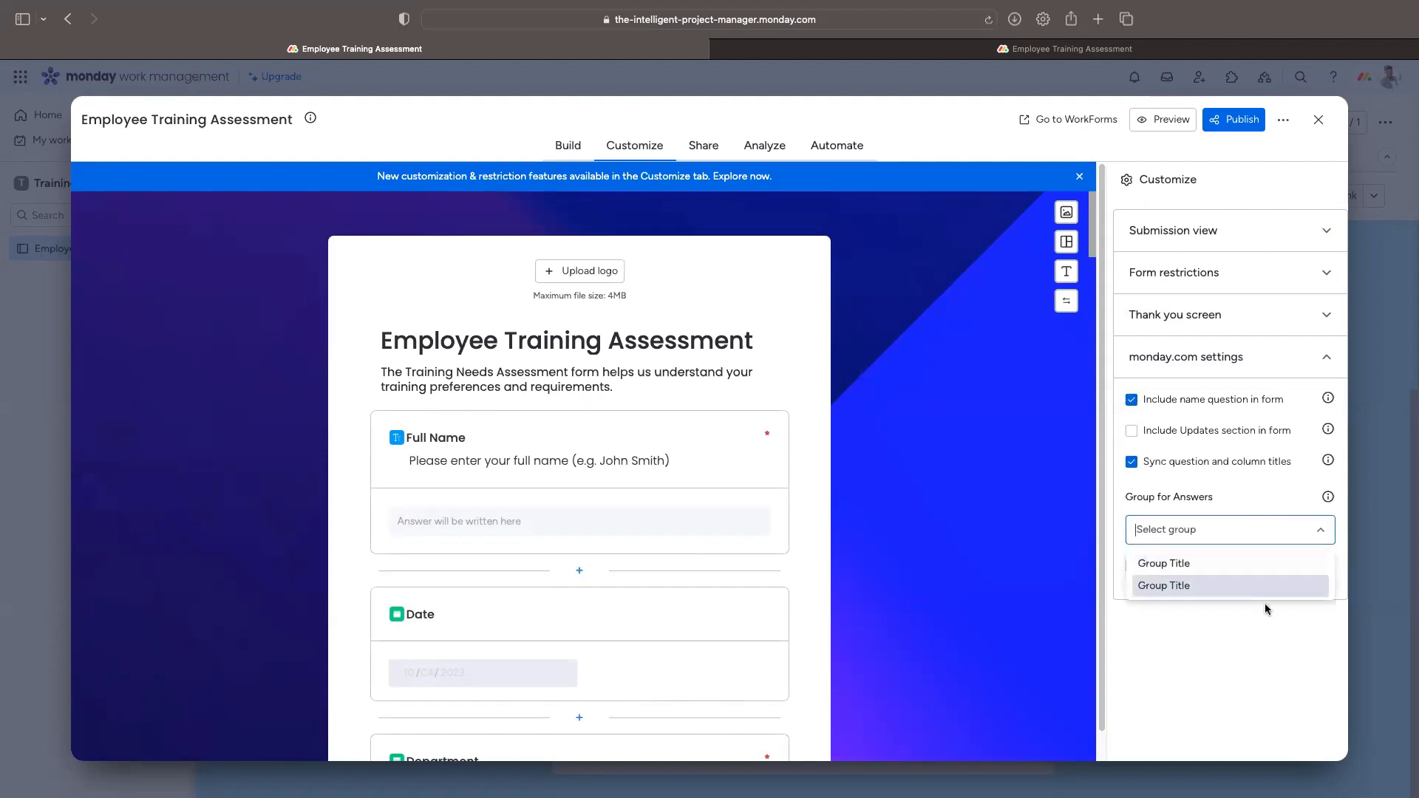
click(1172, 564)
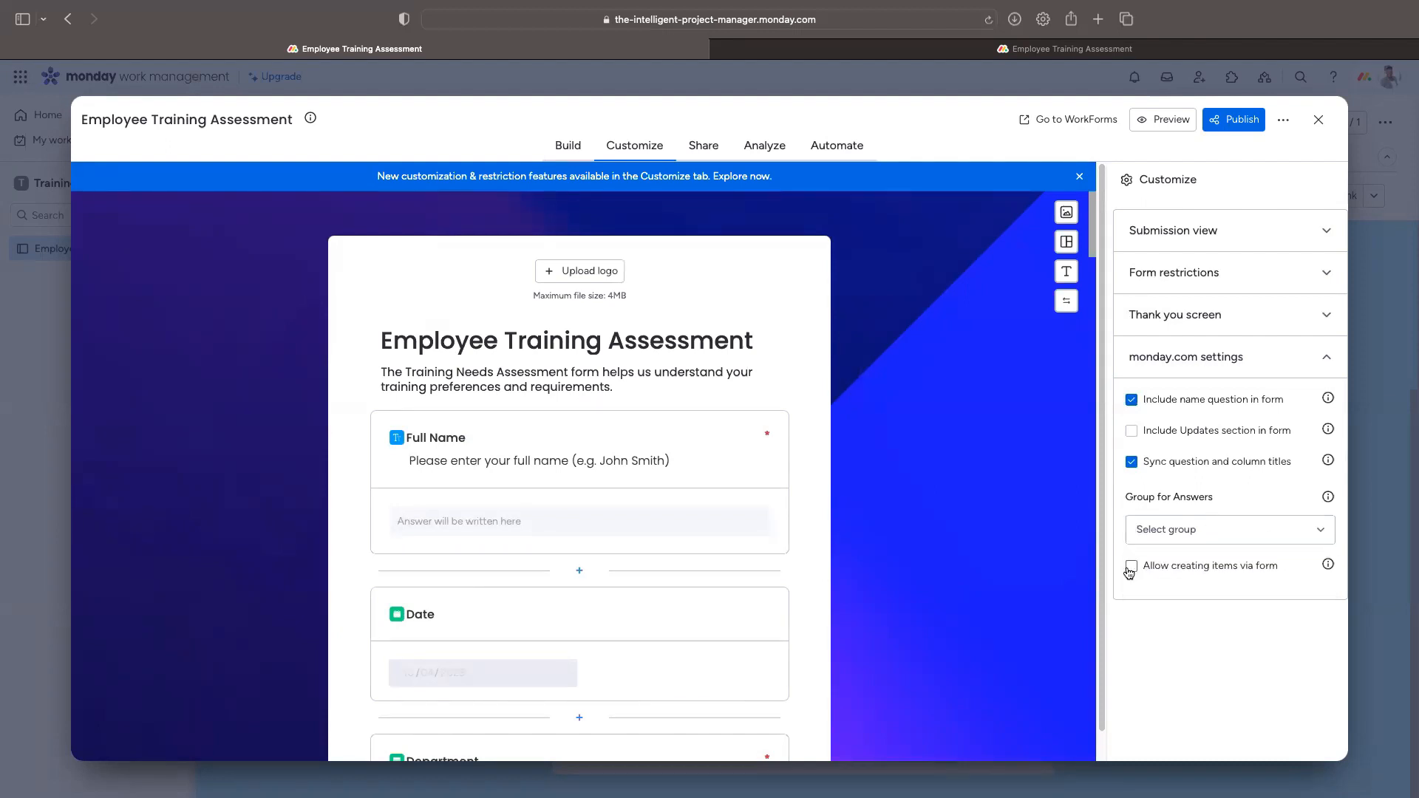
click(1131, 567)
click(1229, 119)
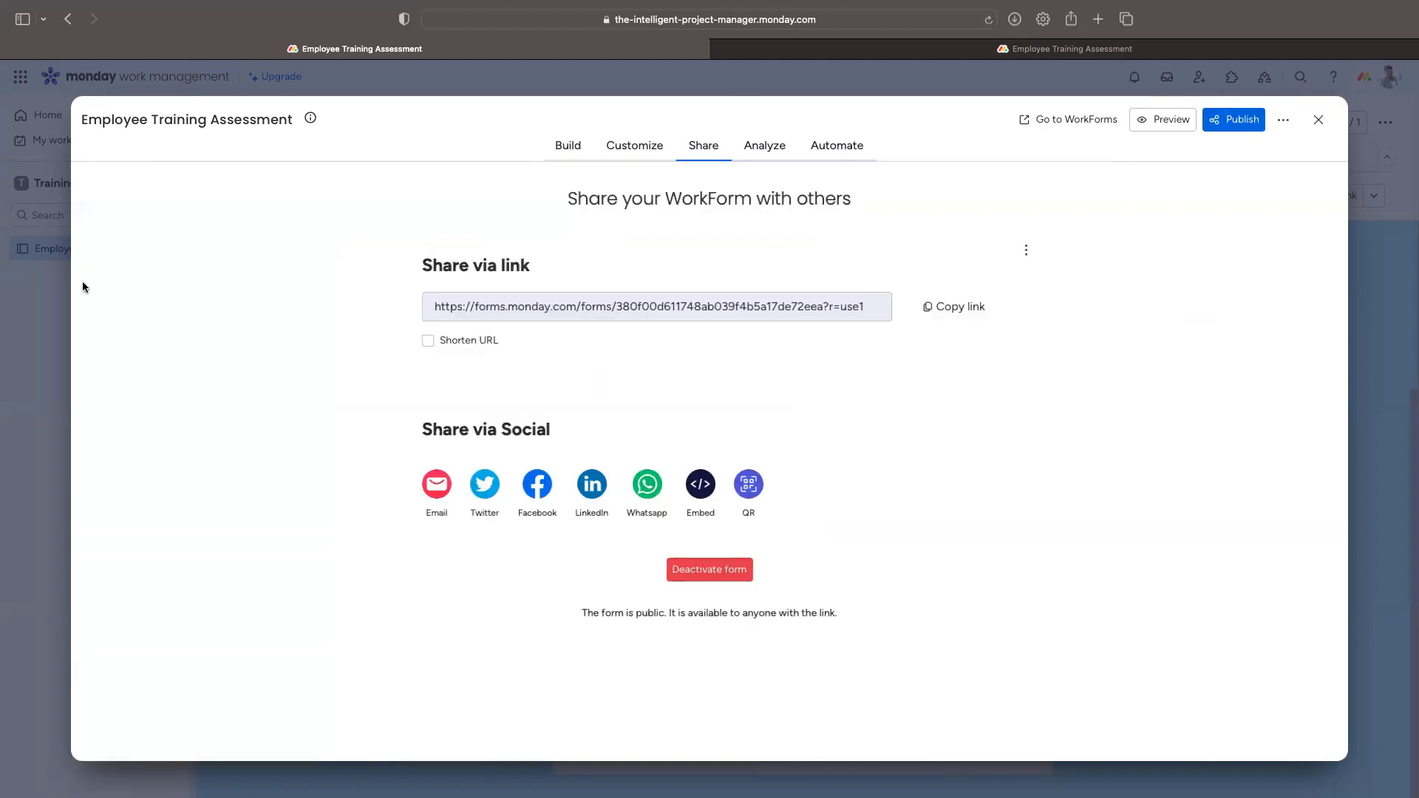
Step: Close the form editor and rename the board groups Resolved Requests and Active Requests
click(1318, 120)
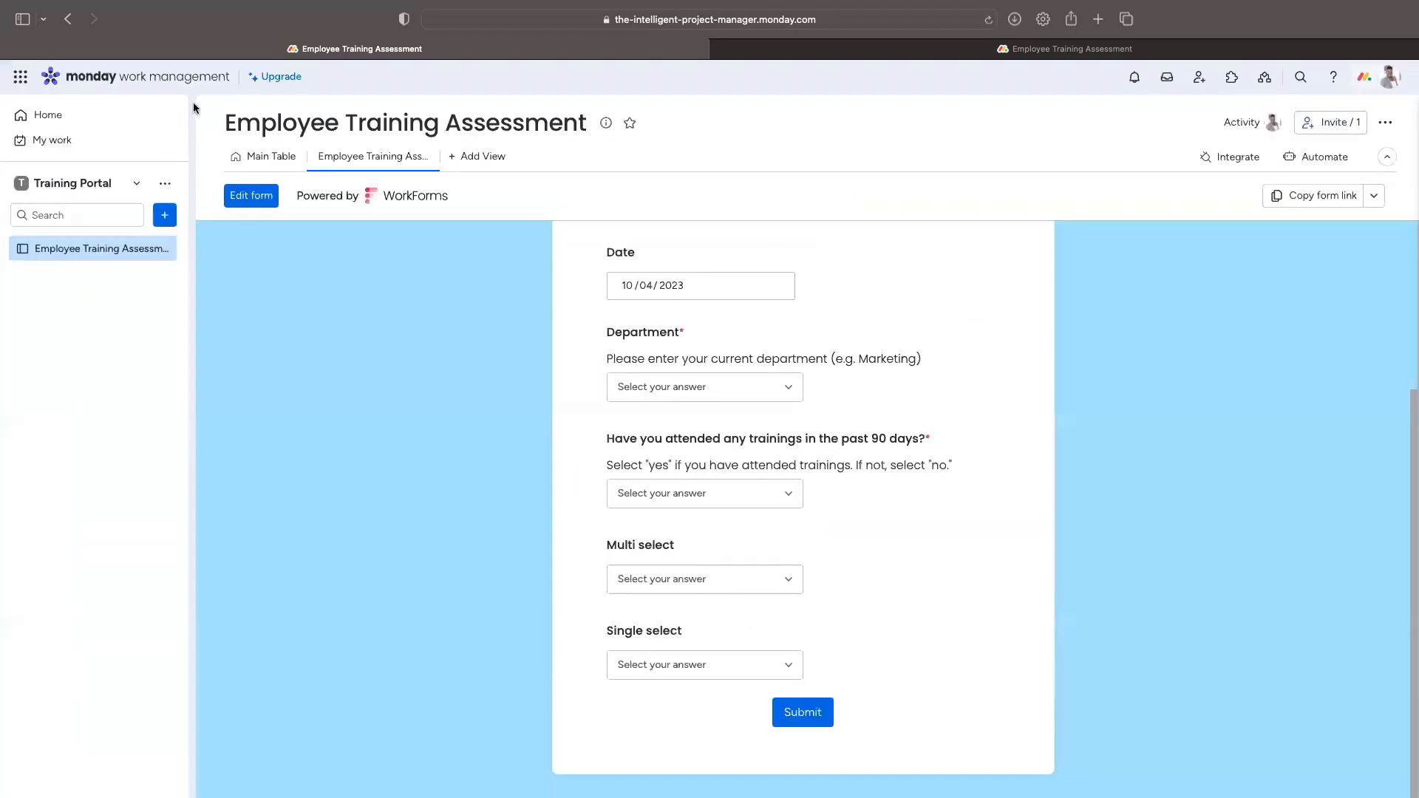
click(256, 156)
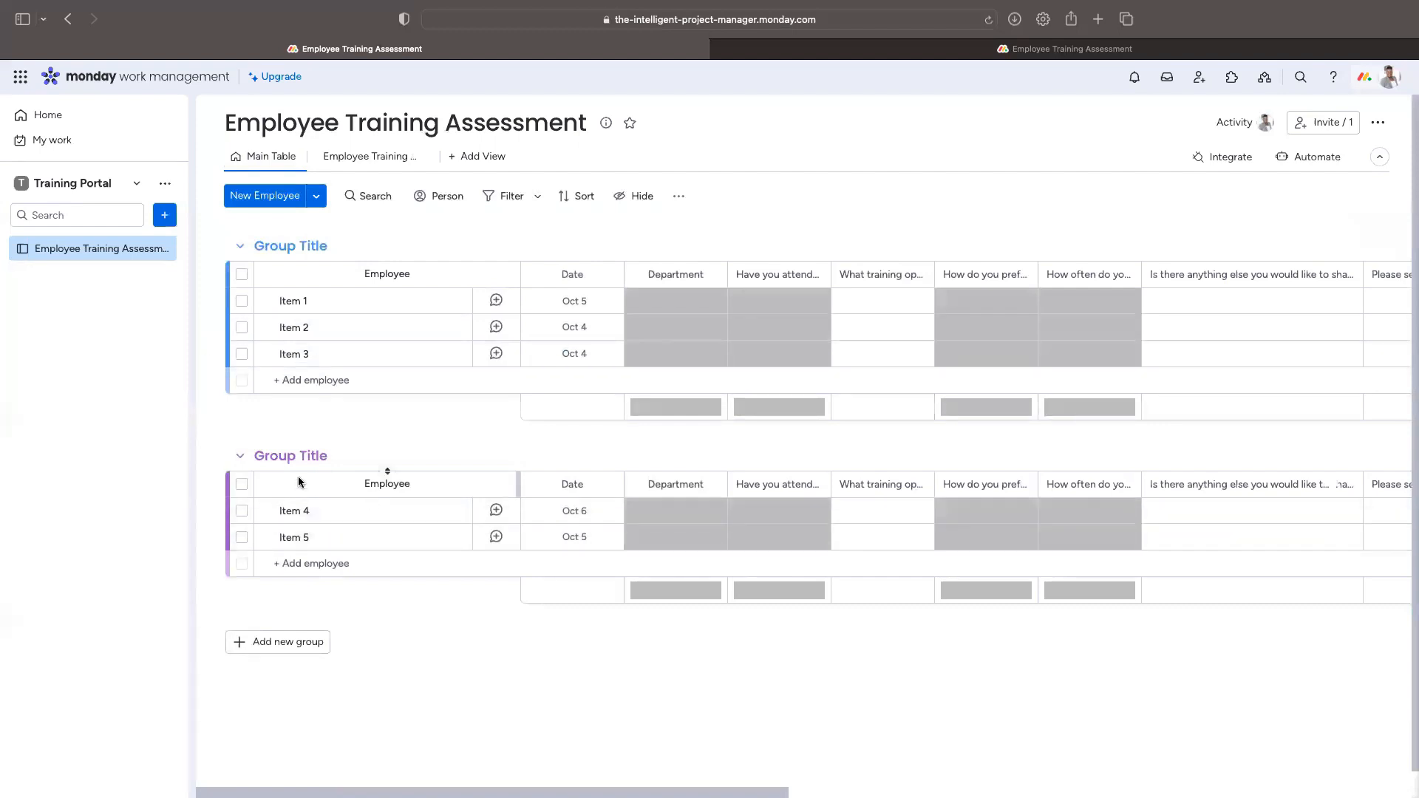
double_click(287, 457)
text(Resolved)
key(shift+super+Right)
text(REque)
key(BackSpace)
key(BackSpace)
key(BackSpace)
text(quests)
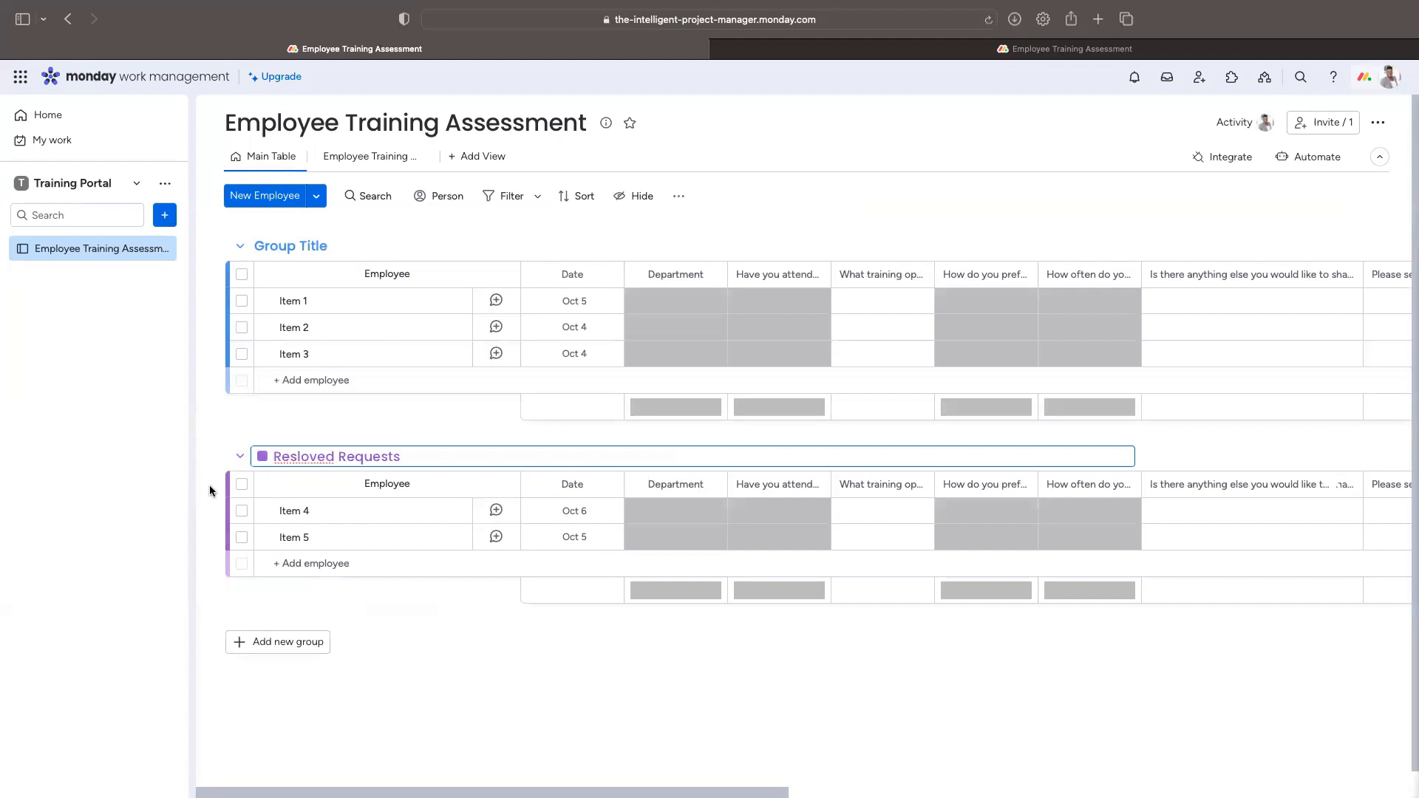
double_click(293, 459)
text(Resolved)
click(290, 246)
text(Active Requests)
key(Return)
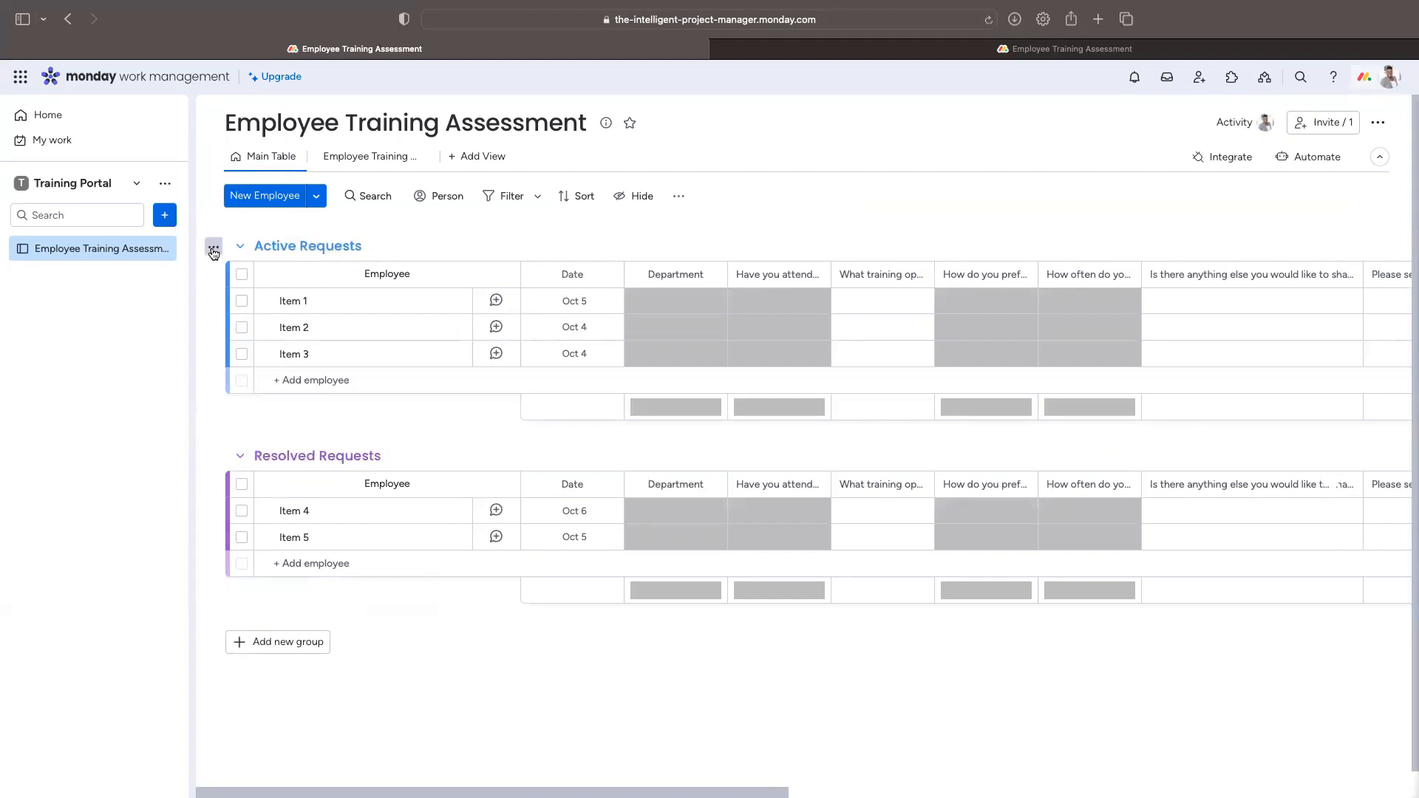
Step: Colour the Active Requests group dark green and the Resolved Requests group dark grey
click(271, 245)
click(262, 246)
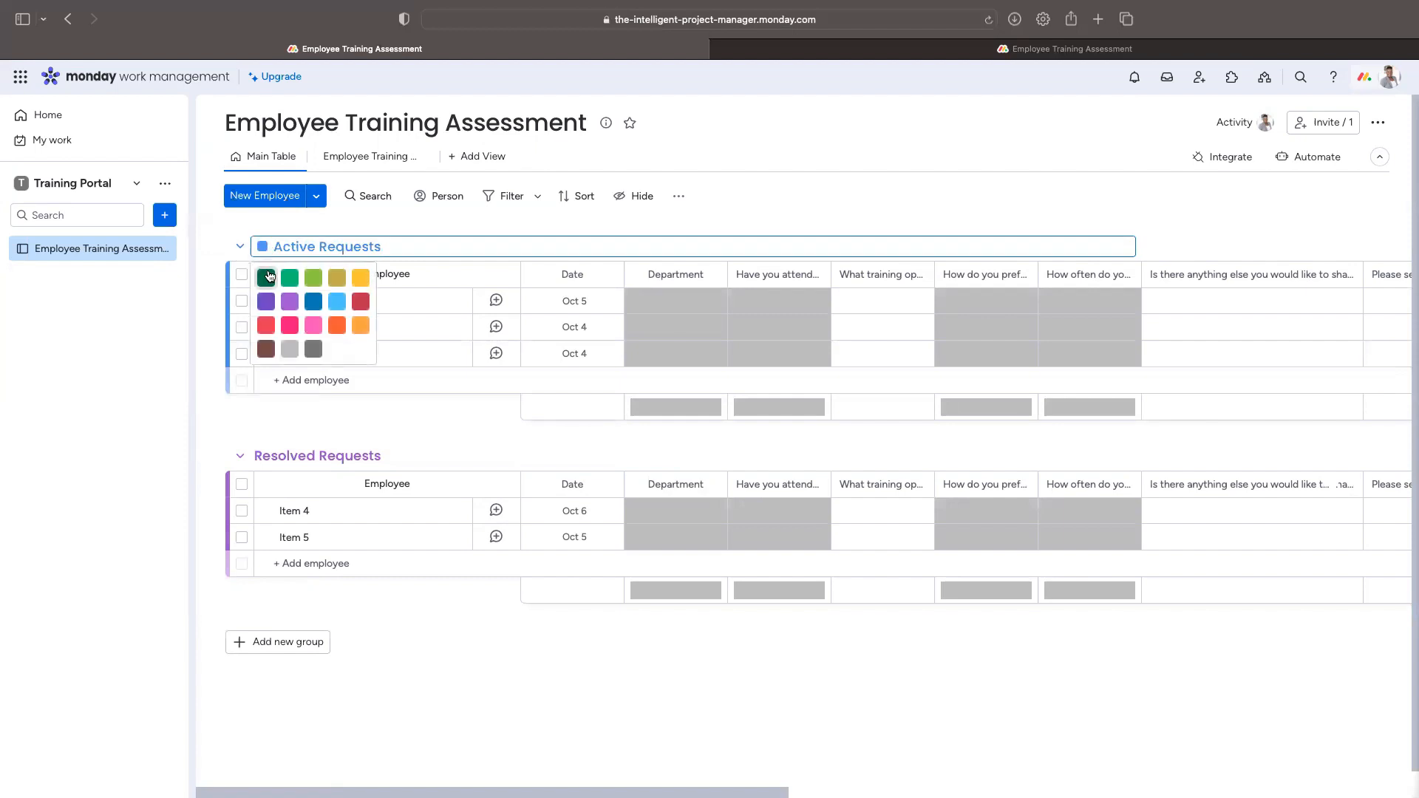
click(268, 277)
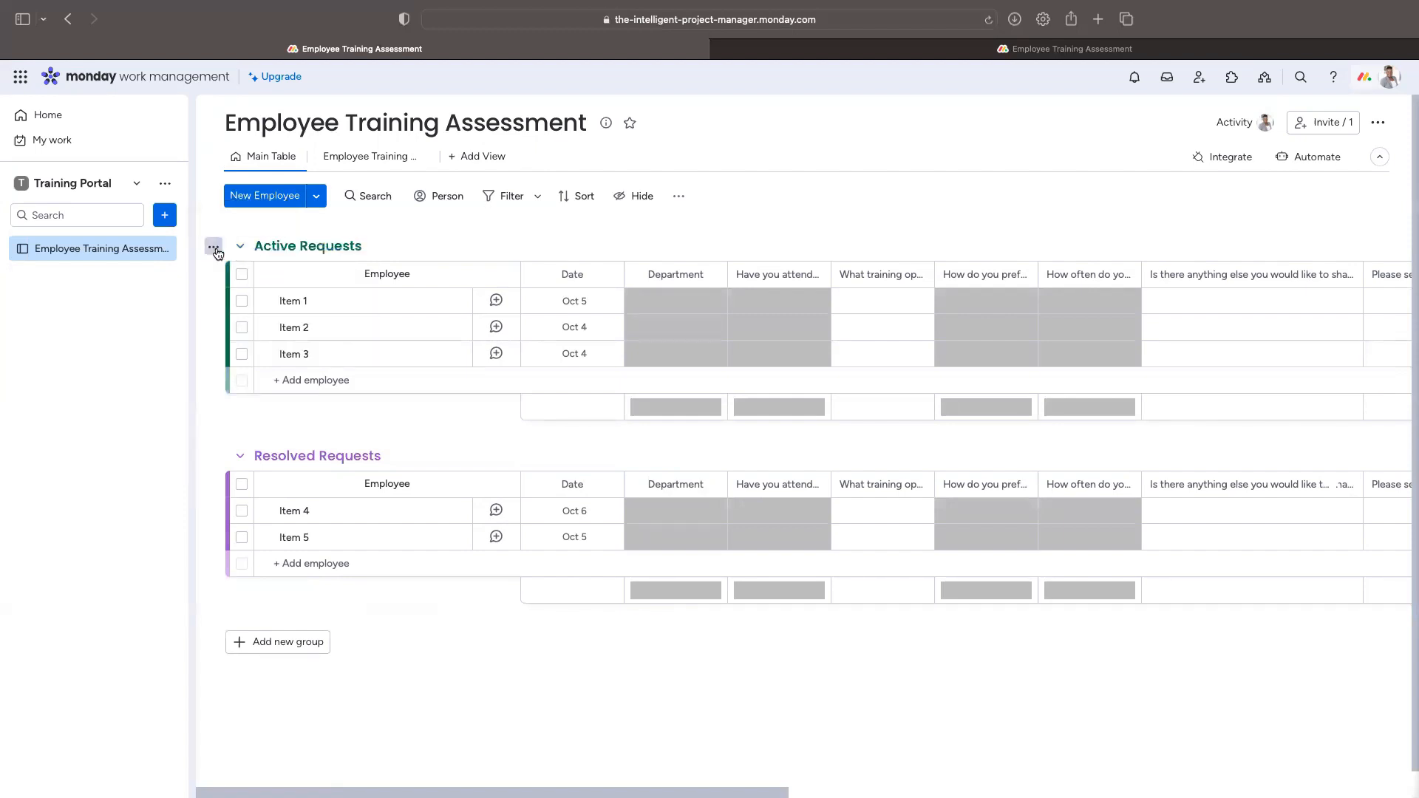
click(214, 248)
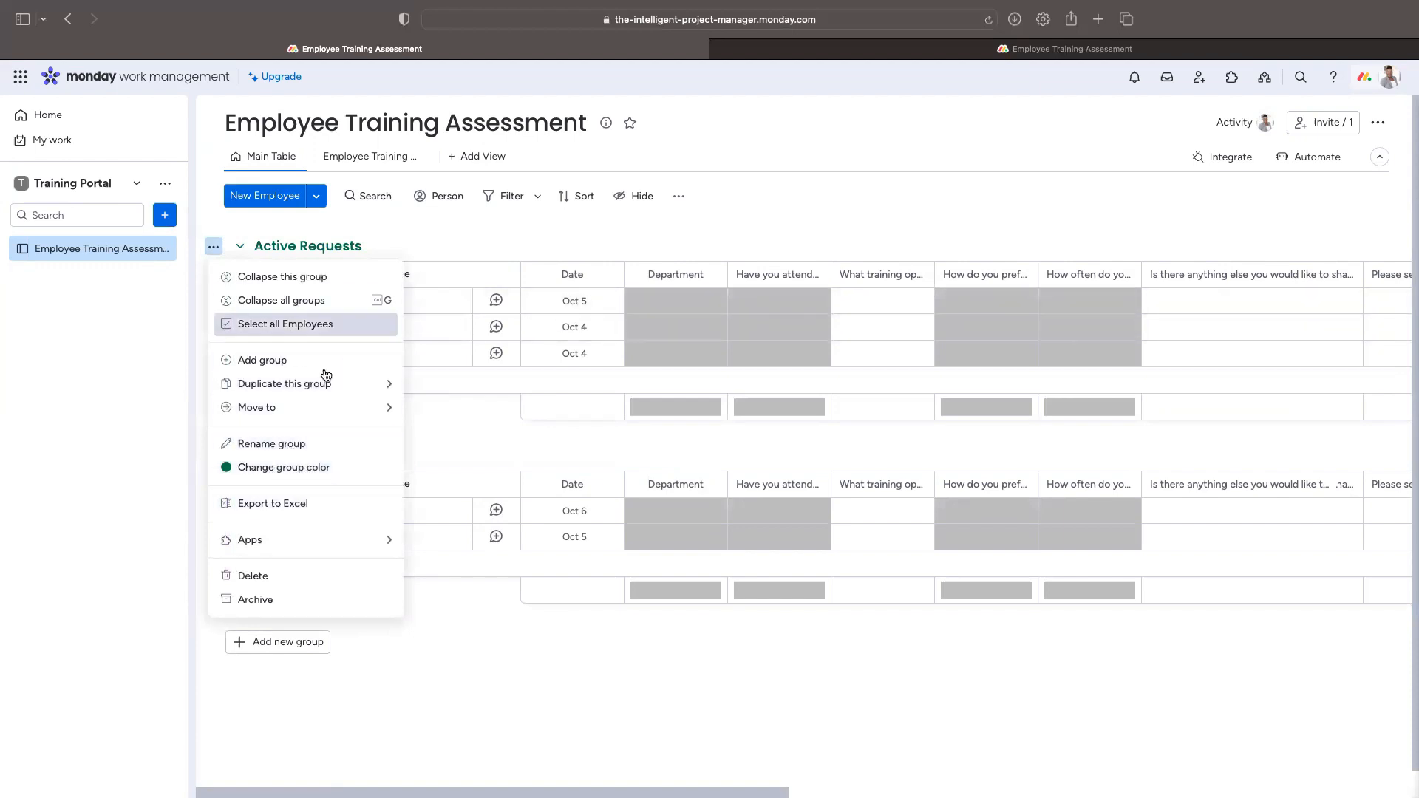
click(457, 700)
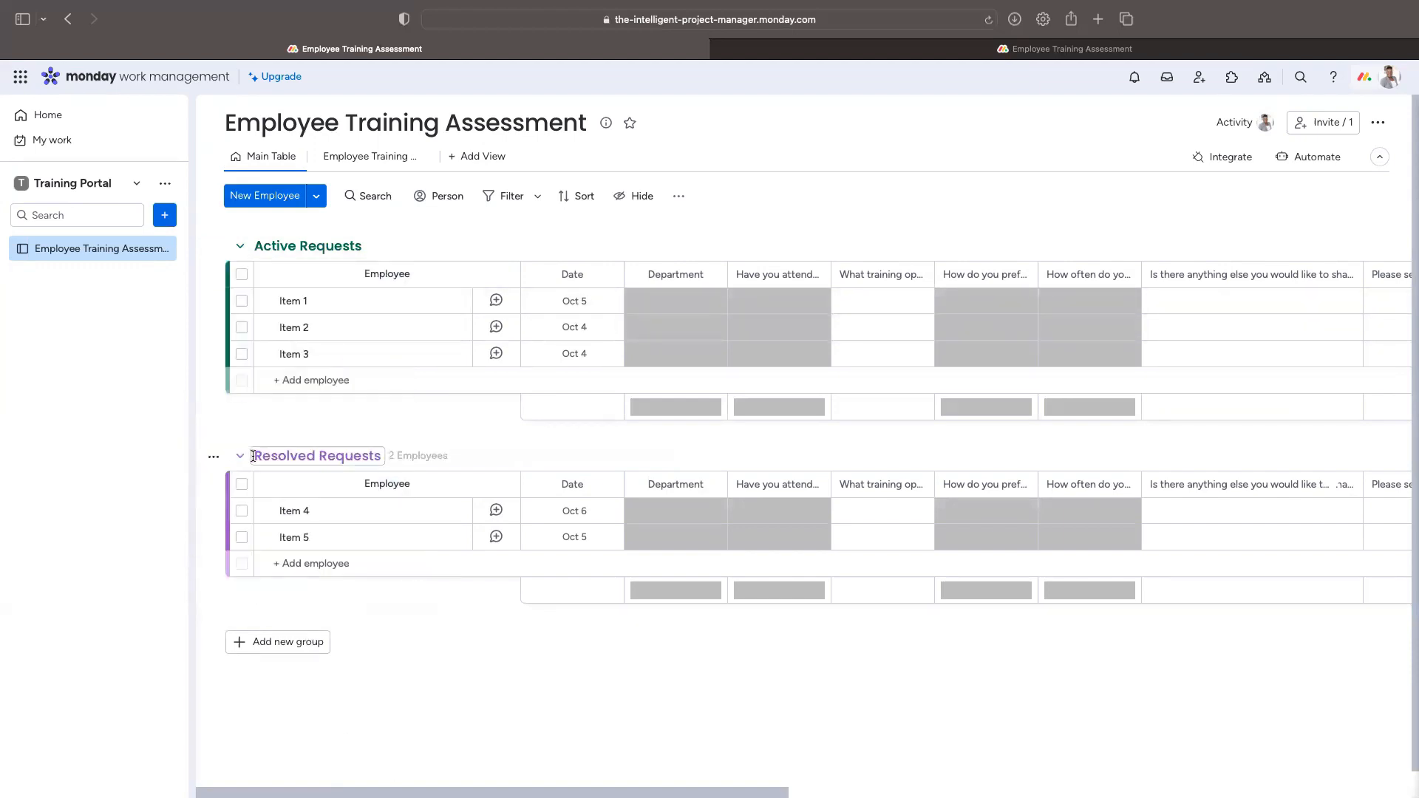
click(214, 457)
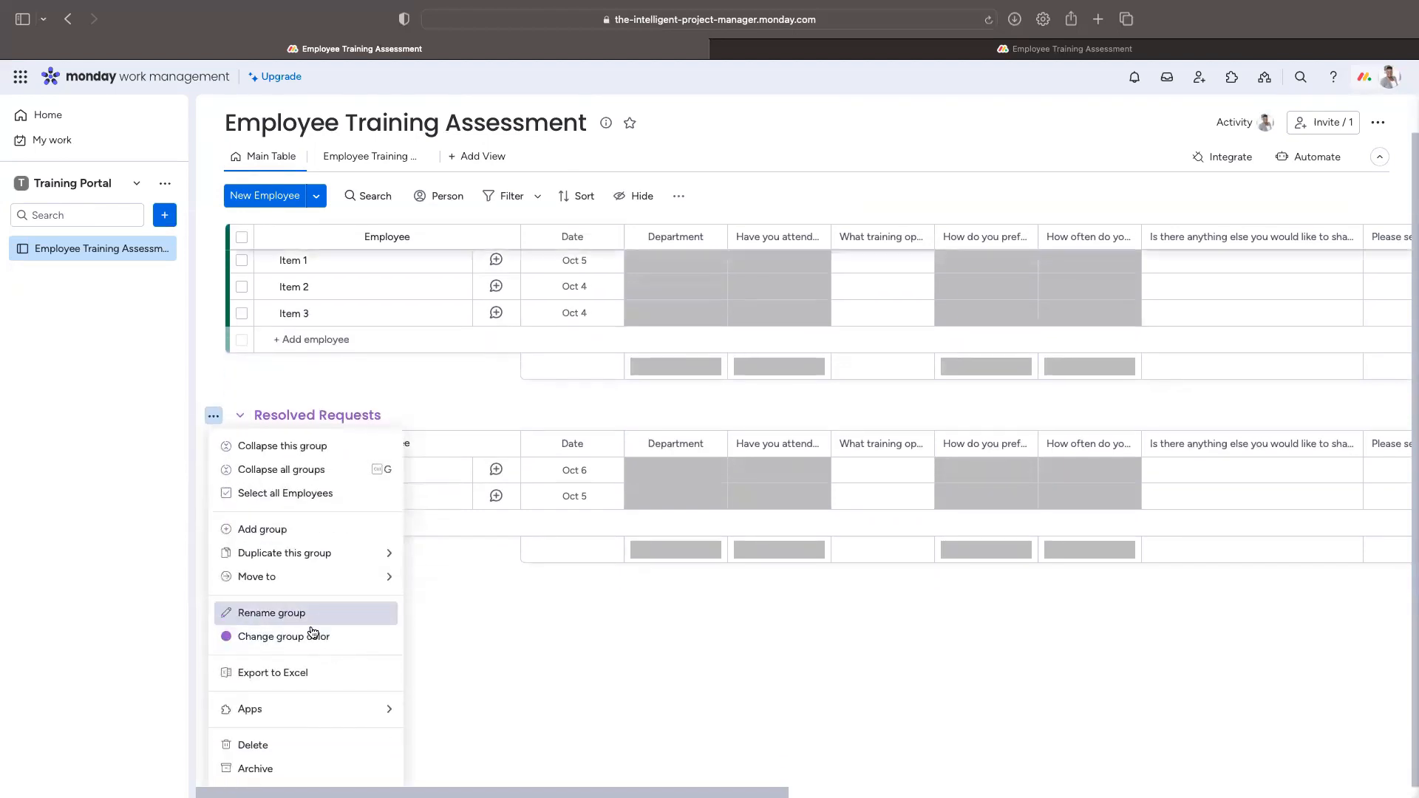
click(312, 636)
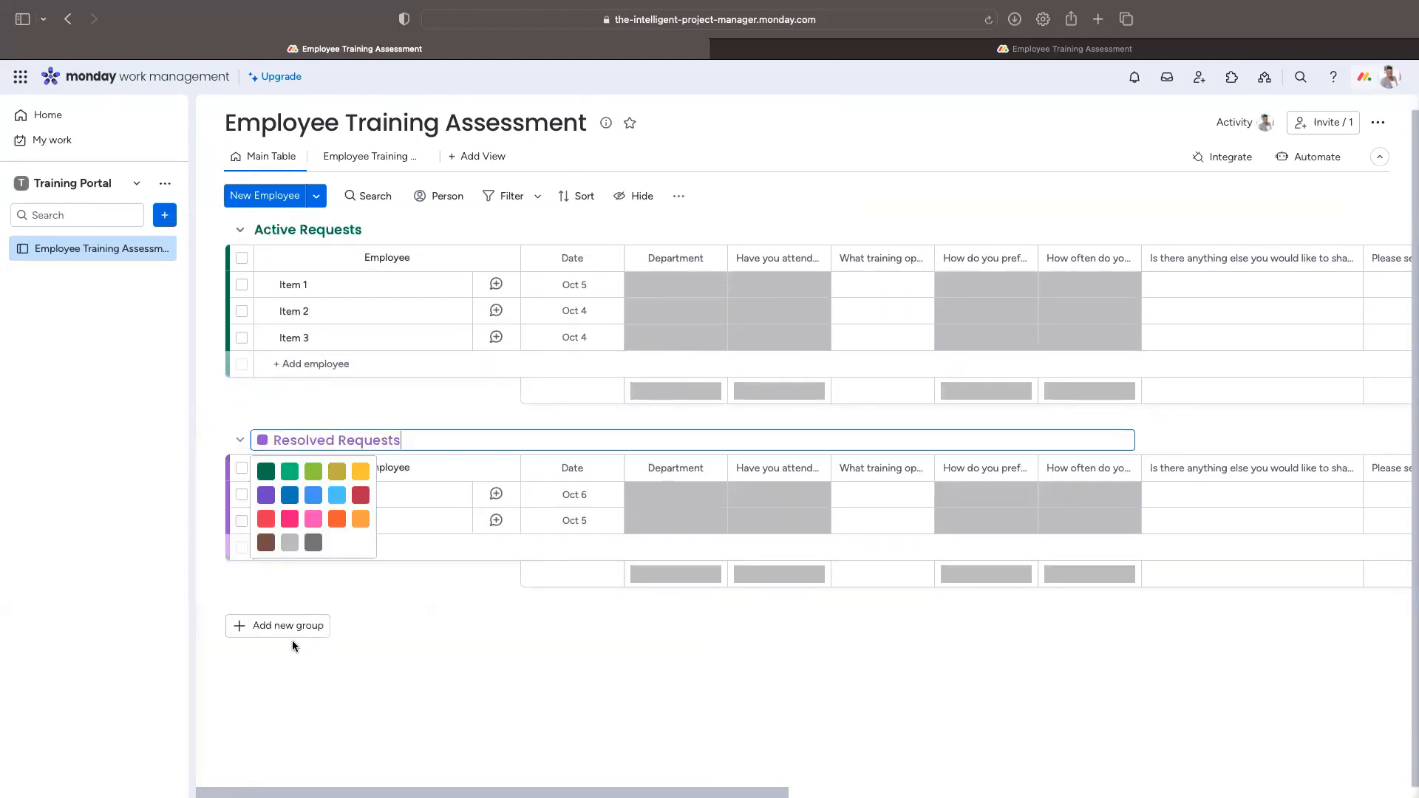
click(314, 544)
scroll(390, 724, up, 1)
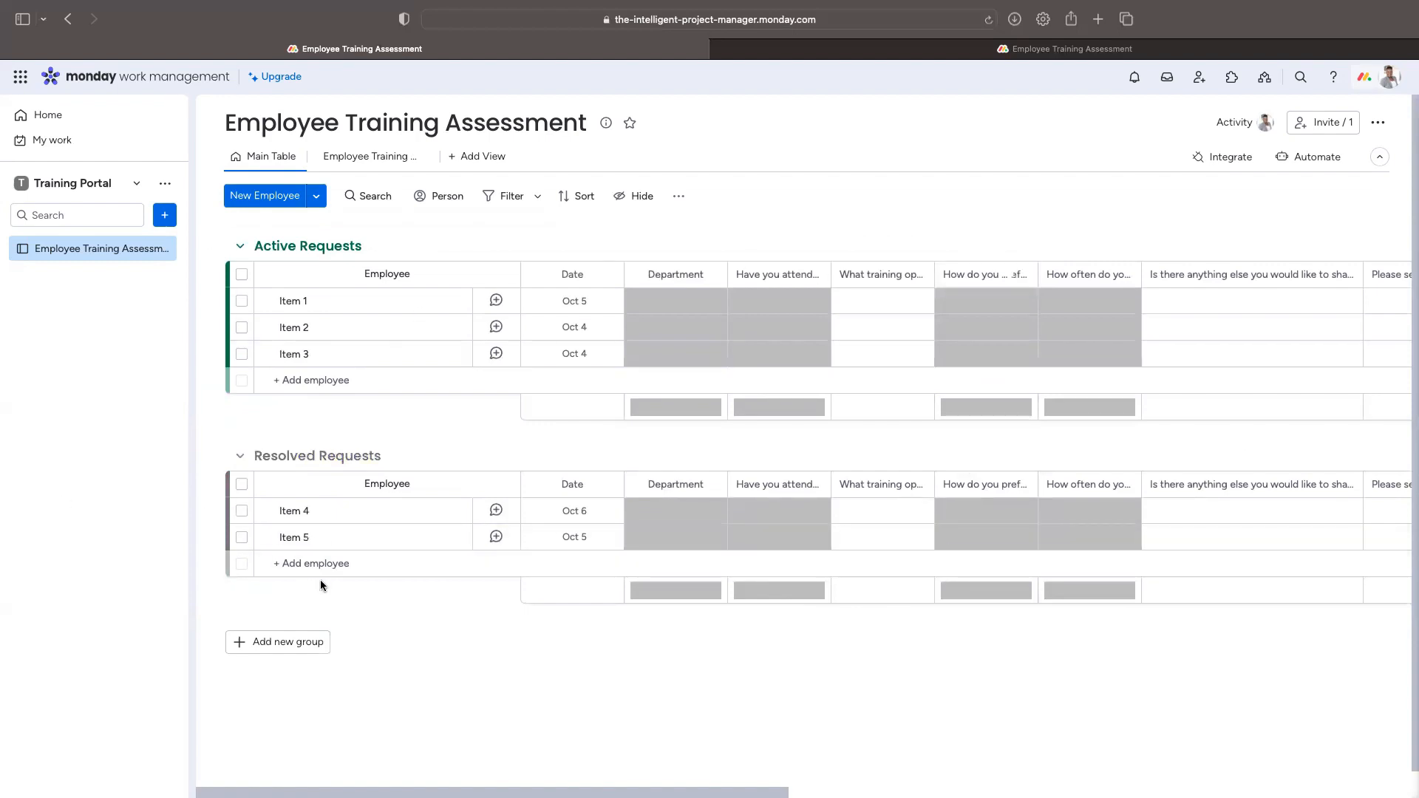
Step: Switch to the form view and scroll through the live Employee Training Assessment questions
click(369, 156)
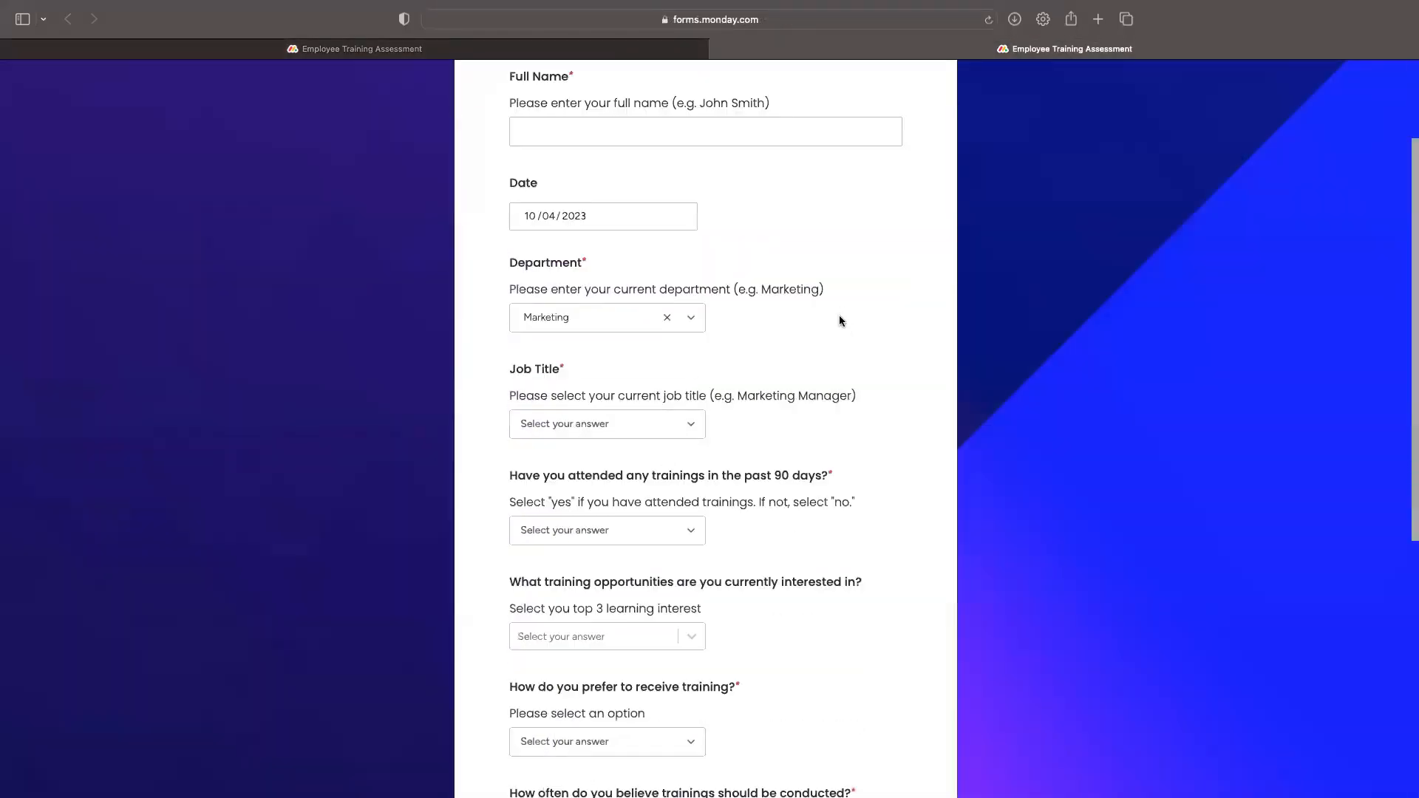
scroll(831, 530, down, 6)
scroll(831, 530, up, 8)
scroll(831, 530, down, 10)
scroll(831, 530, up, 10)
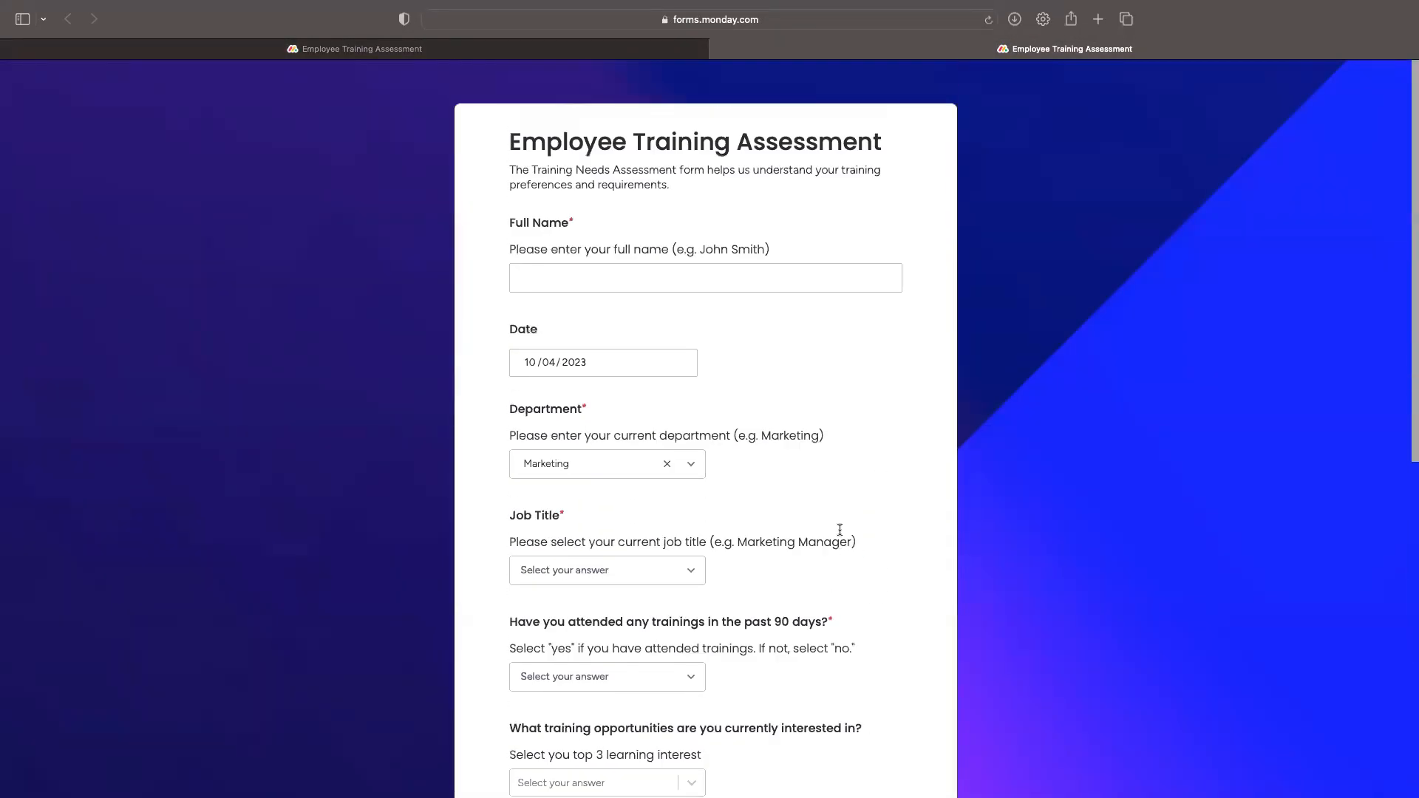
scroll(840, 532, down, 2)
scroll(840, 532, down, 5)
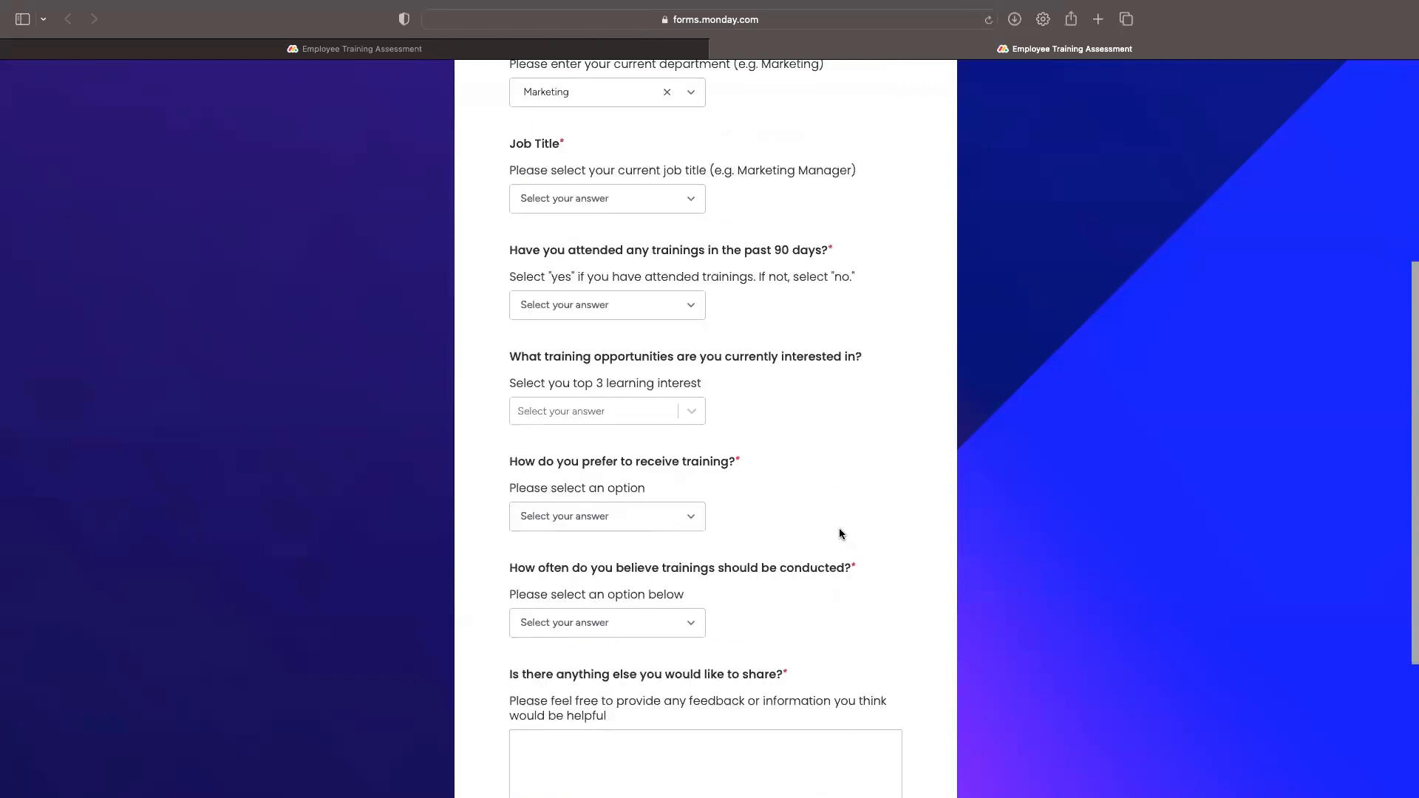
scroll(840, 533, down, 5)
scroll(848, 533, up, 1)
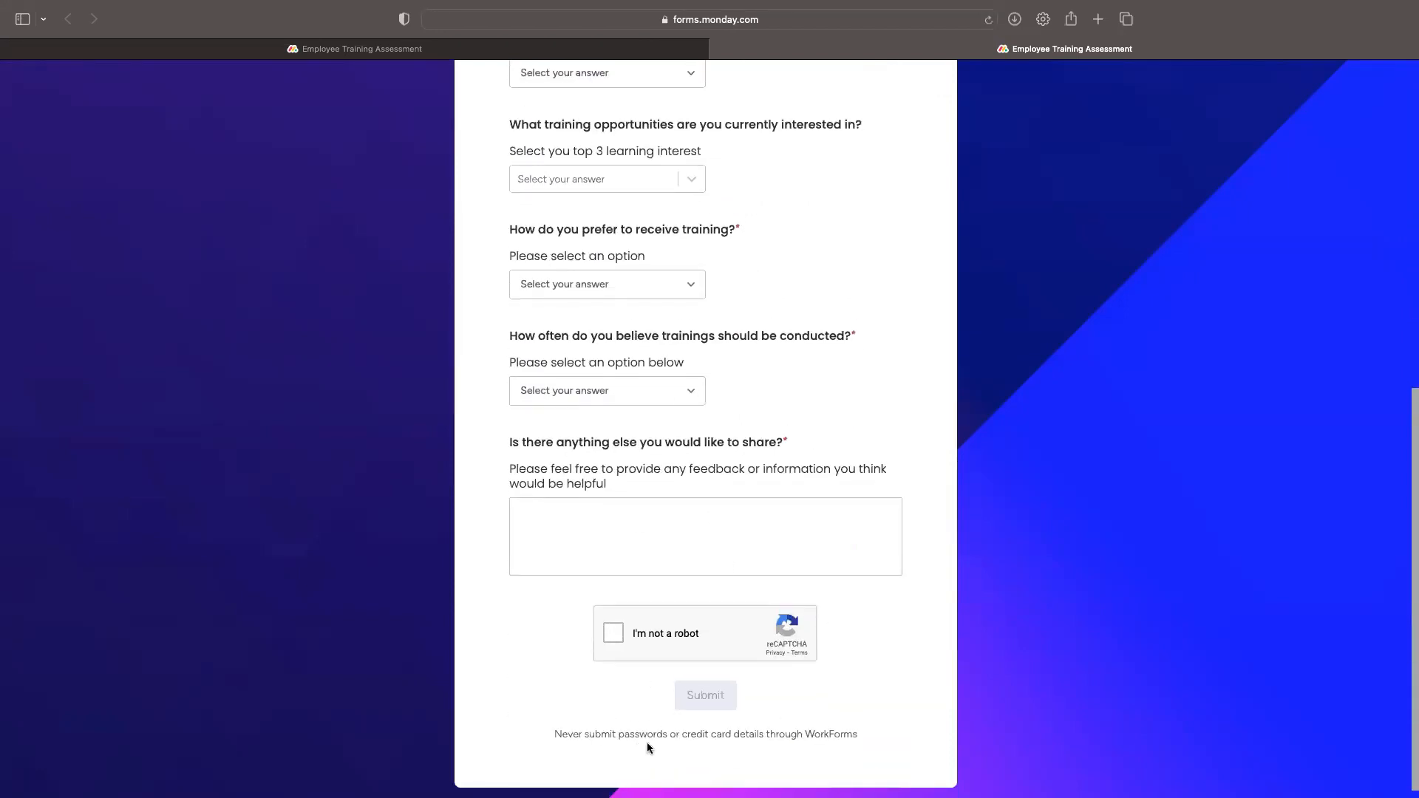
scroll(800, 709, up, 10)
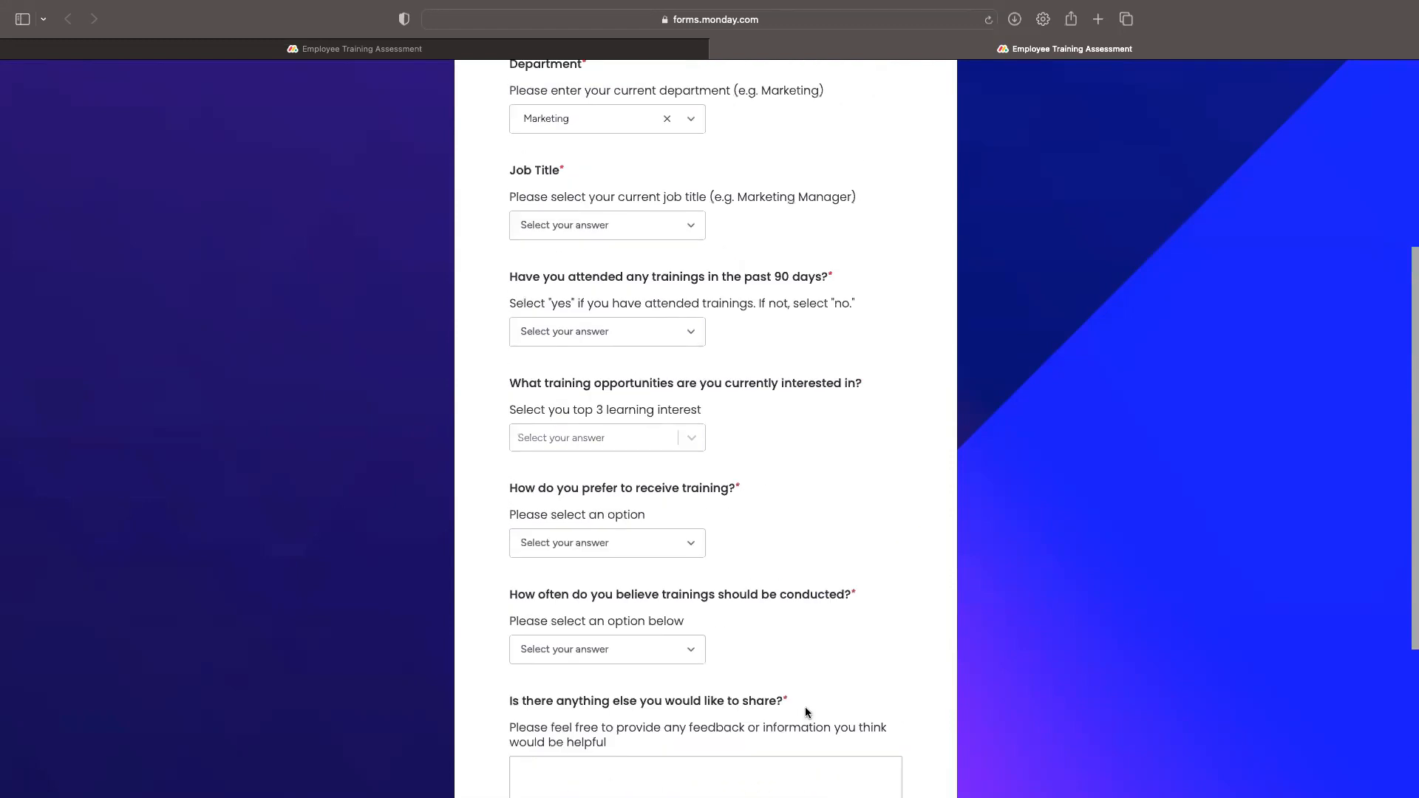
Step: Enter the respondent's full name and set the Date to 10/03/2023
click(636, 273)
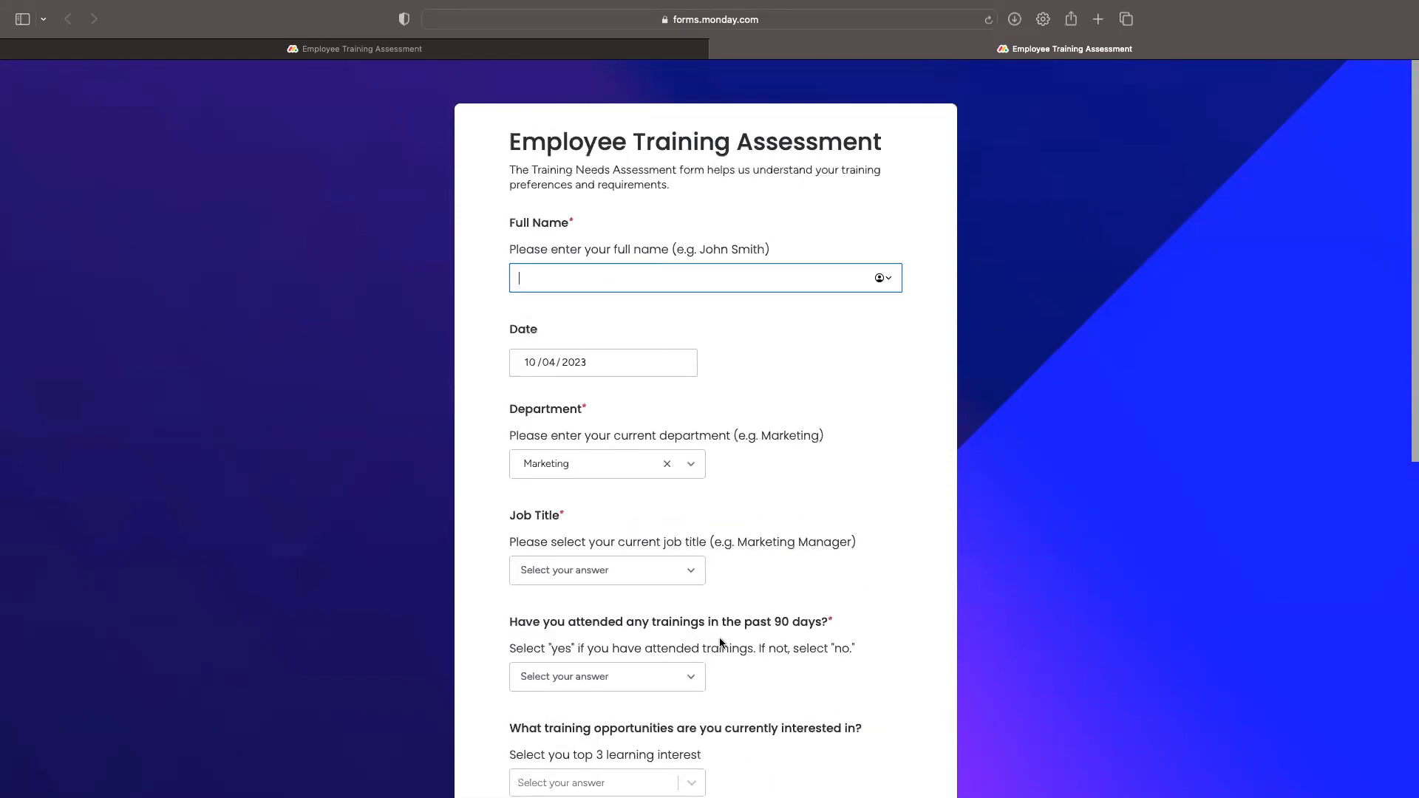
click(625, 370)
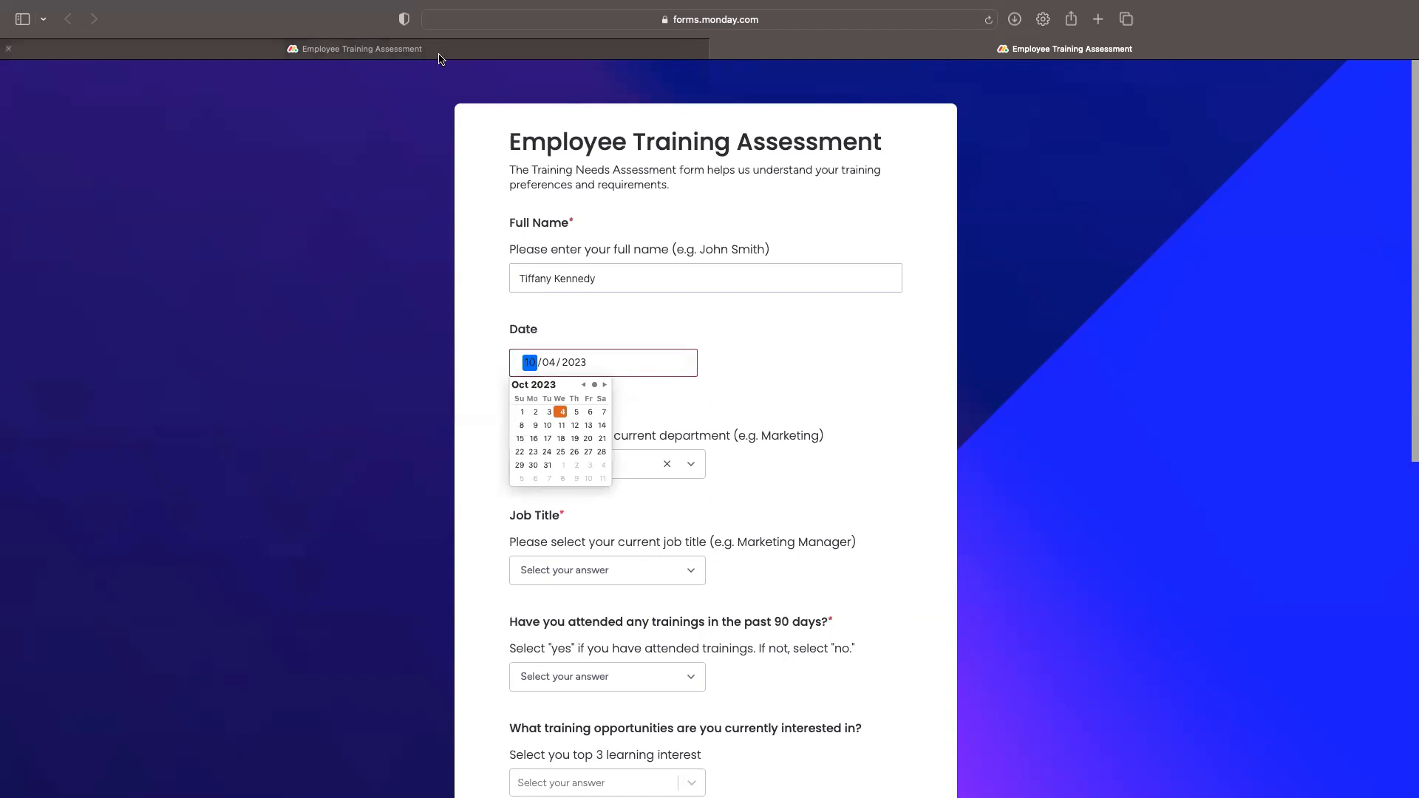
mouse_move(523, 49)
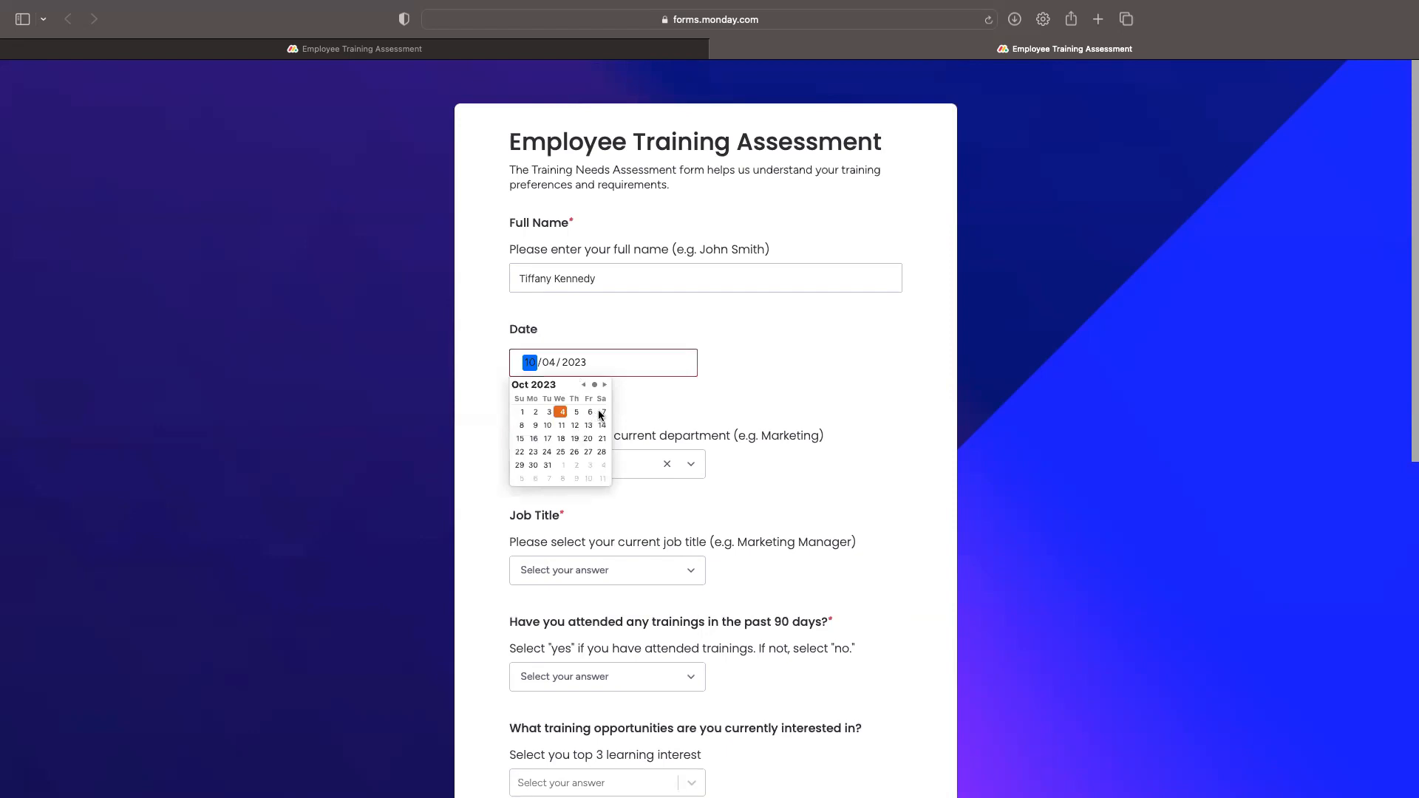
click(549, 412)
click(788, 395)
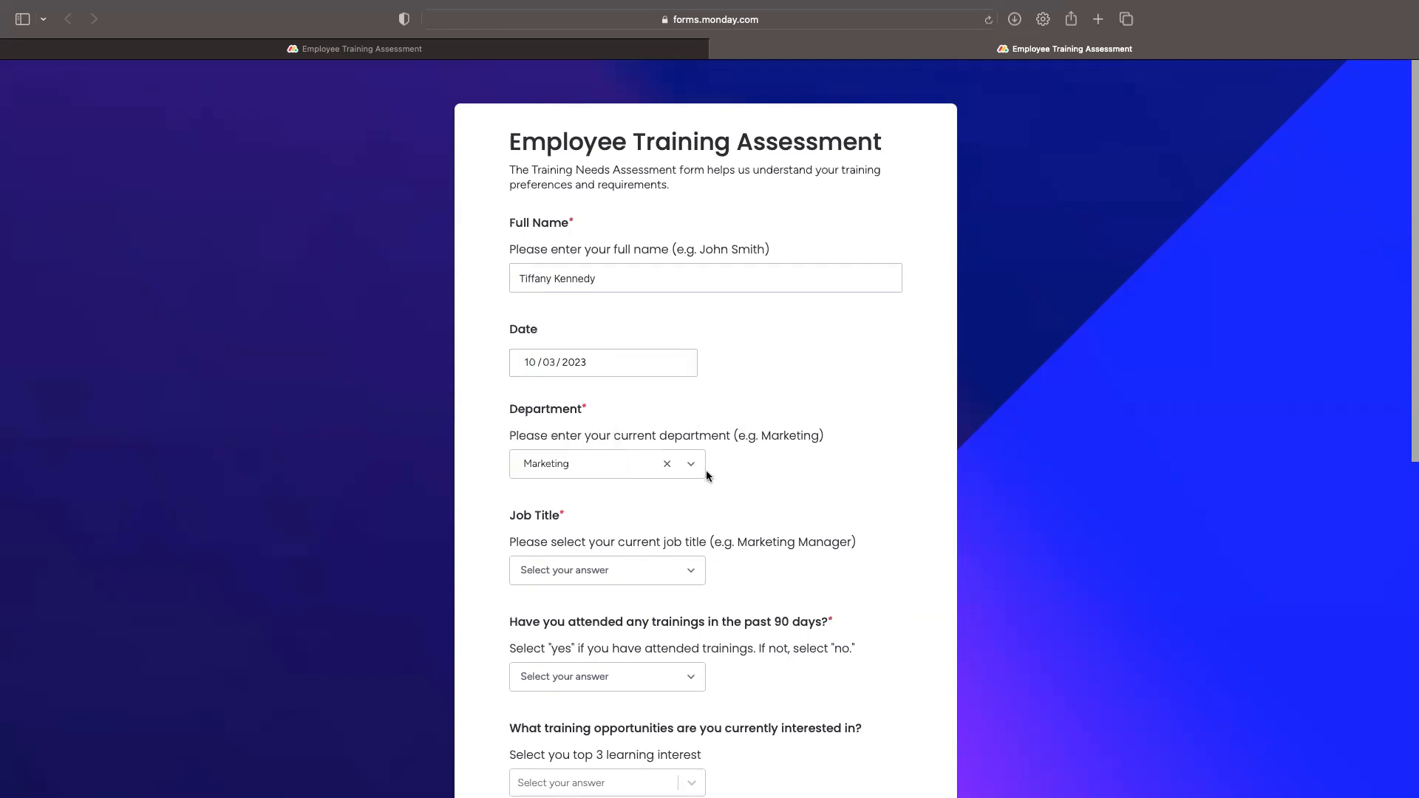
Step: Choose Sales as the Department and Sales Manager as the Job Title
click(613, 466)
click(548, 522)
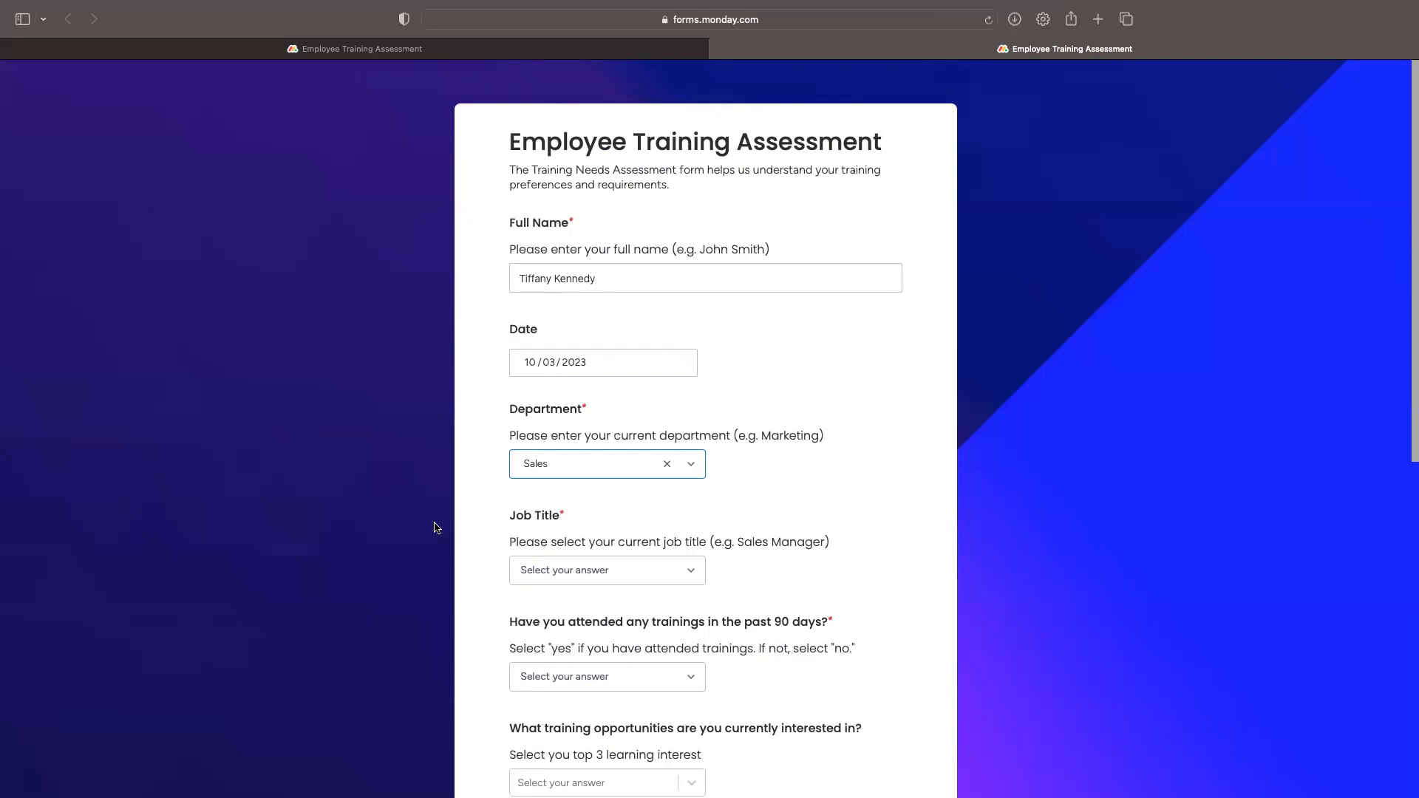
click(606, 570)
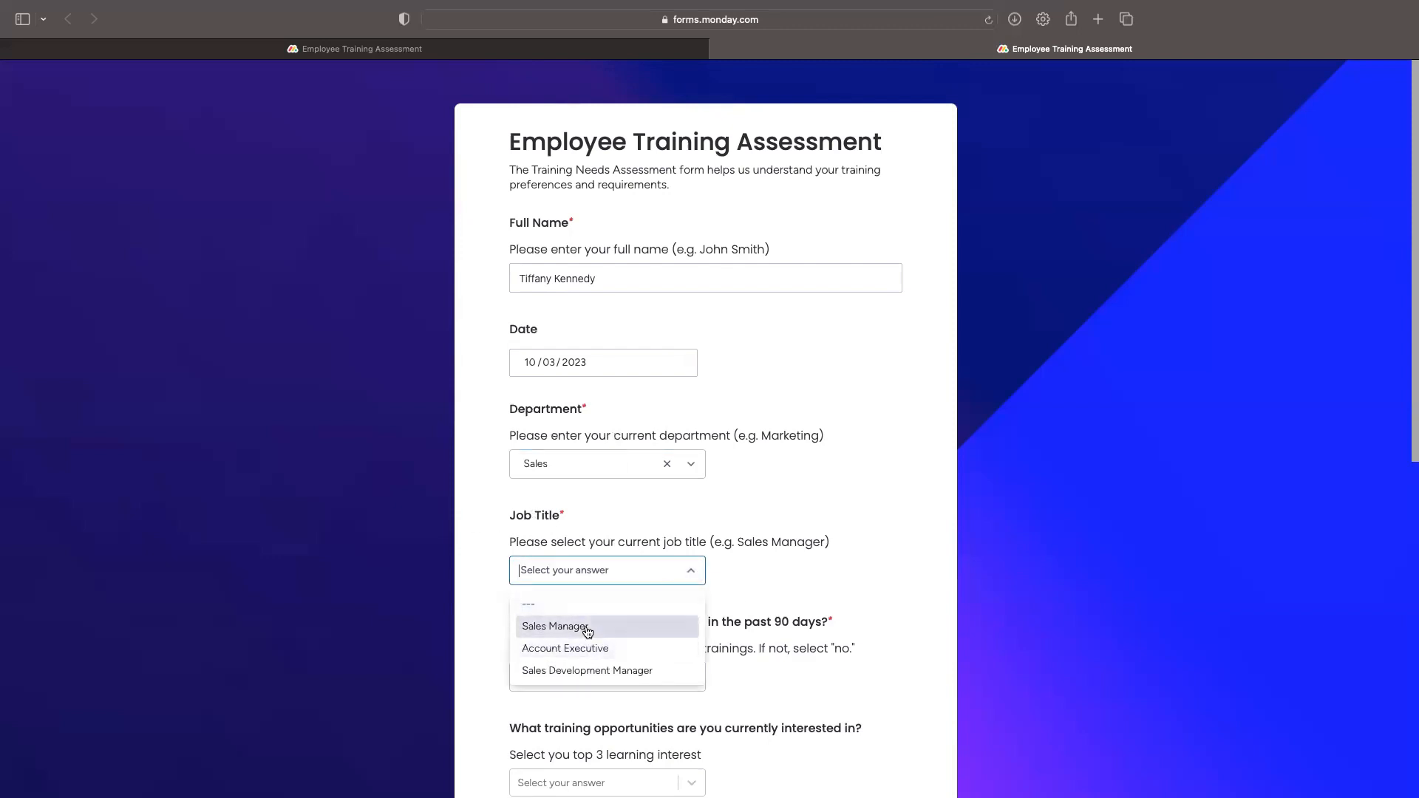
click(586, 625)
click(831, 605)
scroll(830, 601, down, 4)
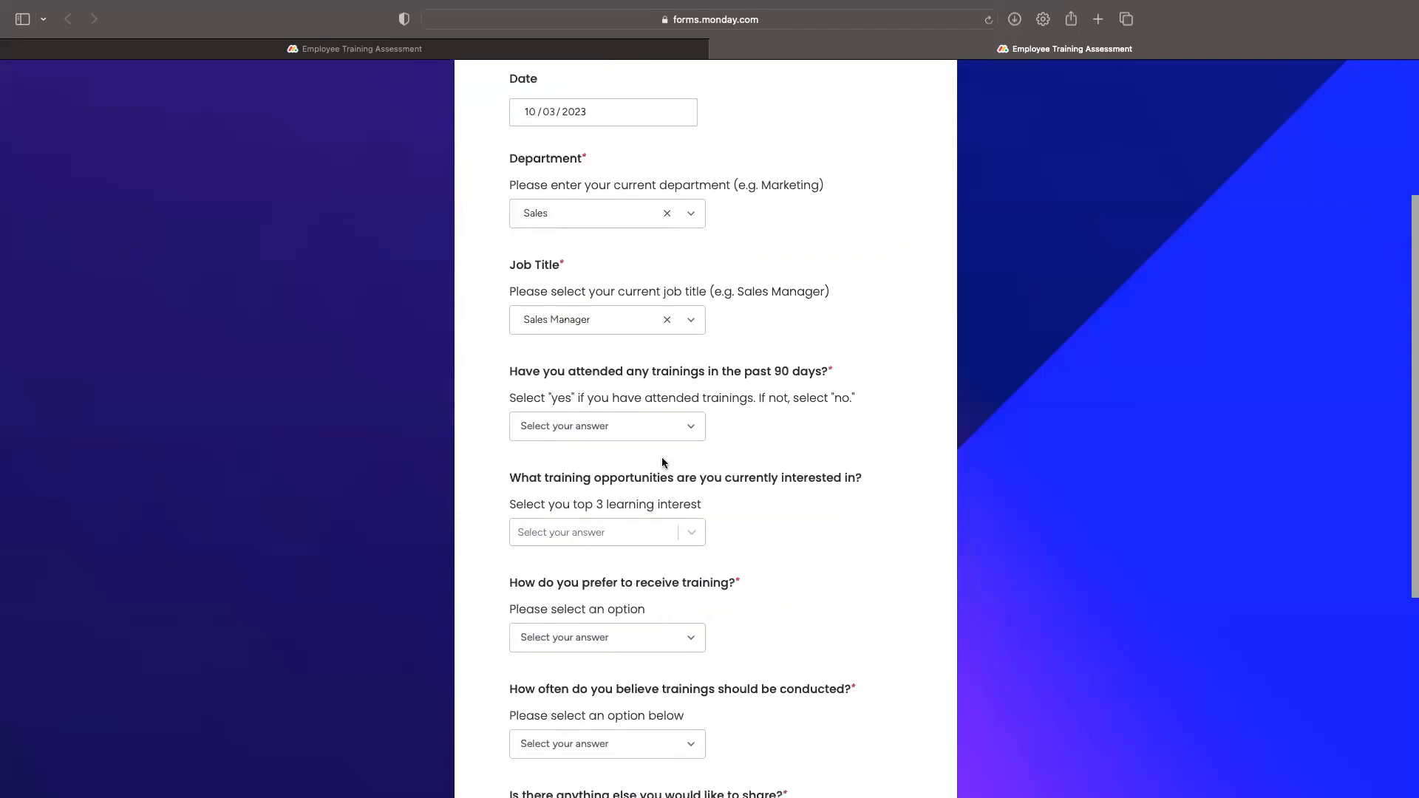
Step: Answer Yes to recent trainings and paste the example session line three times
click(653, 434)
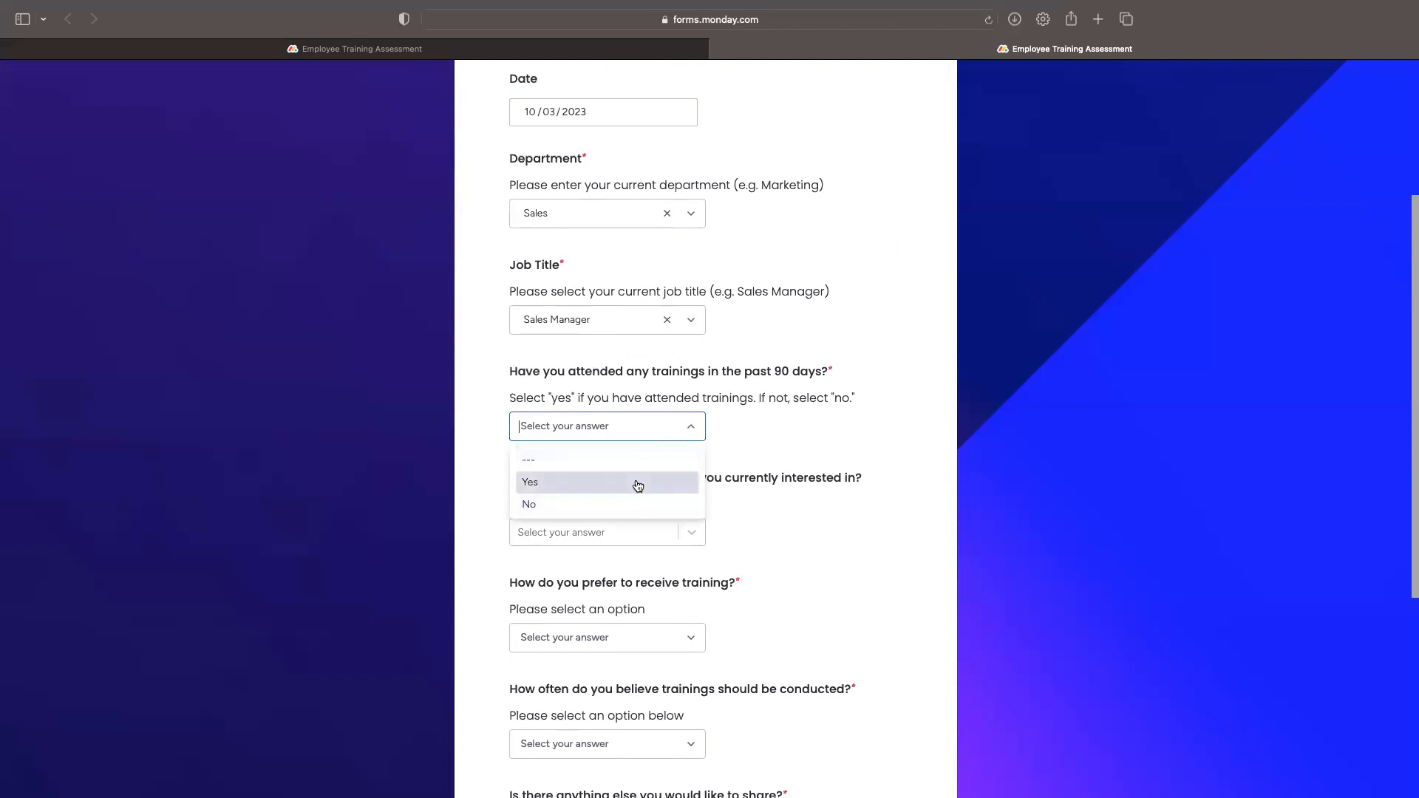
click(638, 482)
click(701, 572)
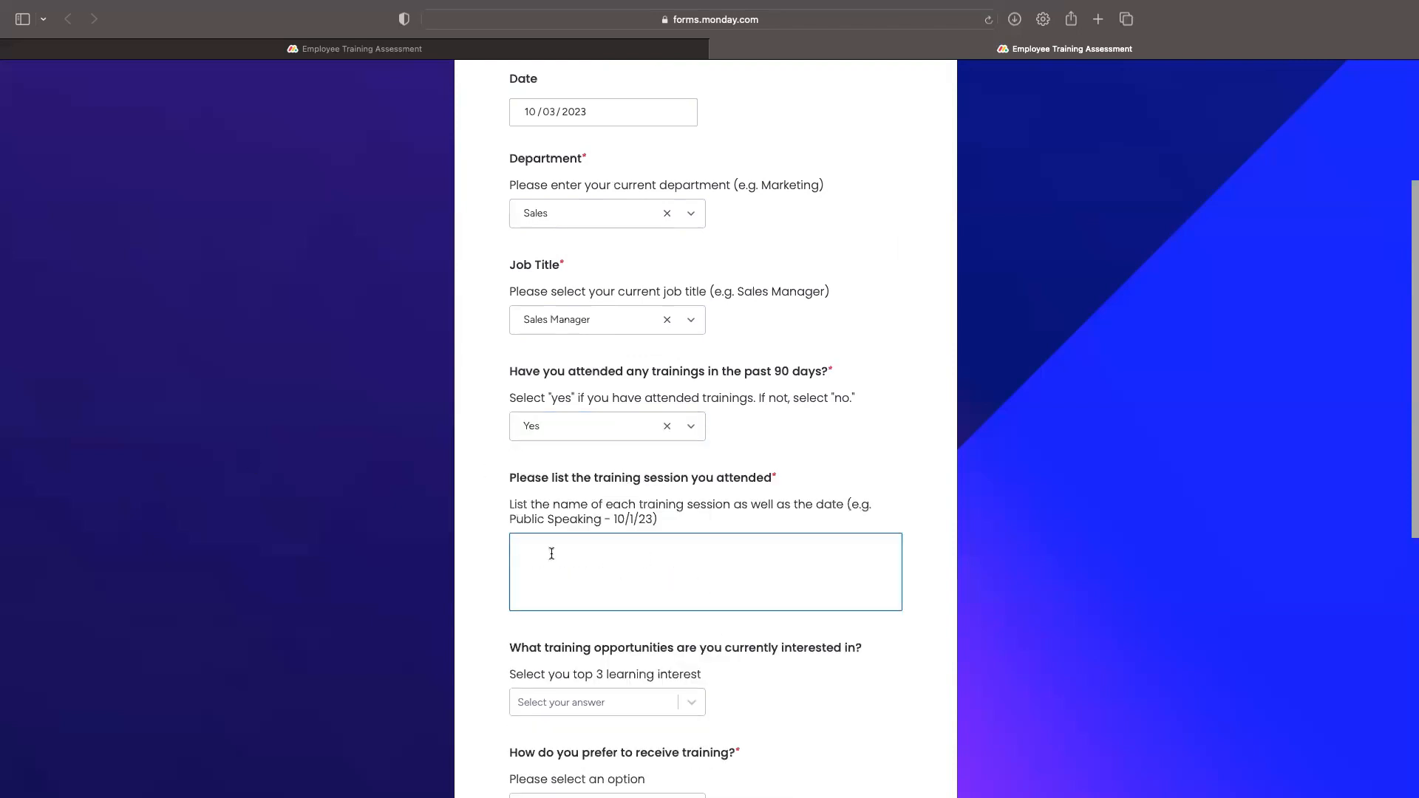
drag(509, 521, 652, 518)
key(super+c)
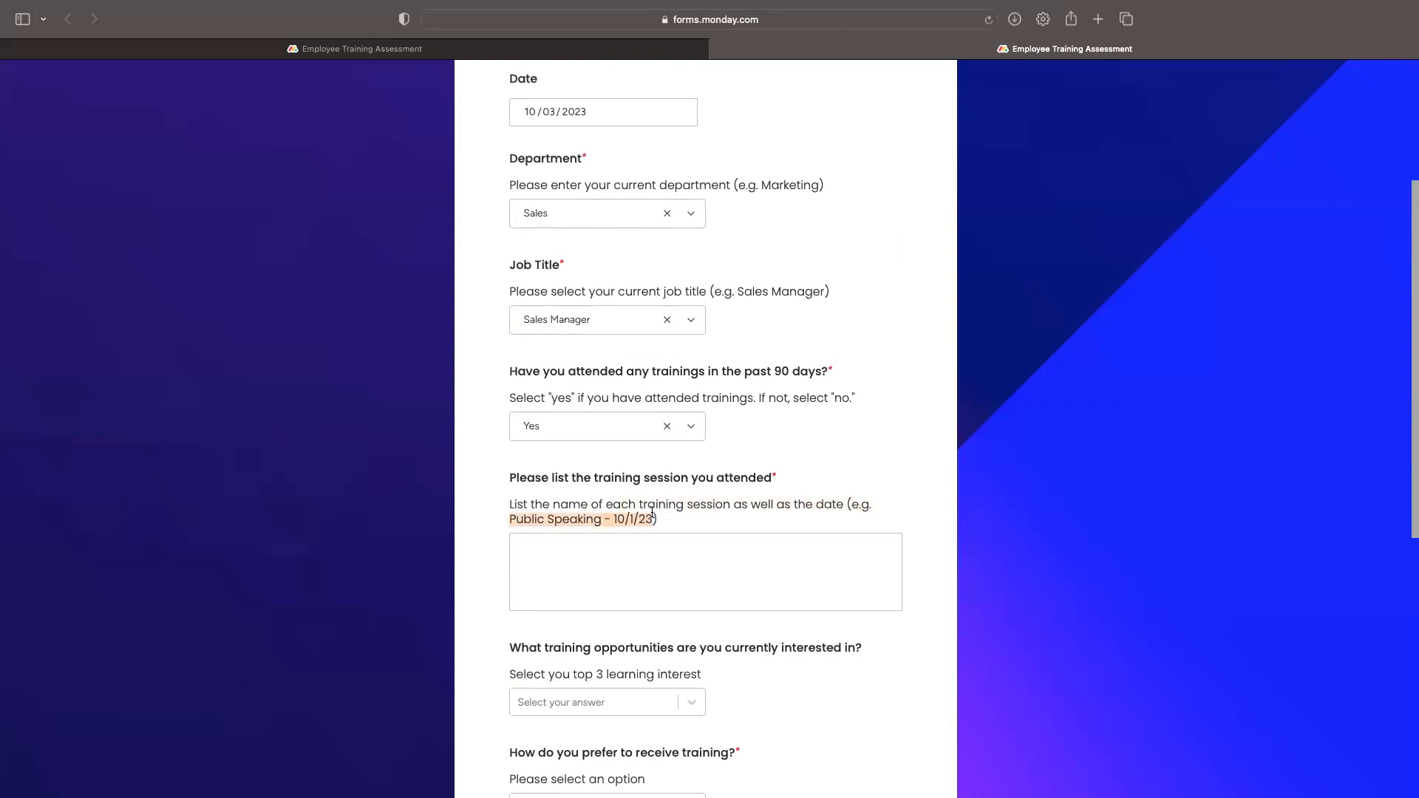
click(614, 564)
key(super+v)
key(Return)
key(super+v)
key(Return)
key(super+v)
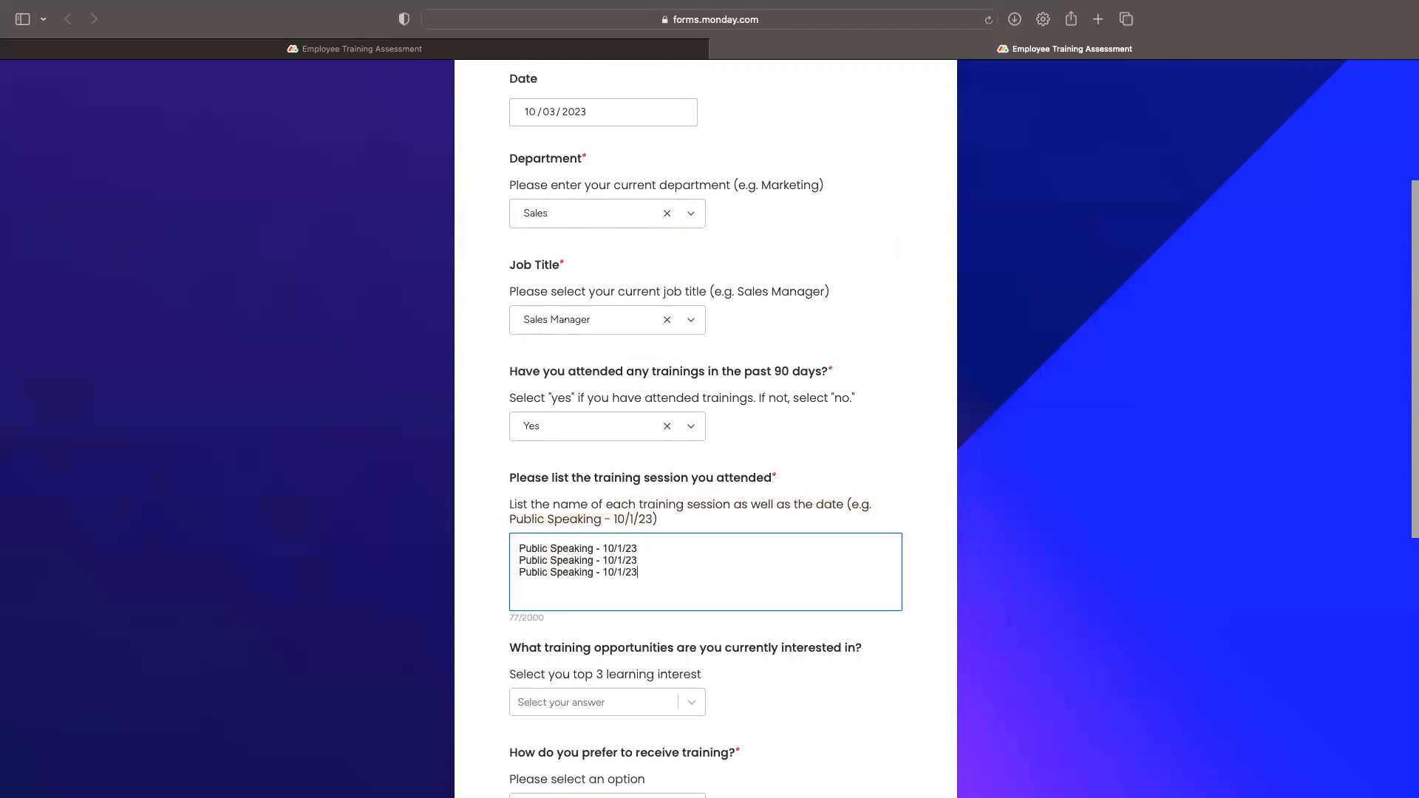
Step: Rename the first and third sessions to Problem Solving and Stakeholder Management
drag(522, 549, 591, 544)
text(PRoblem)
key(BackSpace)
key(BackSpace)
key(BackSpace)
key(BackSpace)
key(BackSpace)
key(BackSpace)
key(BackSpace)
text(roblem Solving)
drag(517, 572, 591, 567)
text(Stakeholder Management)
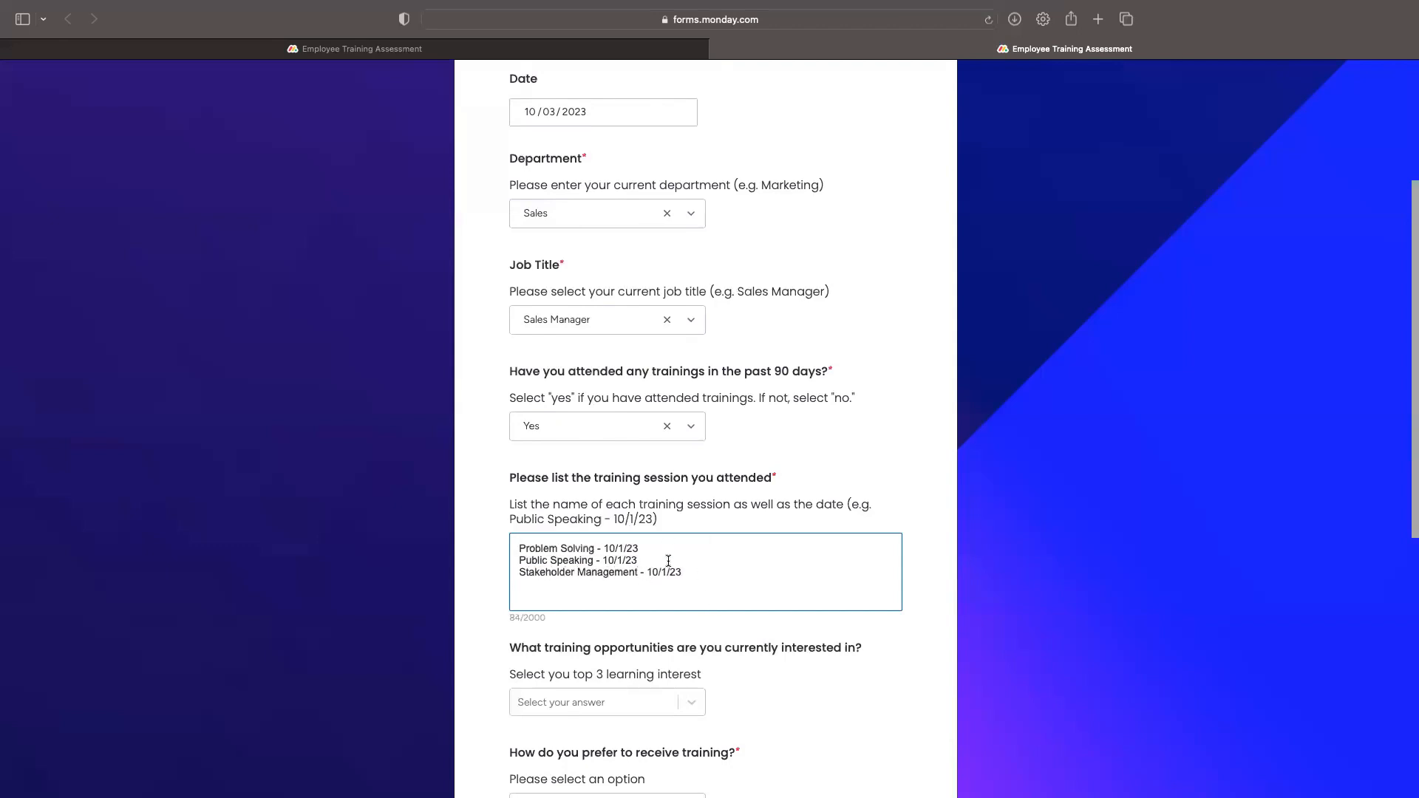
Step: Choose Conflict Resolution, Time Management and Data Analysis as learning interests
scroll(738, 645, down, 3)
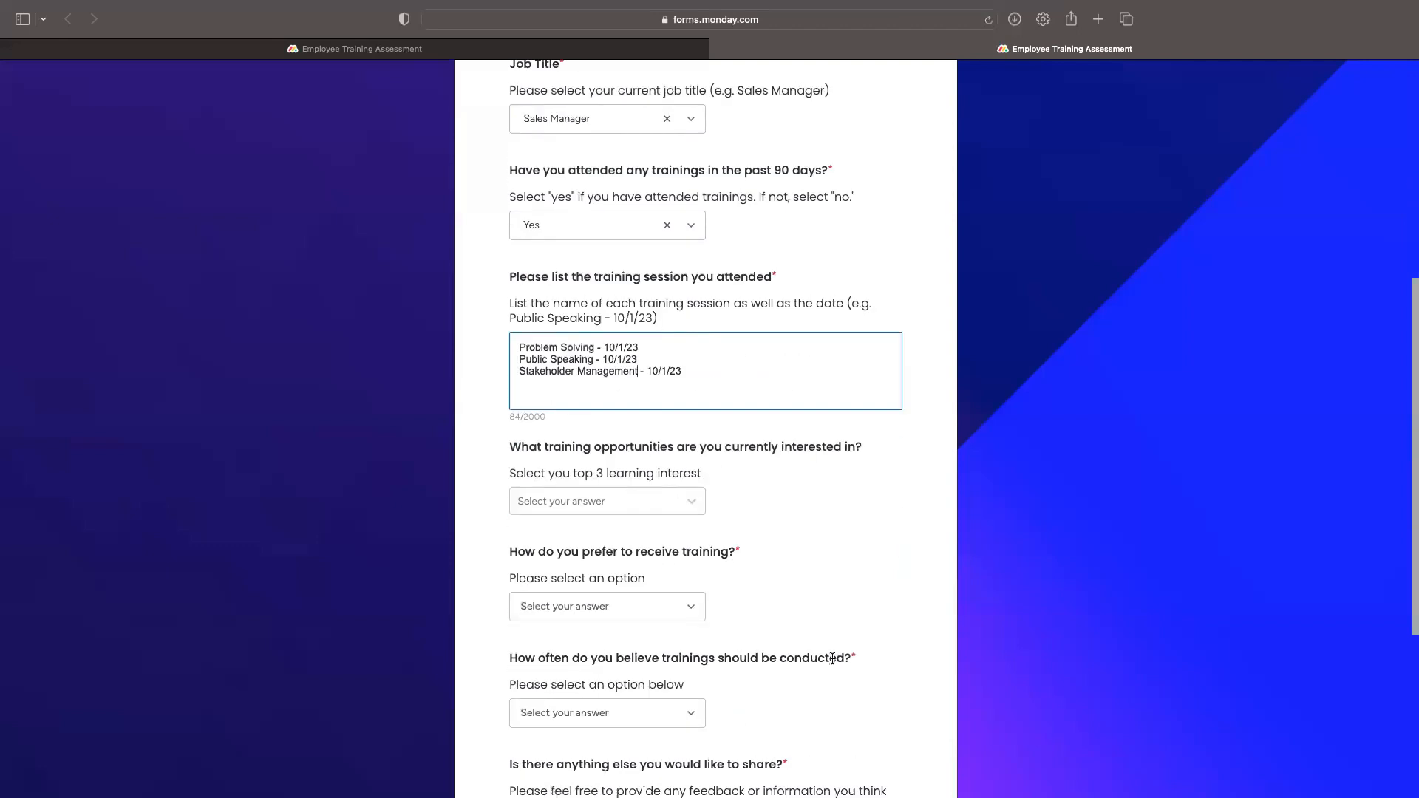
click(691, 503)
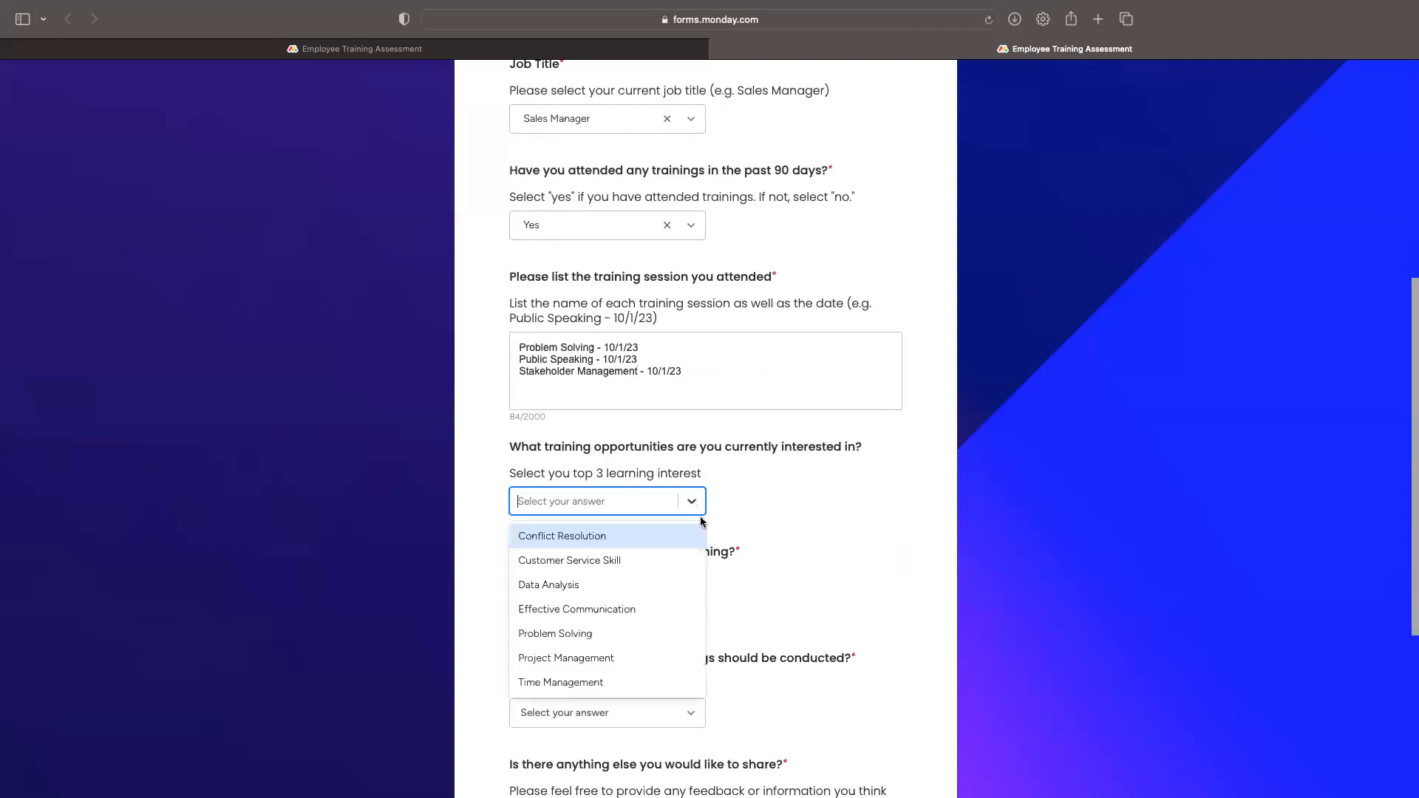
click(654, 534)
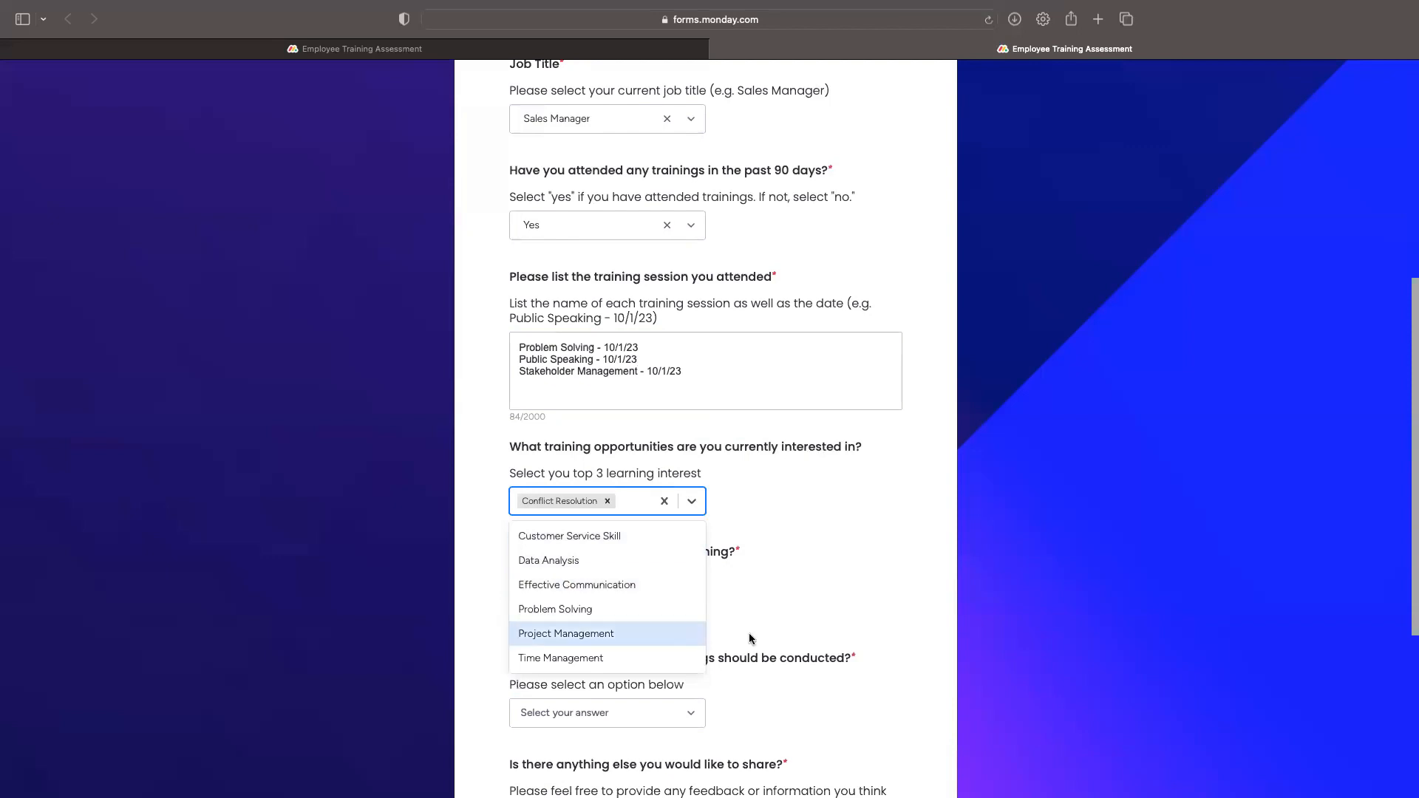
click(619, 660)
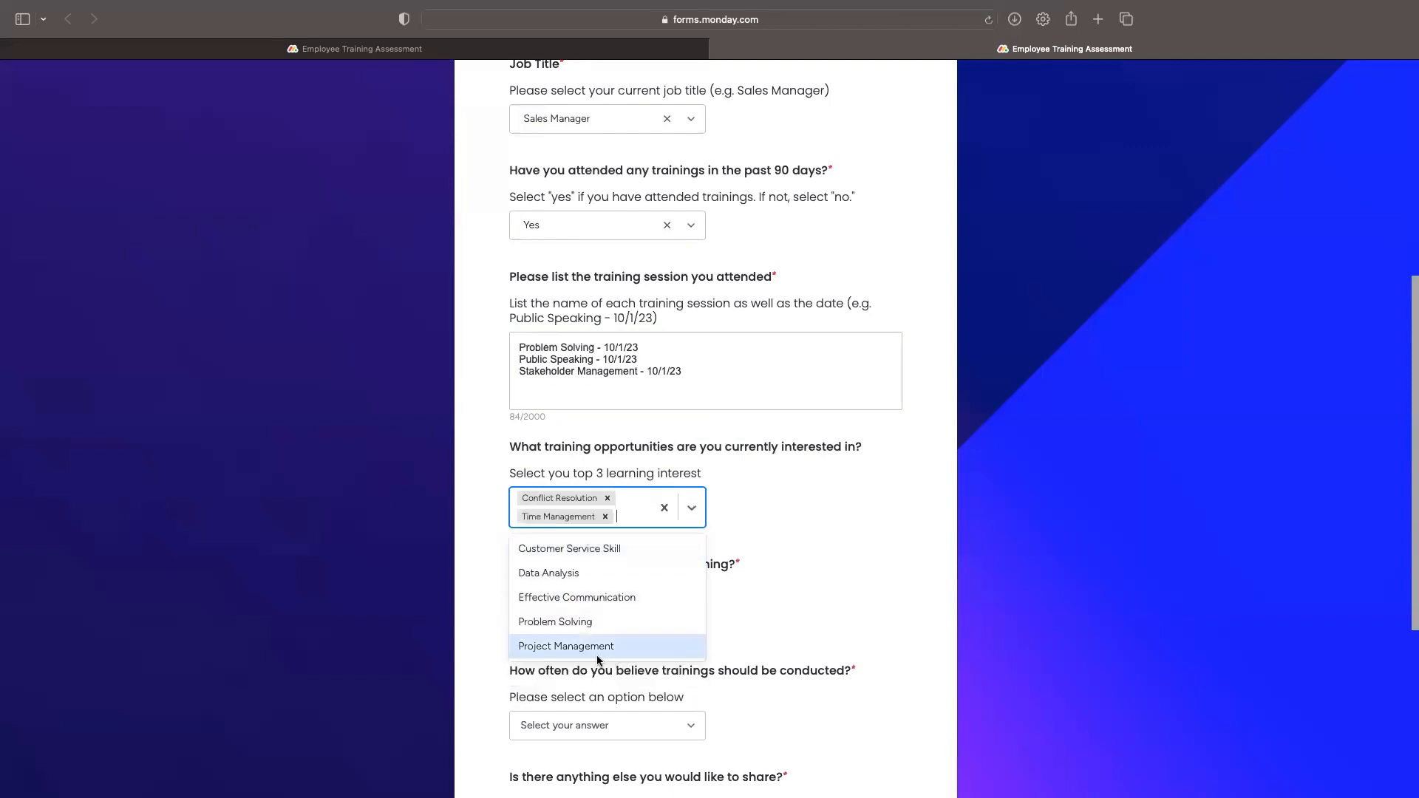
click(610, 570)
click(838, 583)
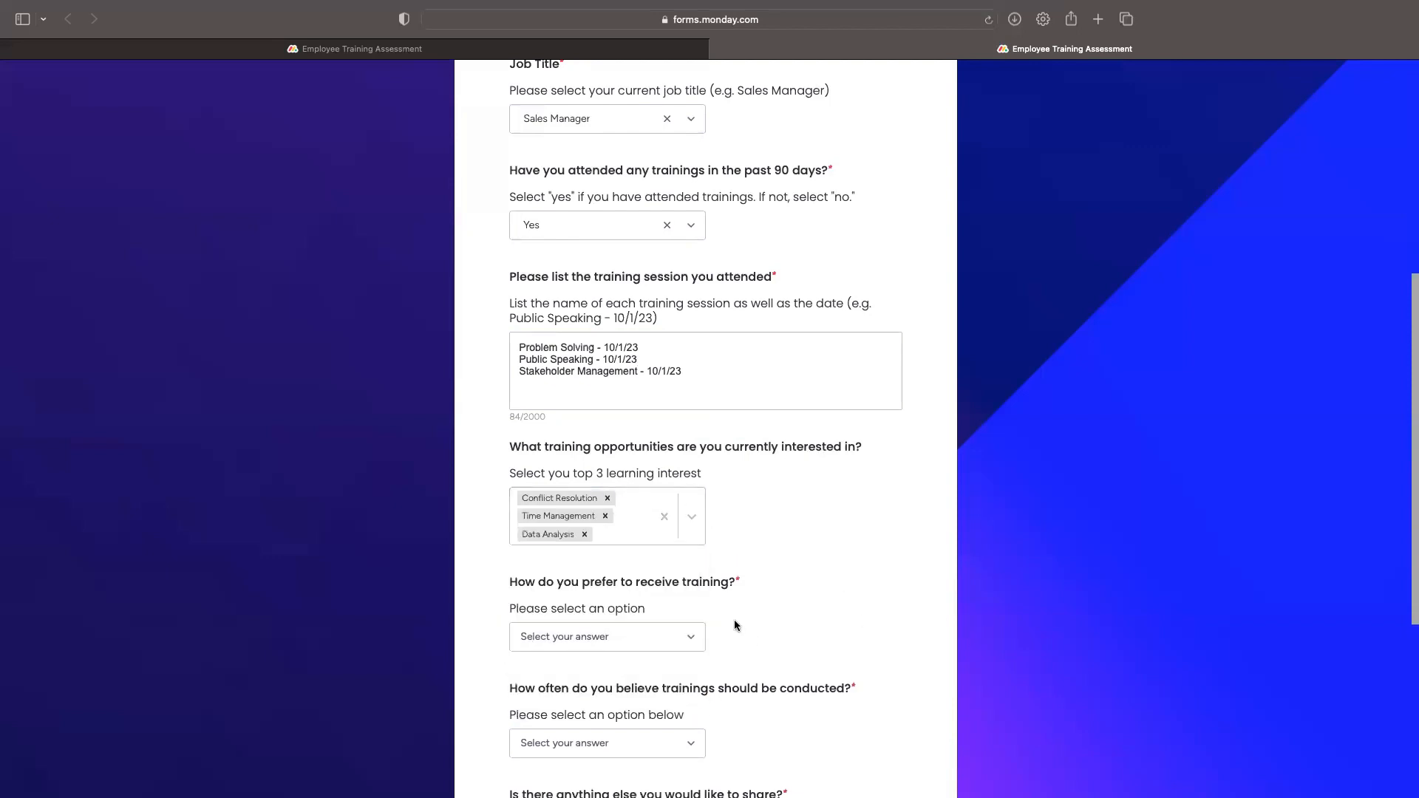
Step: Prefer In-Person Workshops and pick Austin, TX and Seattle, WA as training locations
scroll(550, 637, down, 3)
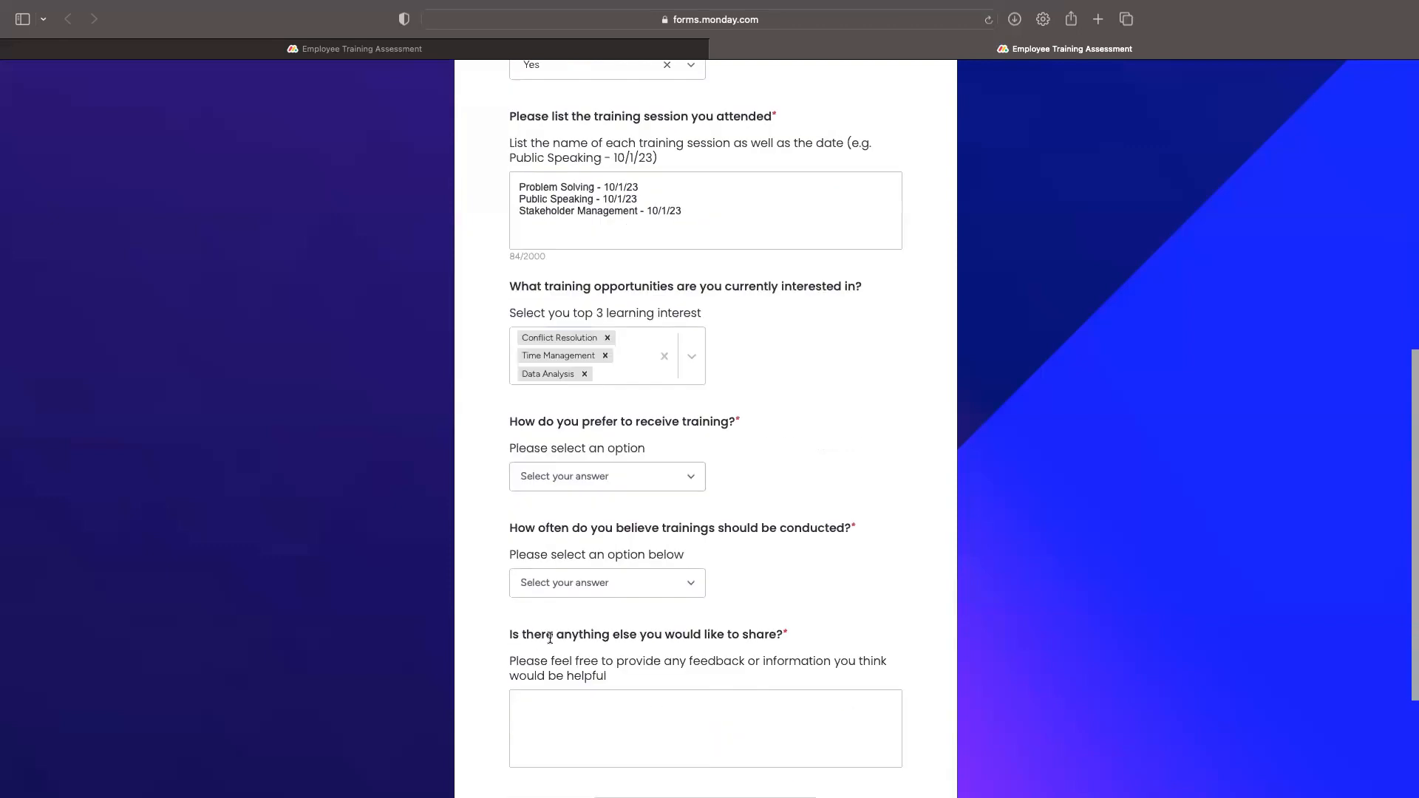
click(623, 479)
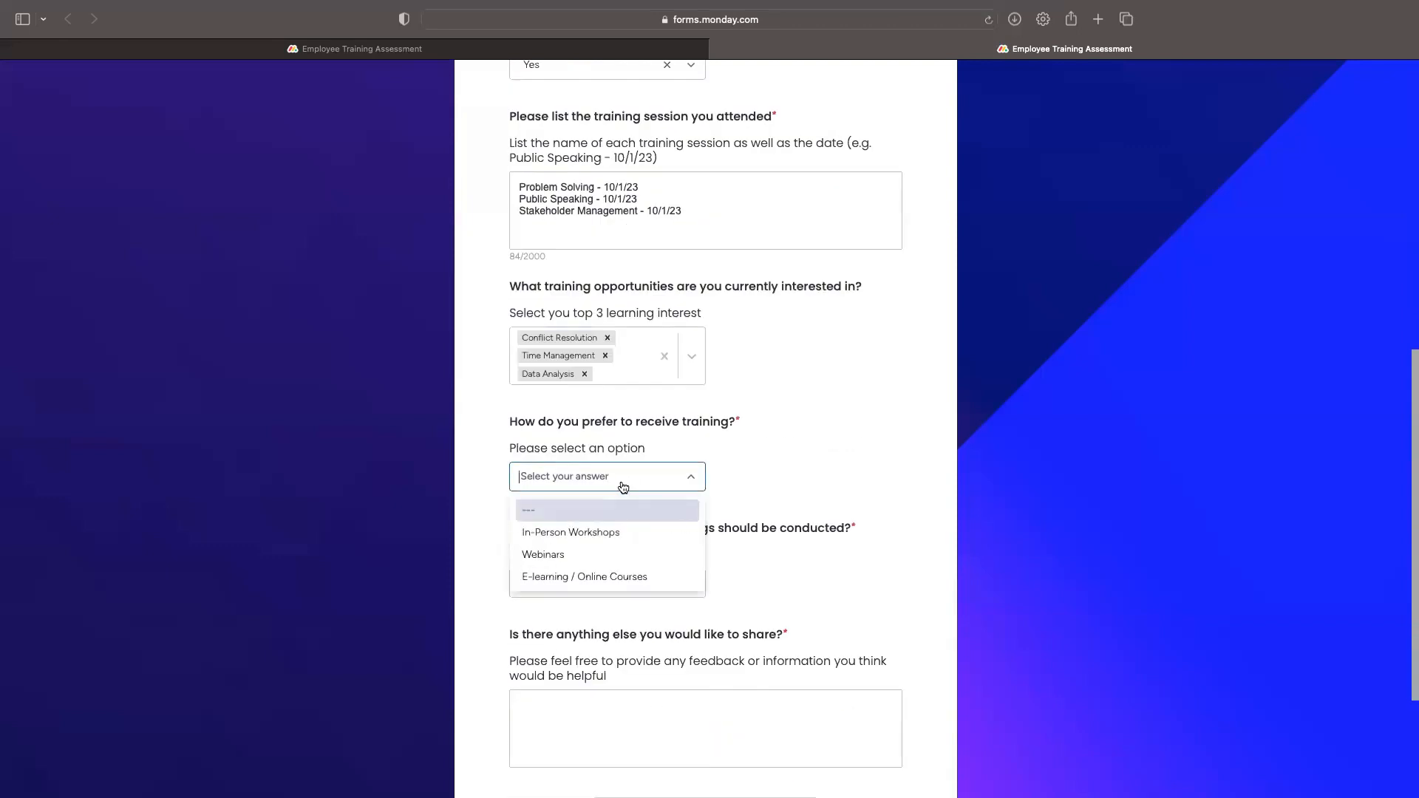
click(583, 532)
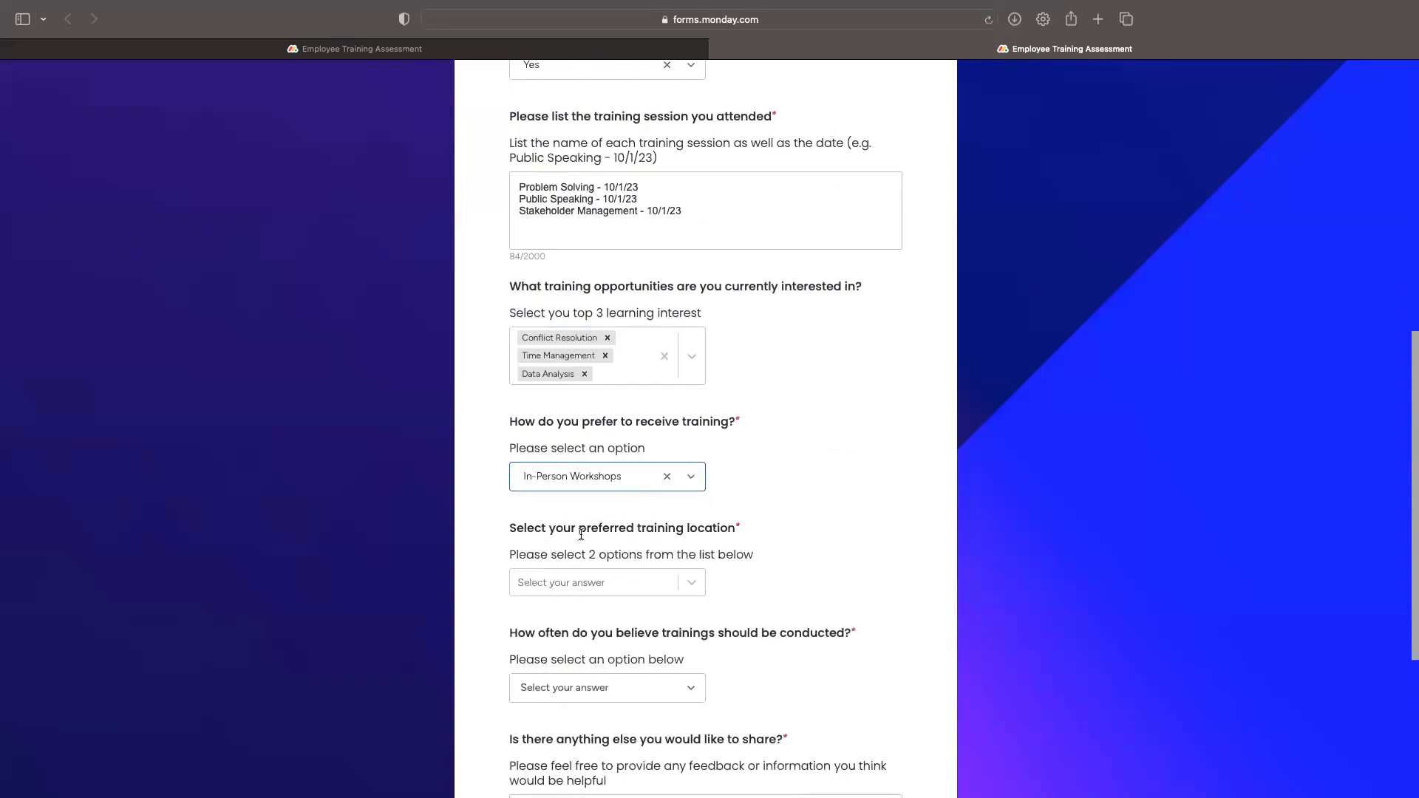
click(699, 588)
click(586, 618)
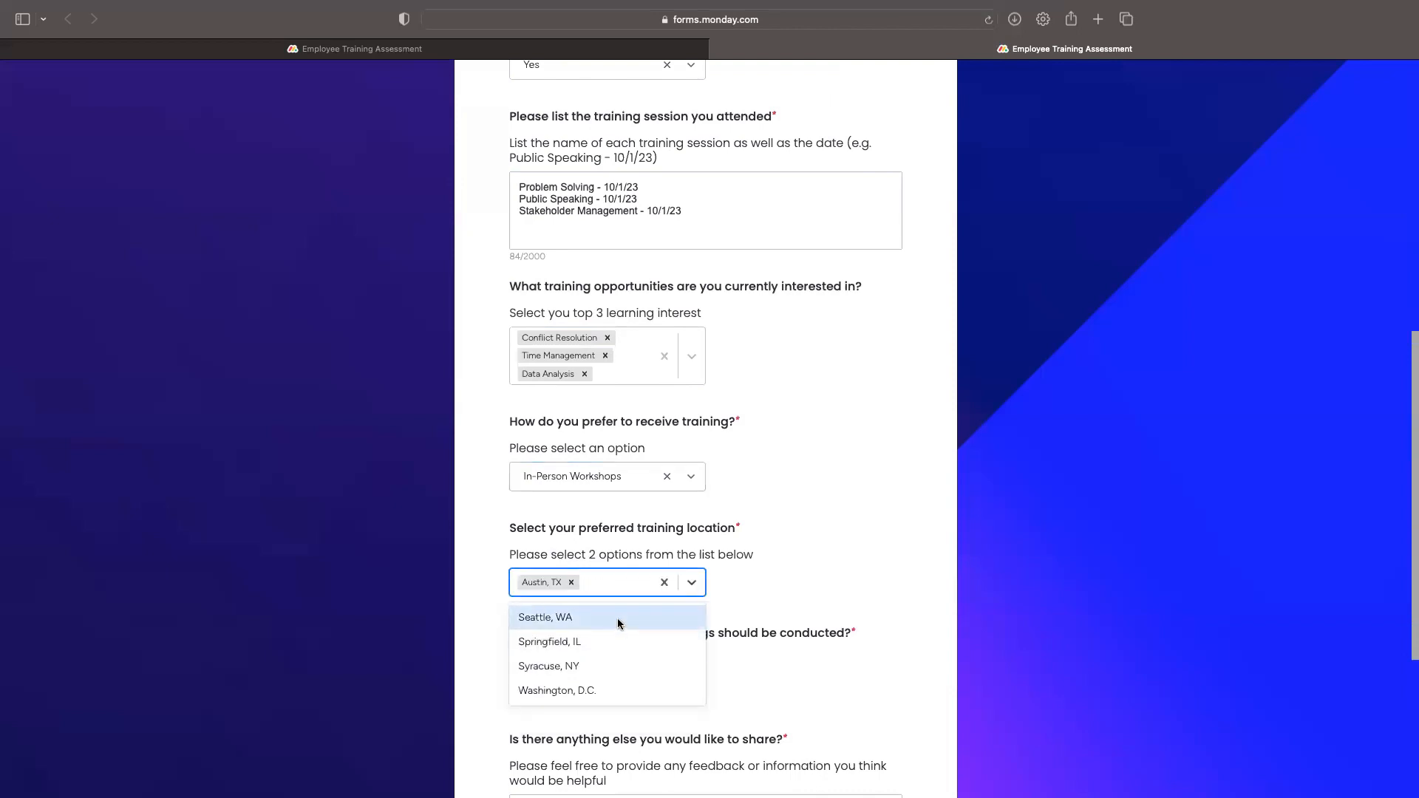
click(618, 618)
click(832, 600)
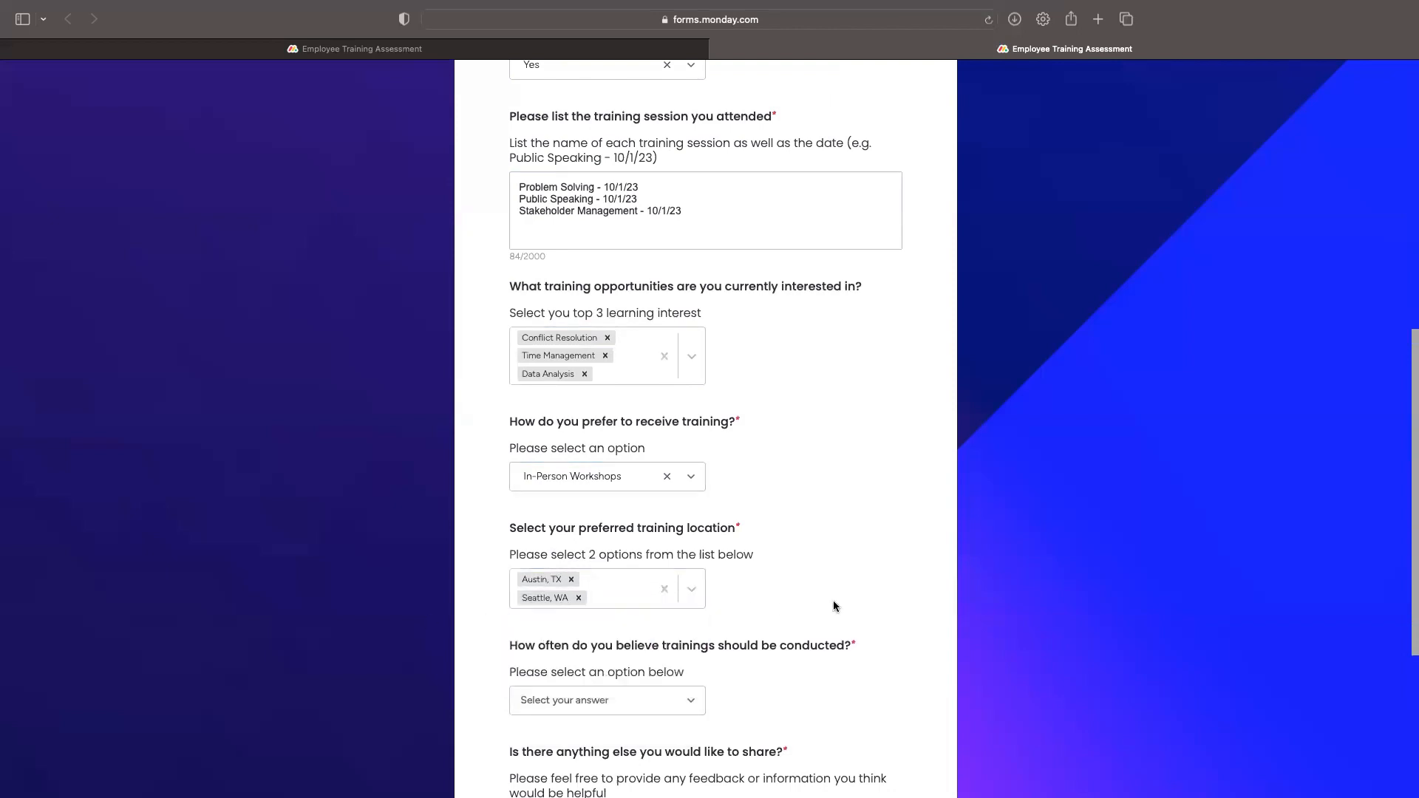
Step: Choose Monthly frequency, add a no-additional-information feedback note, pass reCAPTCHA and submit
scroll(833, 602, down, 5)
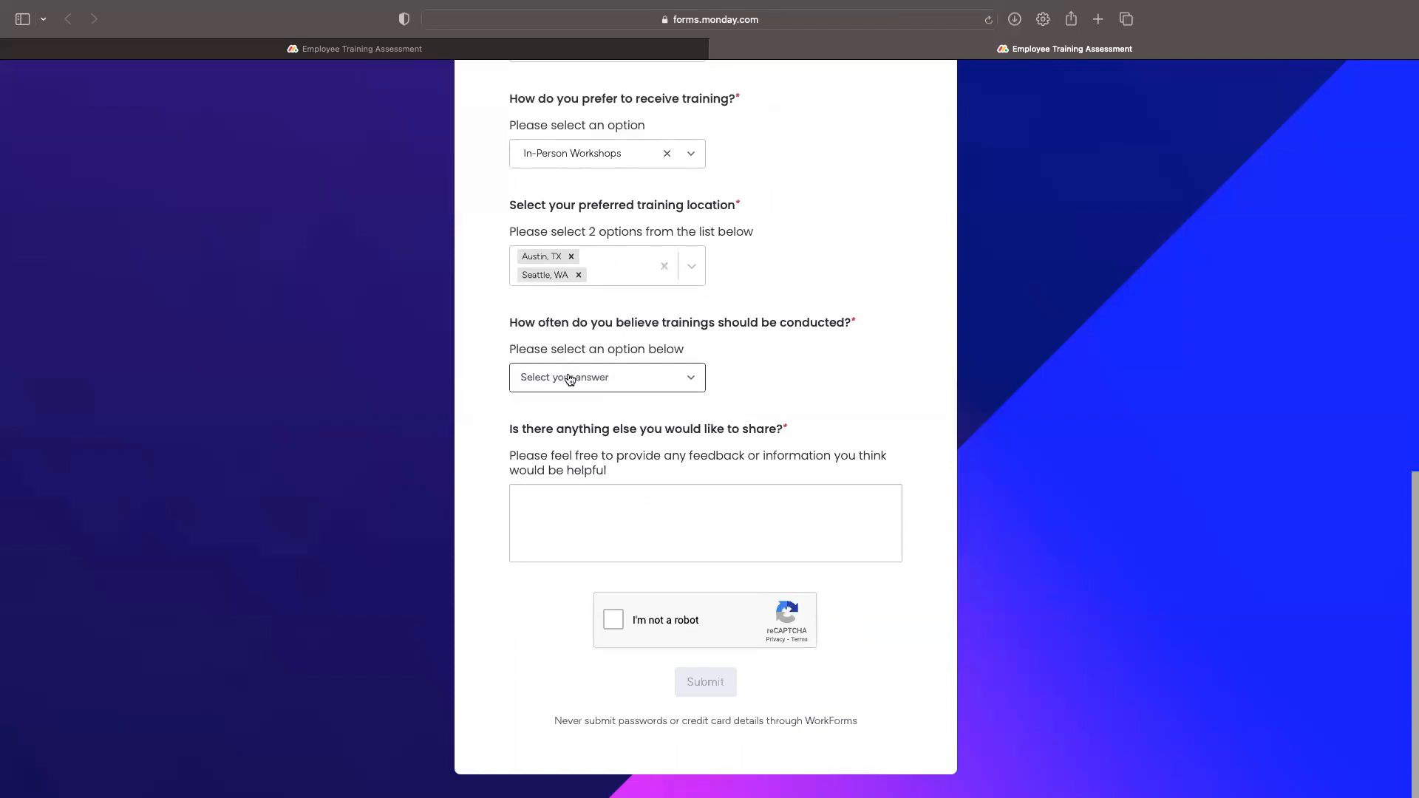
click(691, 378)
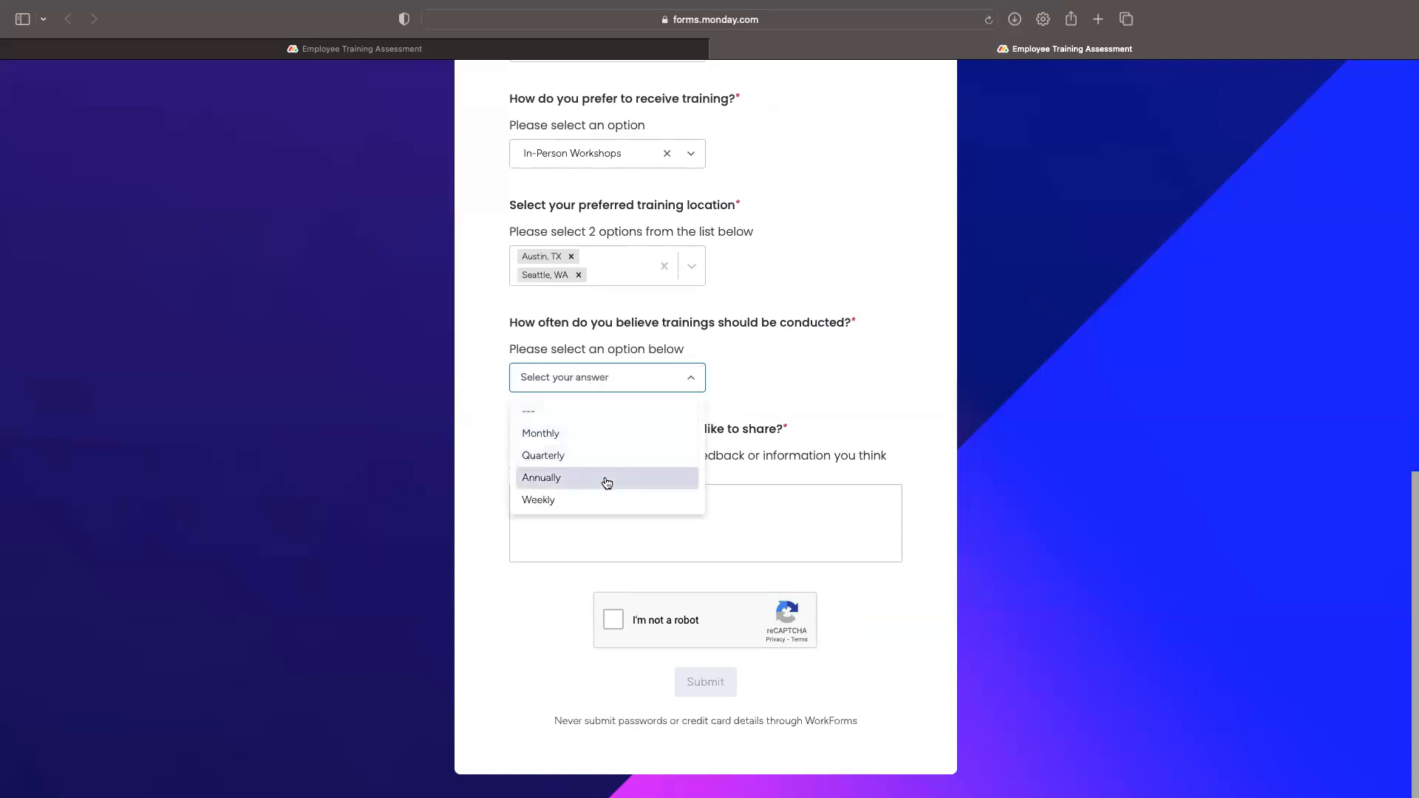
click(608, 436)
click(754, 498)
text(I do not have any additional information to provide at this time.)
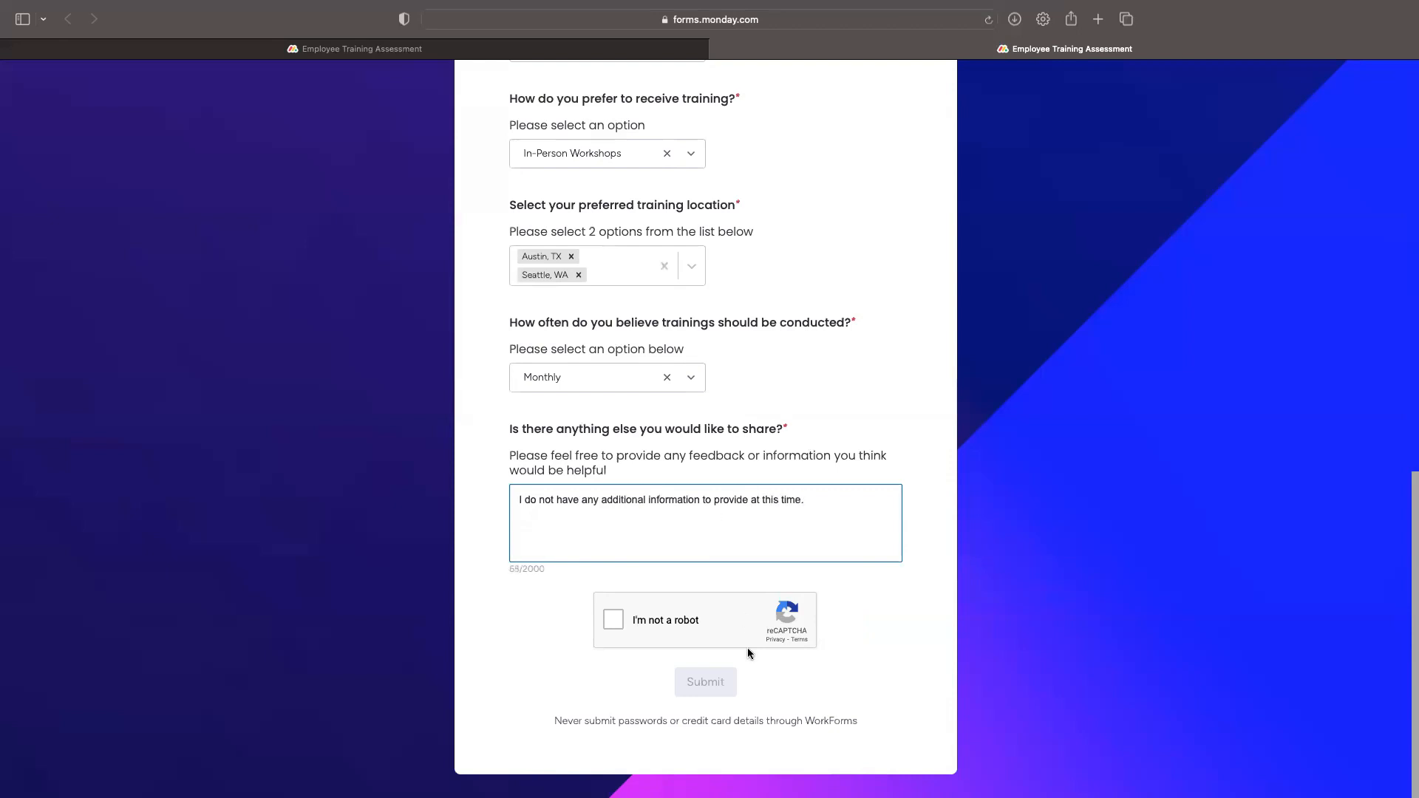
click(616, 623)
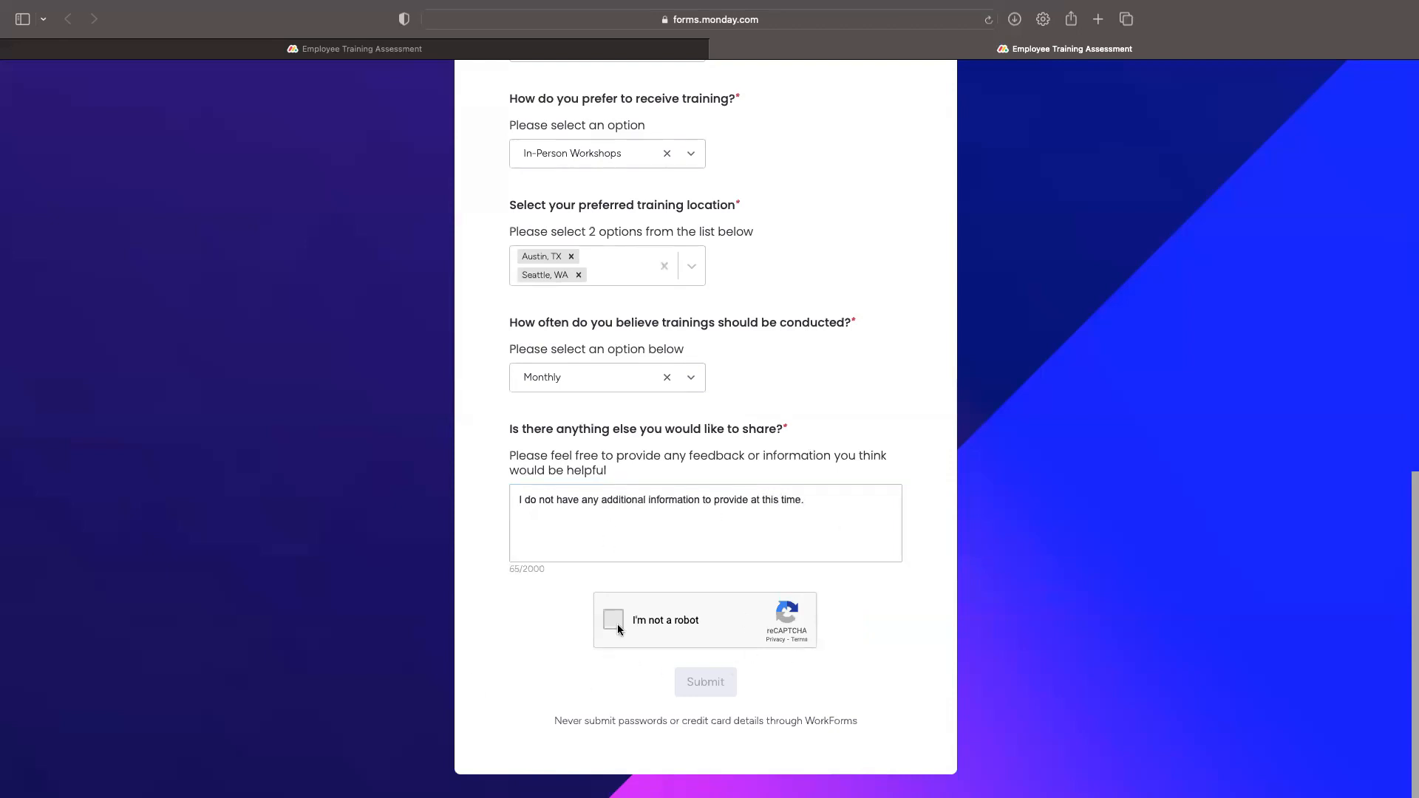
click(708, 683)
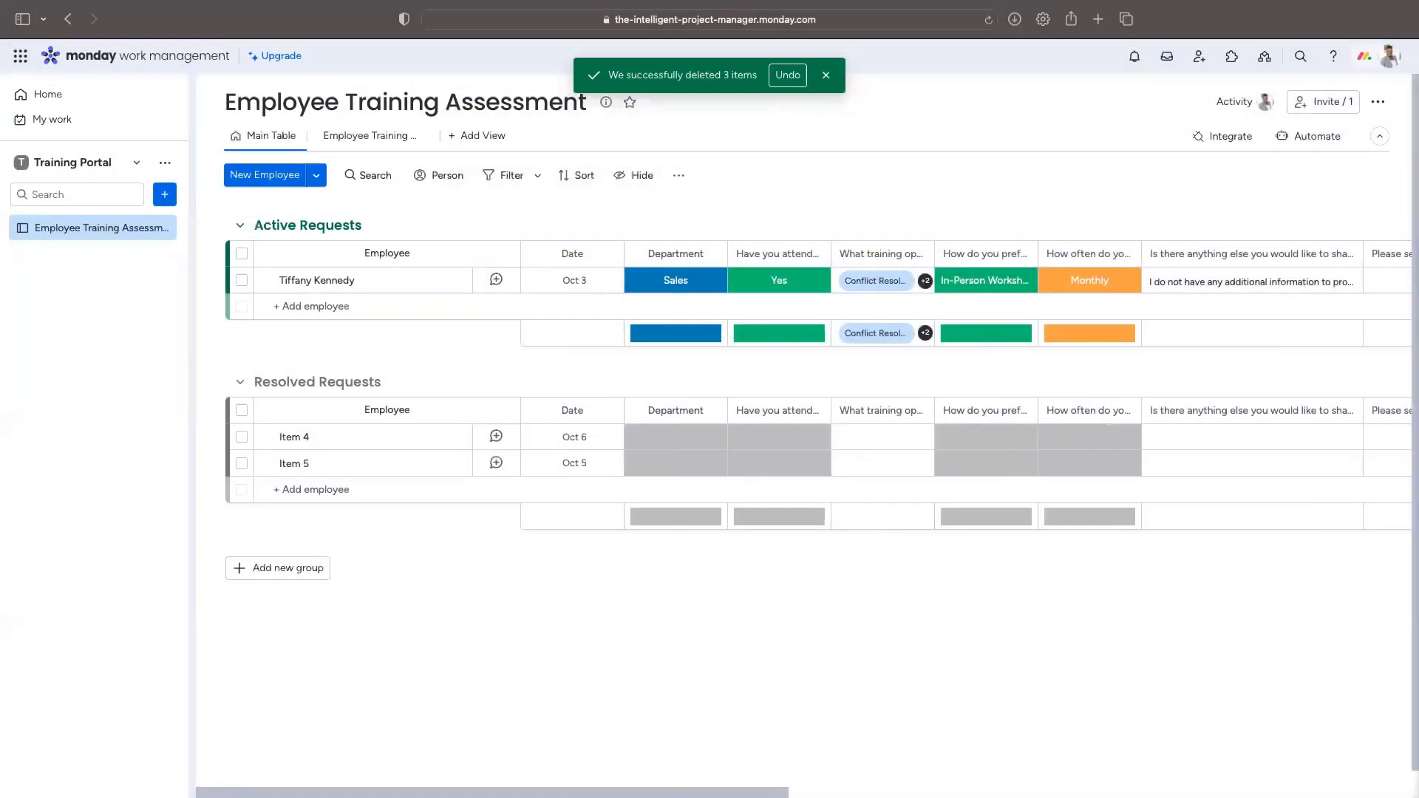
Step: Open the Date column's options and browse the catalogue of column types
scroll(813, 370, right, 10)
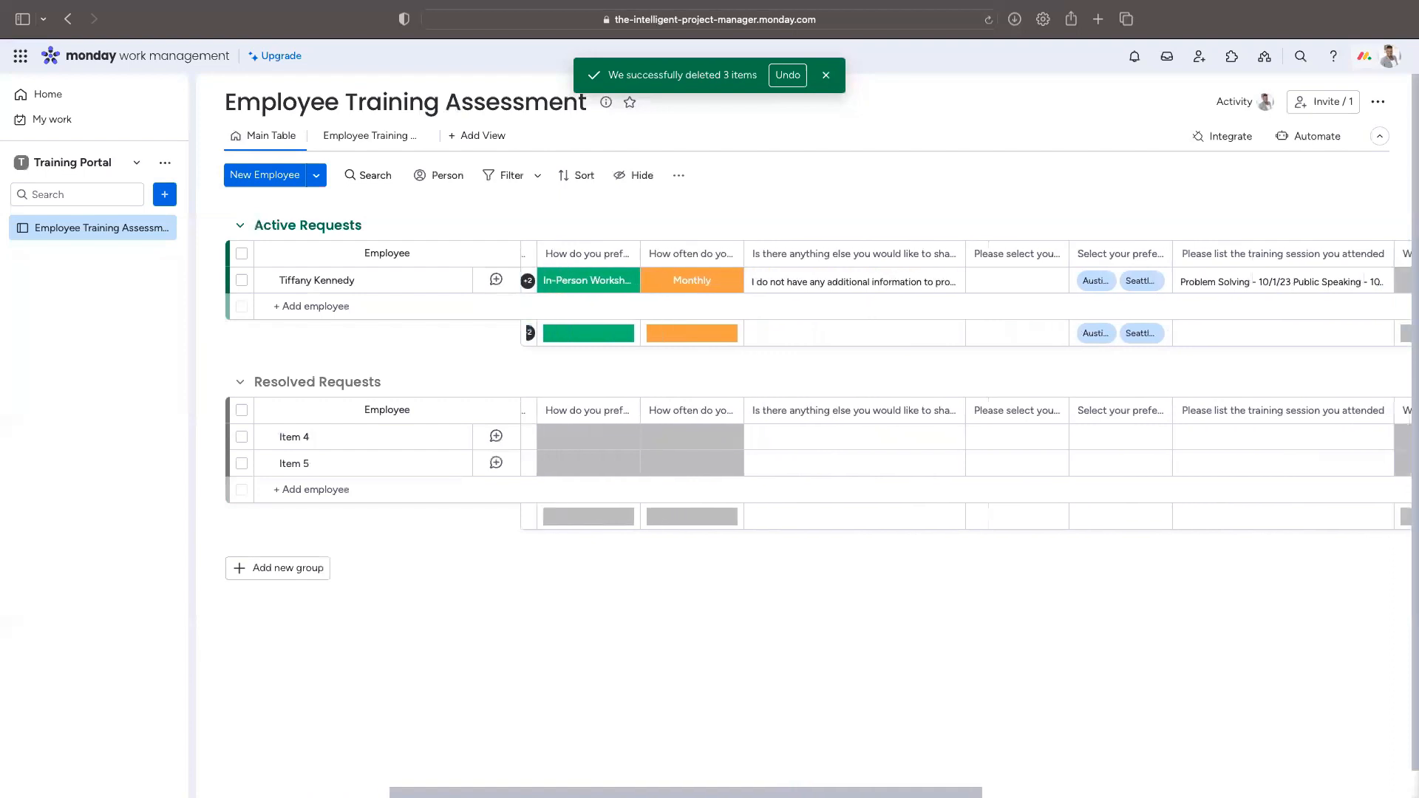
scroll(813, 369, right, 2)
scroll(813, 370, right, 3)
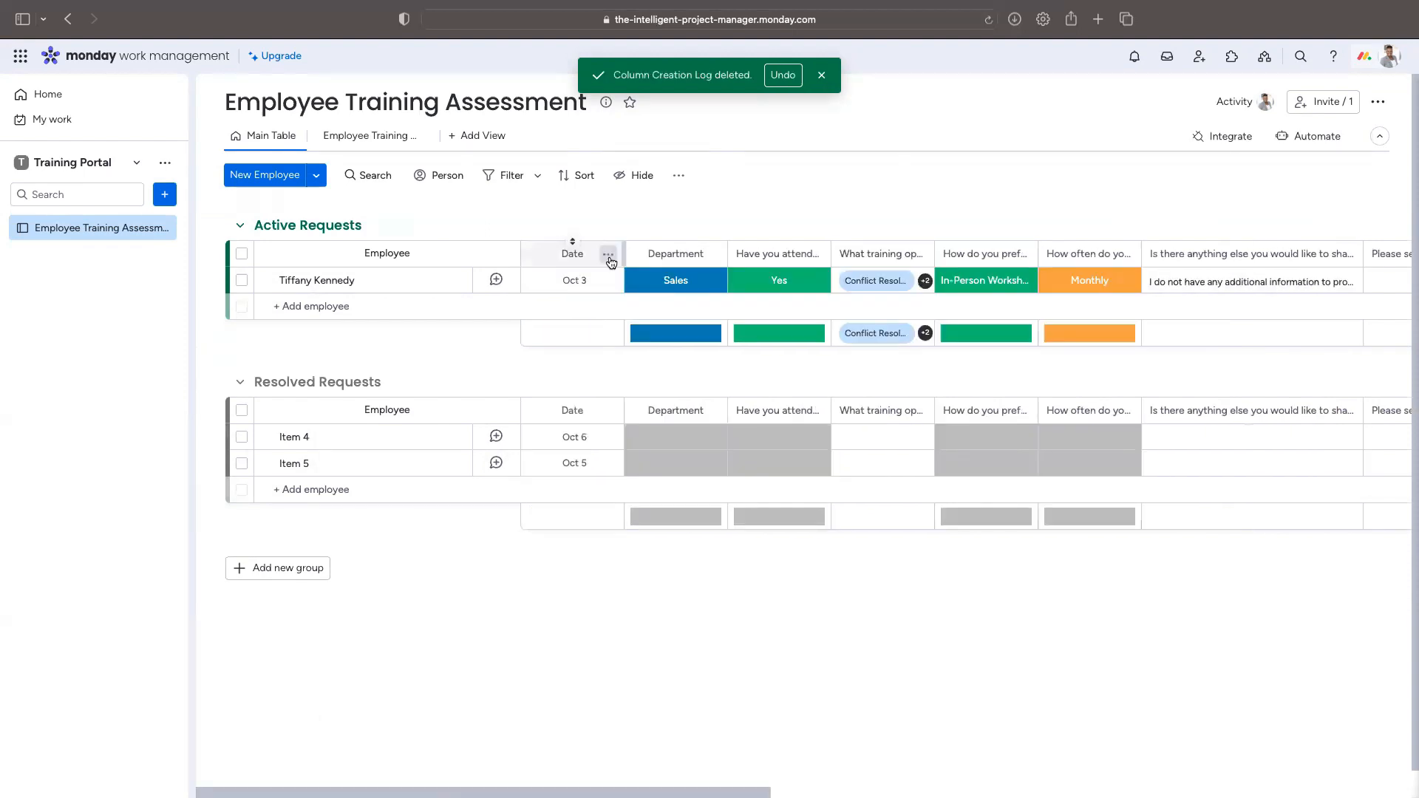
click(609, 254)
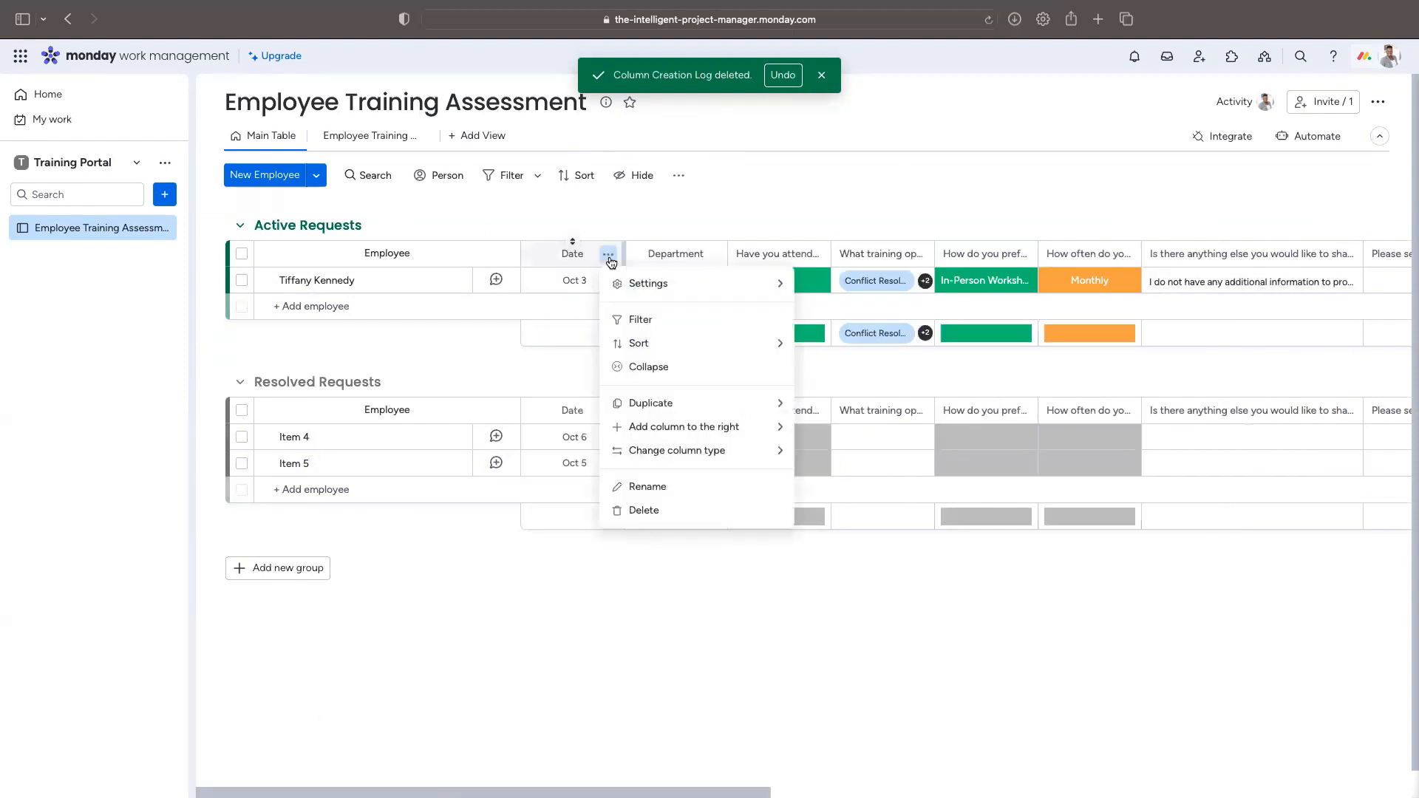
mouse_move(712, 283)
mouse_move(714, 341)
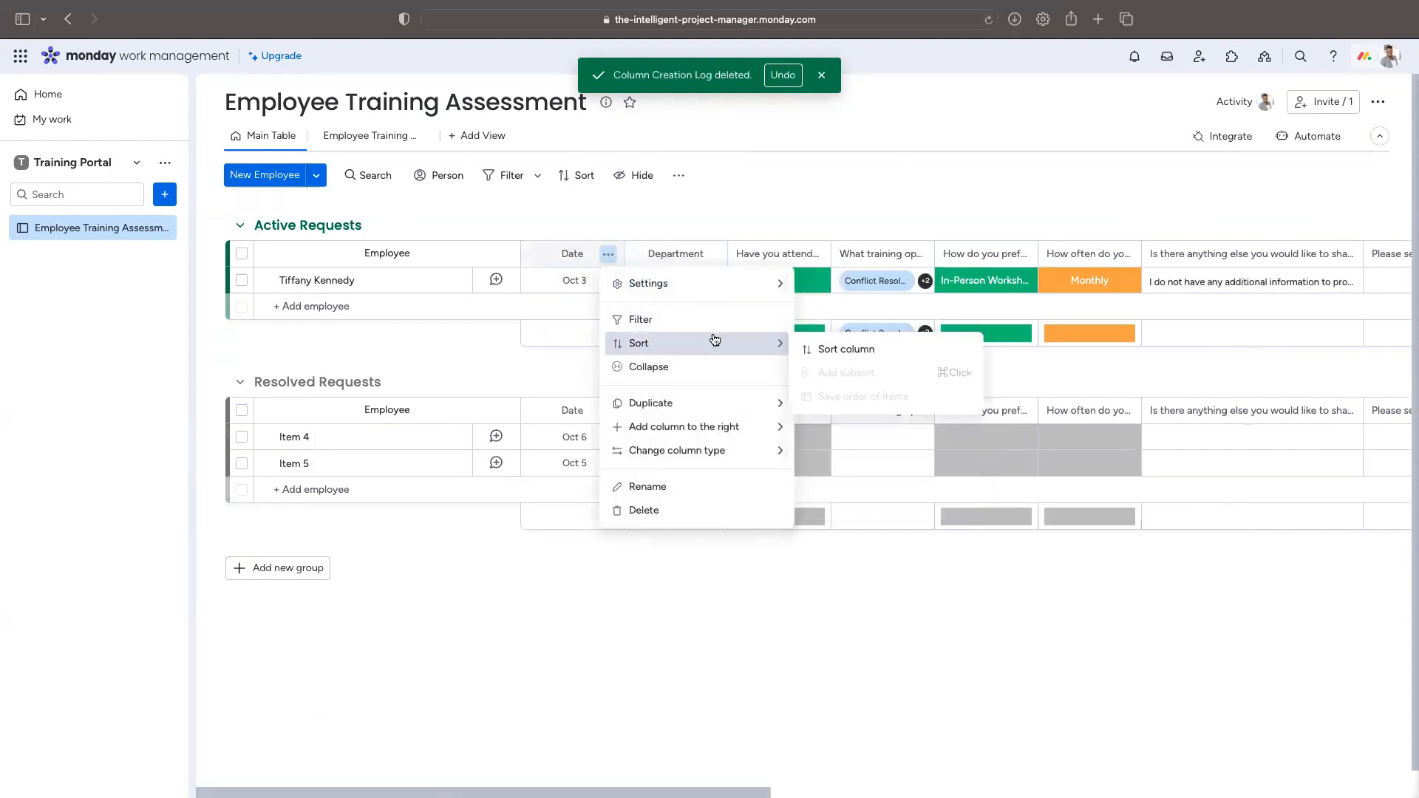
mouse_move(716, 439)
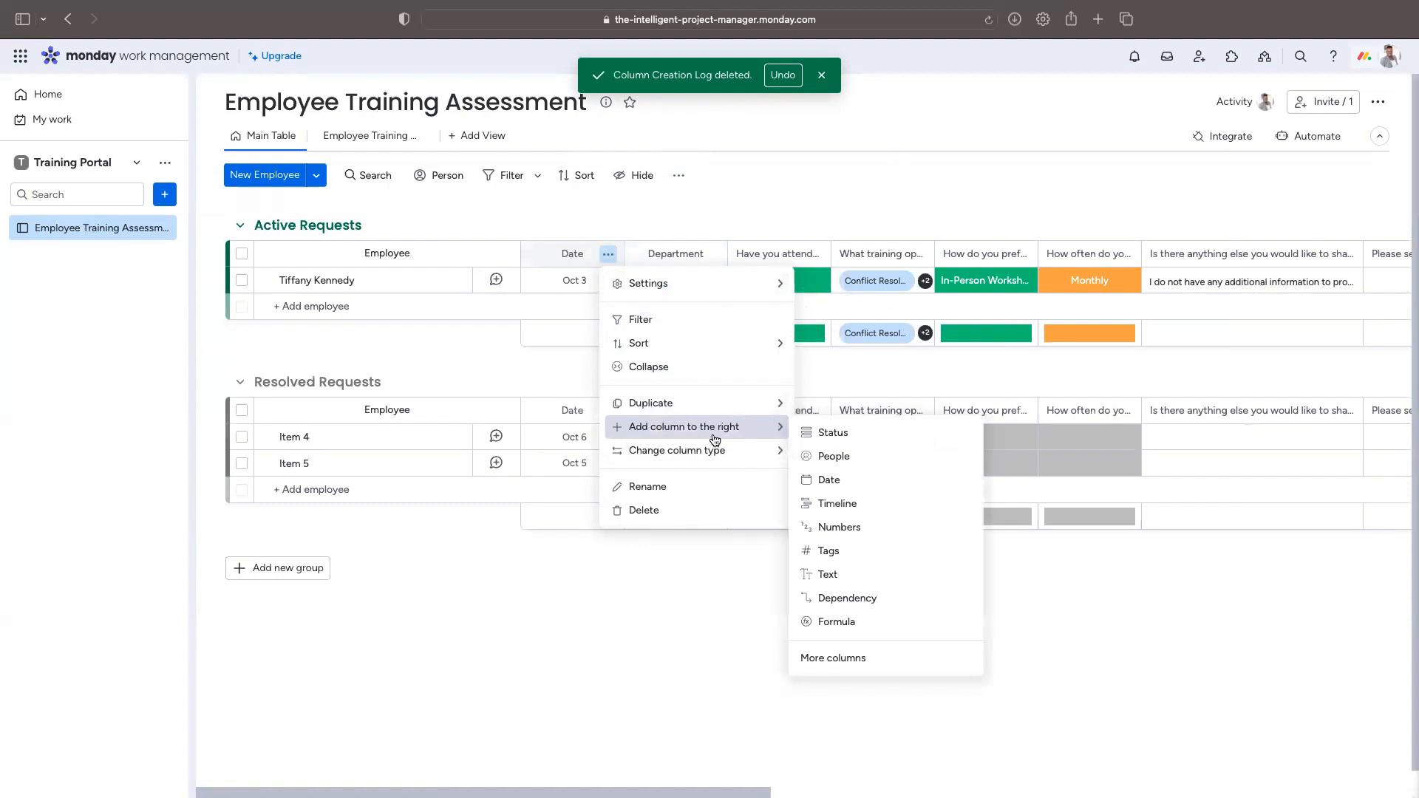
click(861, 658)
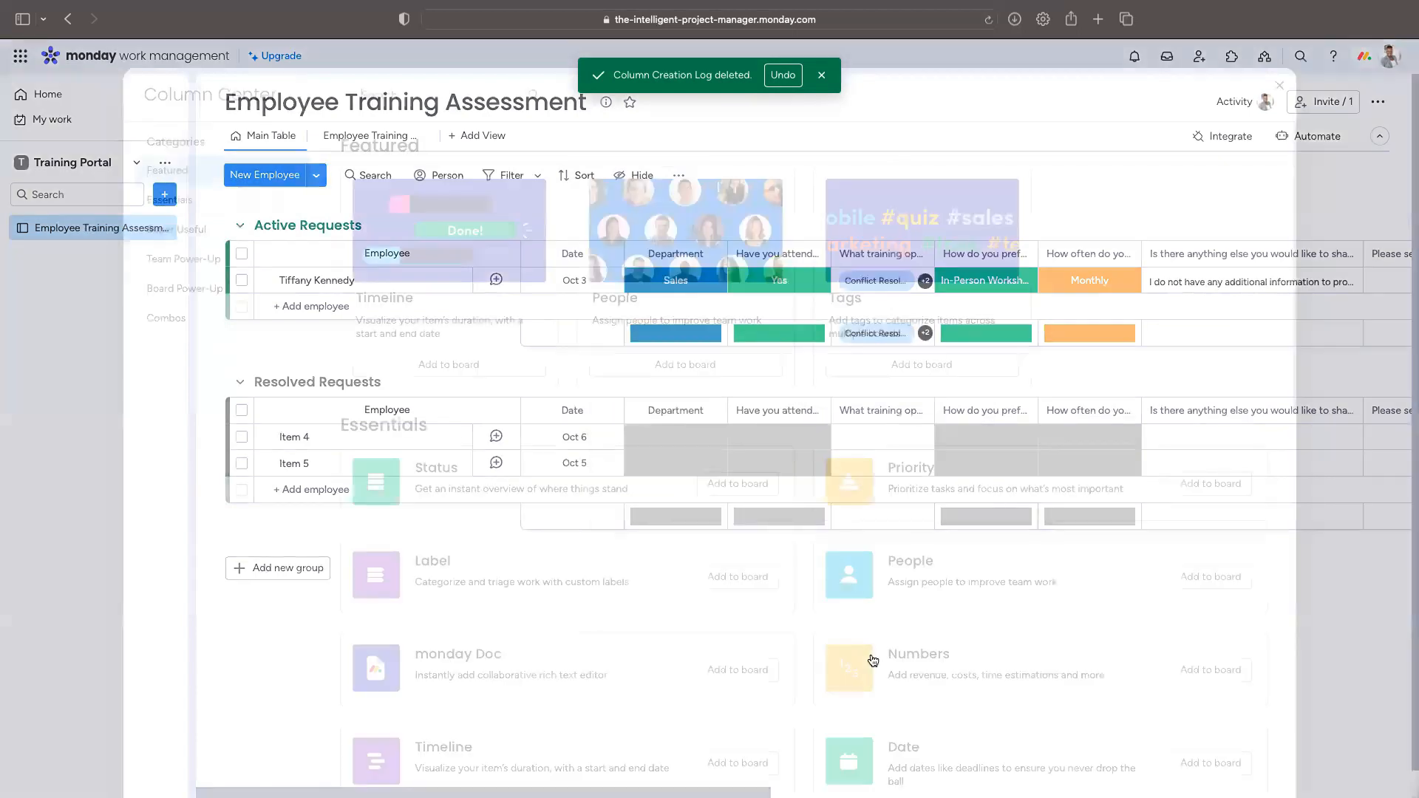
click(1280, 86)
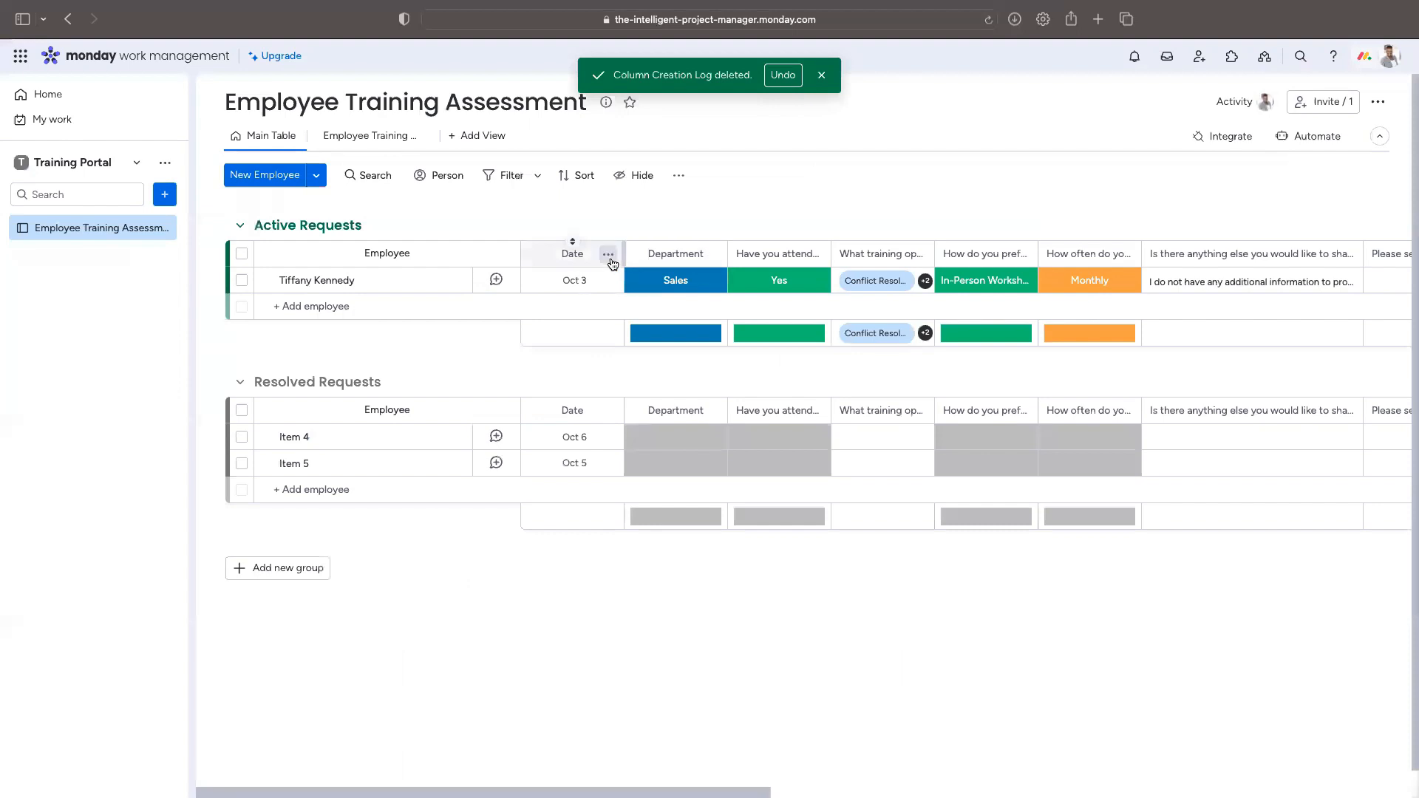
Step: Add a Creation Log column from the catalogue by searching 'date'
click(608, 255)
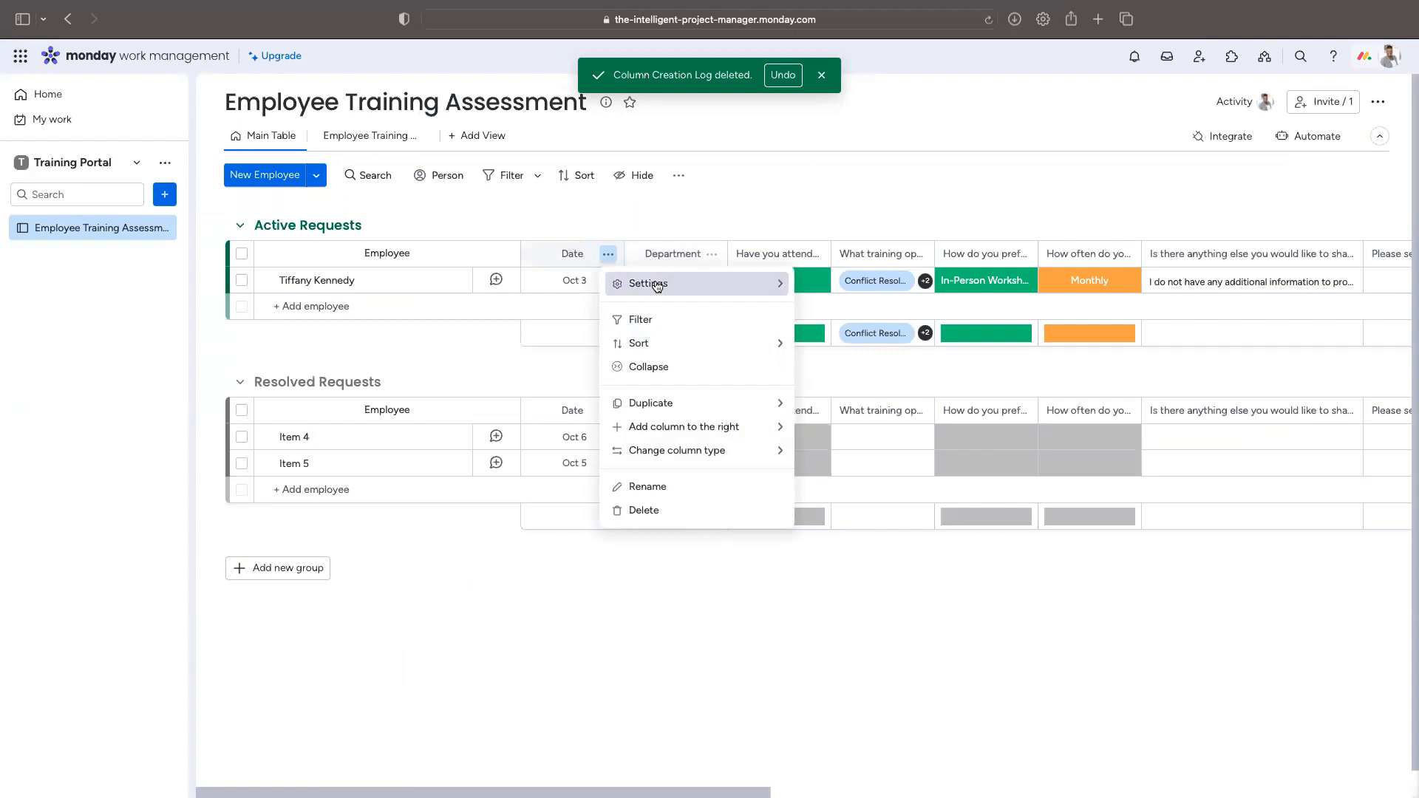
mouse_move(705, 448)
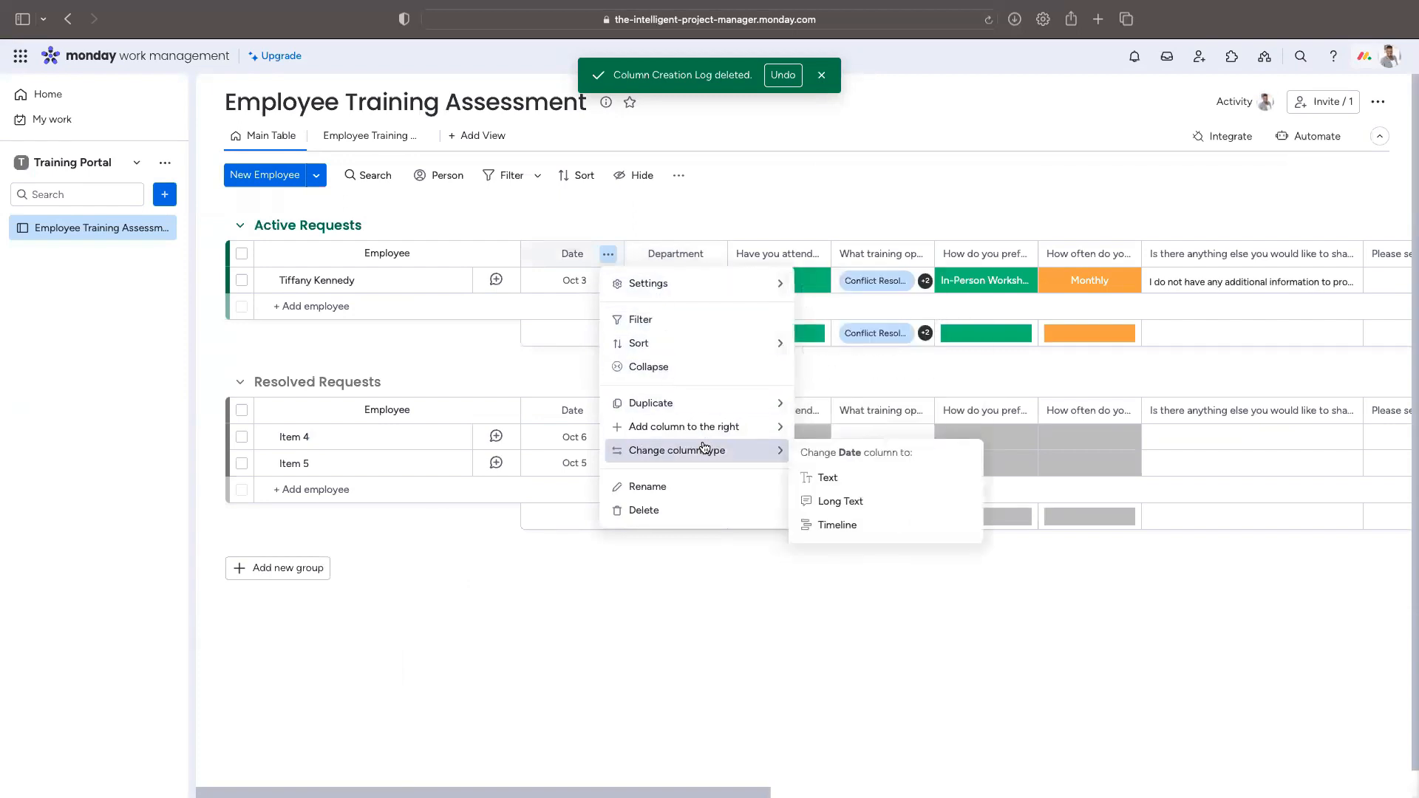
click(863, 670)
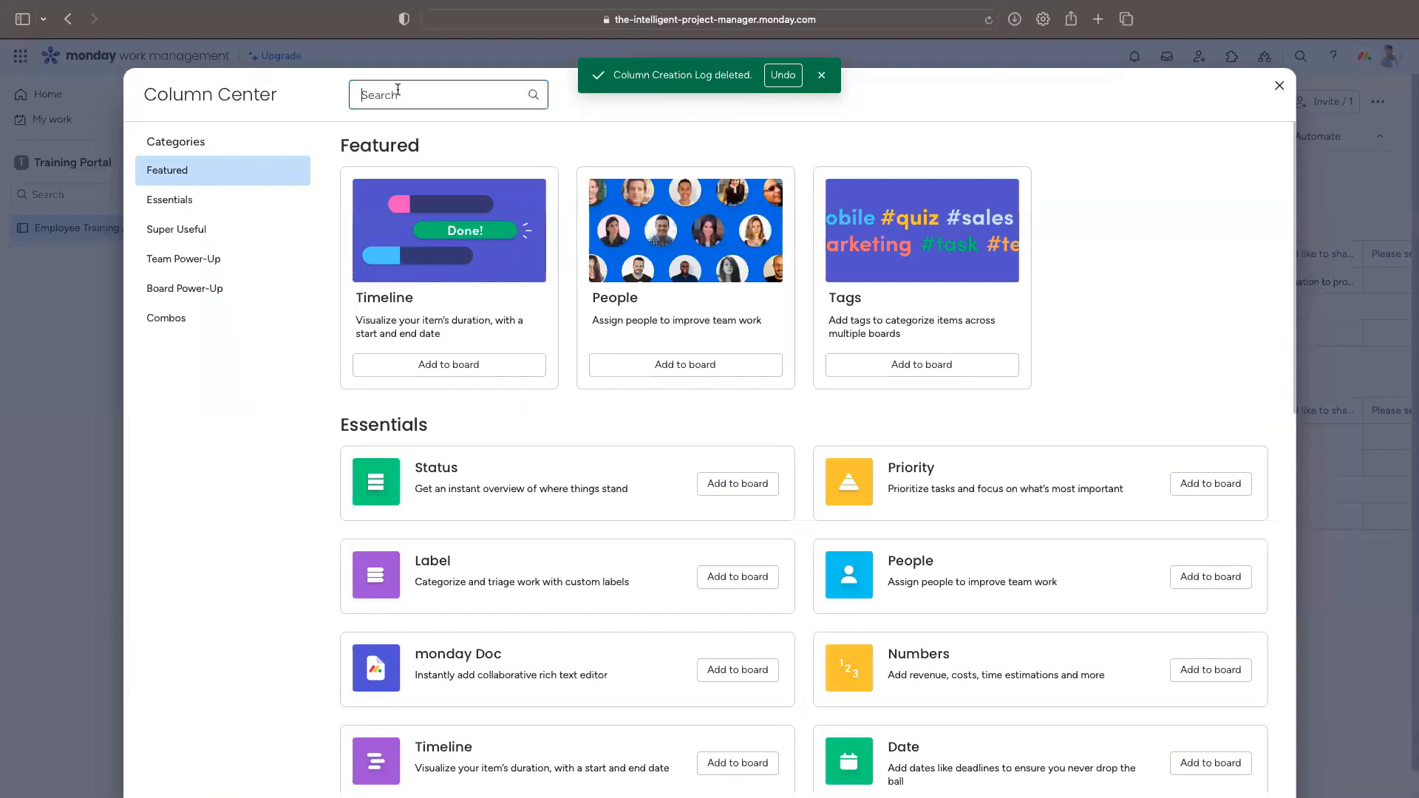
text(date)
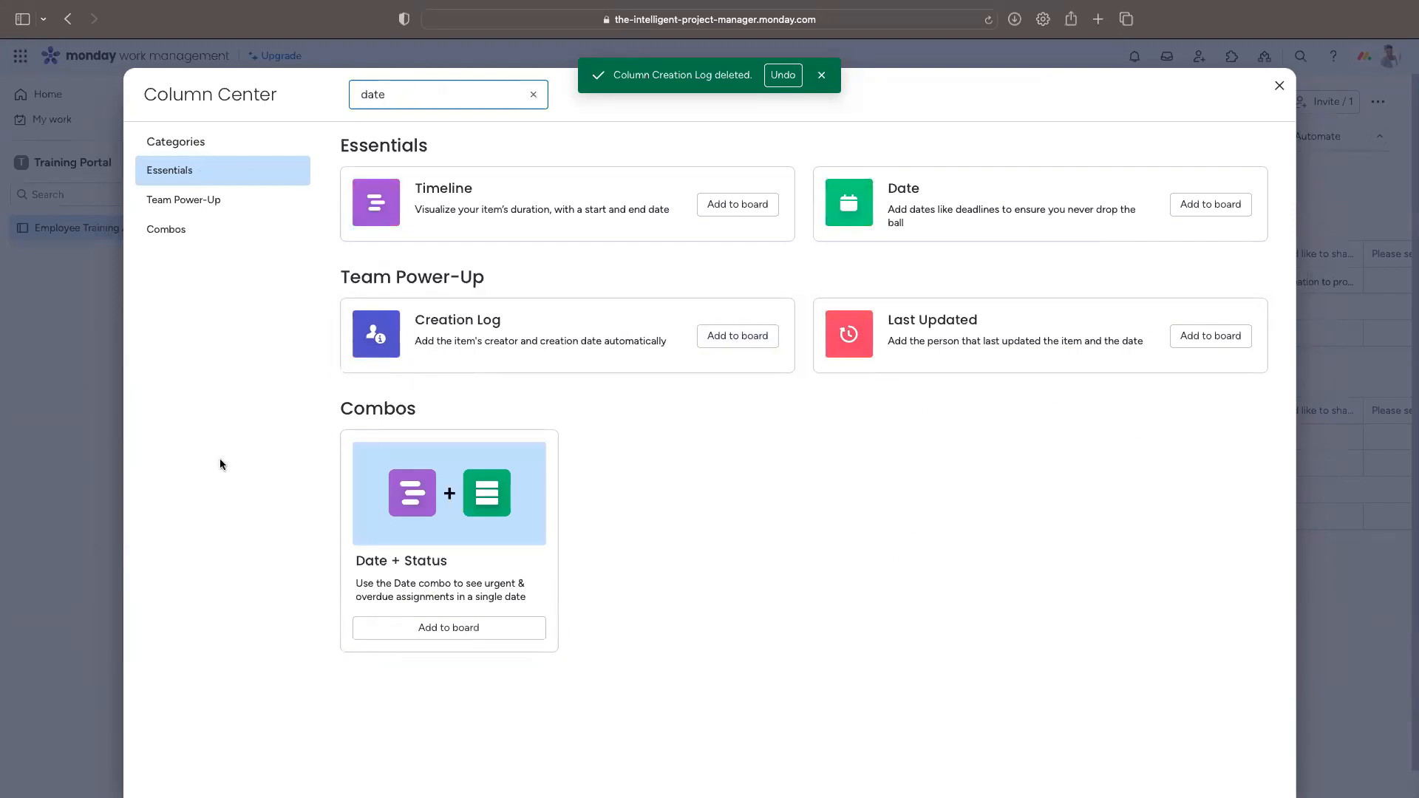
click(769, 337)
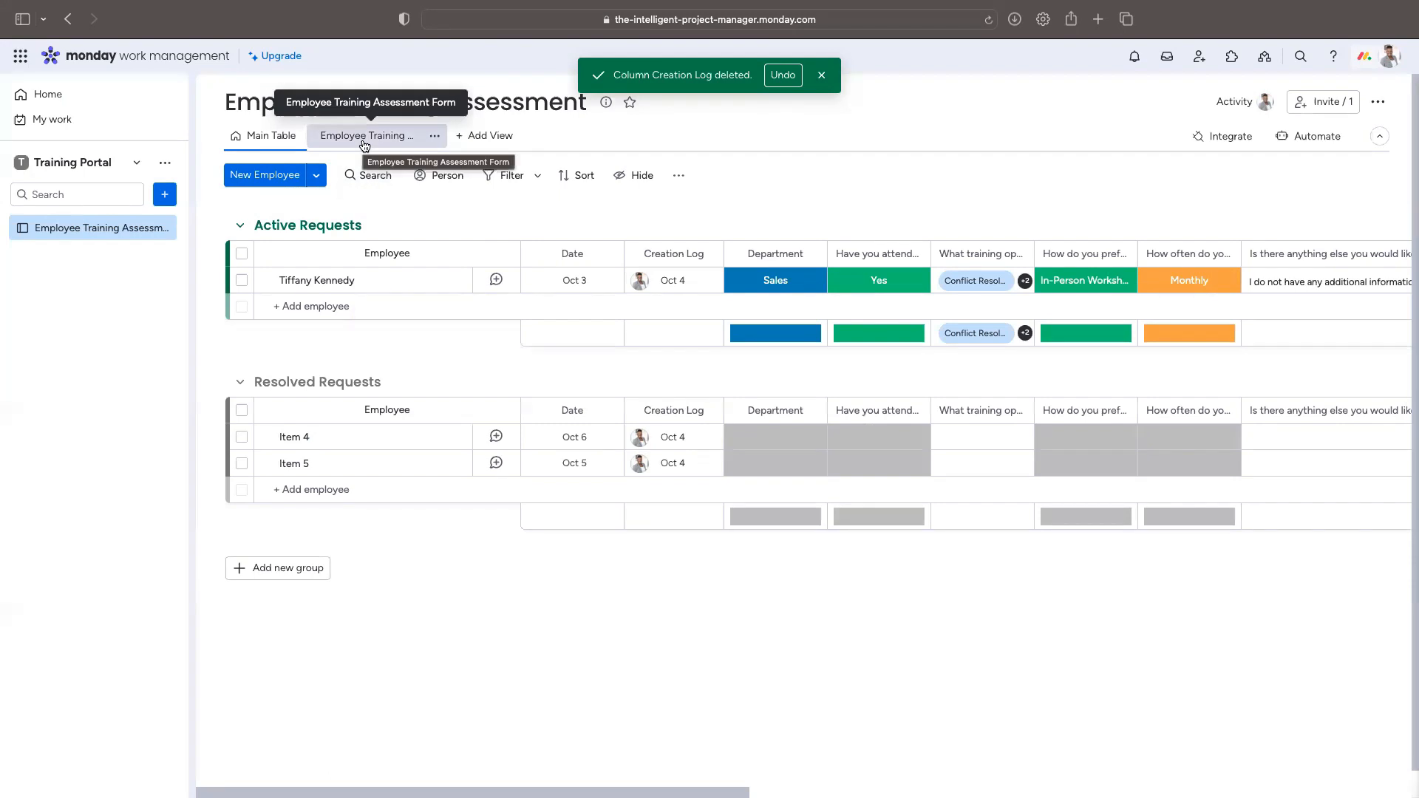
Step: Delete the Date column and confirm the removal
click(608, 255)
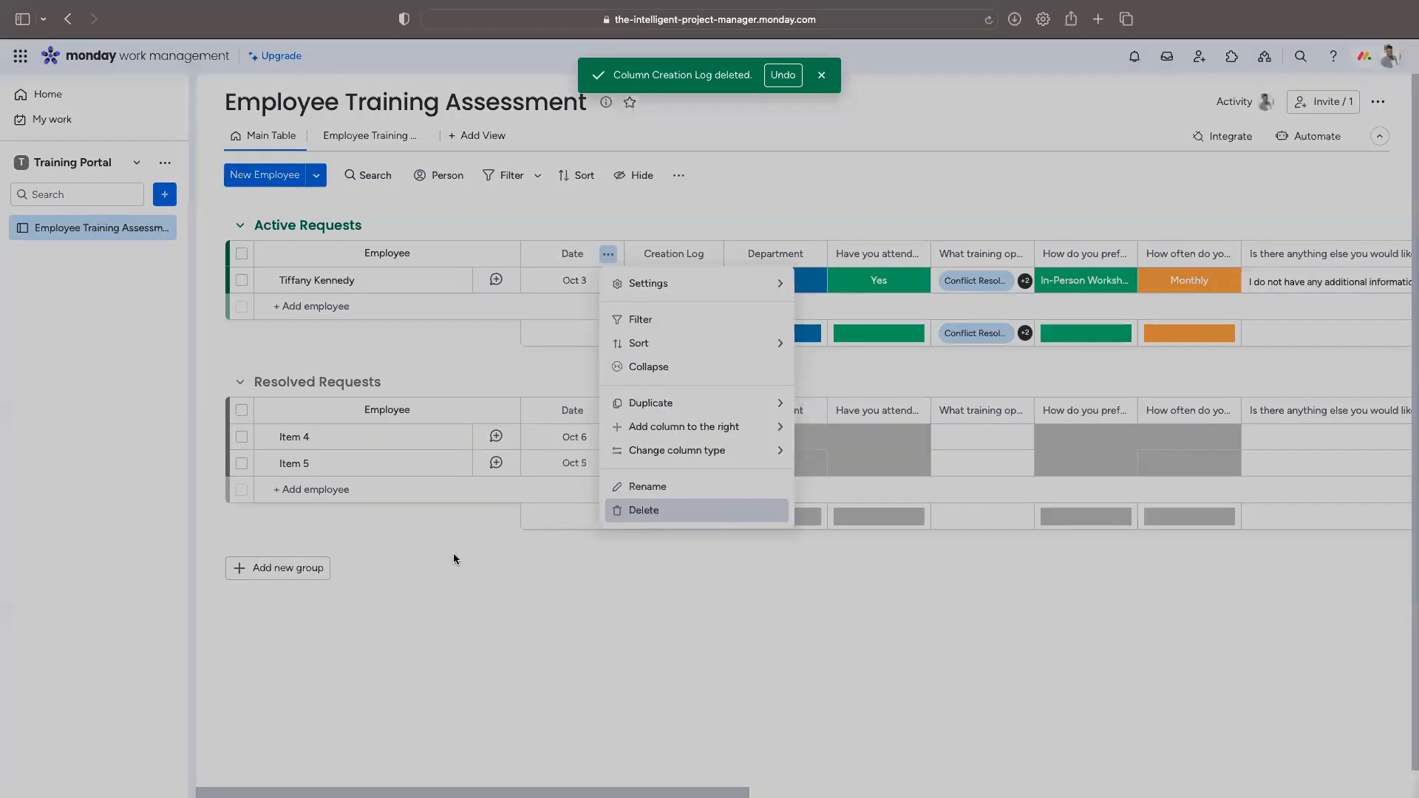
click(644, 510)
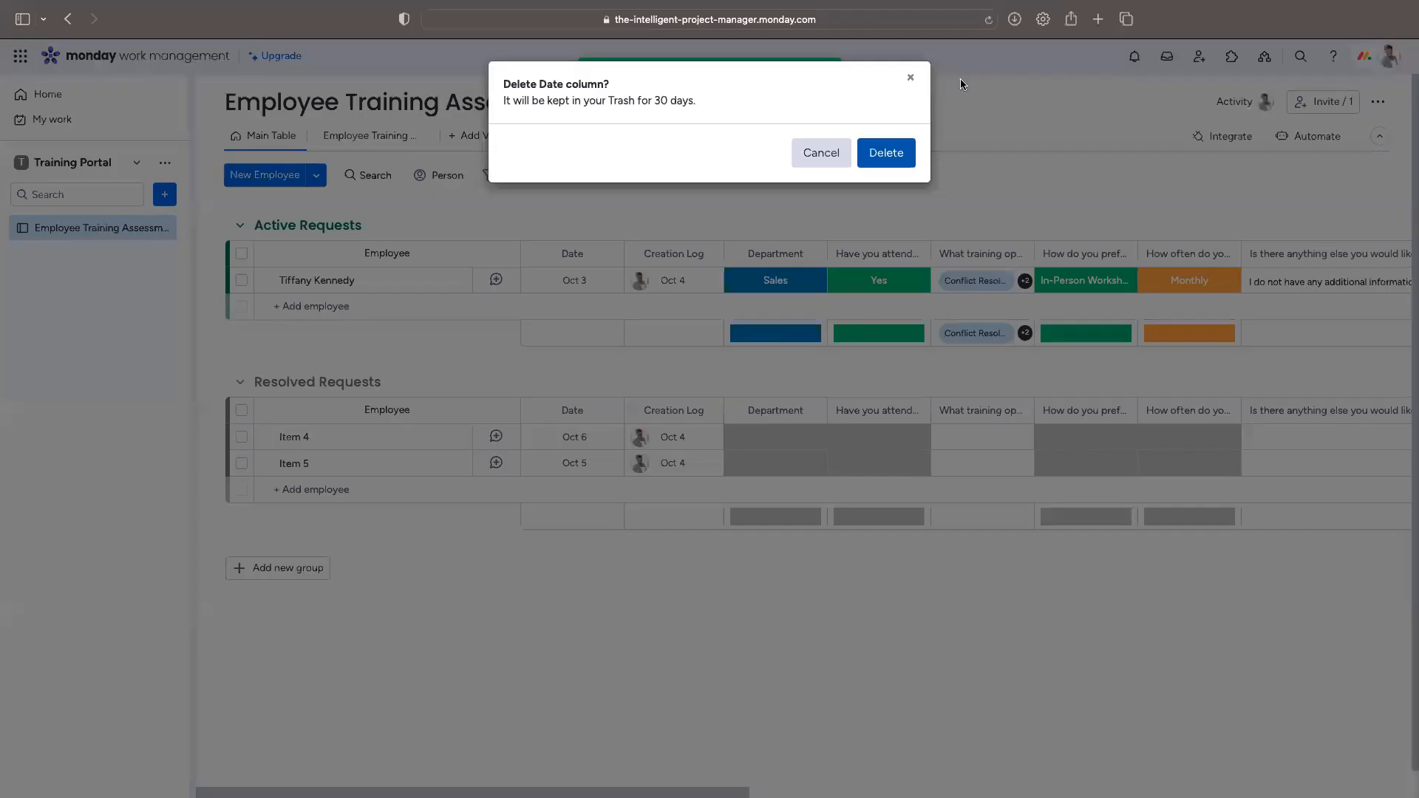
click(907, 153)
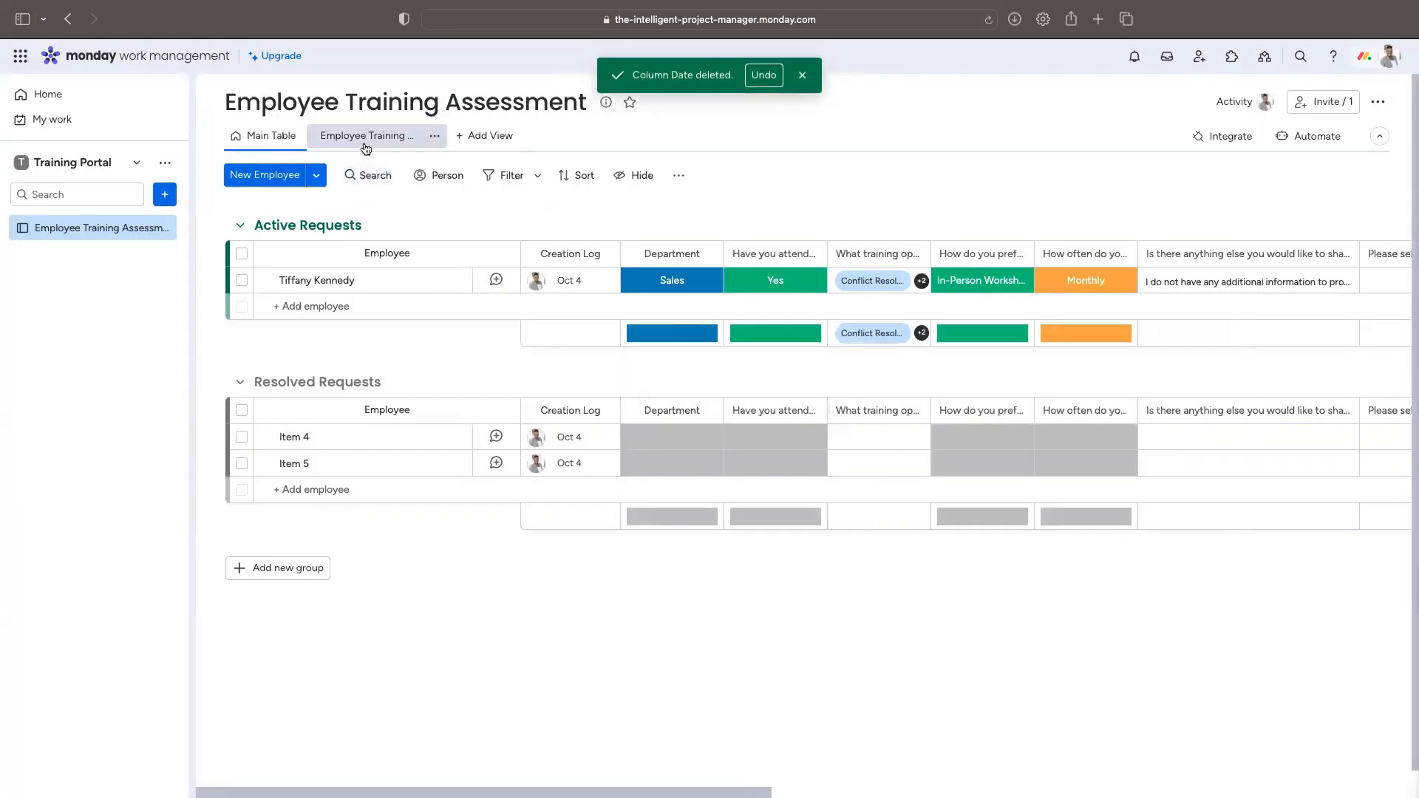
Step: Copy the form's share link from the form view and load it in a new browser tab
click(352, 141)
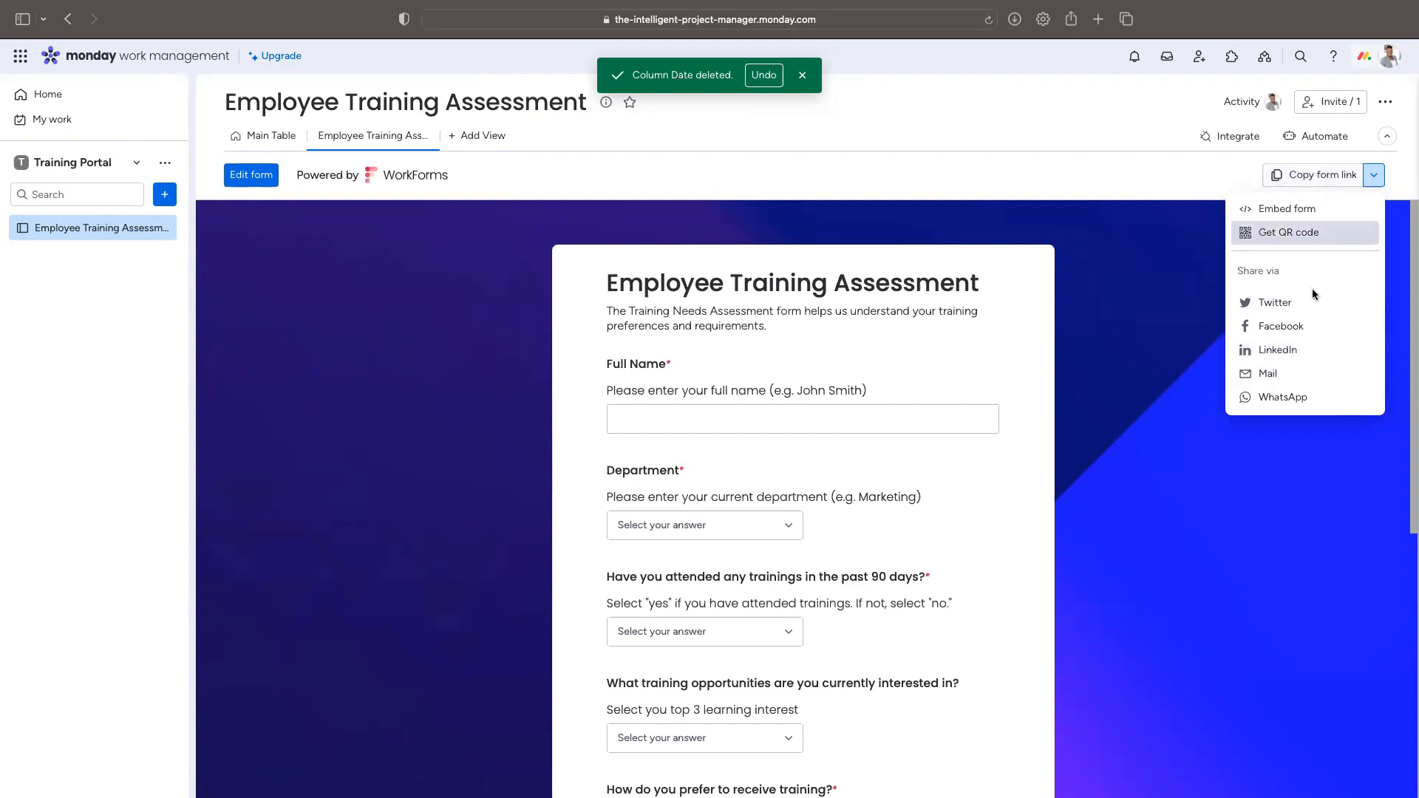
click(1312, 175)
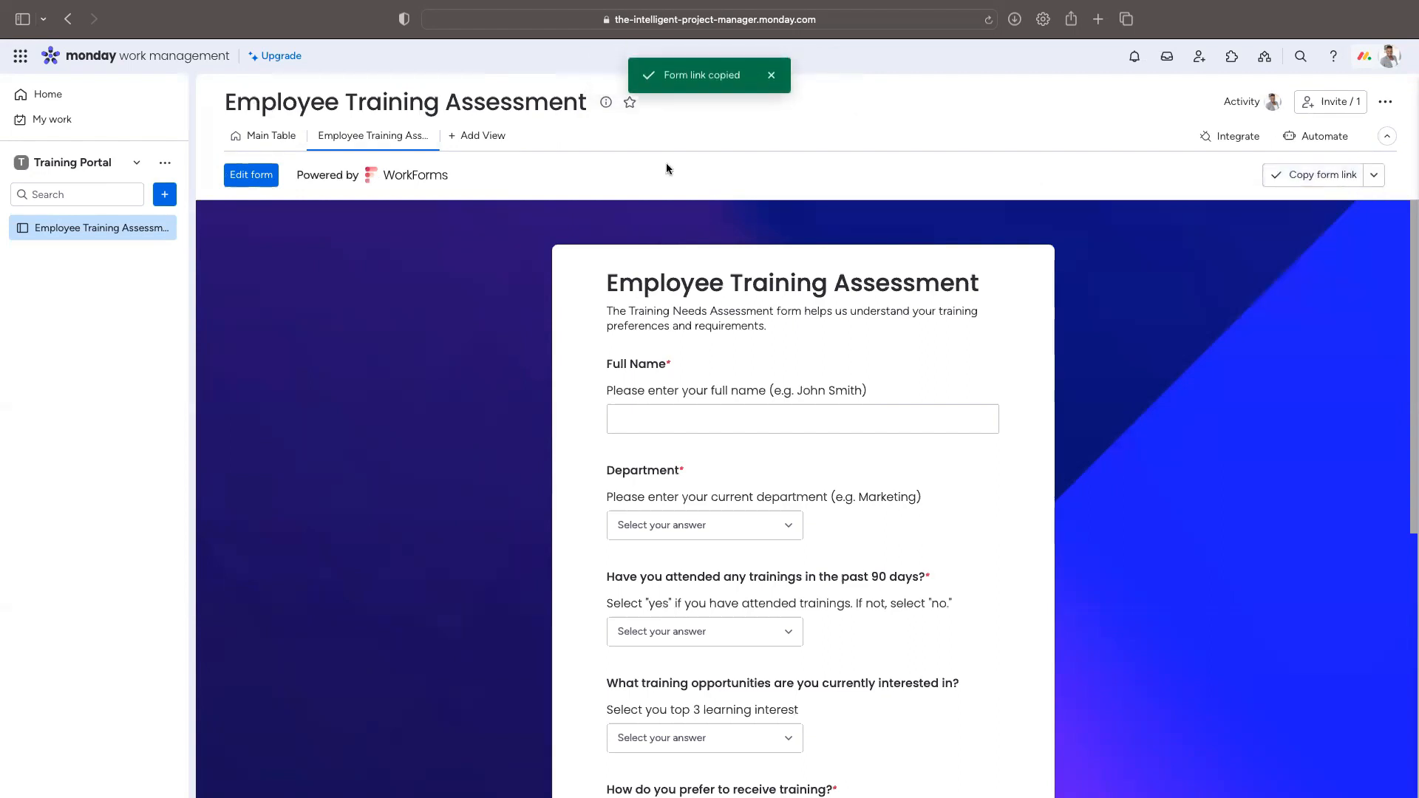
click(1099, 19)
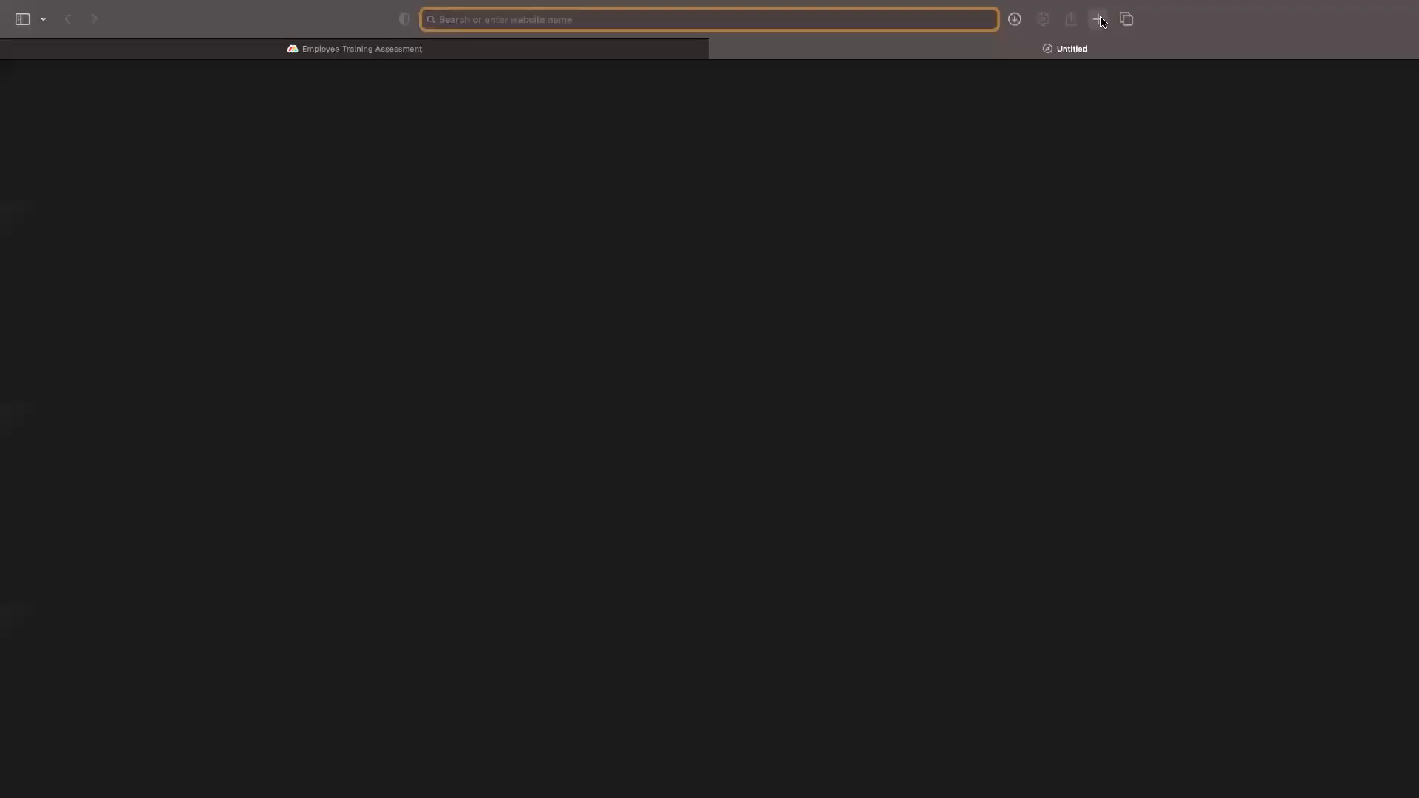
text(https://forms.monday.com/forms/380f00d611748ab039f4b5a17de72eea?r=use1)
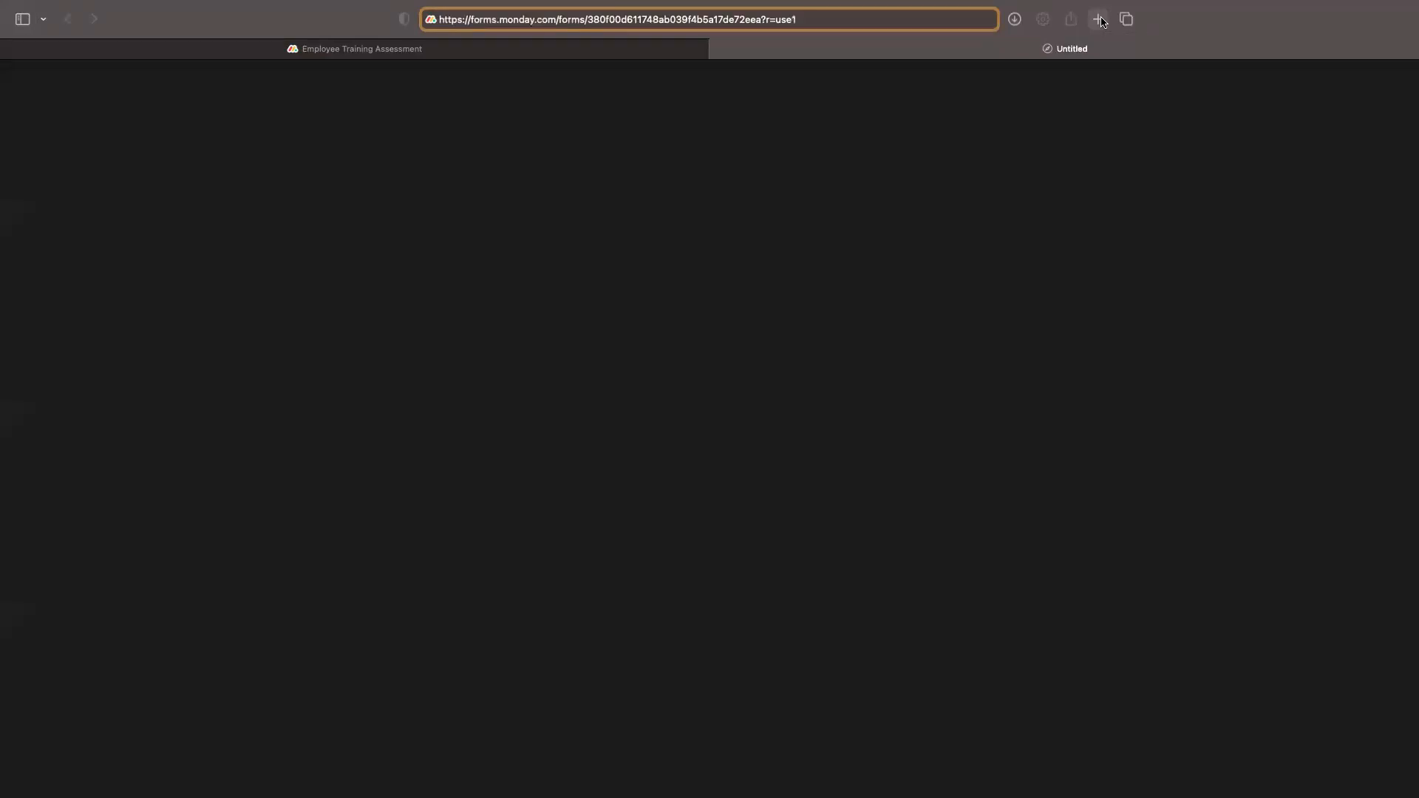
key(Return)
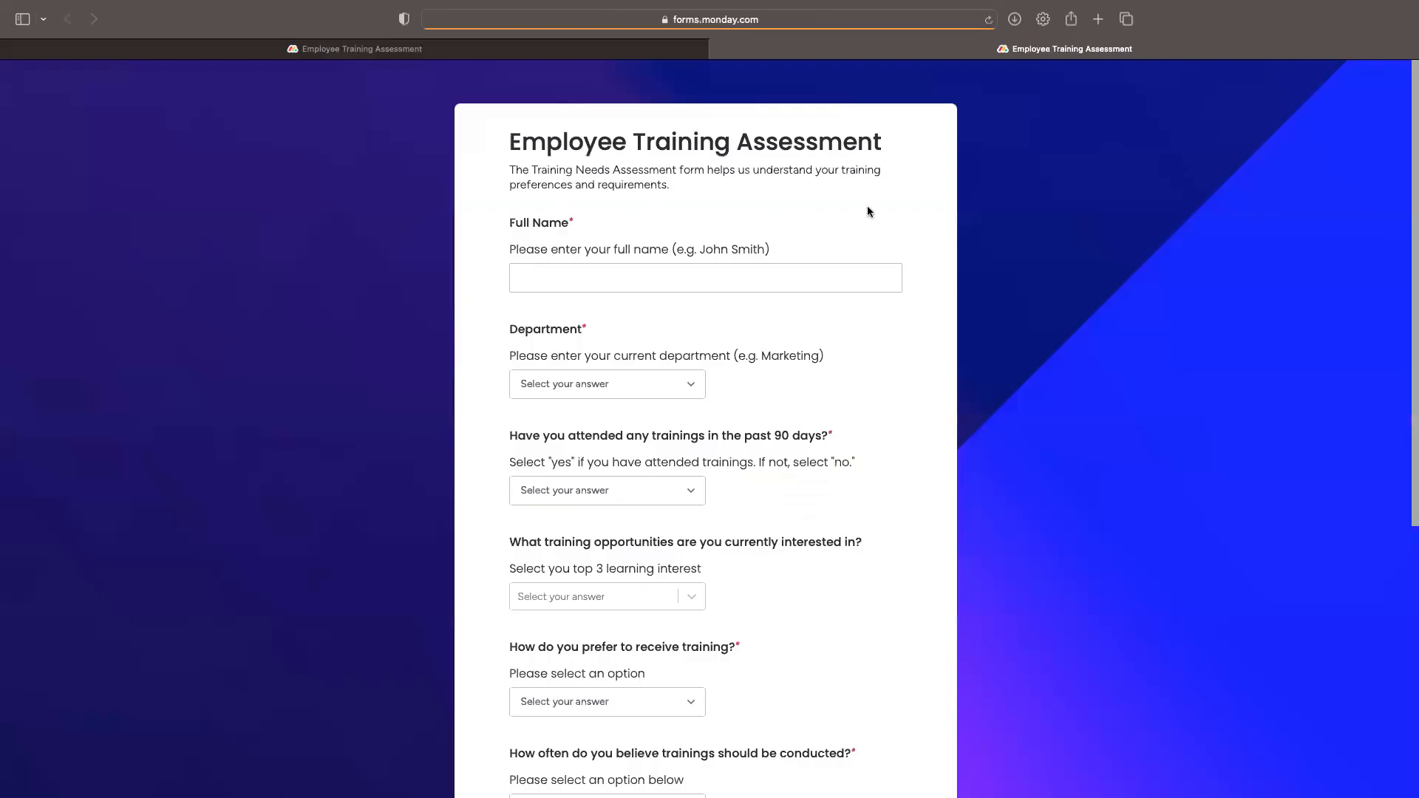
Step: Enter the respondent's name, with Human Resources department and HR Coordinator job title
click(702, 266)
text(Jon W)
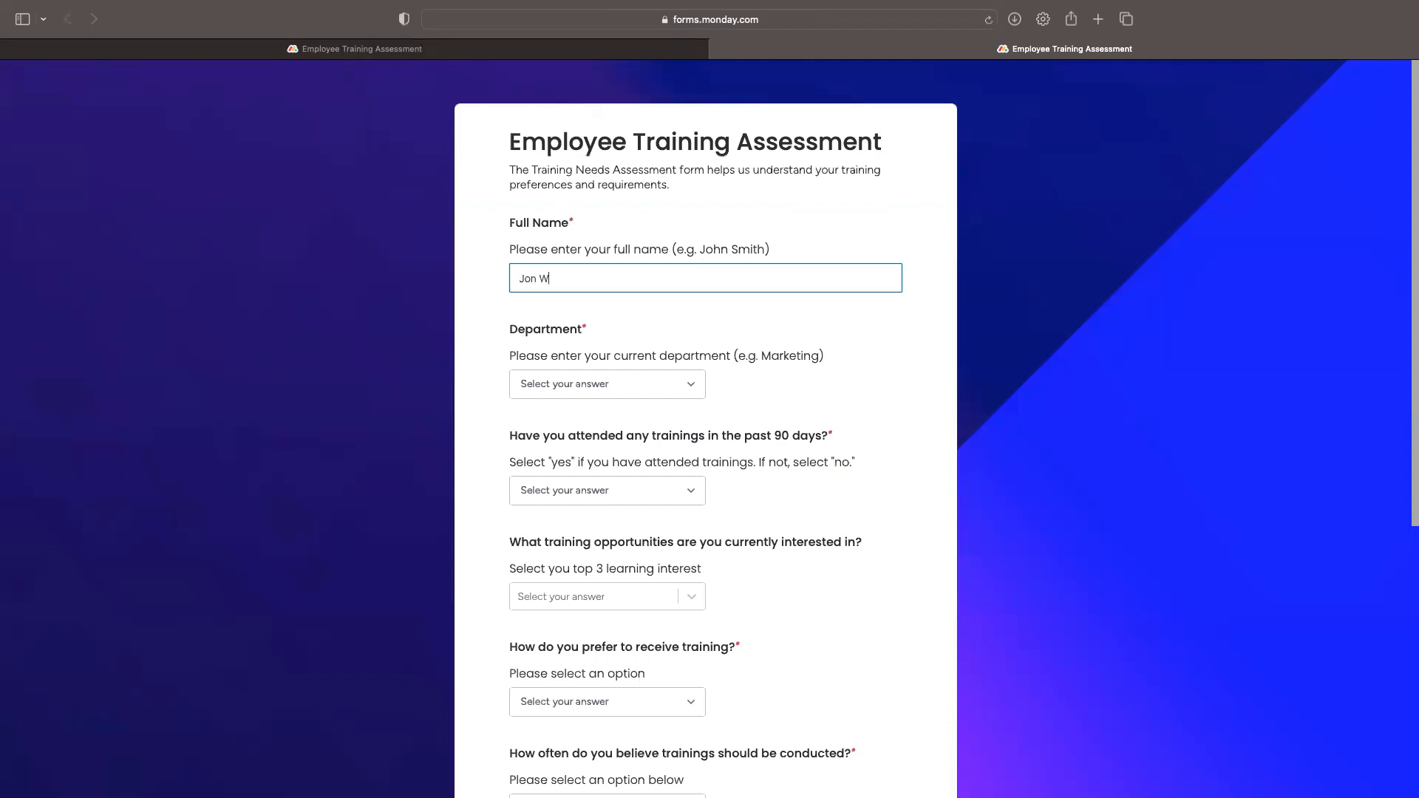
key(BackSpace)
text(Snow)
click(674, 386)
click(631, 528)
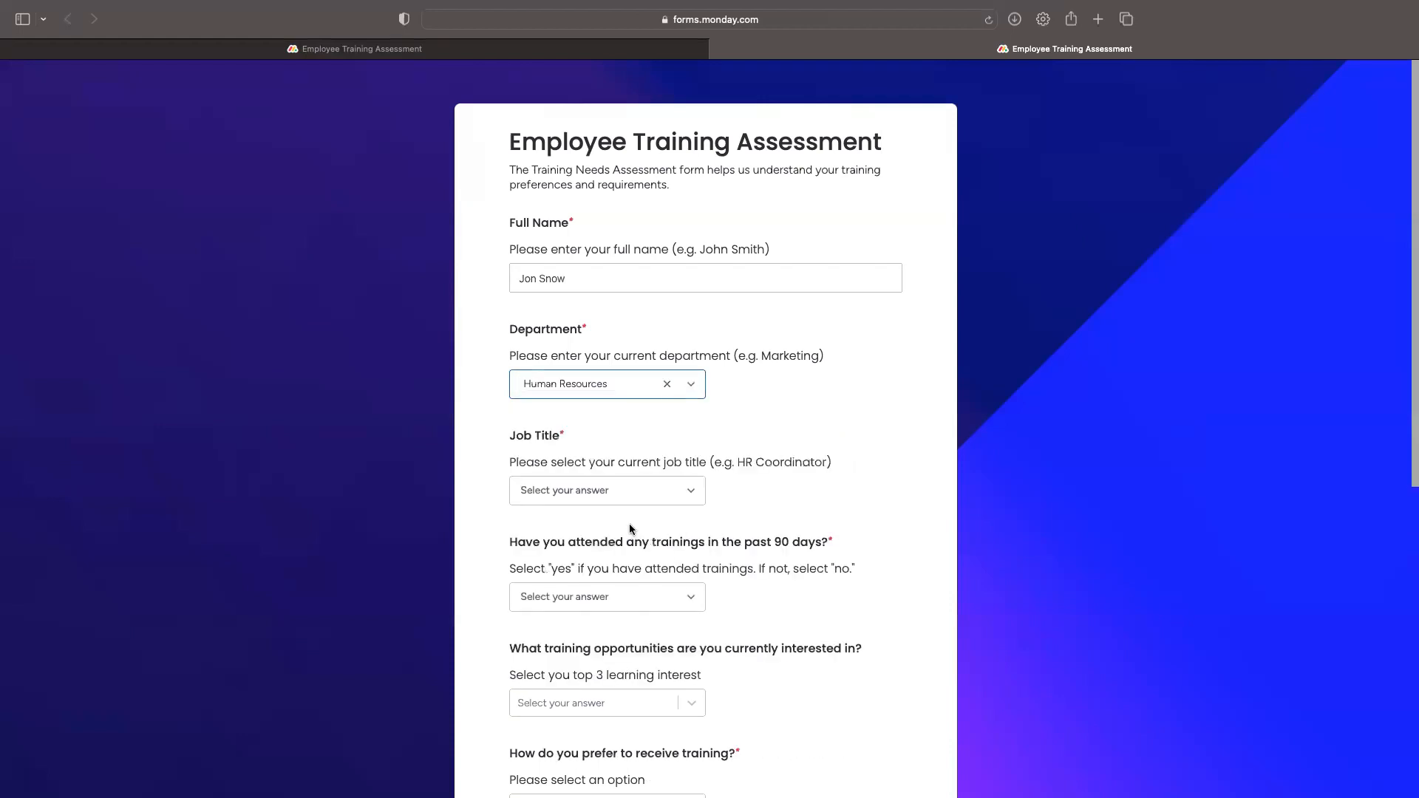
click(643, 497)
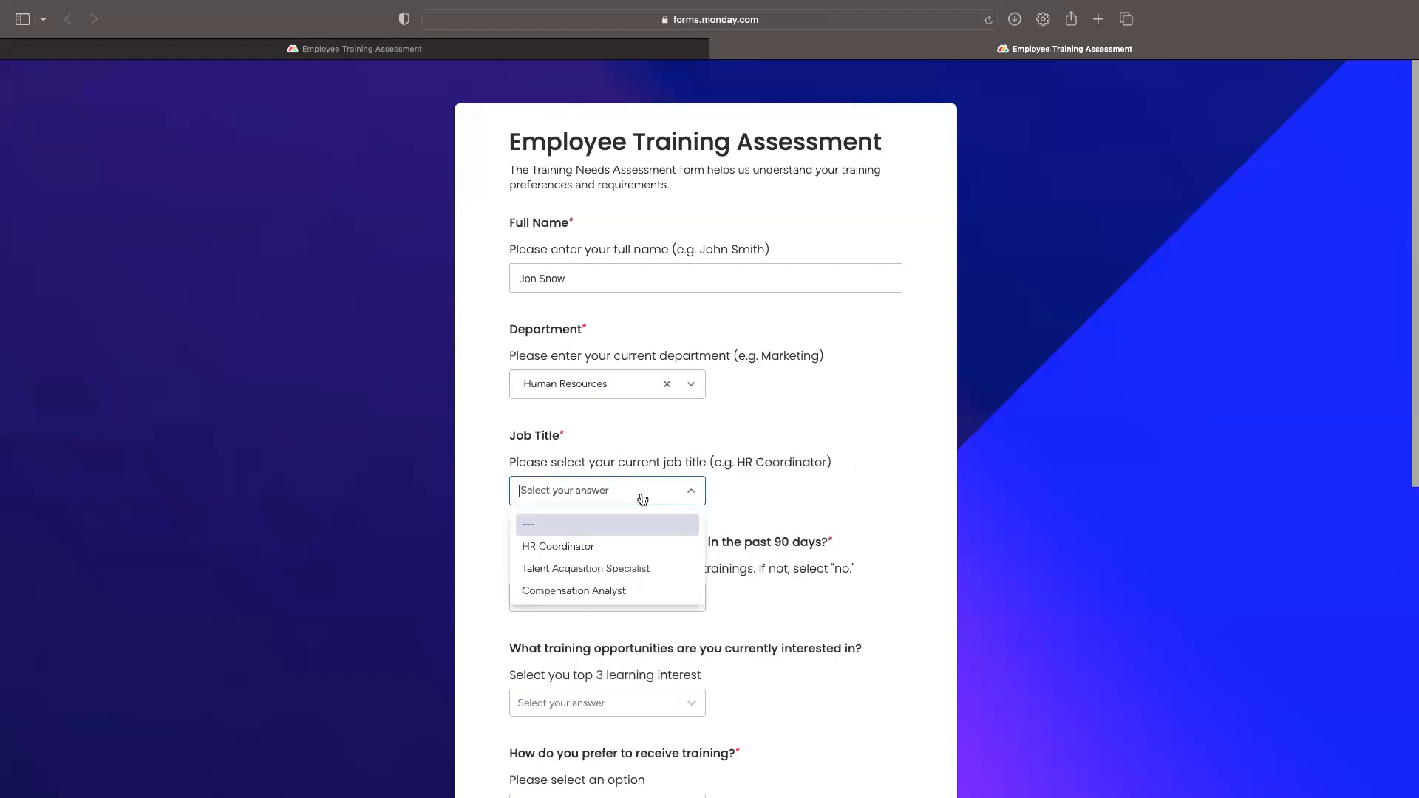
click(543, 545)
Step: Answer No to recent trainings and pick Calendar constraints as the main challenge
scroll(859, 513, down, 5)
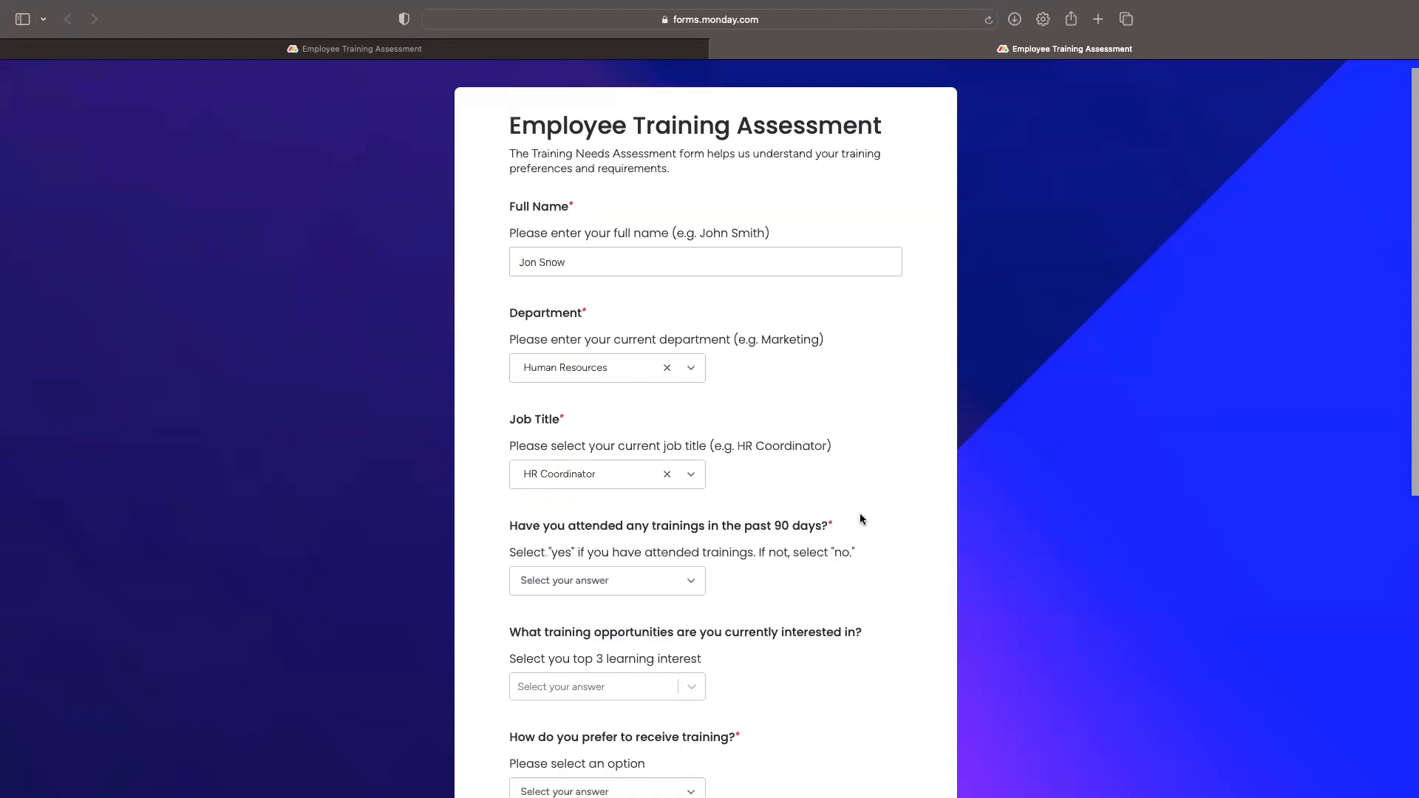
click(576, 448)
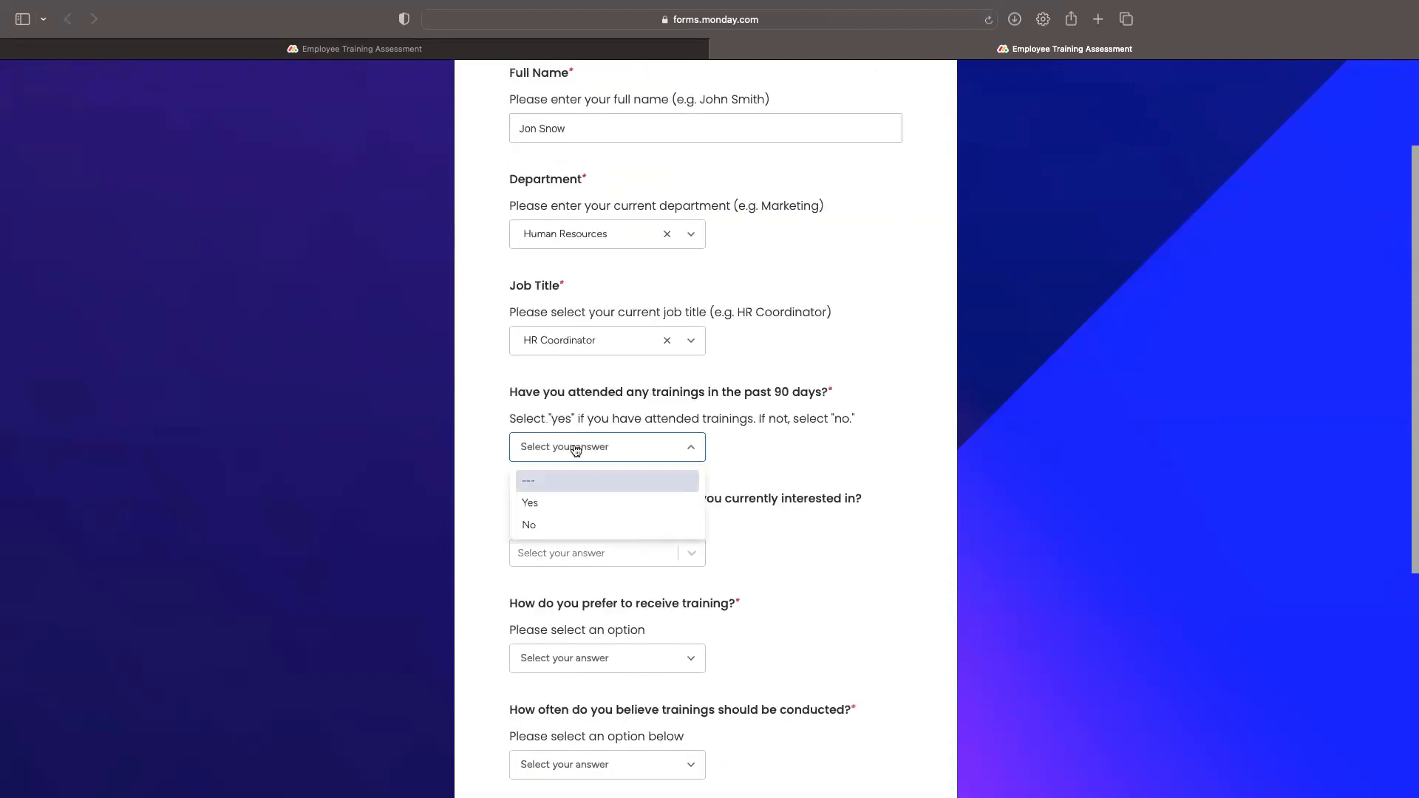
click(544, 526)
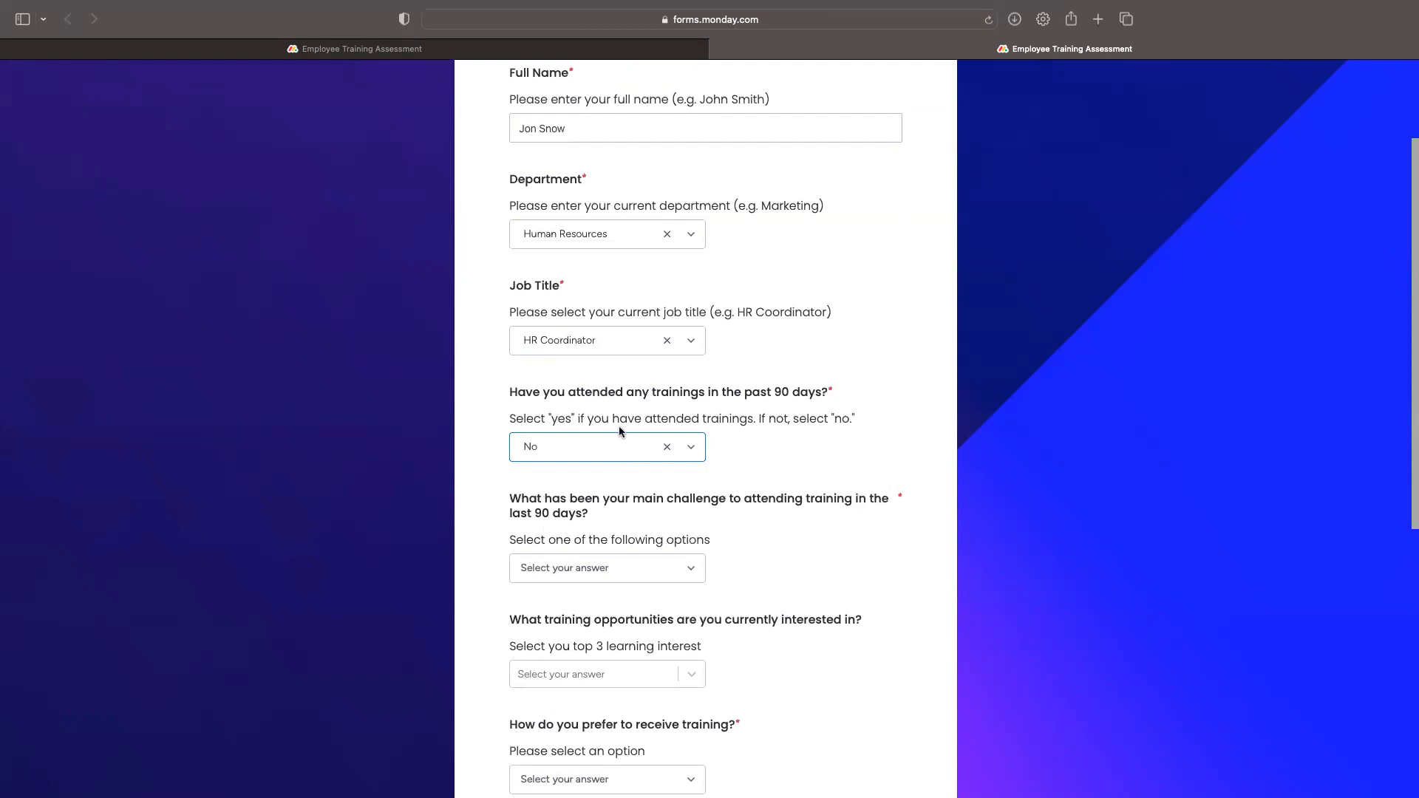
click(667, 447)
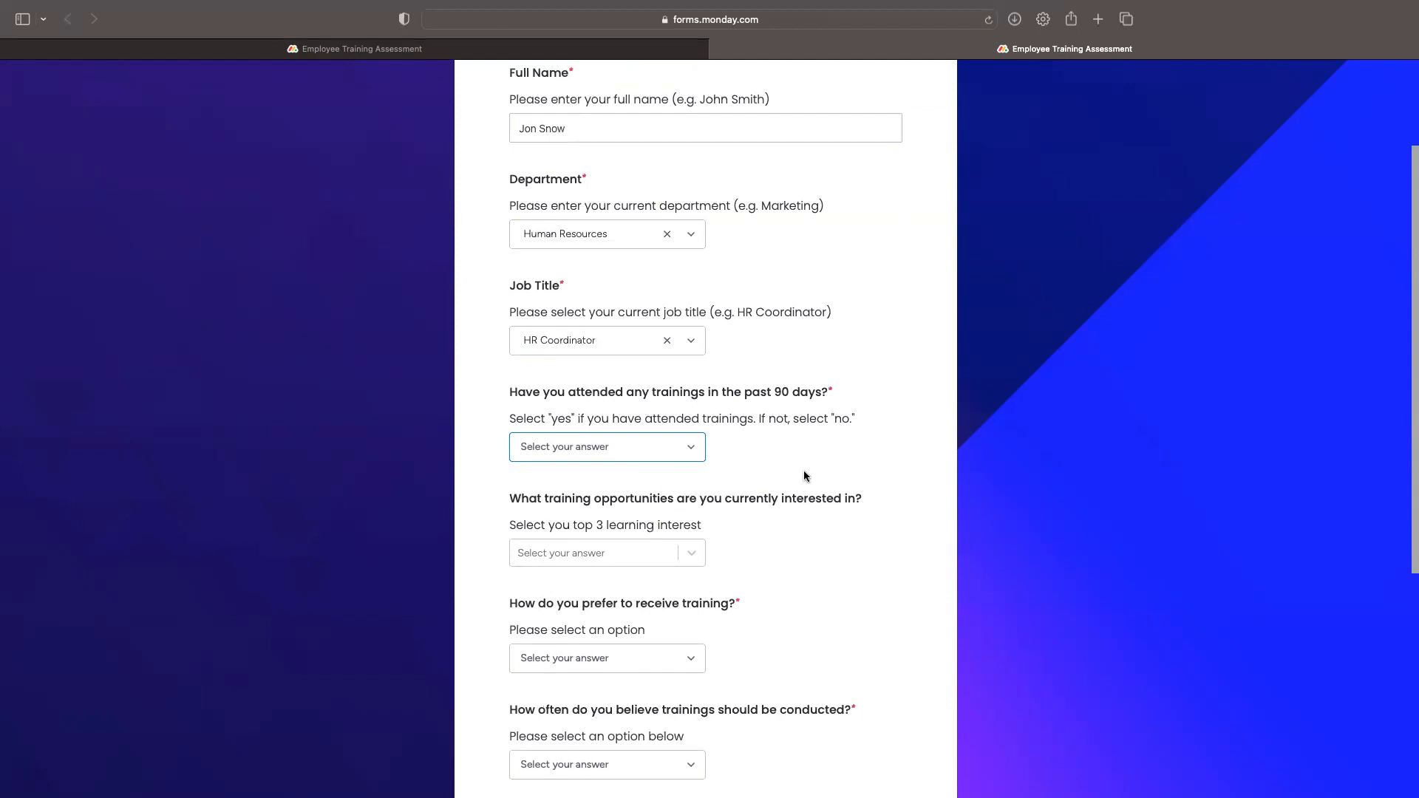
click(699, 453)
click(585, 523)
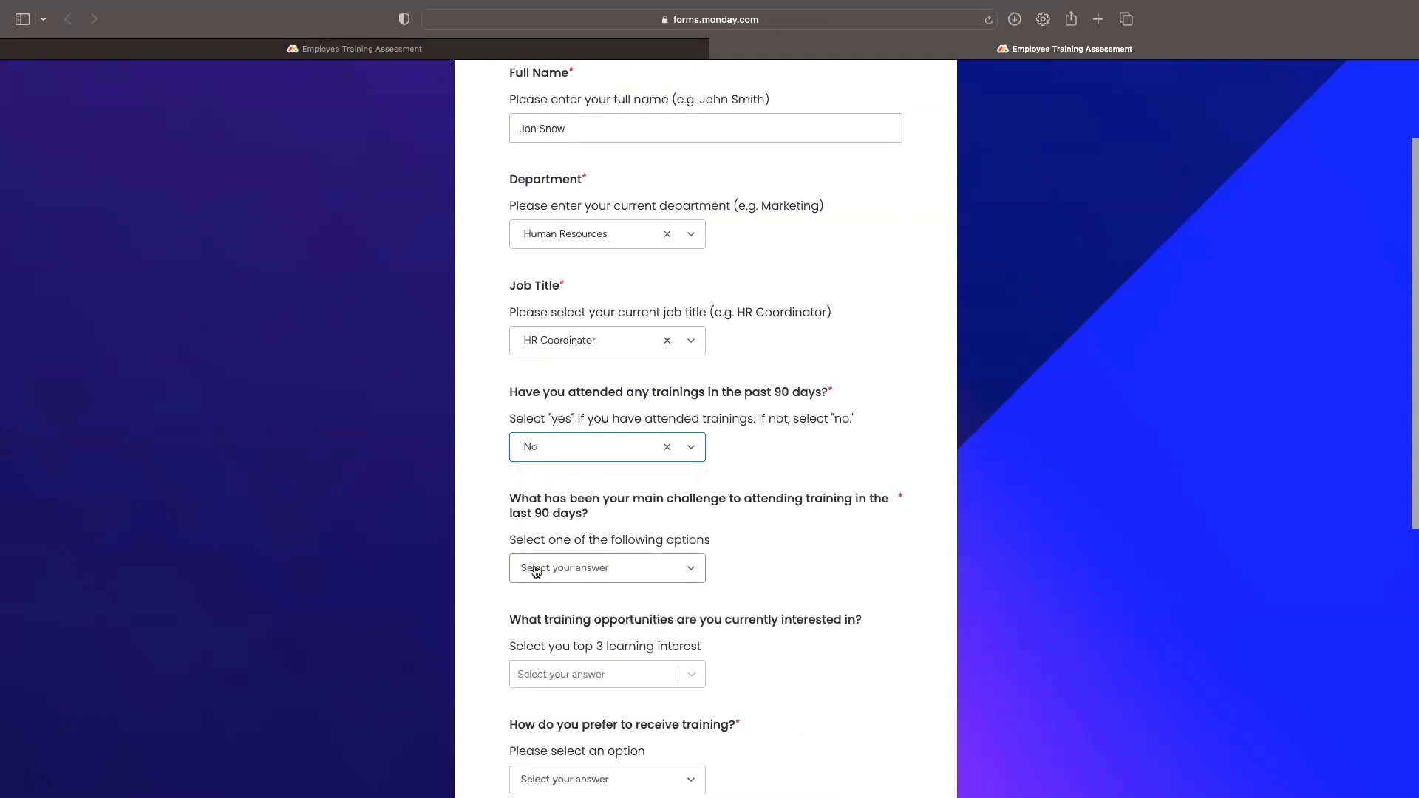
scroll(732, 566, down, 1)
click(691, 552)
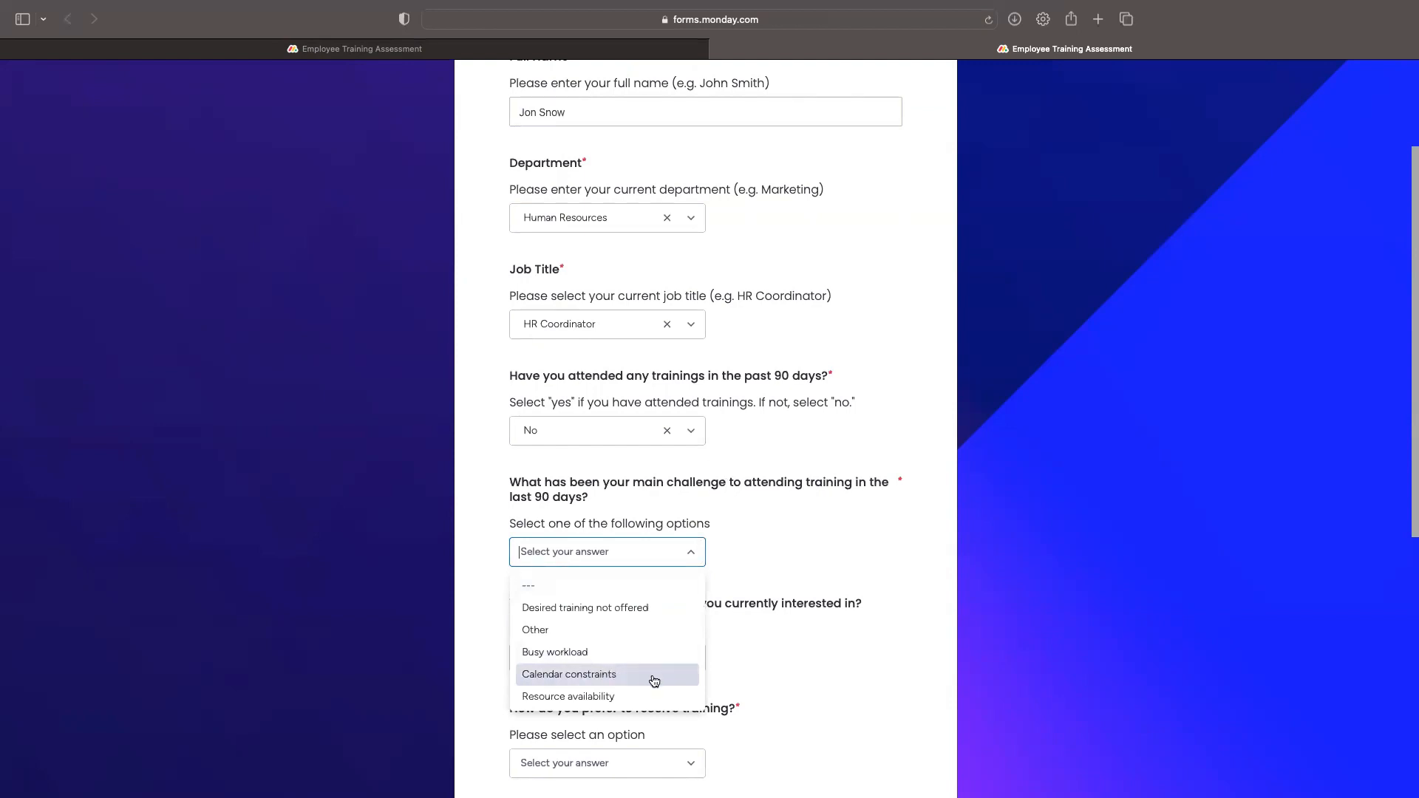
click(655, 678)
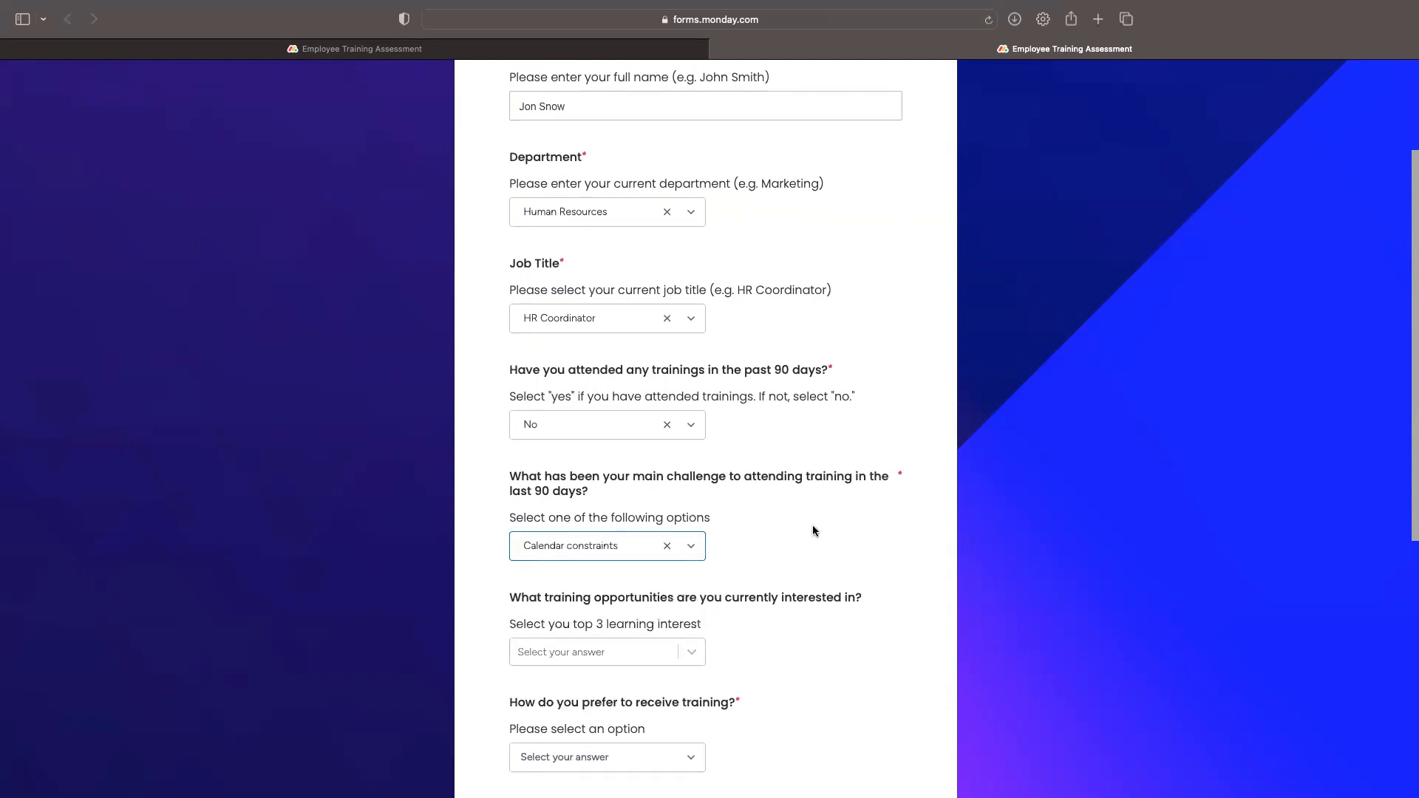
Step: Add Data Analysis, Problem Solving and Project Management as learning interests
scroll(813, 525, down, 2)
click(672, 569)
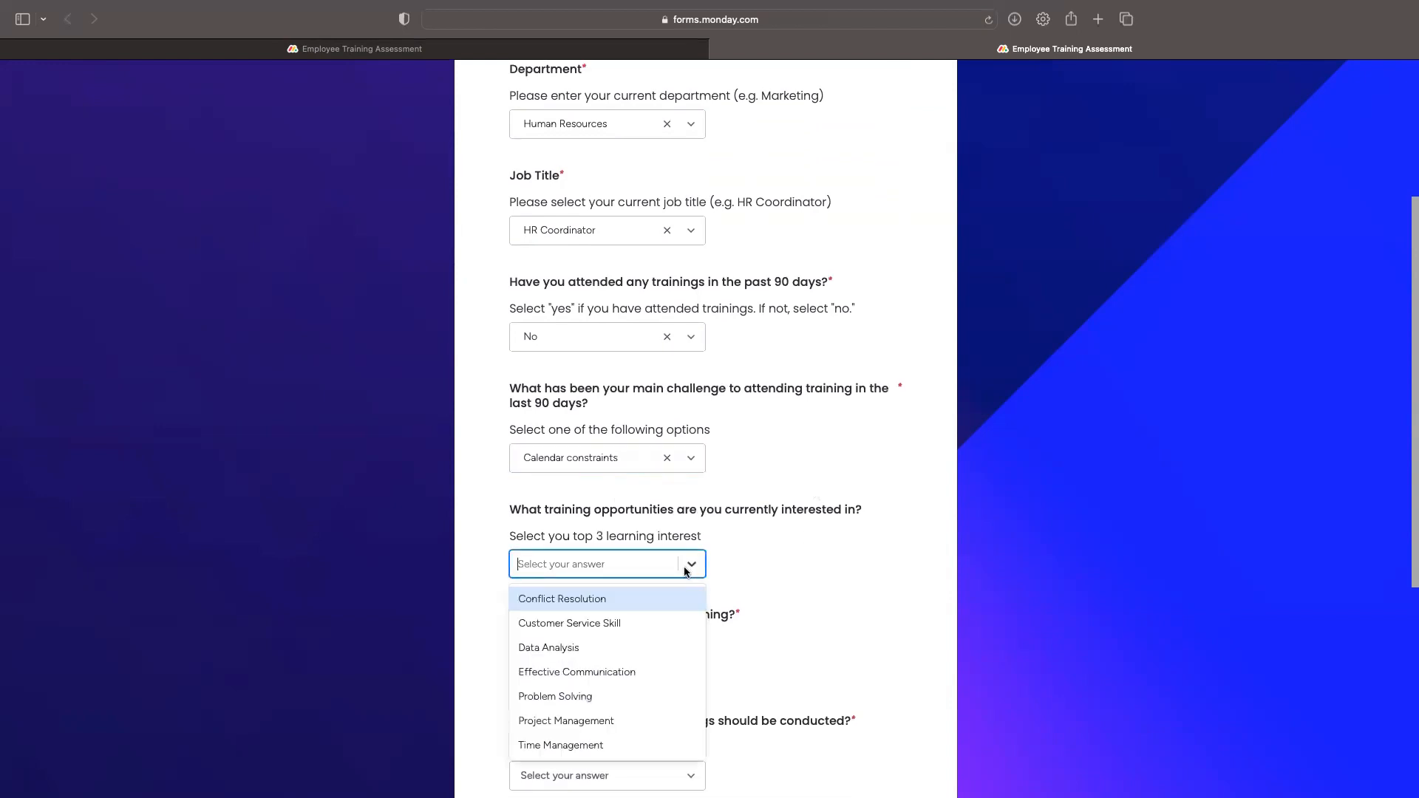
click(620, 647)
click(610, 665)
click(610, 683)
click(867, 414)
Step: Choose Webinars and Quarterly, write 'I know nothing.' as feedback, pass reCAPTCHA and submit
scroll(961, 466, down, 5)
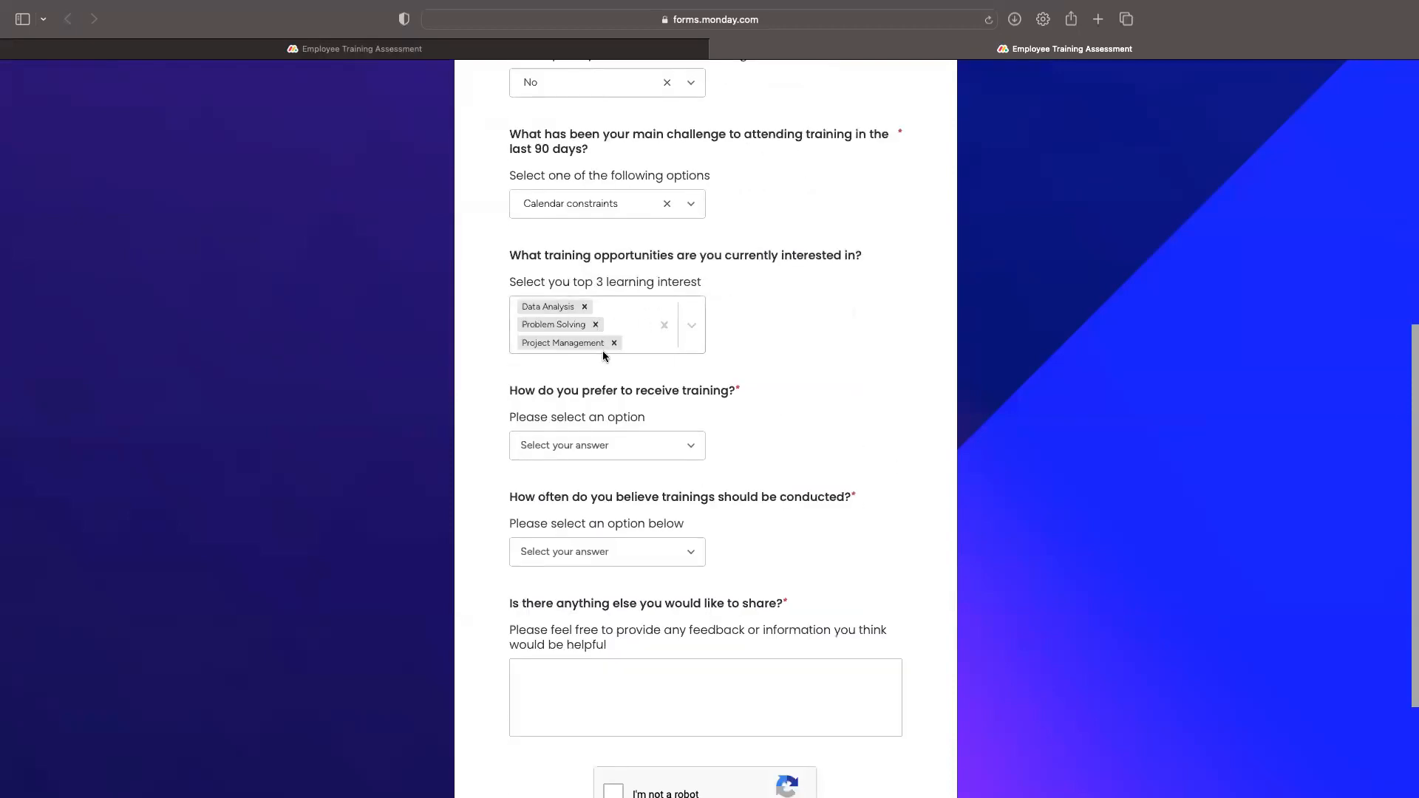
click(691, 446)
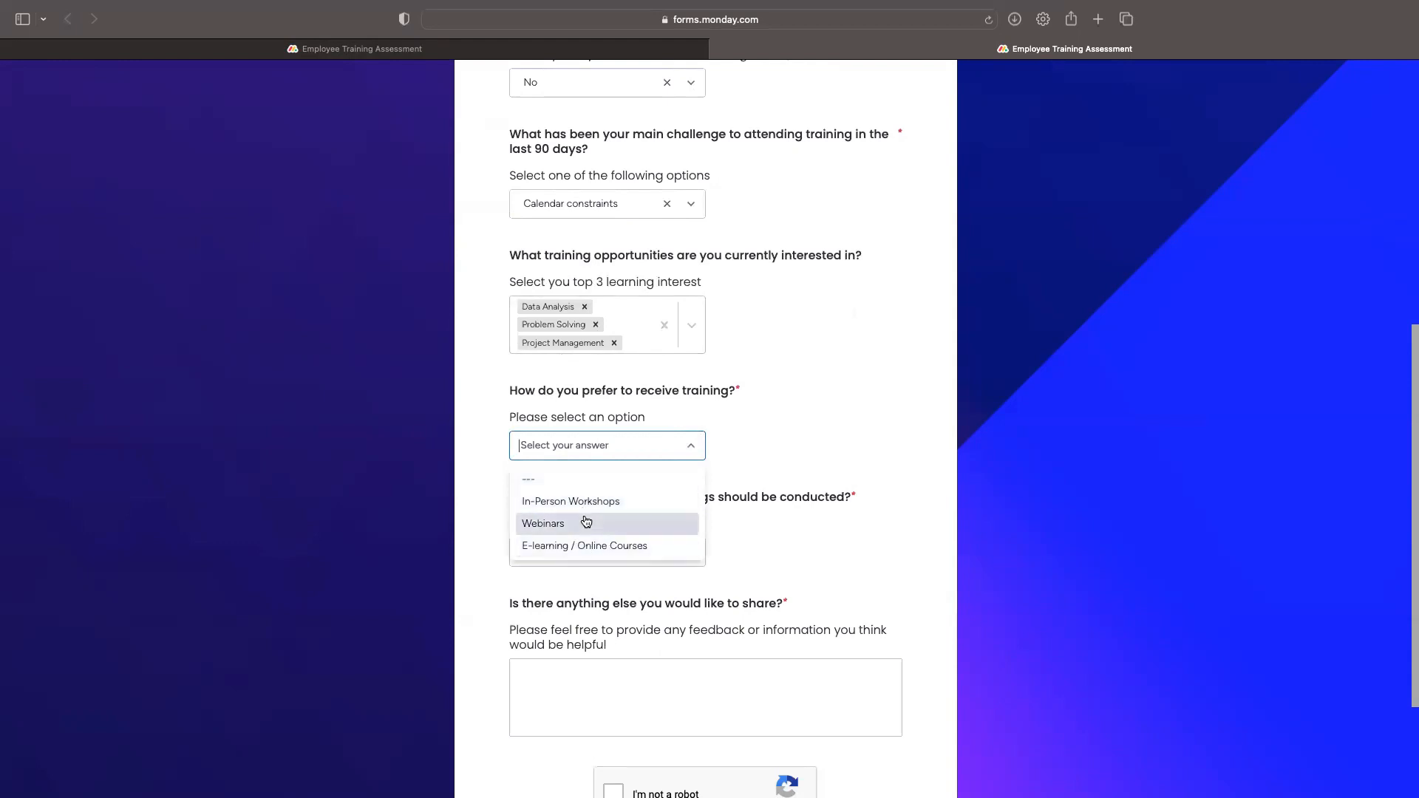
click(589, 524)
click(677, 550)
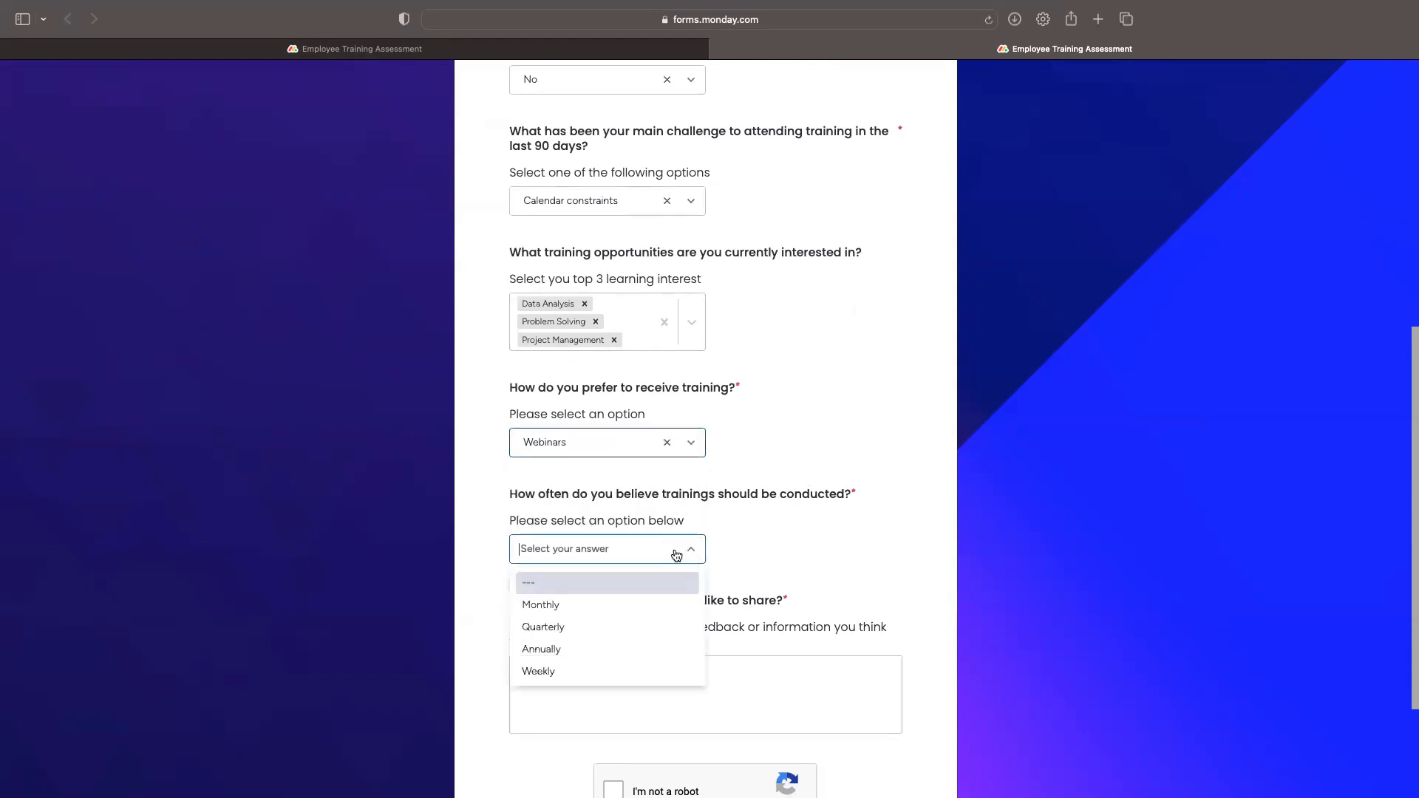
click(618, 628)
click(608, 678)
text(I know nothing)
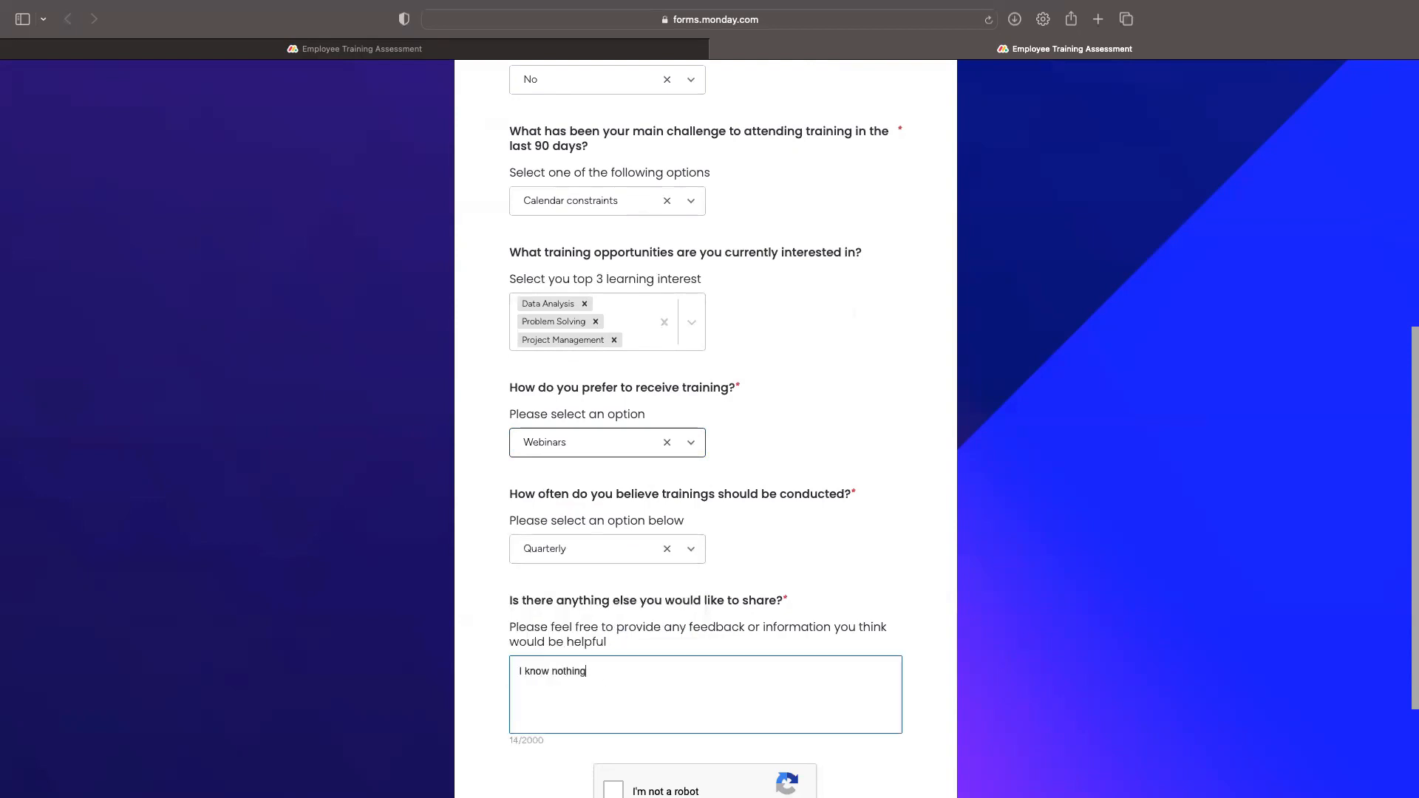
text(.)
scroll(675, 533, down, 3)
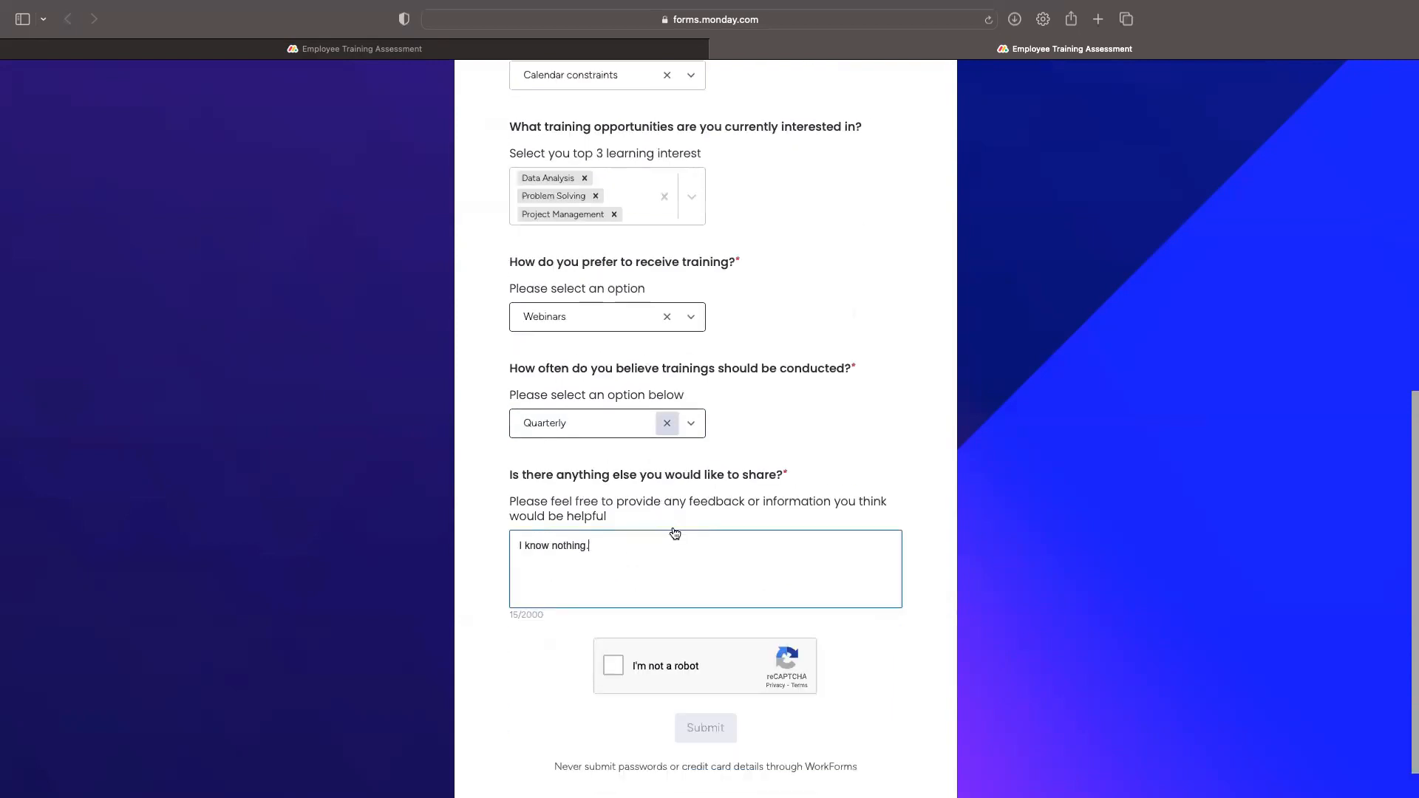
click(614, 666)
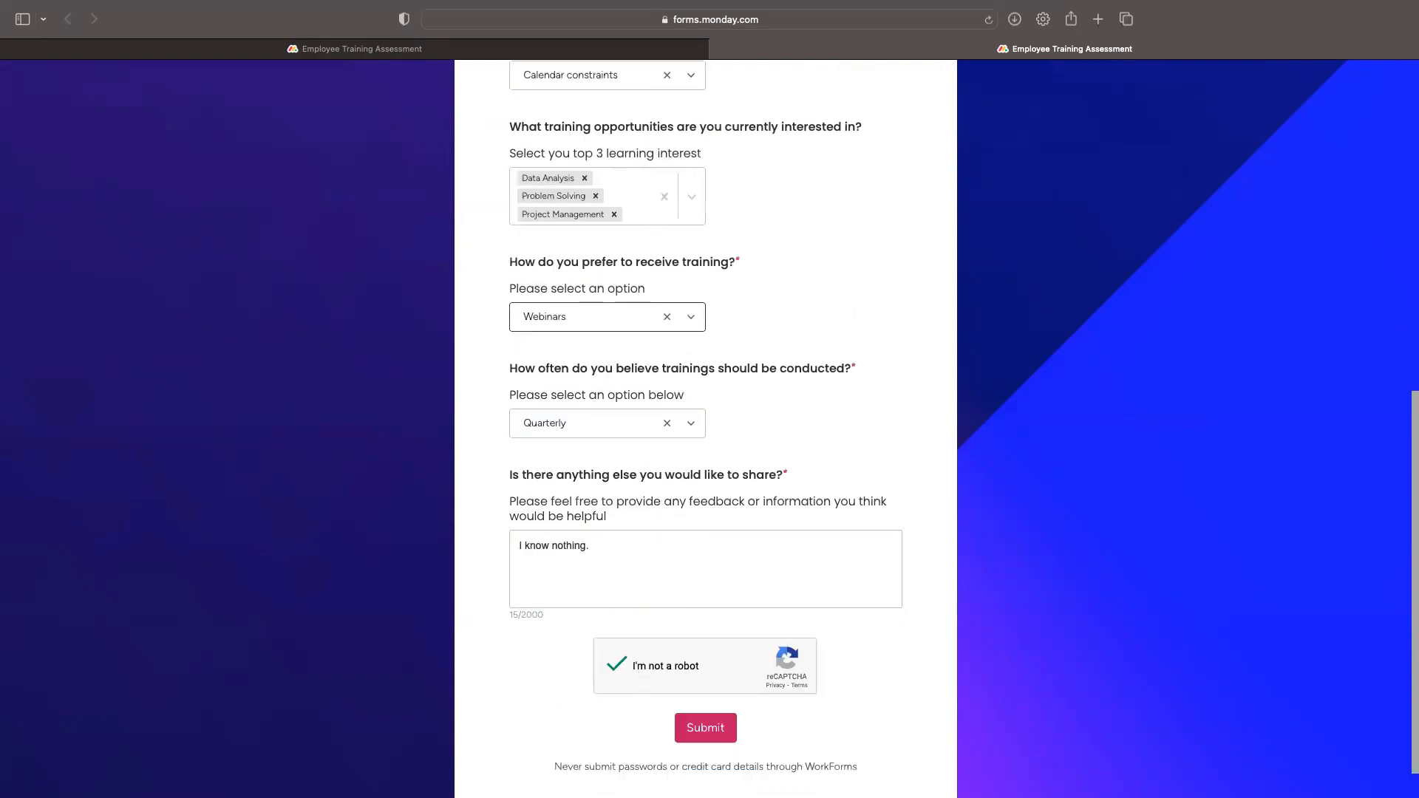
click(721, 735)
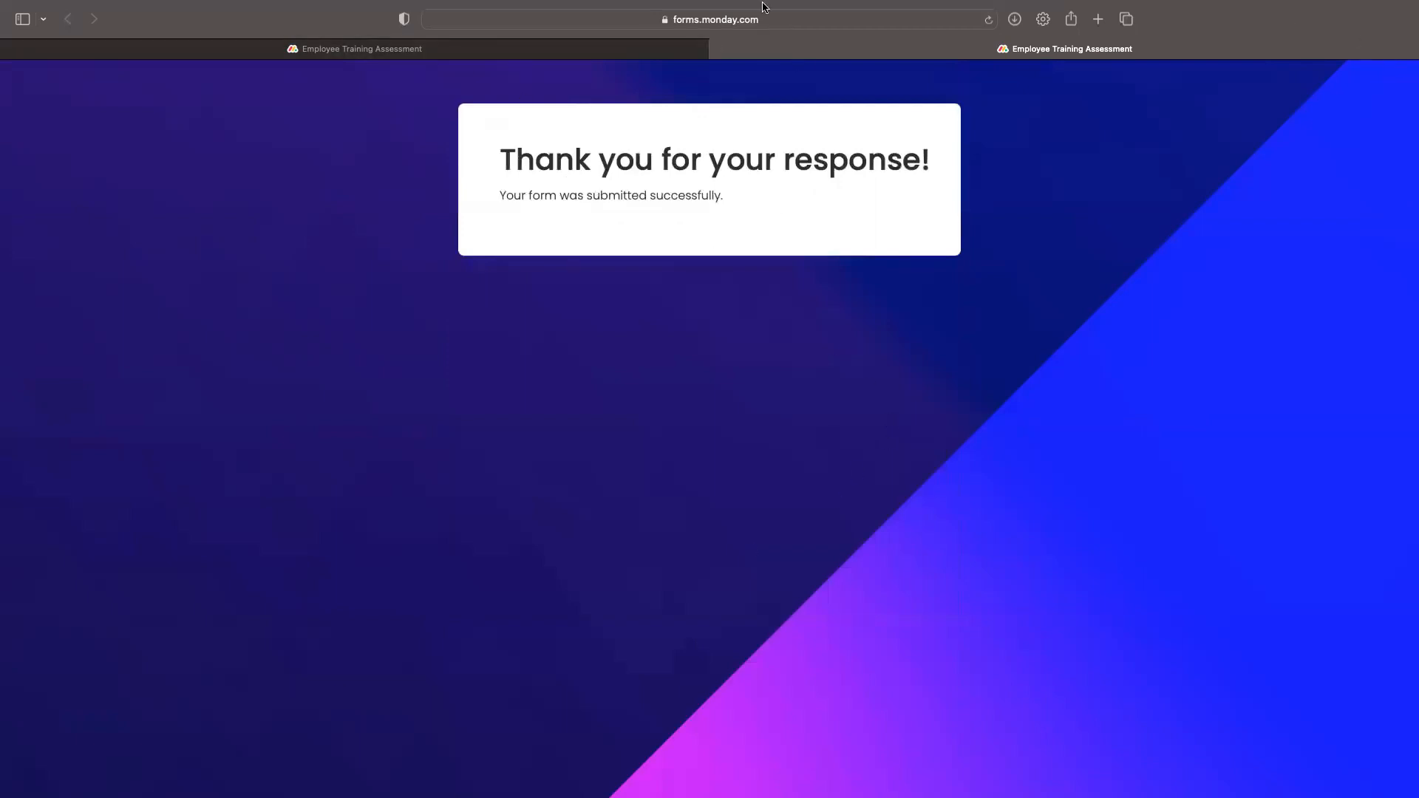
Step: Return to the board tab and view the Main Table with the new Human Resources row
click(518, 53)
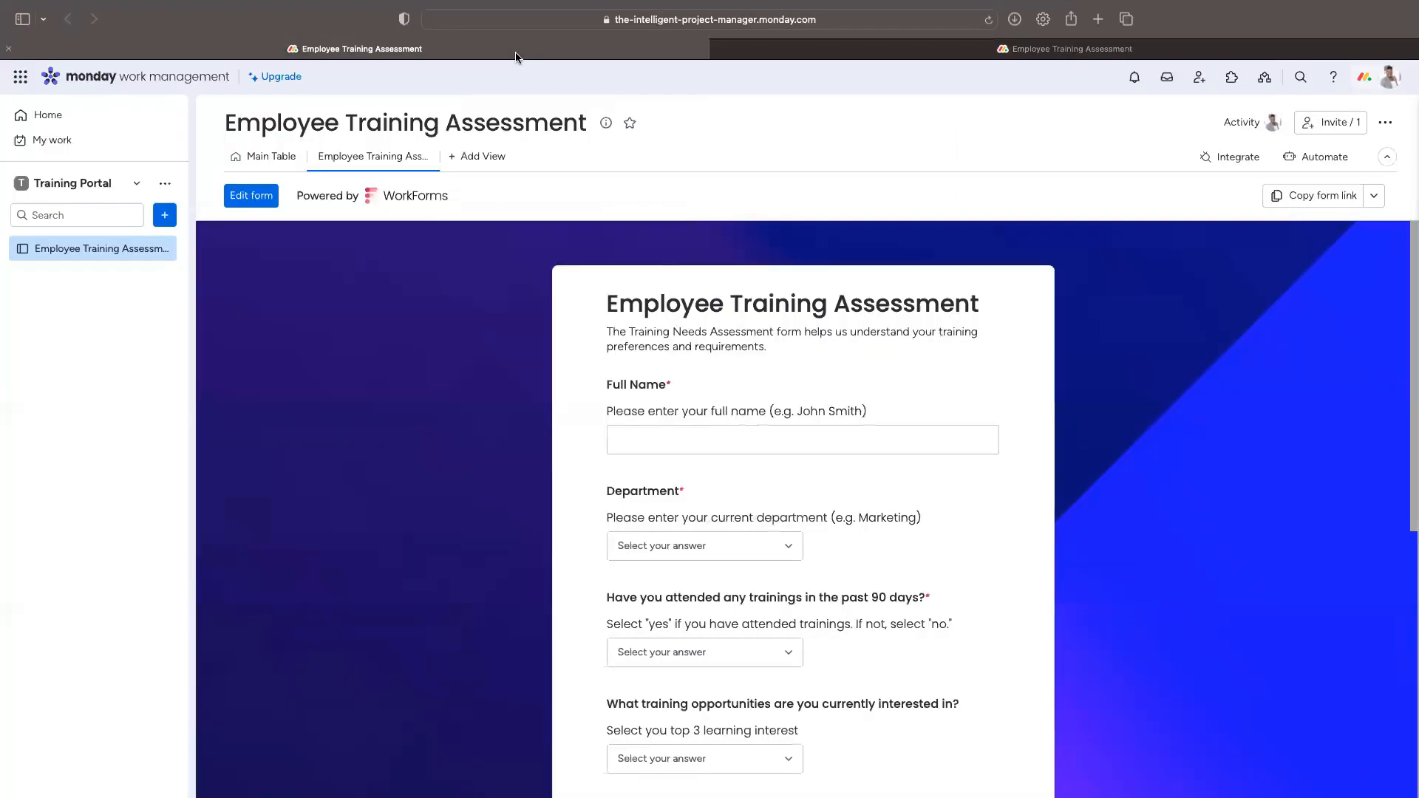
click(275, 156)
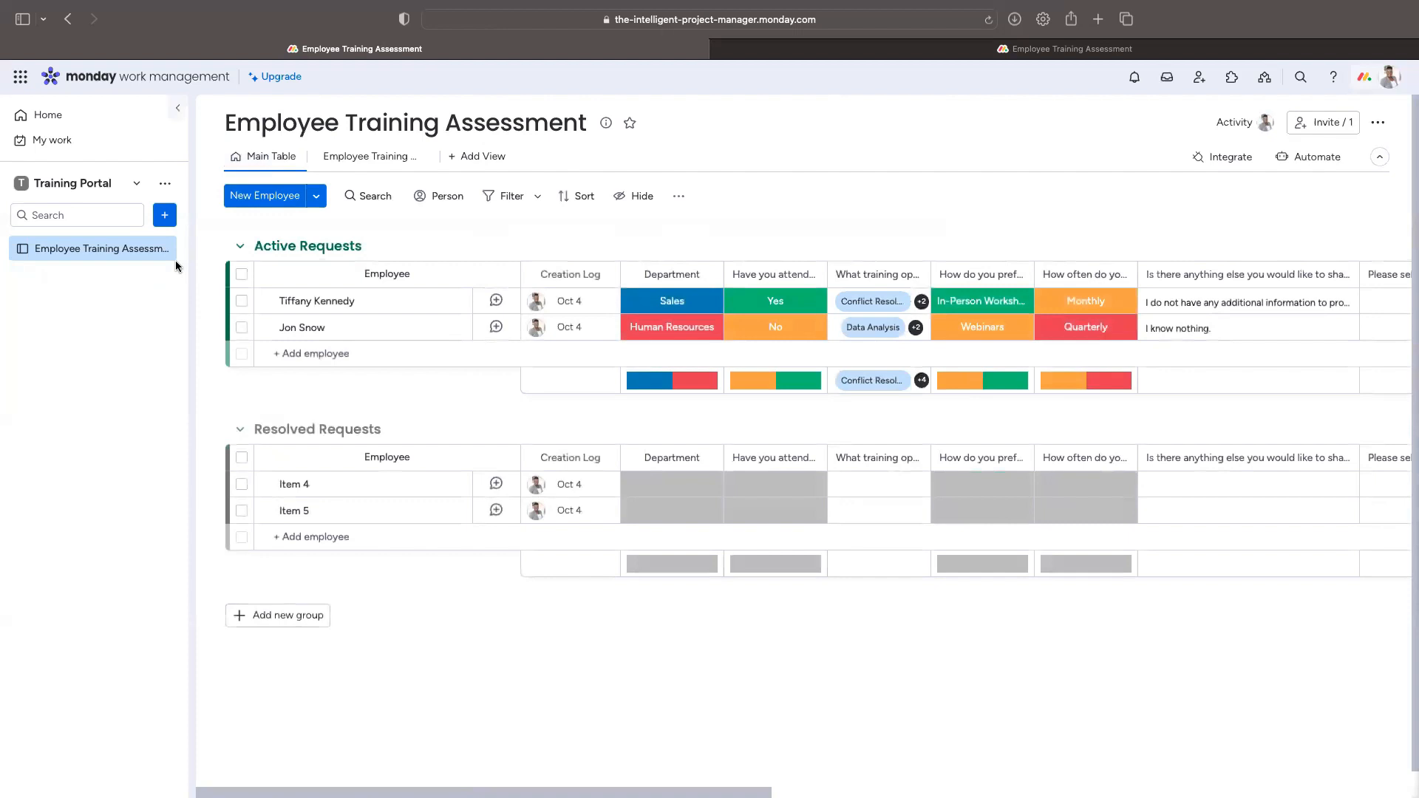